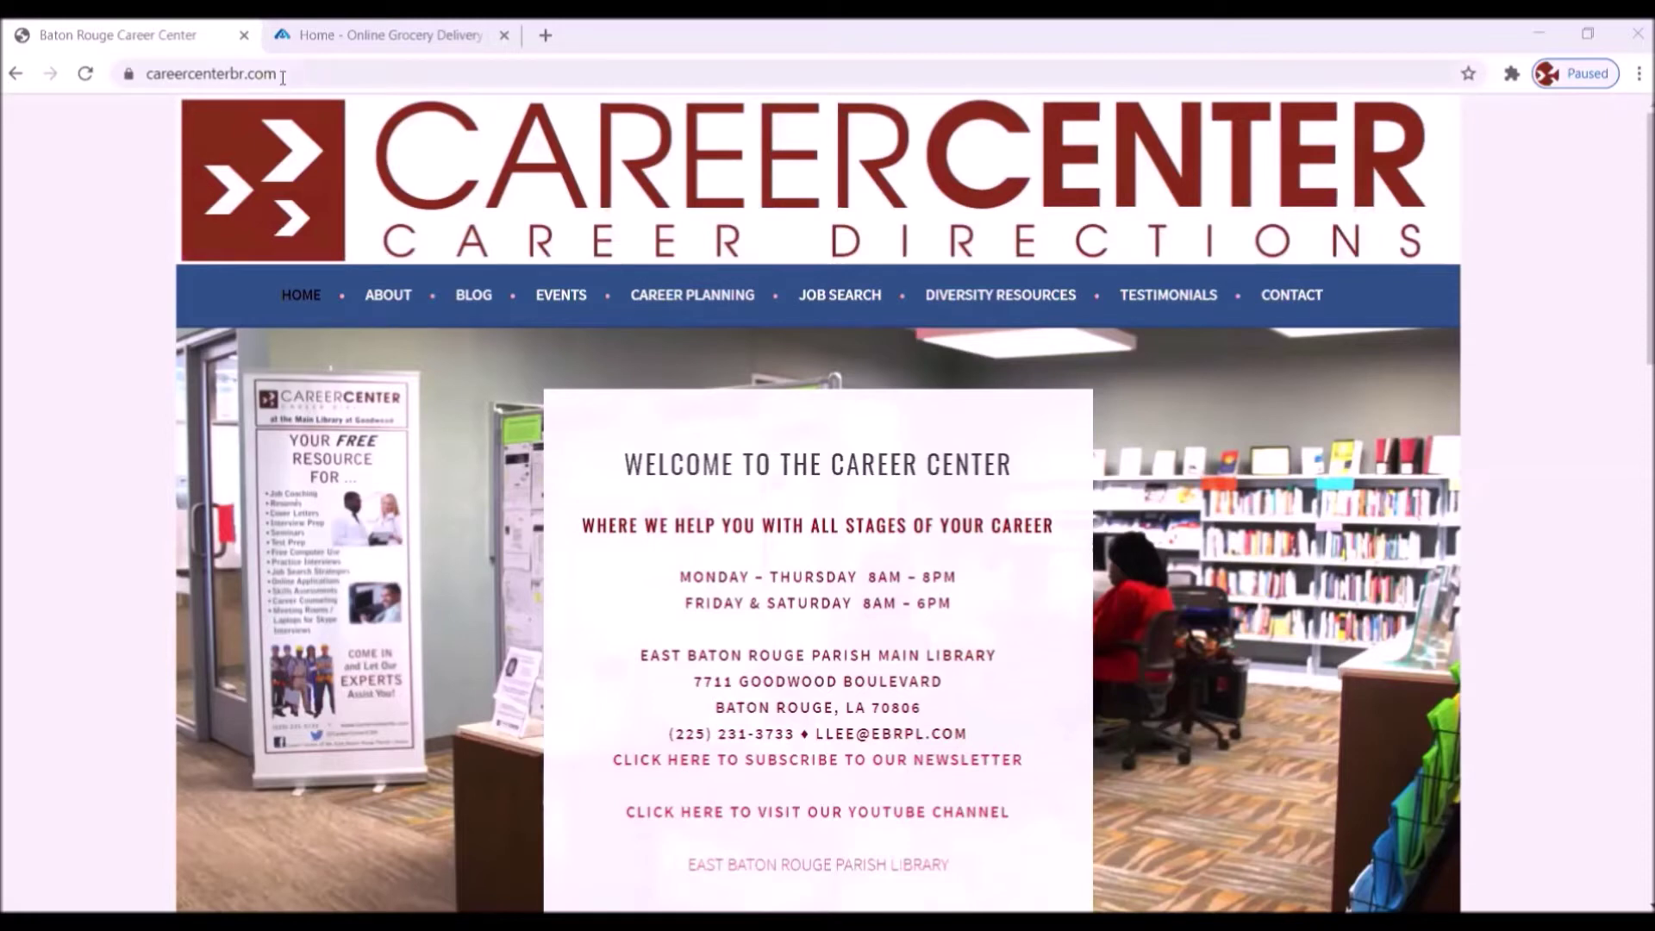
- On Albertsons.com, dismiss the 'Choose how you would like to shop' popup and scroll down to the footer links
click(399, 42)
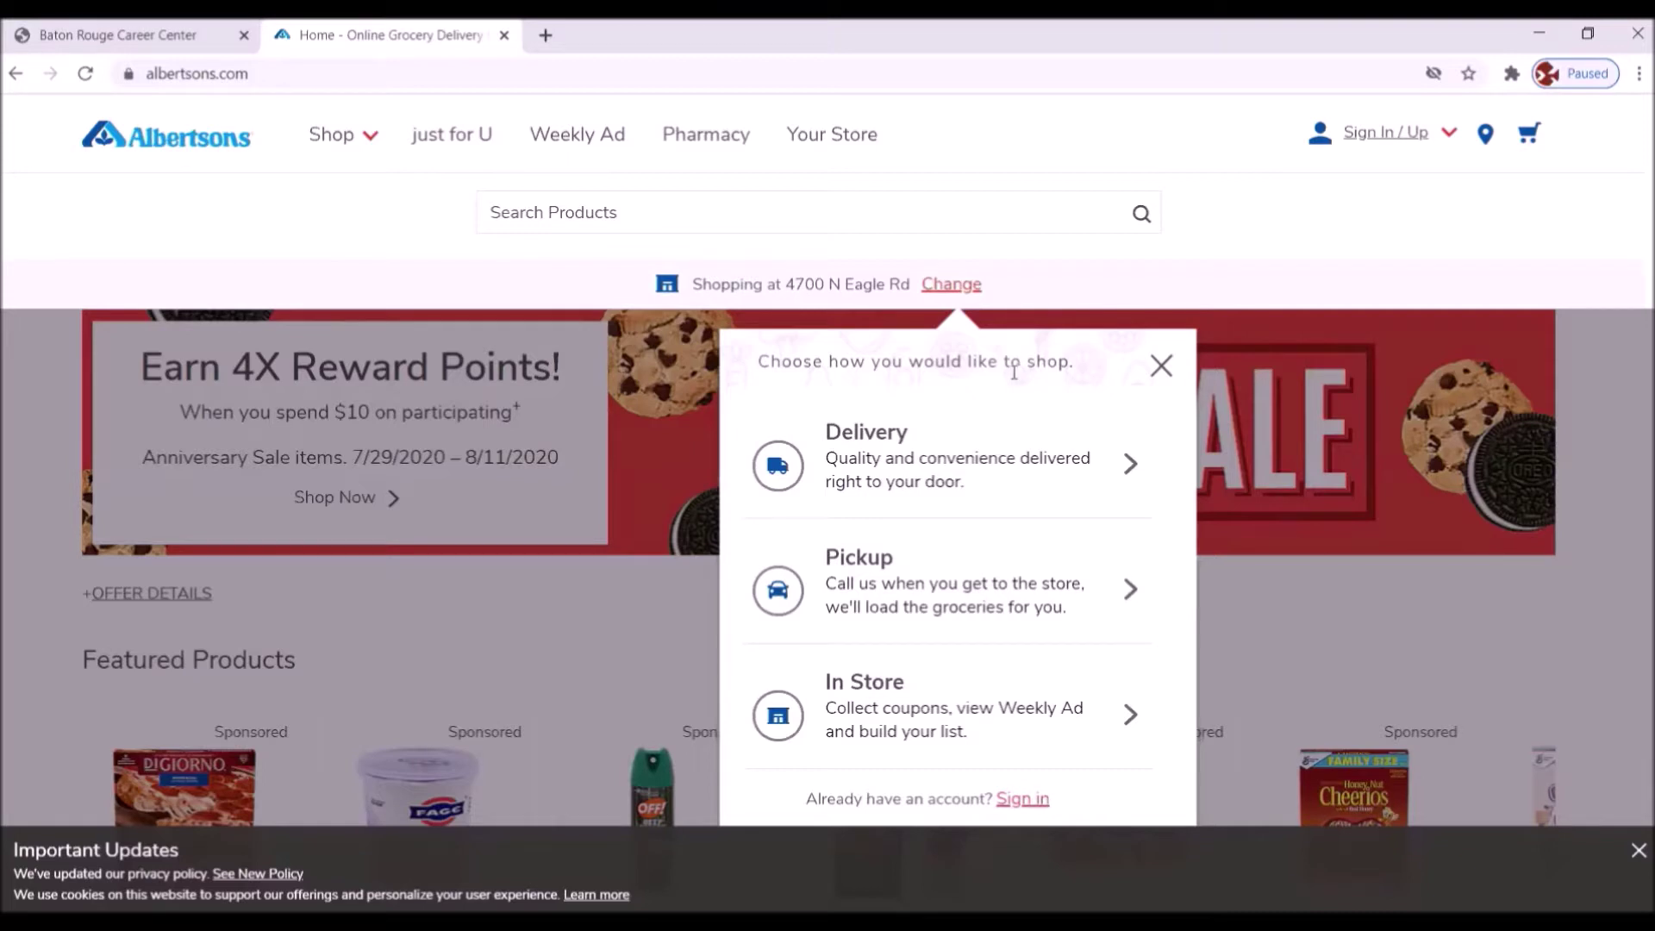
click(1162, 368)
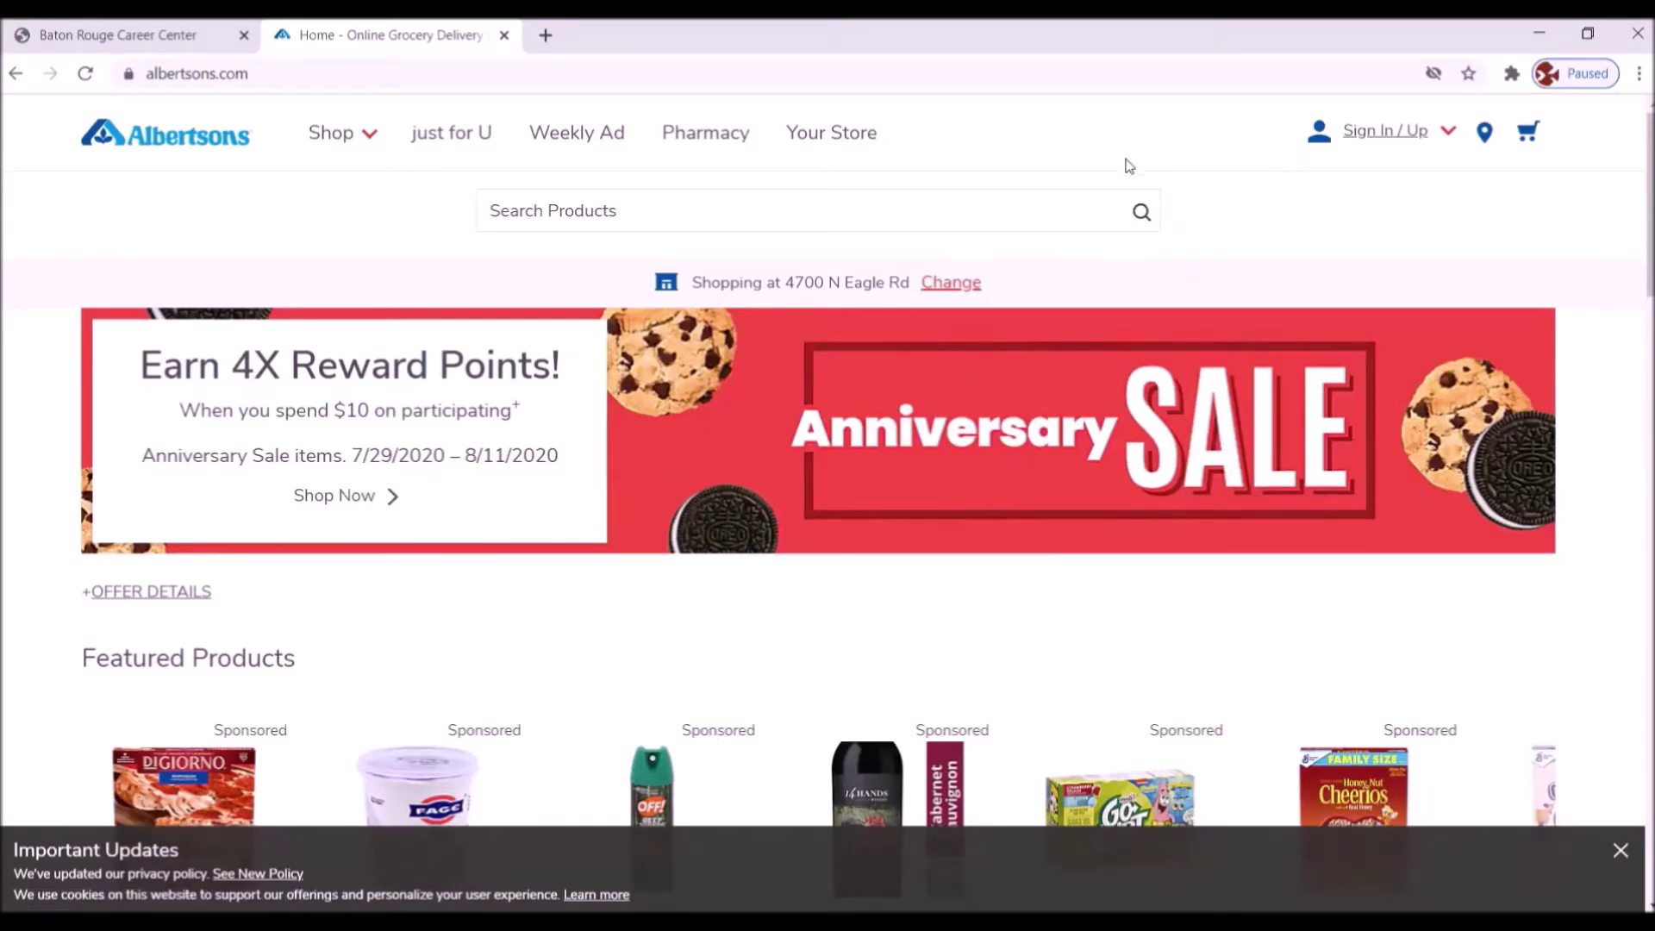
scroll(1111, 392, down, 5)
scroll(1112, 392, down, 15)
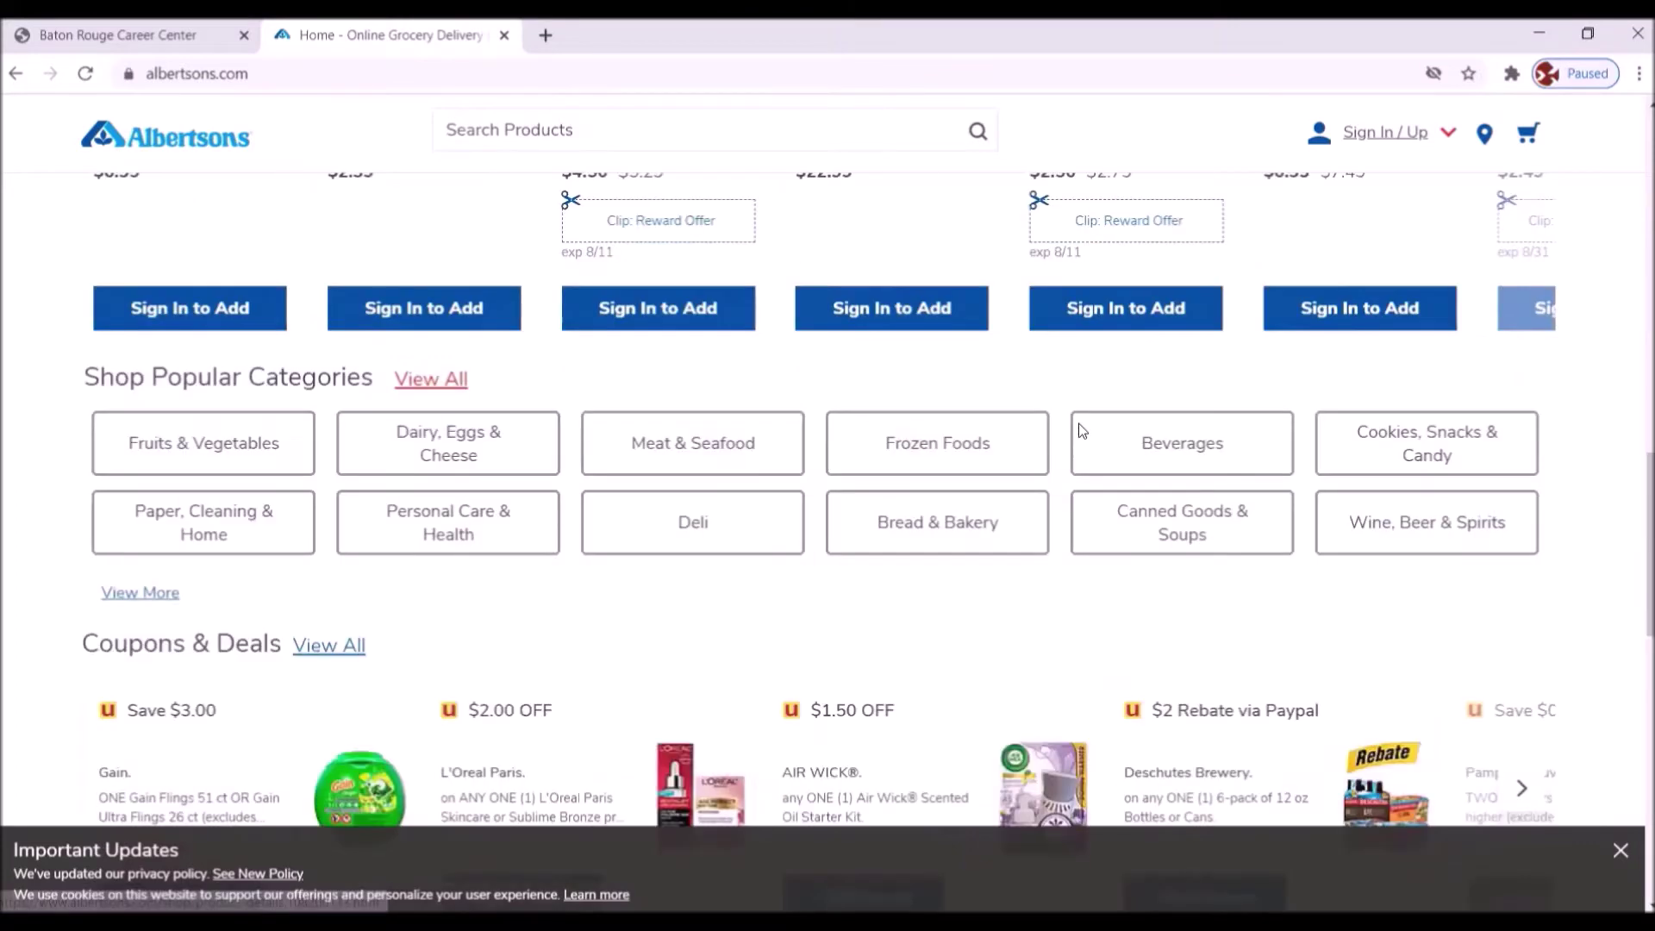
scroll(1072, 432, down, 7)
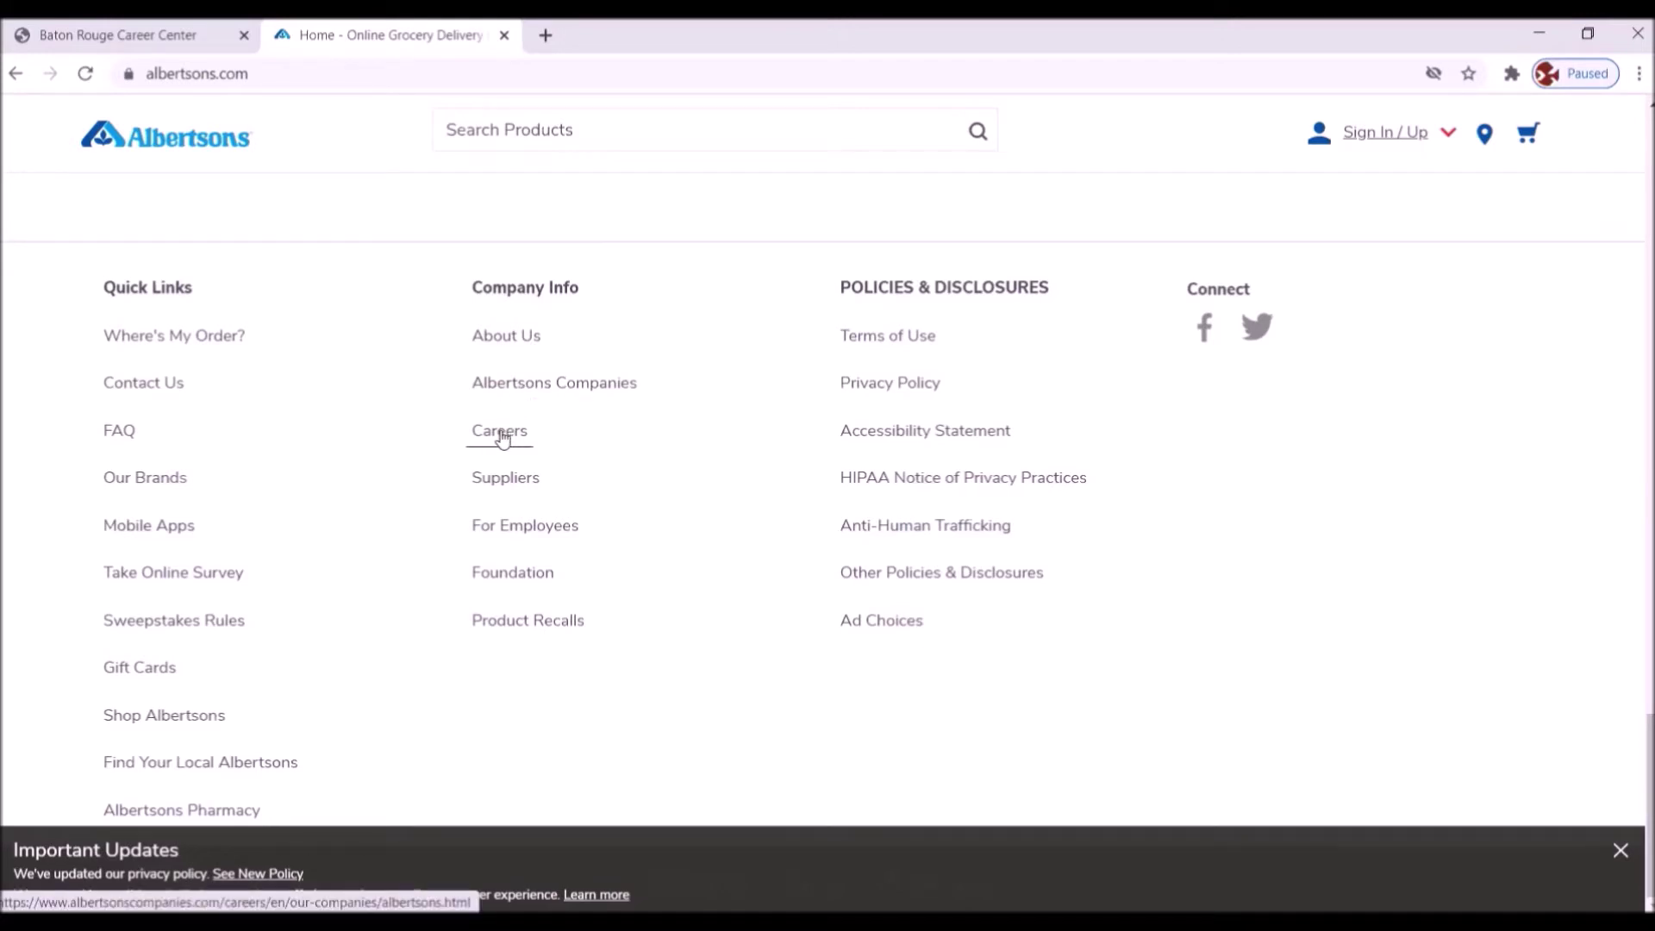
- Open Careers from the footer, allow location detection for Goodwood, Baton Rouge, and run the job search
click(502, 437)
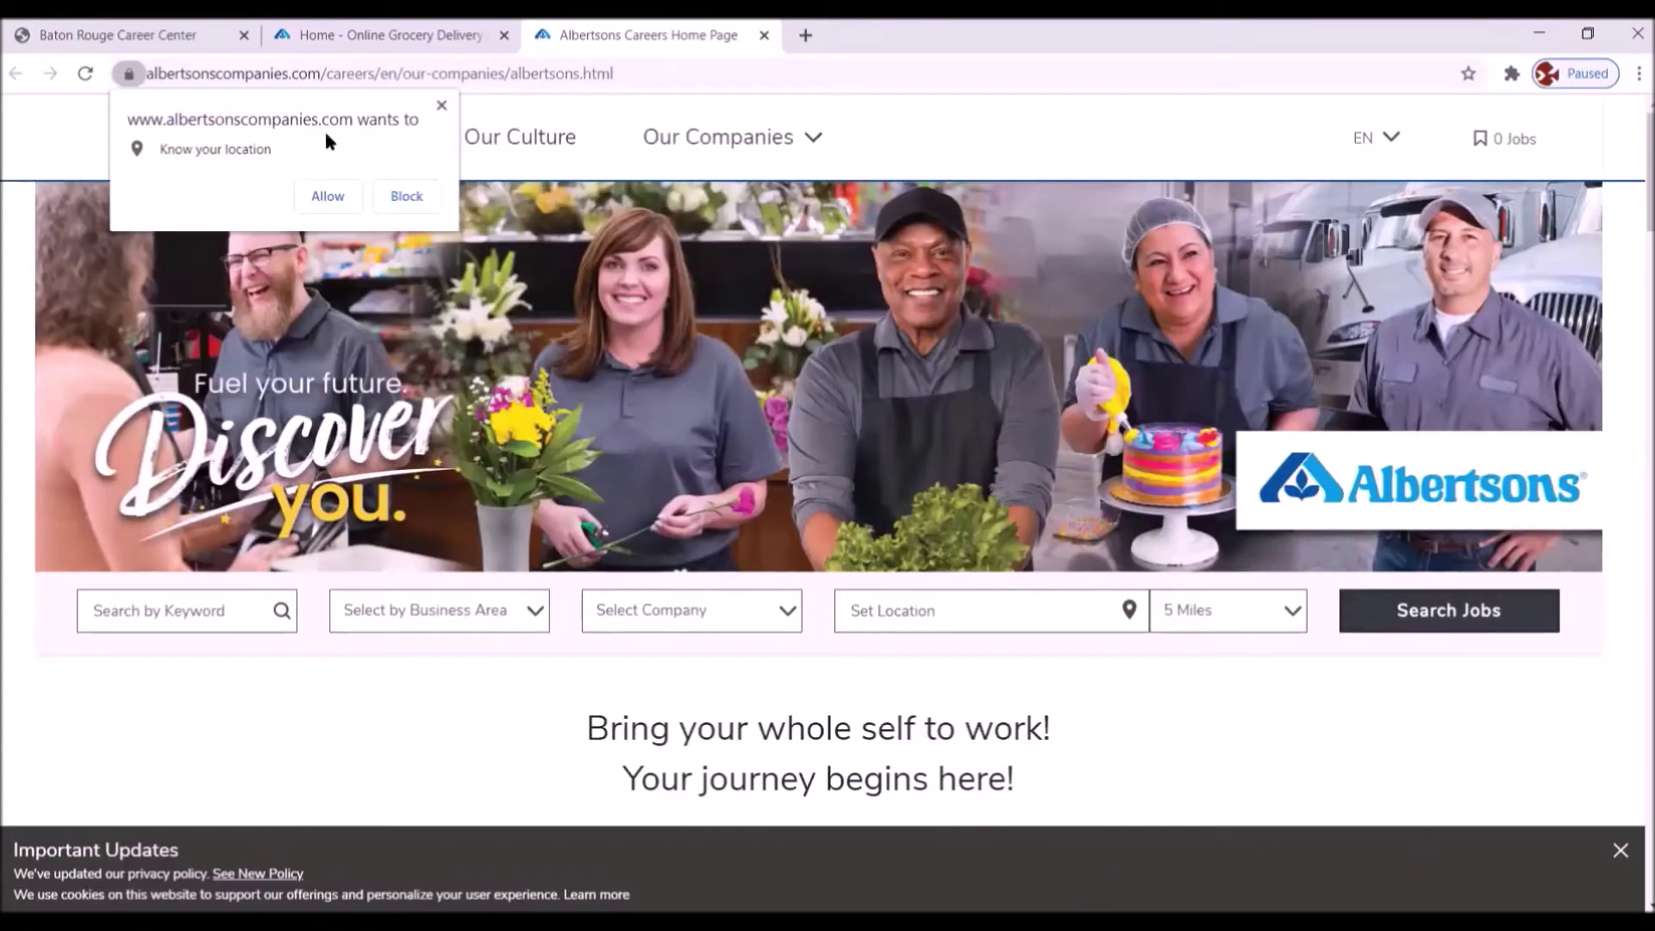
click(339, 199)
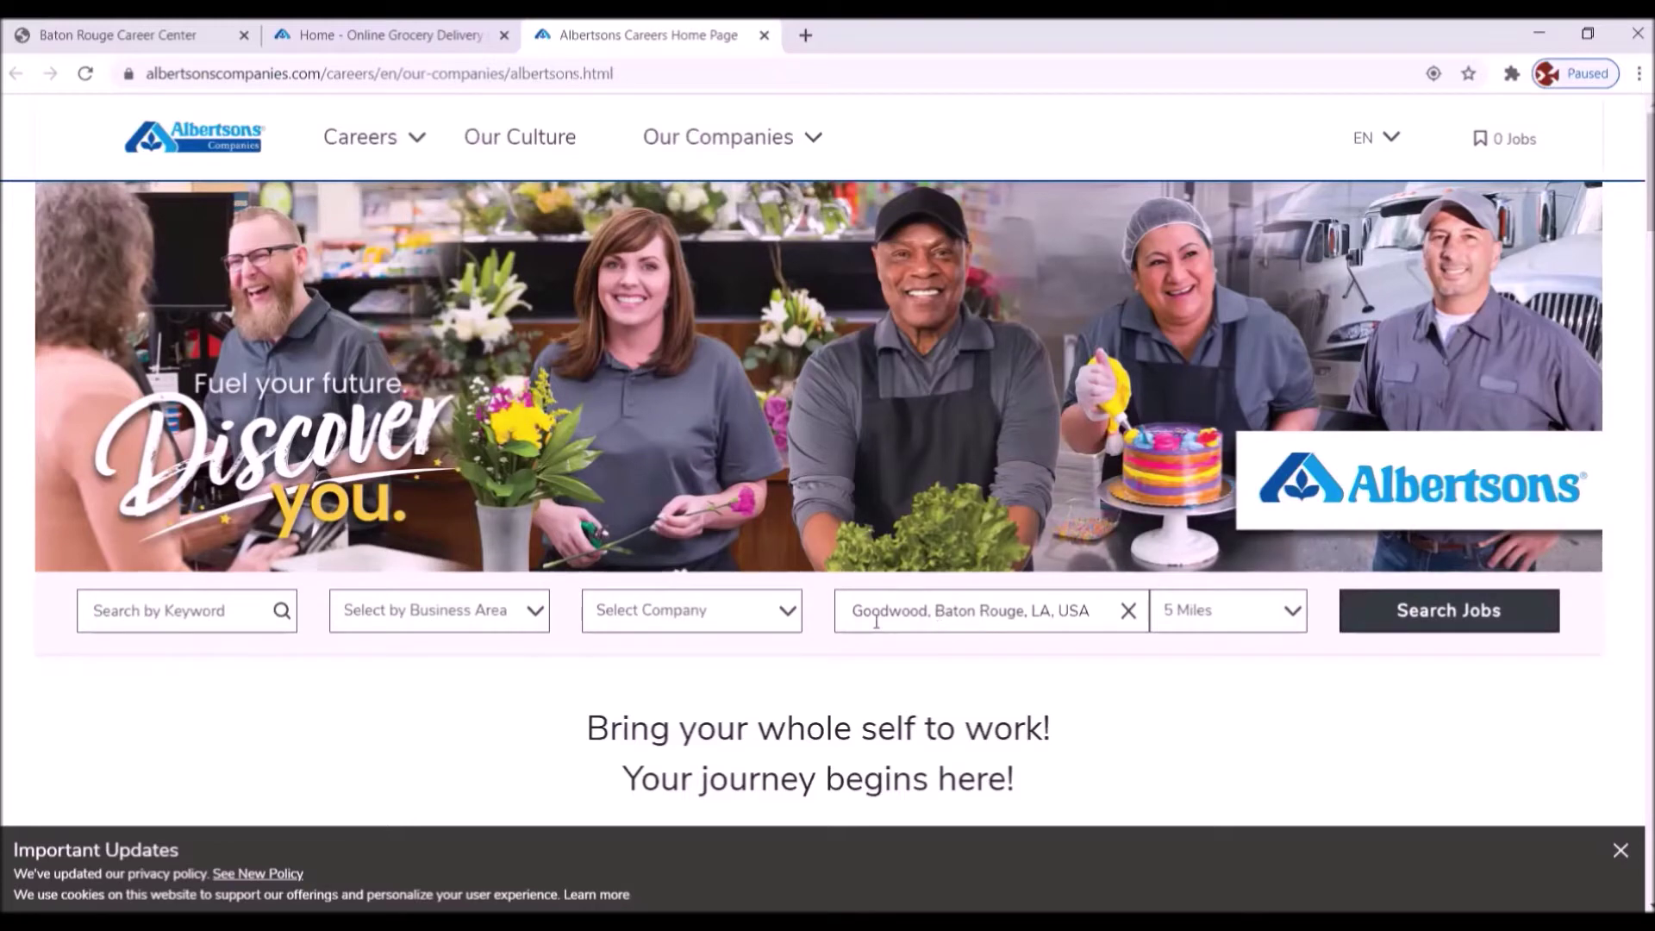
scroll(876, 621, down, 1)
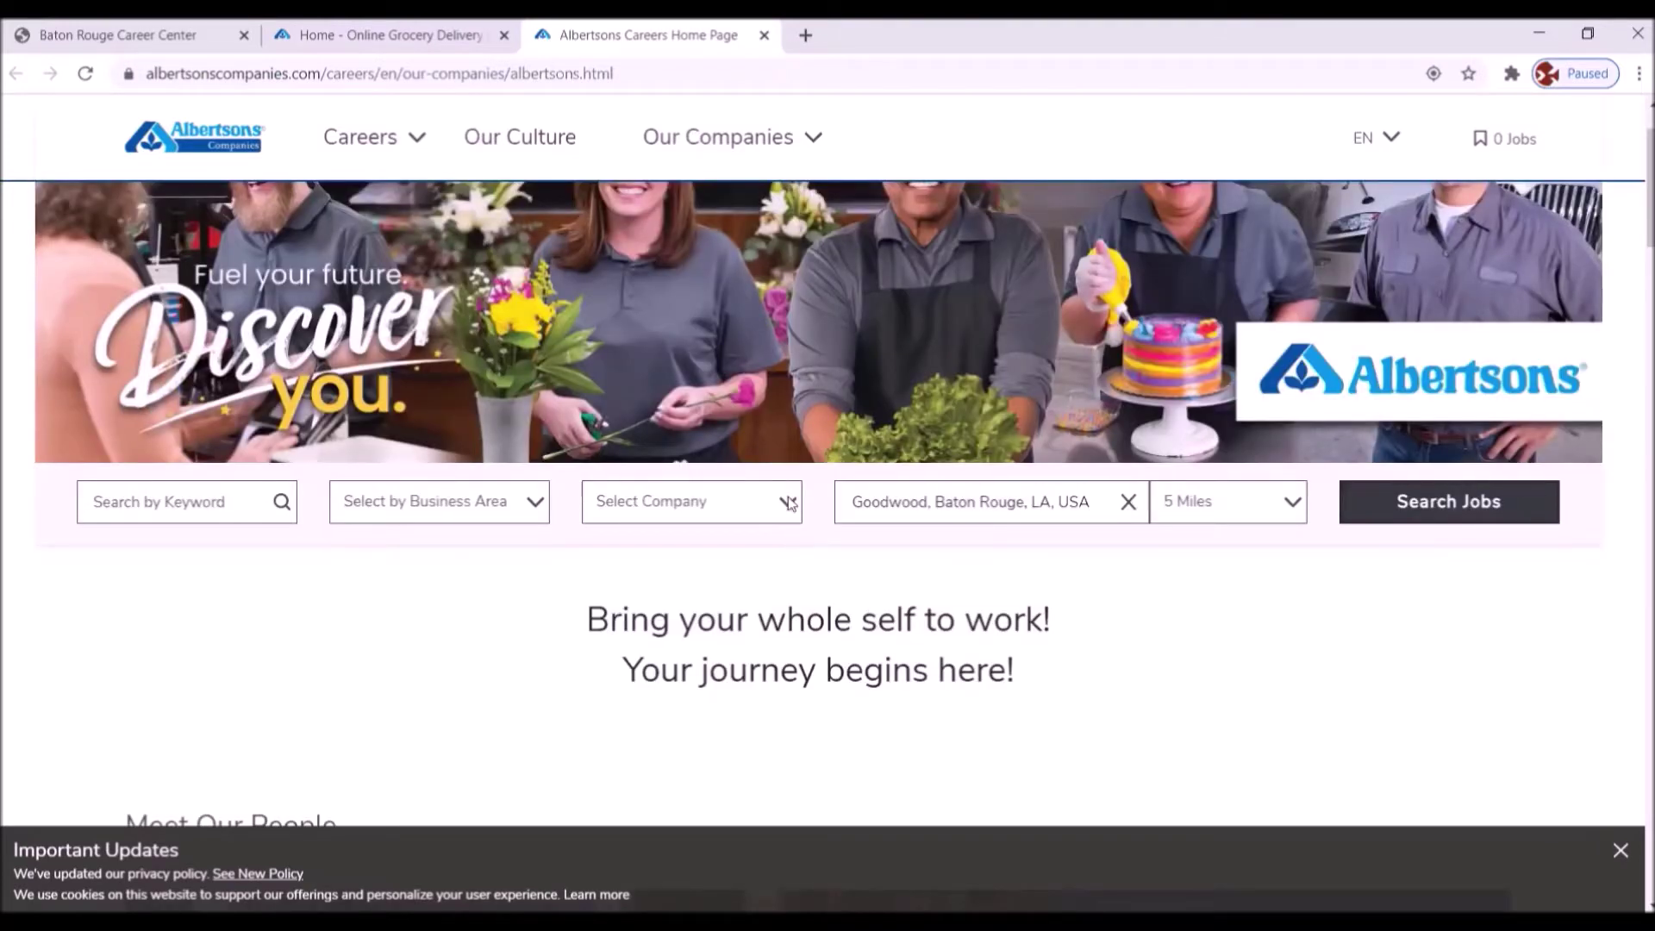
click(1422, 510)
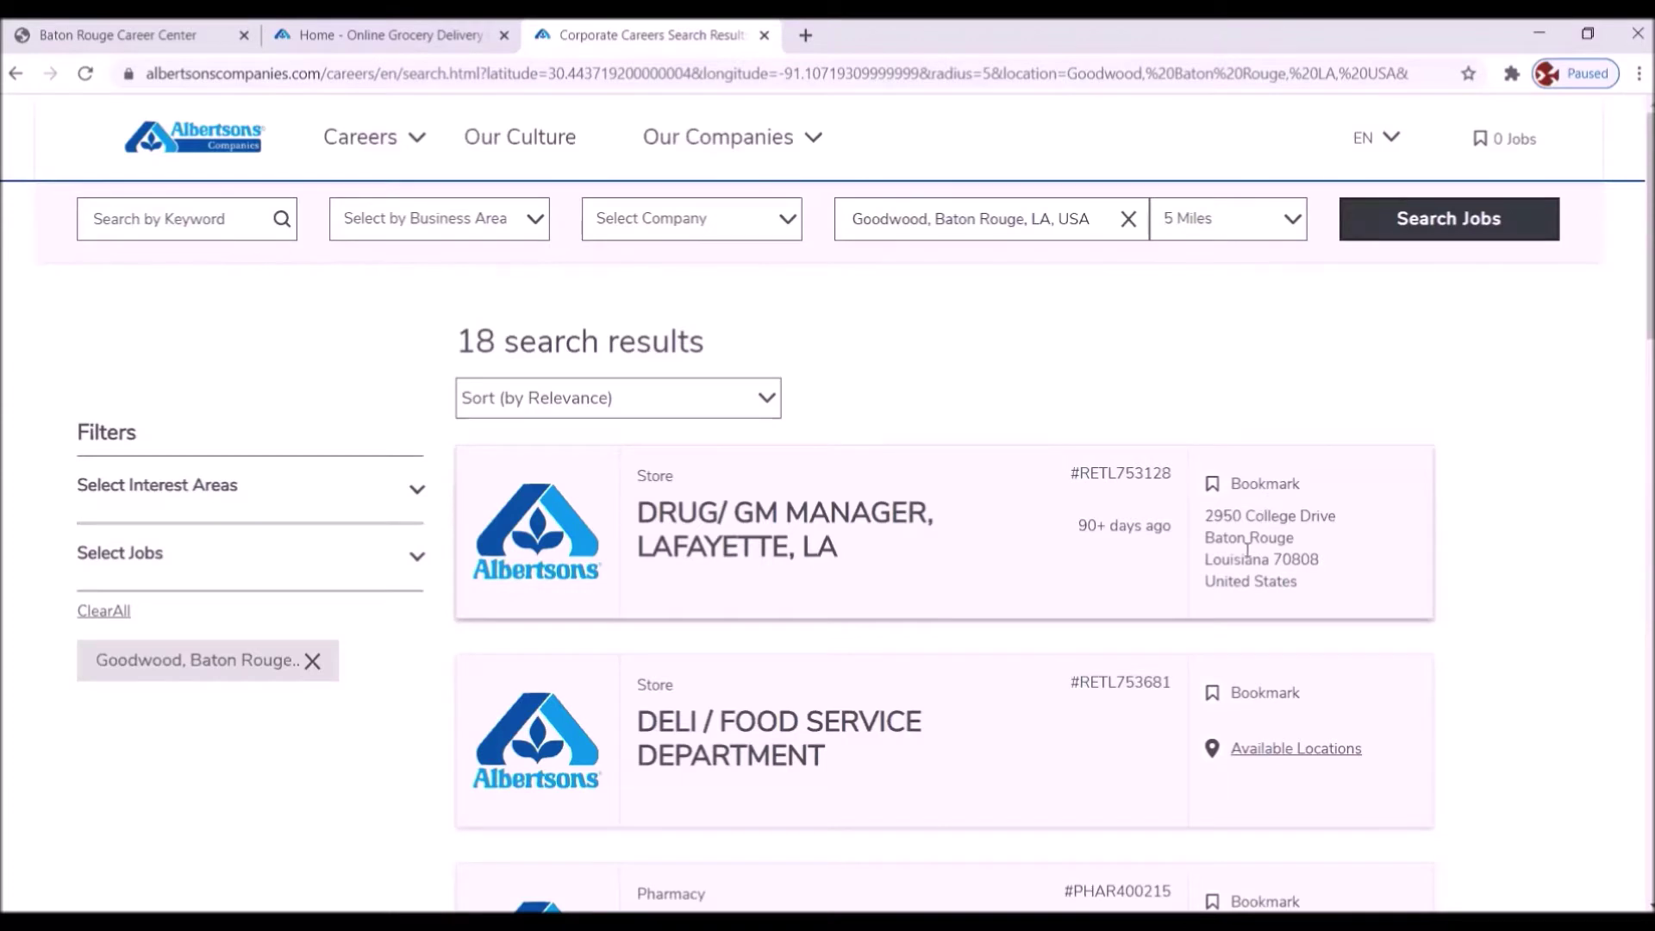
- Scroll through the 18 Goodwood job results to the Produce Department #RETL400208 posting
scroll(1230, 786, down, 1)
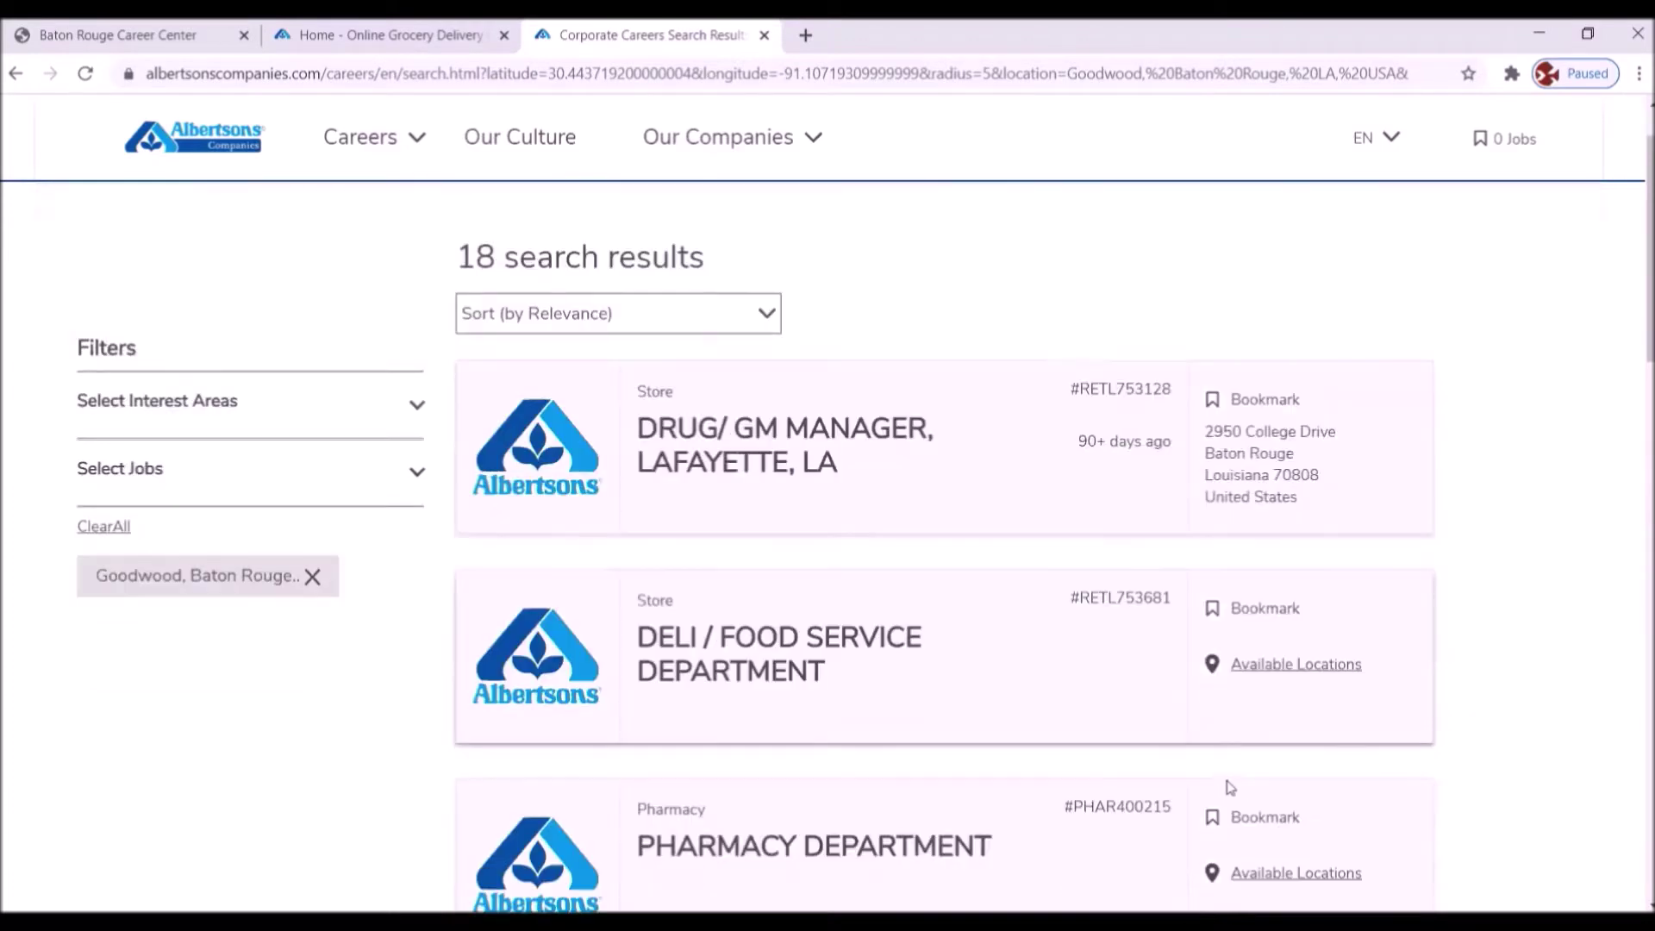
scroll(1230, 786, down, 9)
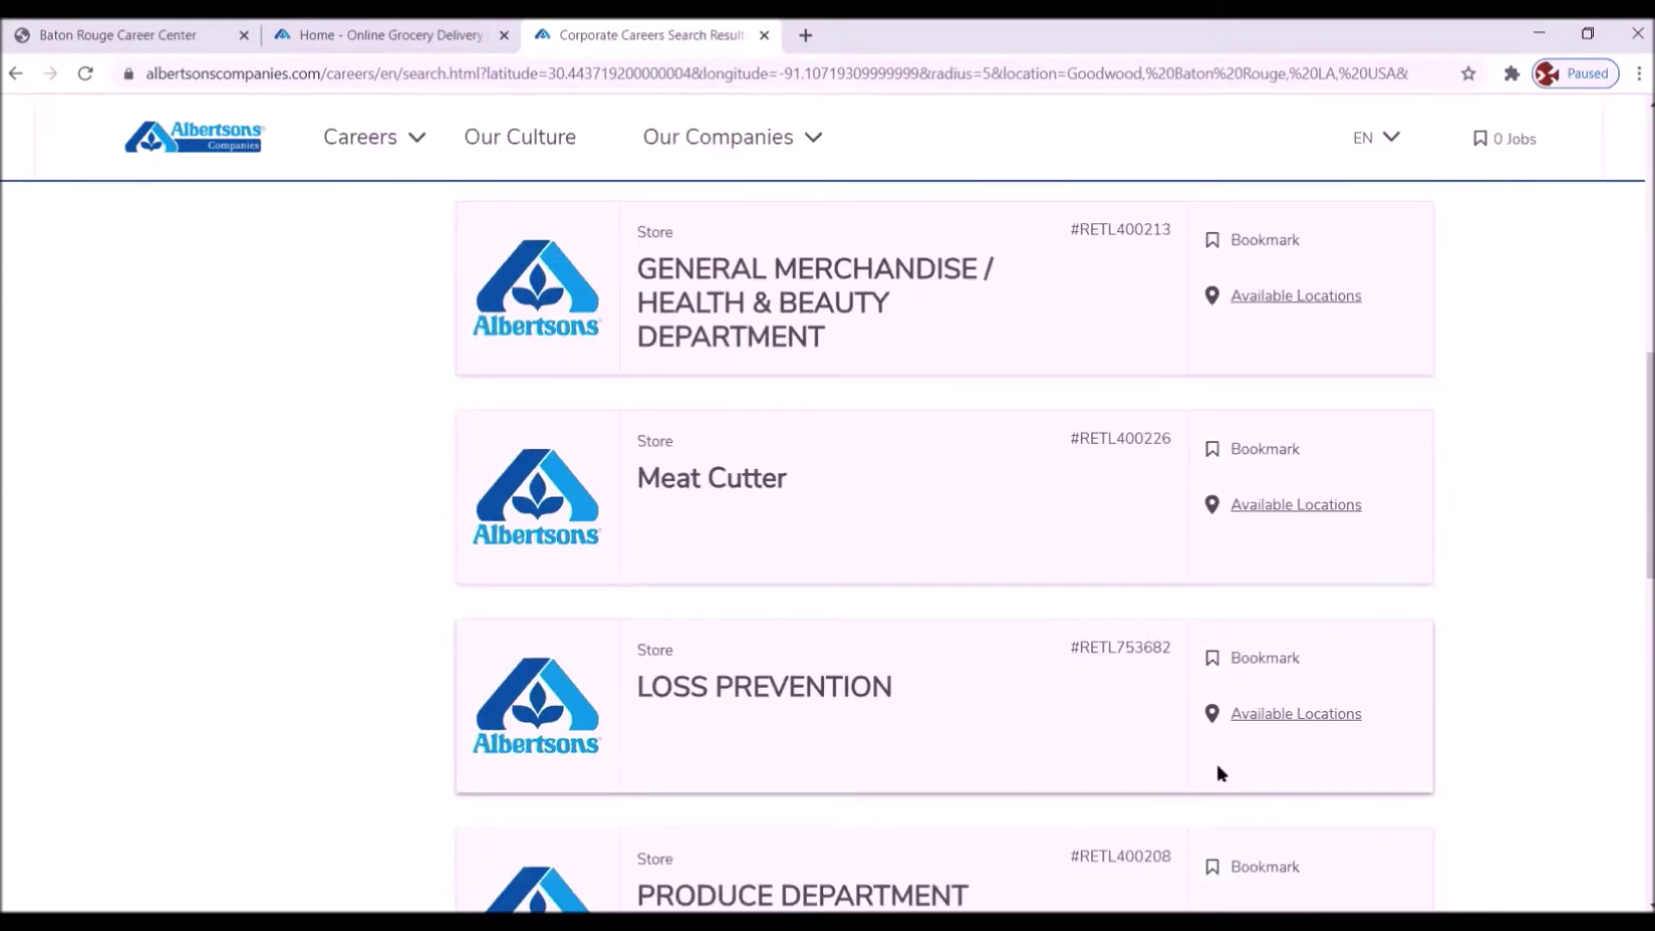
scroll(1217, 771, down, 5)
scroll(1217, 771, up, 10)
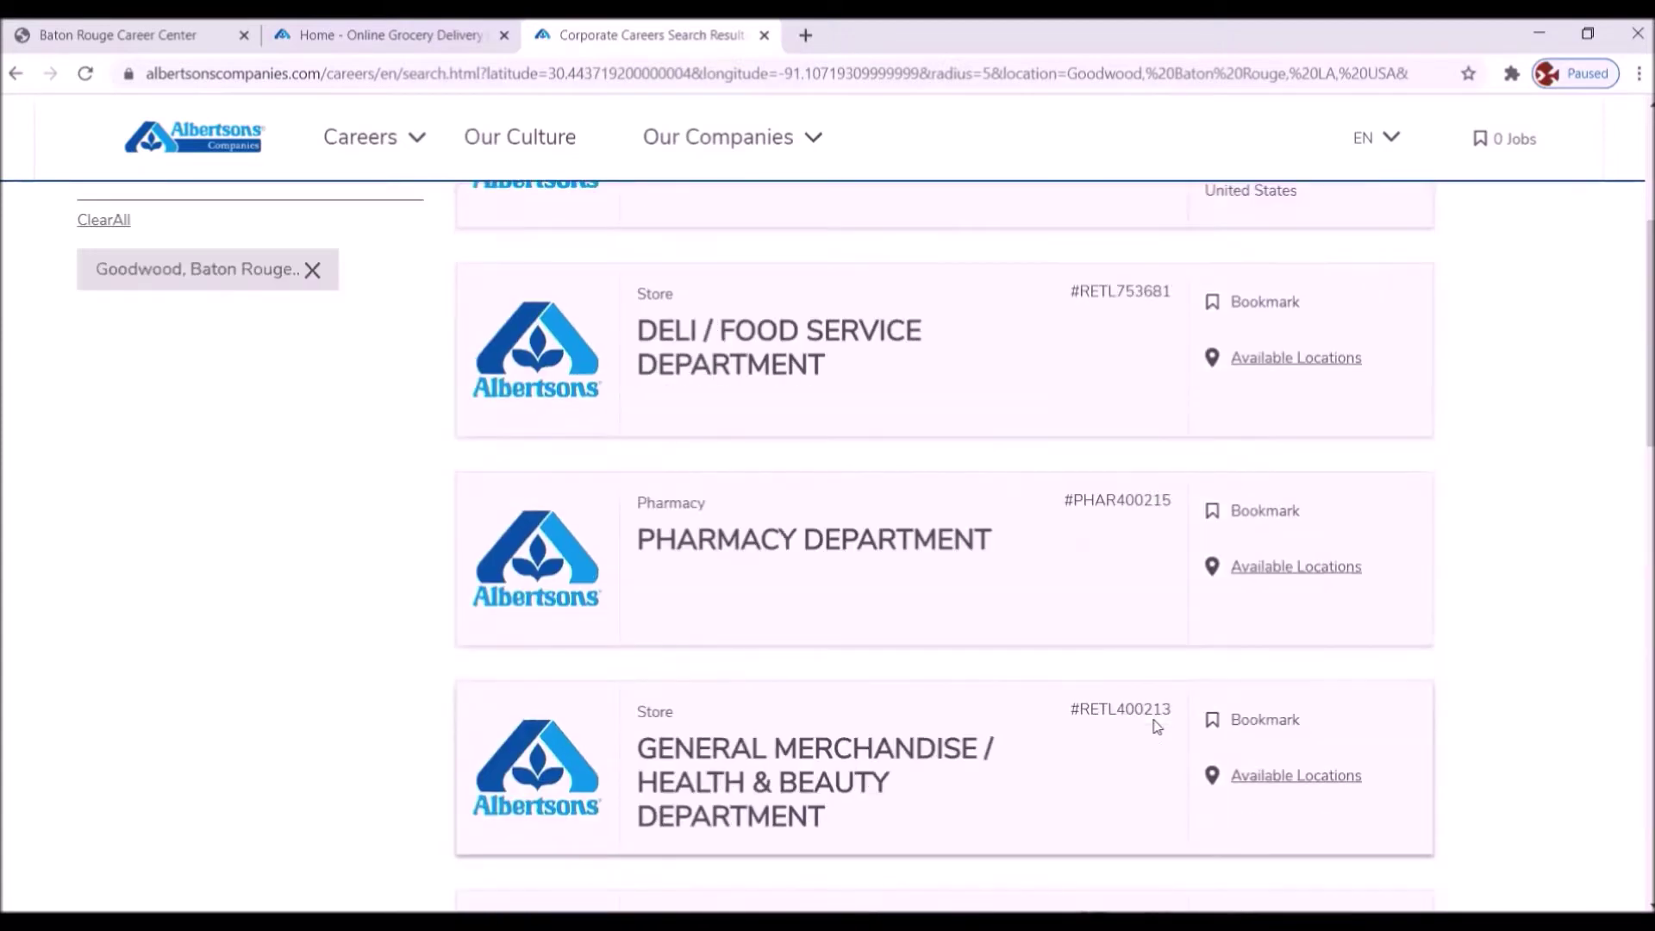
scroll(1156, 727, up, 5)
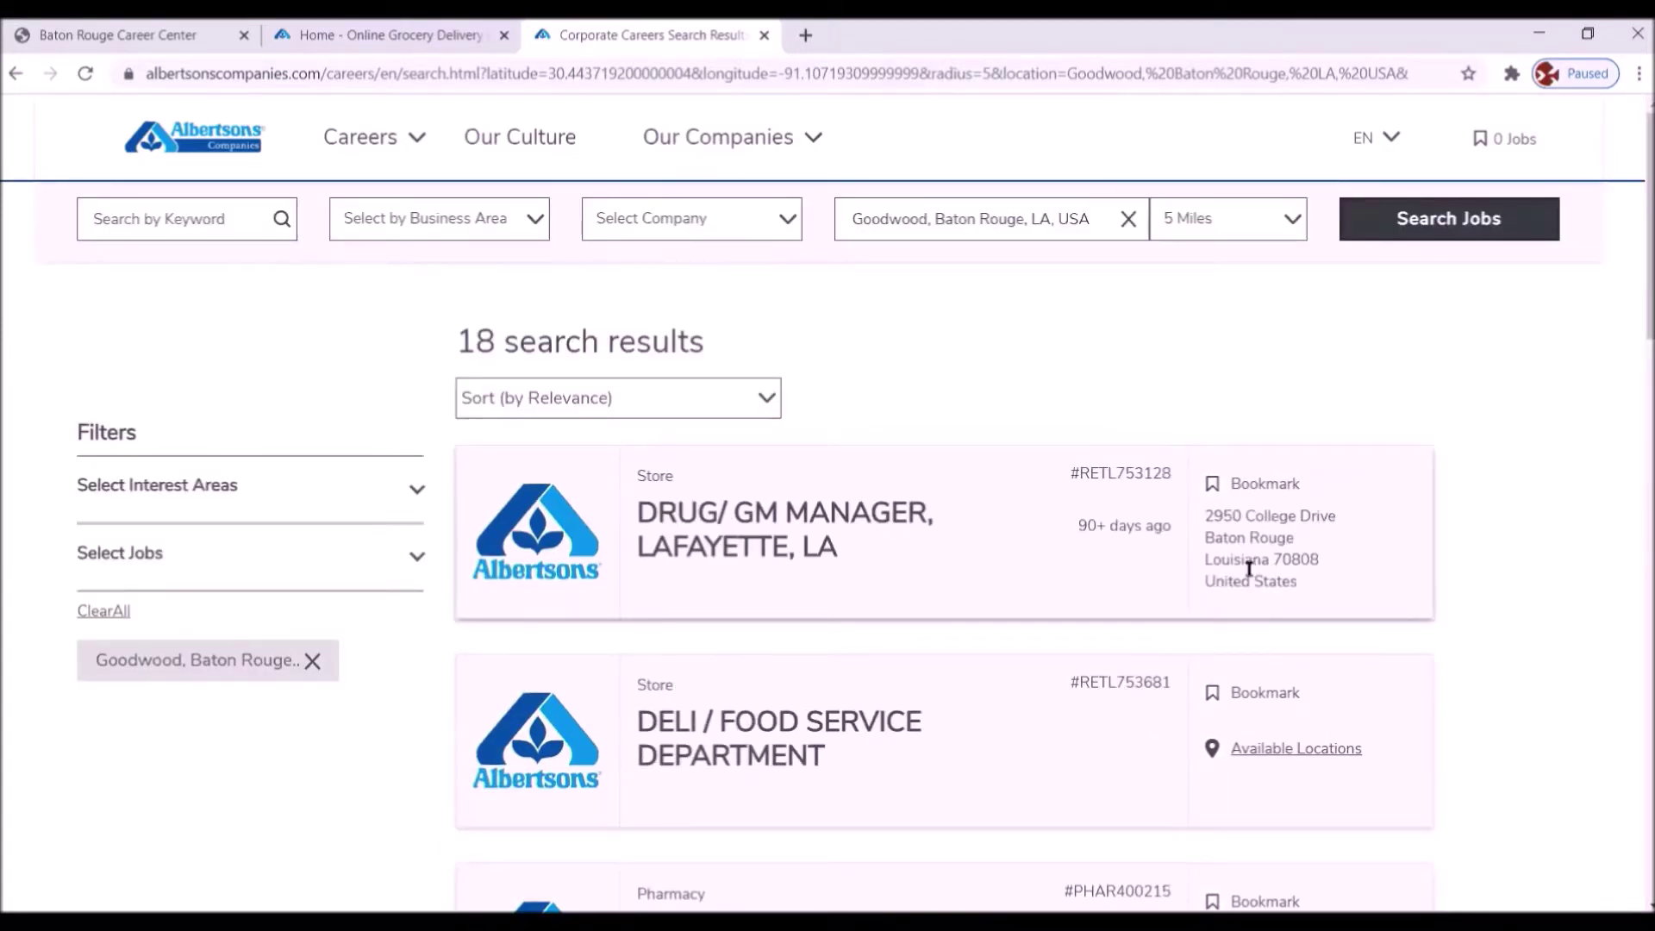
scroll(1230, 552, down, 10)
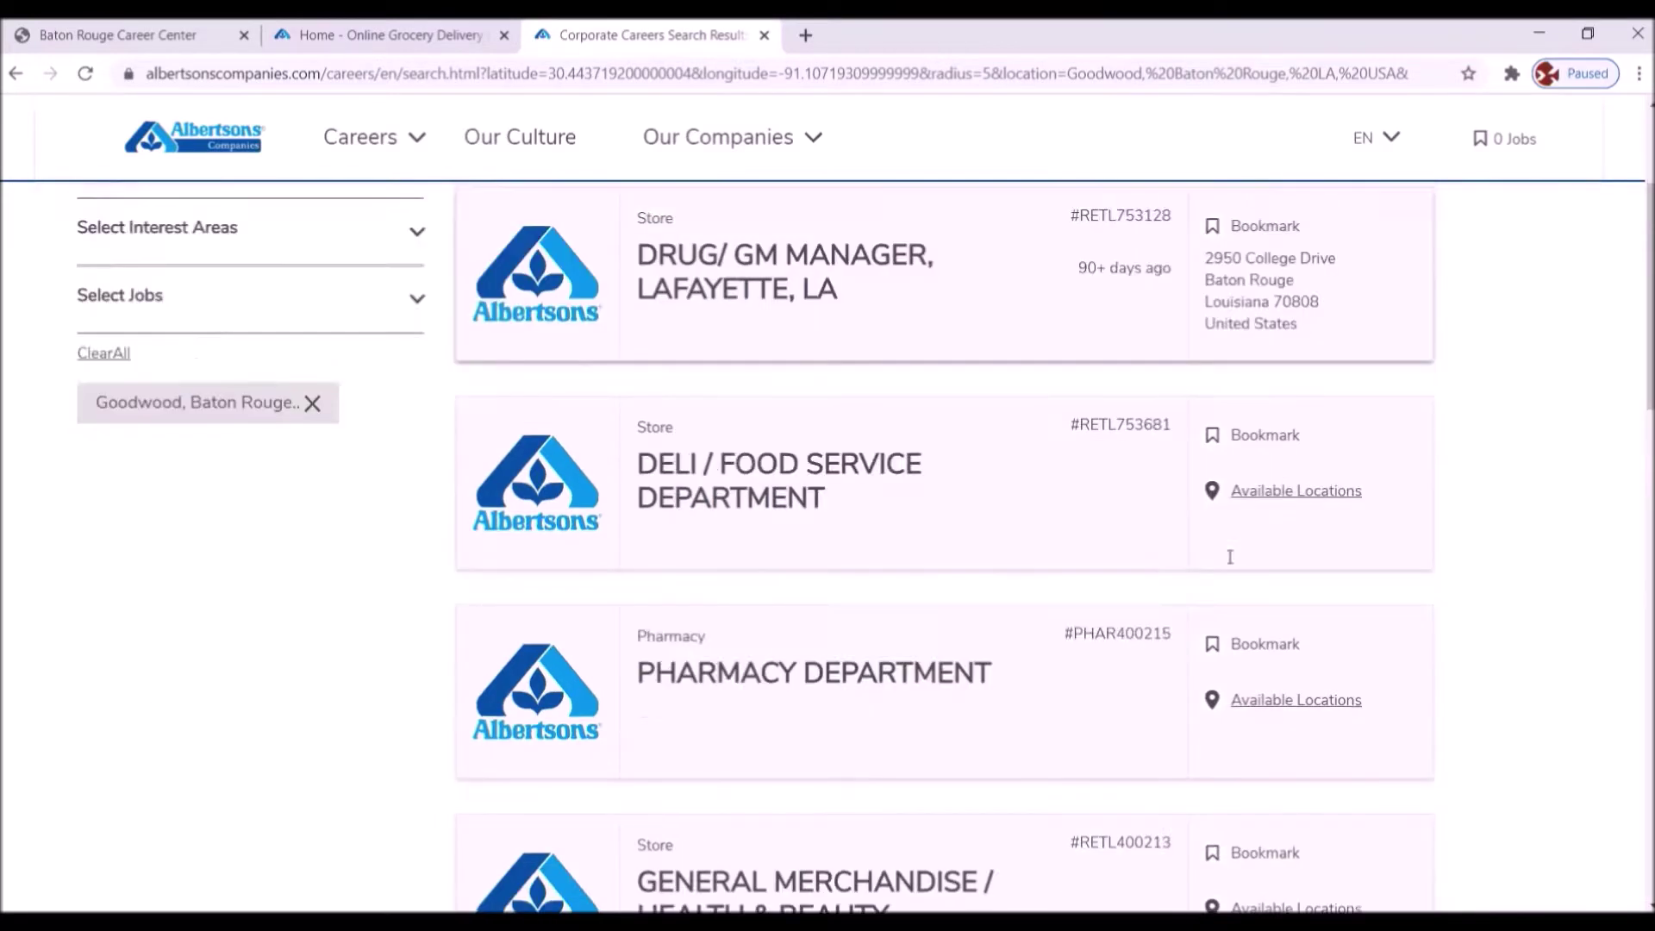
scroll(1229, 565, down, 4)
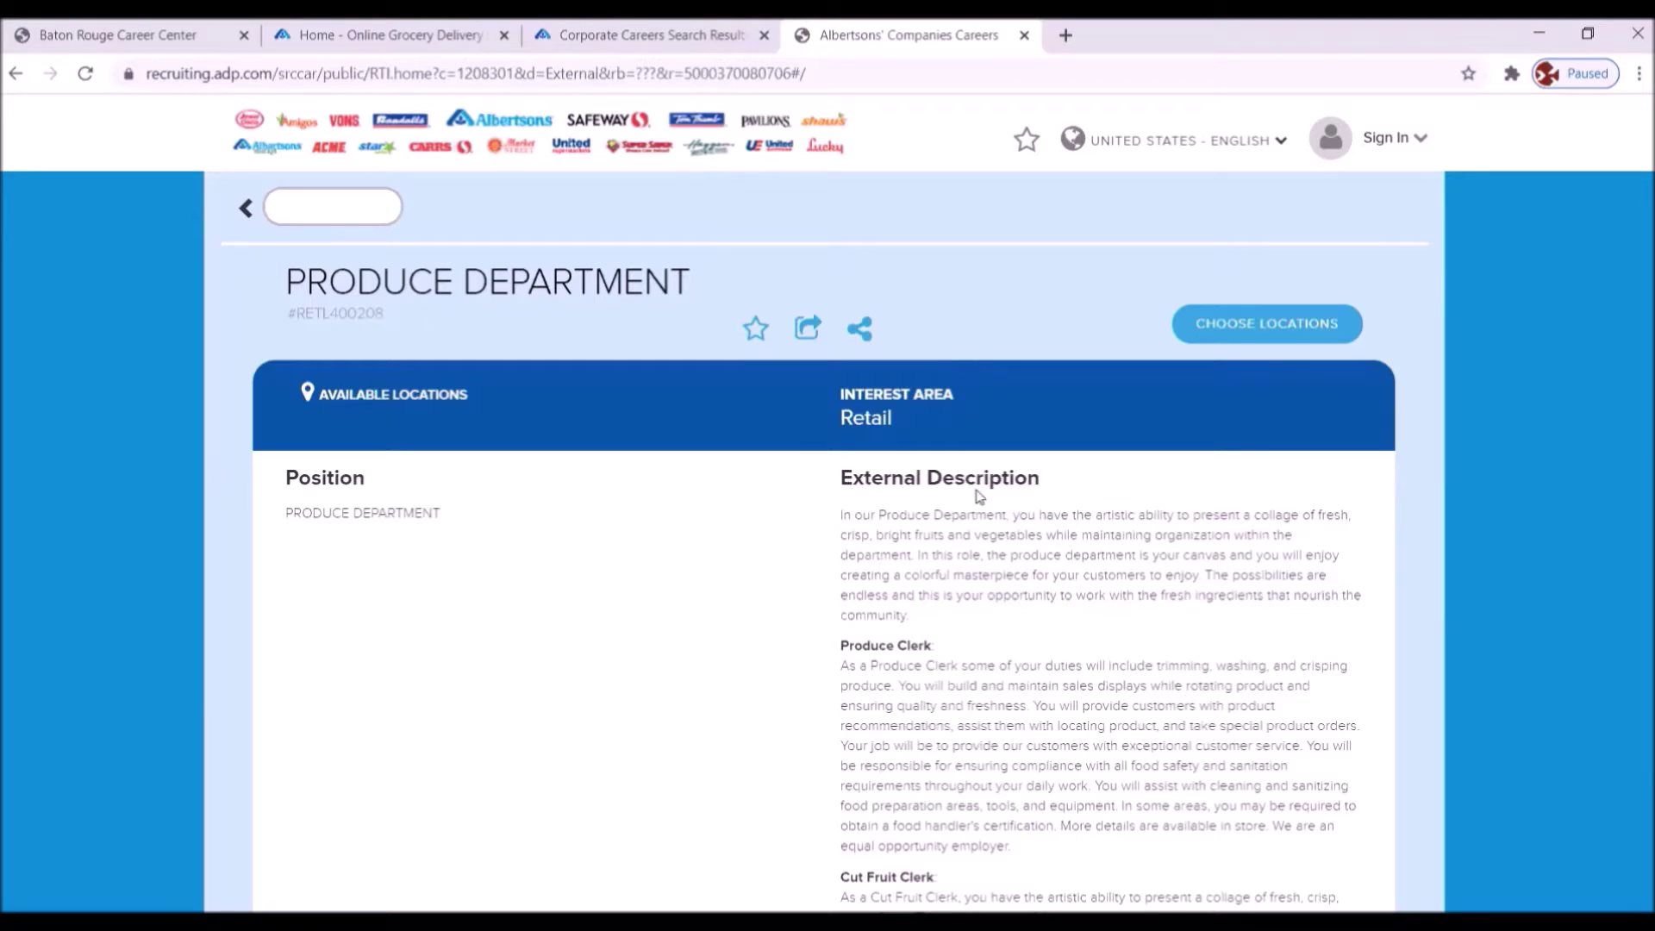
- Read through the Produce Department #RETL400208 description and open its store location chooser
scroll(1028, 550, down, 3)
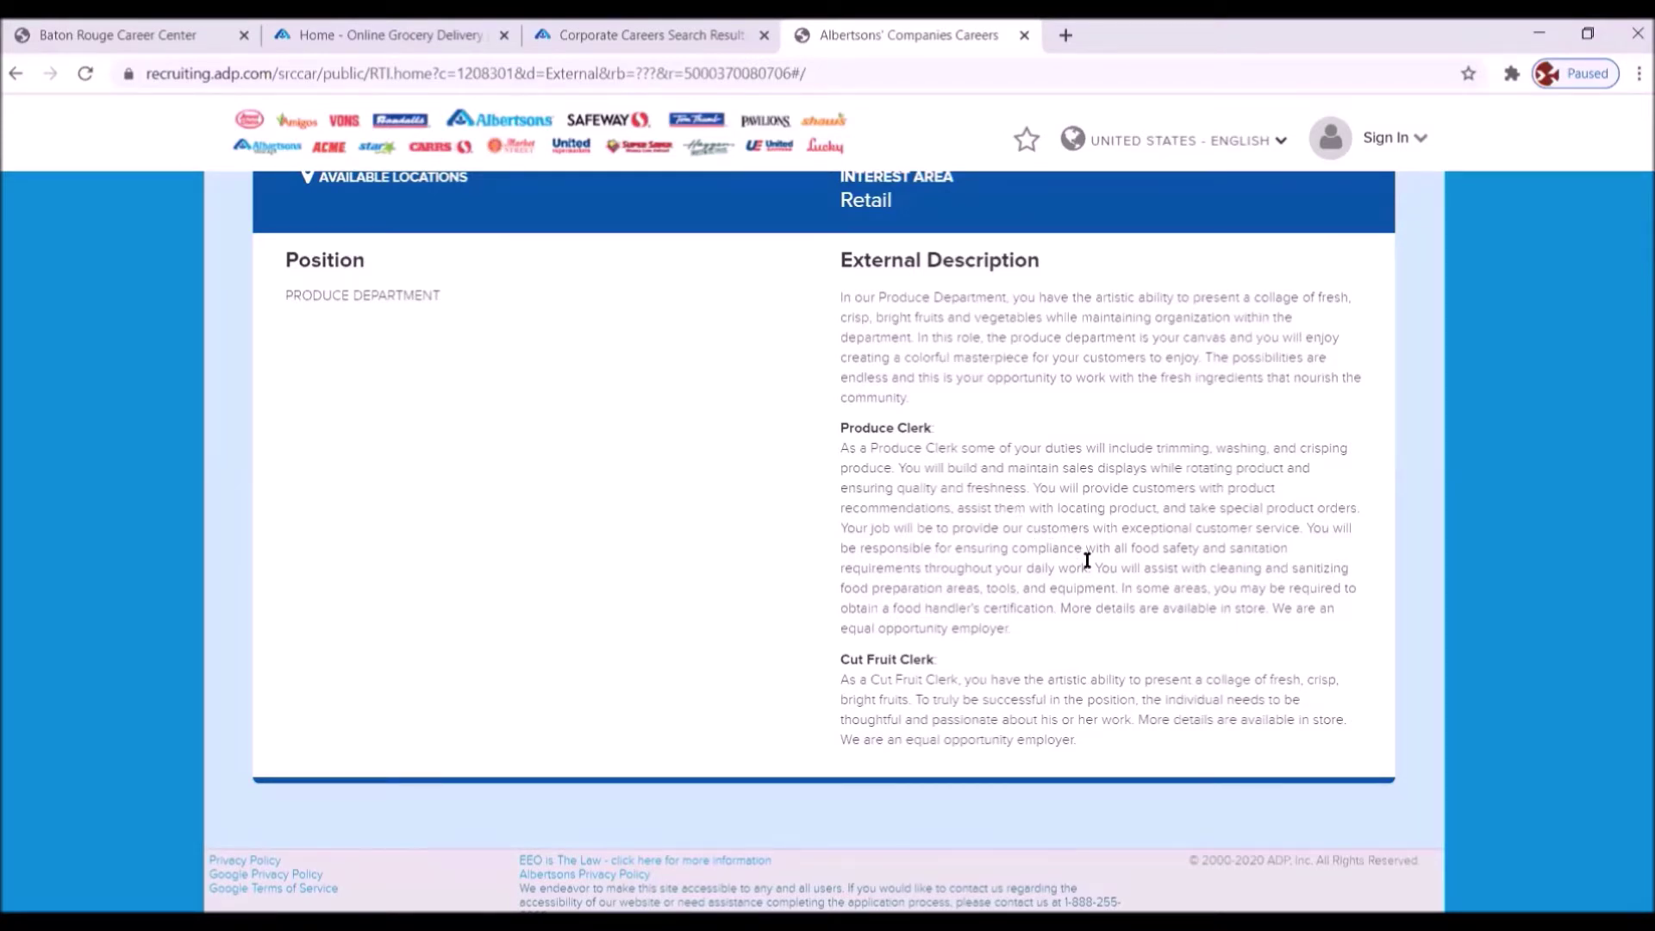
scroll(1086, 564, up, 3)
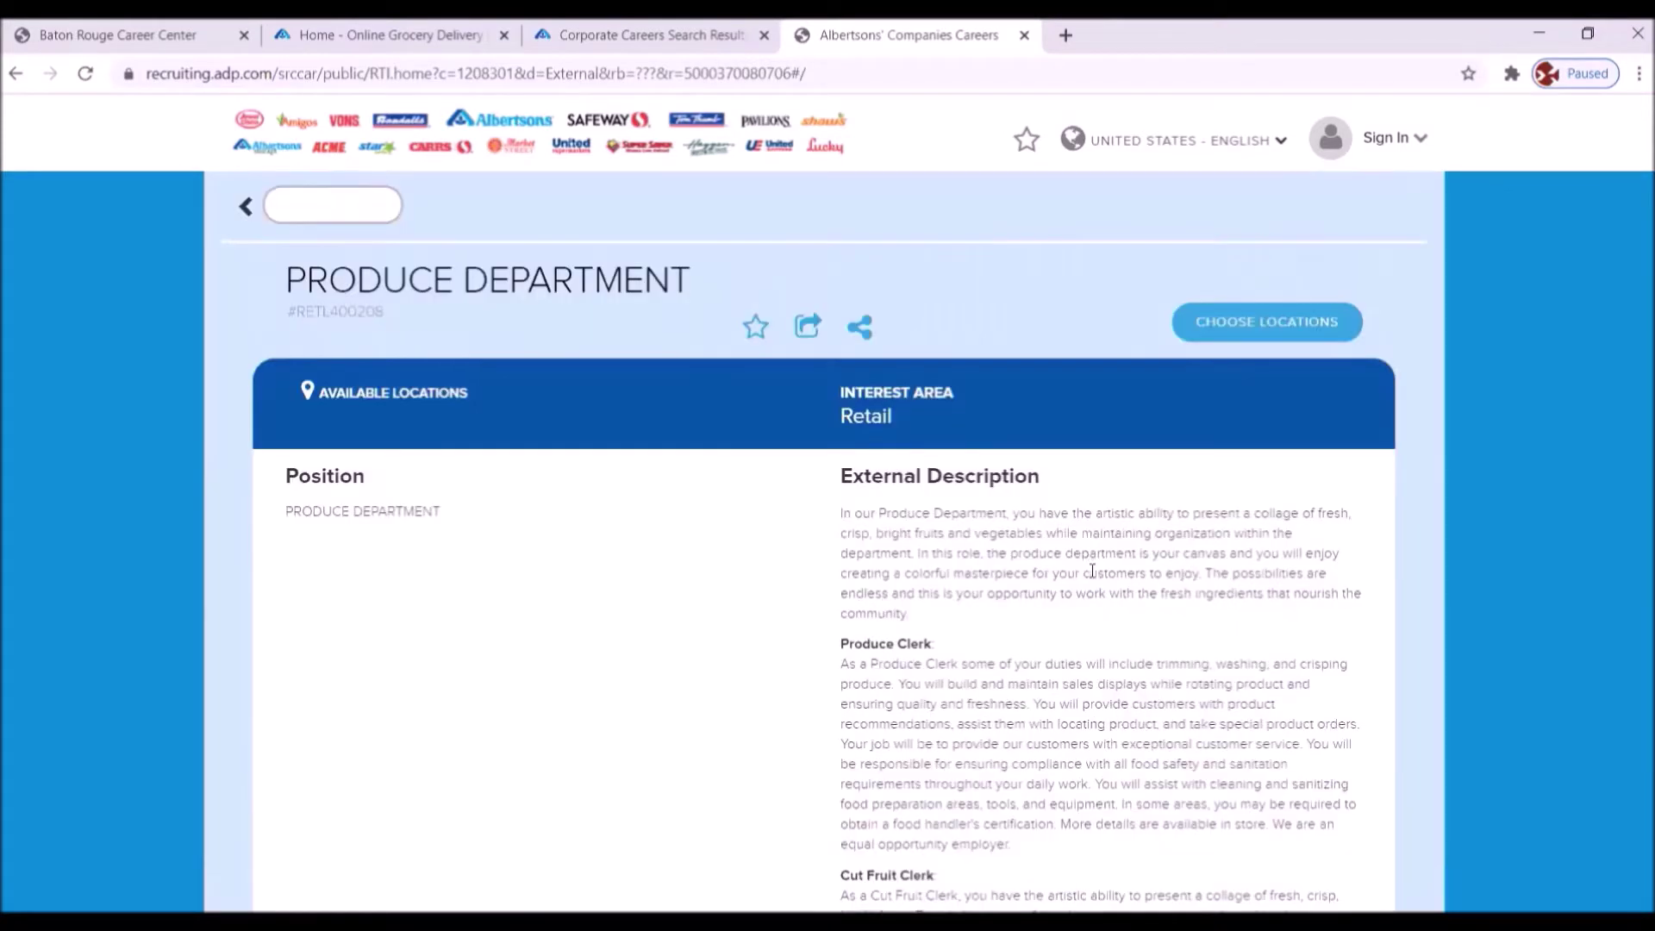
click(1237, 326)
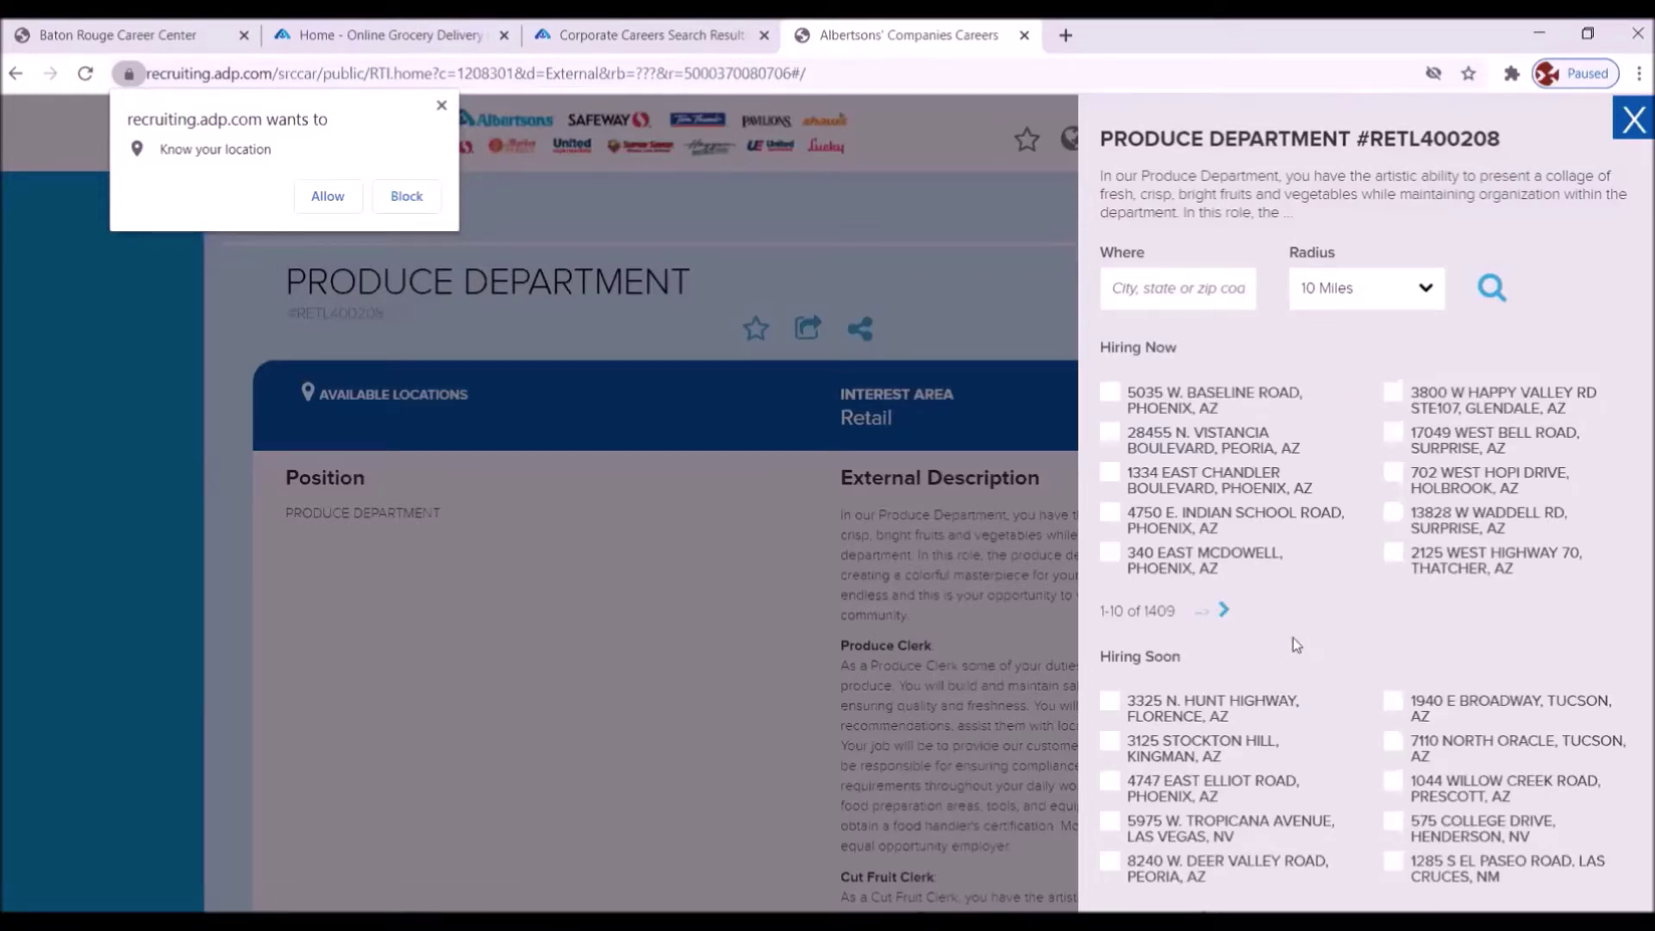
- Search for store locations near Baton Rouge, LA 70806
click(1133, 293)
text(7080)
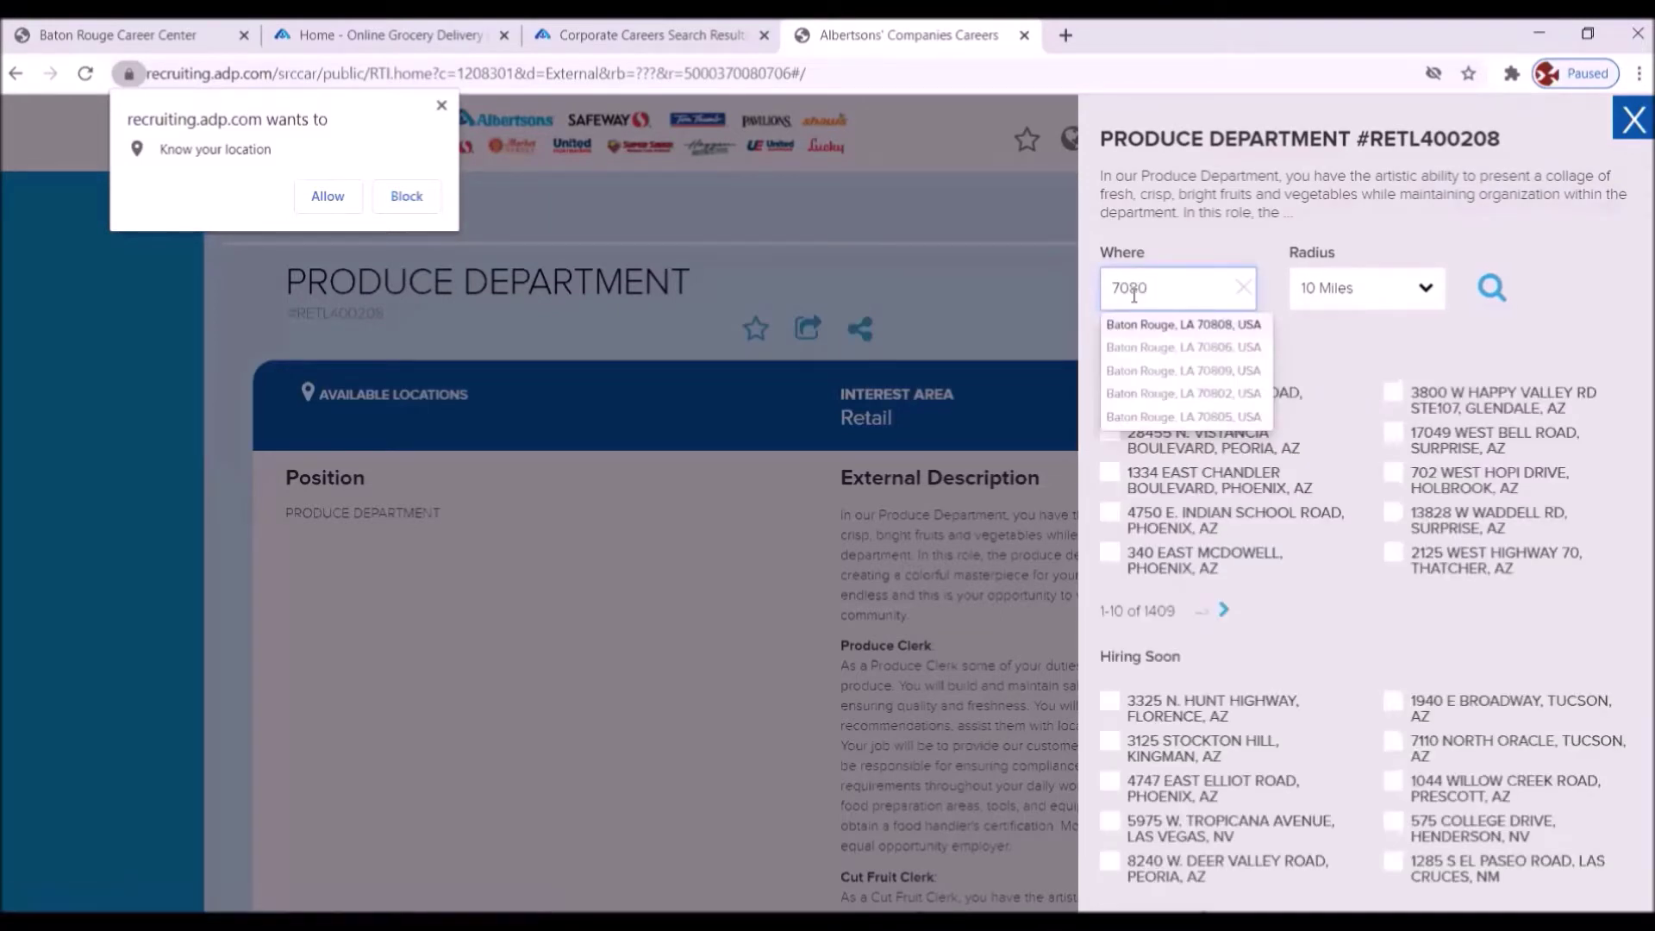
text(6)
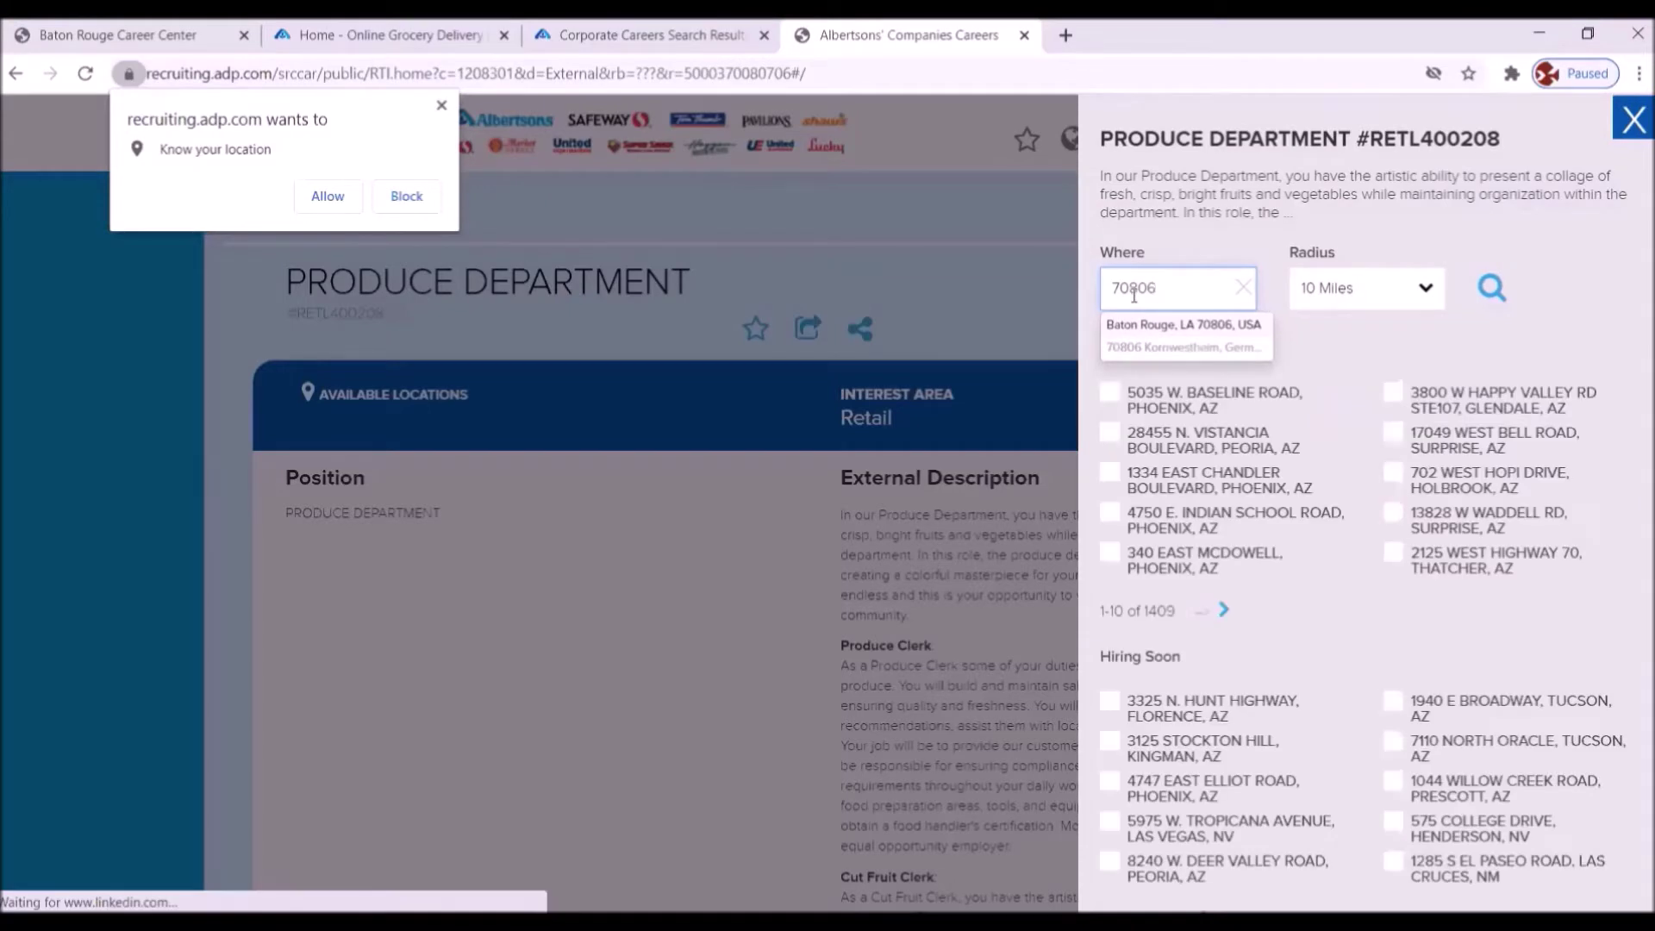
click(1484, 291)
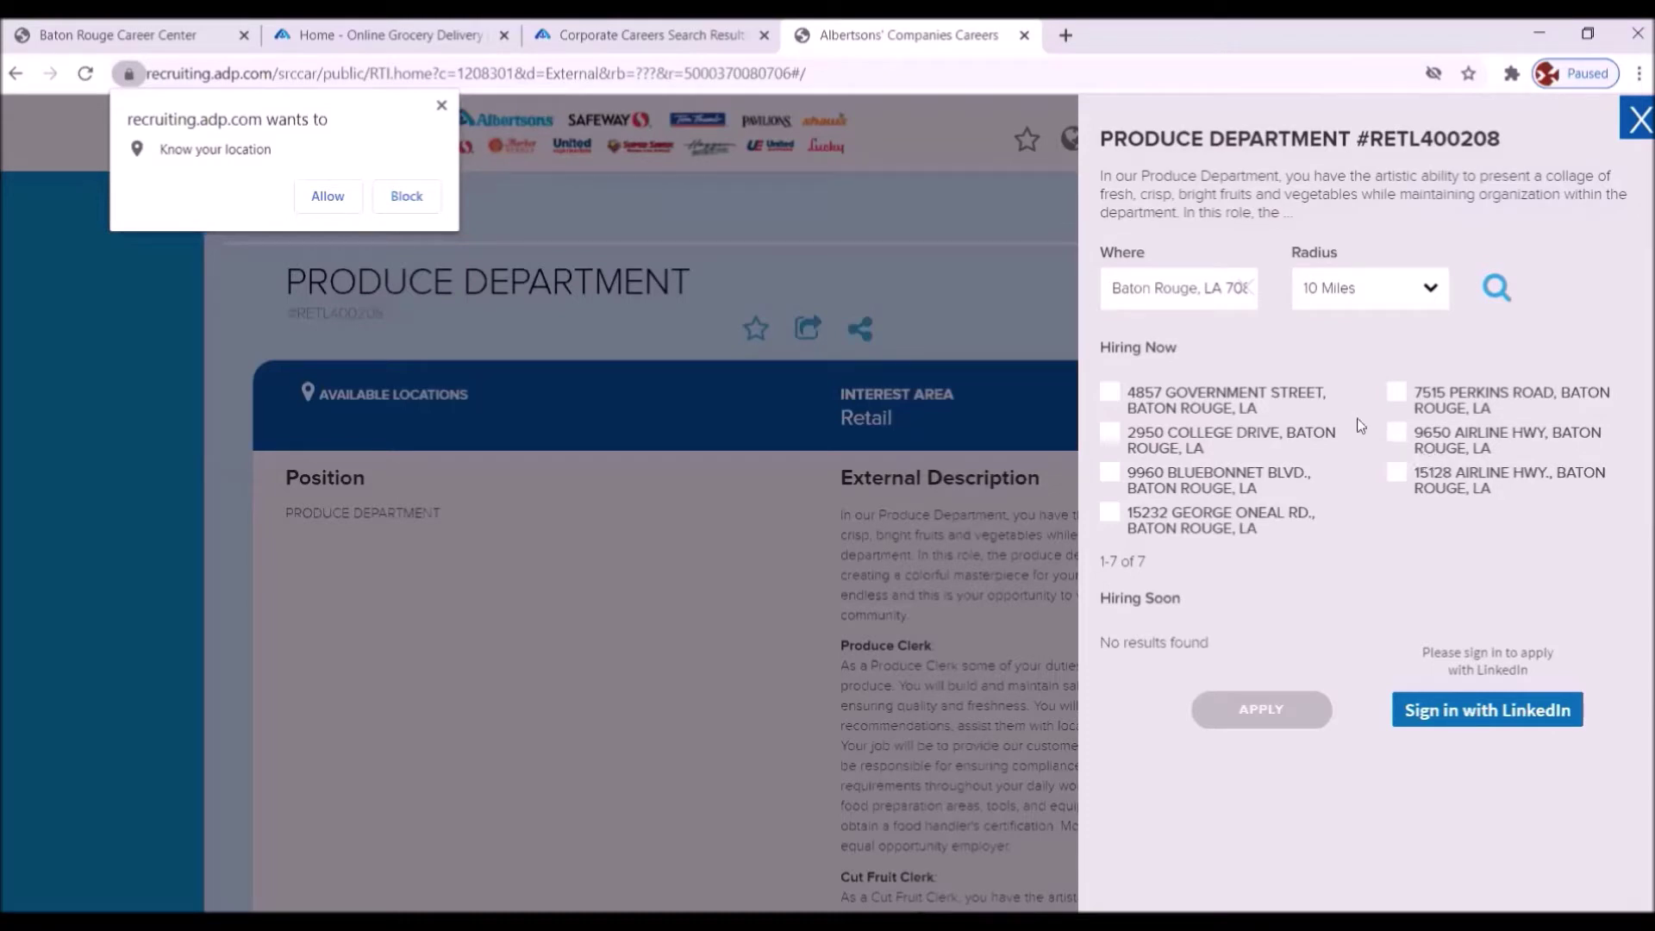
- Select the 4857 Government Street, 2950 College Drive and 7515 Perkins Road stores and apply
click(1111, 396)
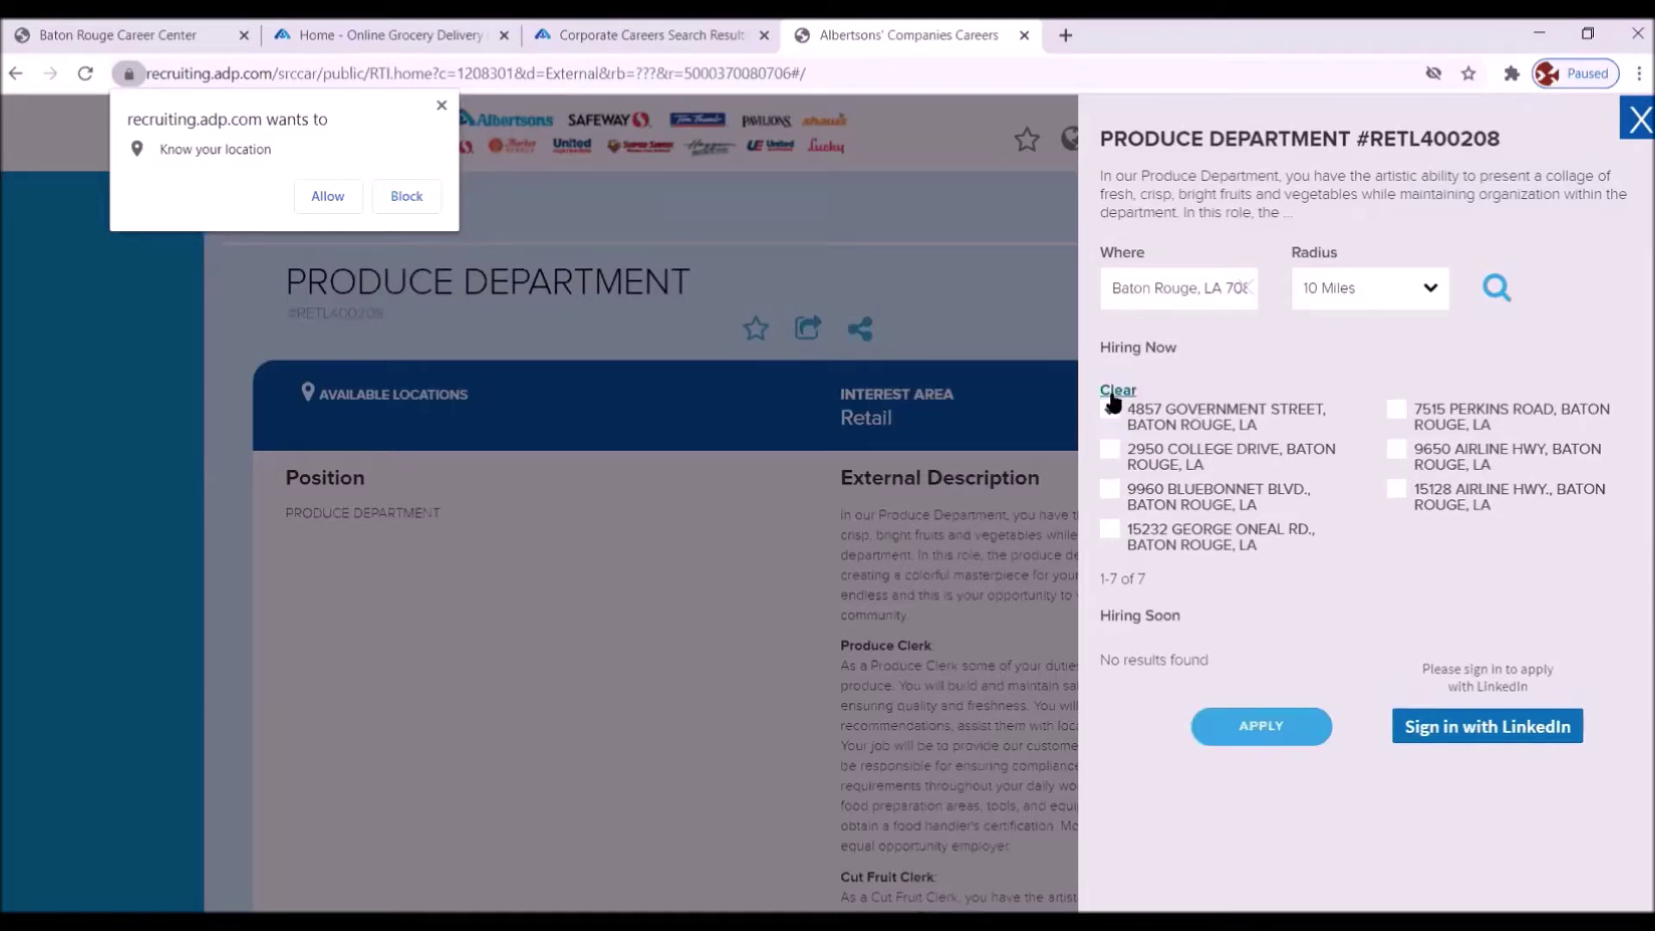
click(1112, 454)
click(1396, 410)
click(1258, 731)
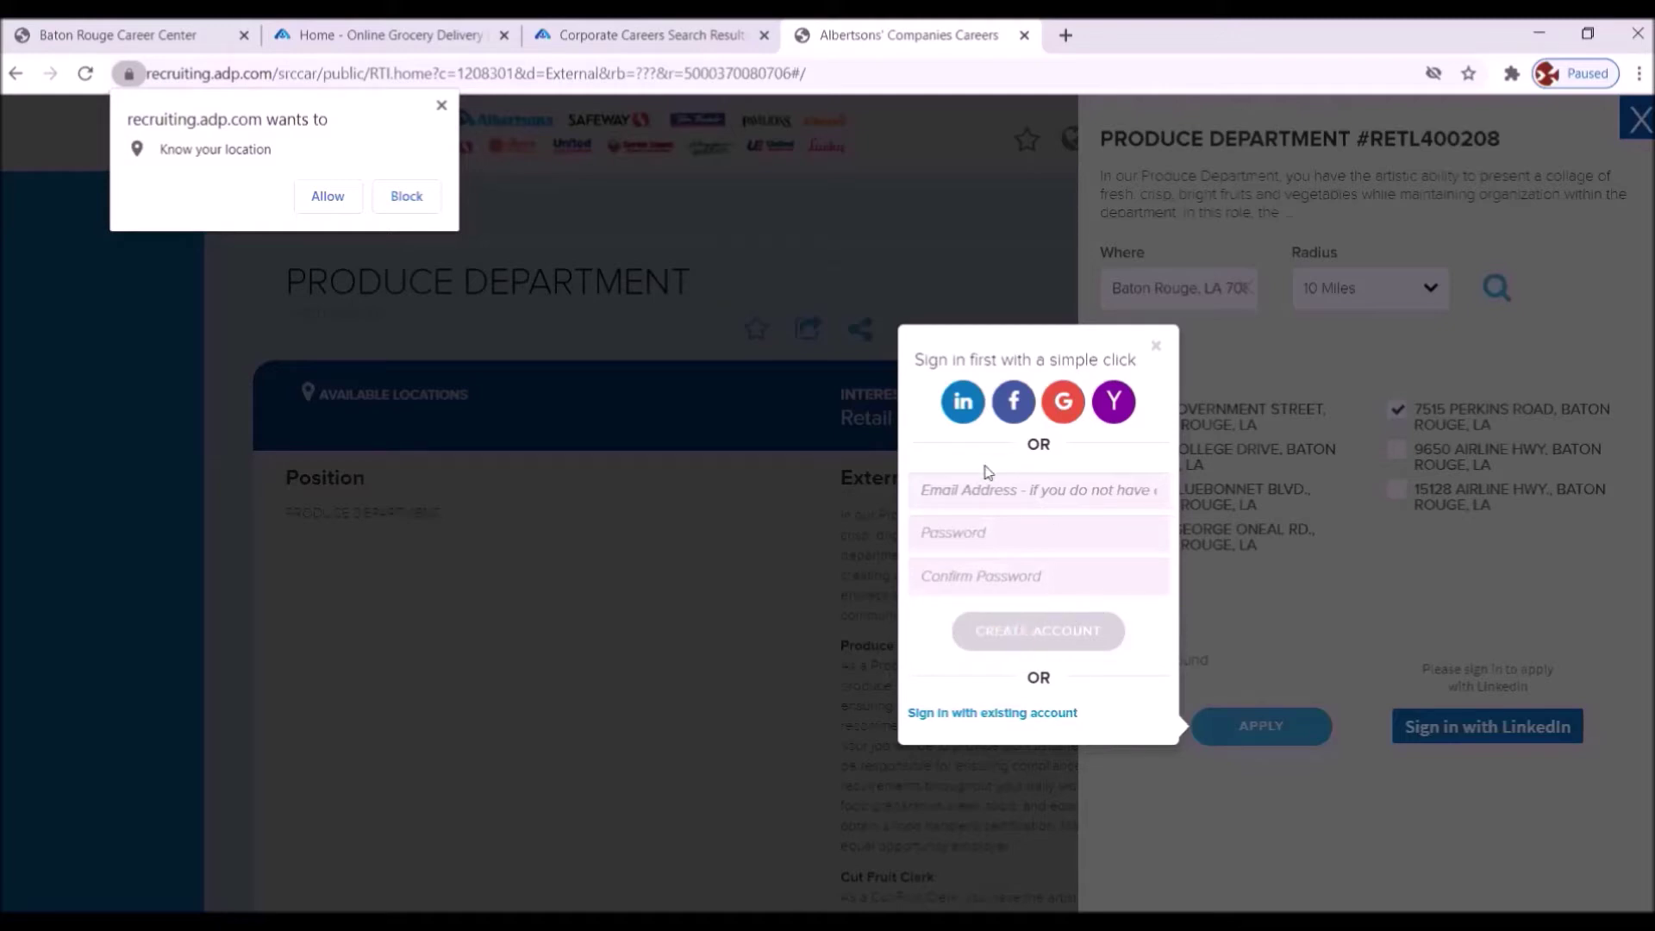
- Enter the applicant's e-mail address in the new-account form, then go to the Password field
click(952, 491)
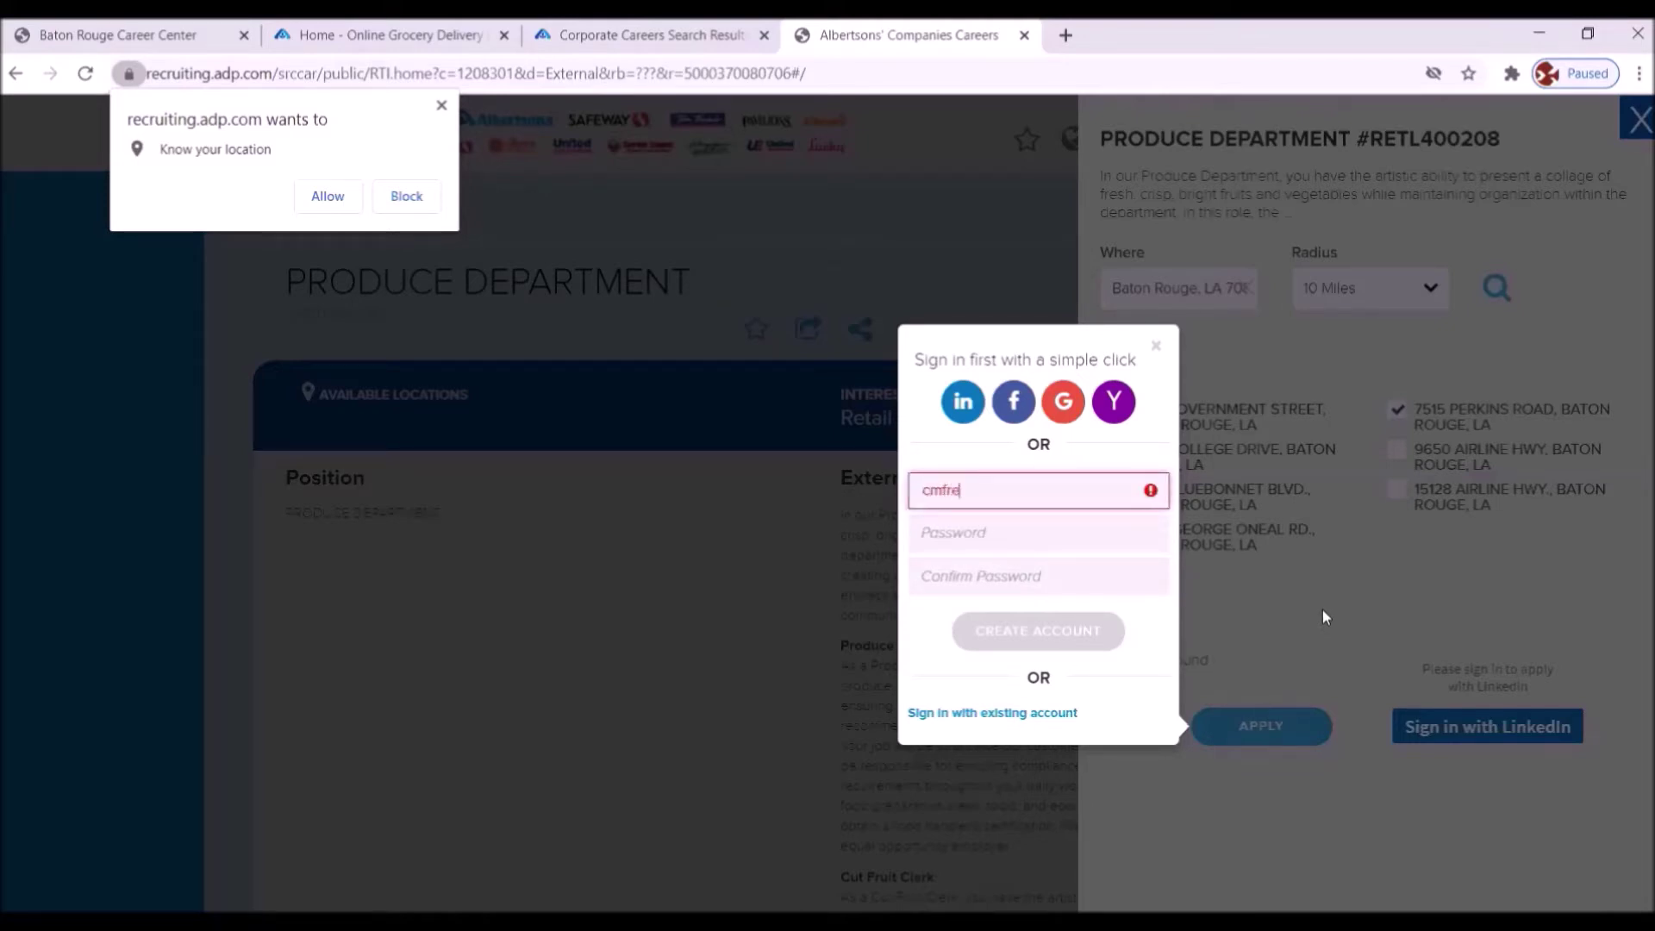
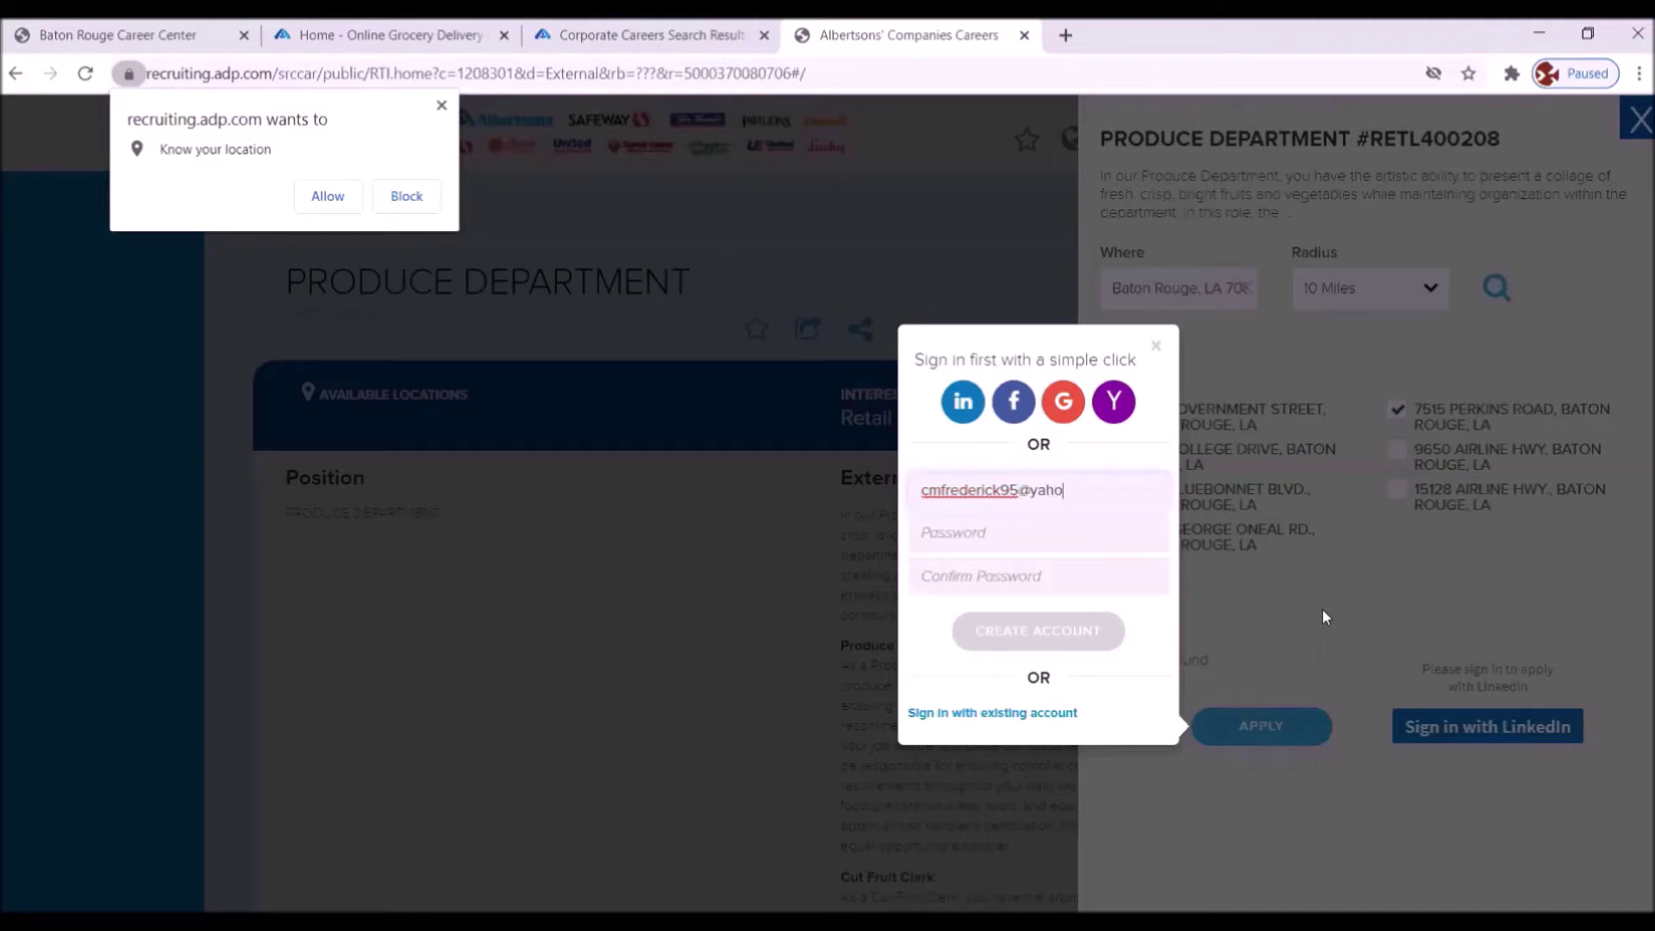
click(987, 536)
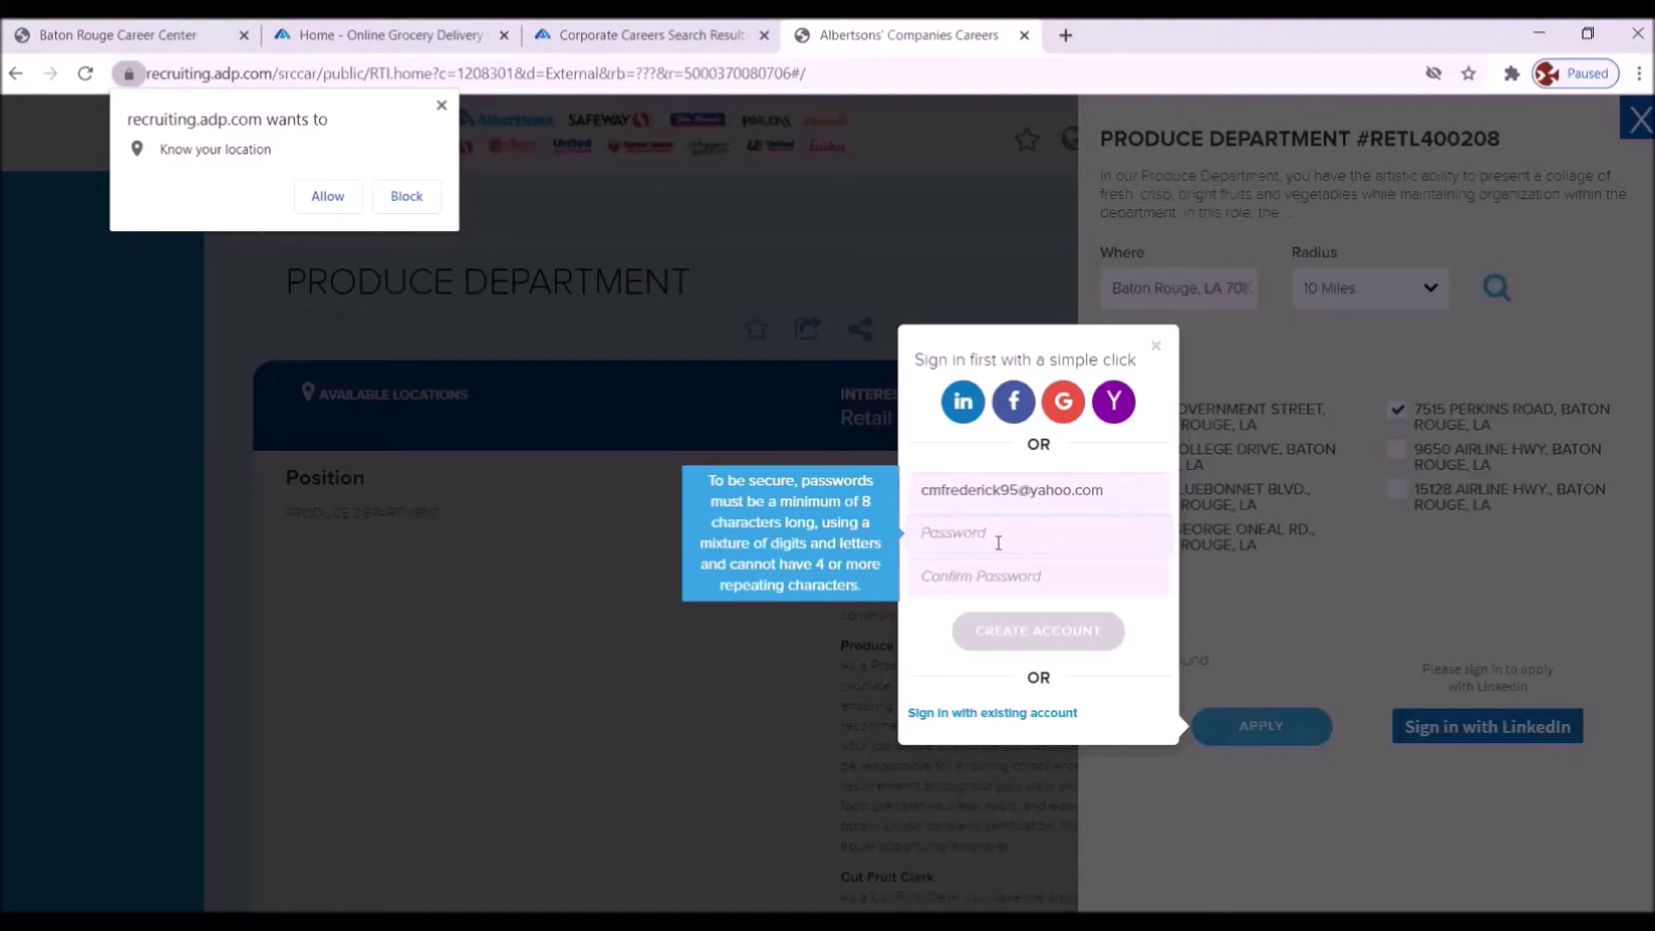
- Enter and confirm the account password, fixing mistyped characters, then create the account
text(•)
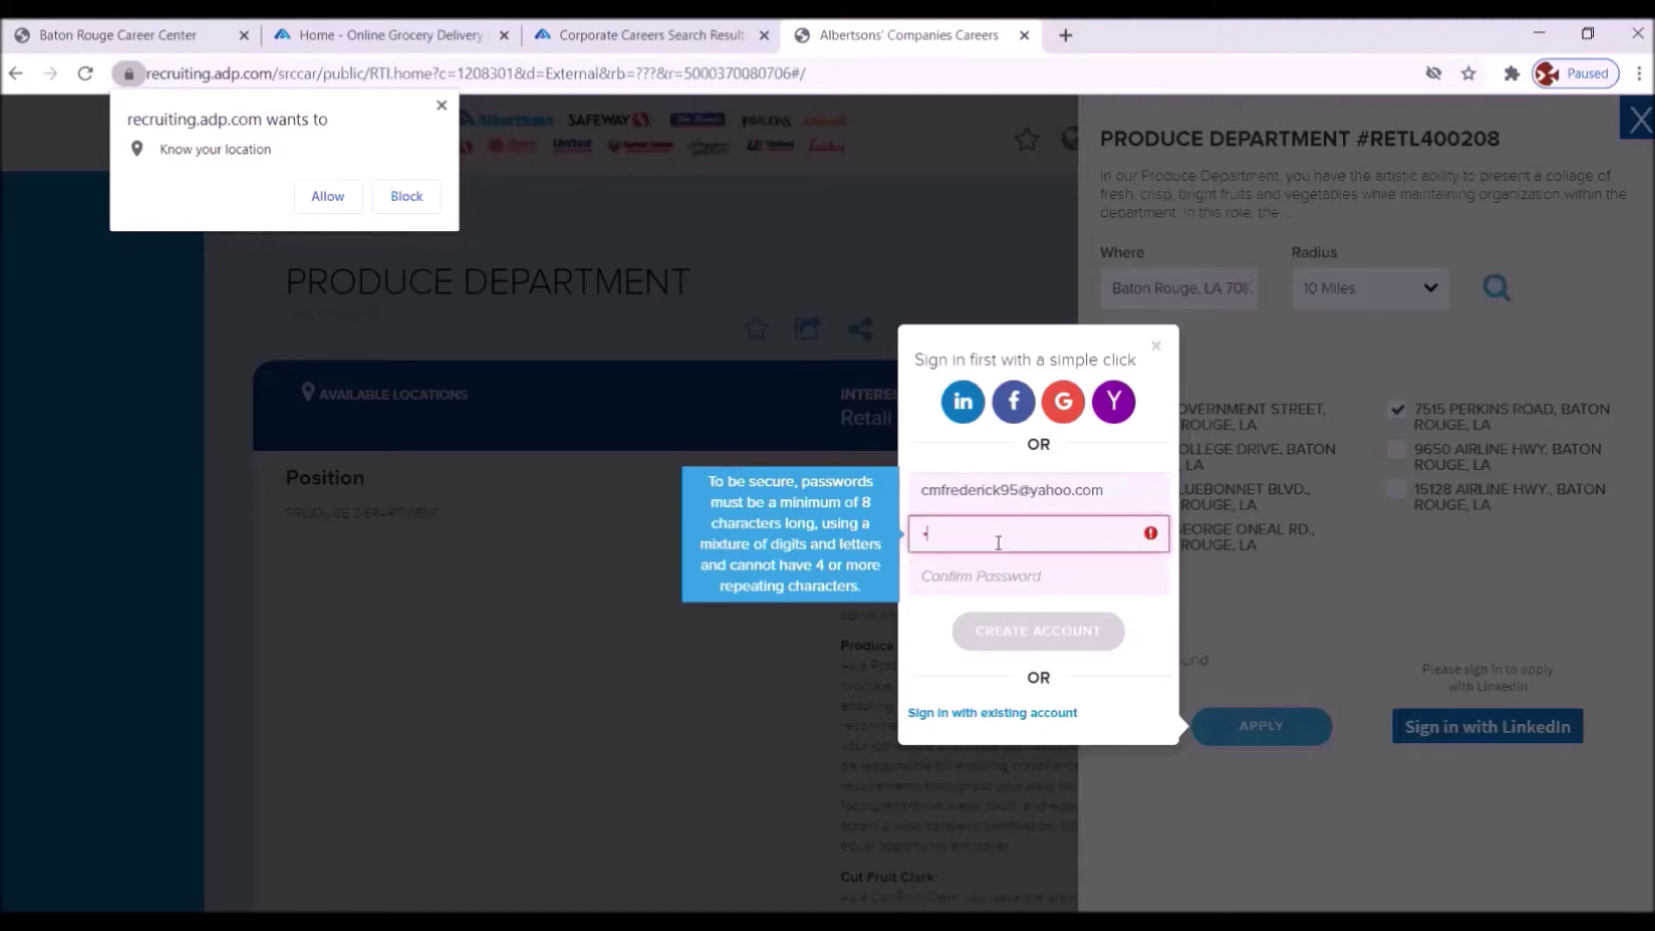
key(BackSpace)
text(•••••••••••••)
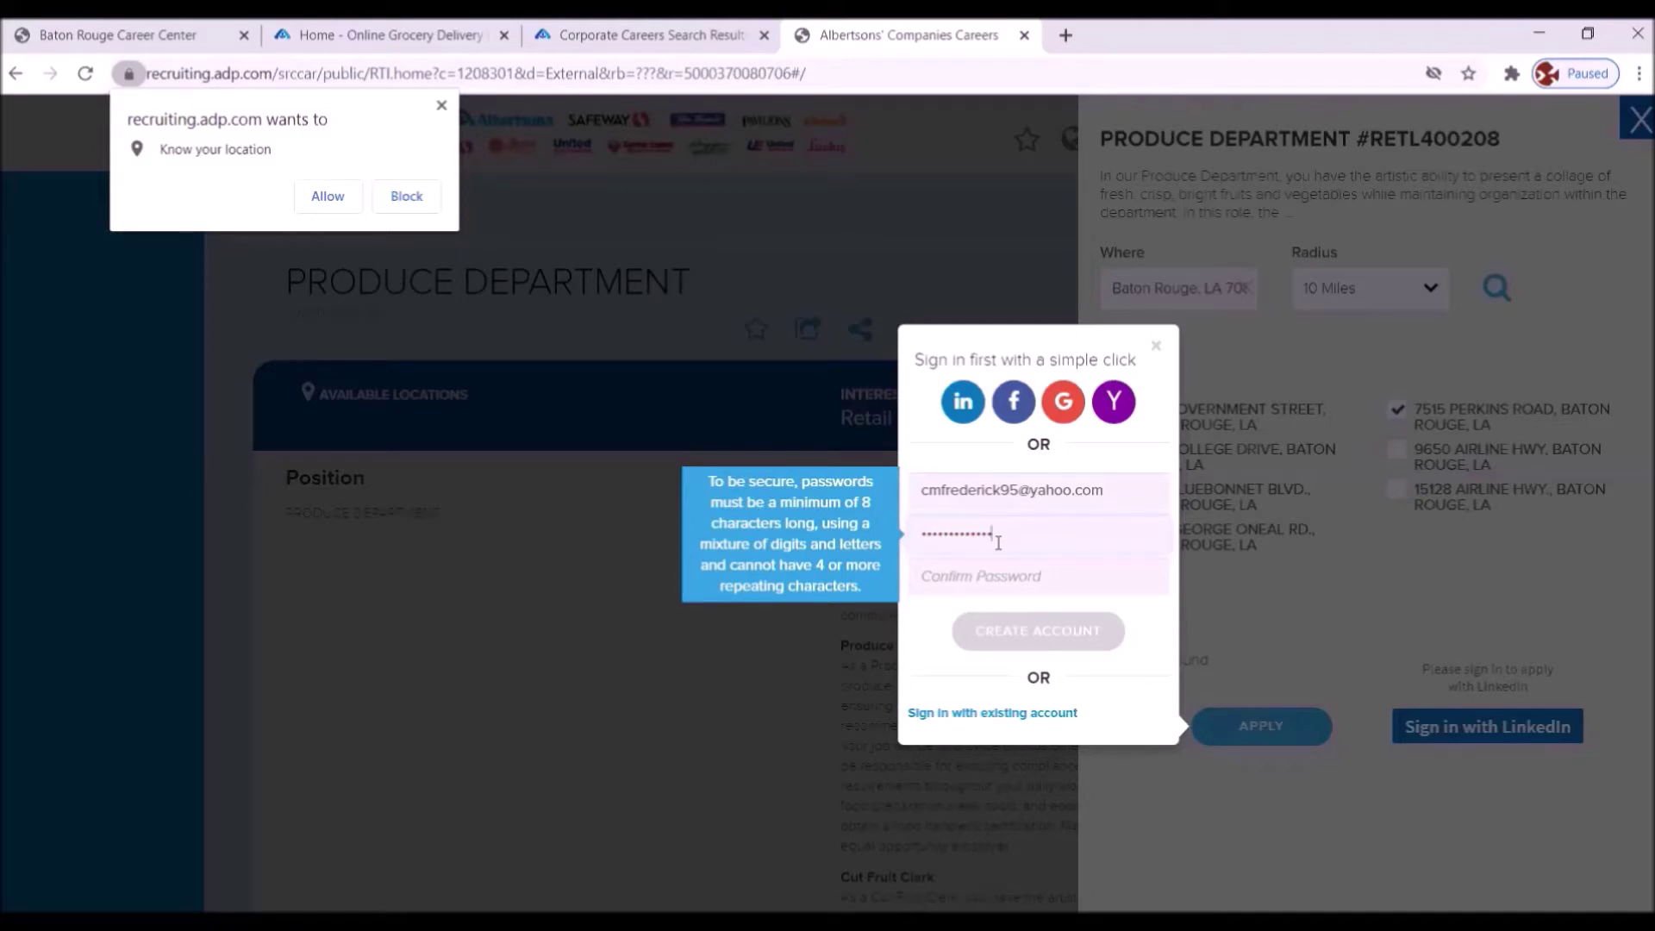
text(•)
key(Tab)
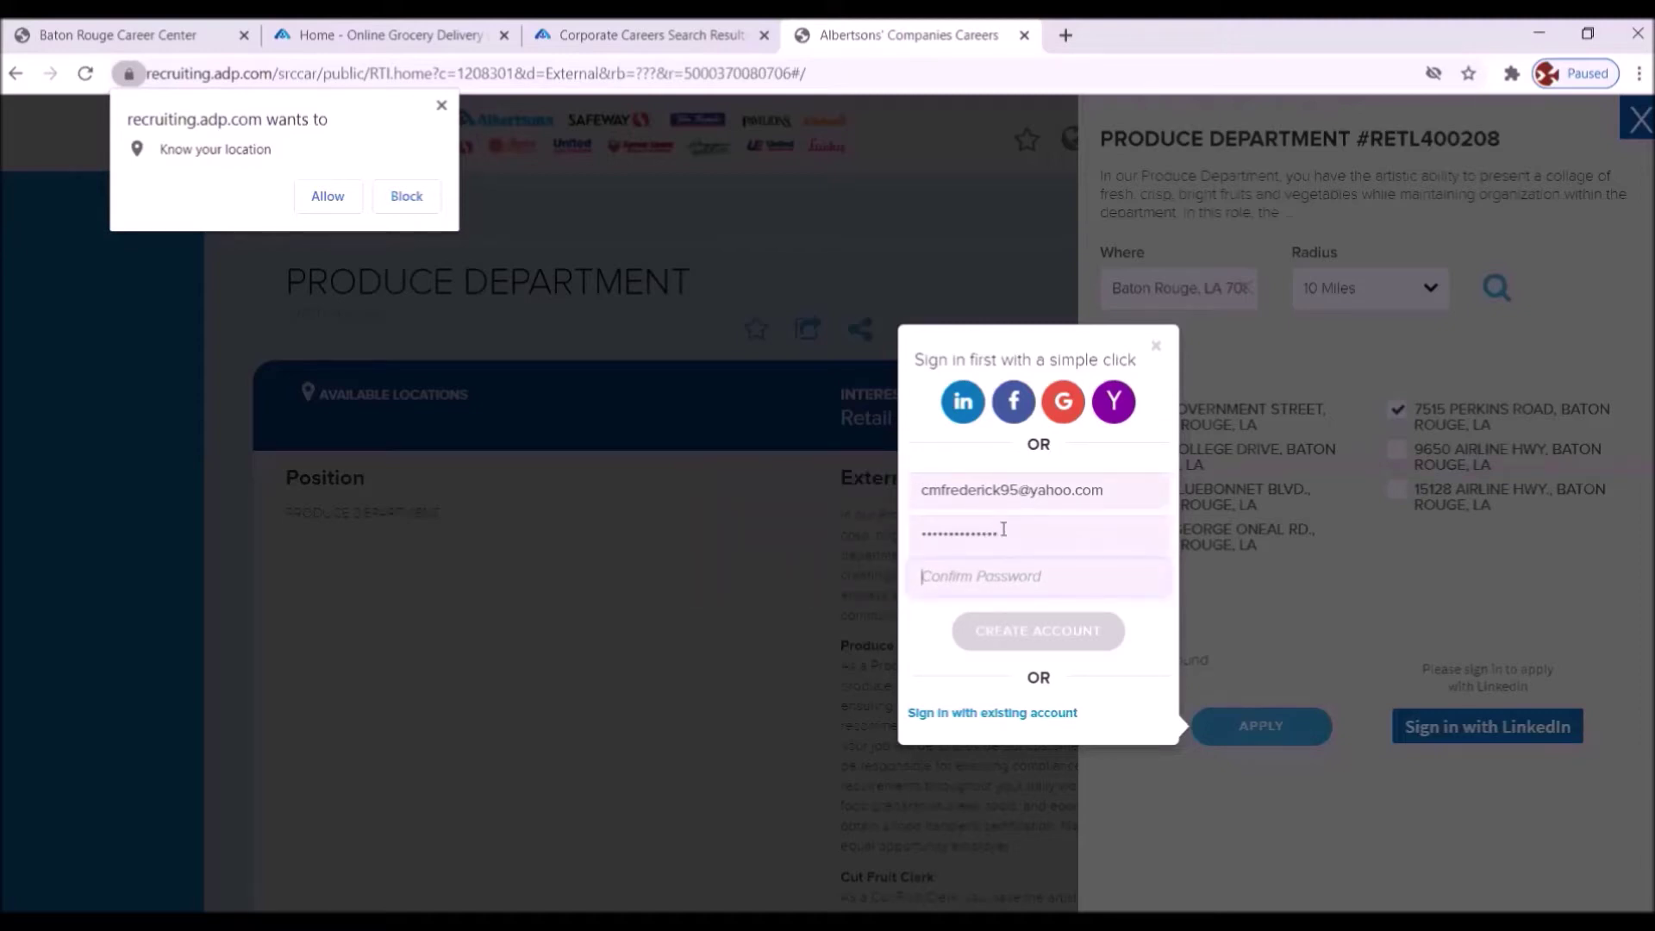
click(1010, 543)
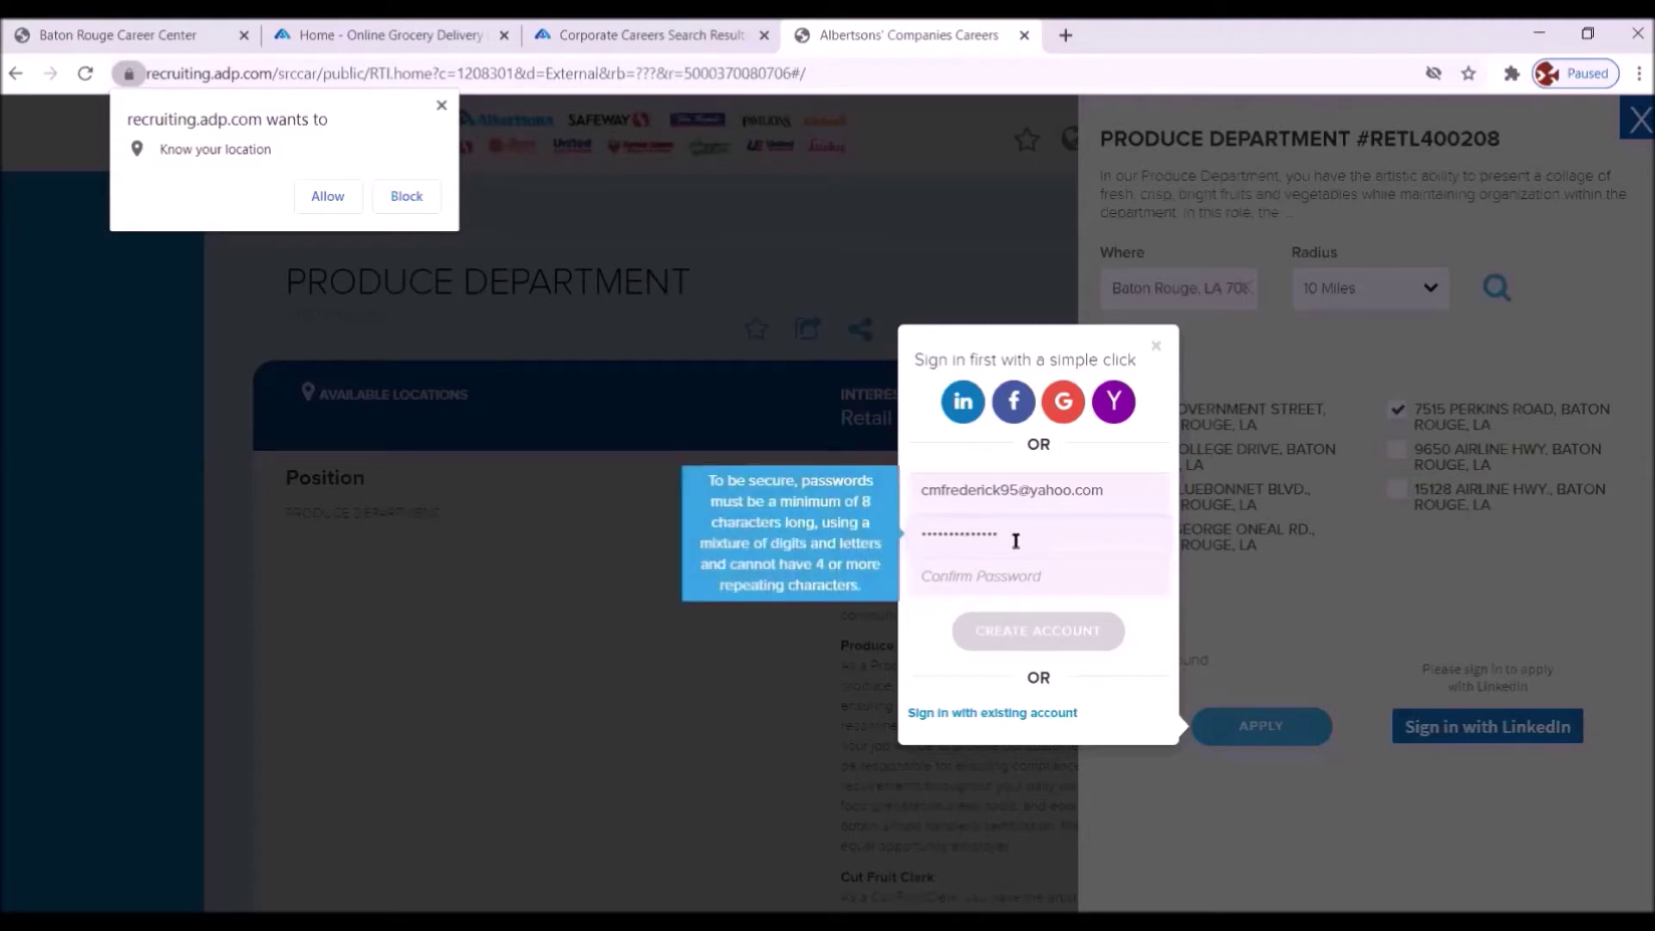
key(BackSpace)
key(BackSpace)
key(BackSpace)
key(BackSpace)
key(BackSpace)
key(BackSpace)
key(BackSpace)
key(BackSpace)
key(BackSpace)
key(BackSpace)
key(BackSpace)
key(BackSpace)
key(BackSpace)
key(BackSpace)
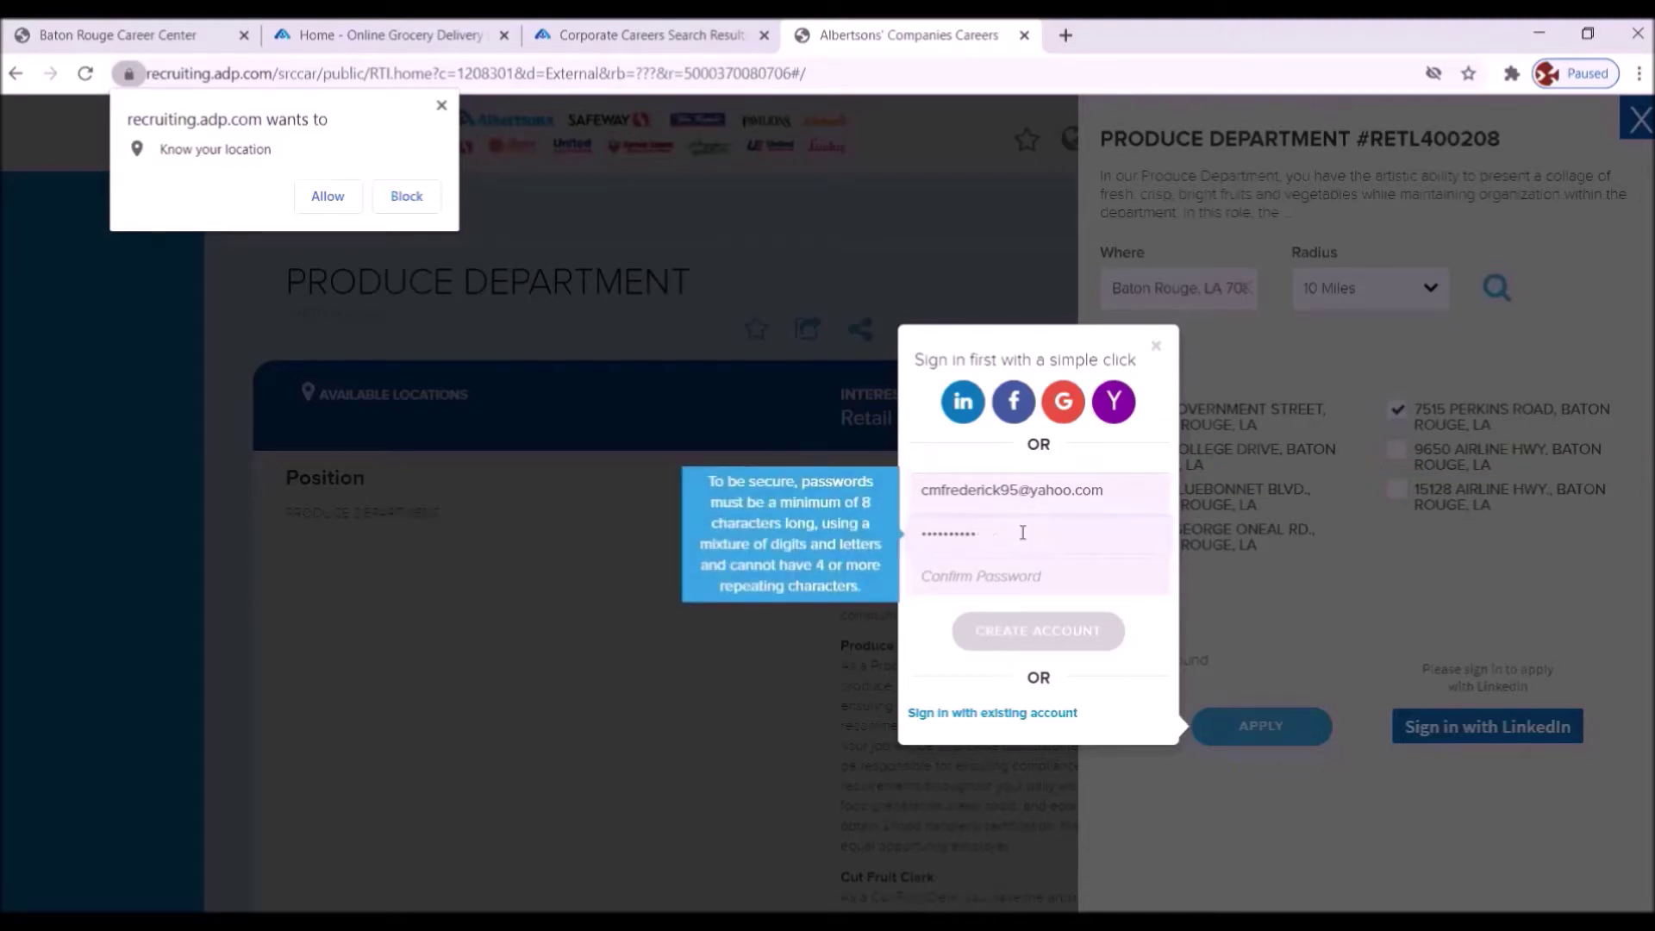
key(BackSpace)
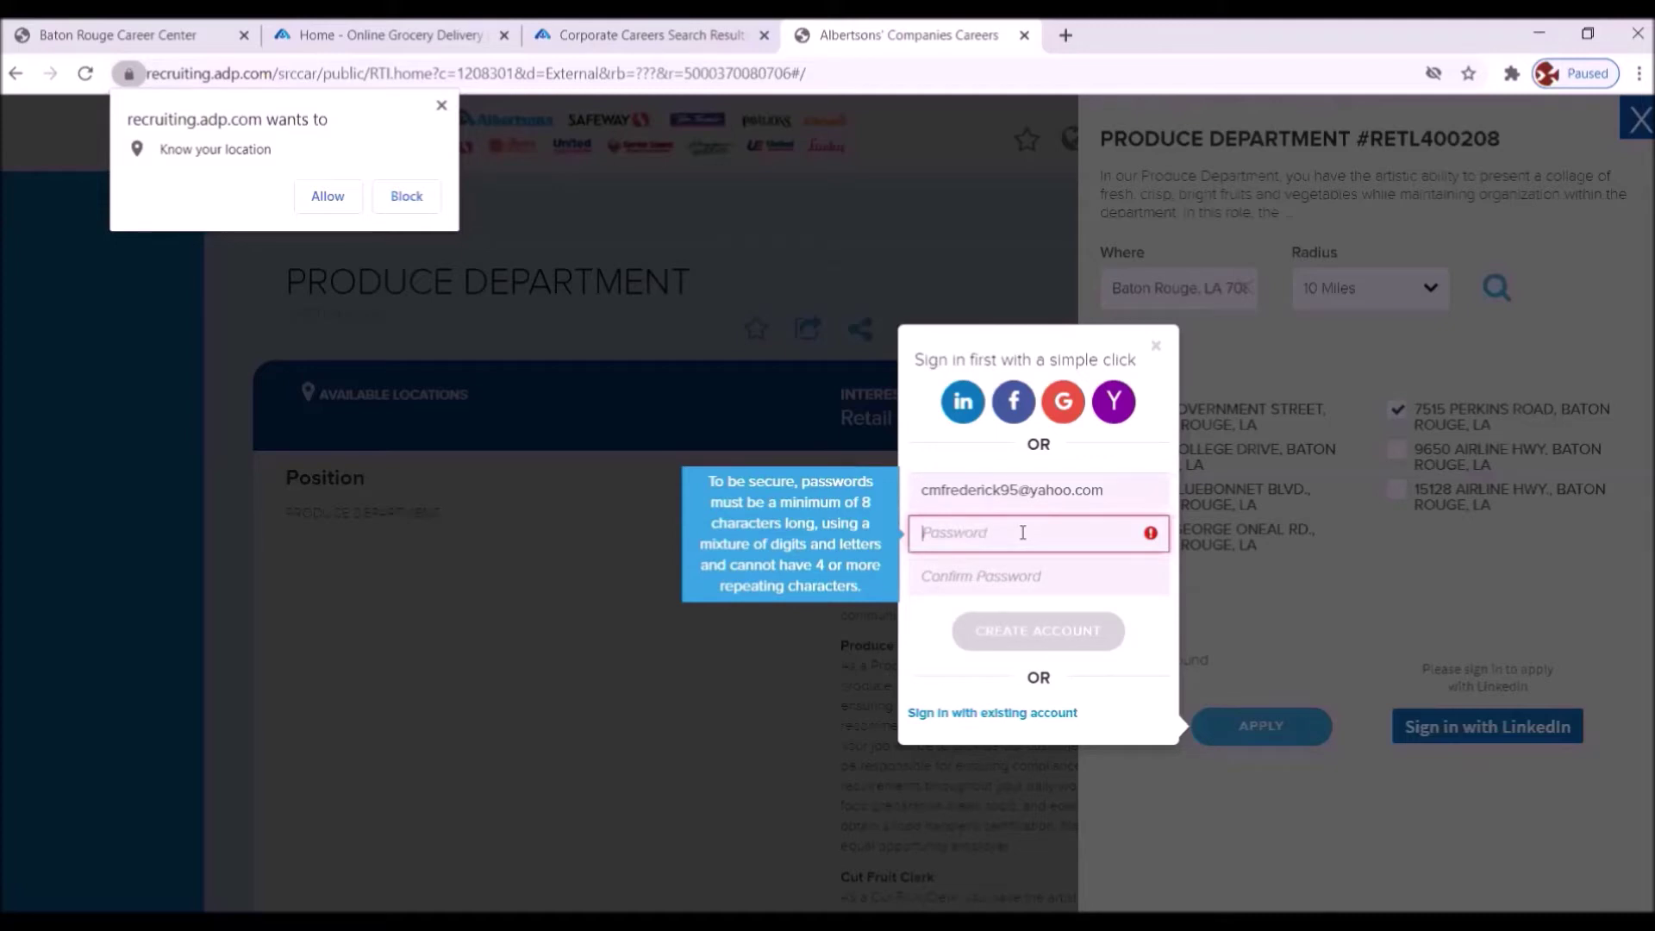
text(•••••••••••••)
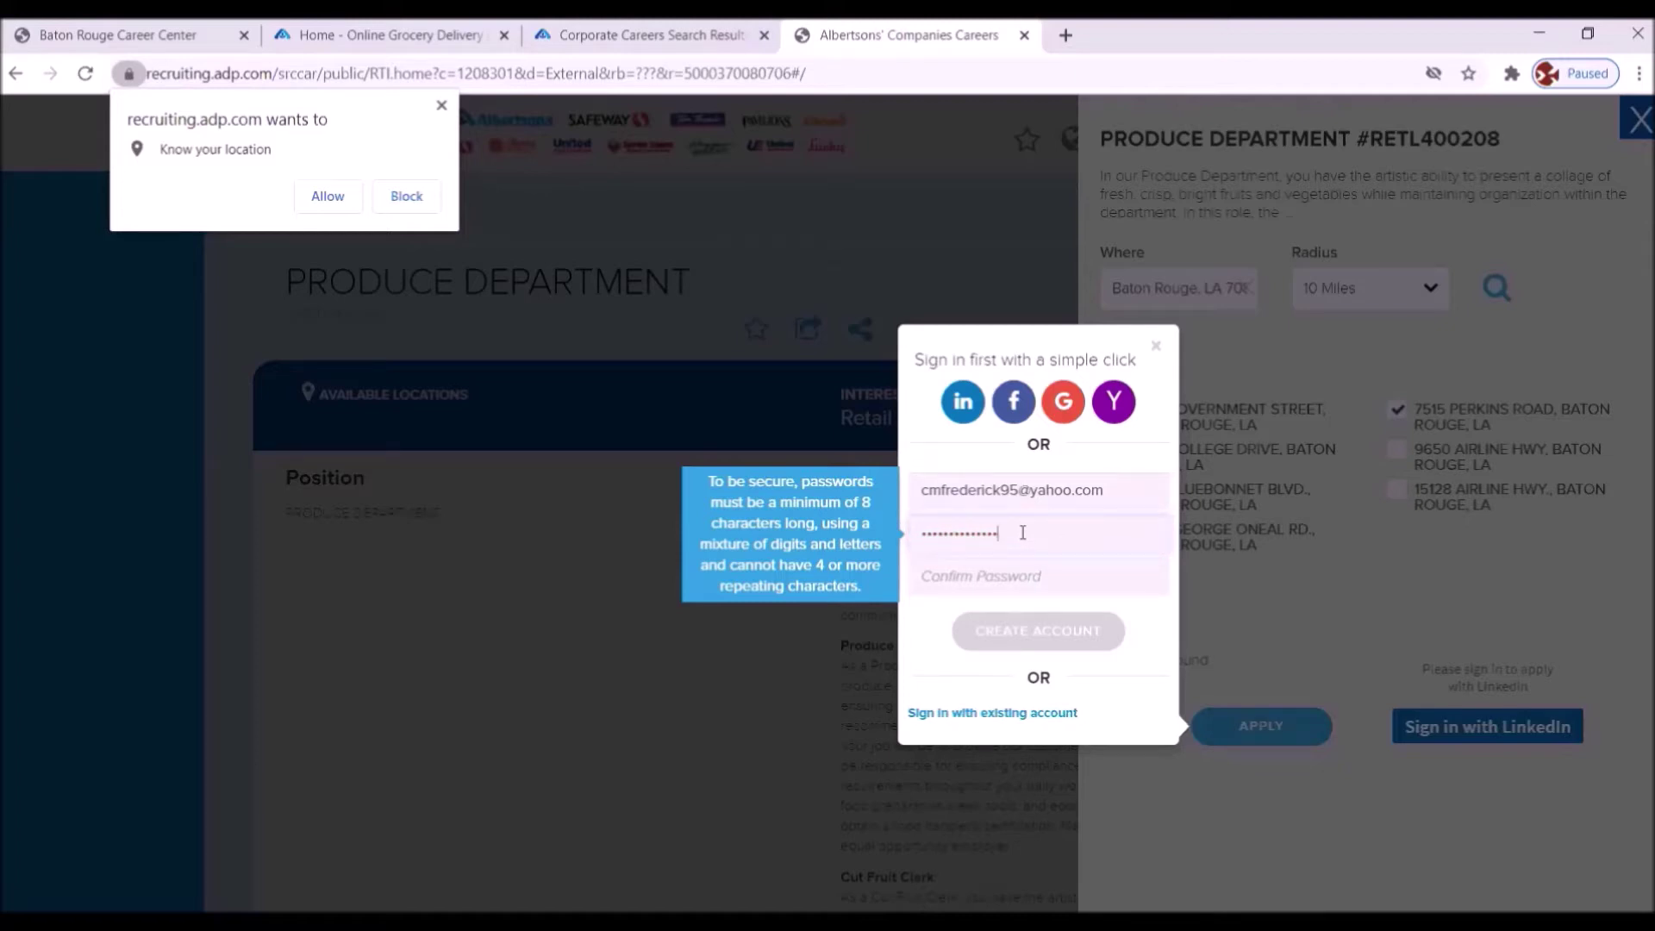
text(•)
click(923, 583)
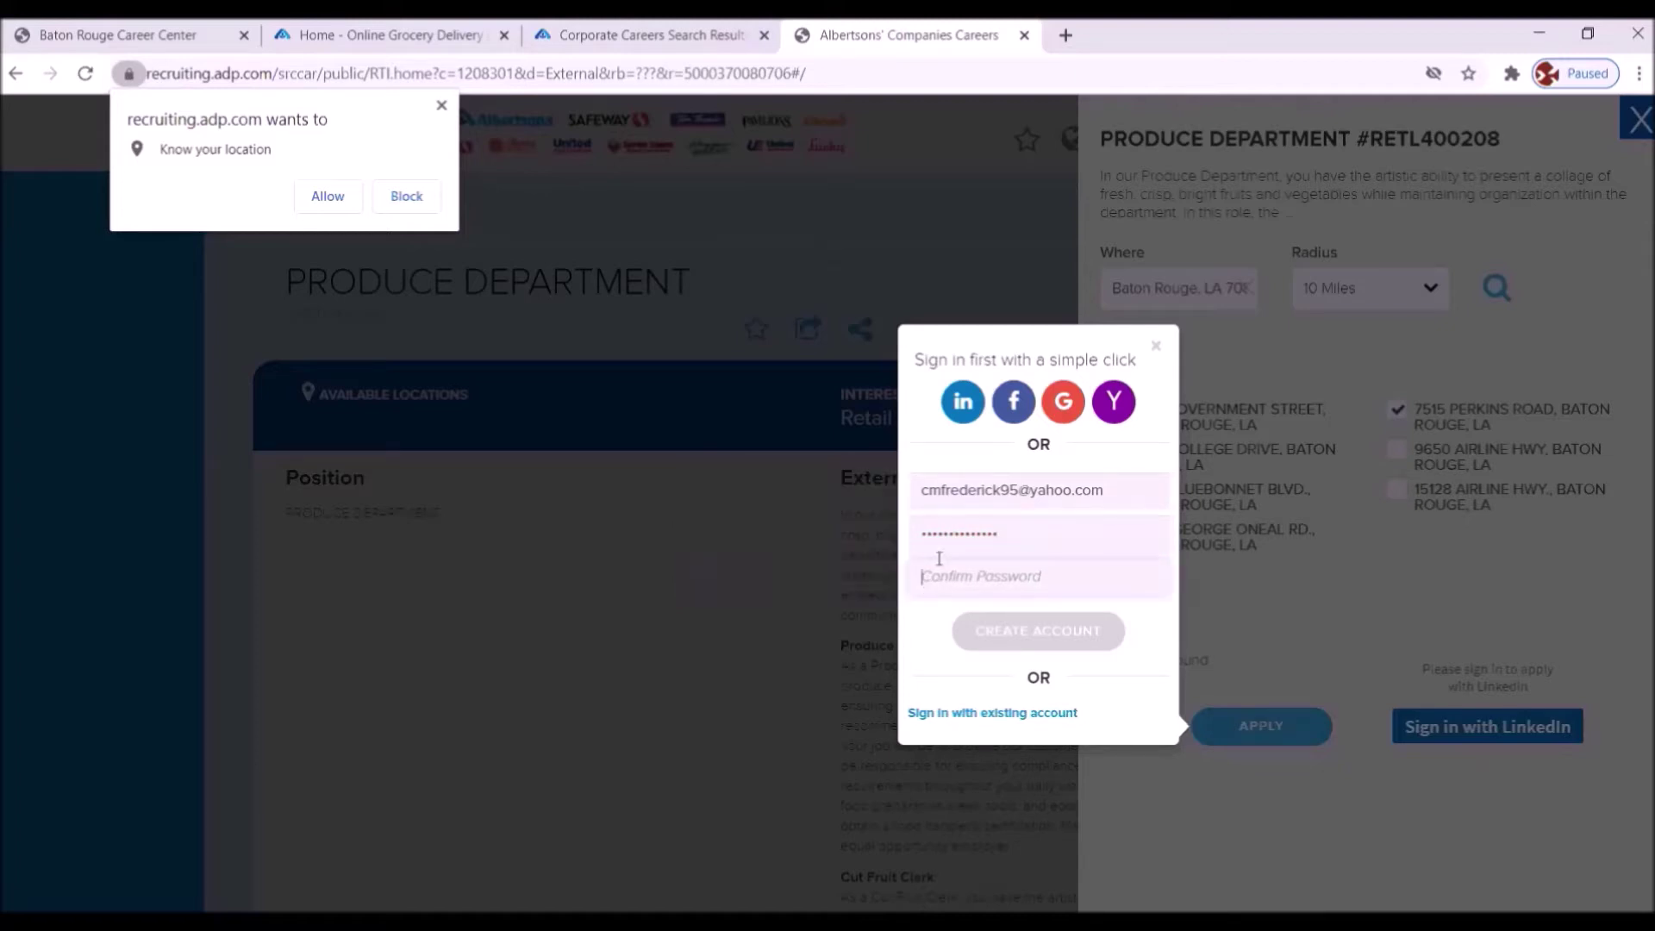
text(•)
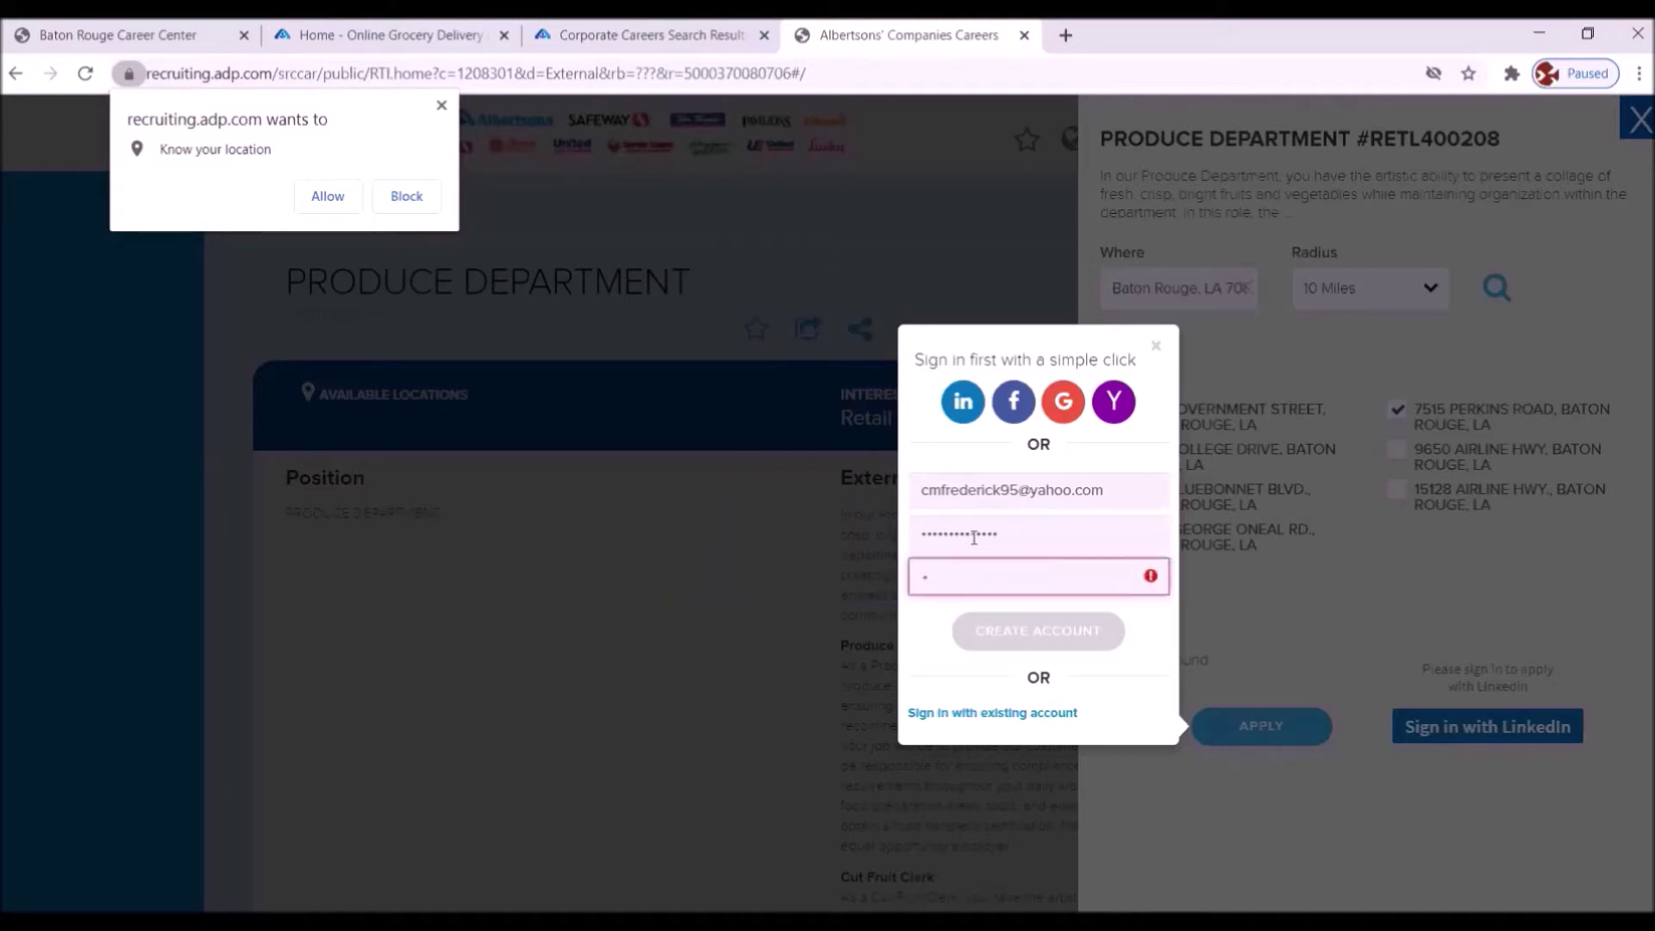
text(•••••••••••••)
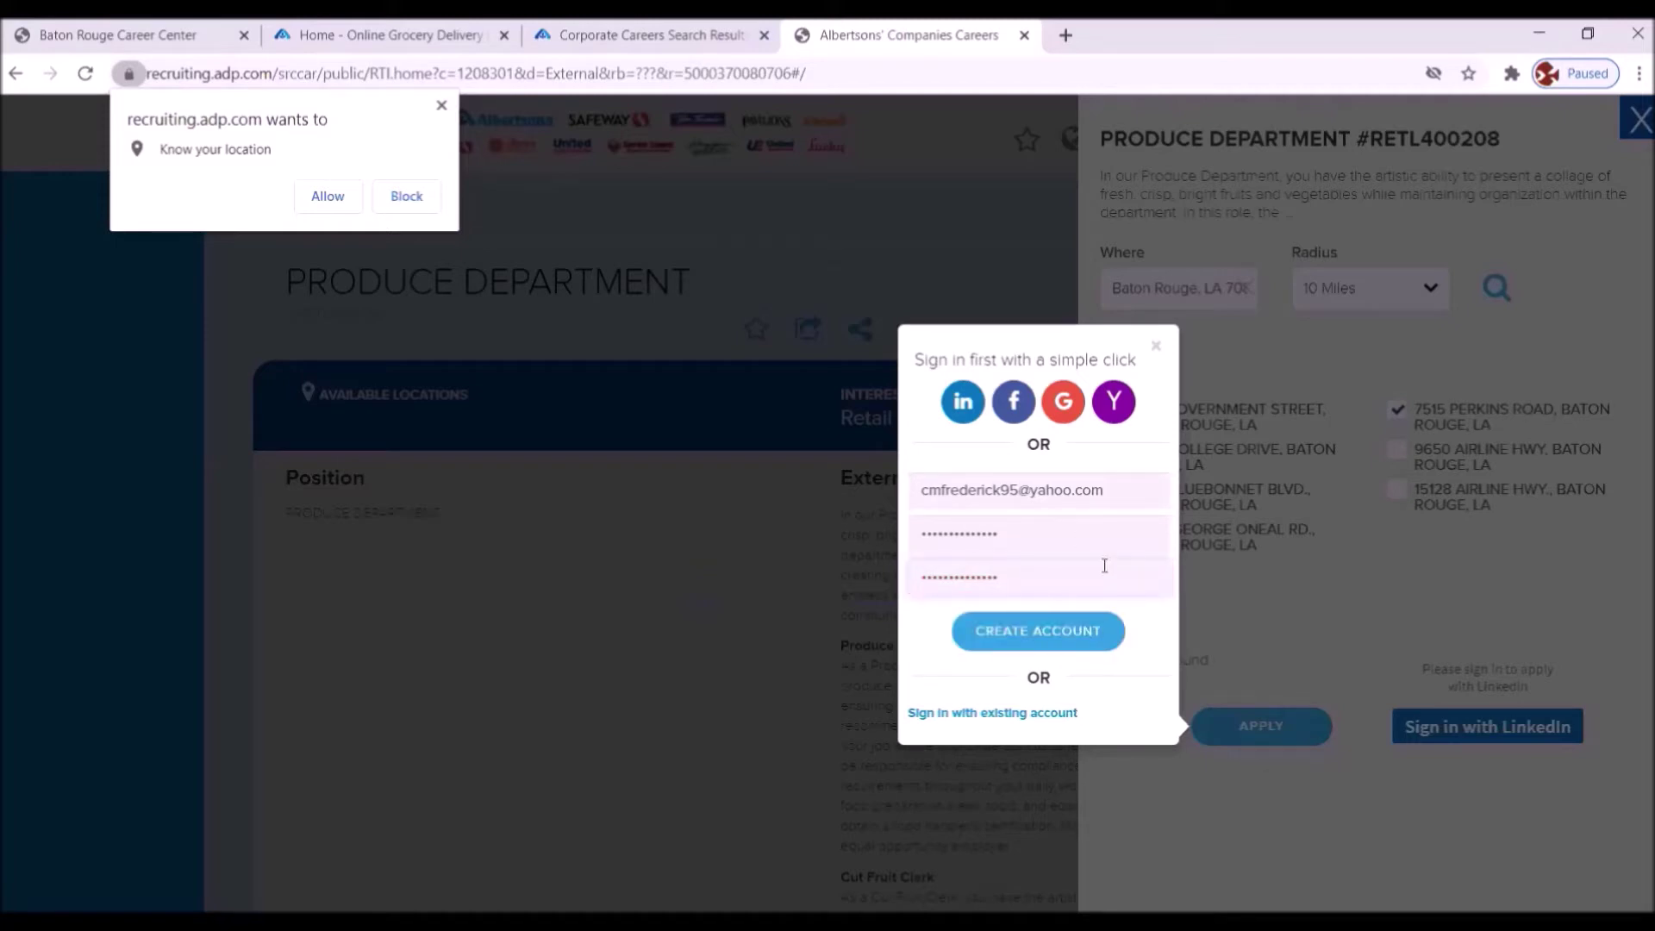
click(1044, 628)
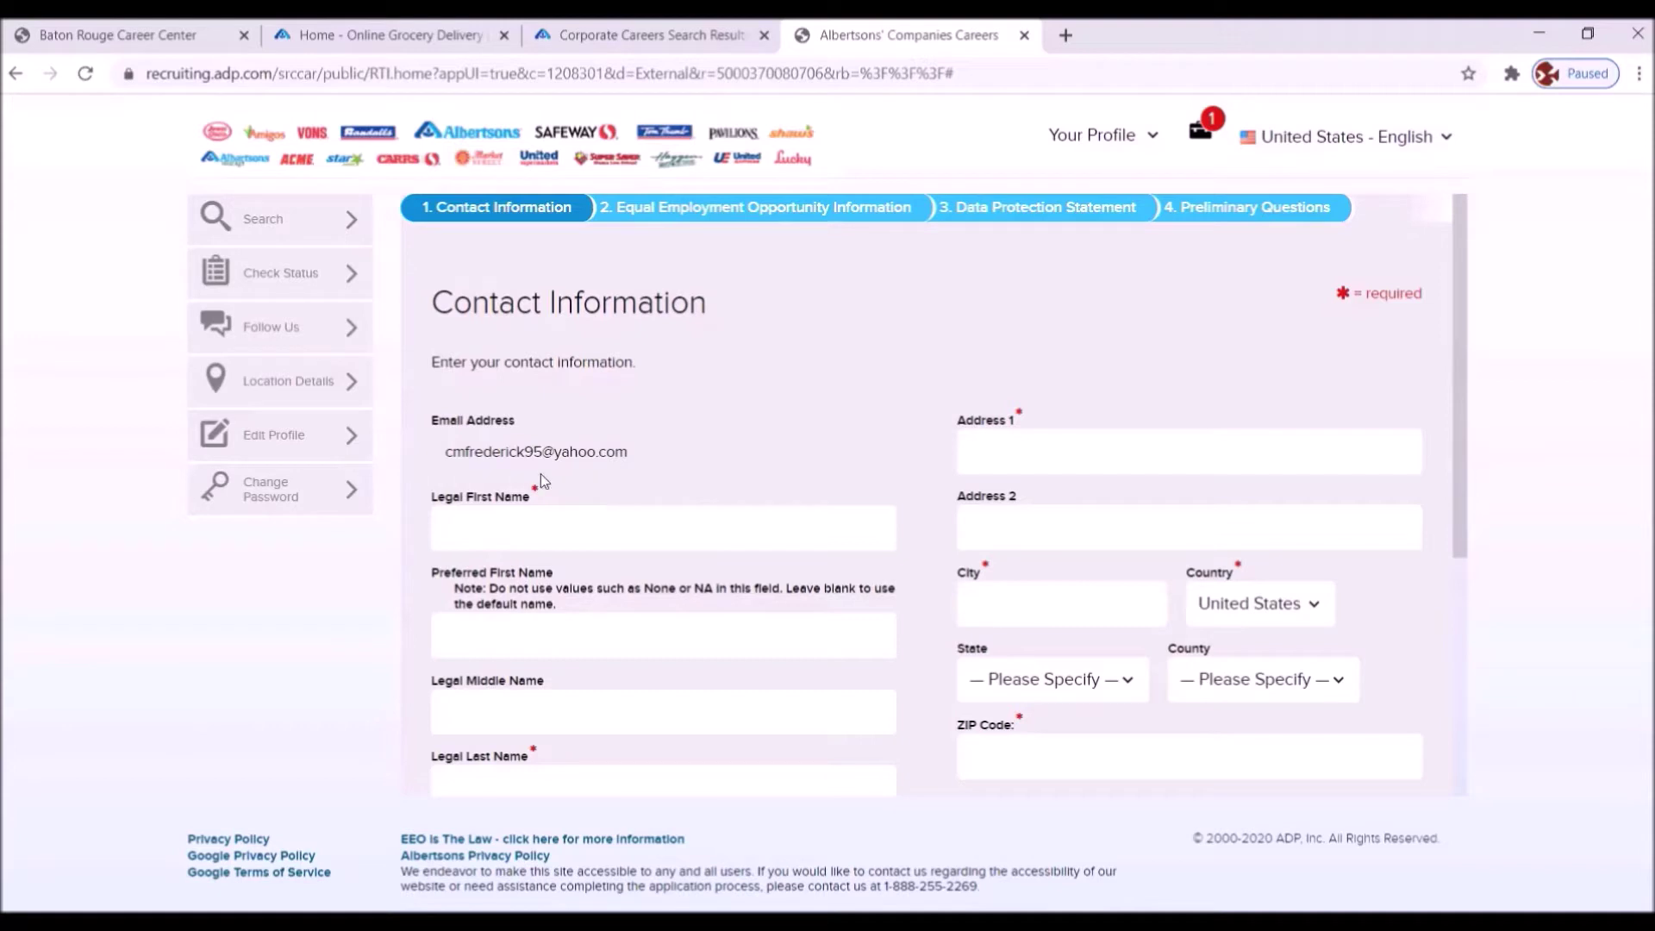
- Enter the applicant's legal first name and legal last name on the Contact Information form
click(484, 527)
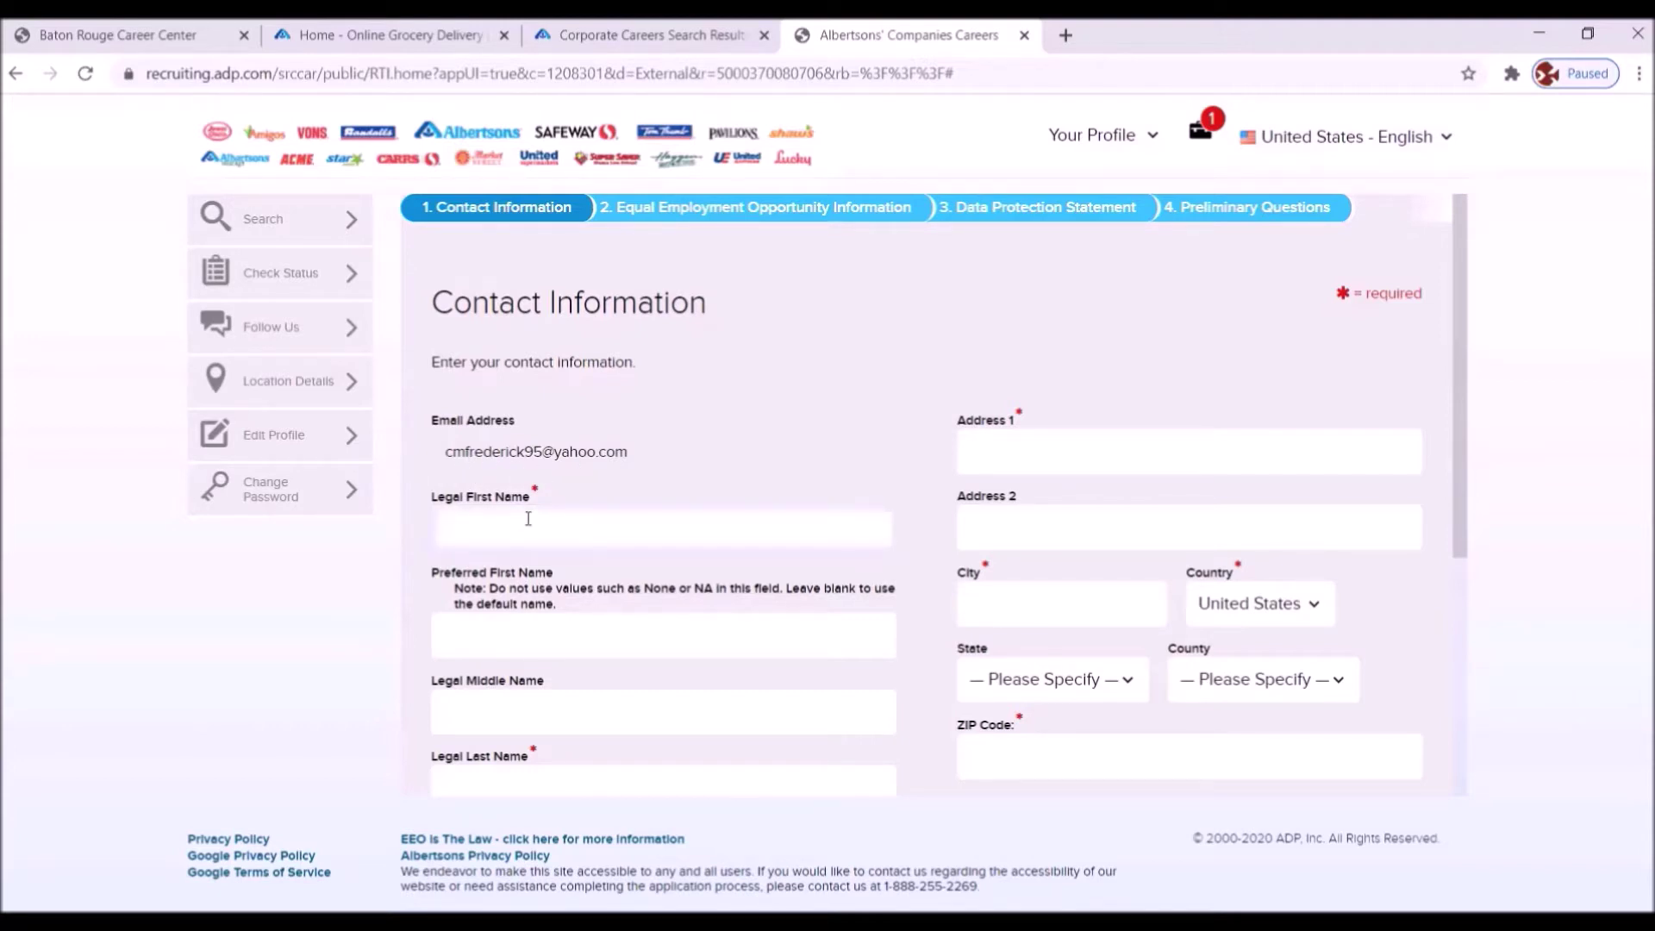
click(463, 778)
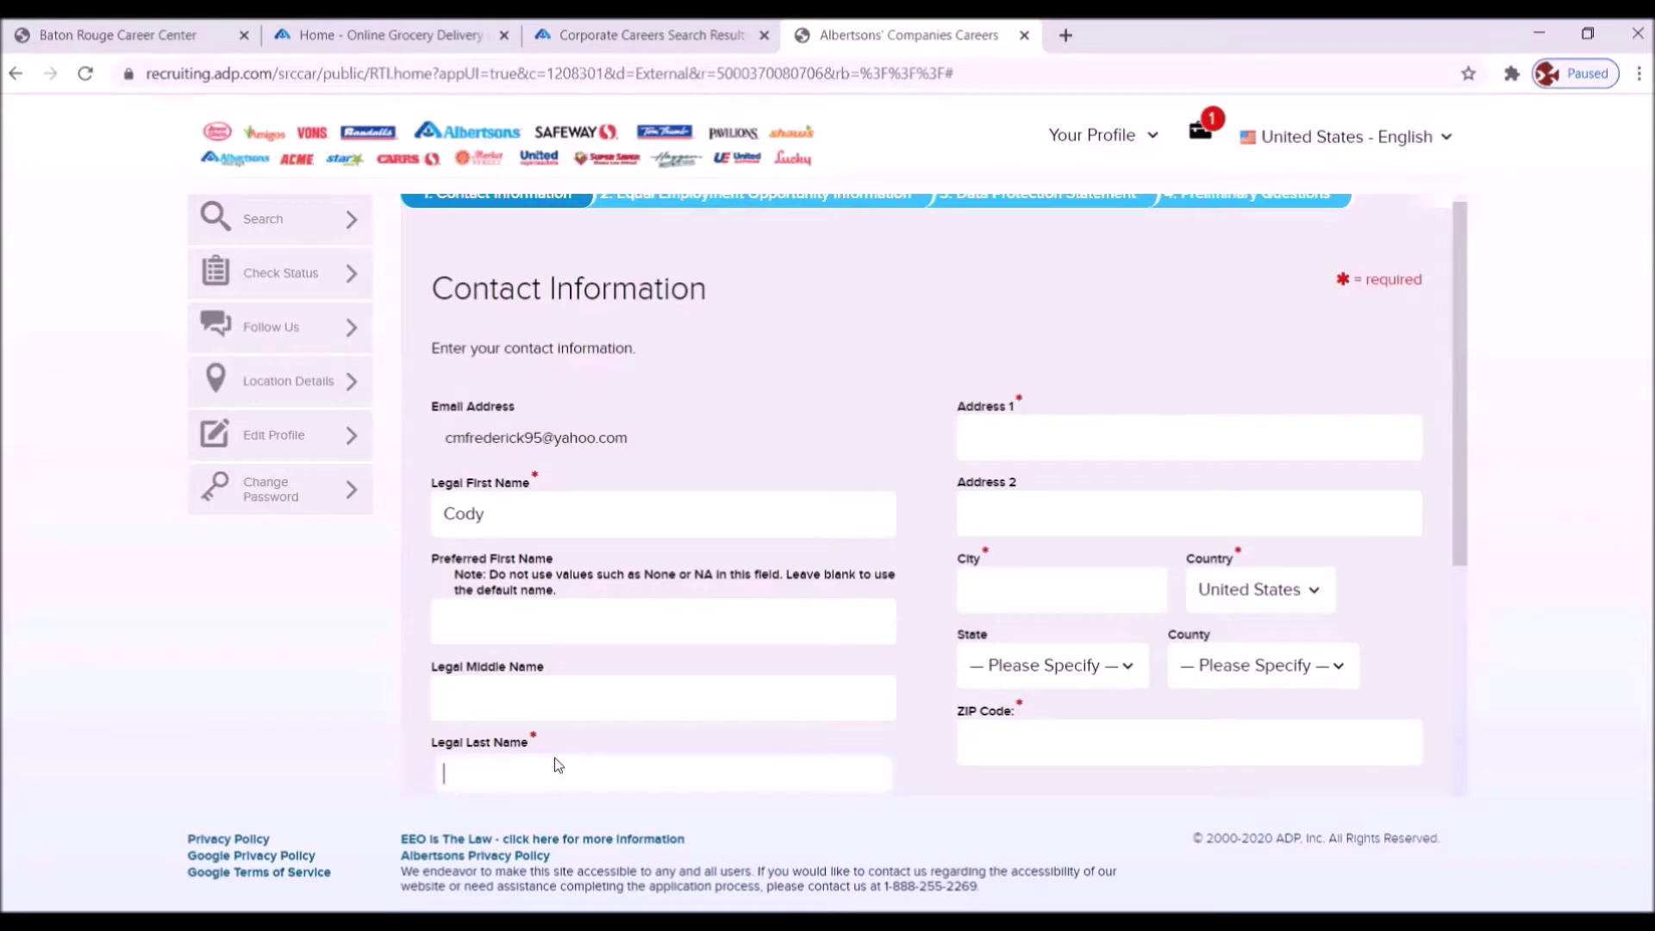
click(518, 773)
- Enter the street address, city Baton Rouge, and choose Louisiana as the state
click(985, 441)
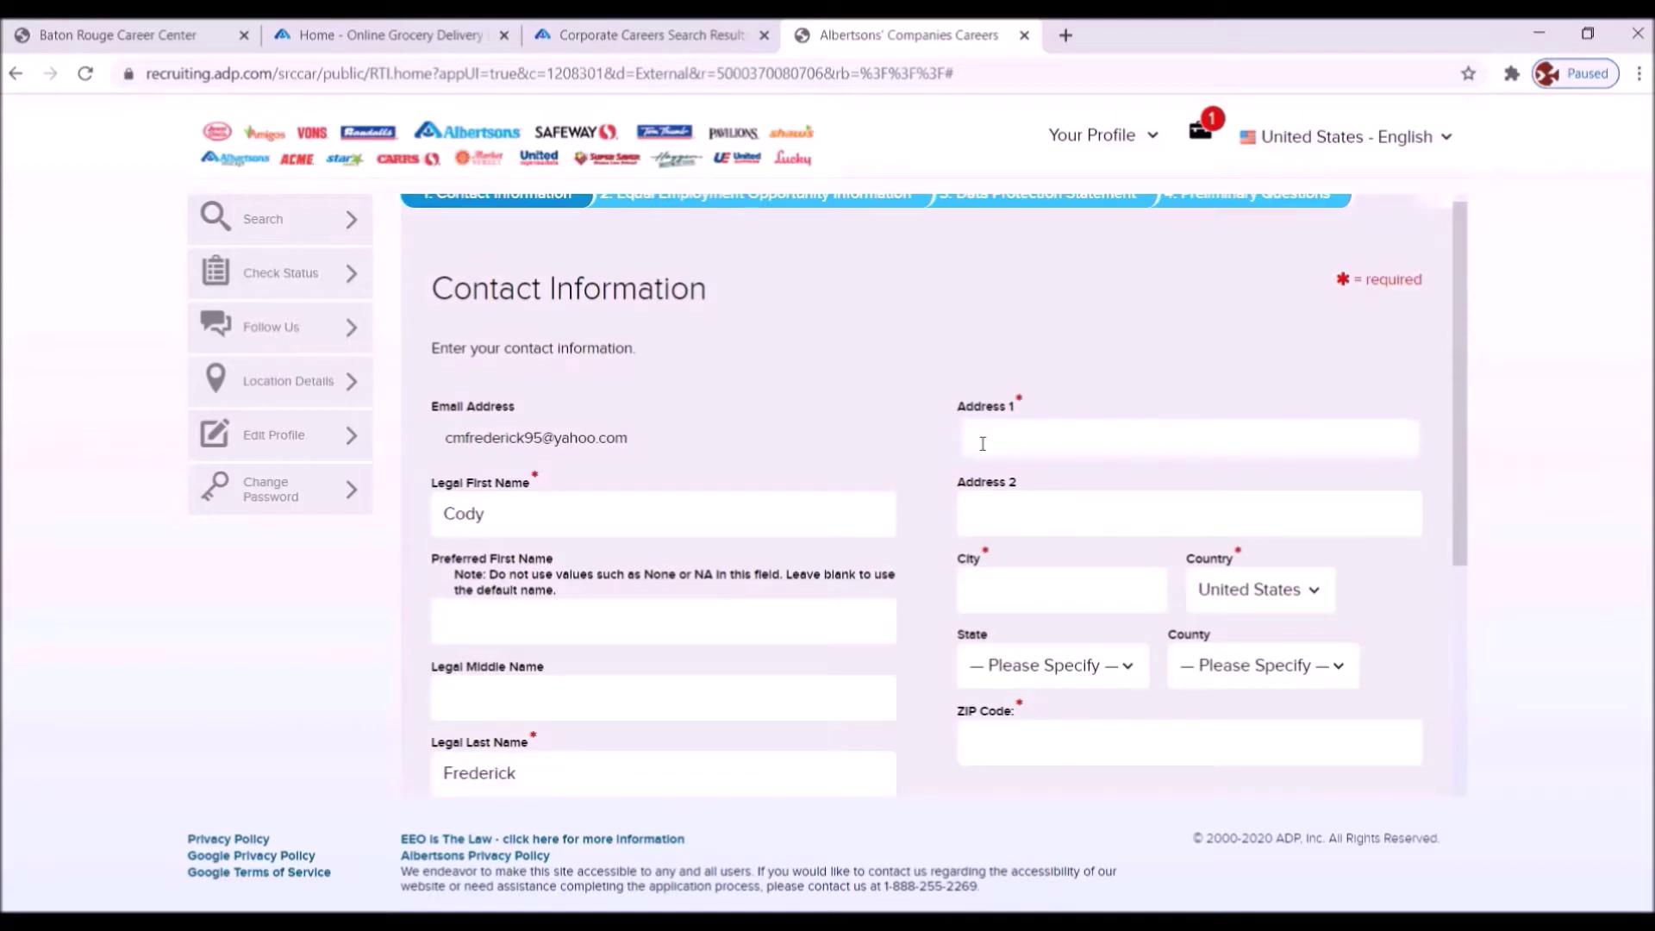
text(823 Imaginary Lane)
click(1015, 589)
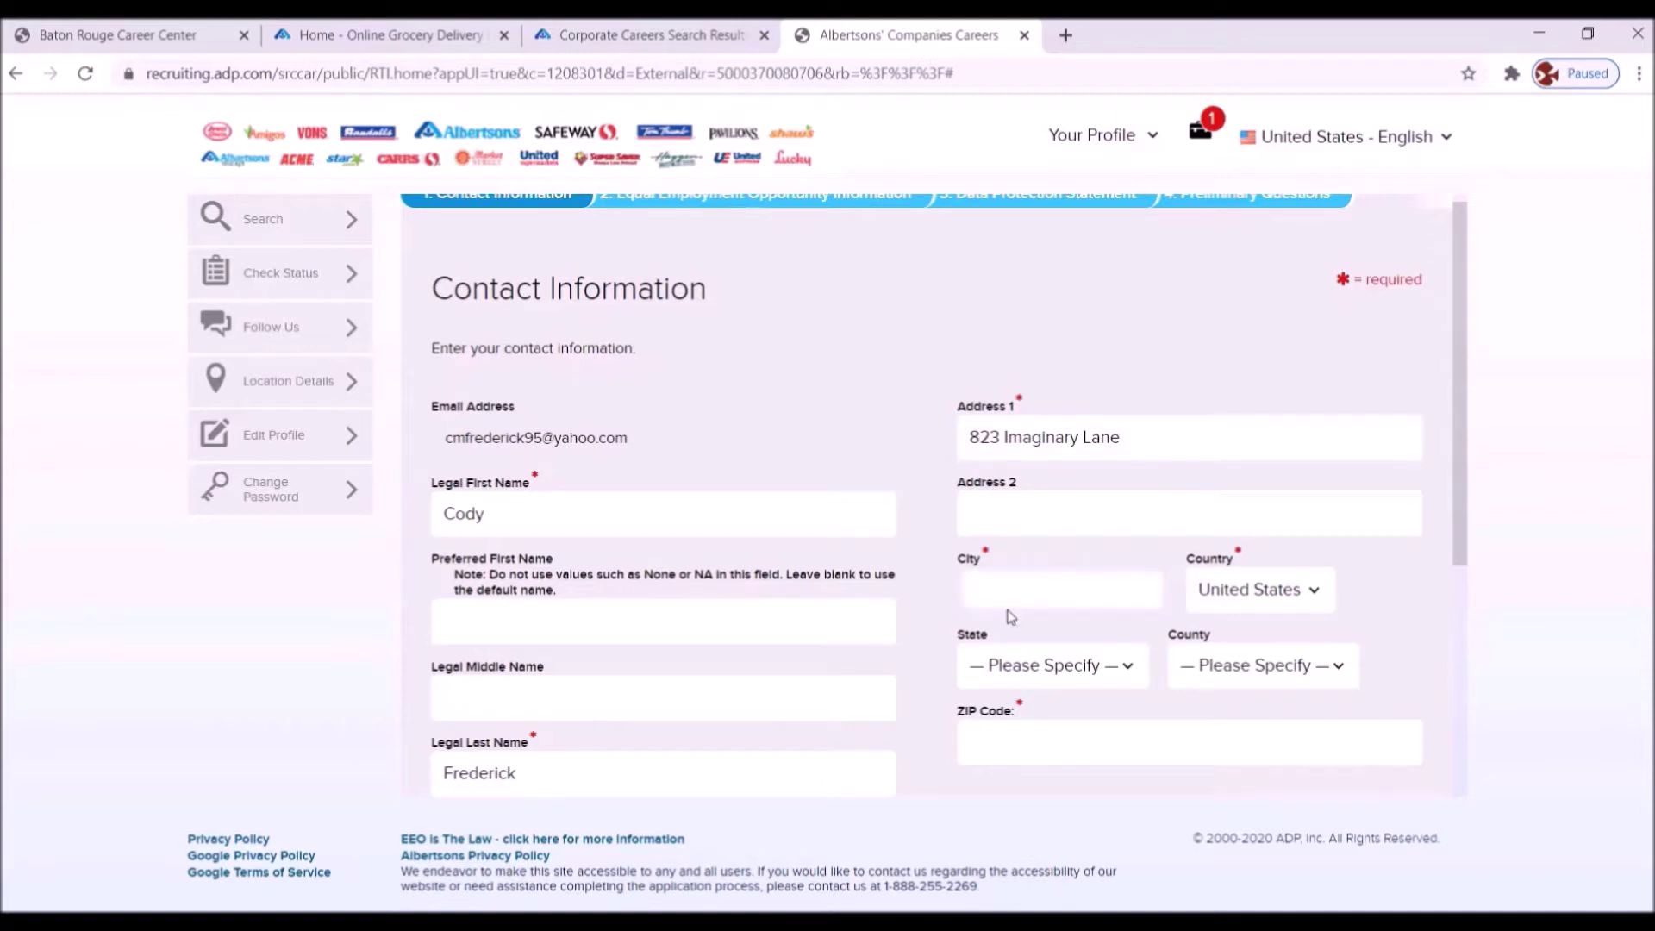
text(Batgon R)
key(BackSpace)
key(BackSpace)
key(BackSpace)
key(BackSpace)
key(BackSpace)
text(on Rouge)
click(1128, 666)
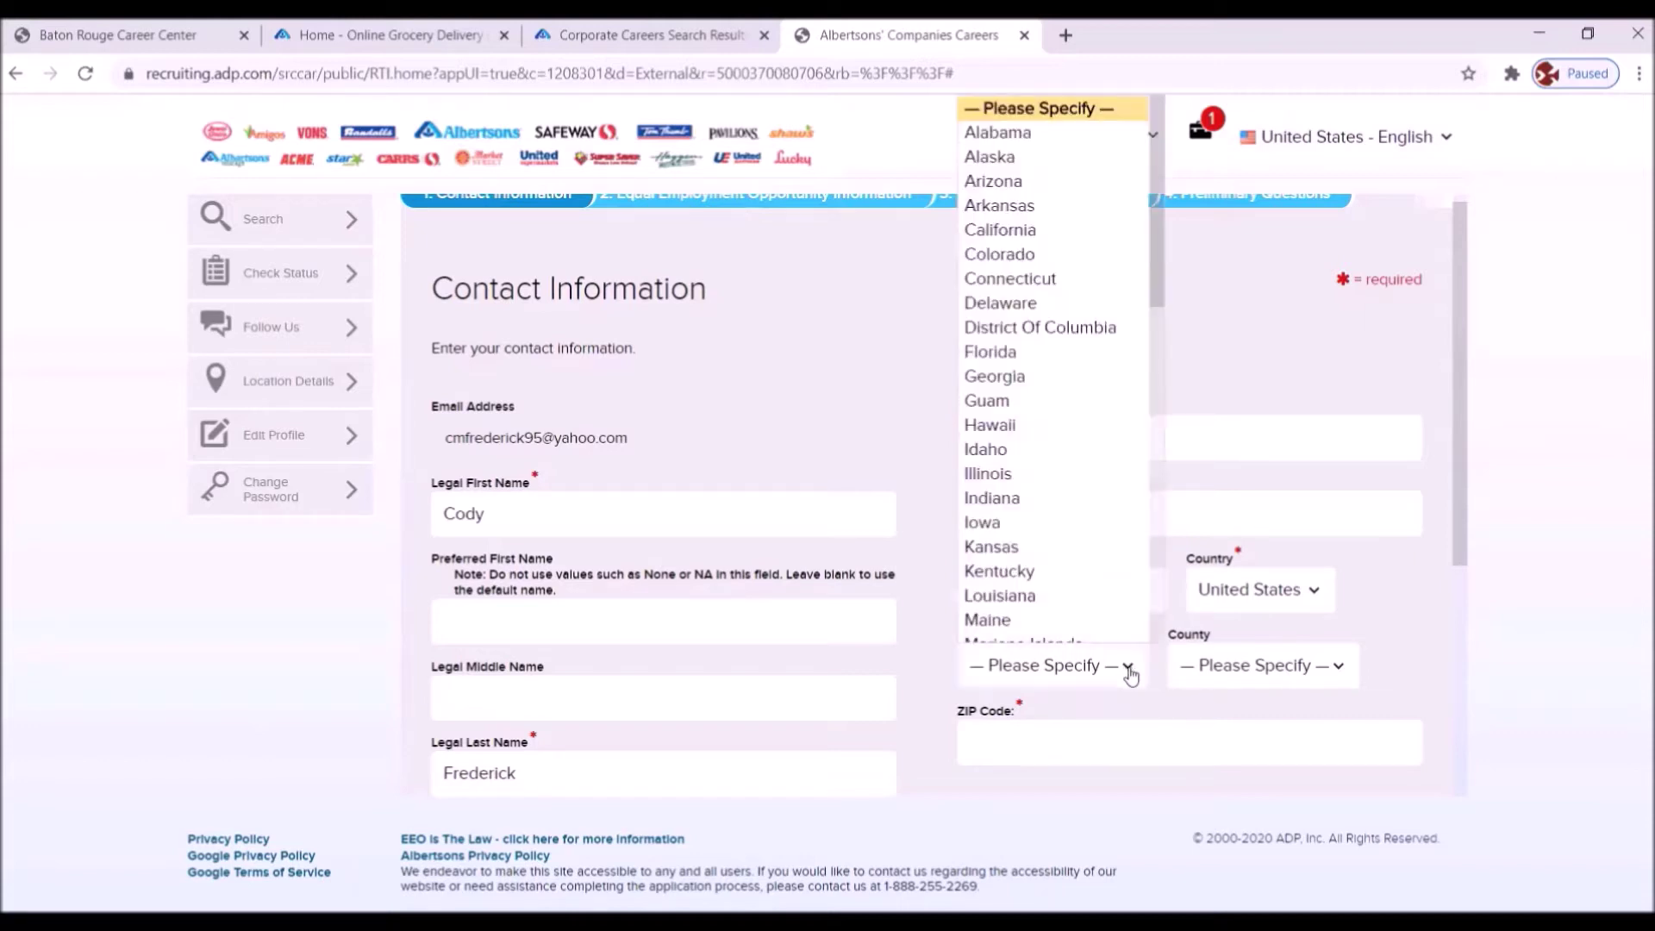
click(1026, 596)
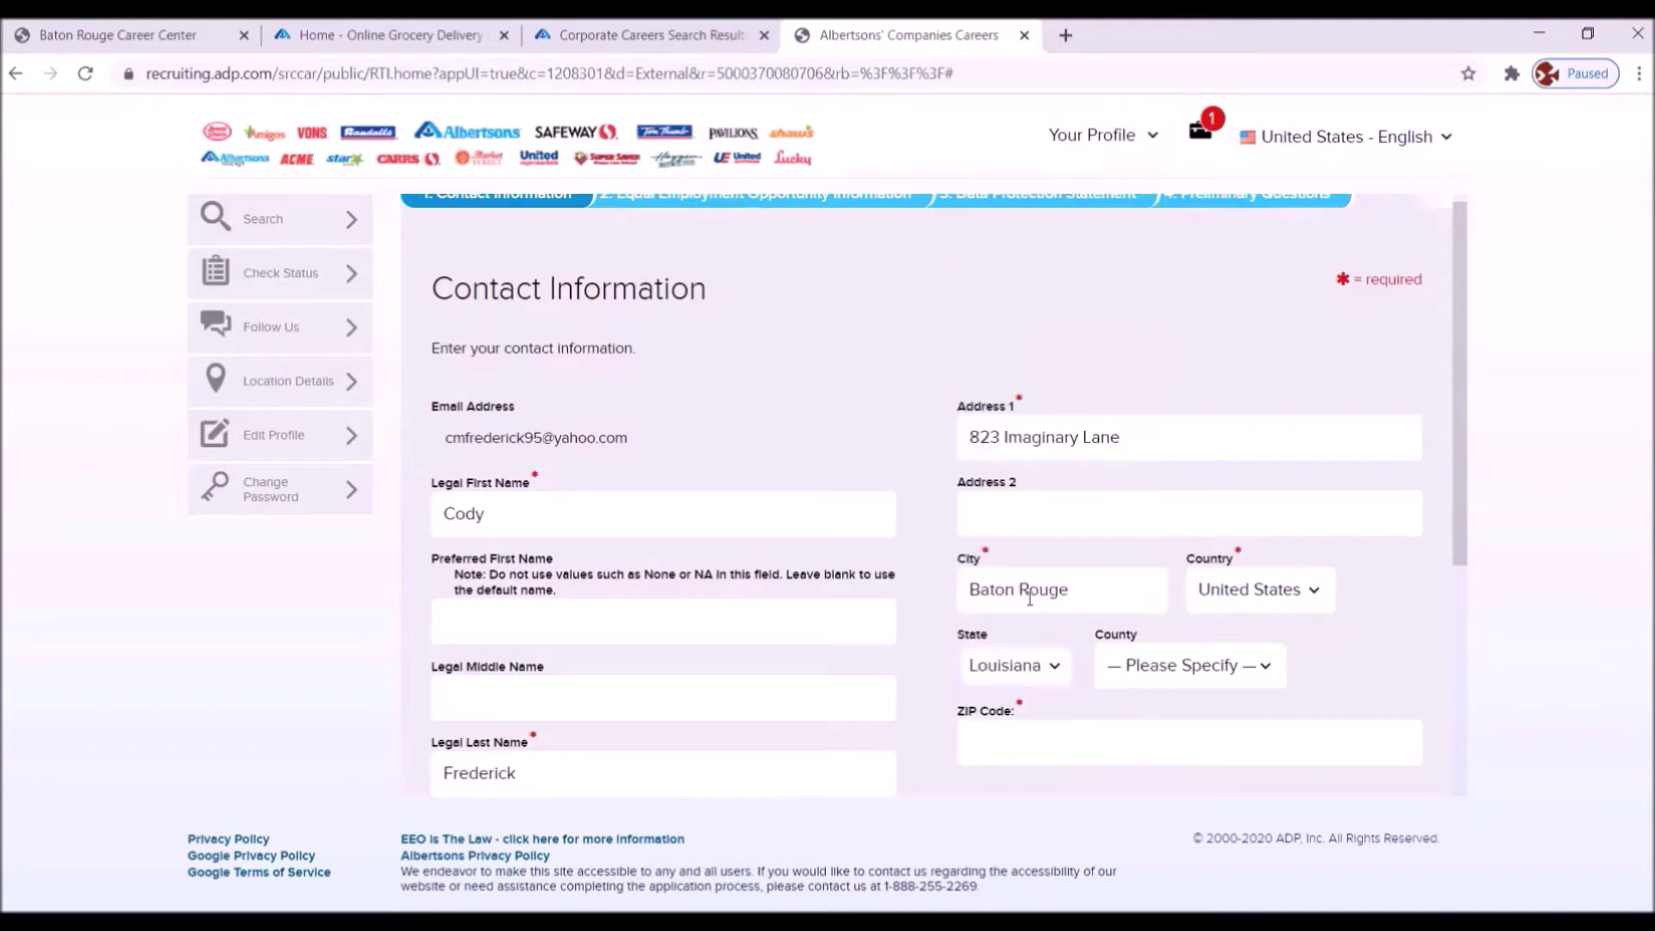
- Enter ZIP code 70806 and the phone number, then submit the contact information
click(993, 742)
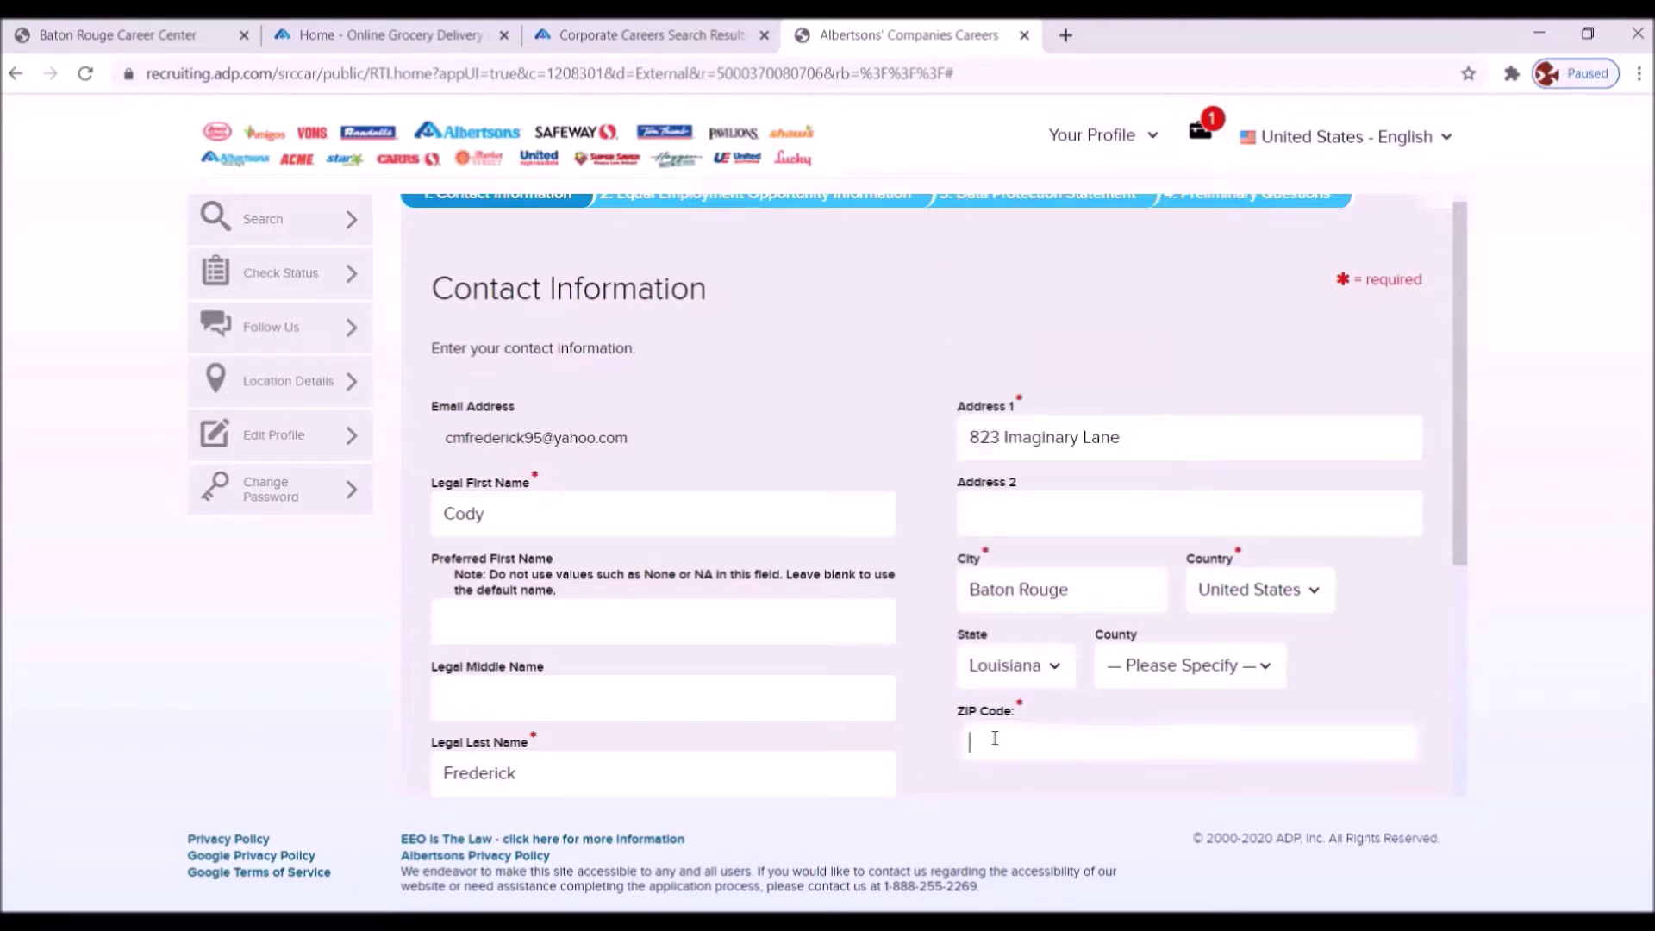
text(70806)
scroll(998, 743, down, 4)
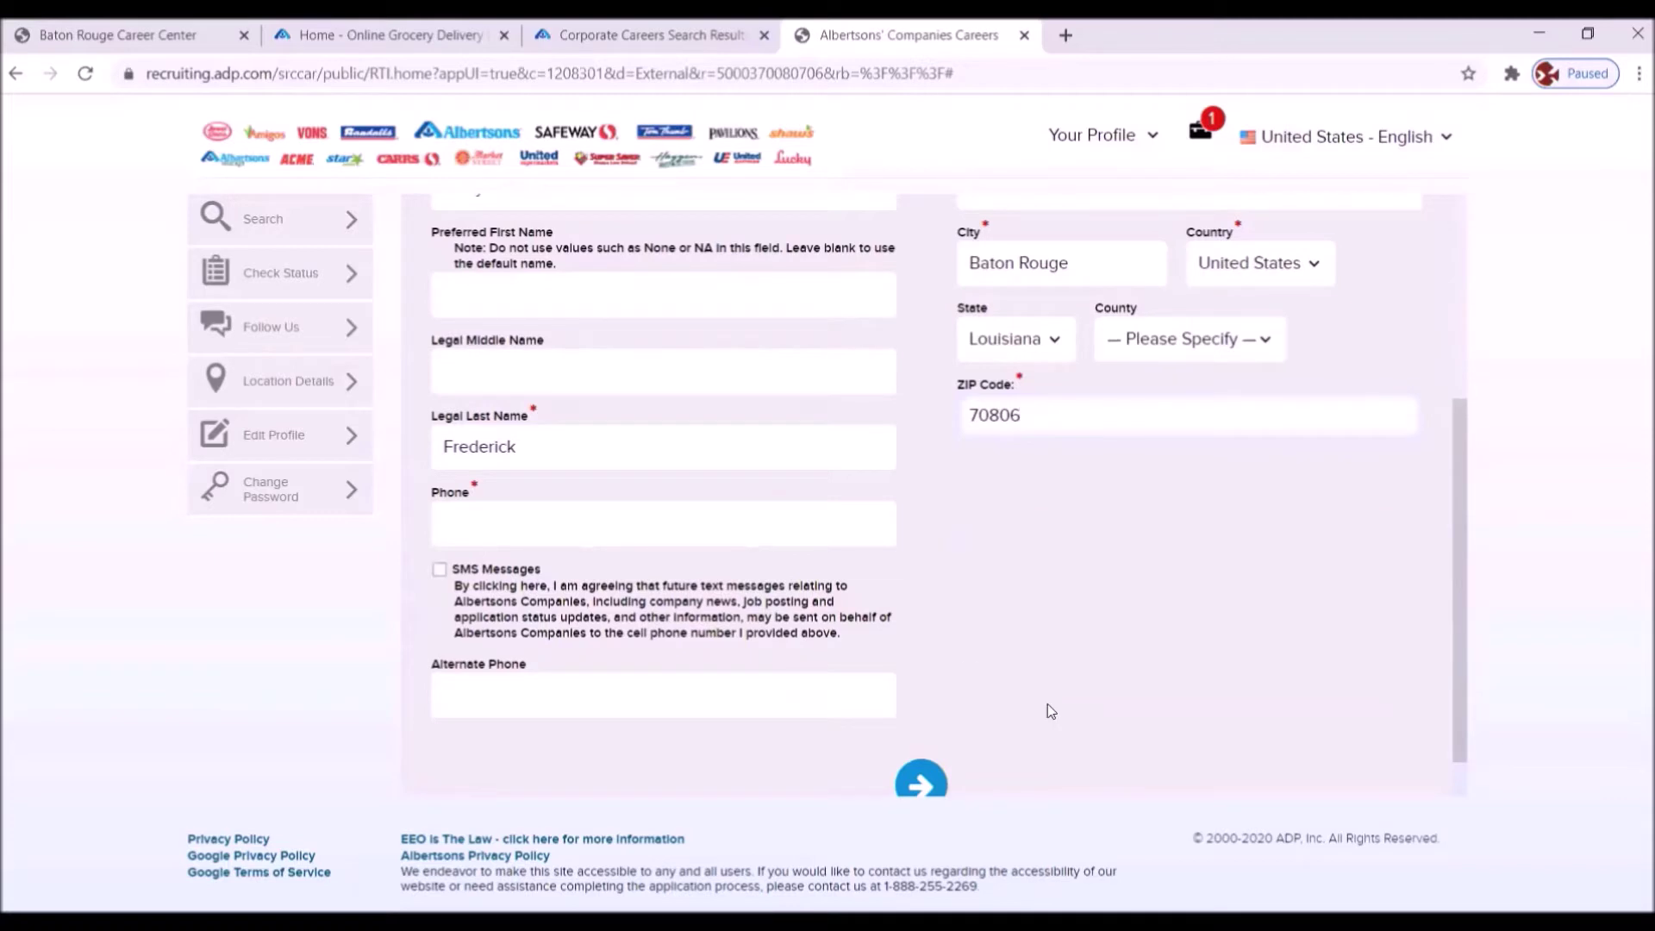
click(488, 526)
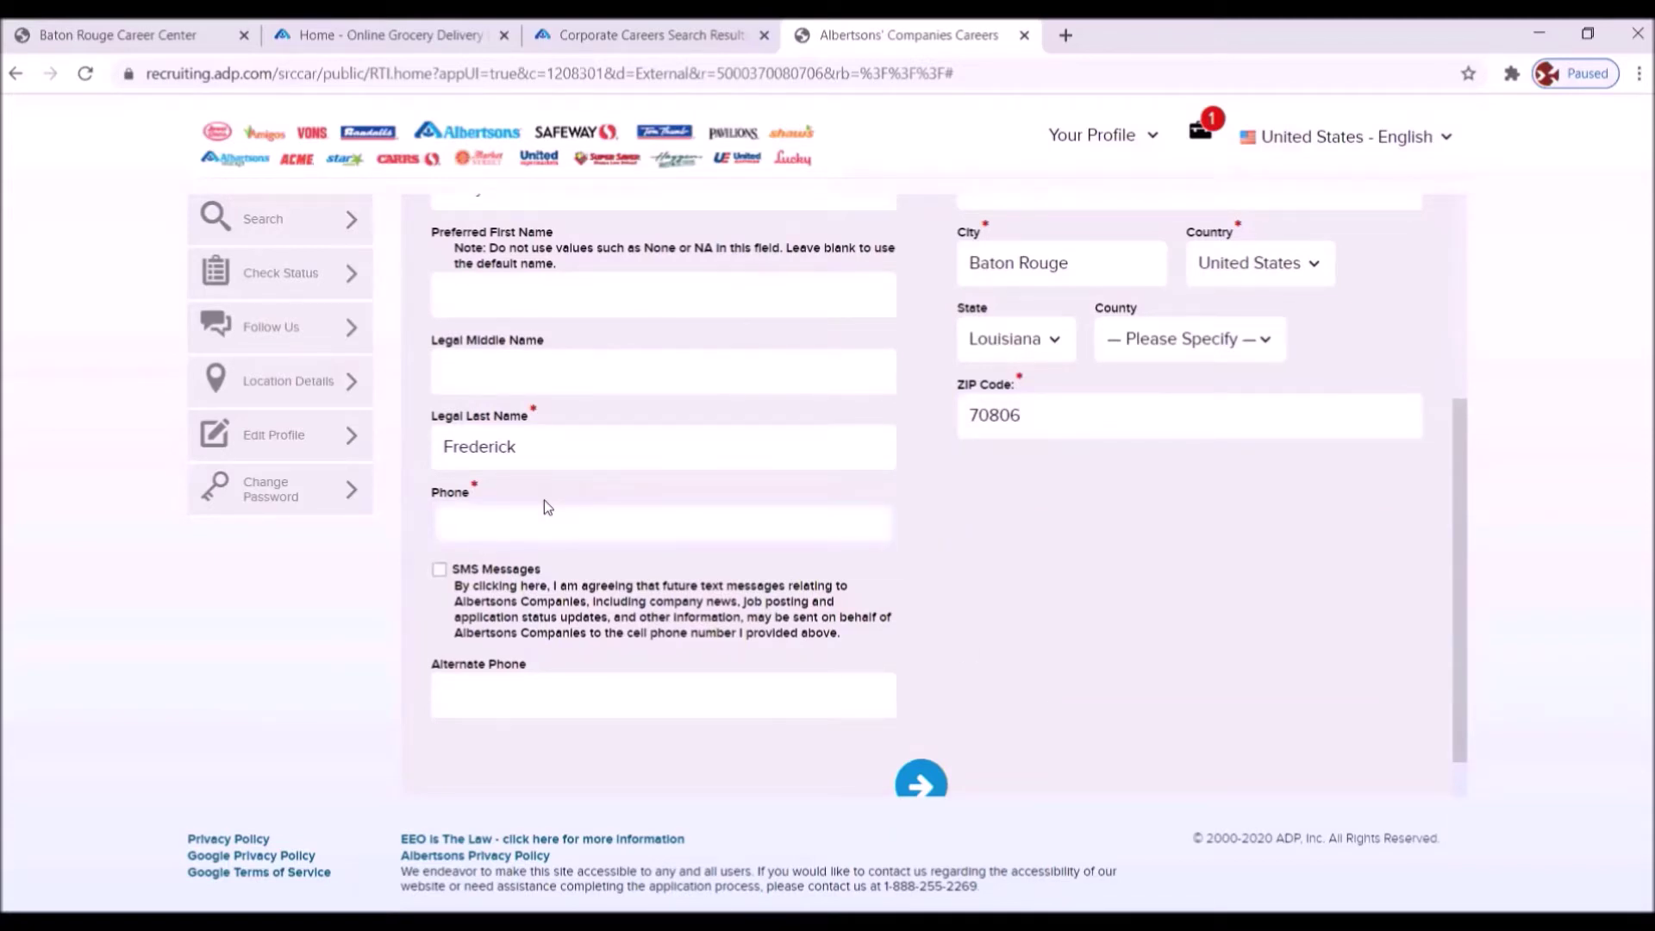
scroll(1026, 669, down, 1)
scroll(1025, 672, down, 1)
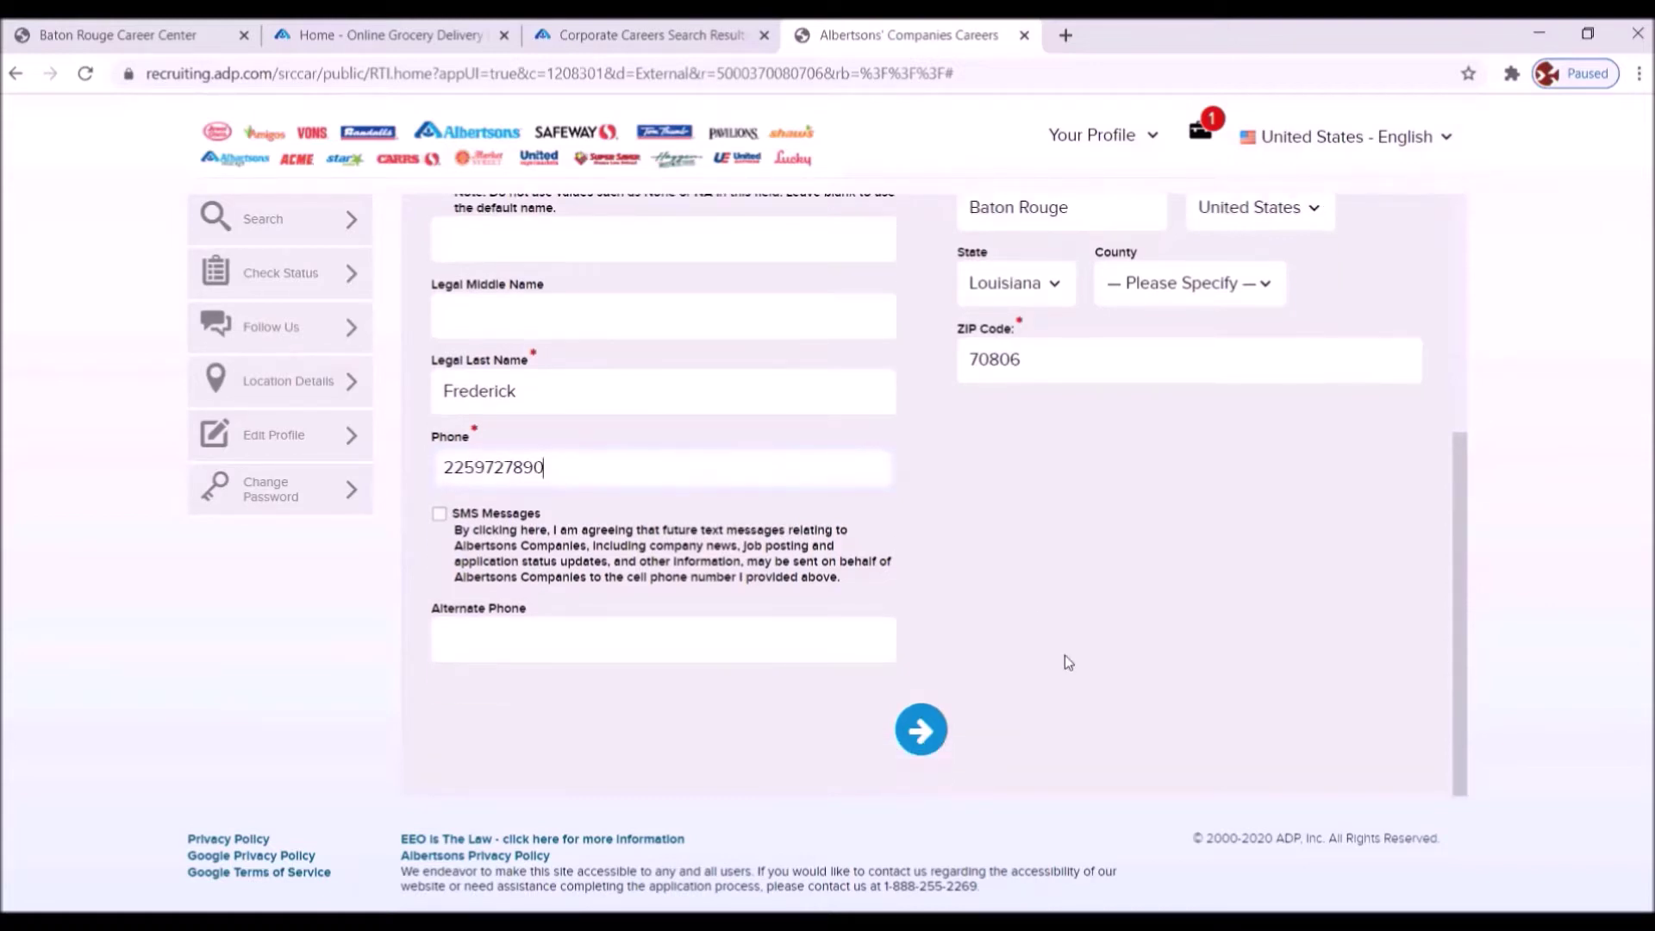
click(919, 741)
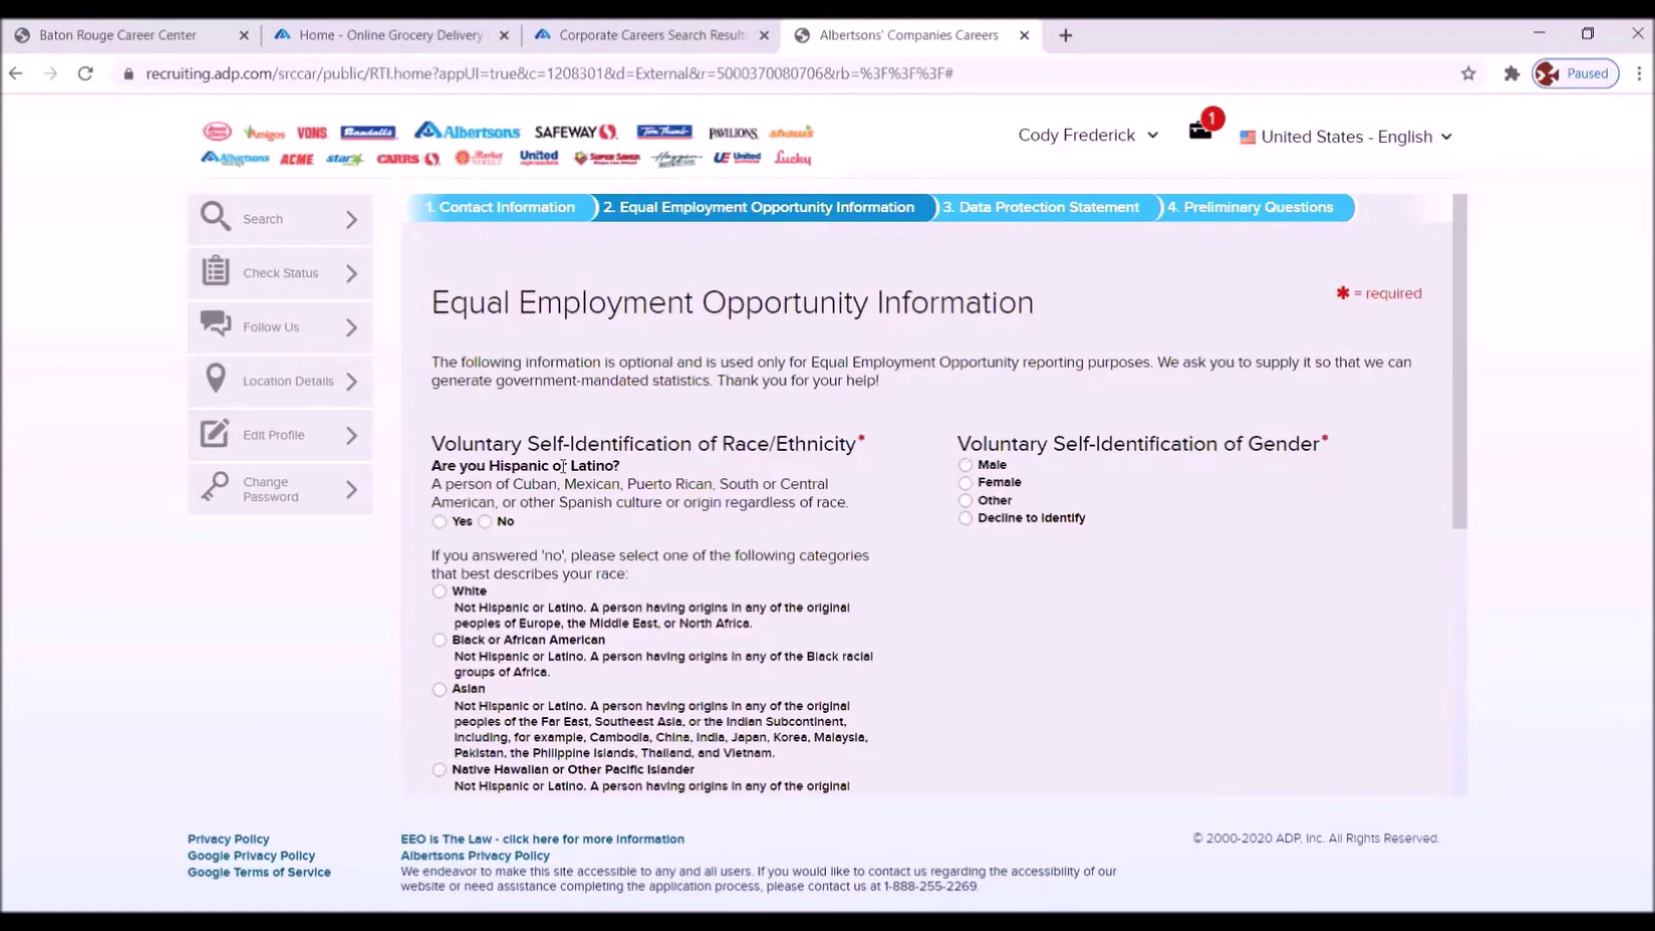
- Answer No for Hispanic or Latino and select Asian as race, then continue past the EEO page
click(484, 520)
click(448, 692)
scroll(1415, 555, down, 5)
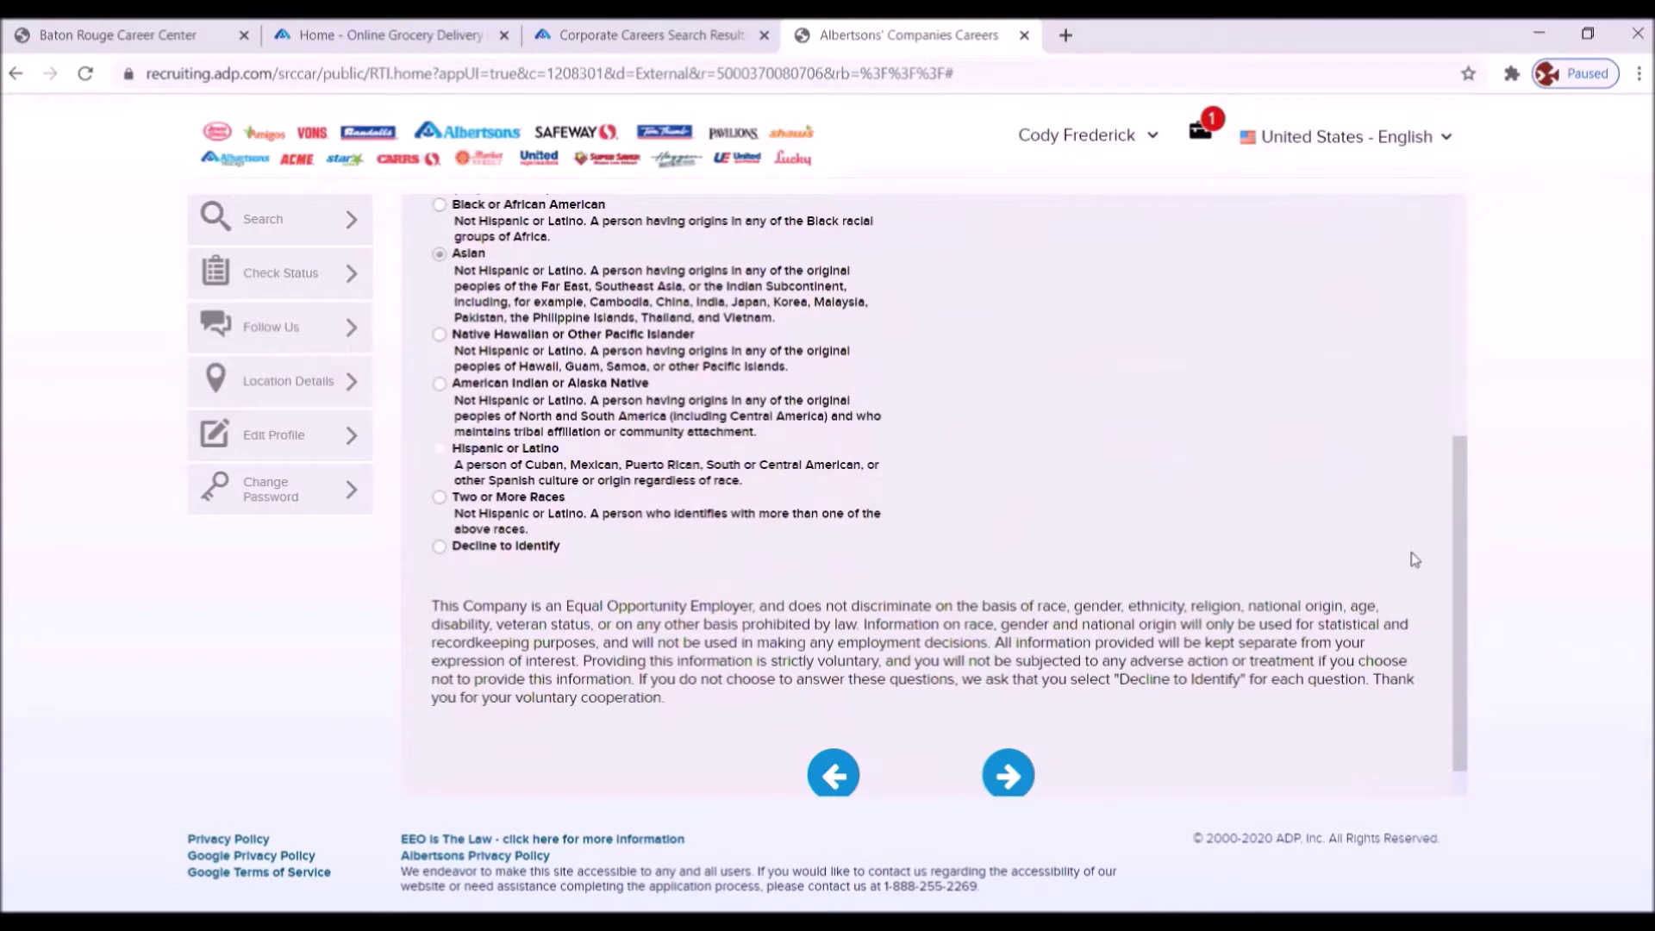
scroll(1407, 558, down, 1)
click(1005, 731)
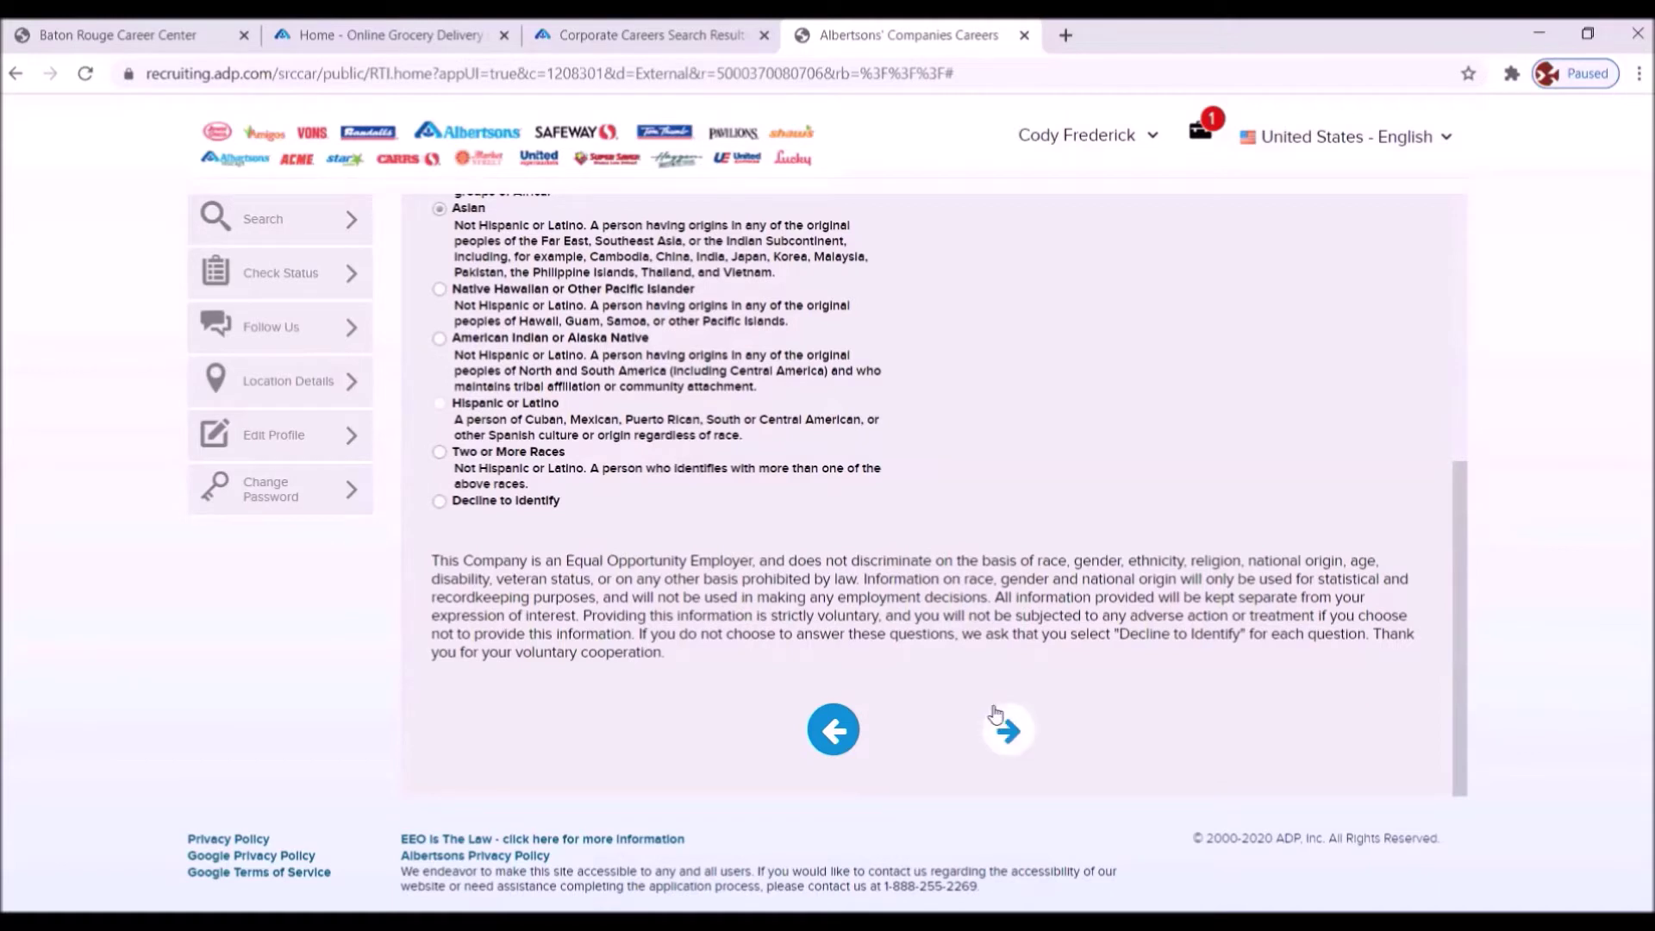
click(1005, 729)
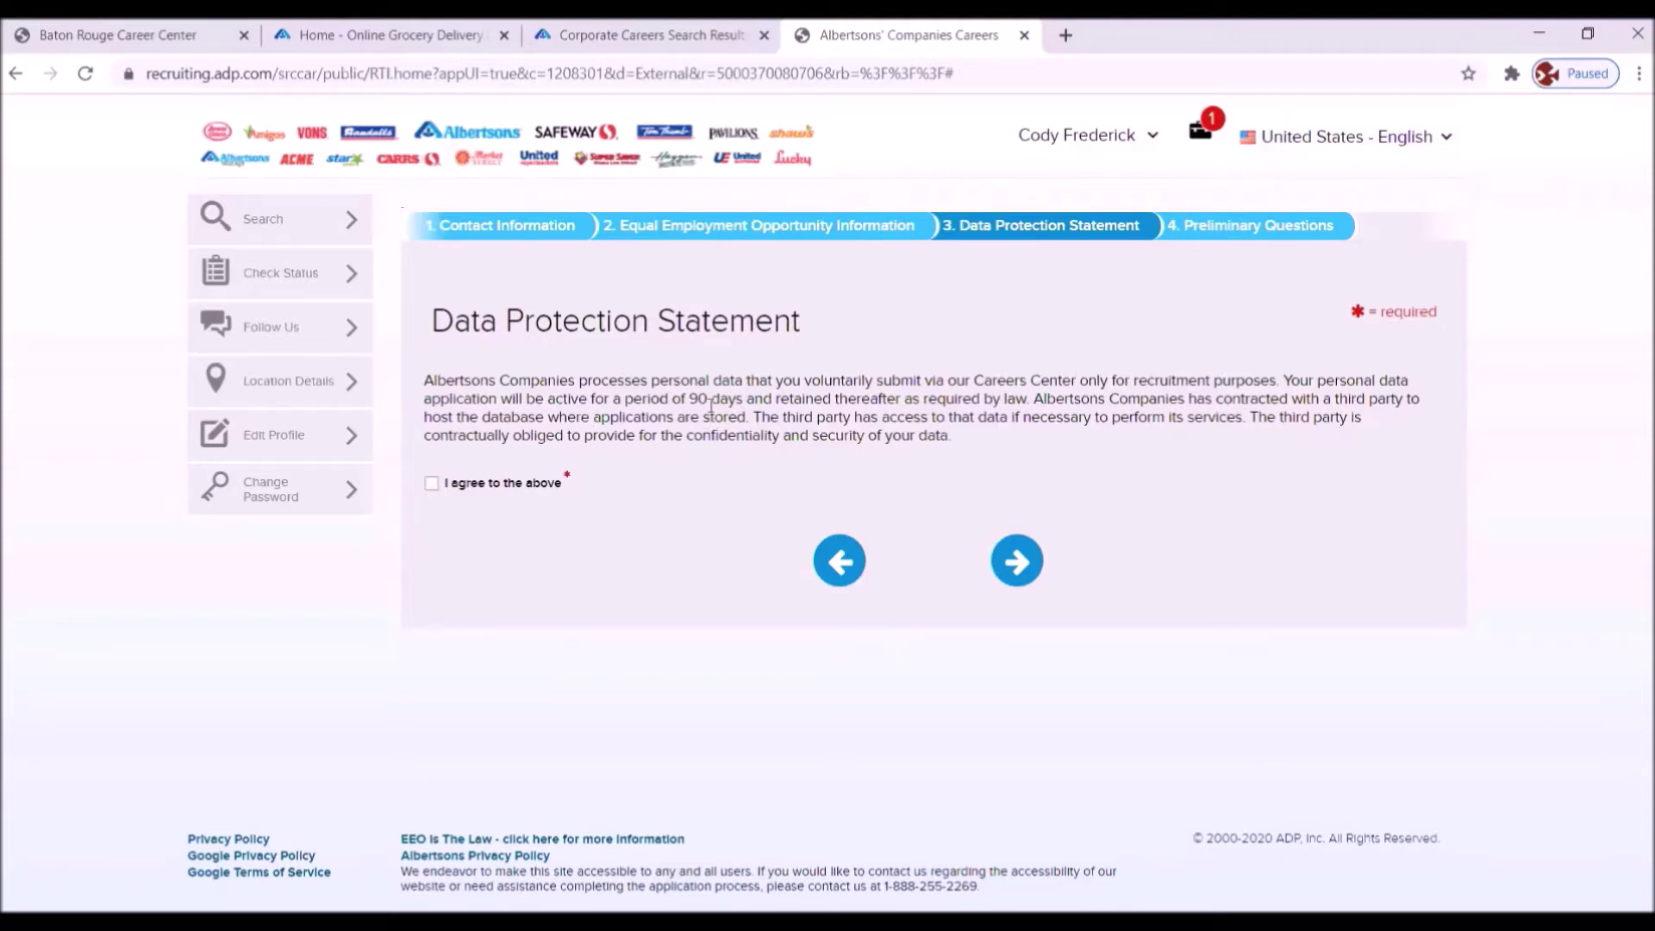
- Tick 'I agree to the above' on the Data Protection Statement and go to the next step
click(432, 484)
click(1025, 548)
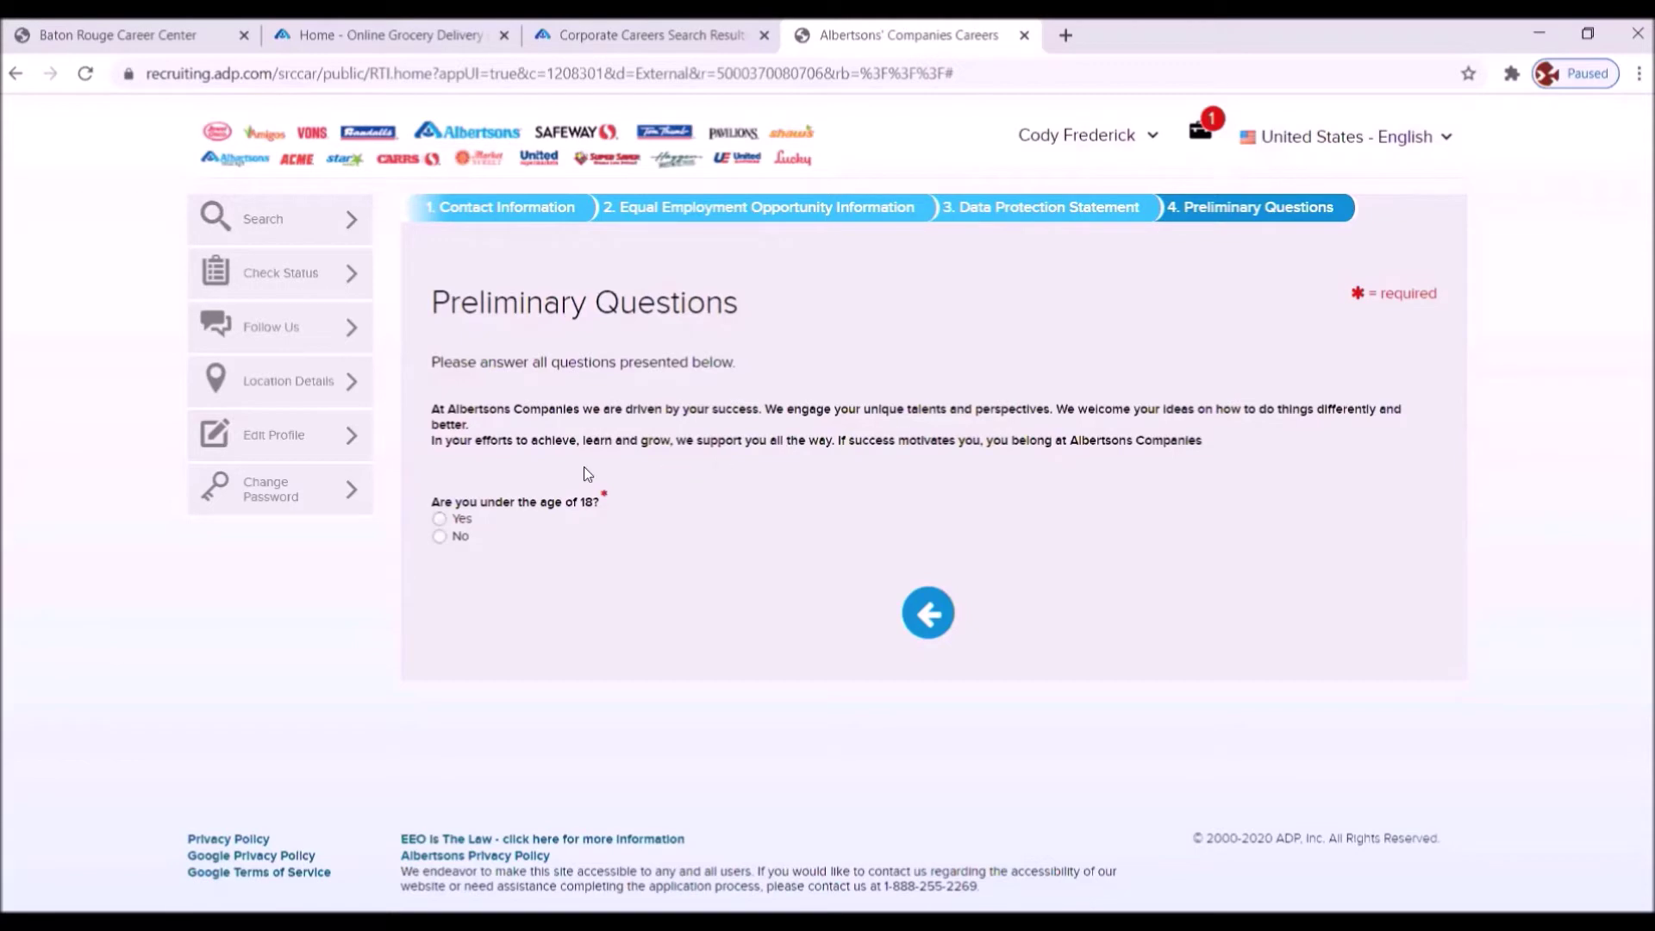
- Answer No to under 18, Technical School for education, Yes to work authorization and prior employment
click(439, 536)
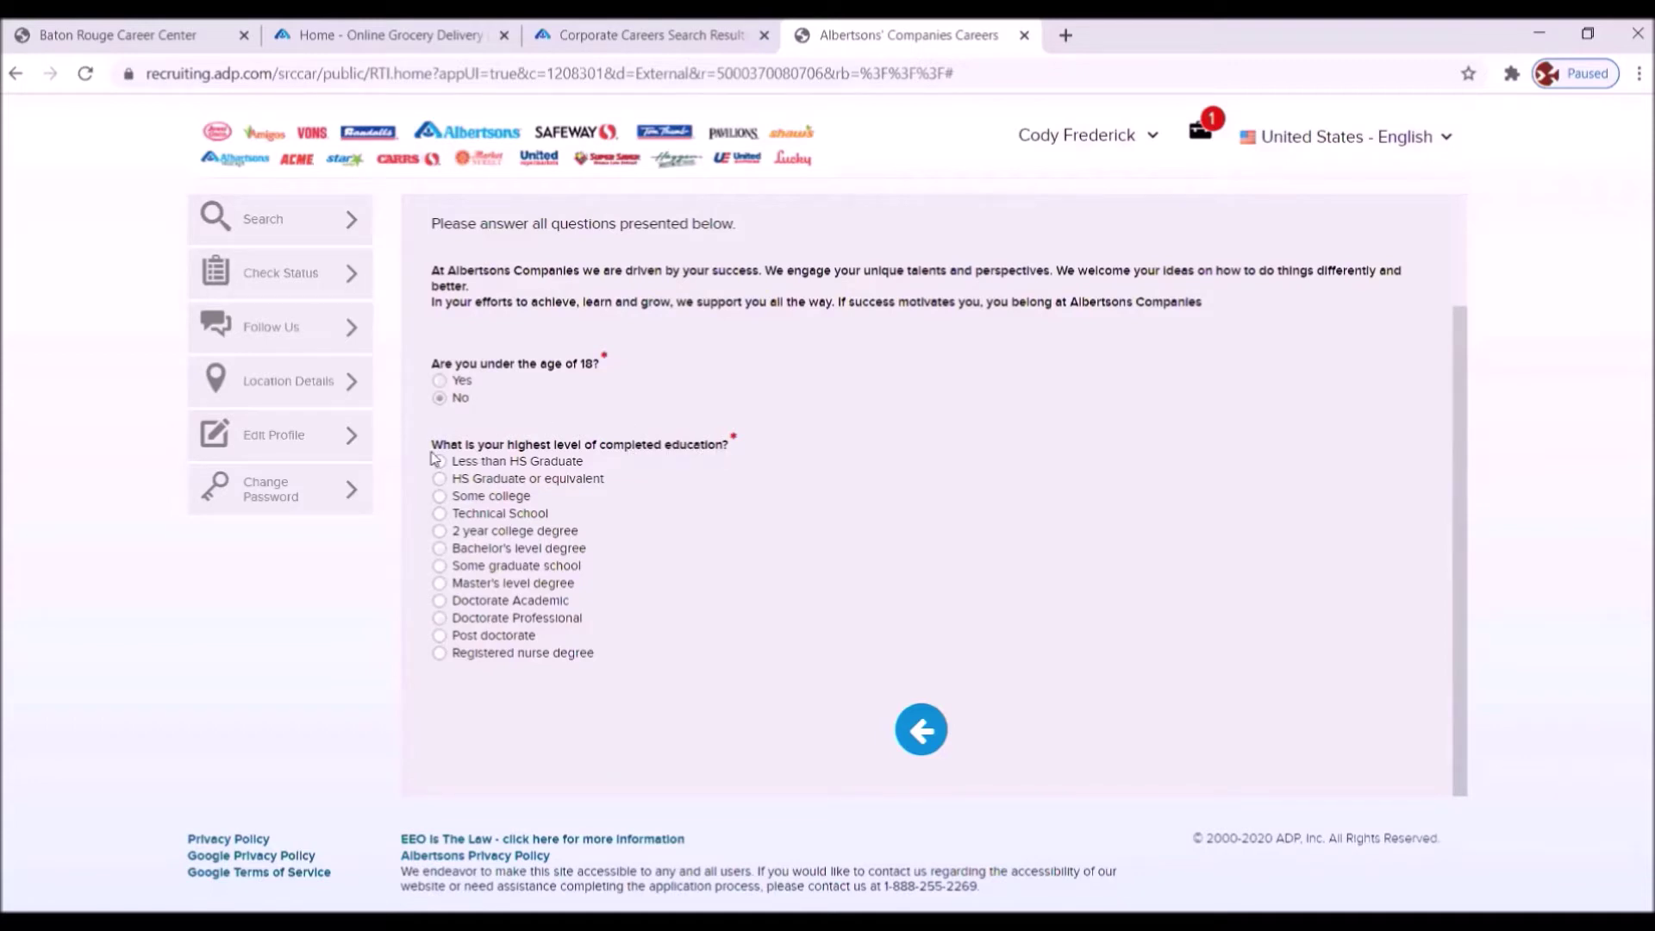
click(441, 515)
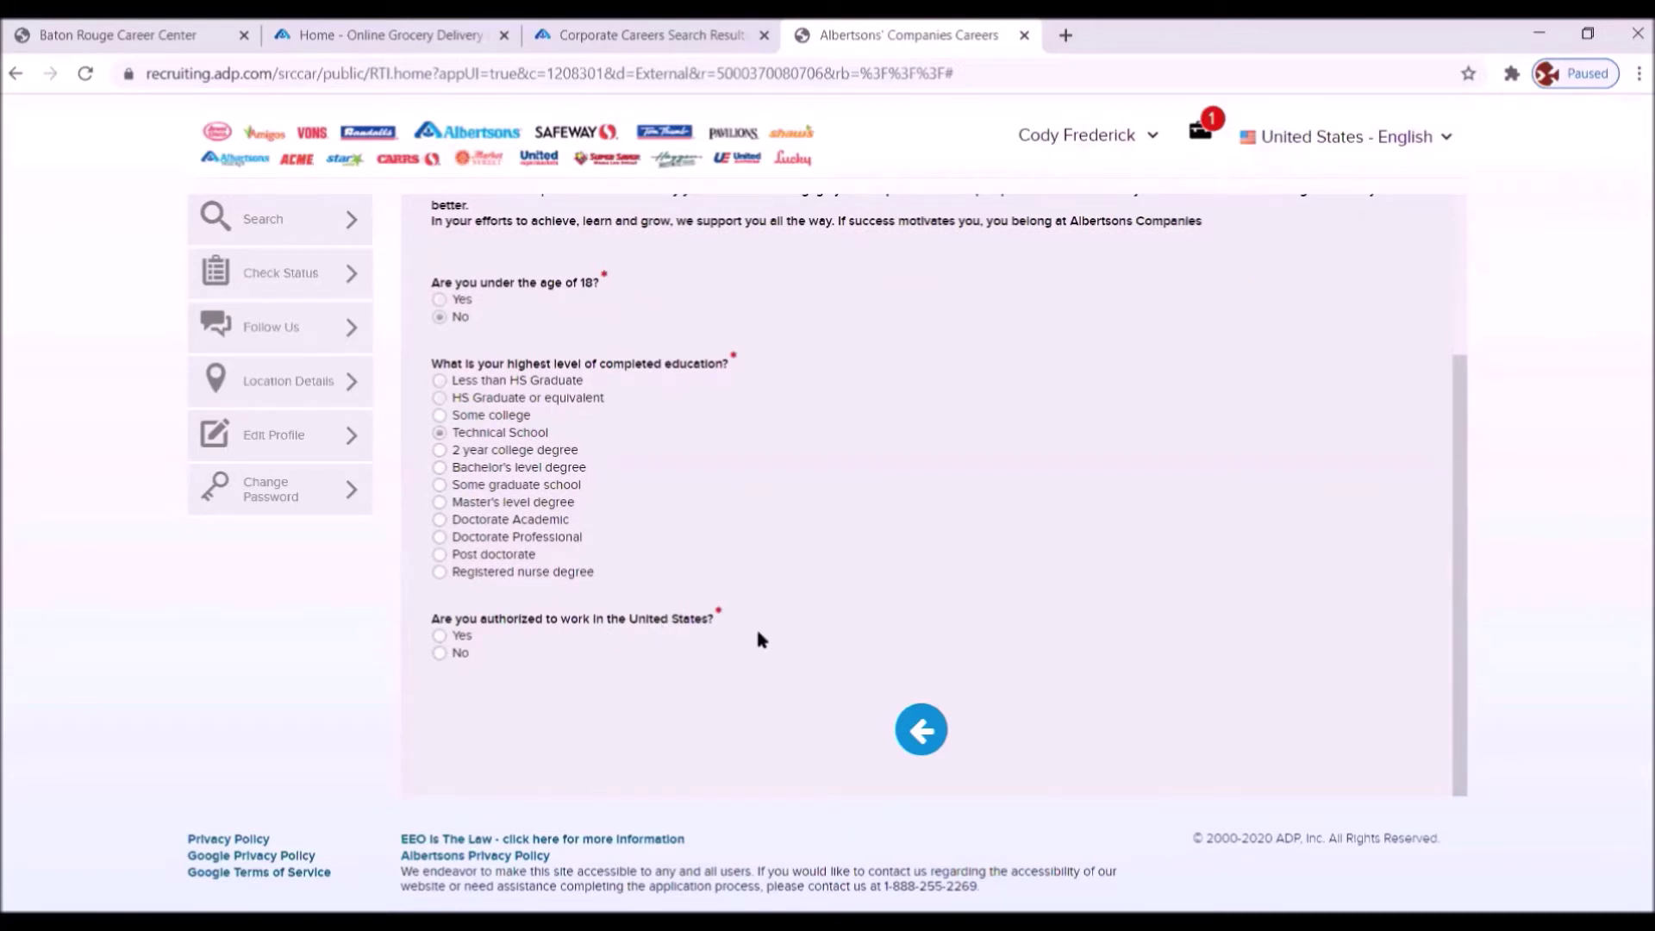
click(440, 637)
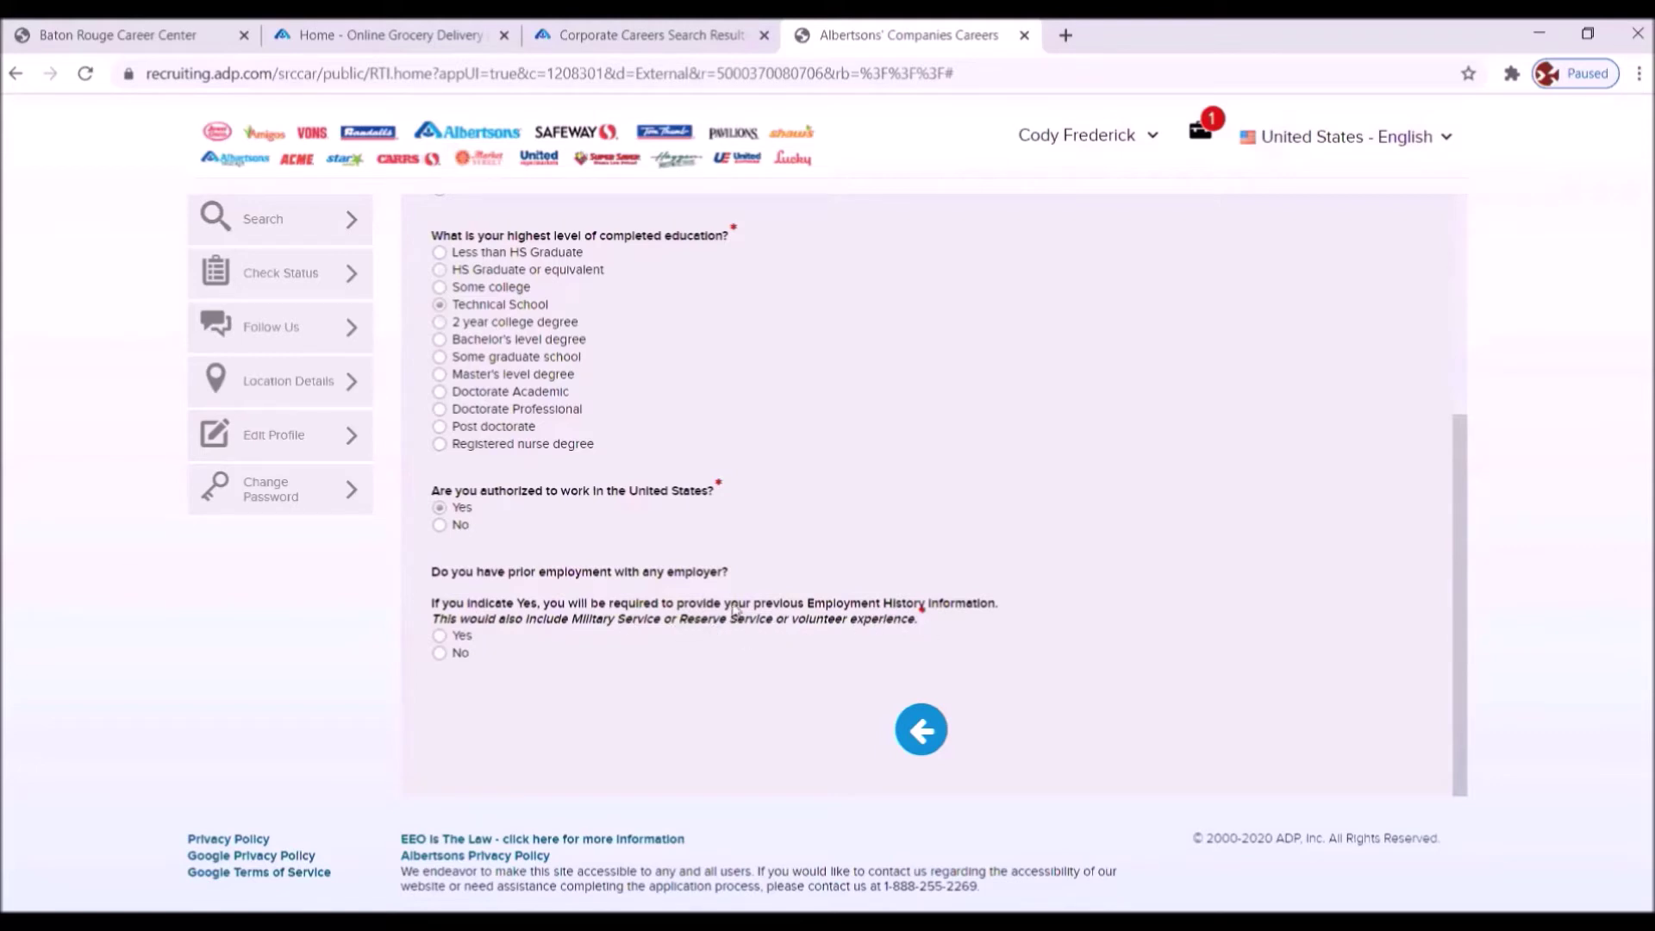
click(441, 636)
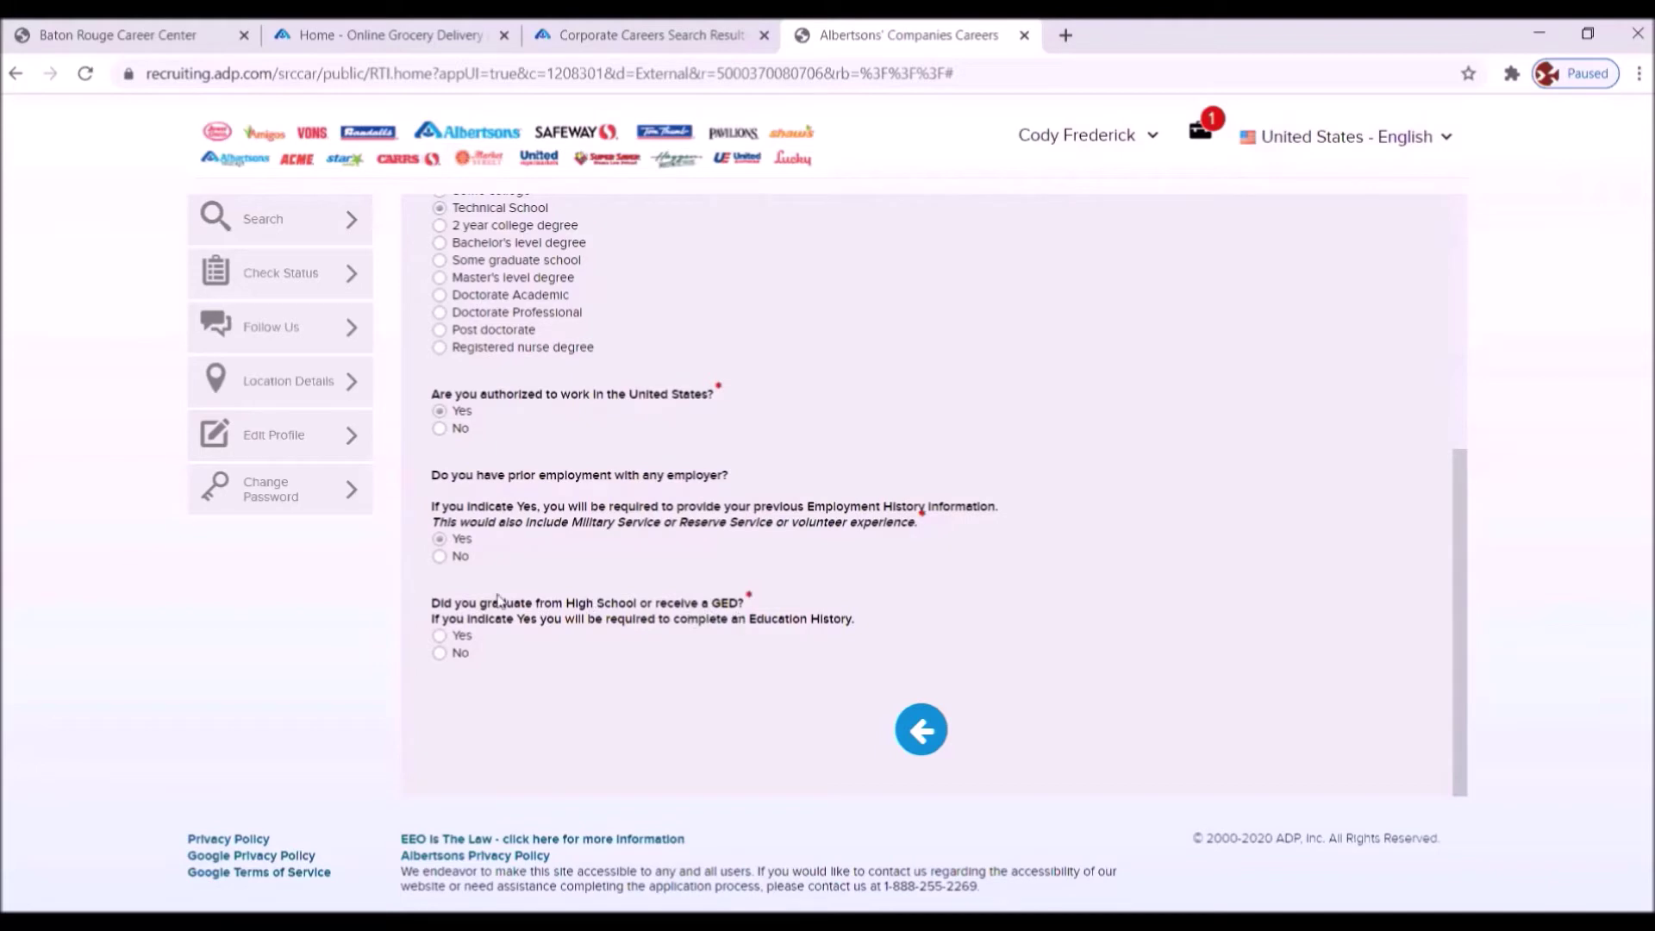
- Answer Yes to the high school/GED question and Yes to taking part in the hiring process
click(439, 636)
scroll(441, 645, down, 1)
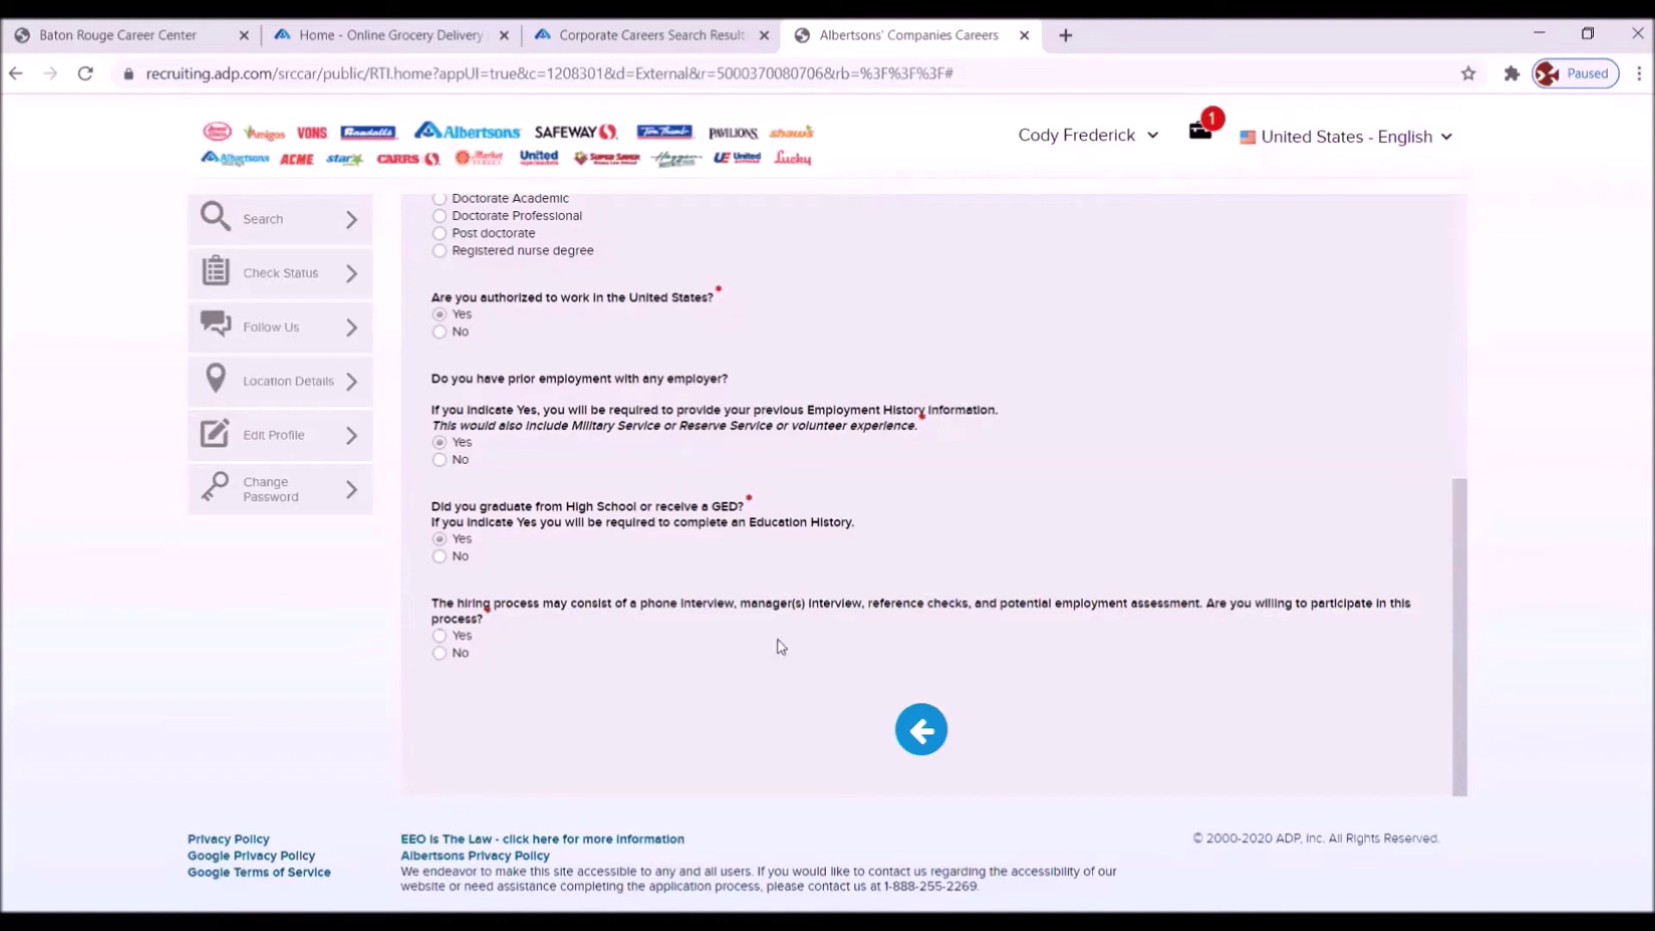
click(439, 634)
scroll(439, 636, down, 3)
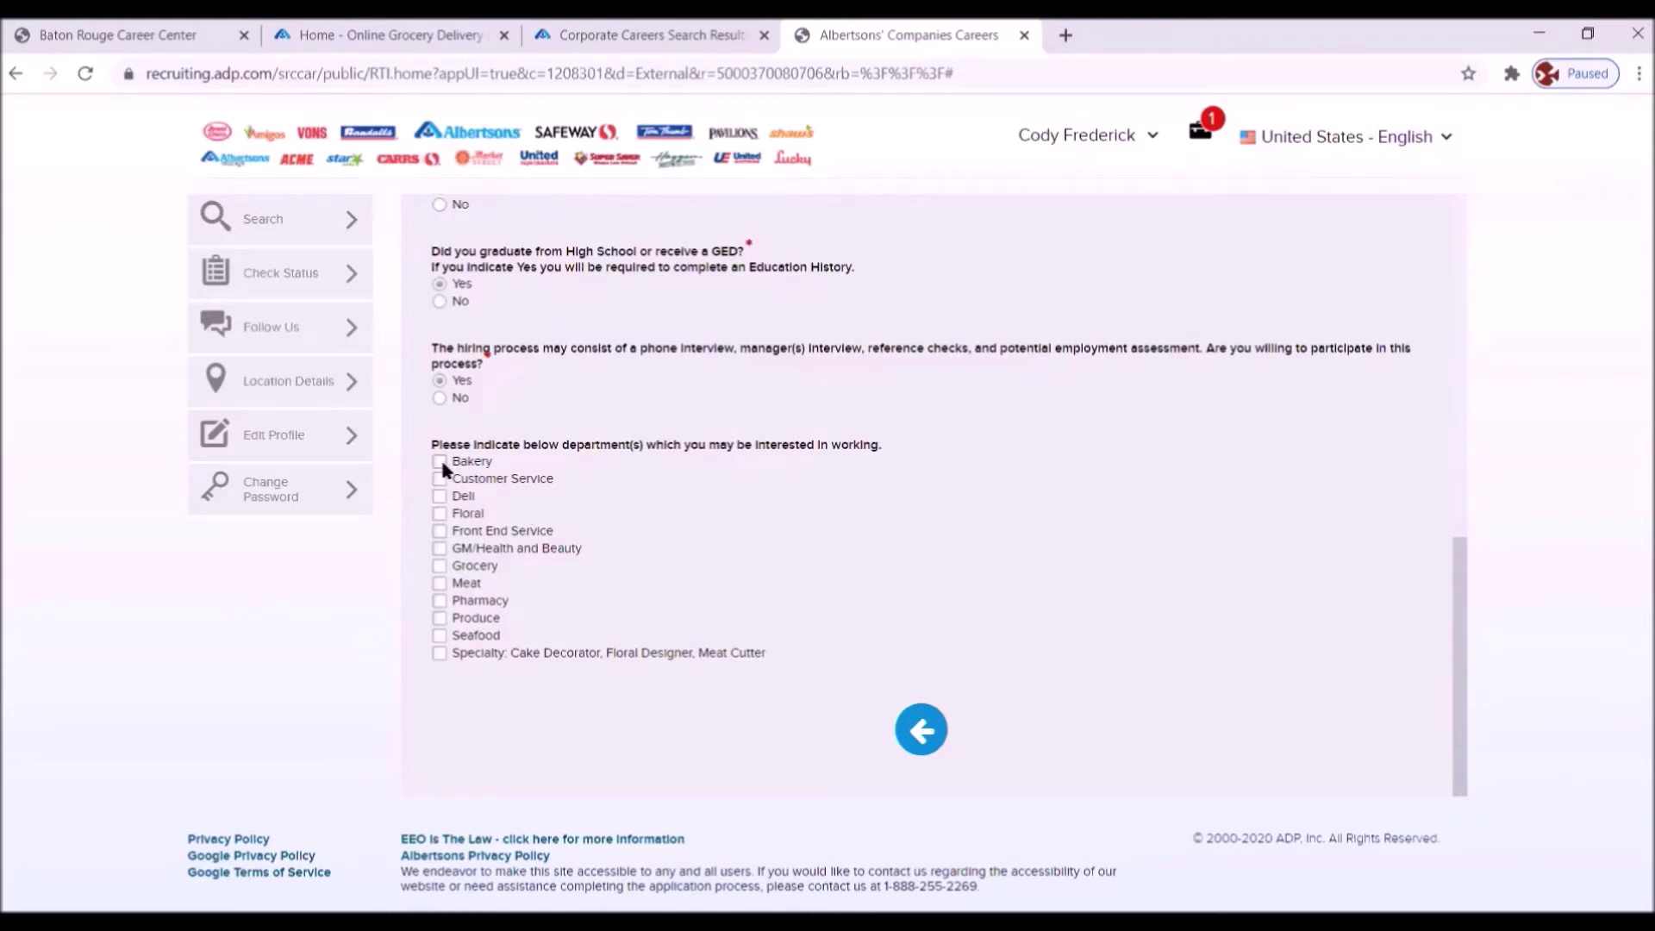
- Pick Bakery, Customer Service, Deli, Front End, Grocery, Pharmacy, Produce and Seafood, certify Yes, and continue
scroll(442, 468, down, 1)
click(439, 380)
click(440, 397)
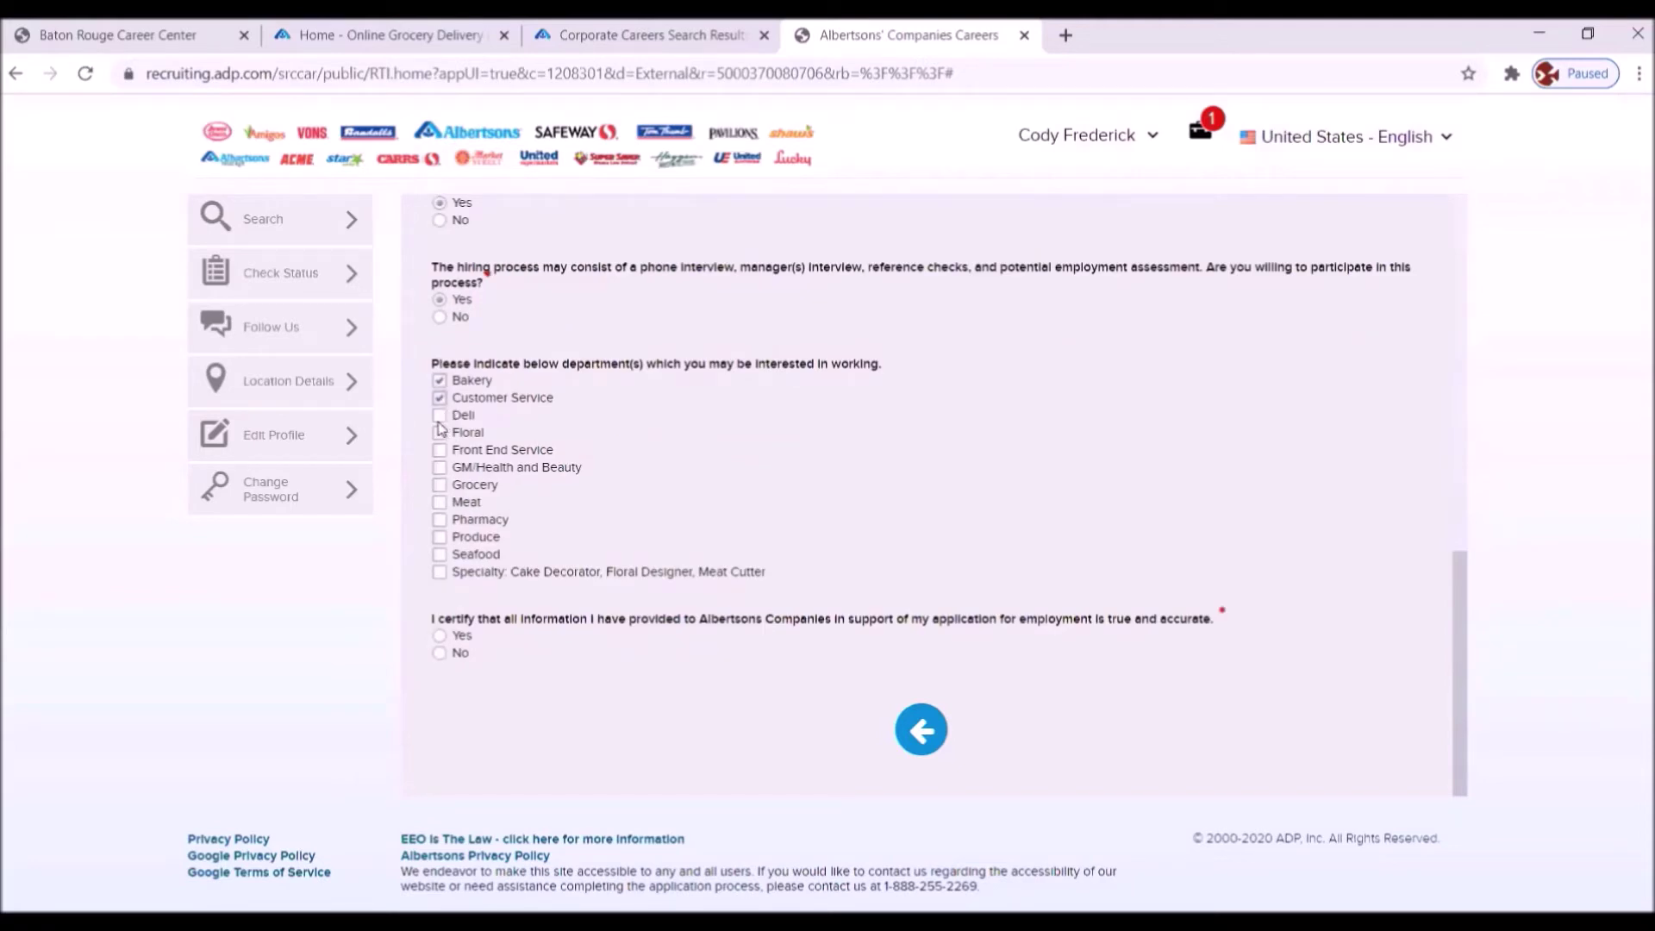
click(440, 415)
click(440, 452)
click(439, 485)
click(439, 520)
click(440, 537)
click(440, 556)
click(440, 635)
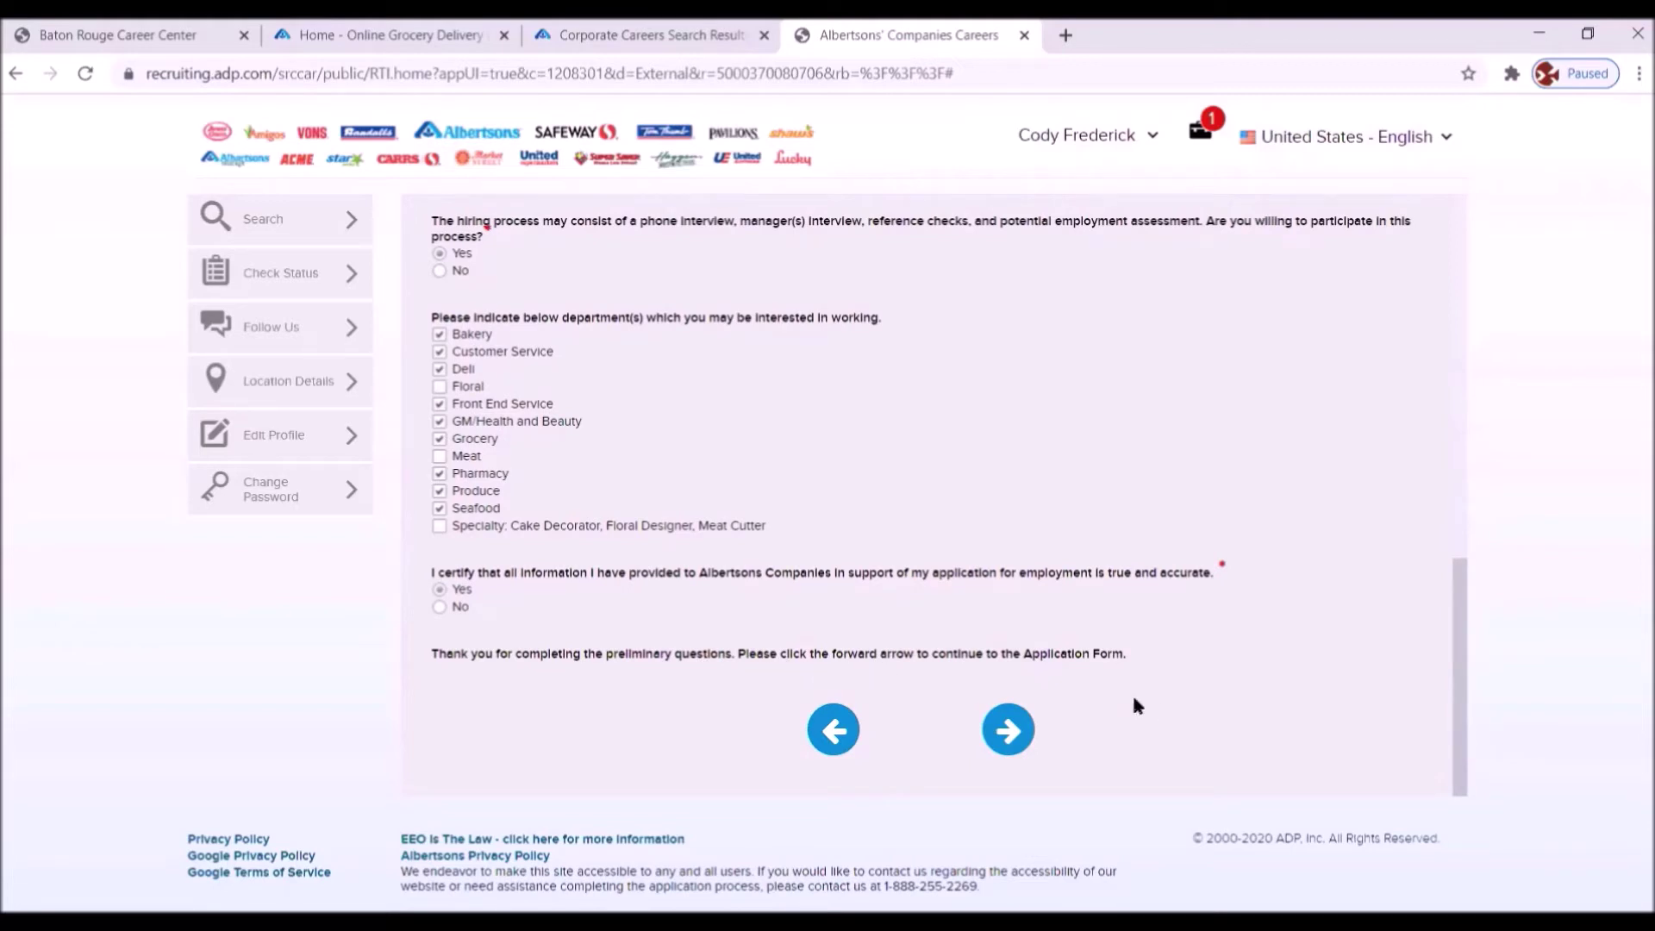
click(991, 719)
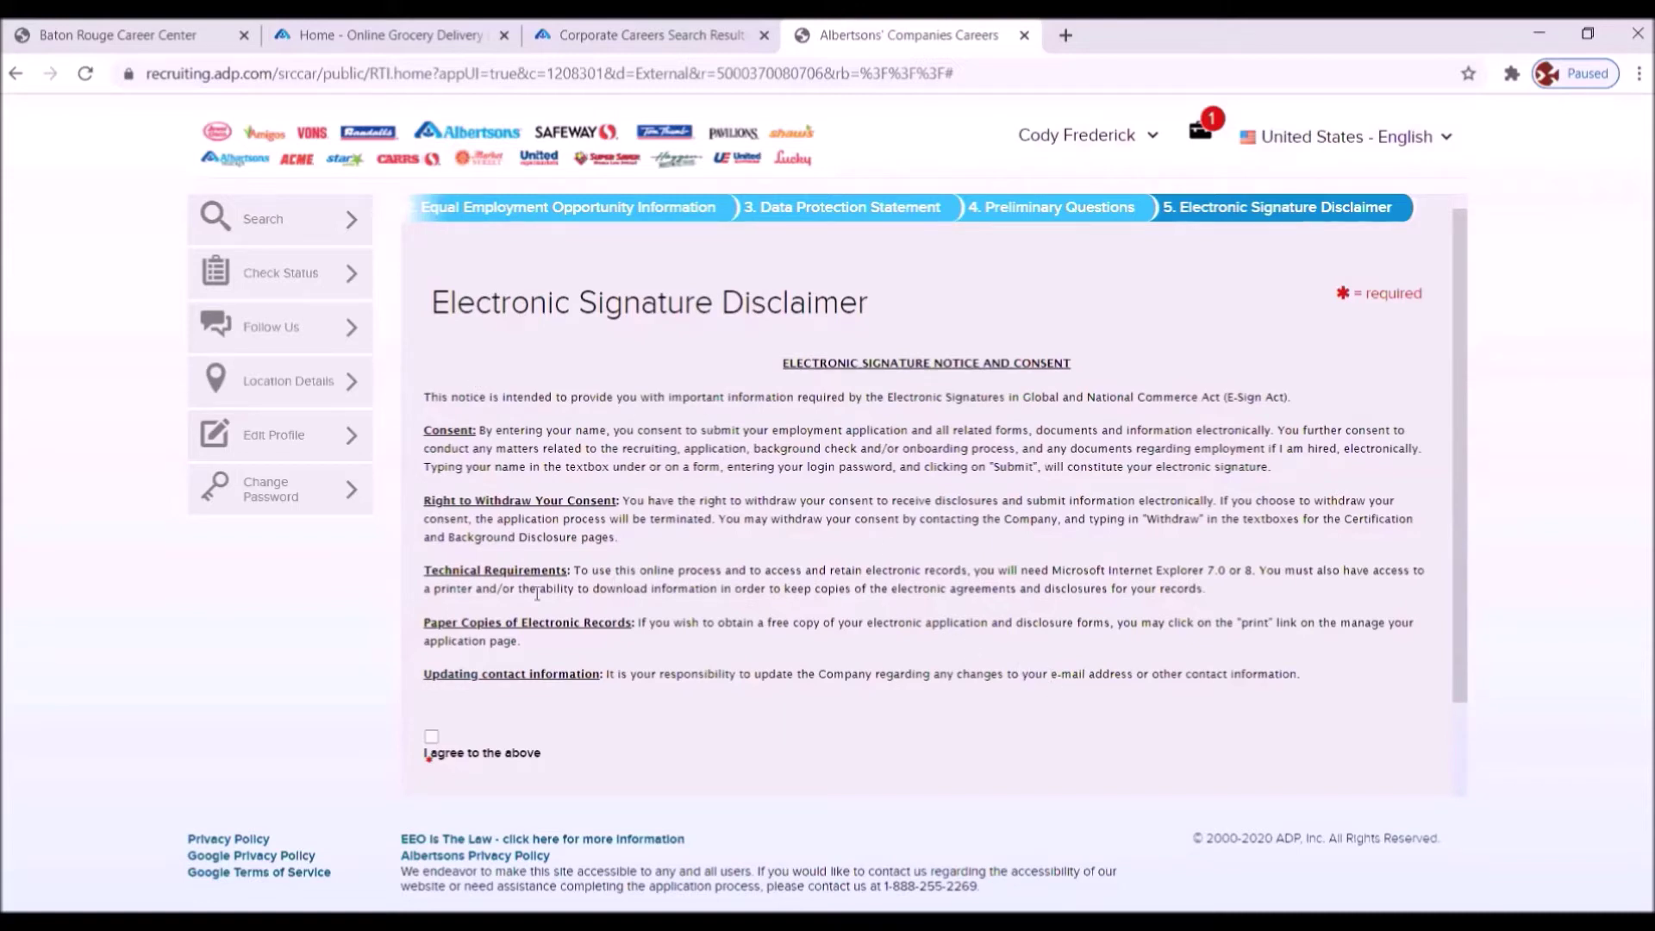
- Agree to the Electronic Signature Disclaimer terms and proceed to the Application Form
click(431, 738)
scroll(1042, 685, down, 2)
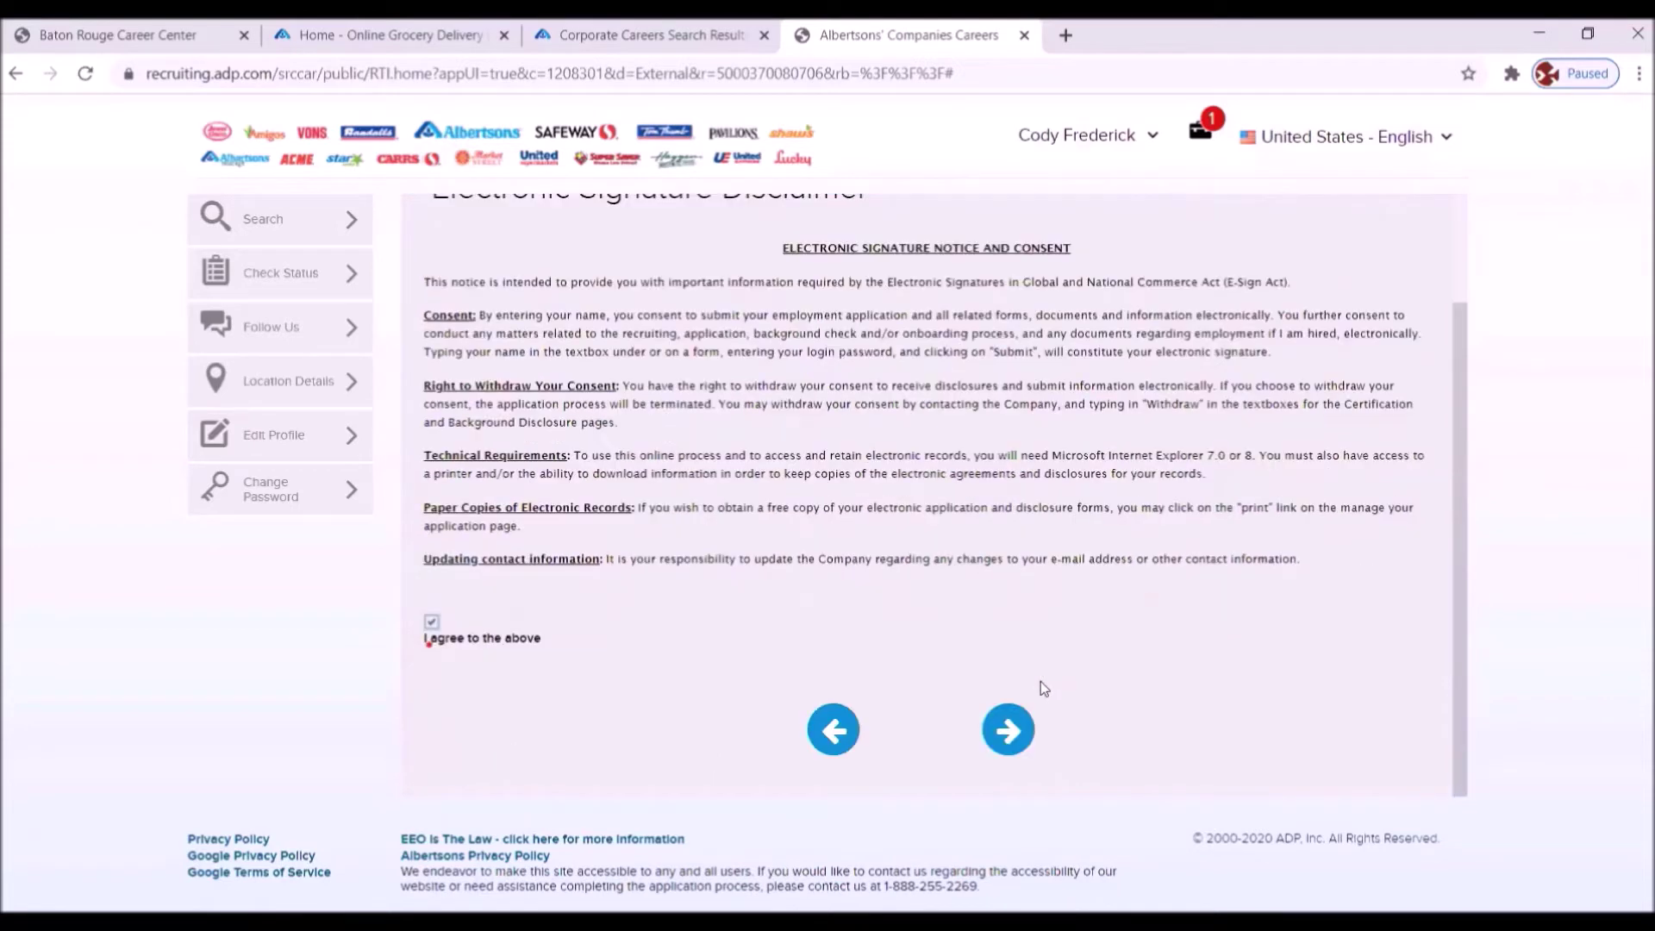
click(1006, 729)
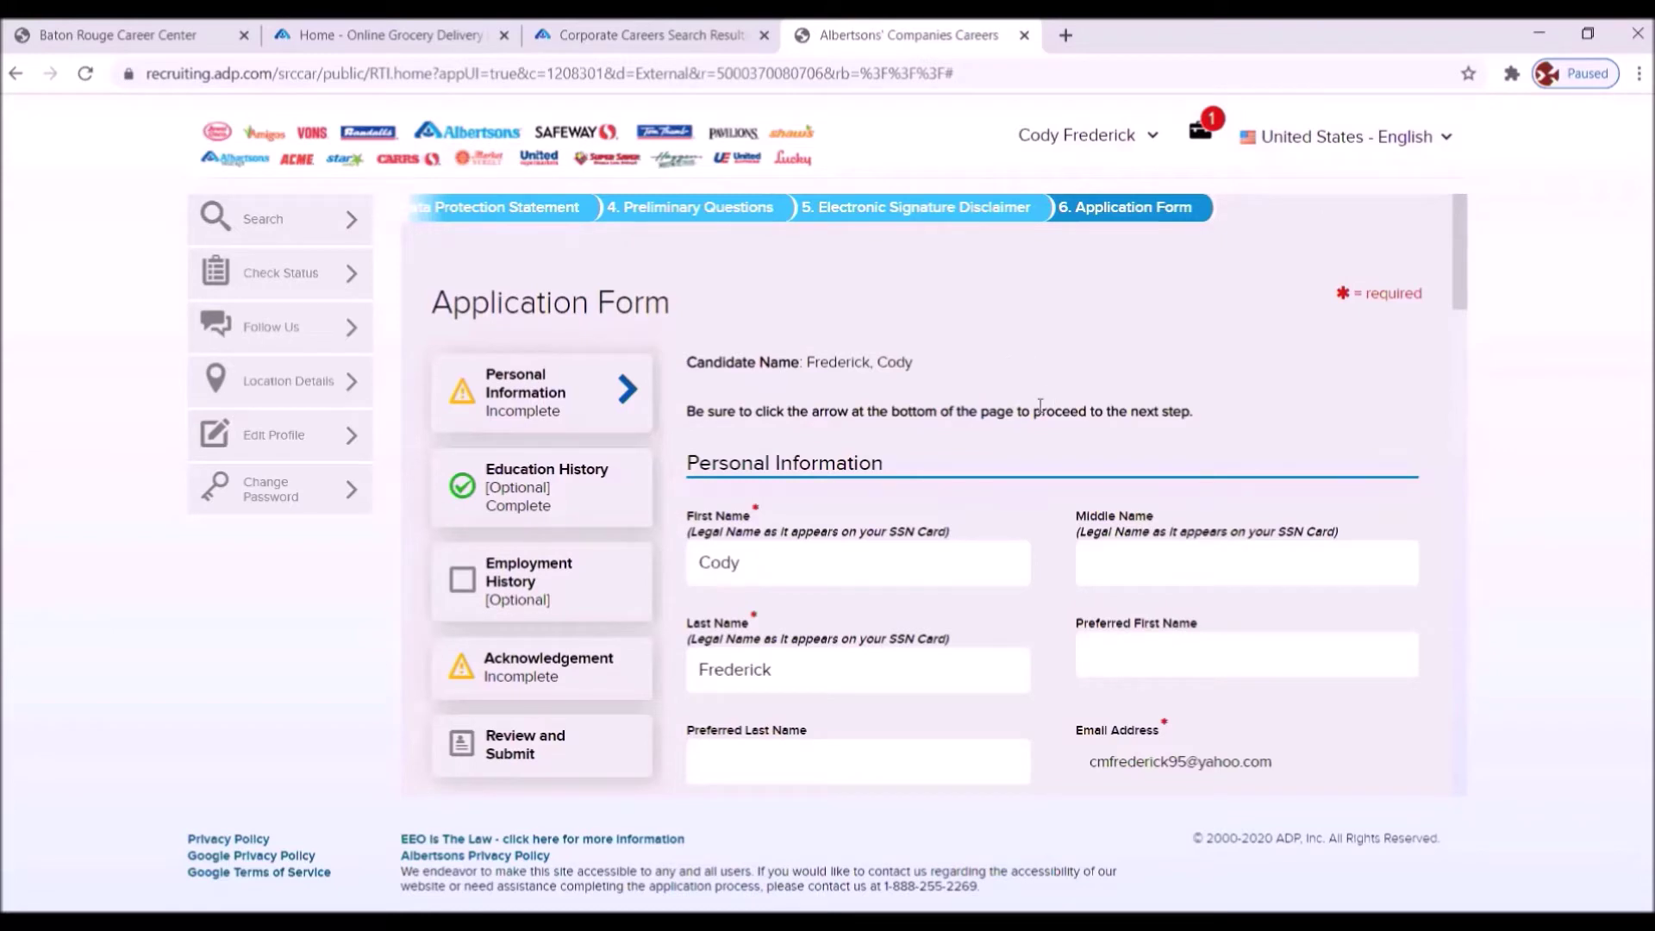
- Choose East Baton Rouge from the County dropdown on the Application Form
scroll(969, 491, down, 4)
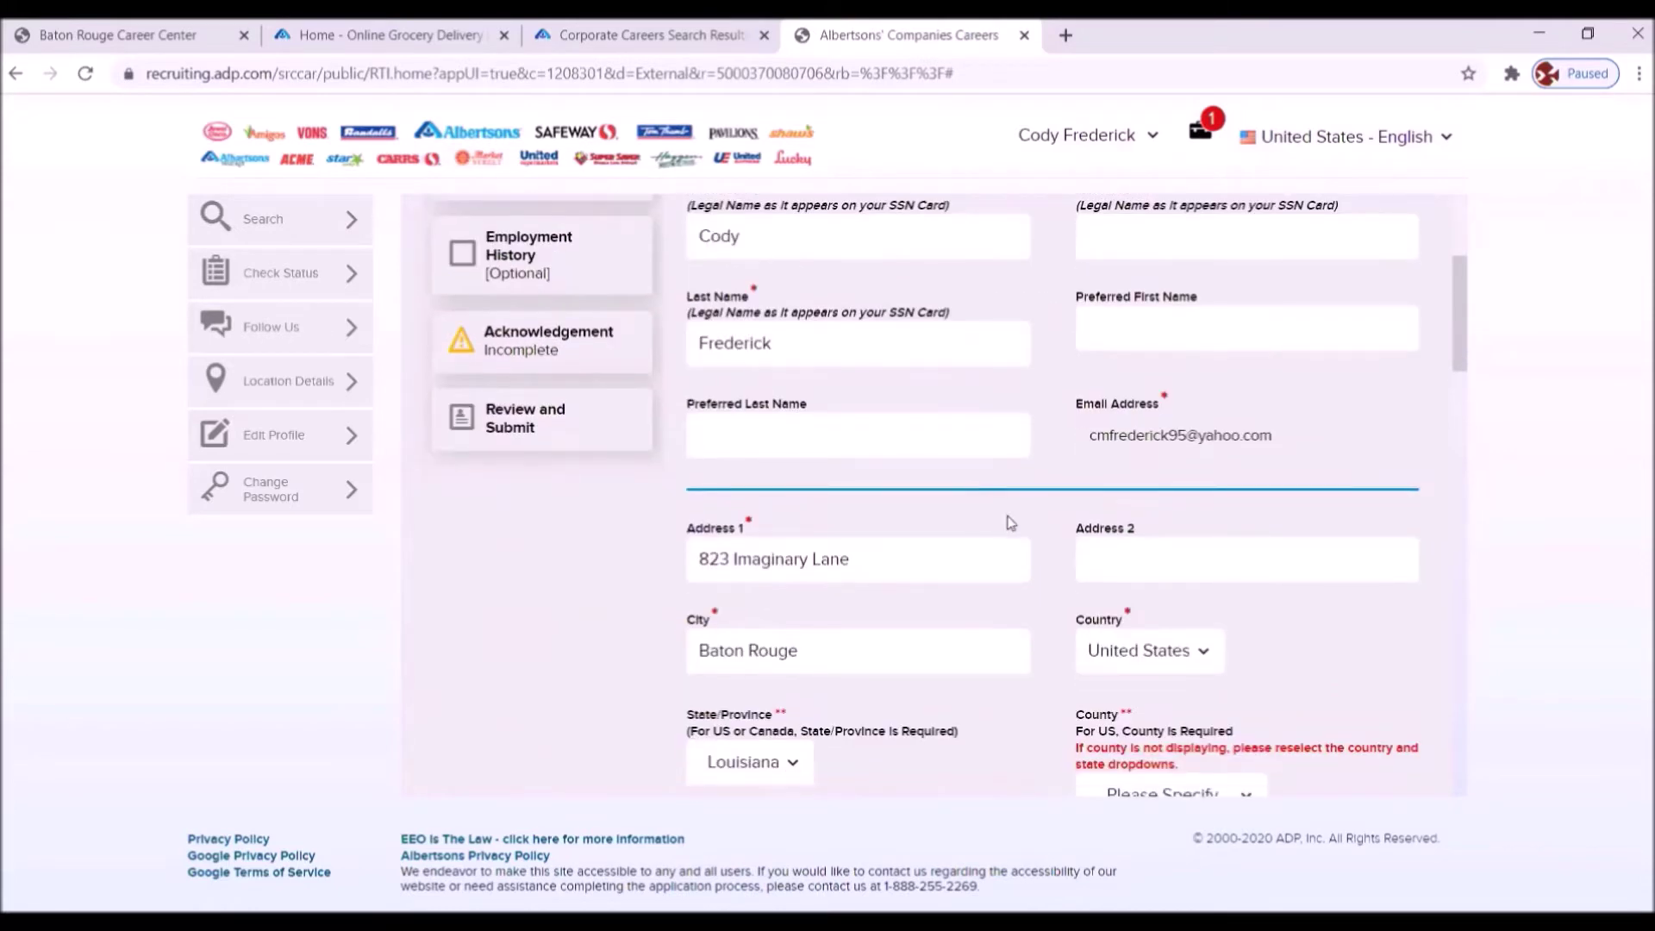
scroll(1009, 518, down, 3)
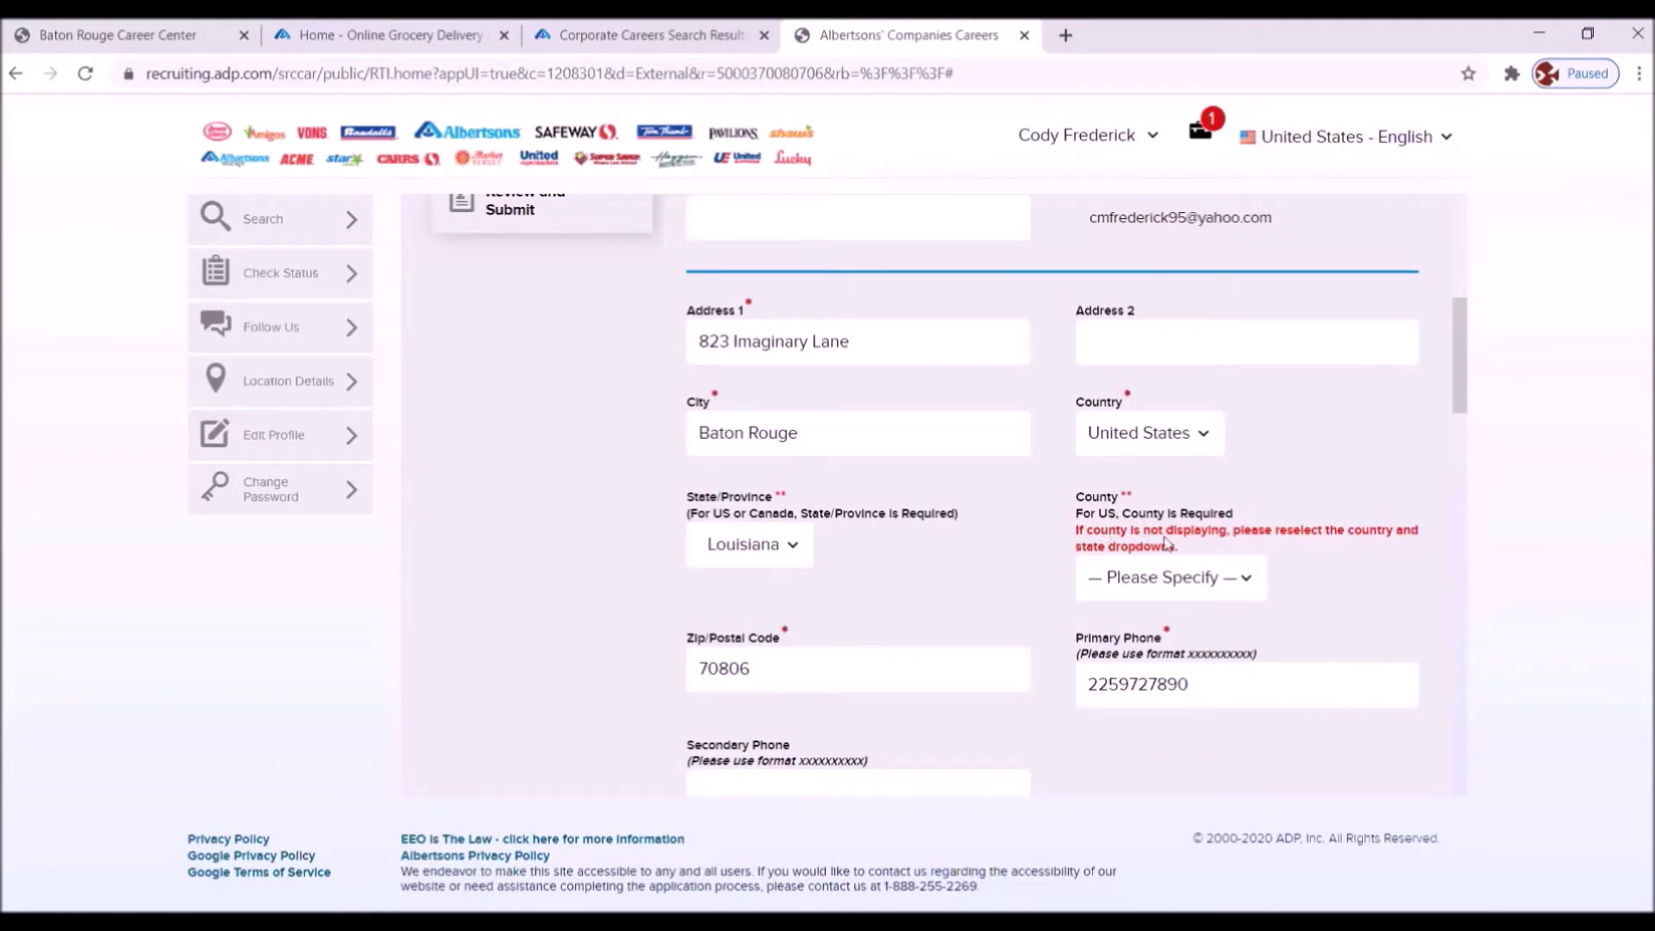
click(1246, 581)
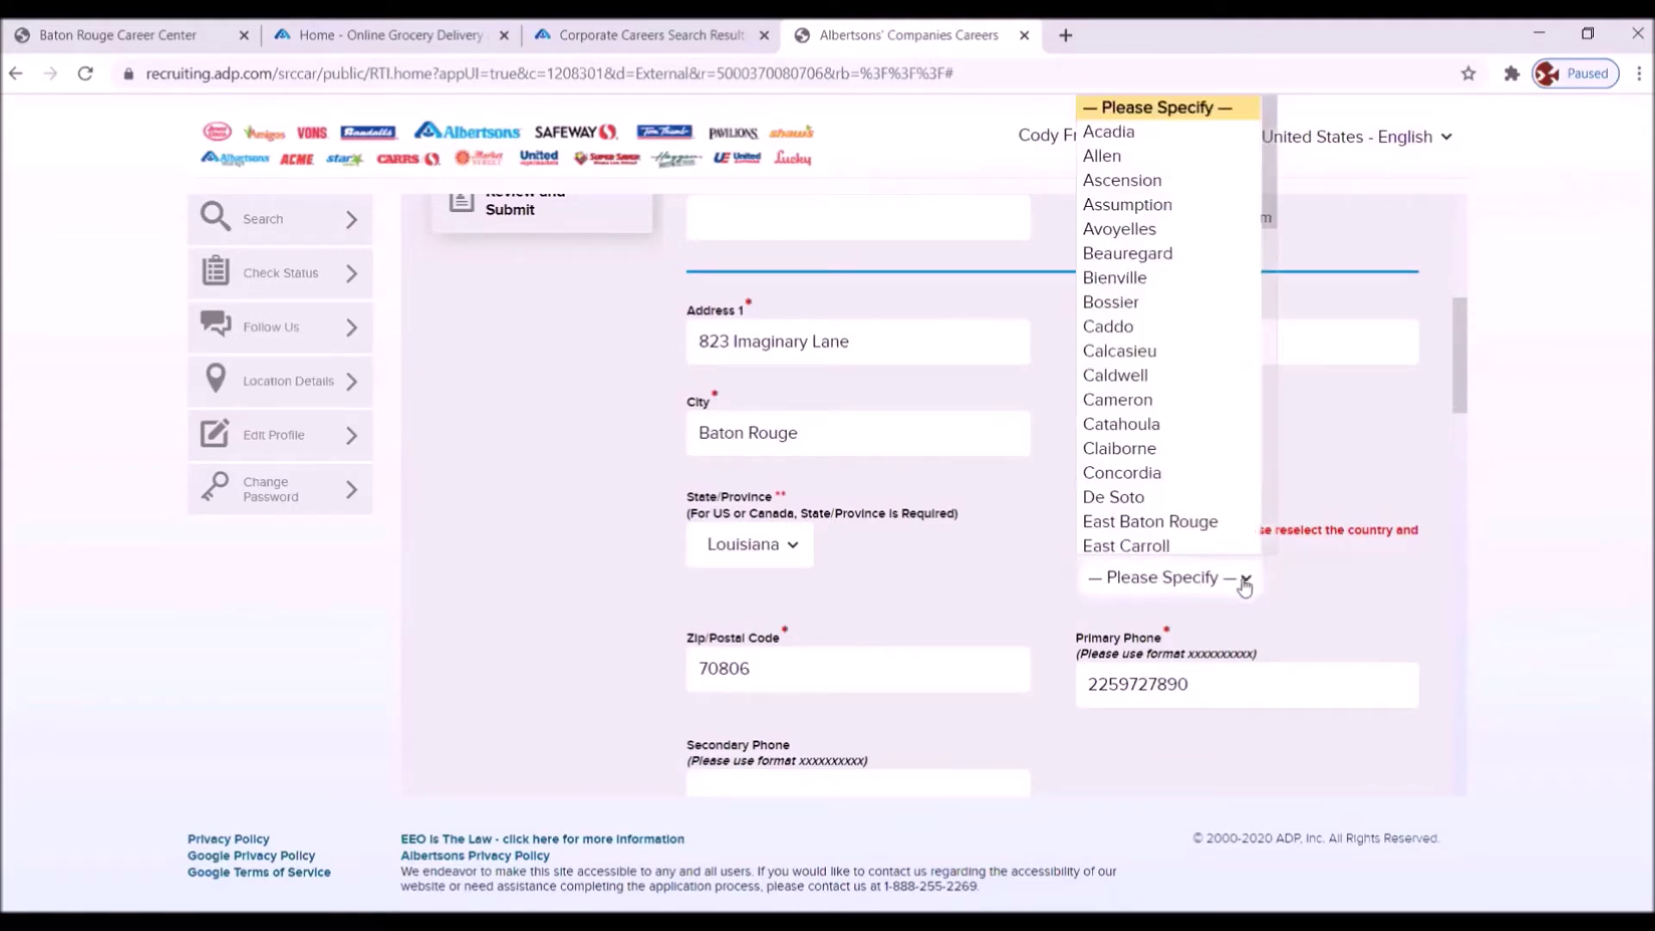
scroll(1238, 476, down, 5)
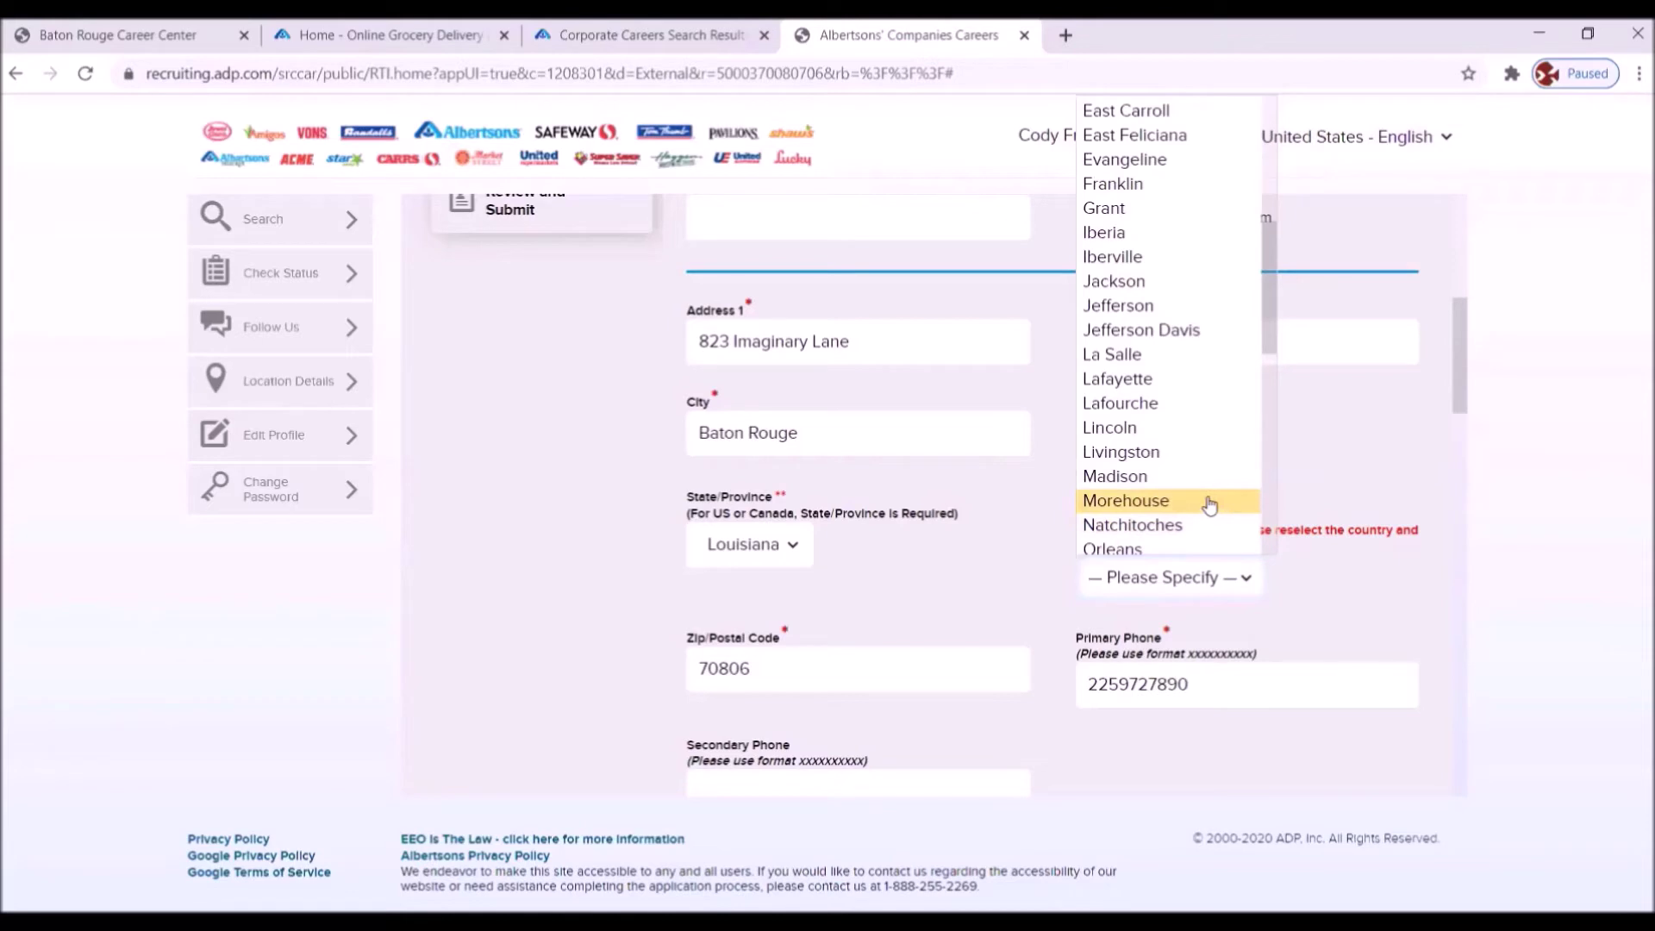
scroll(1194, 487, up, 3)
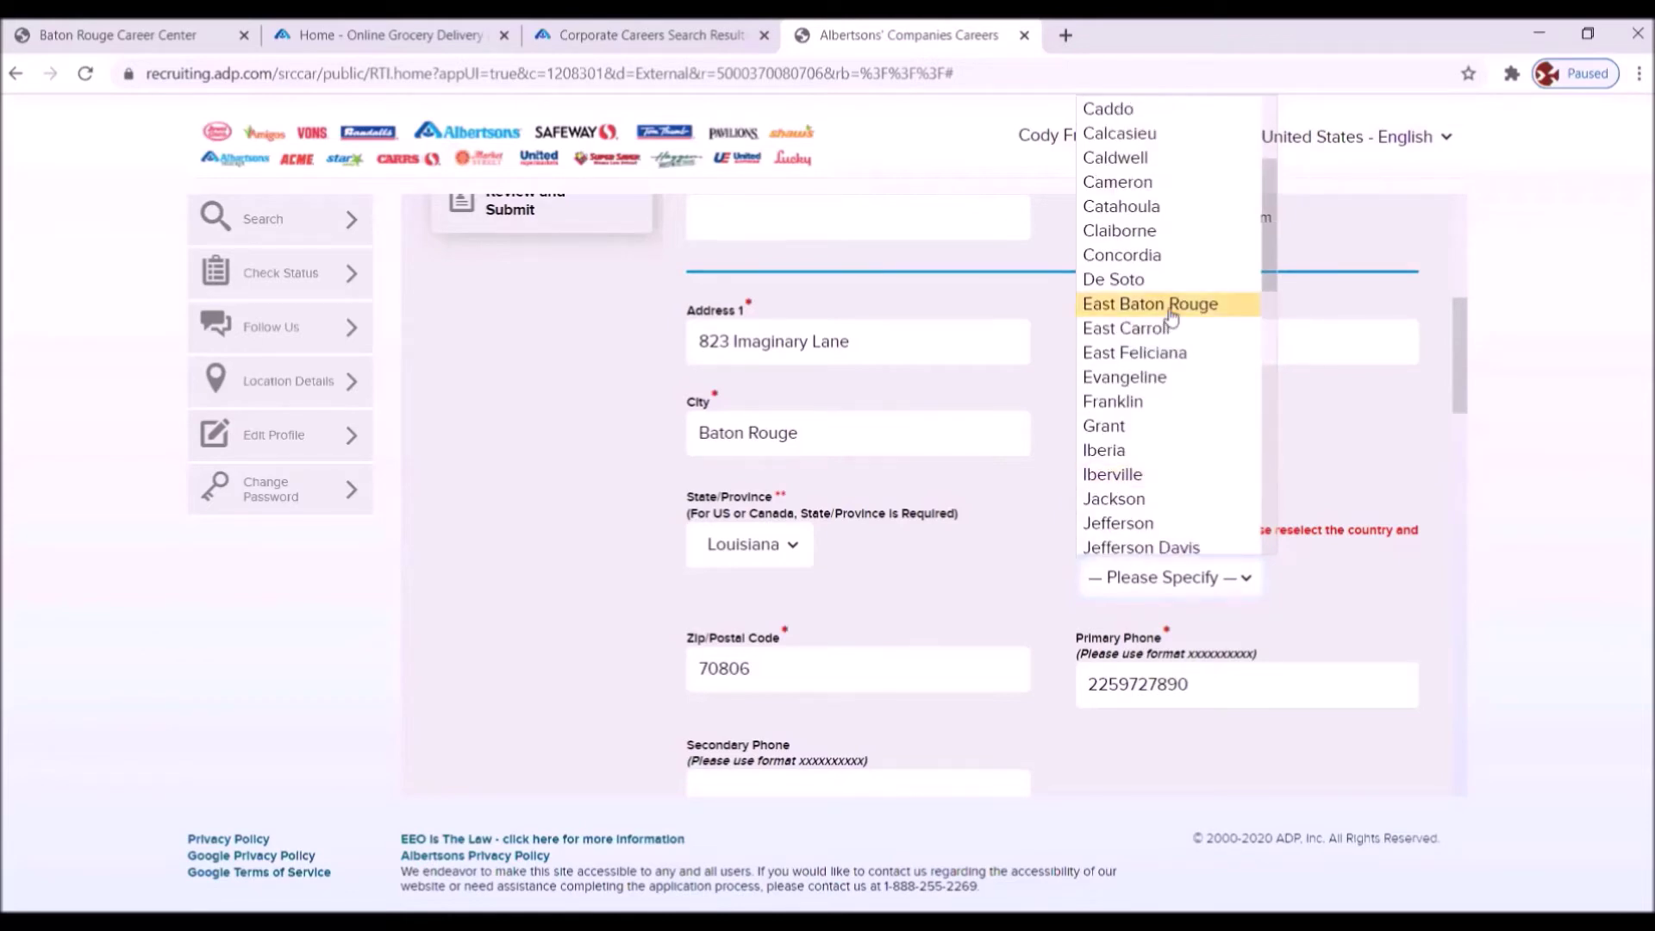
click(1172, 319)
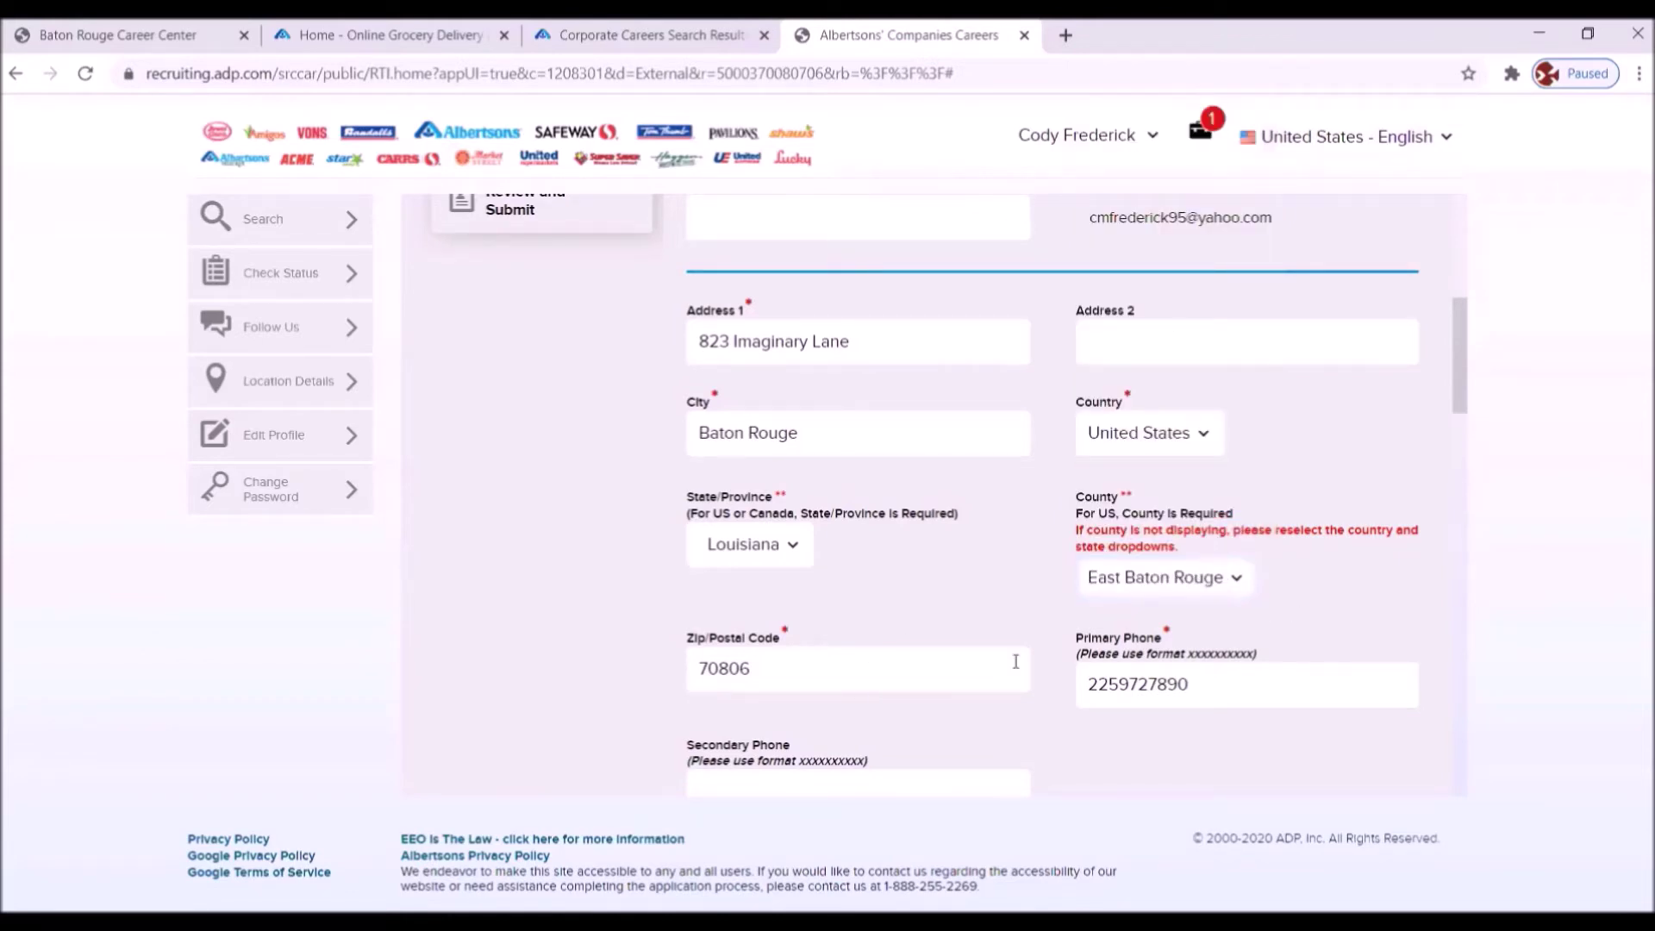
scroll(1016, 662, down, 5)
scroll(969, 680, down, 3)
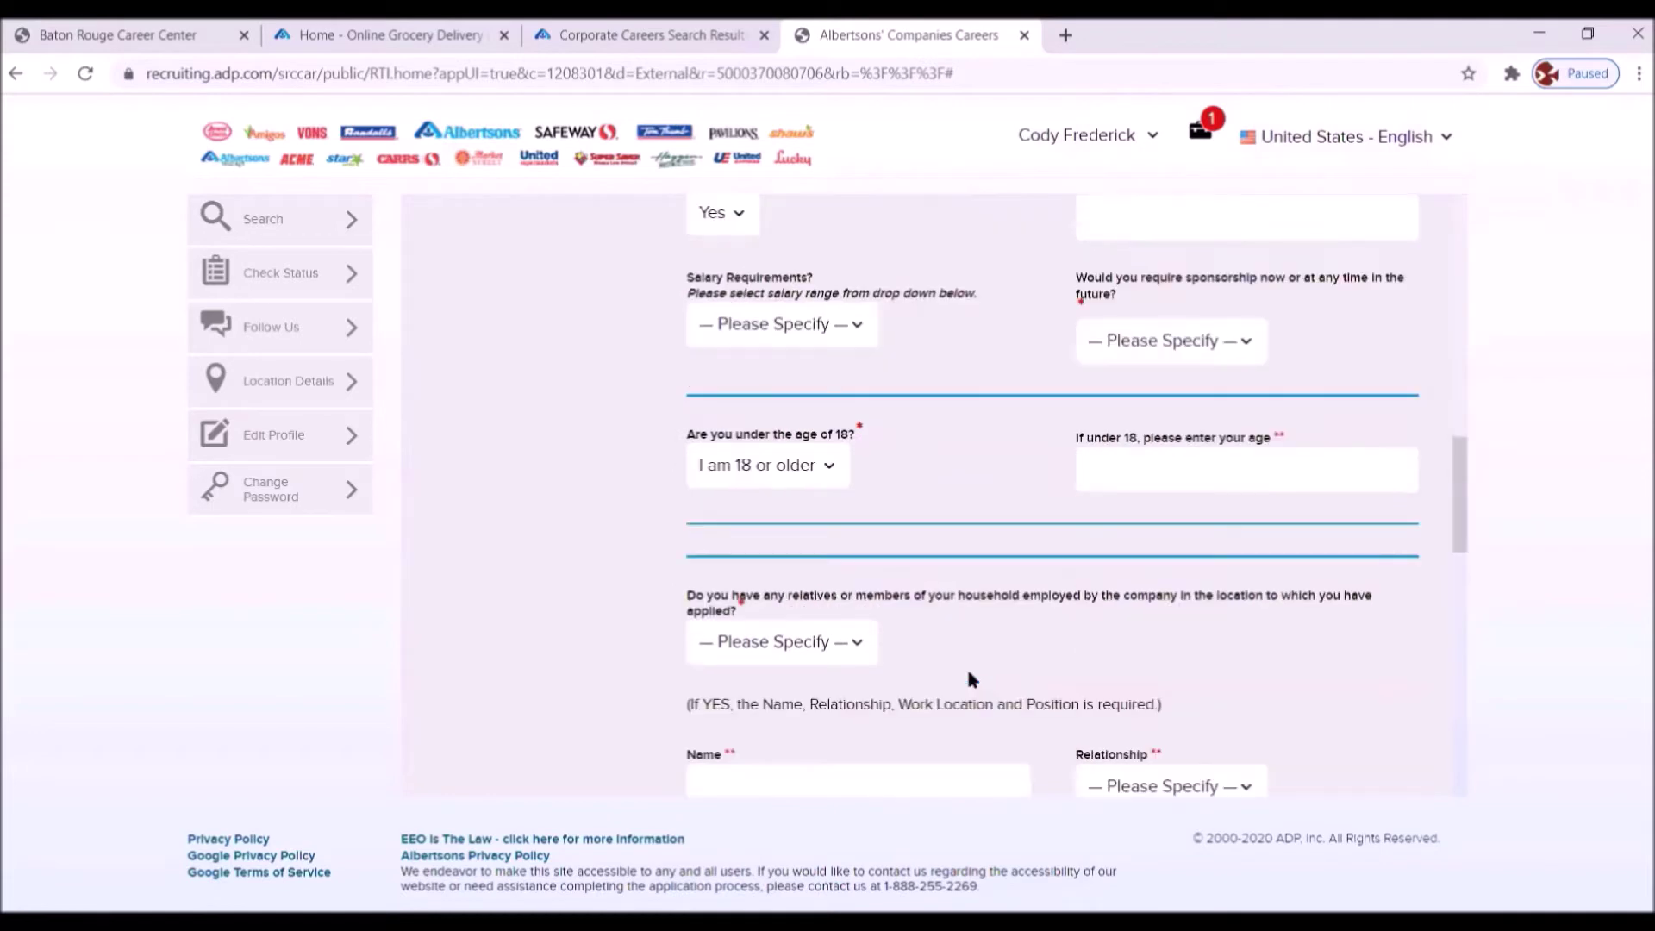
scroll(957, 672, down, 2)
scroll(931, 650, down, 4)
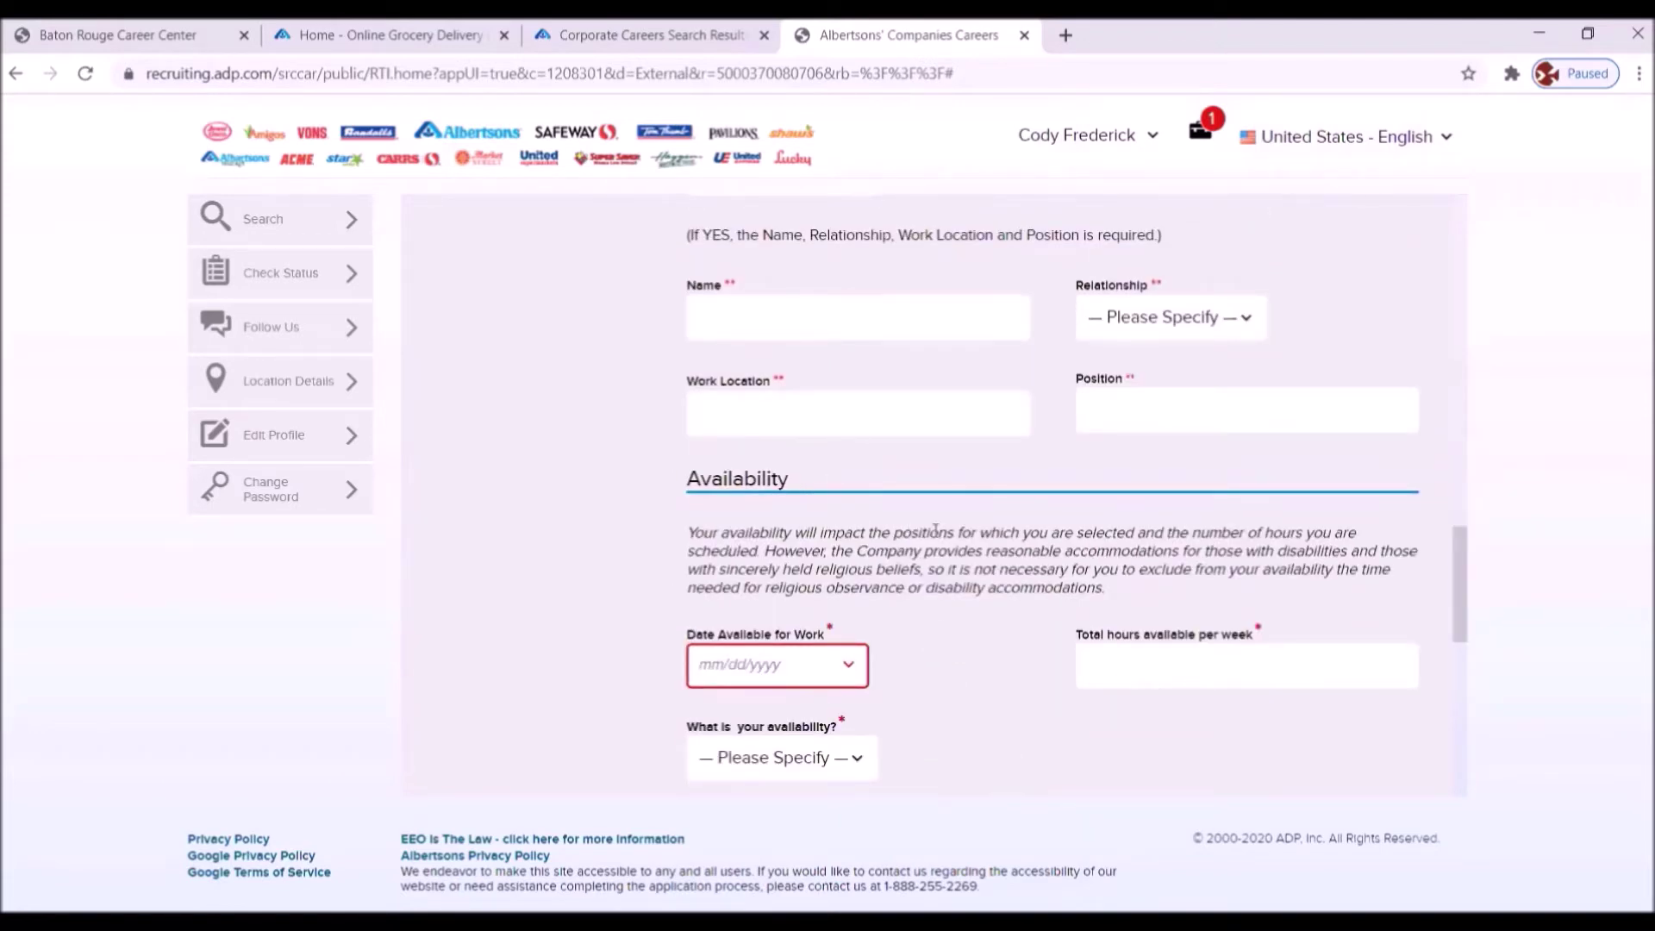
scroll(931, 573, up, 7)
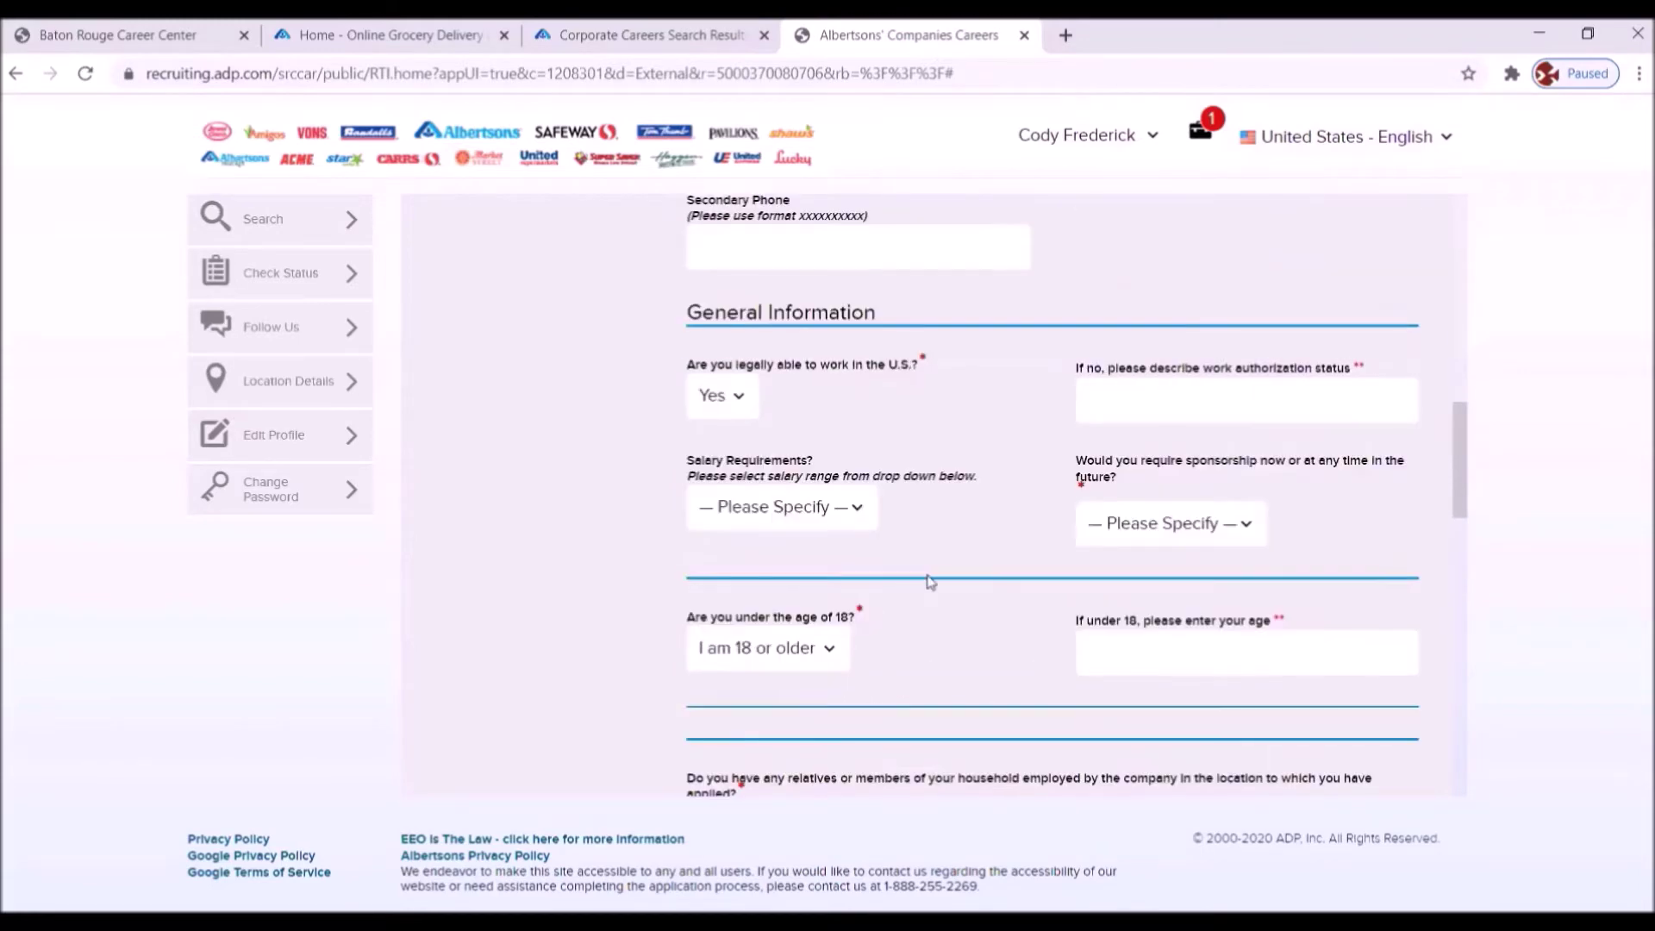
scroll(929, 582, up, 8)
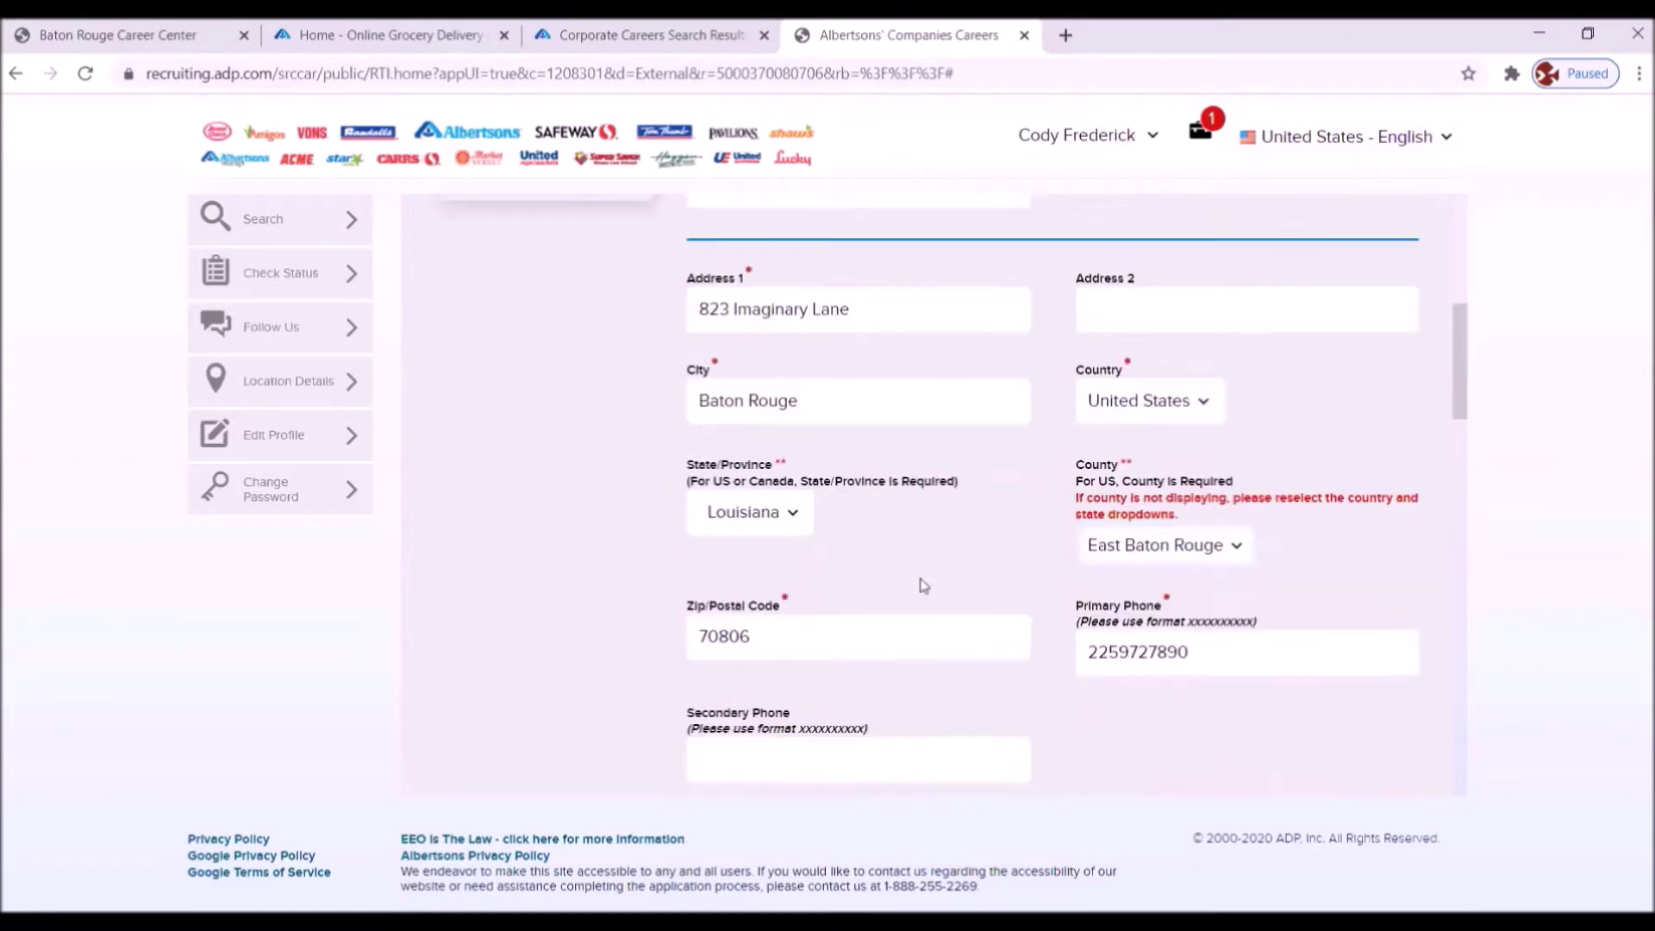
scroll(919, 573, up, 3)
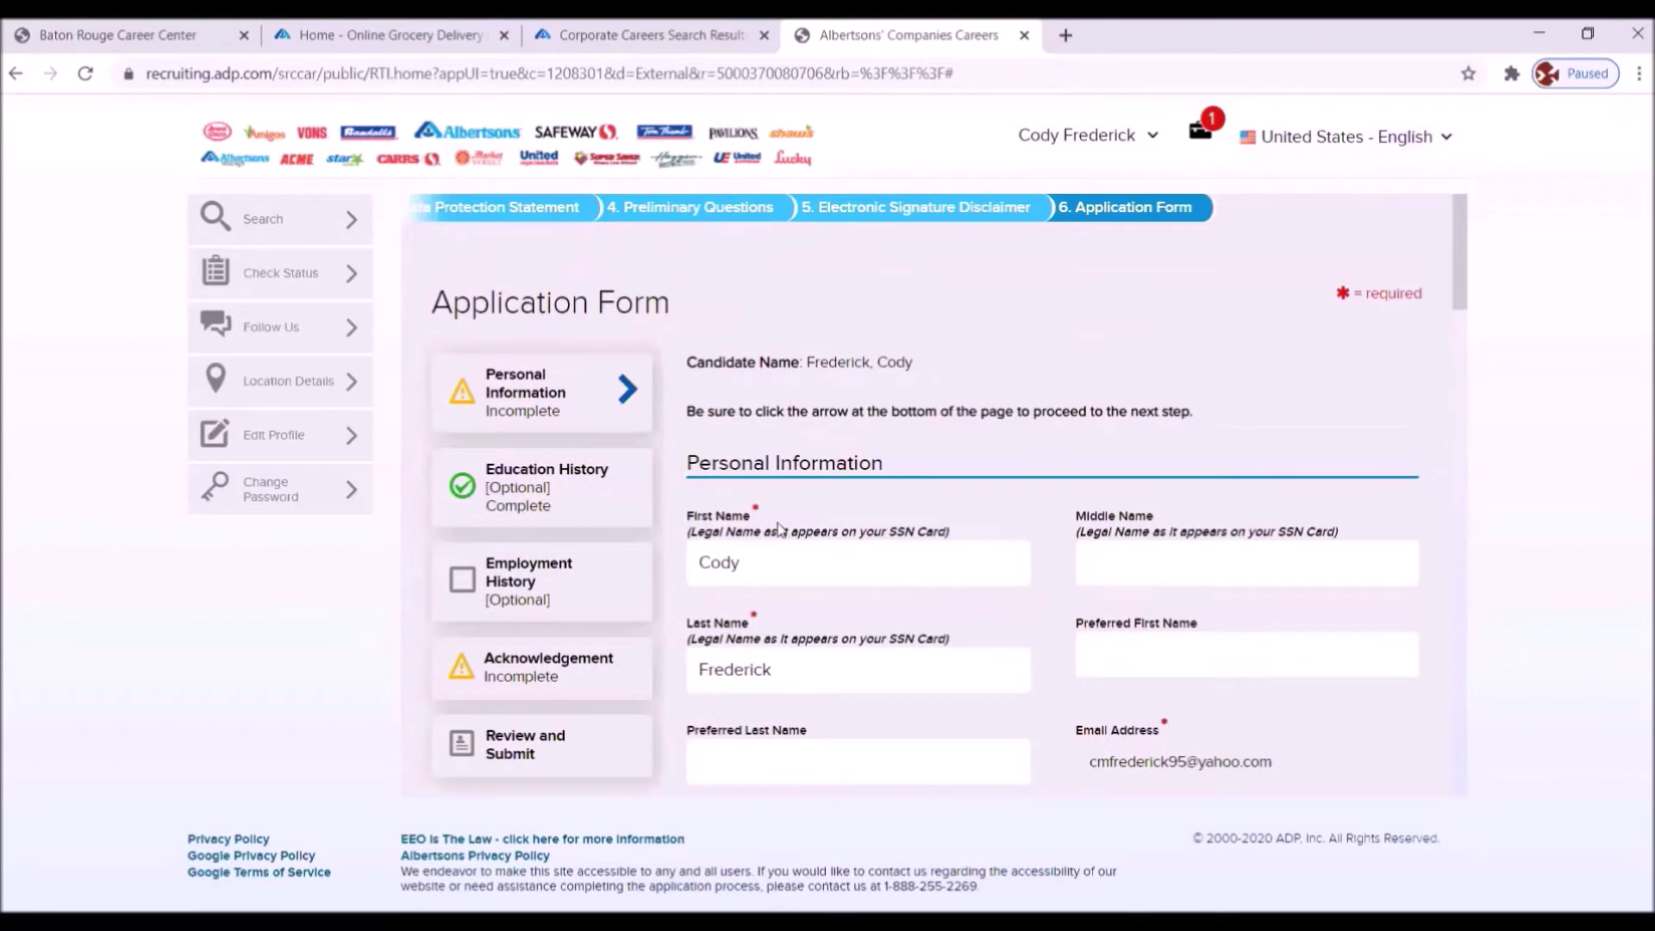
scroll(783, 599, down, 6)
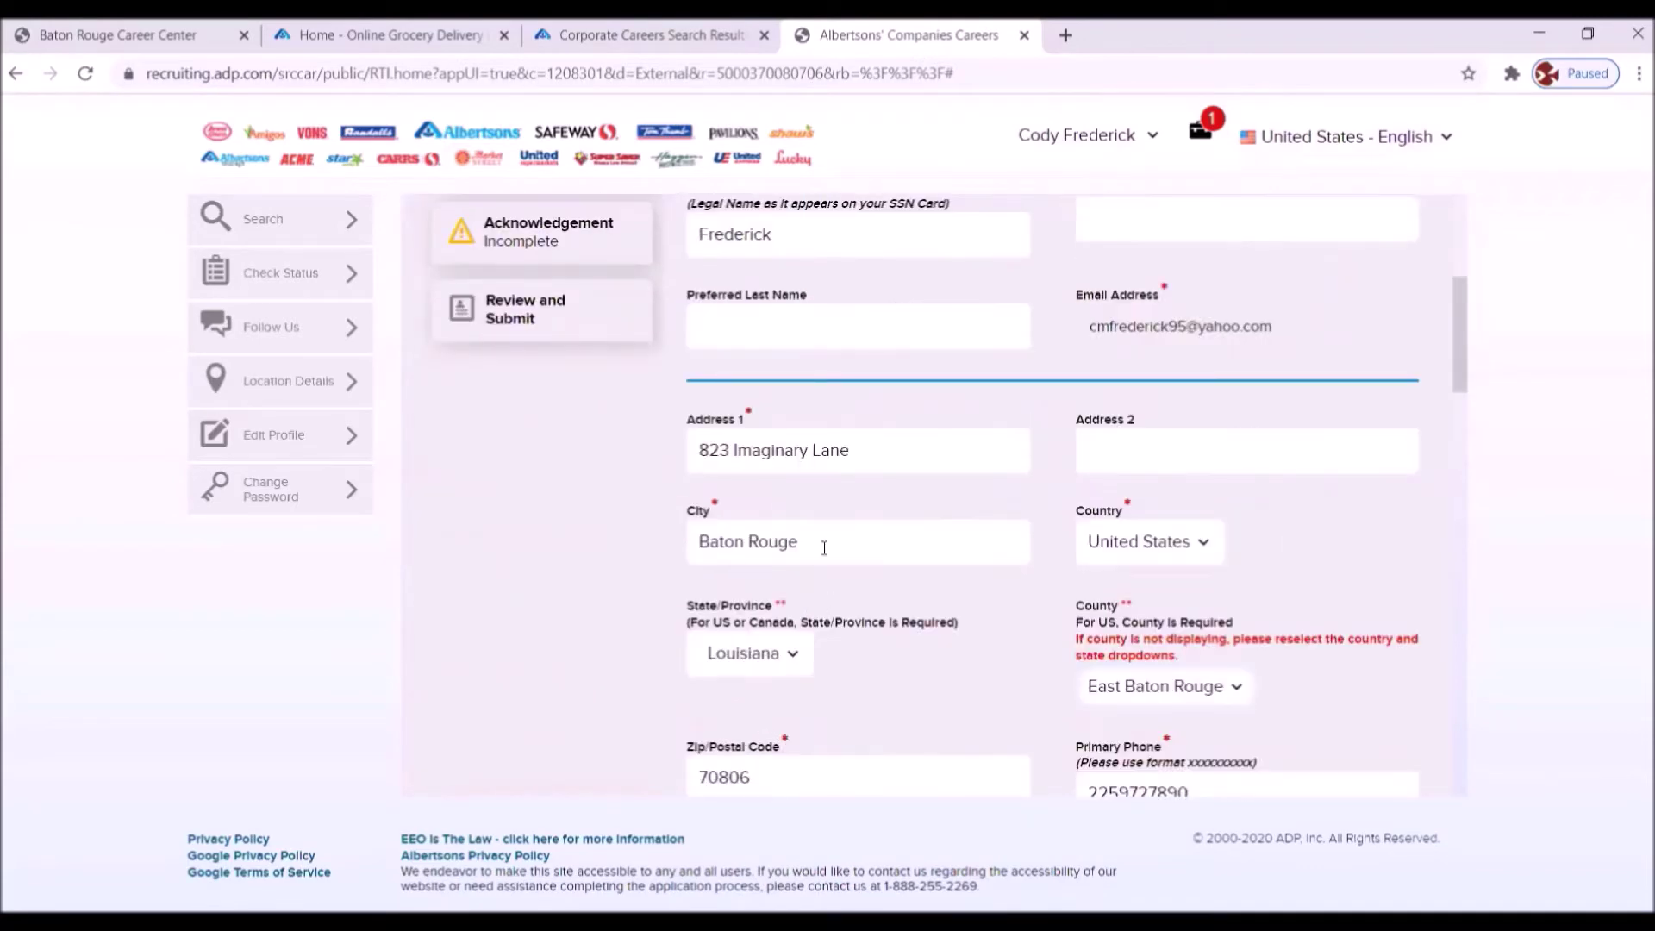
scroll(824, 540, down, 2)
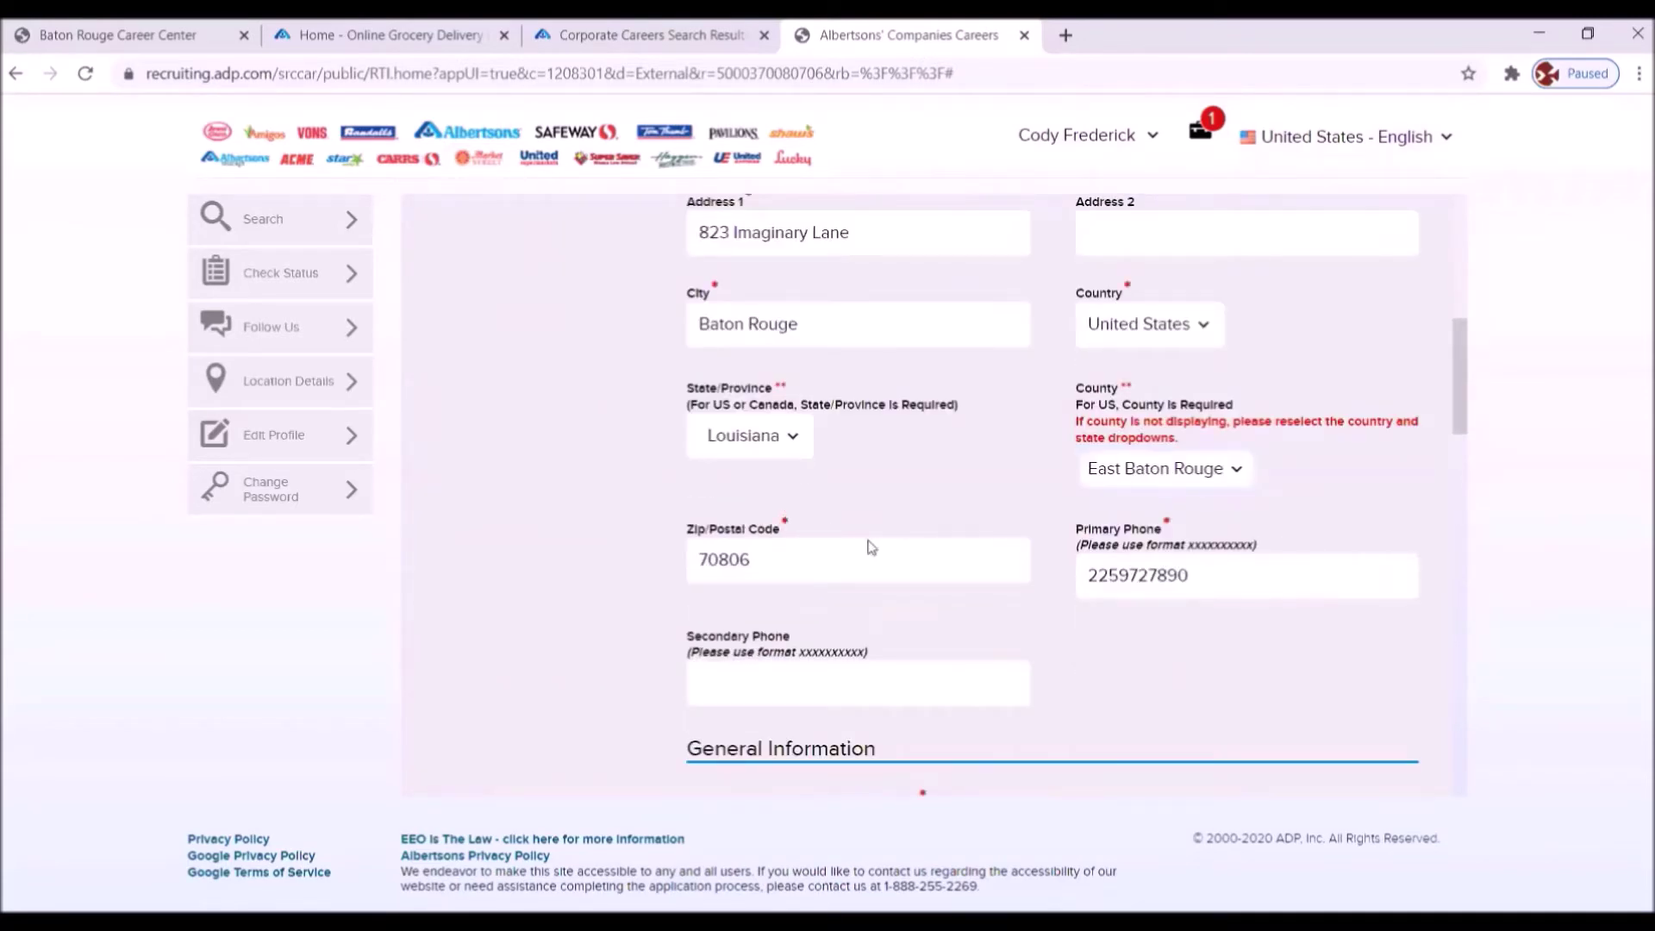
scroll(874, 553, down, 4)
scroll(874, 556, up, 4)
scroll(874, 557, down, 6)
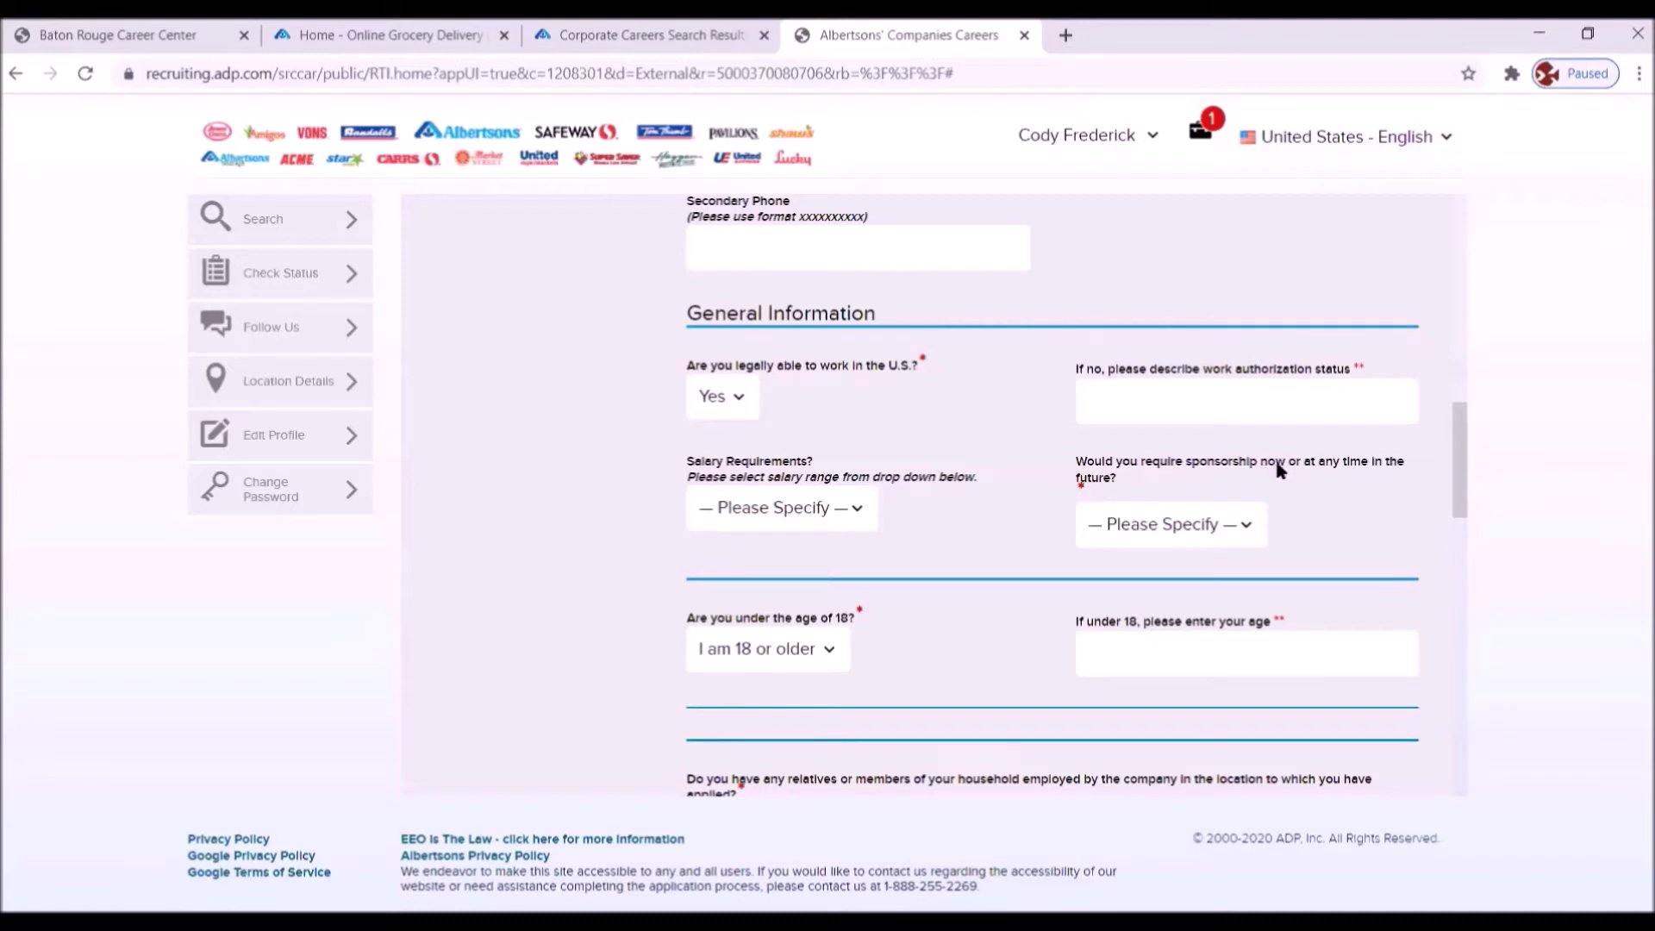
- Choose No in the sponsorship 'Please Specify' dropdown
click(1244, 524)
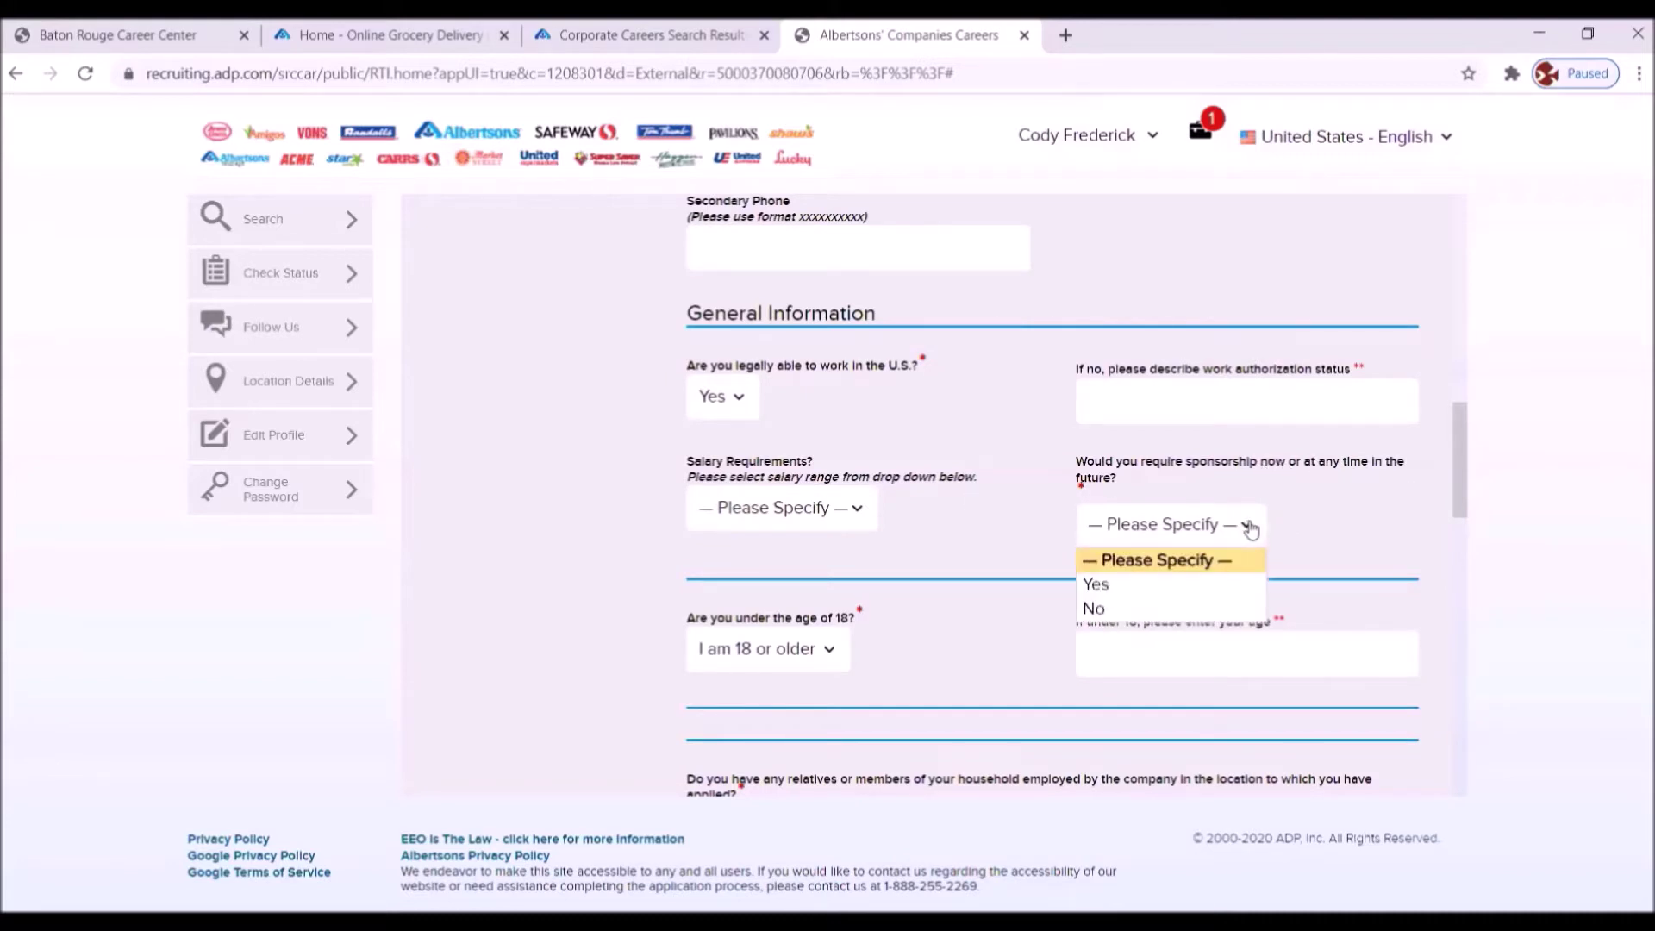
click(1095, 608)
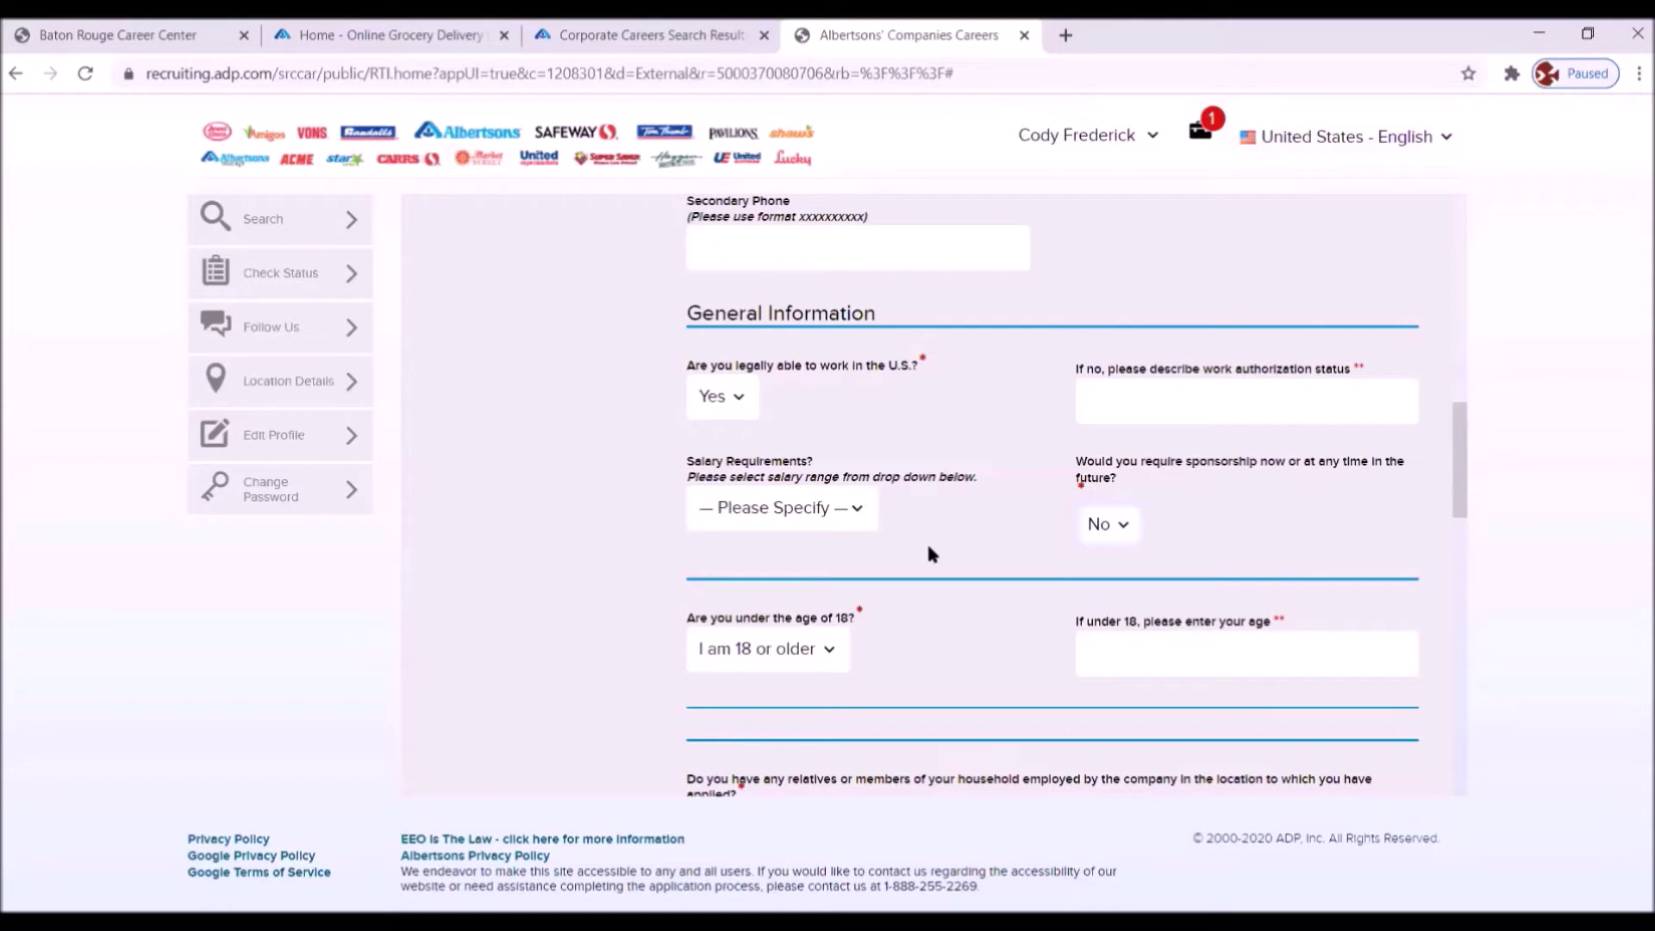
scroll(927, 539, down, 4)
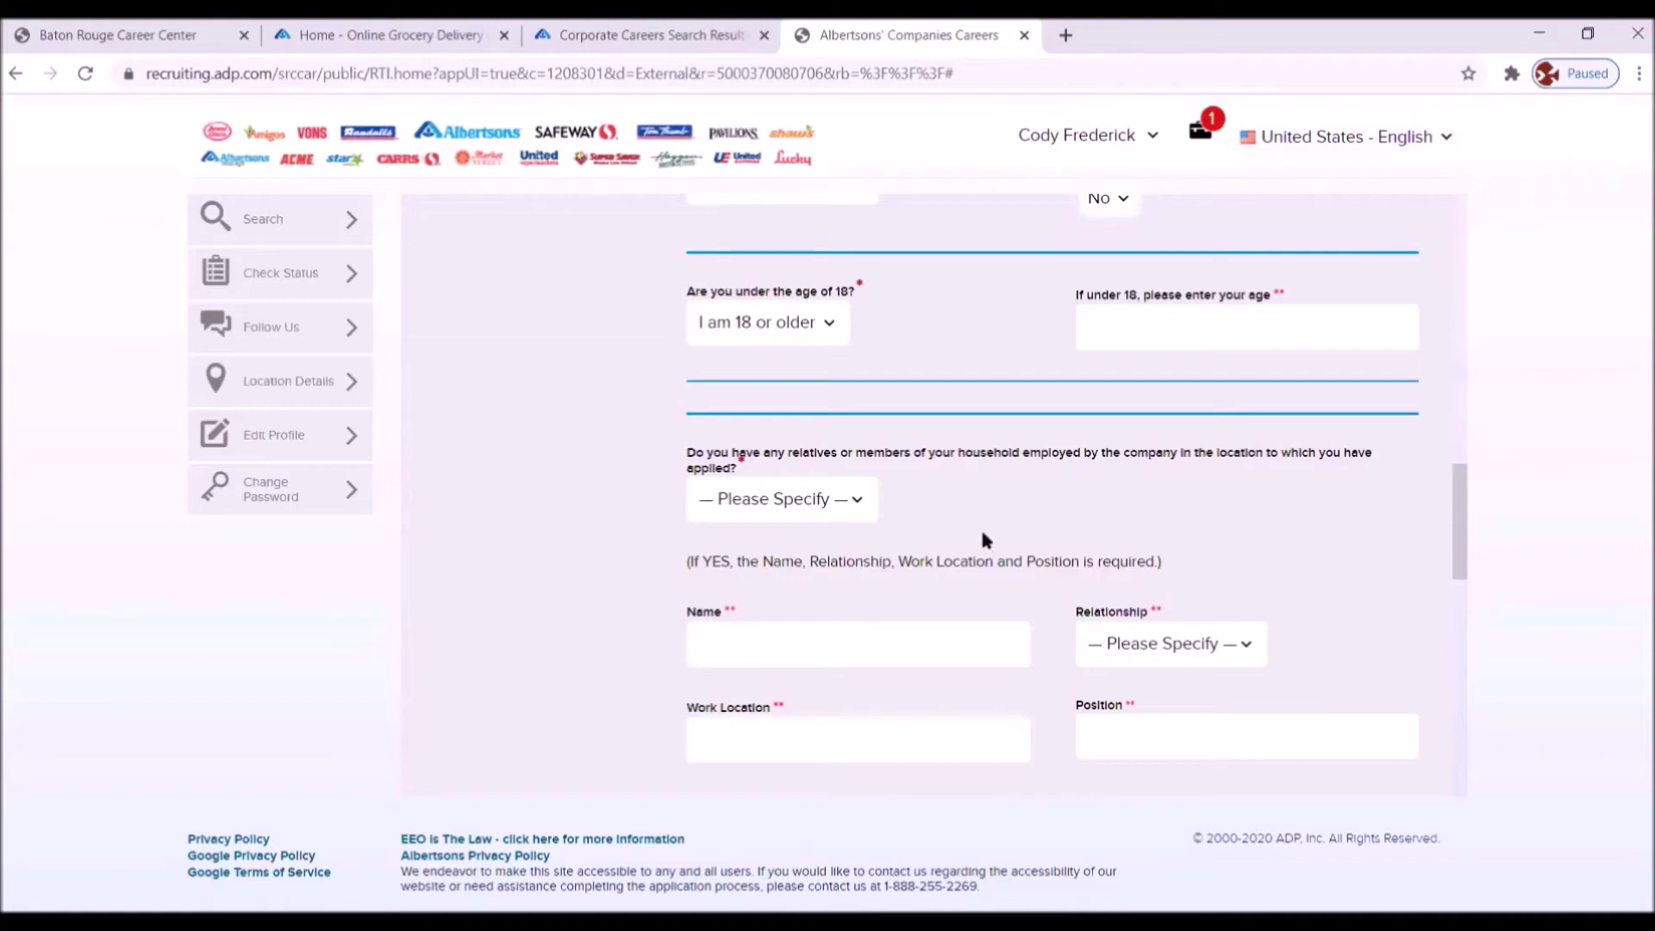
- Choose No in the dropdown for relatives or household members employed at the location
click(860, 499)
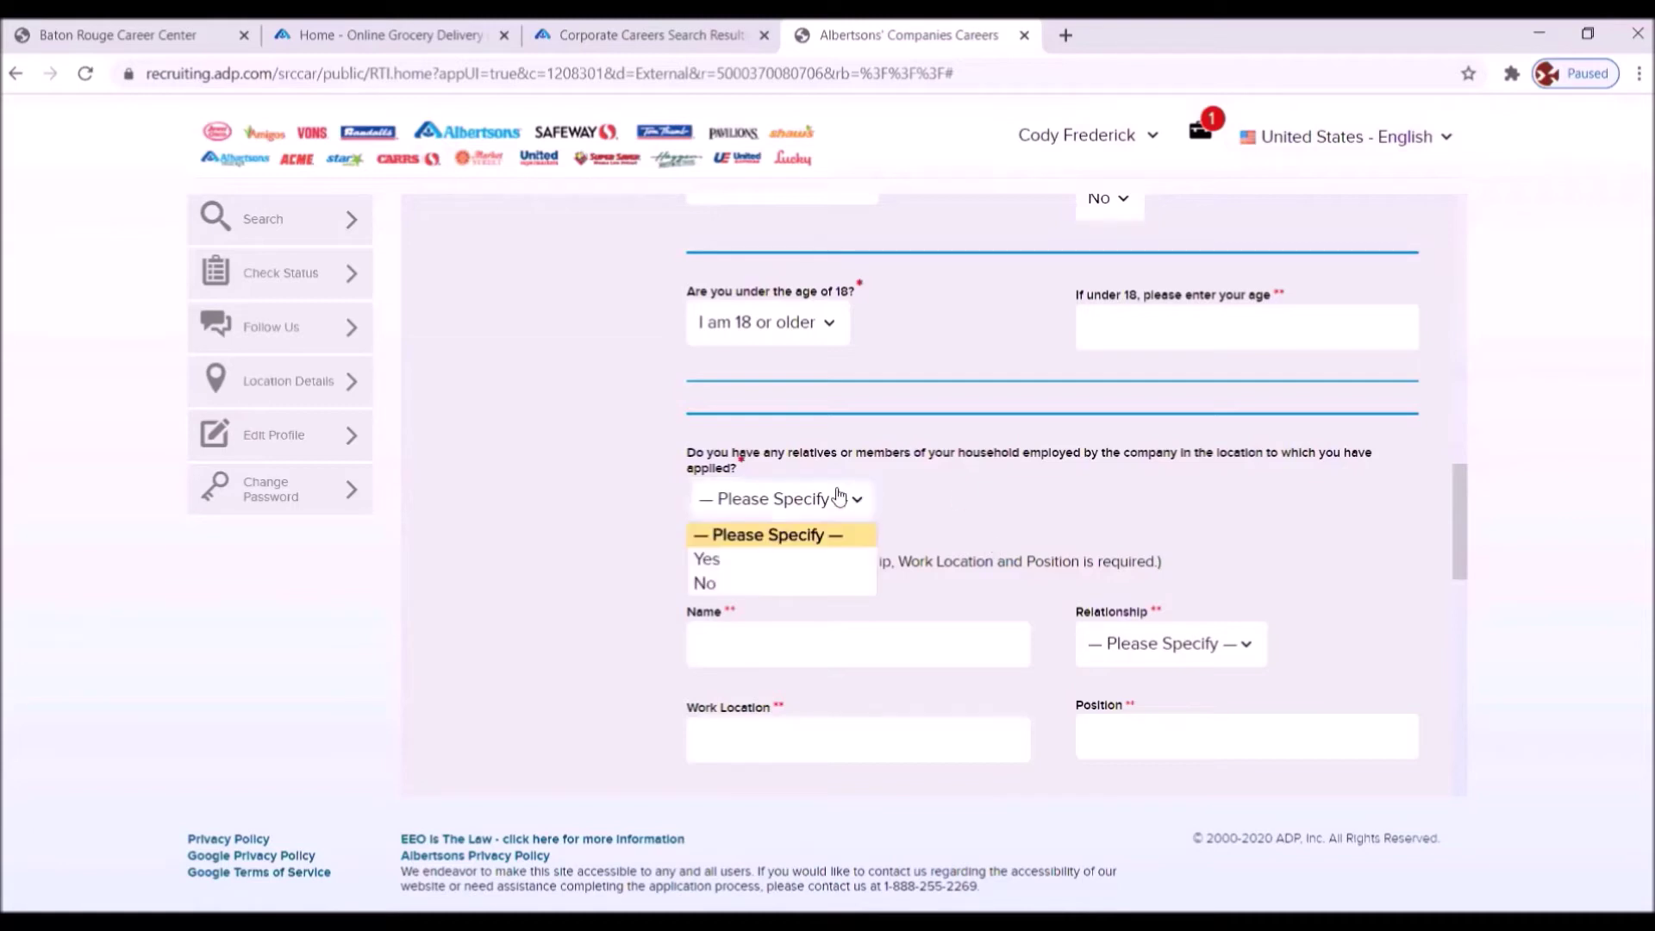
click(734, 590)
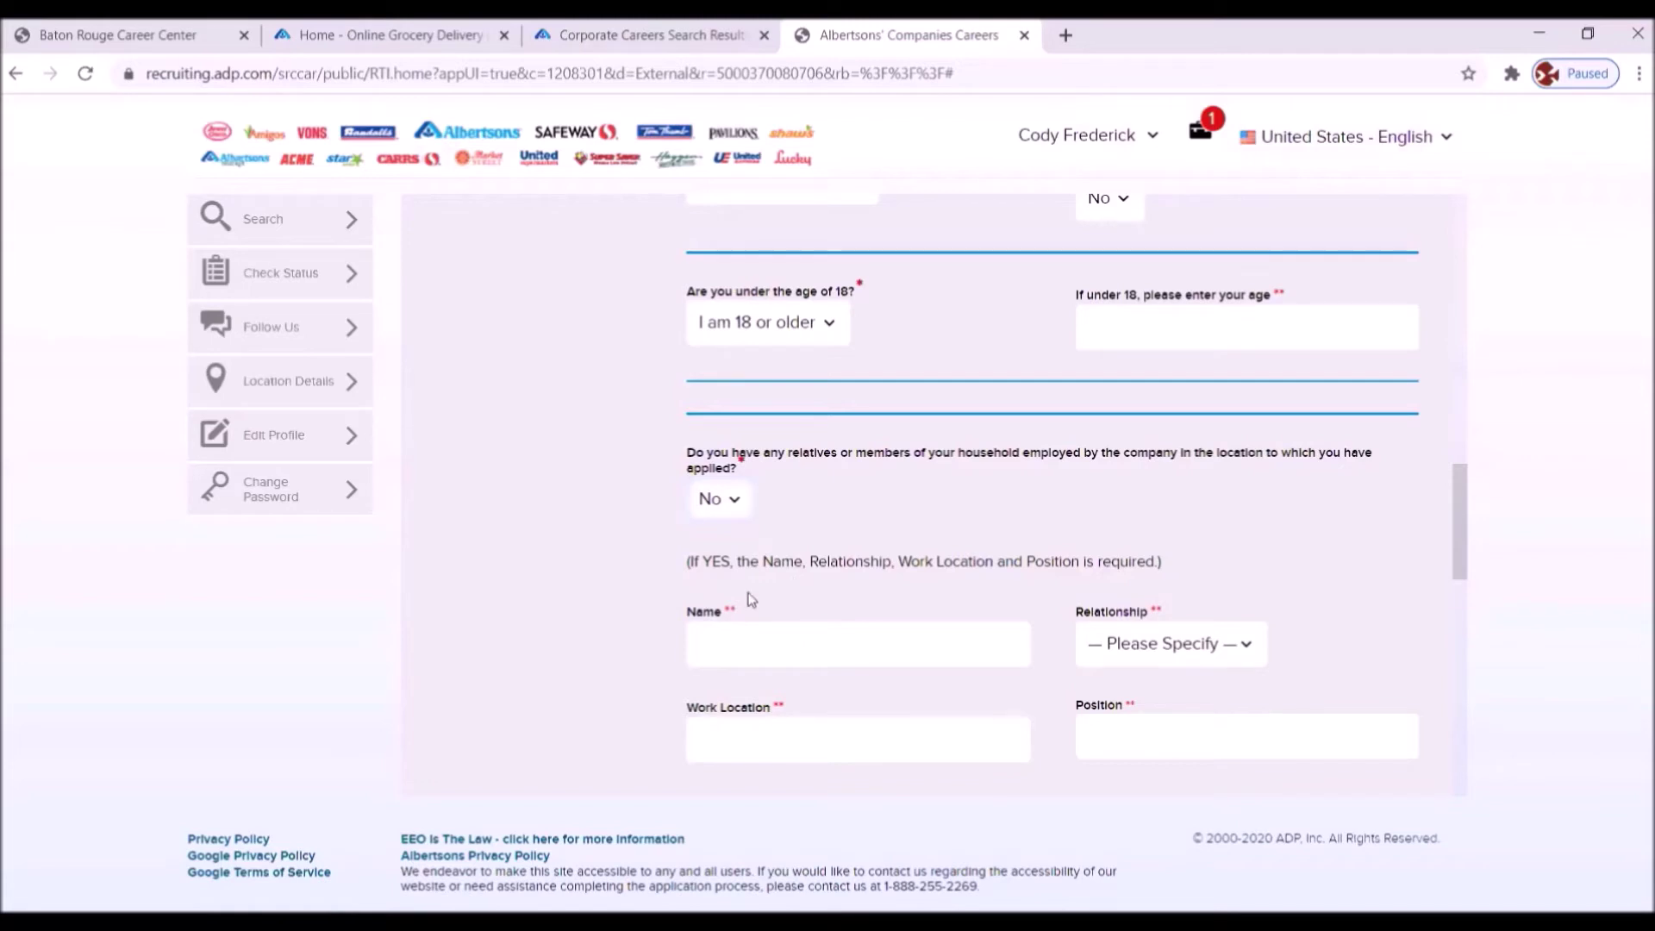
scroll(1130, 673, down, 3)
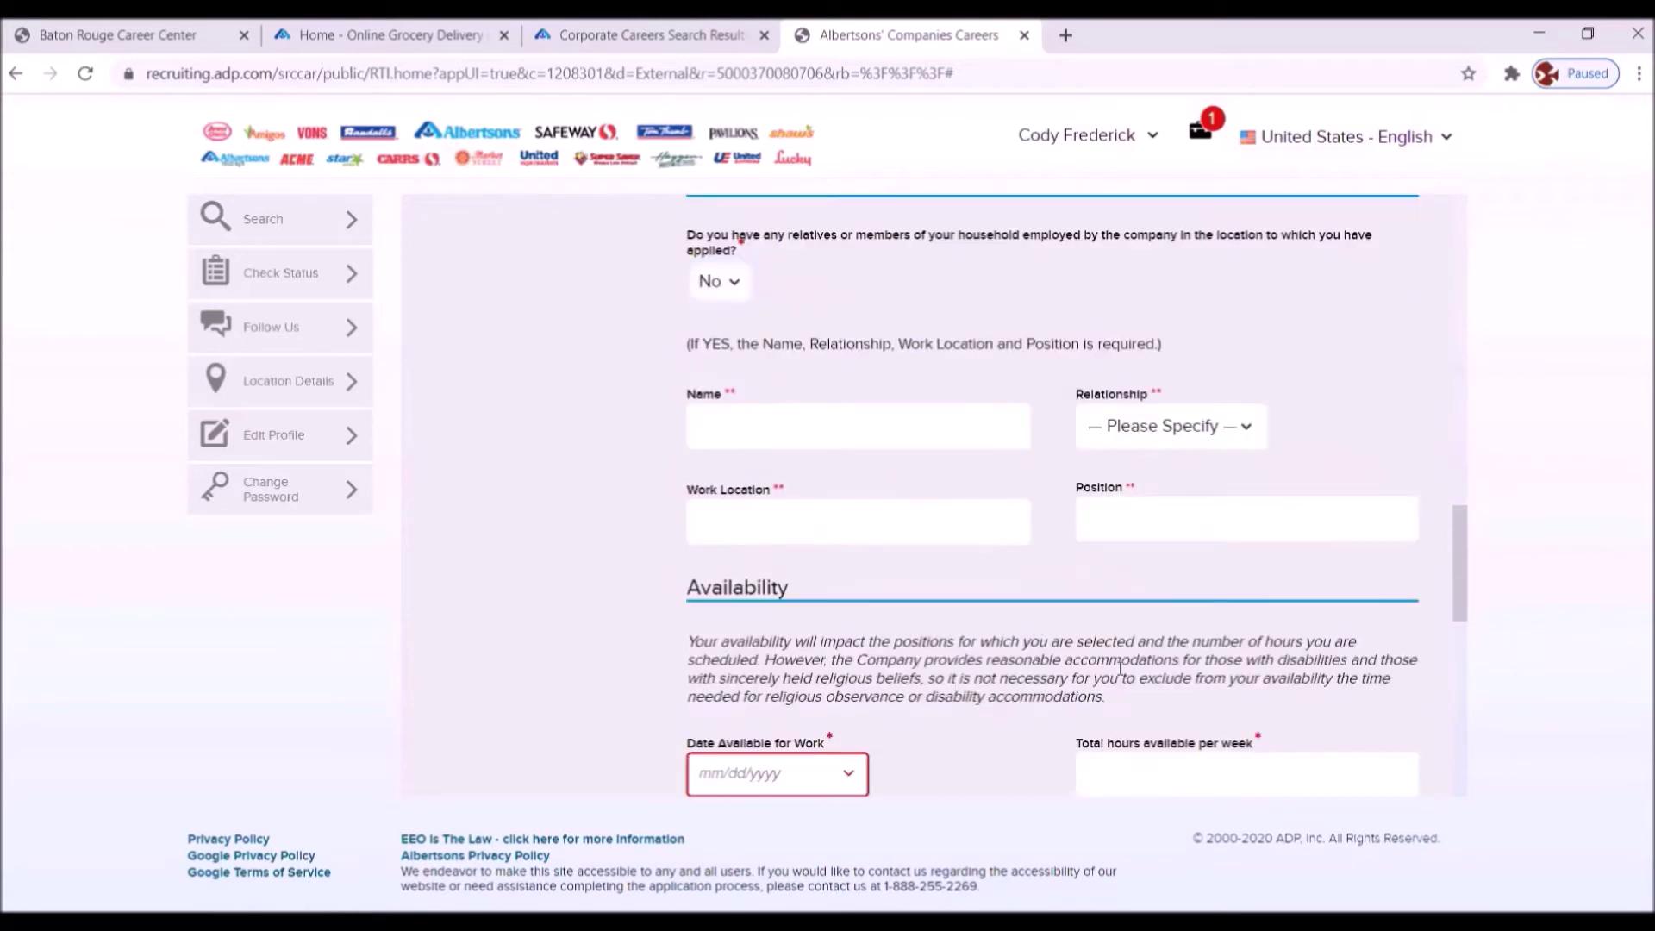
- Set availability to a 08/08/2020 start date, 40 hours per week, and Anytime
scroll(1020, 592, down, 2)
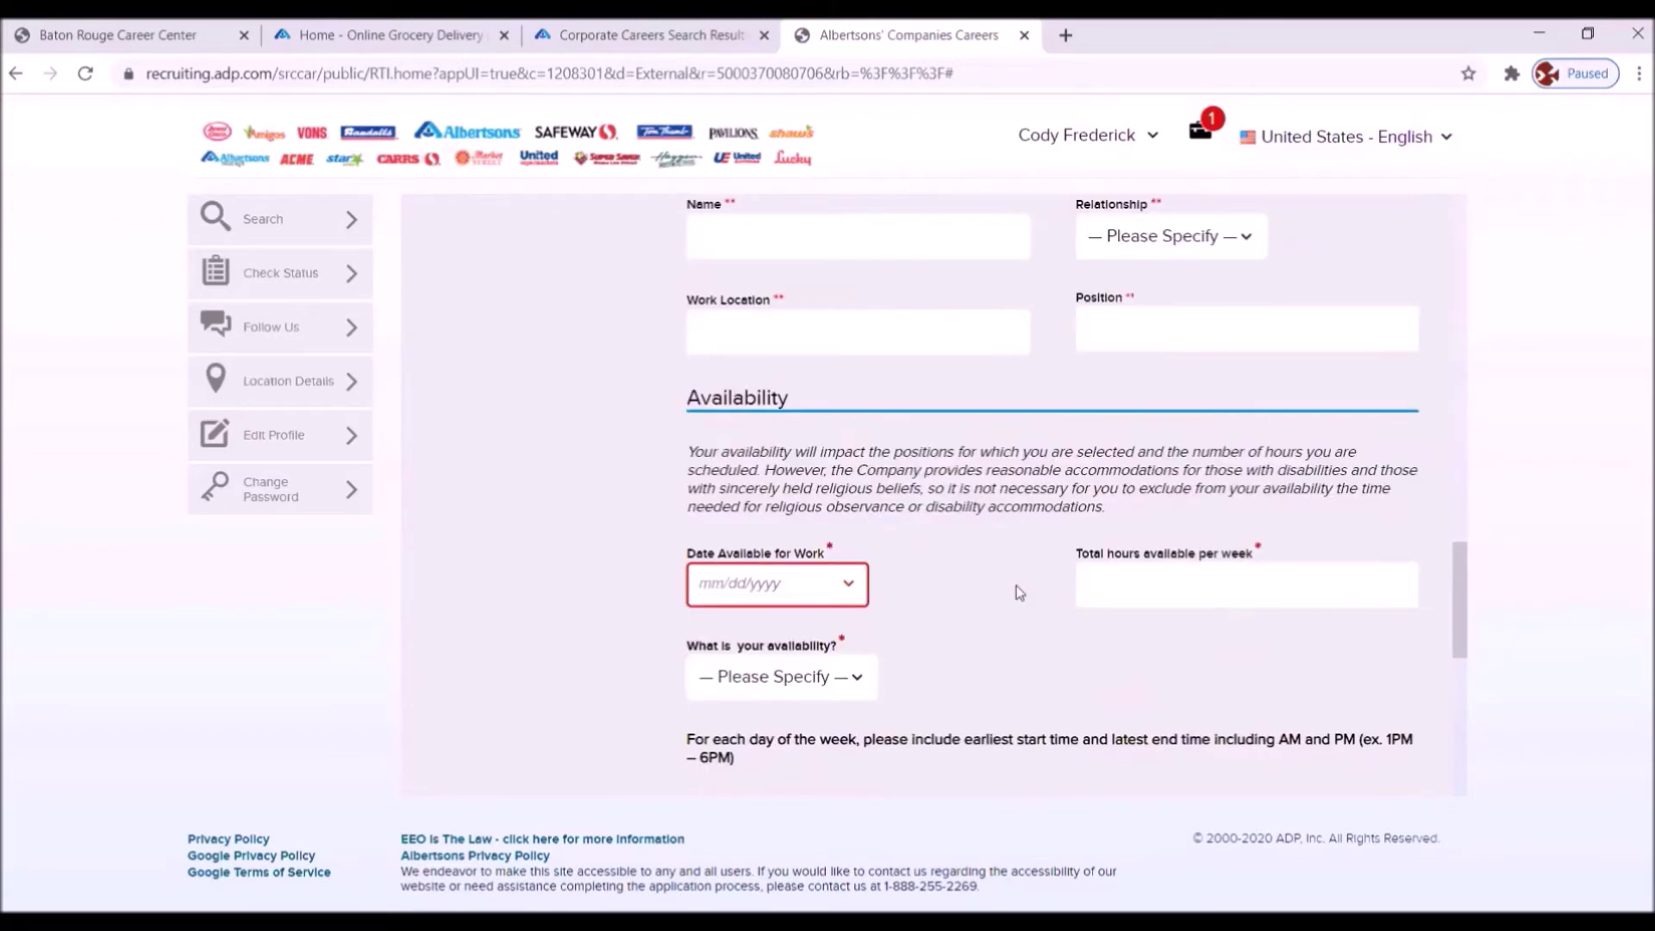
scroll(1020, 593, down, 2)
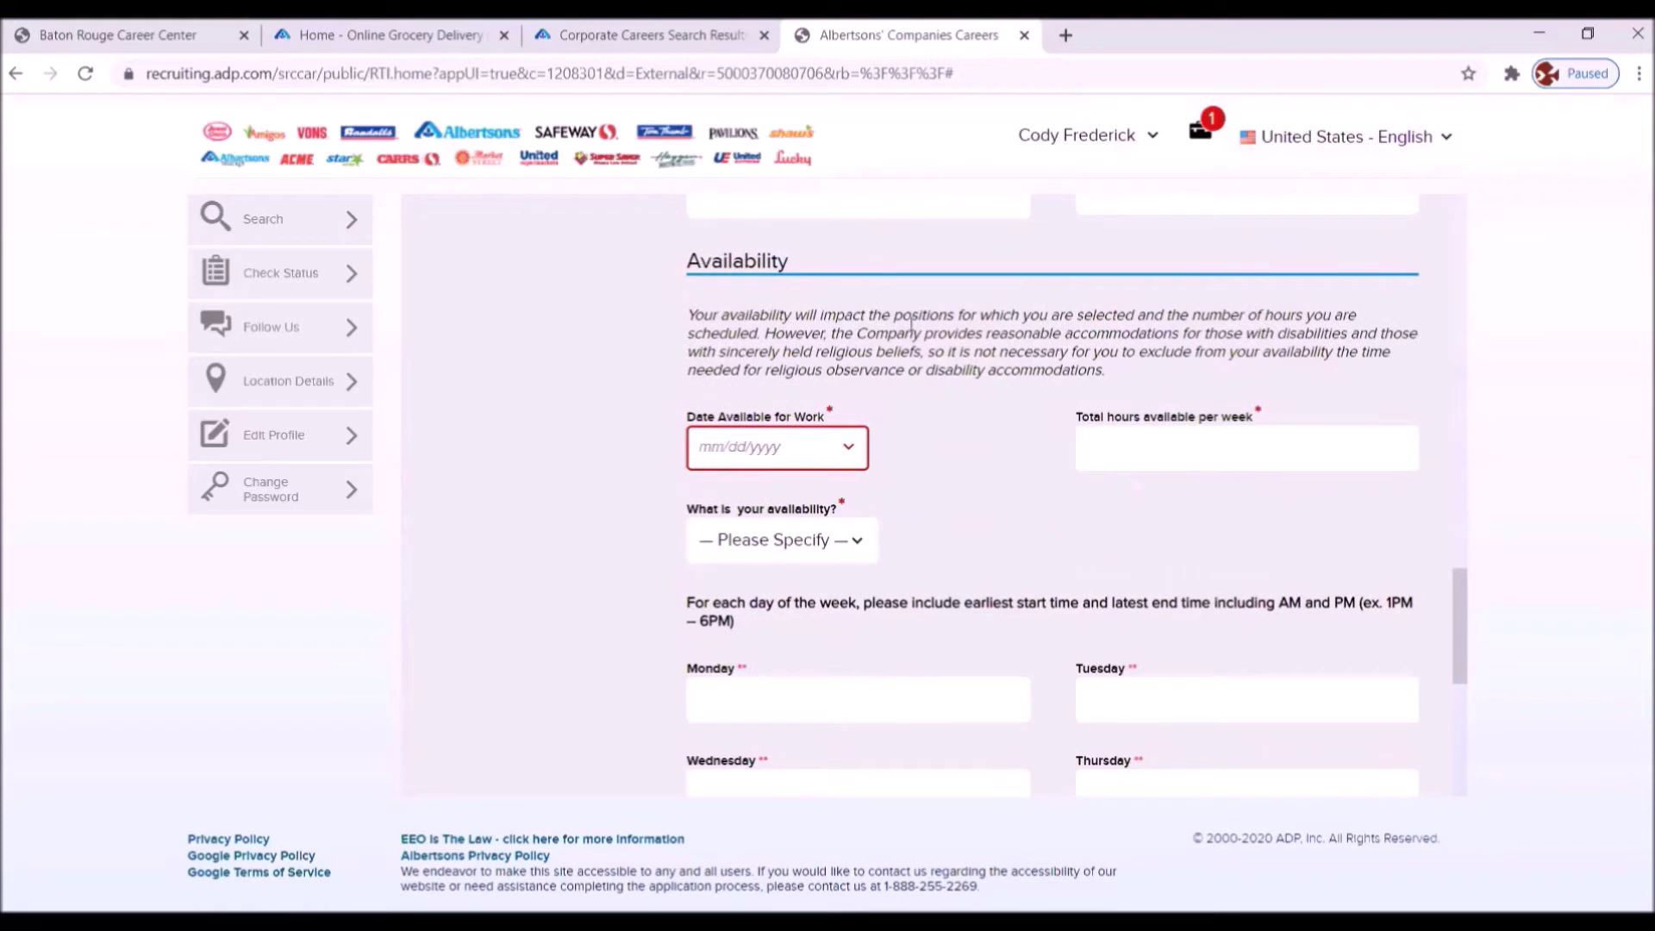
click(849, 447)
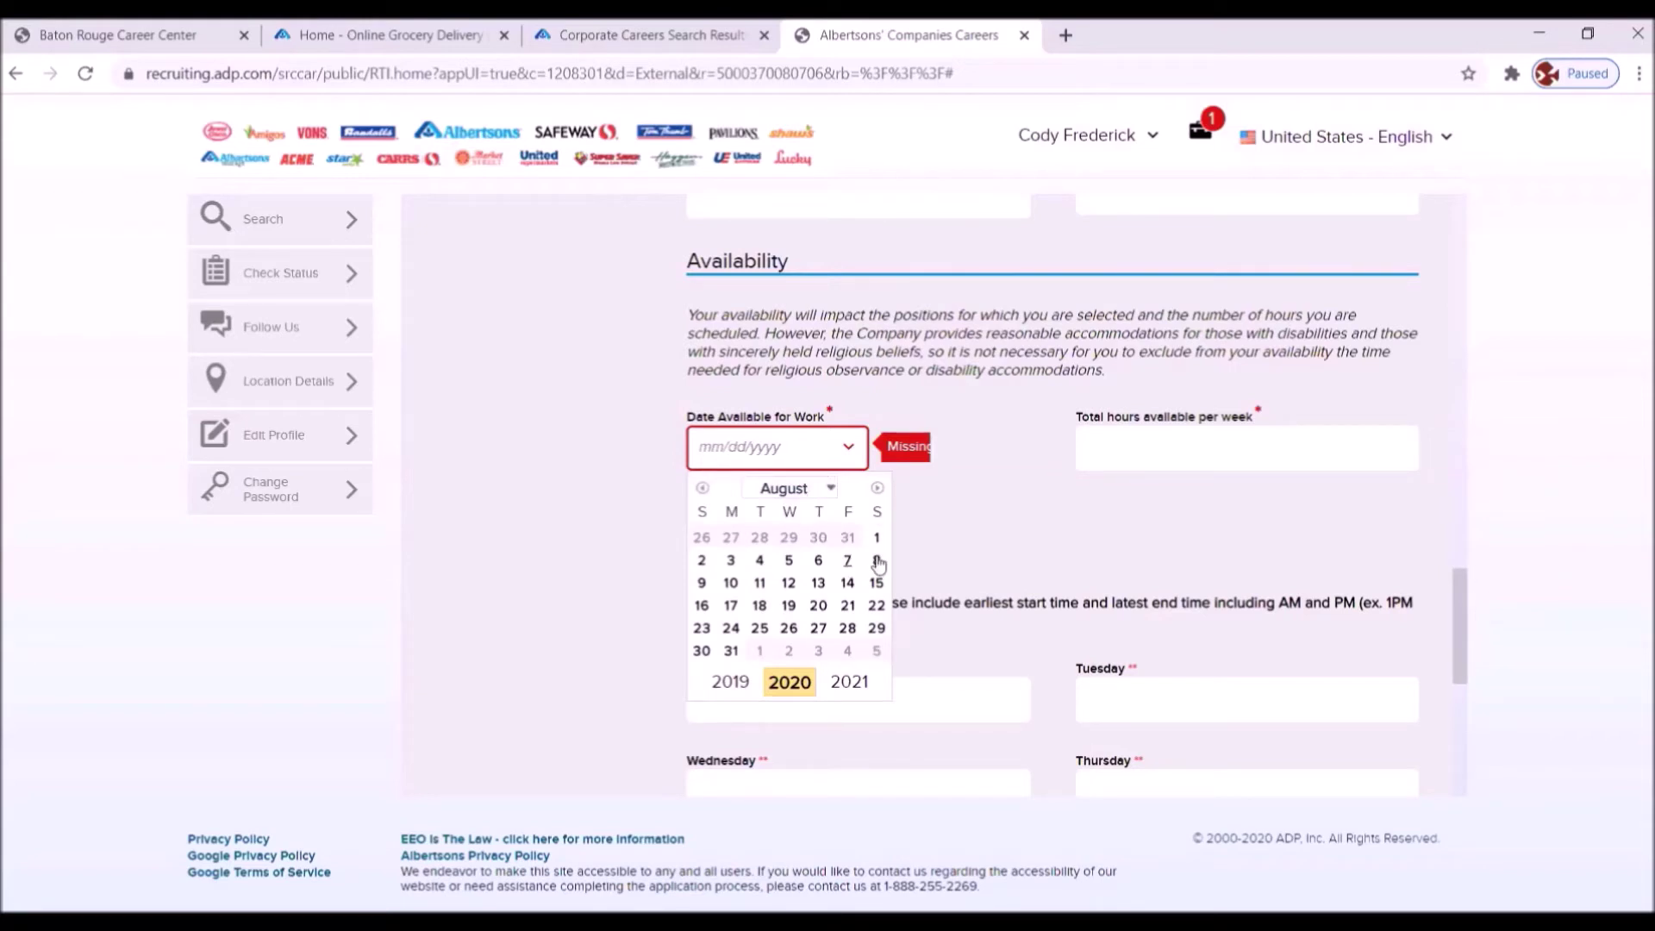
click(877, 561)
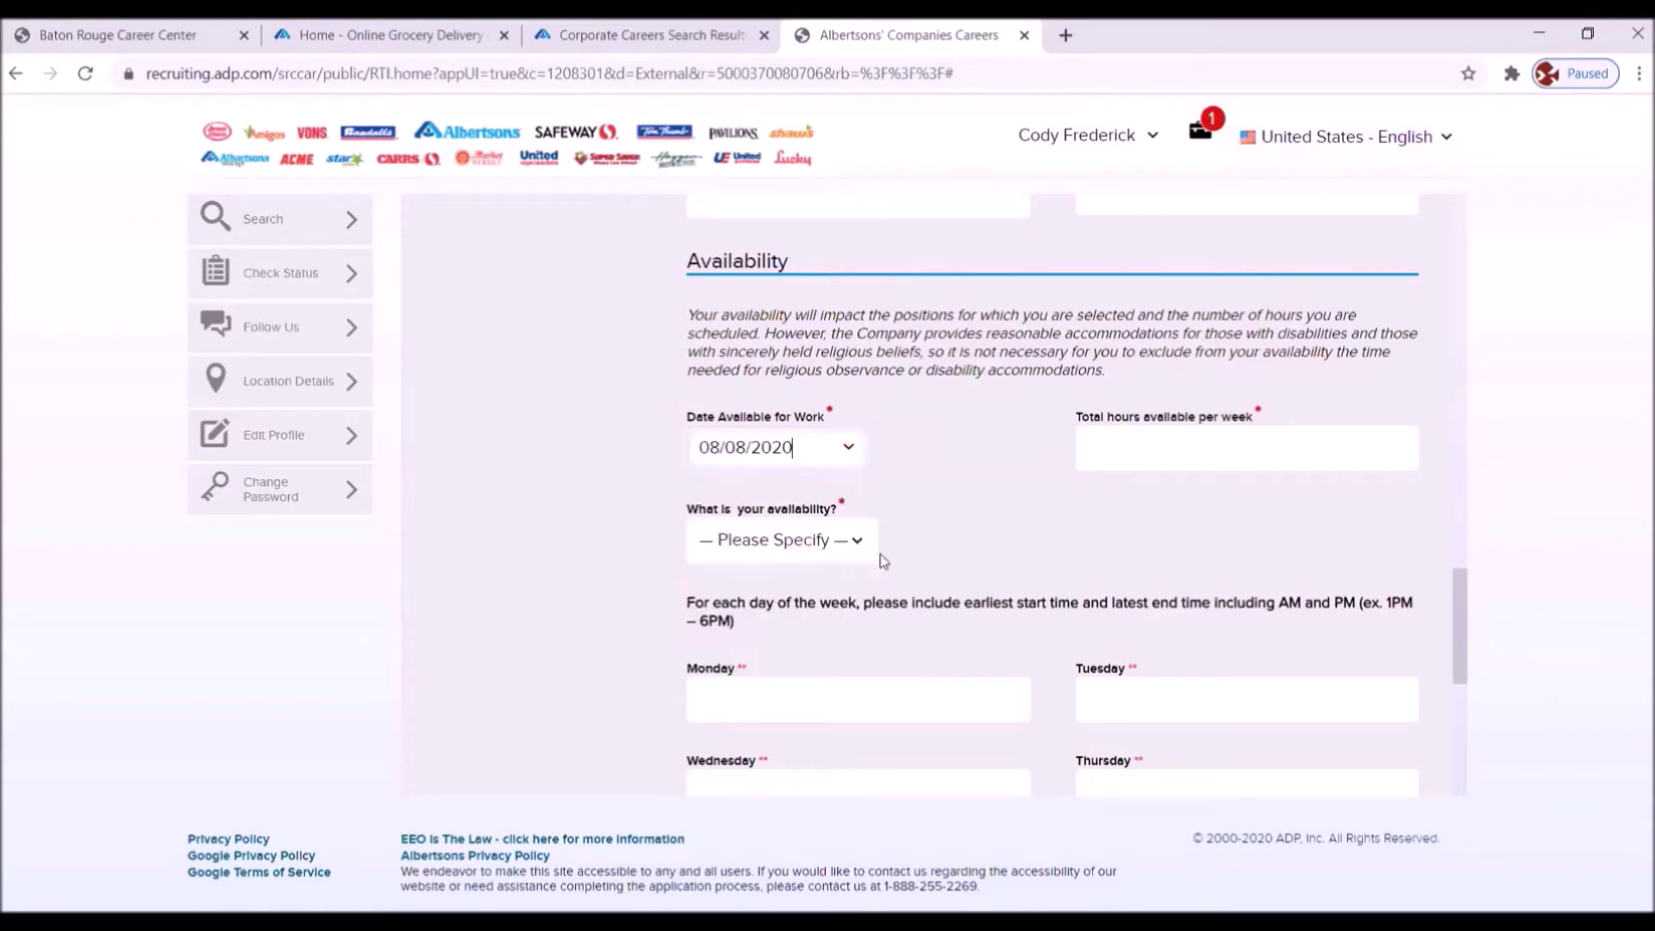
click(1128, 448)
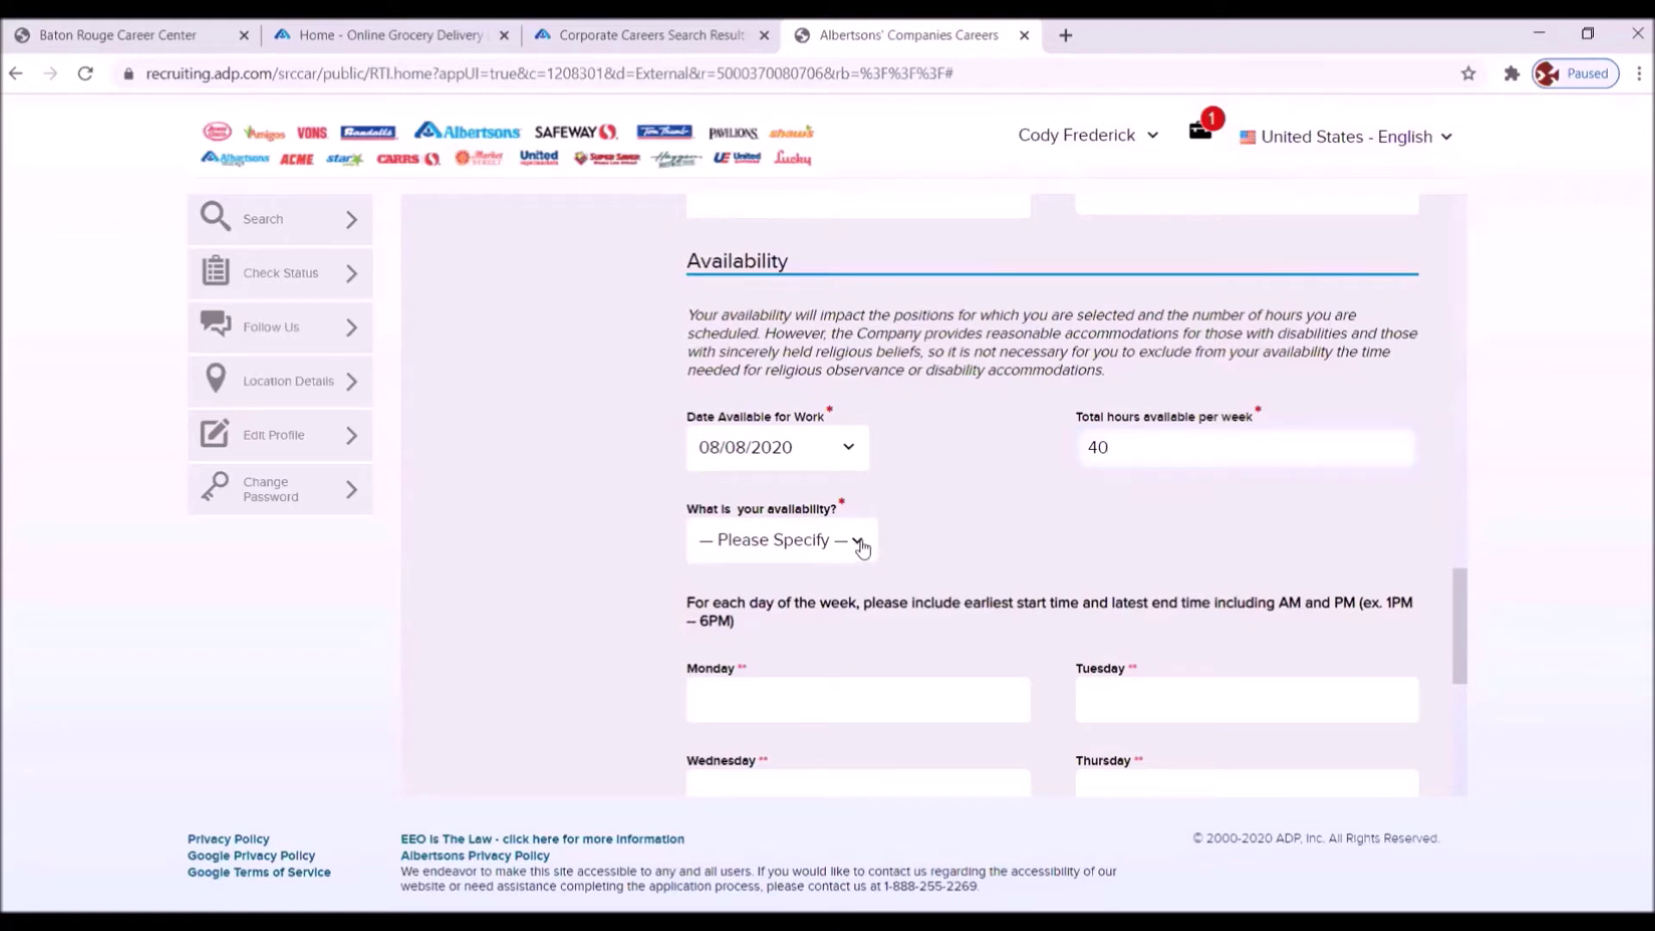
click(858, 546)
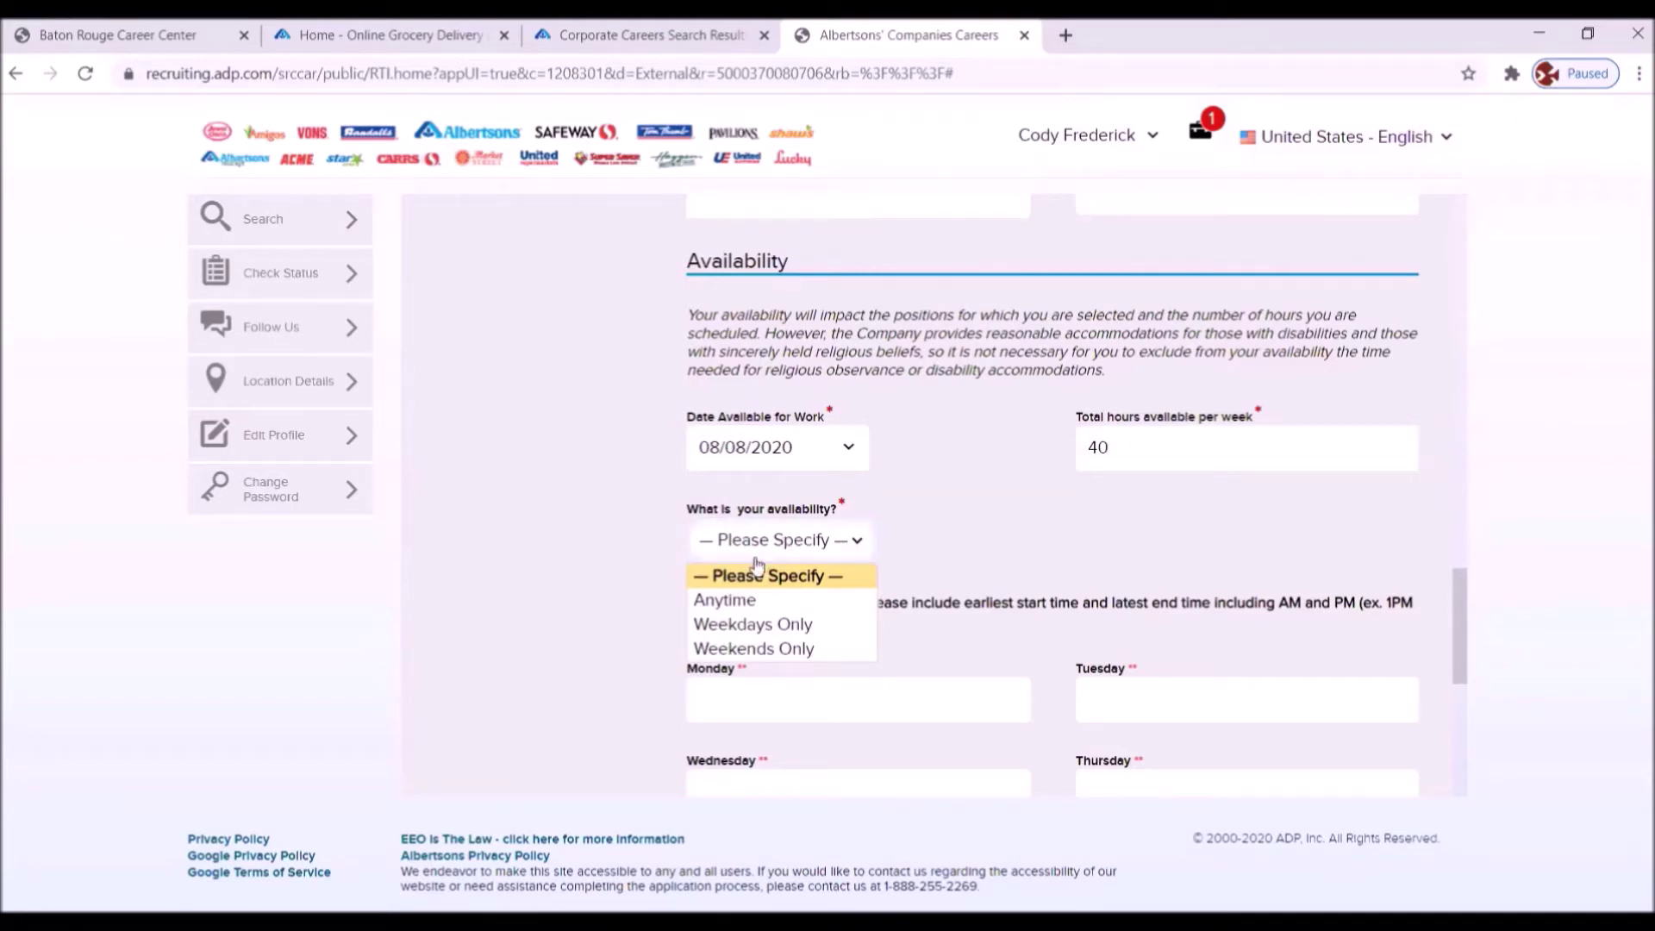
click(747, 598)
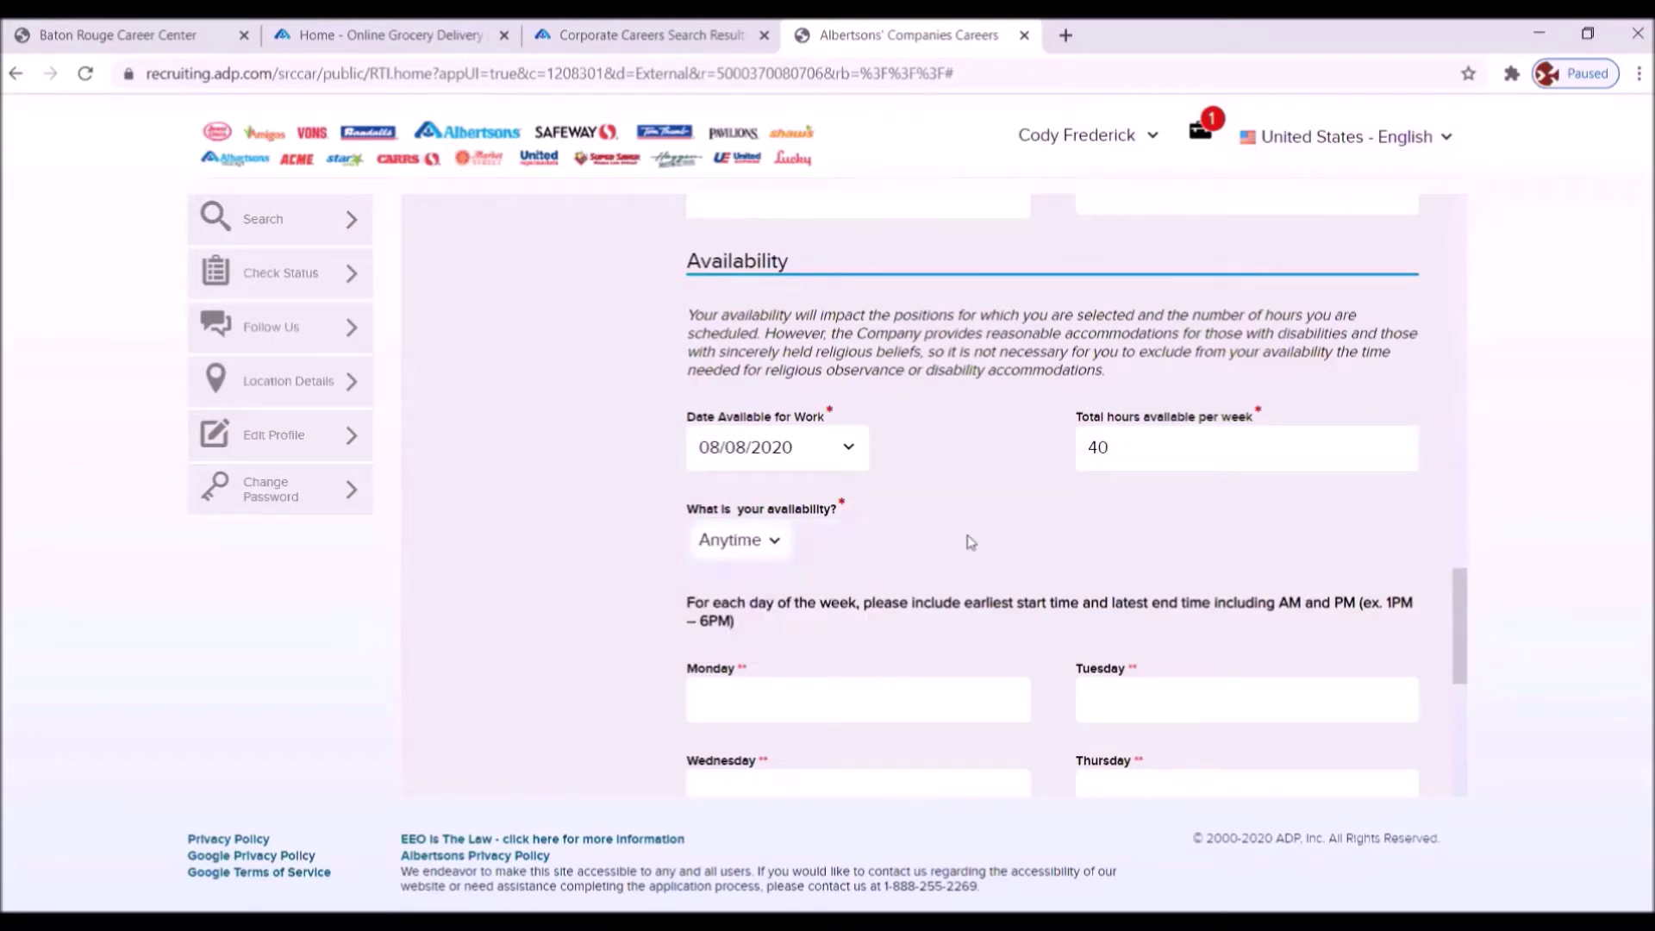
- Enter 8AM-5PM as the working hours for Monday, Tuesday and Wednesday
scroll(1042, 529, down, 3)
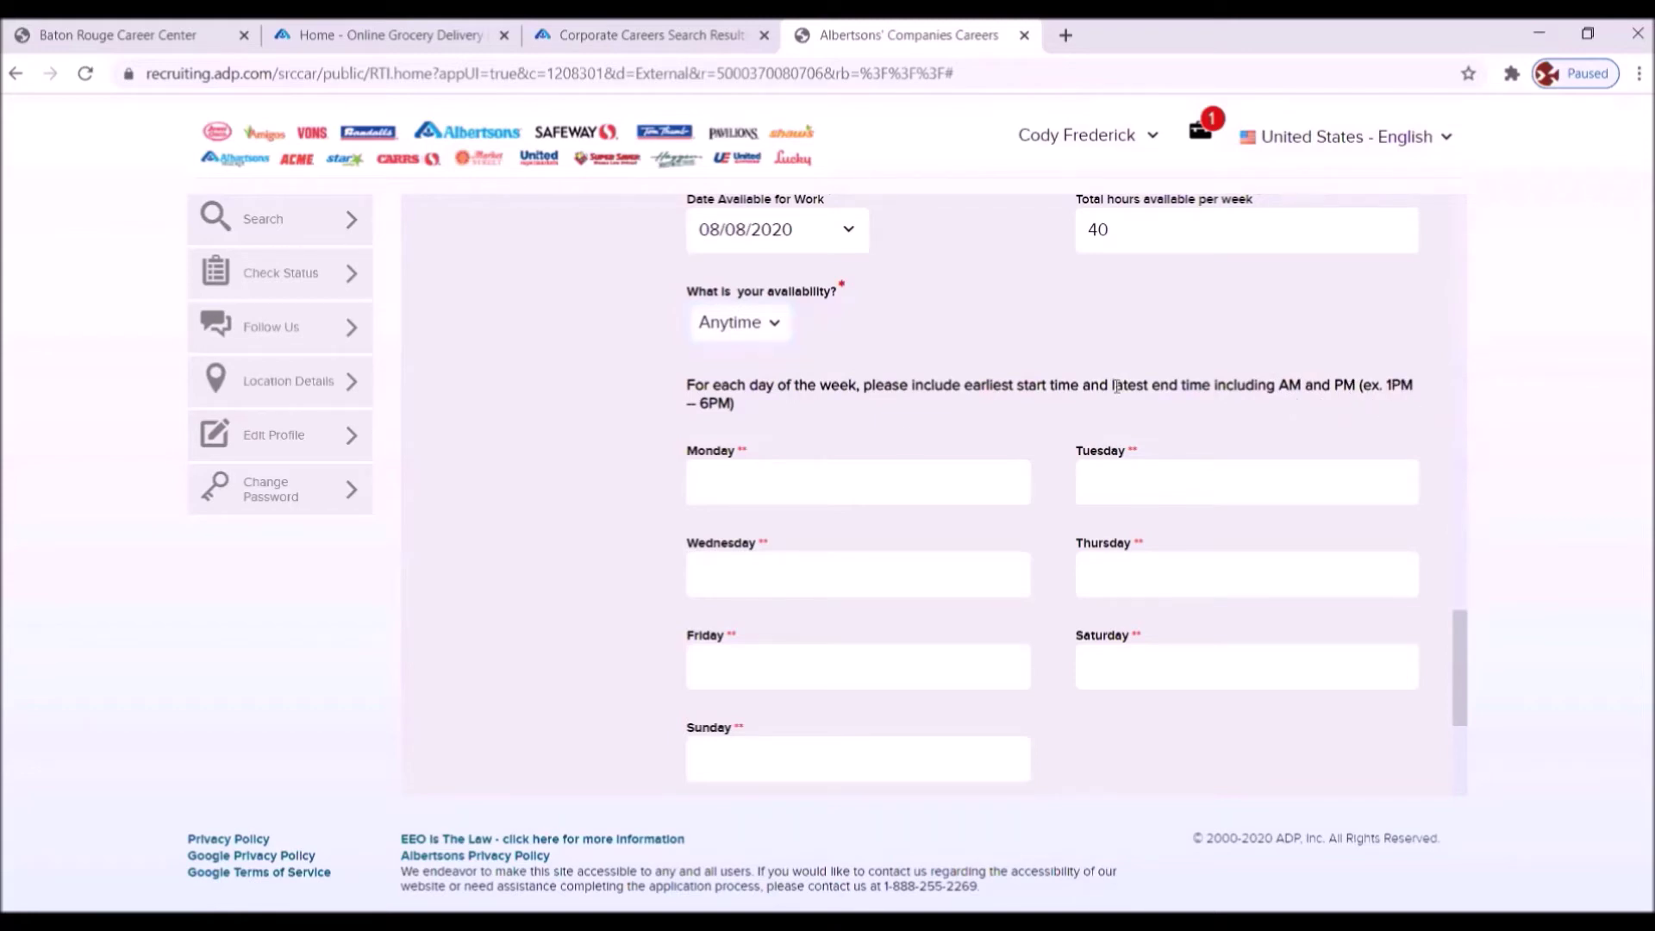
click(743, 480)
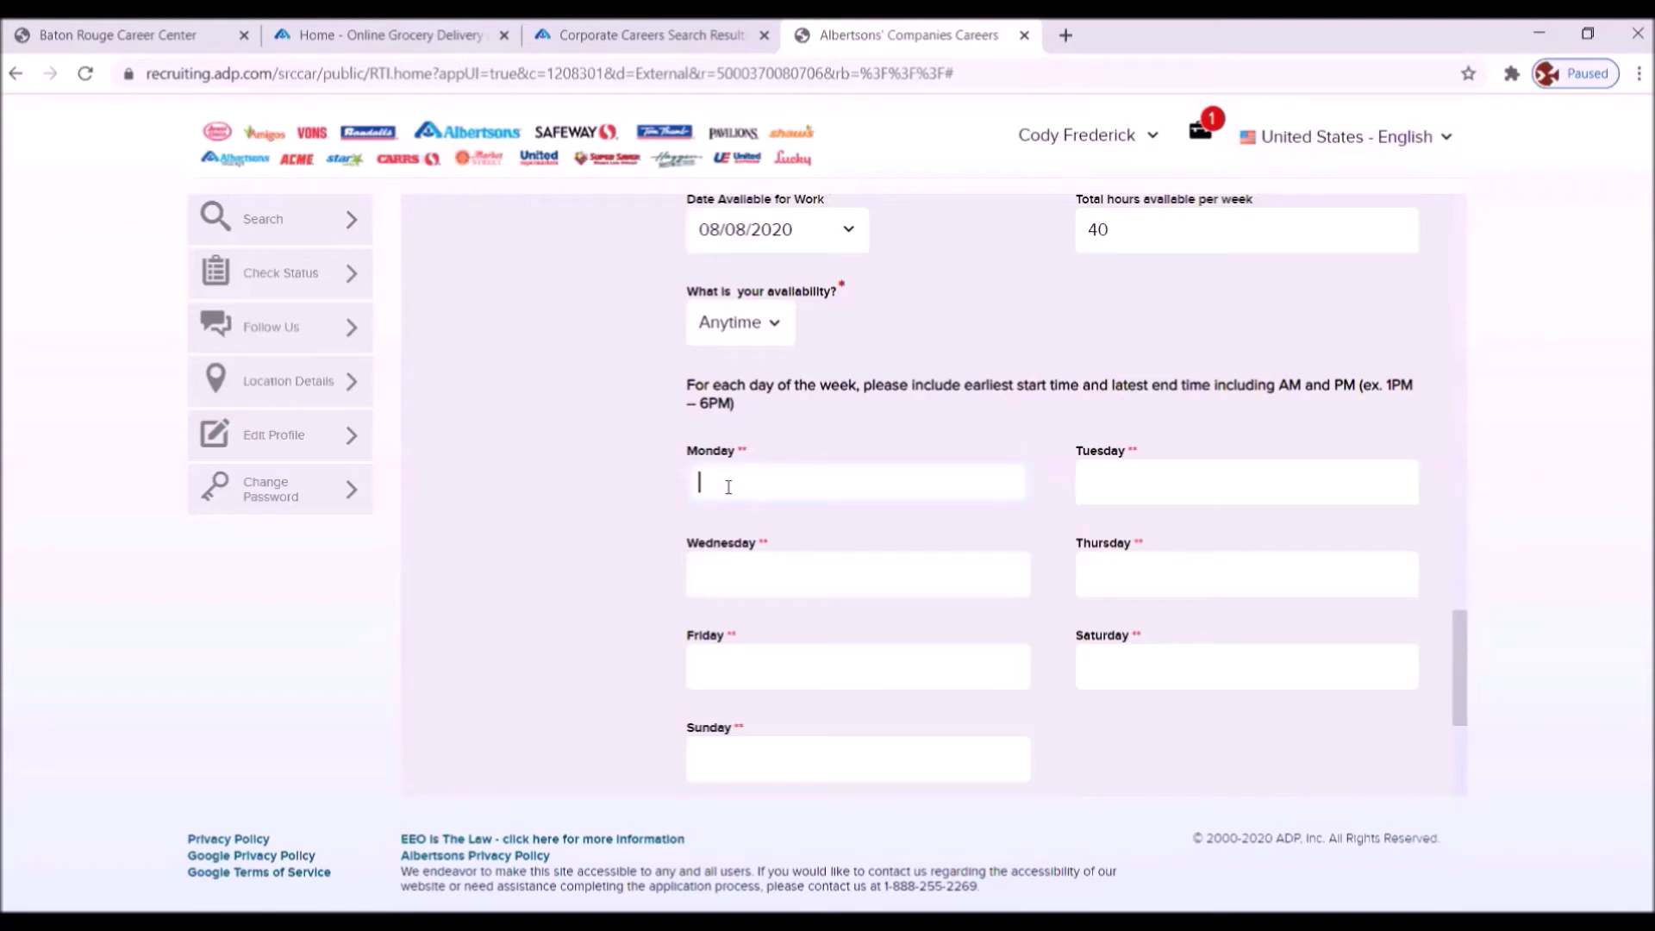
text(8AM-5PM)
click(1128, 493)
text(8)
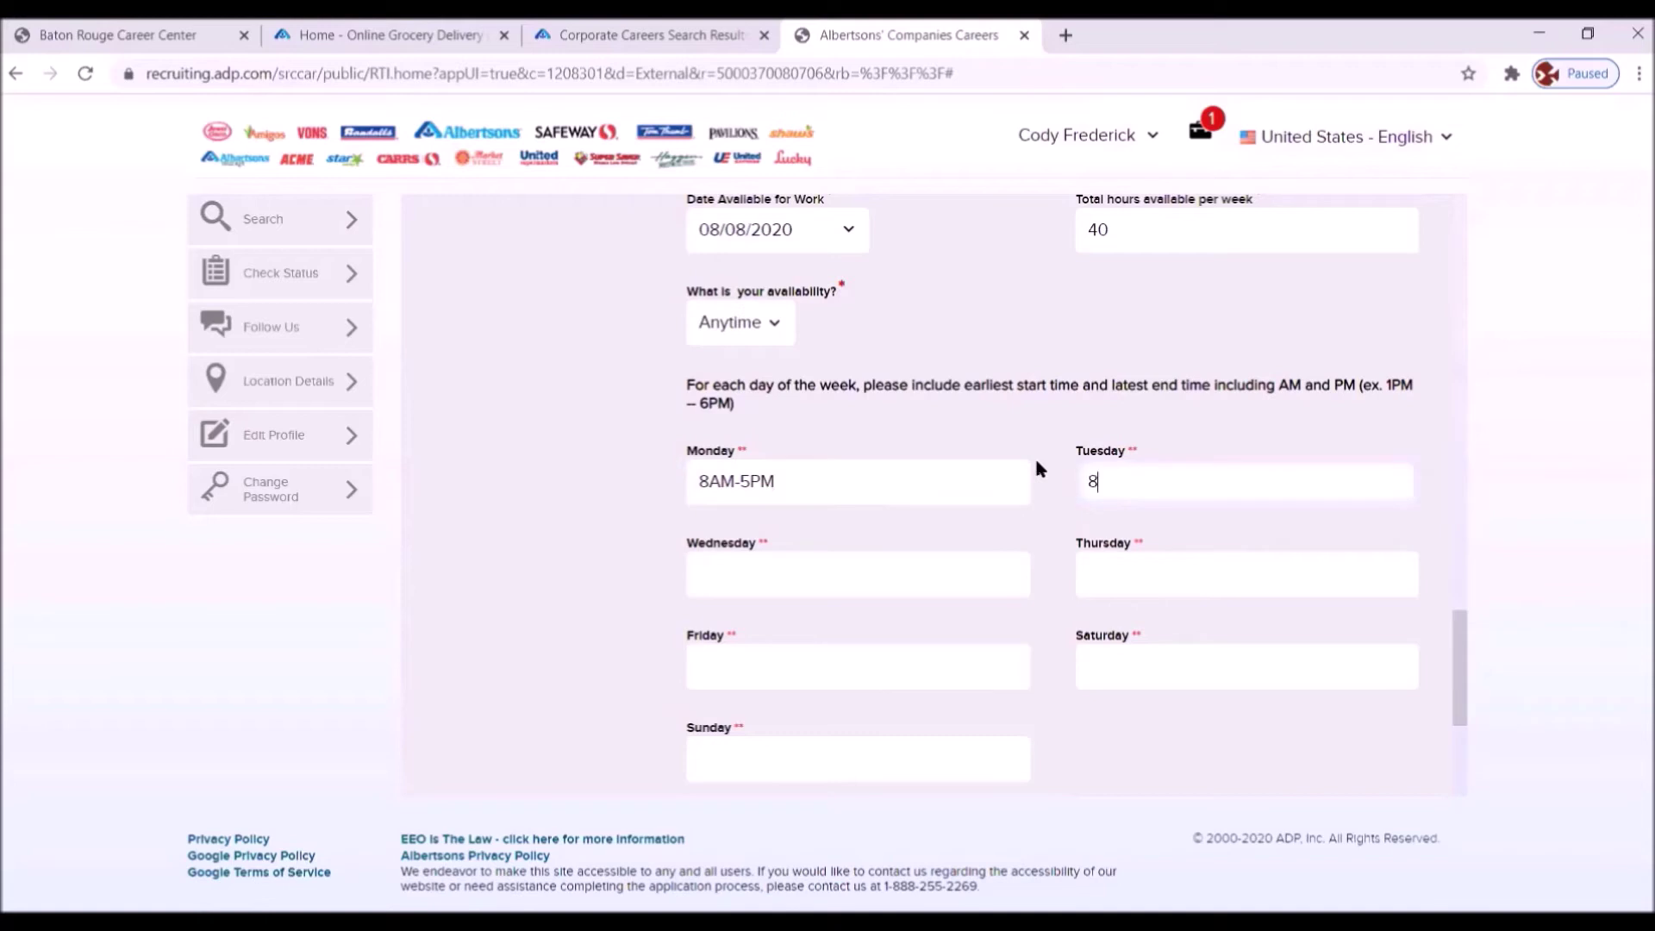
text(AM-5PM)
click(728, 571)
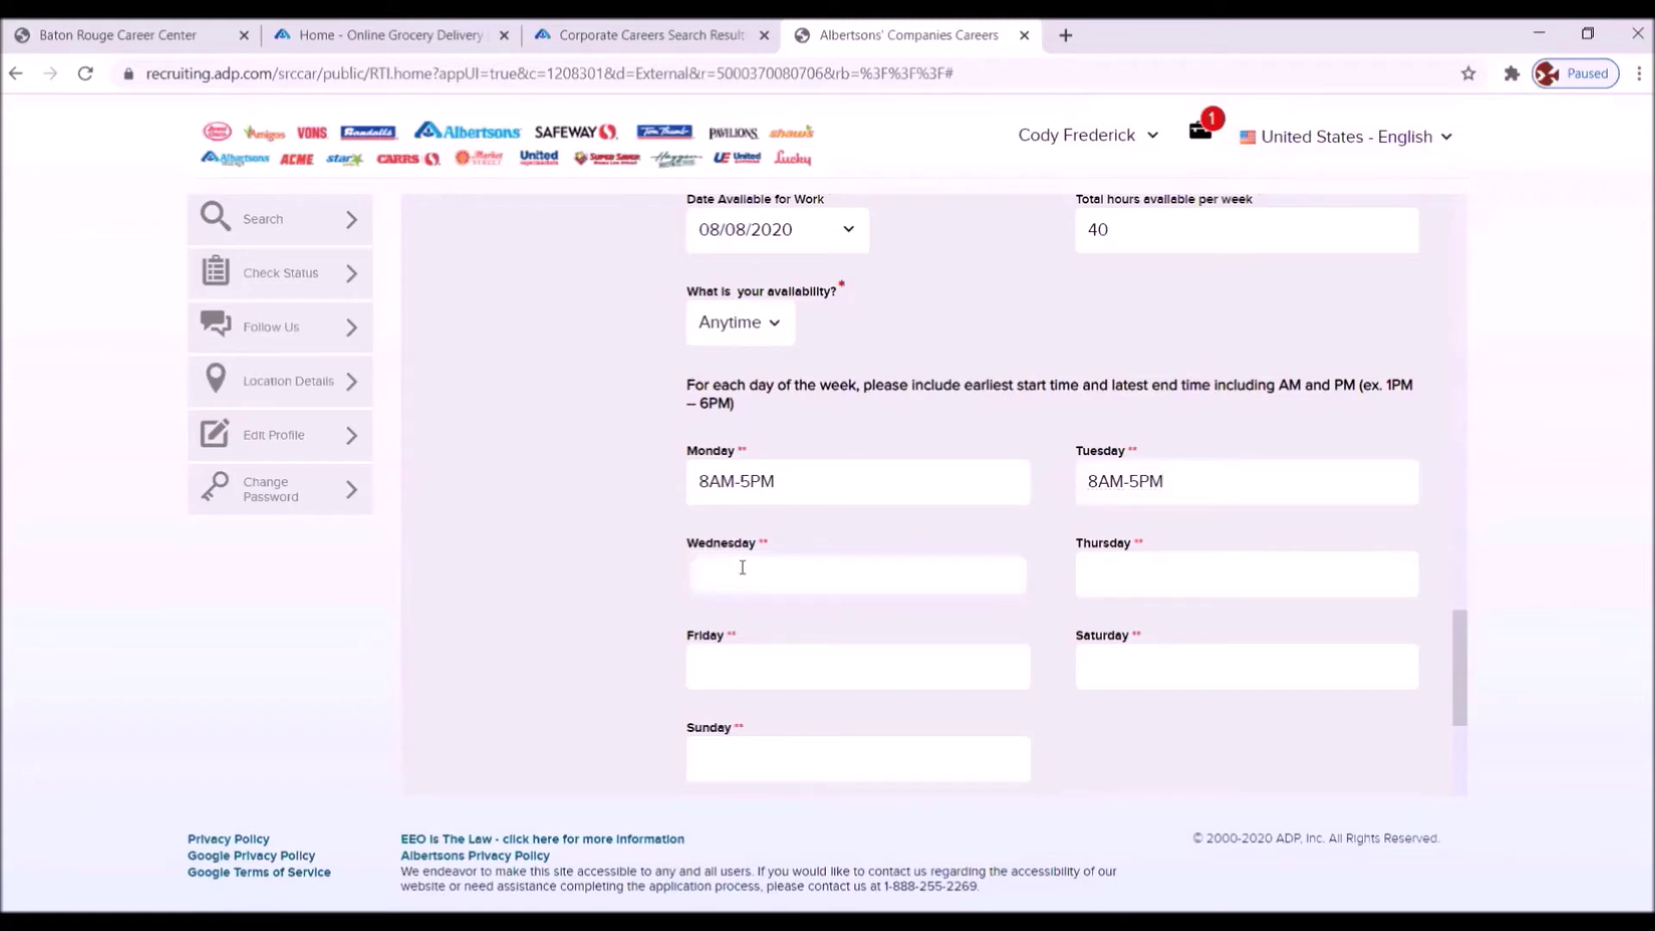
text(8AM)
text(-5PM)
- Enter 8AM-5PM for Thursday, Friday and Saturday, then select the Sunday hours field
click(1159, 573)
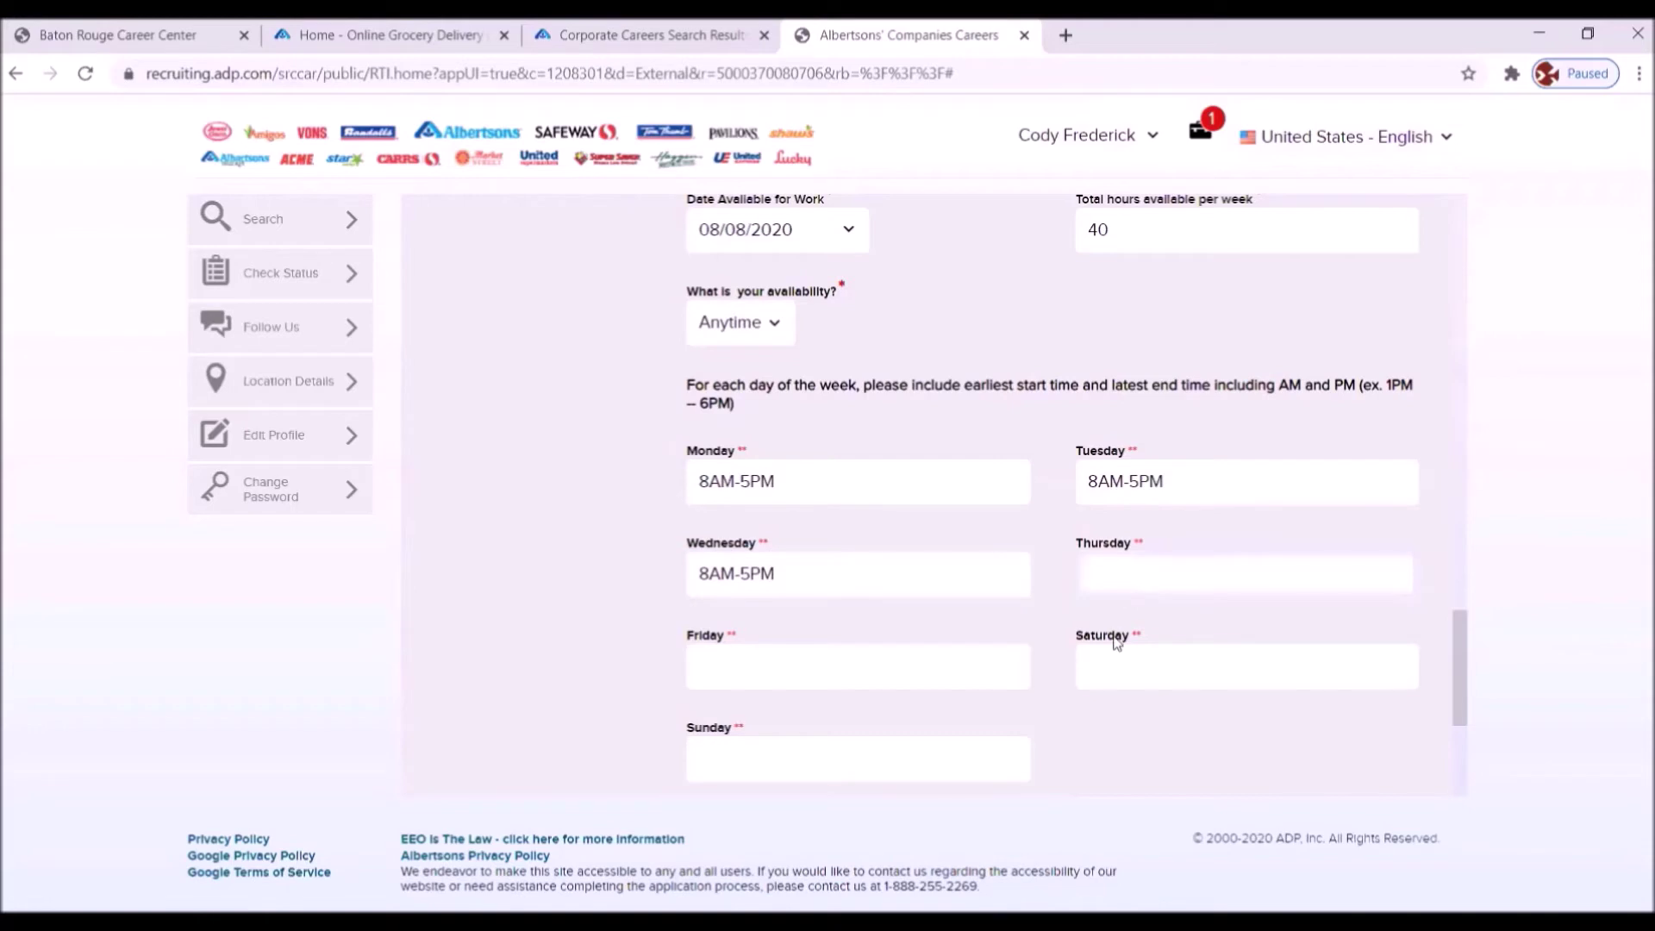
text(8AM-5PM)
click(851, 660)
text(8AM-)
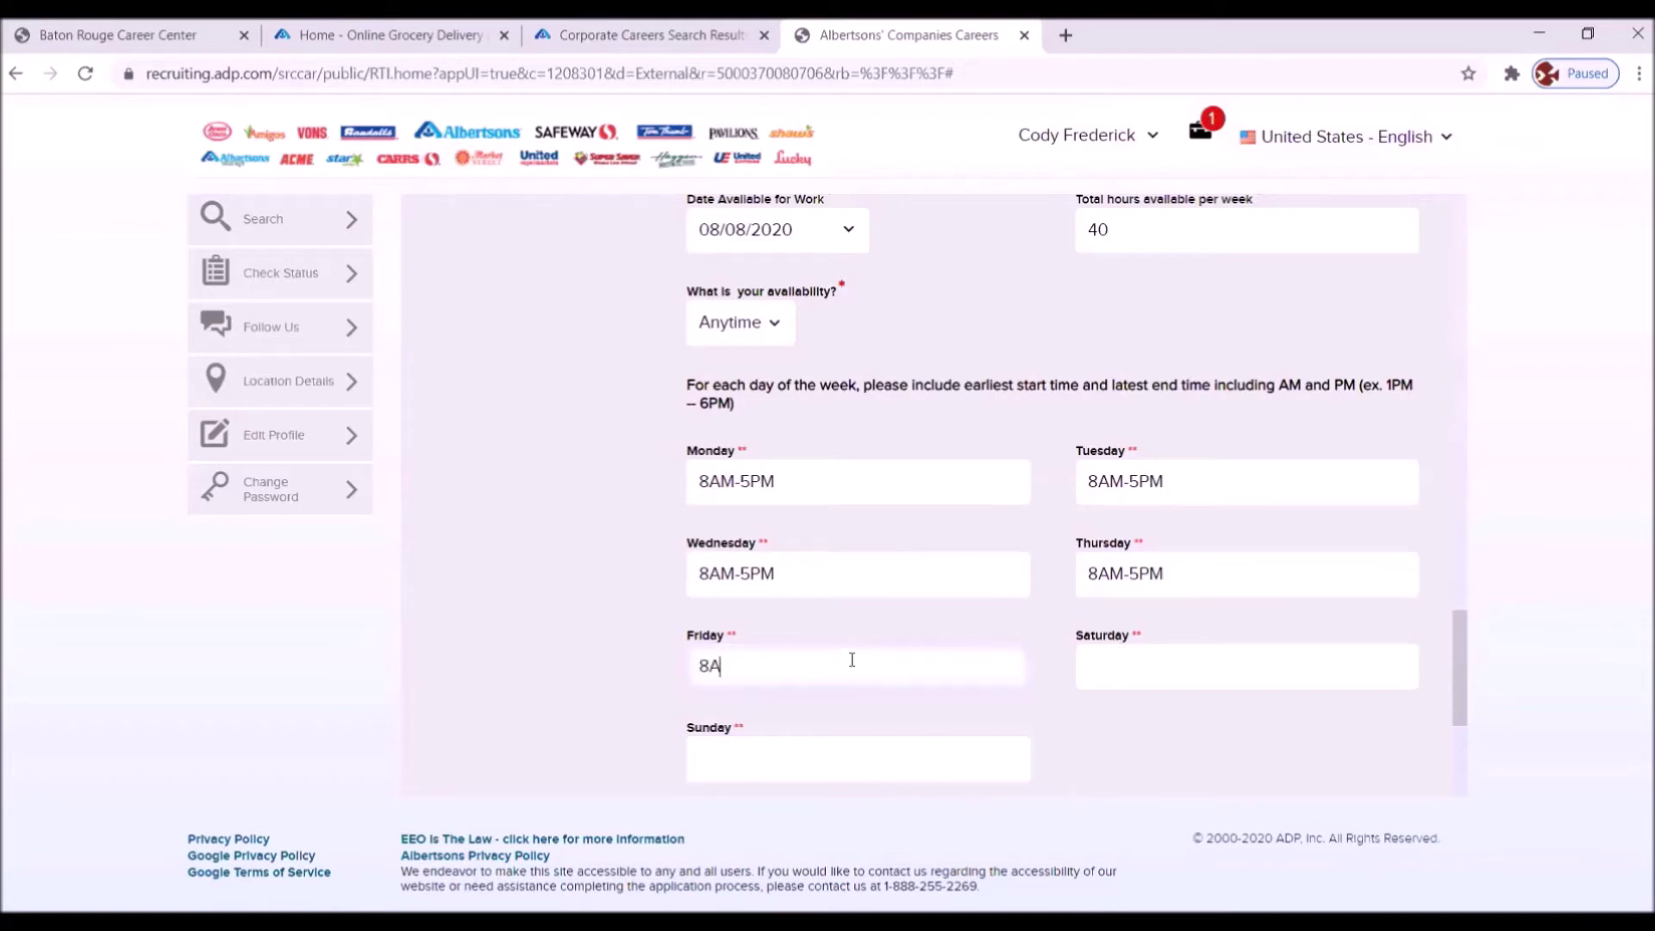
text(5PM)
click(1132, 681)
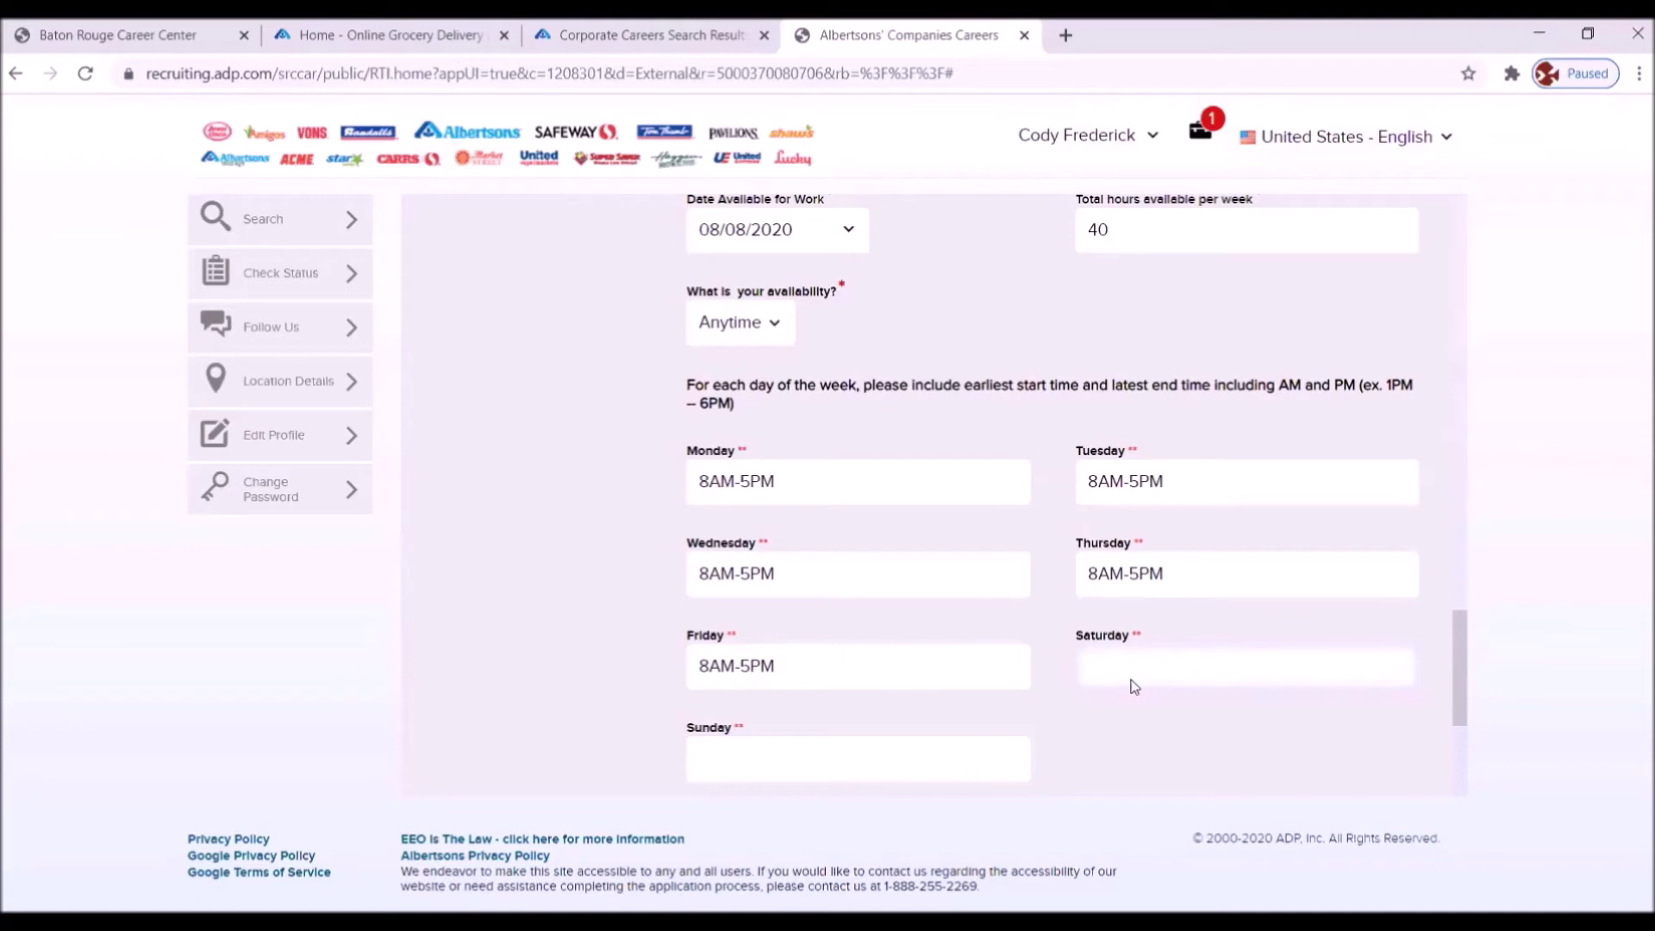
text(8AM-5PM)
click(791, 761)
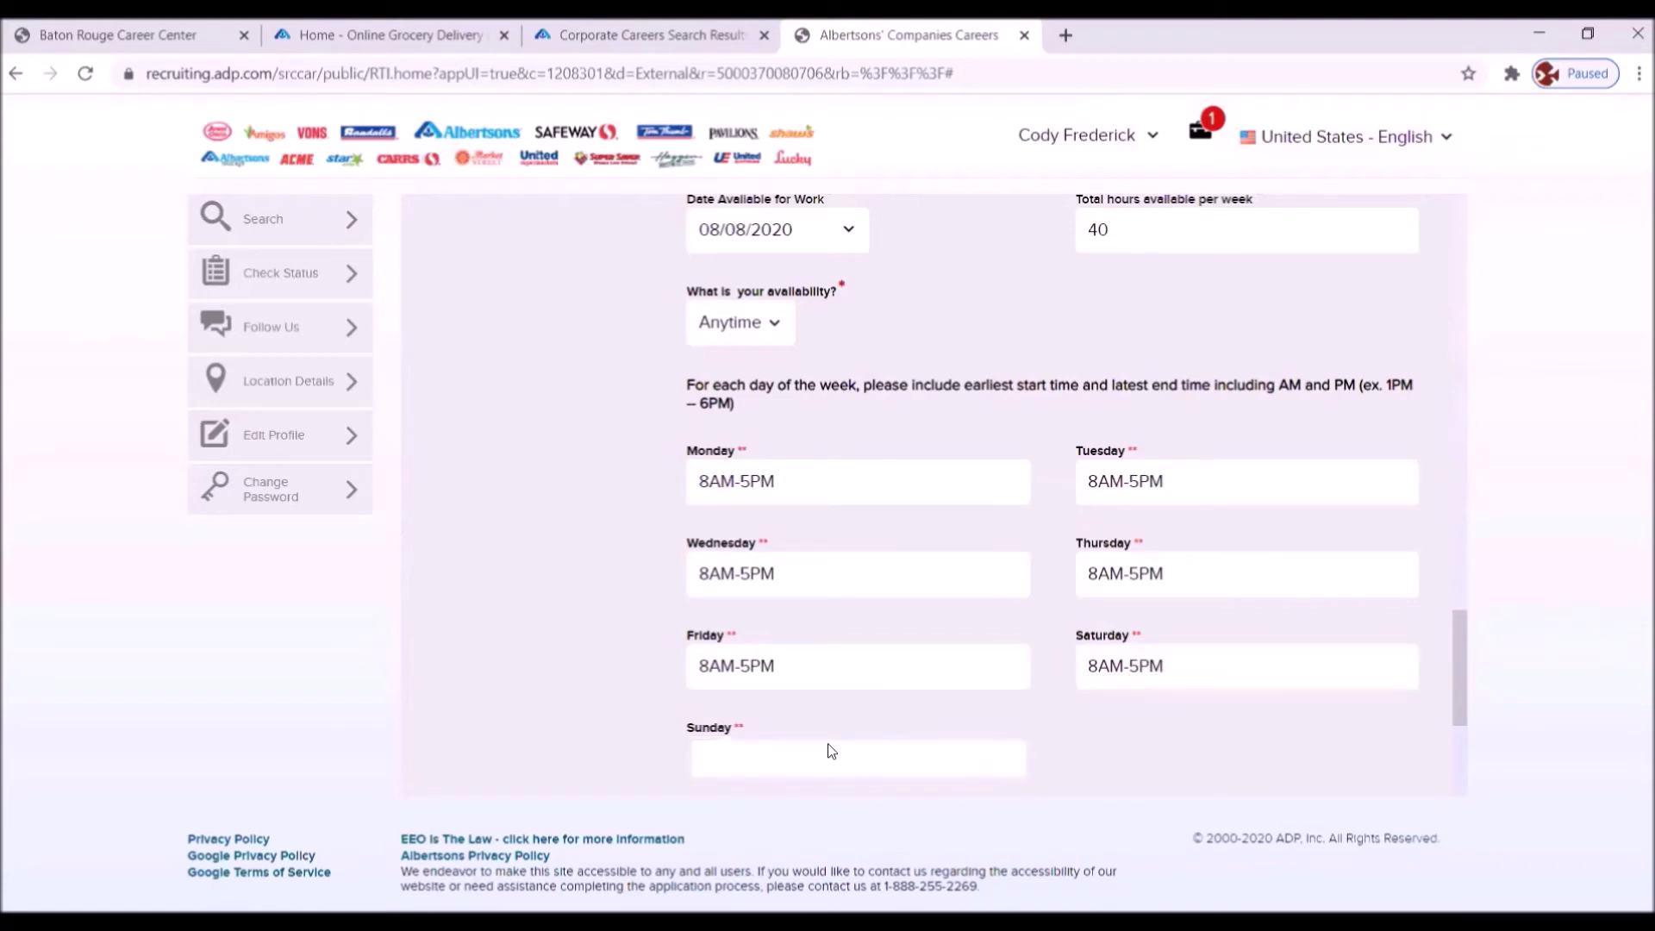
text(8AM-5PM)
- Scroll past Accommodations and advance to the Education History section with its GED question
scroll(931, 646, down, 4)
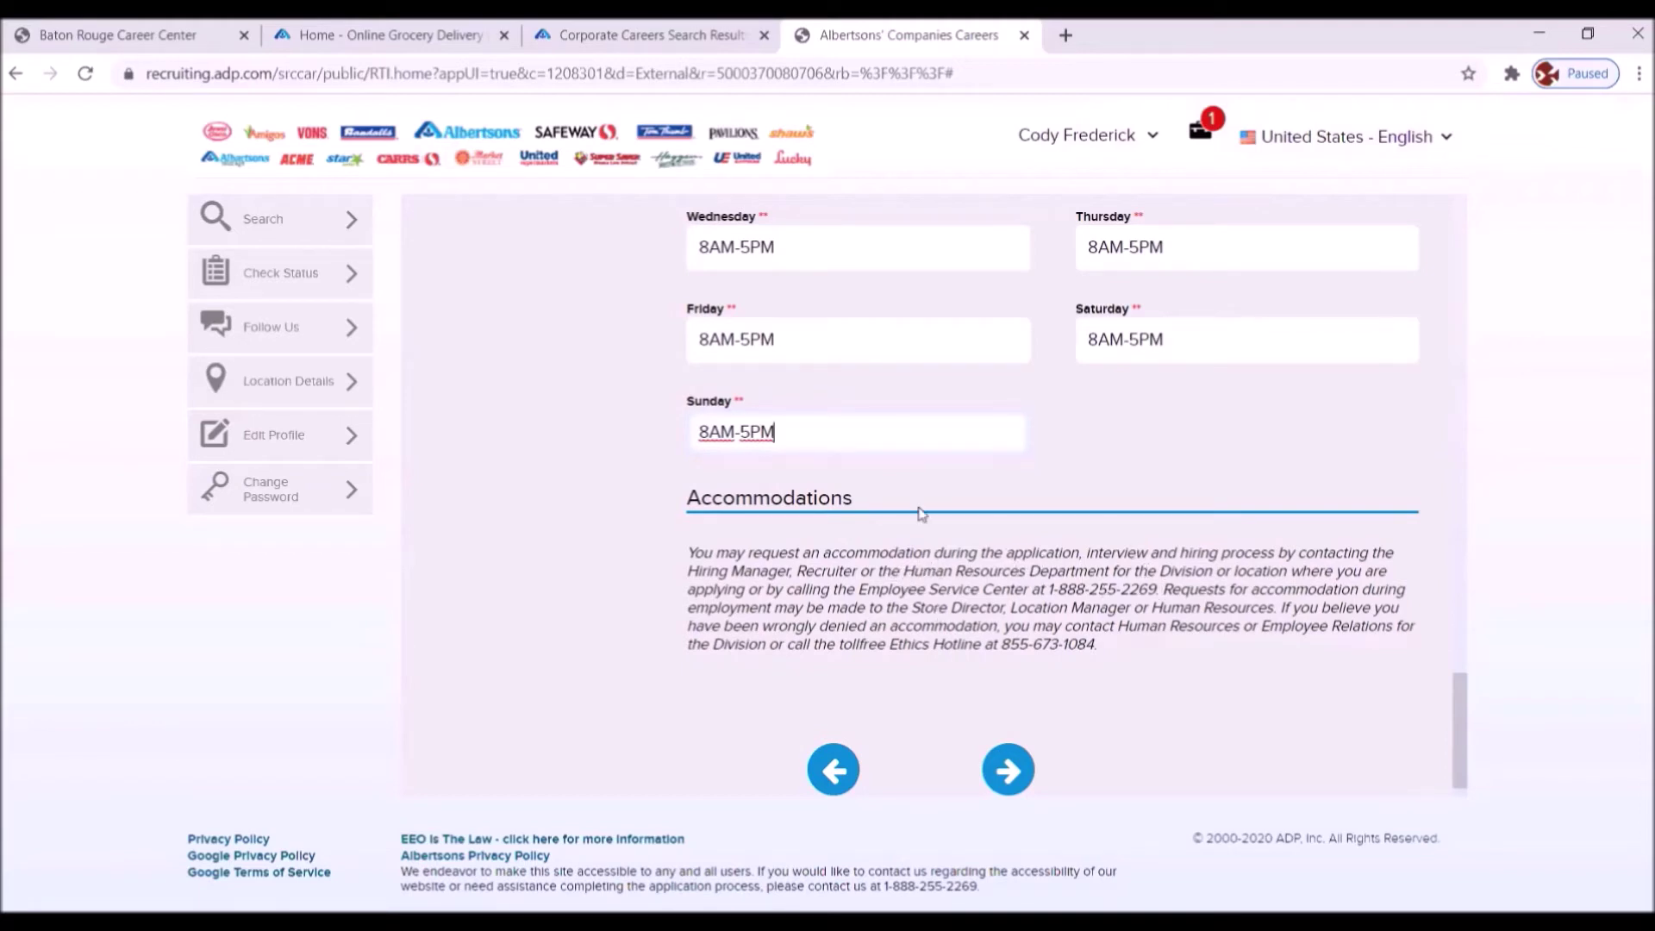
scroll(1184, 602, down, 1)
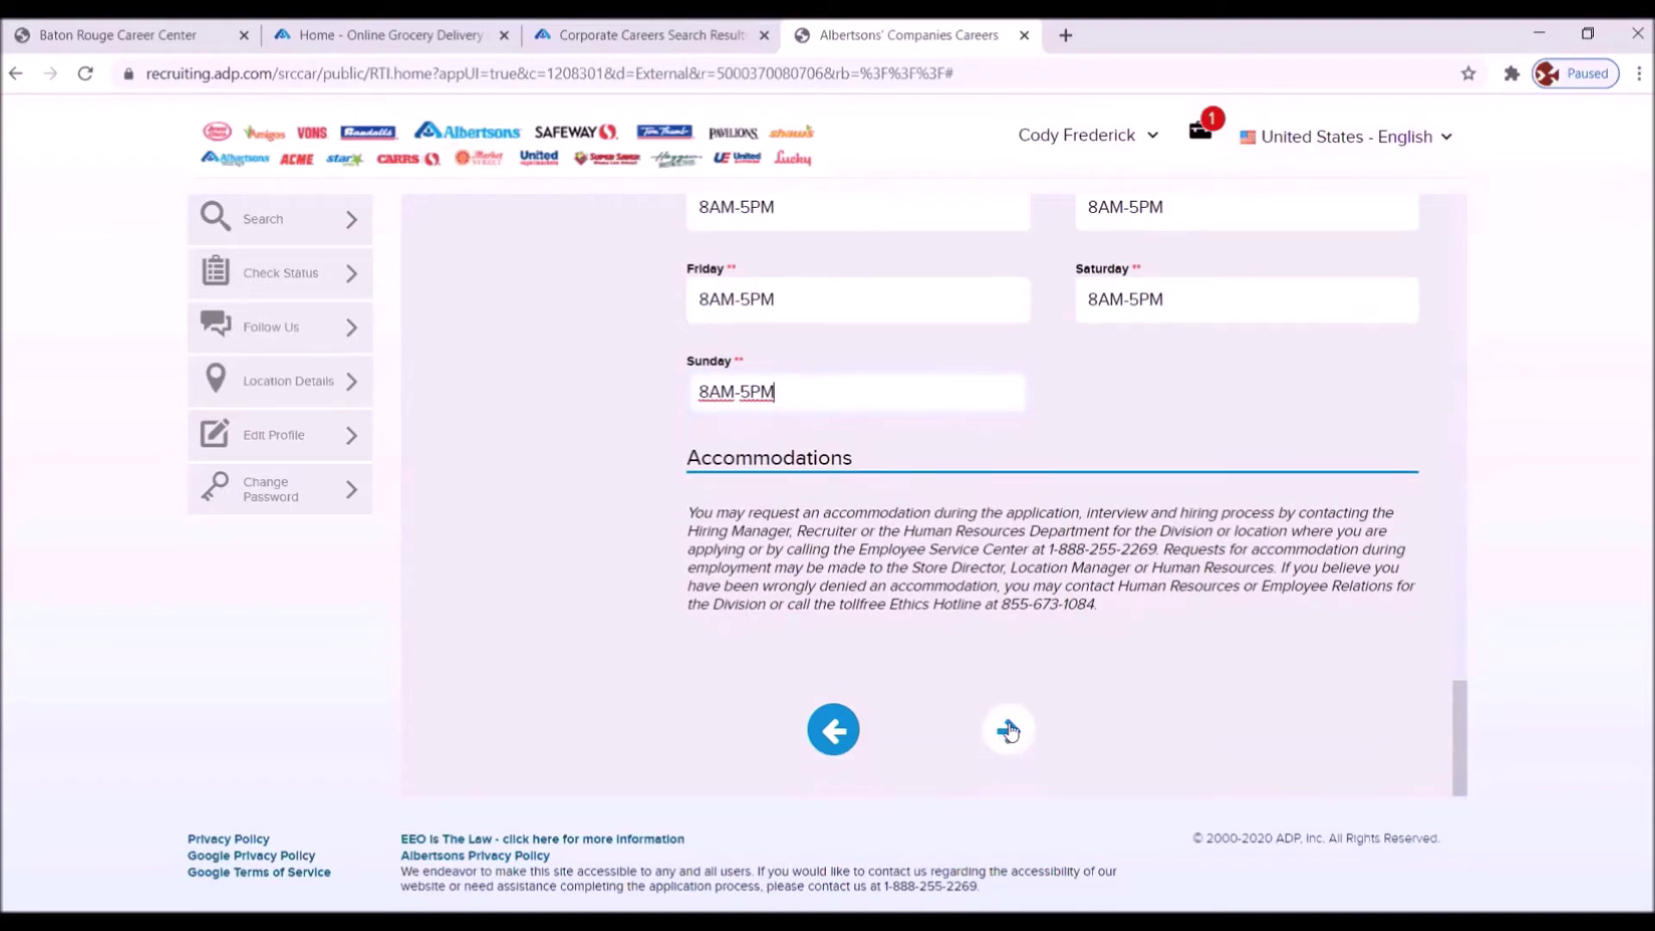
click(1008, 731)
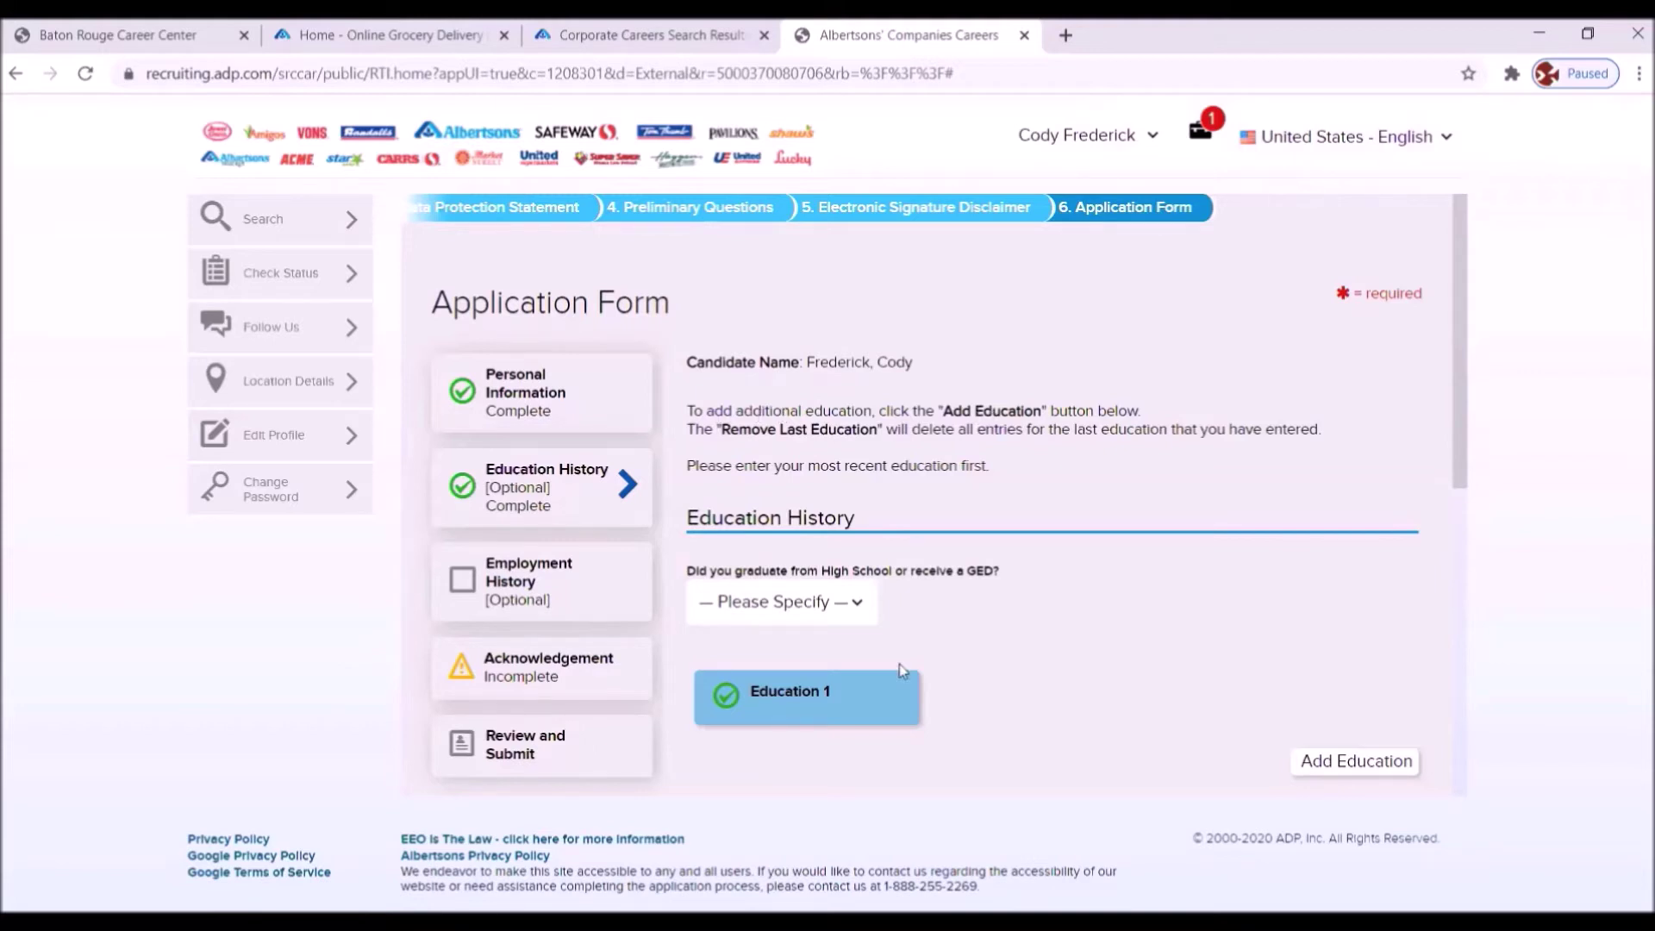
- Enter Baton Rouge Community College, degree granted Yes, and major Hospitality Management
scroll(1048, 703, down, 3)
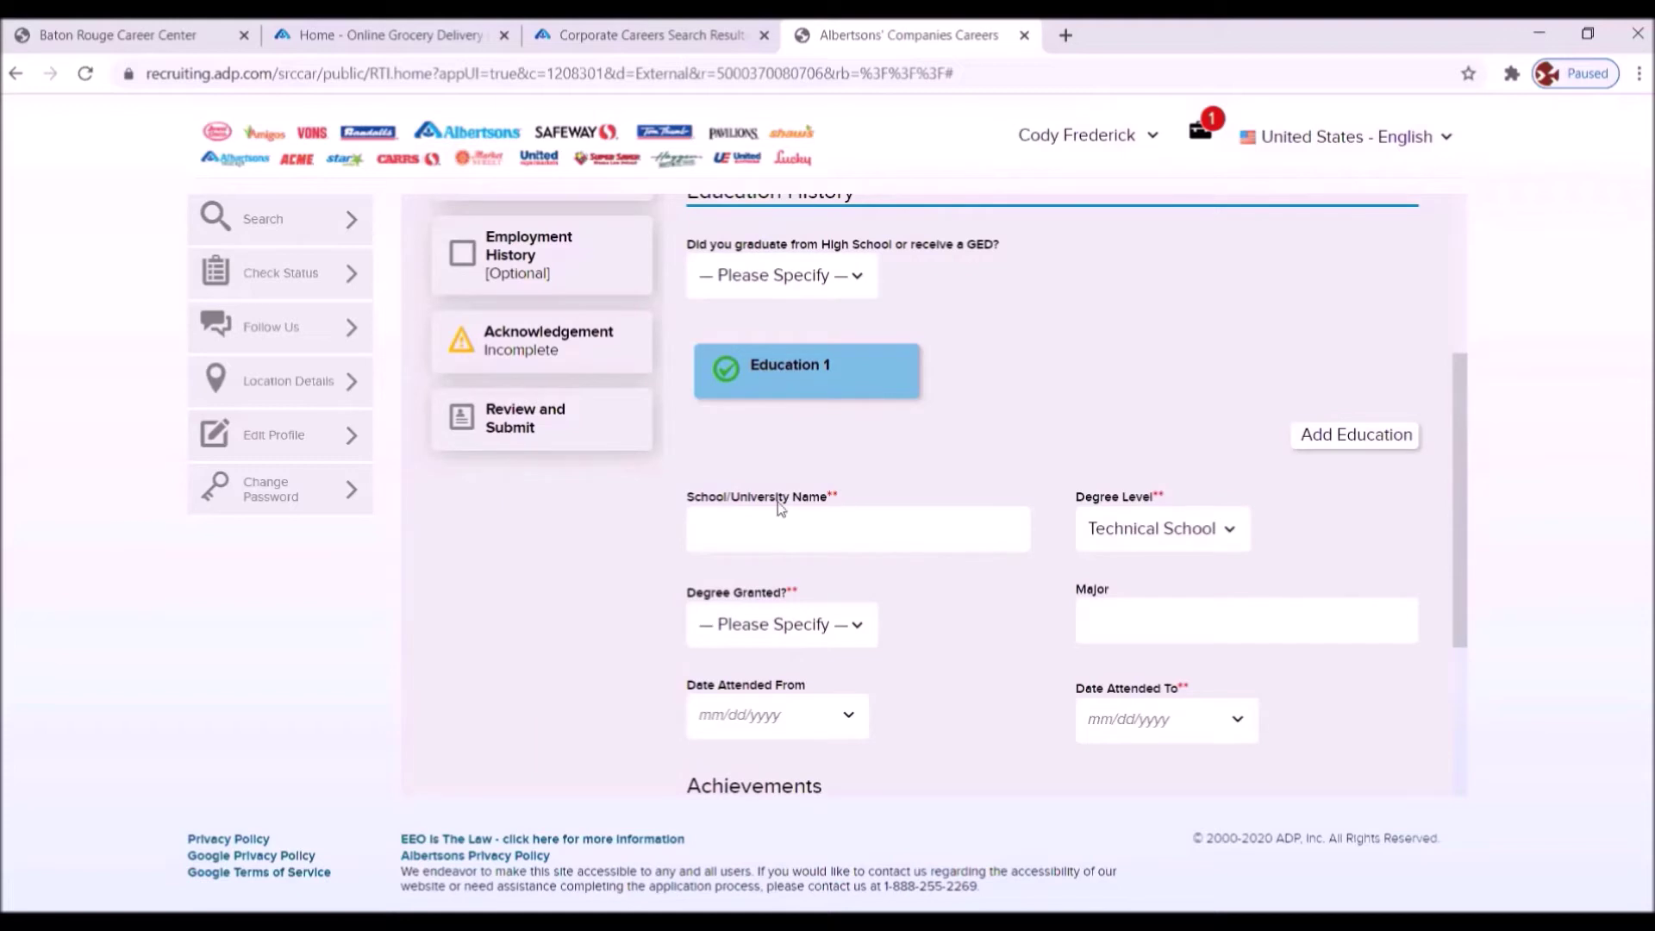
click(779, 527)
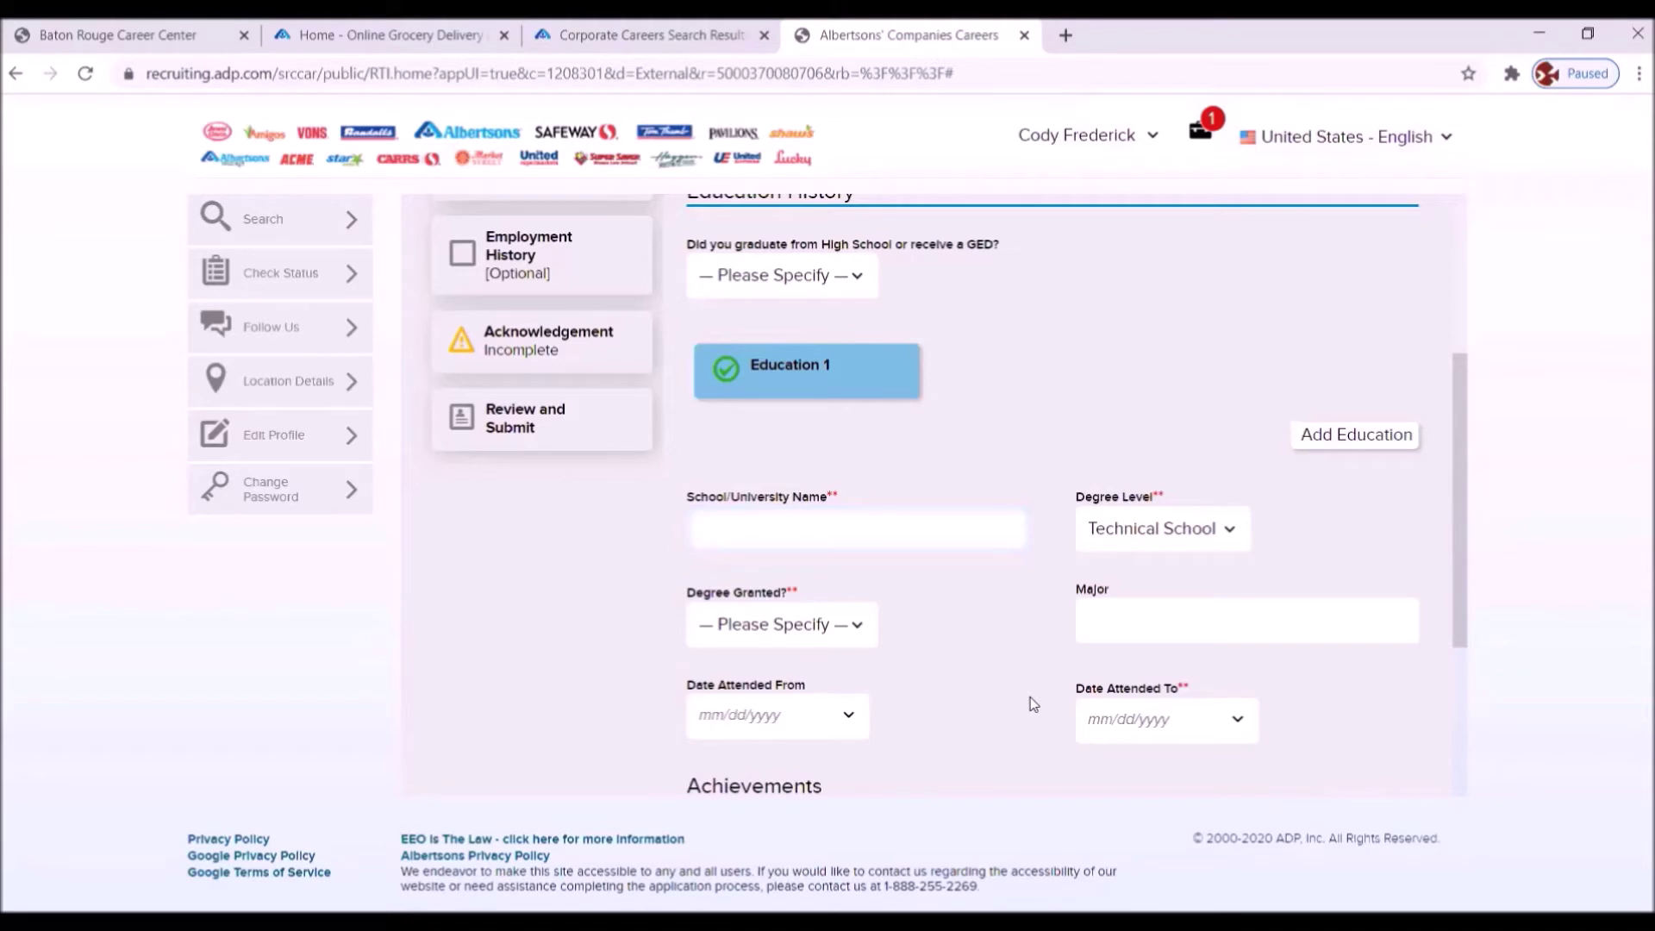
text(Baton Rouge Community Colol)
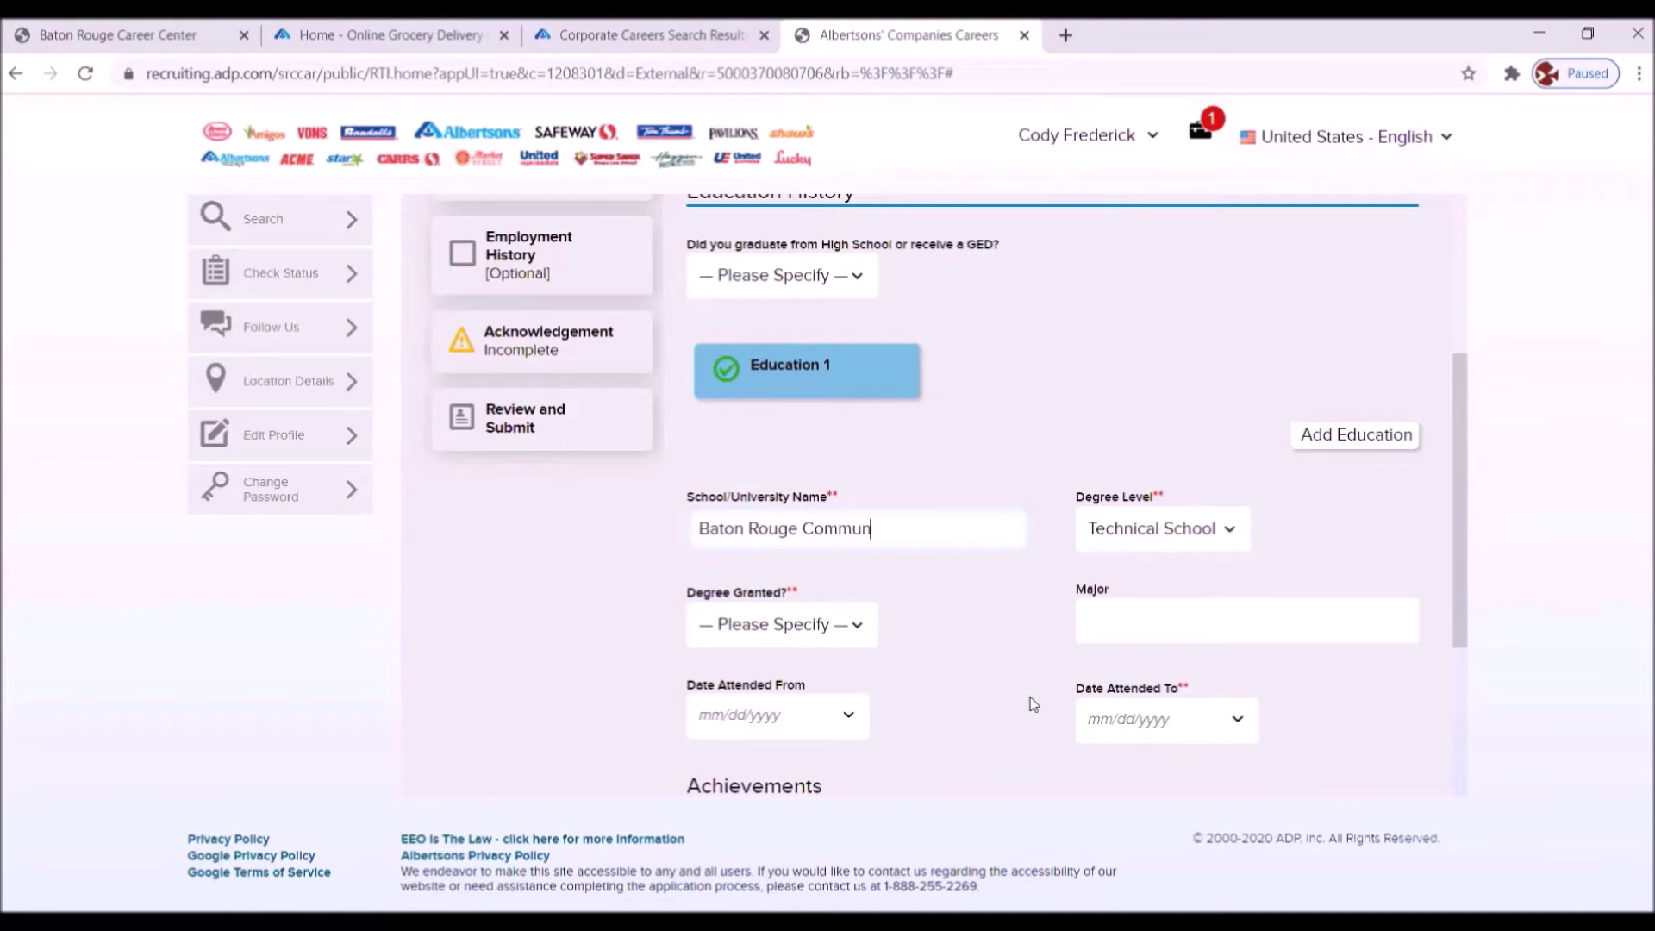
key(BackSpace)
key(BackSpace)
key(BackSpace)
text(llege)
click(863, 627)
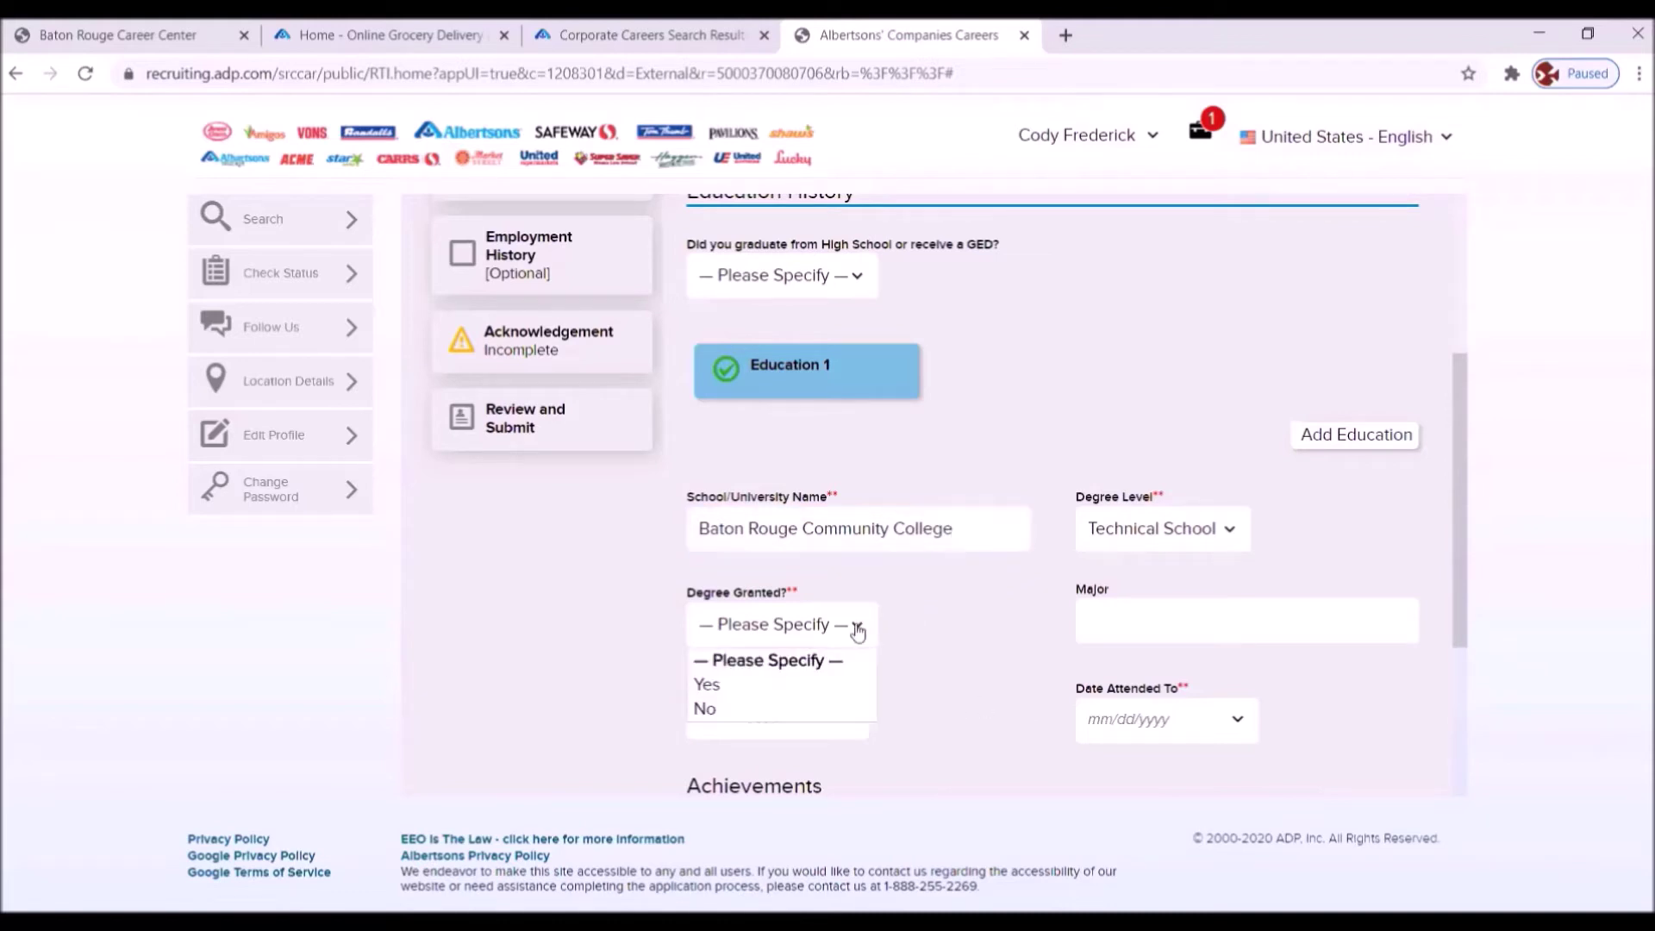
click(708, 686)
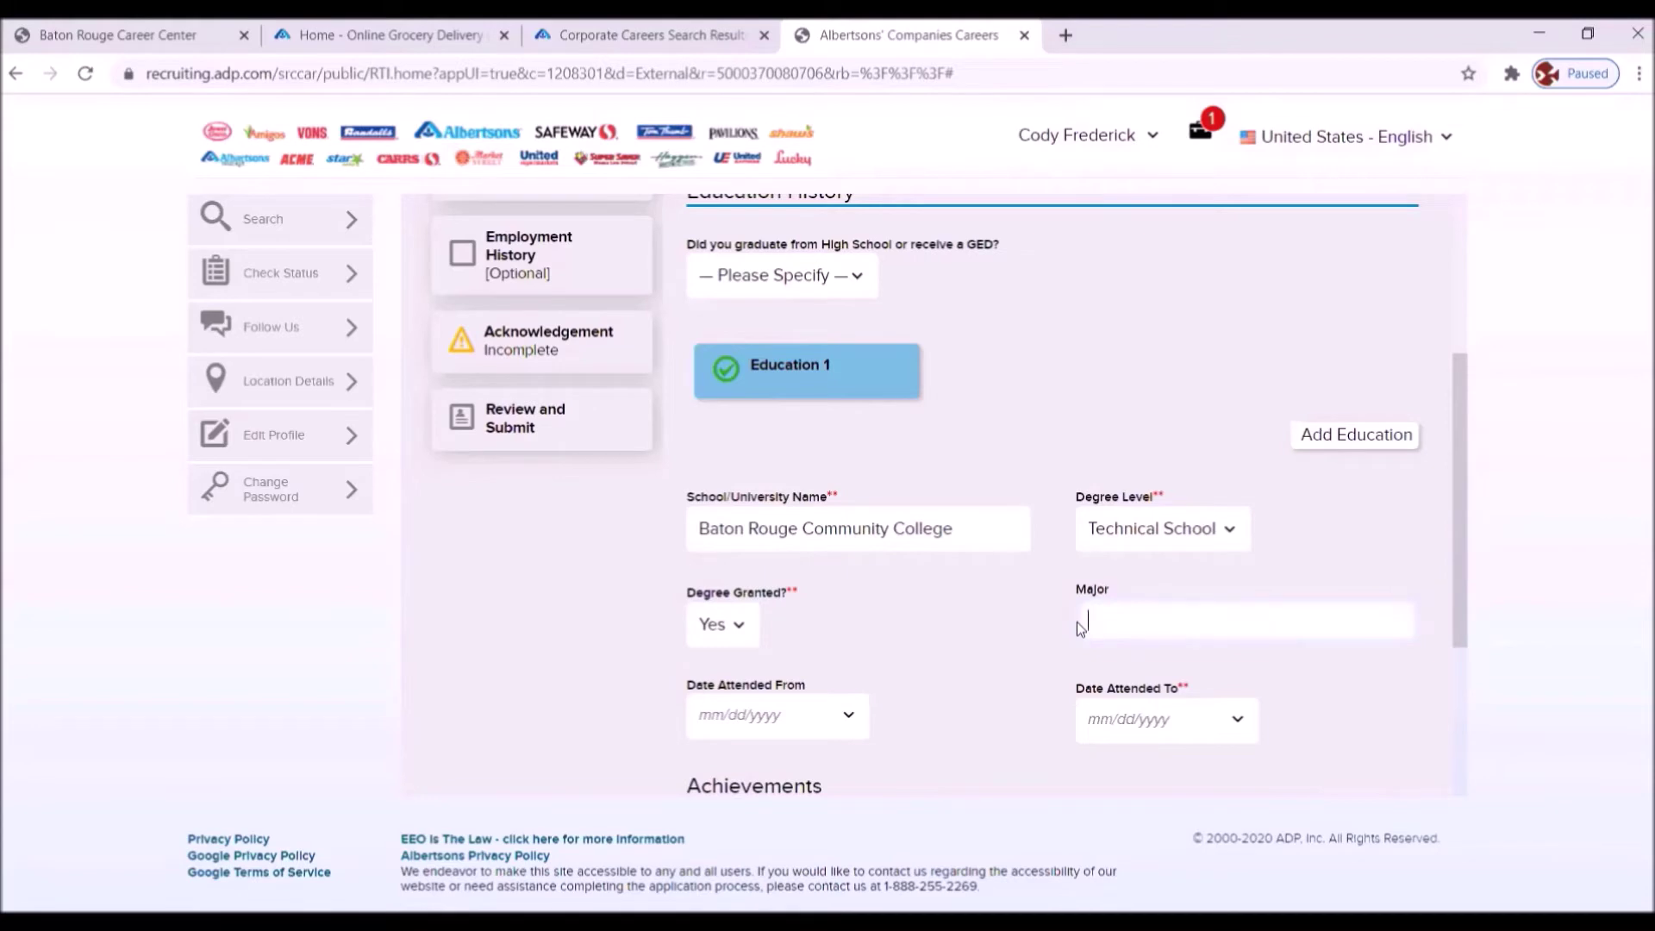
text(spitality Mana)
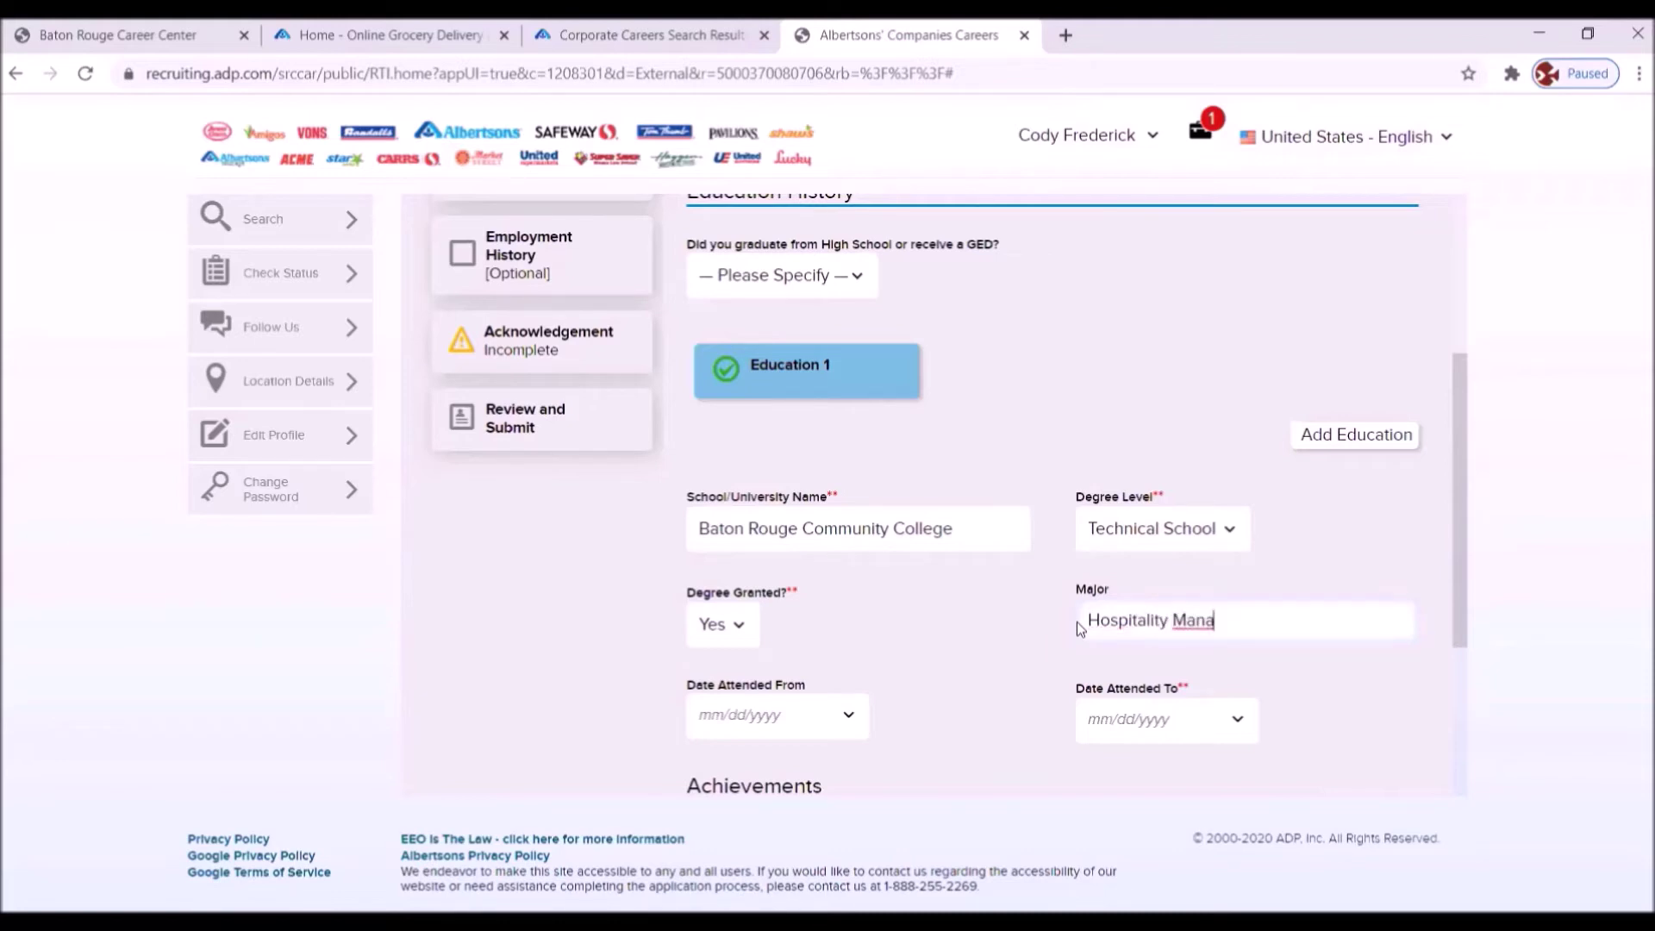
text(gement)
click(852, 722)
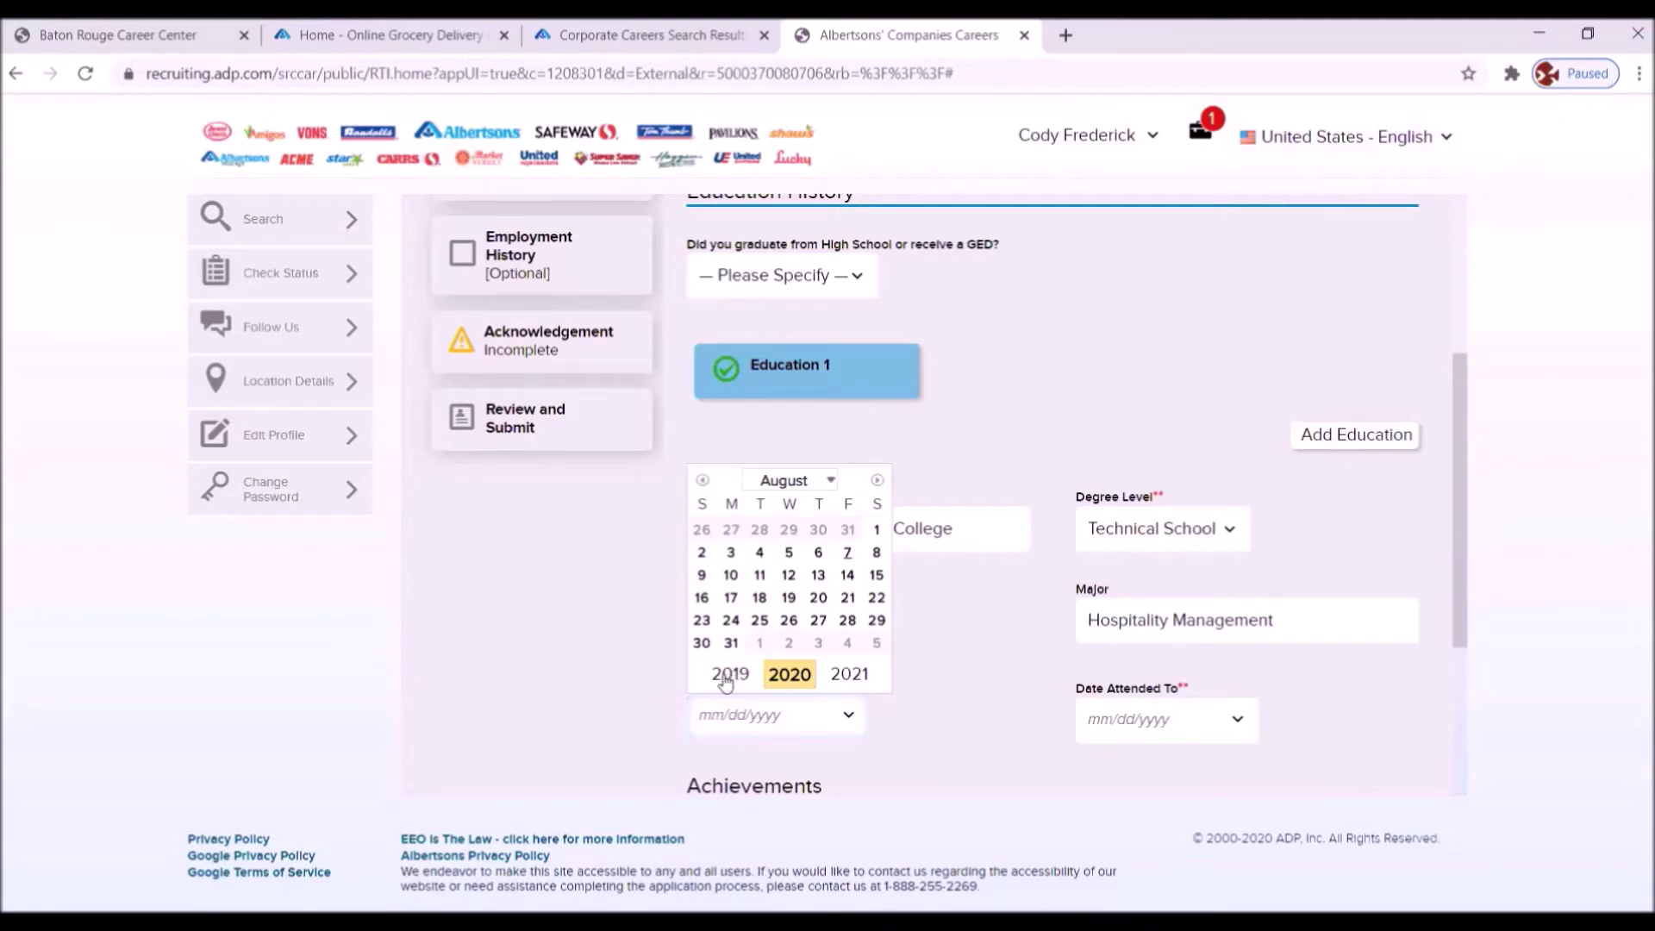
- Set the education start date to August 5, 2014 (08/05/2014)
click(729, 674)
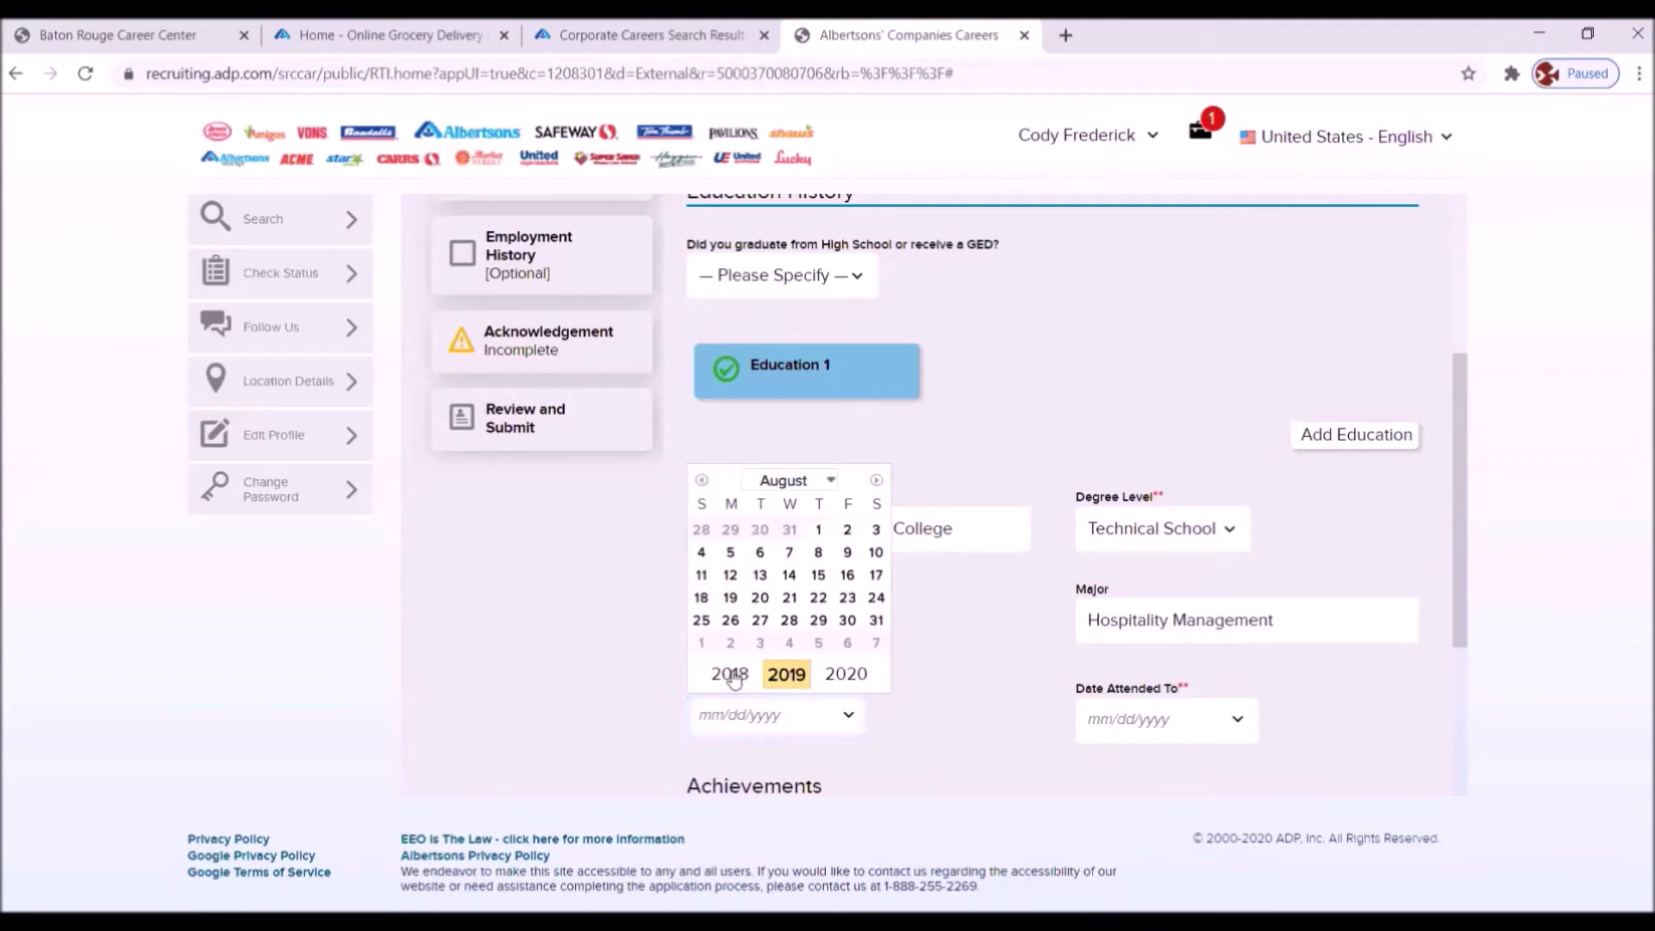
click(730, 674)
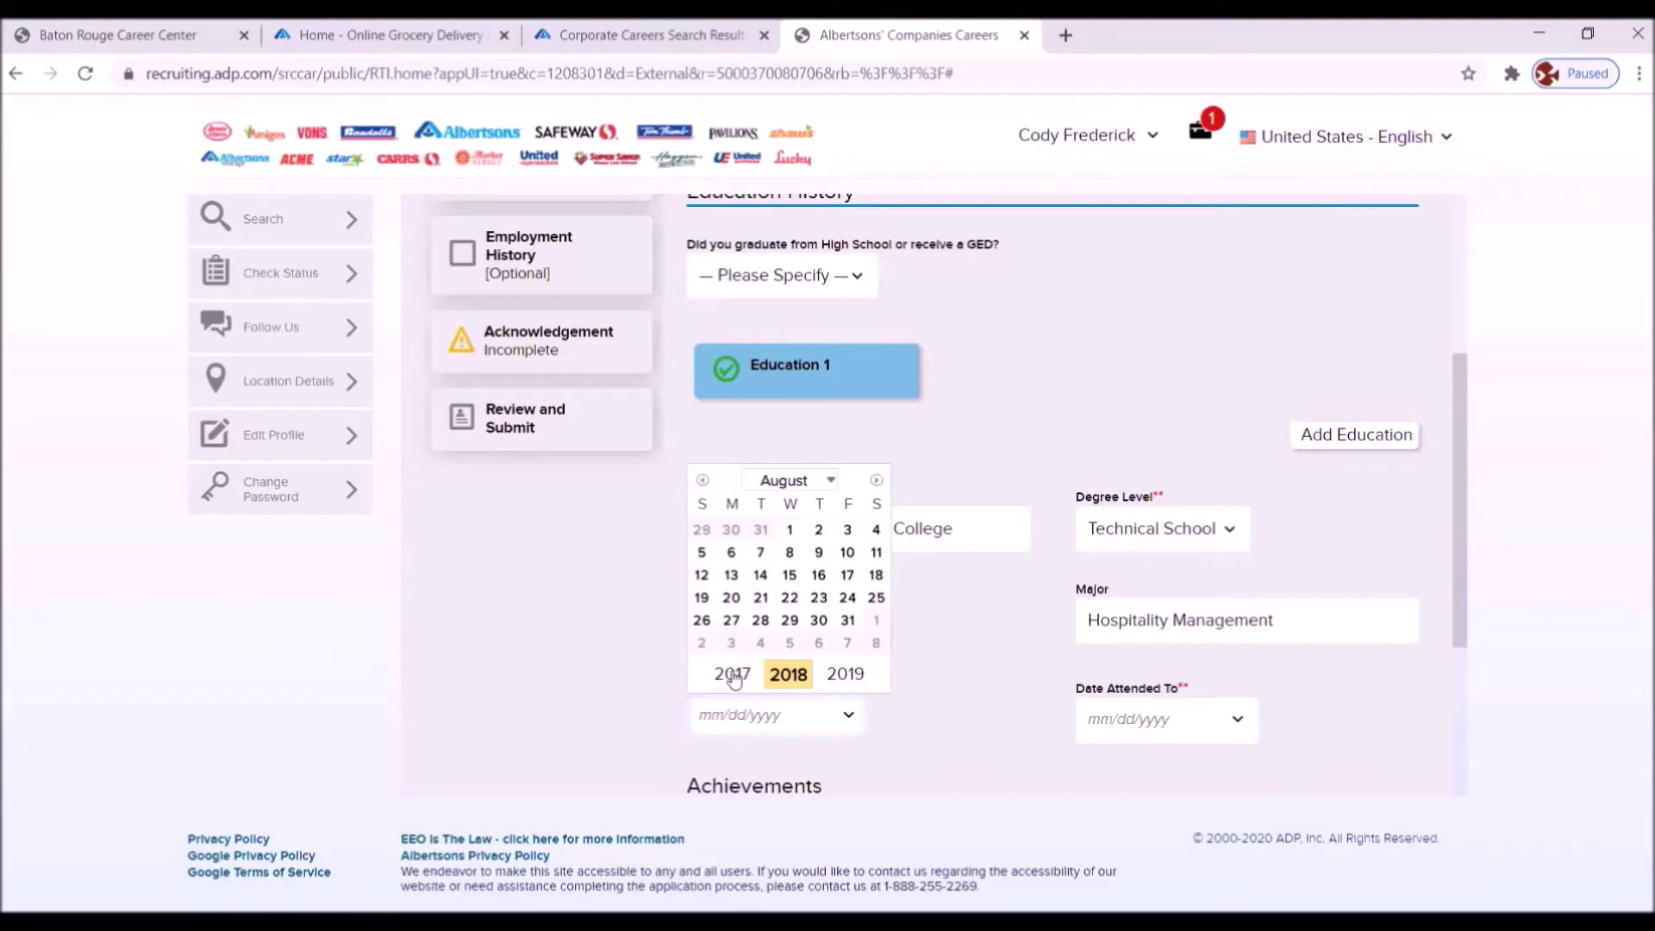
click(732, 674)
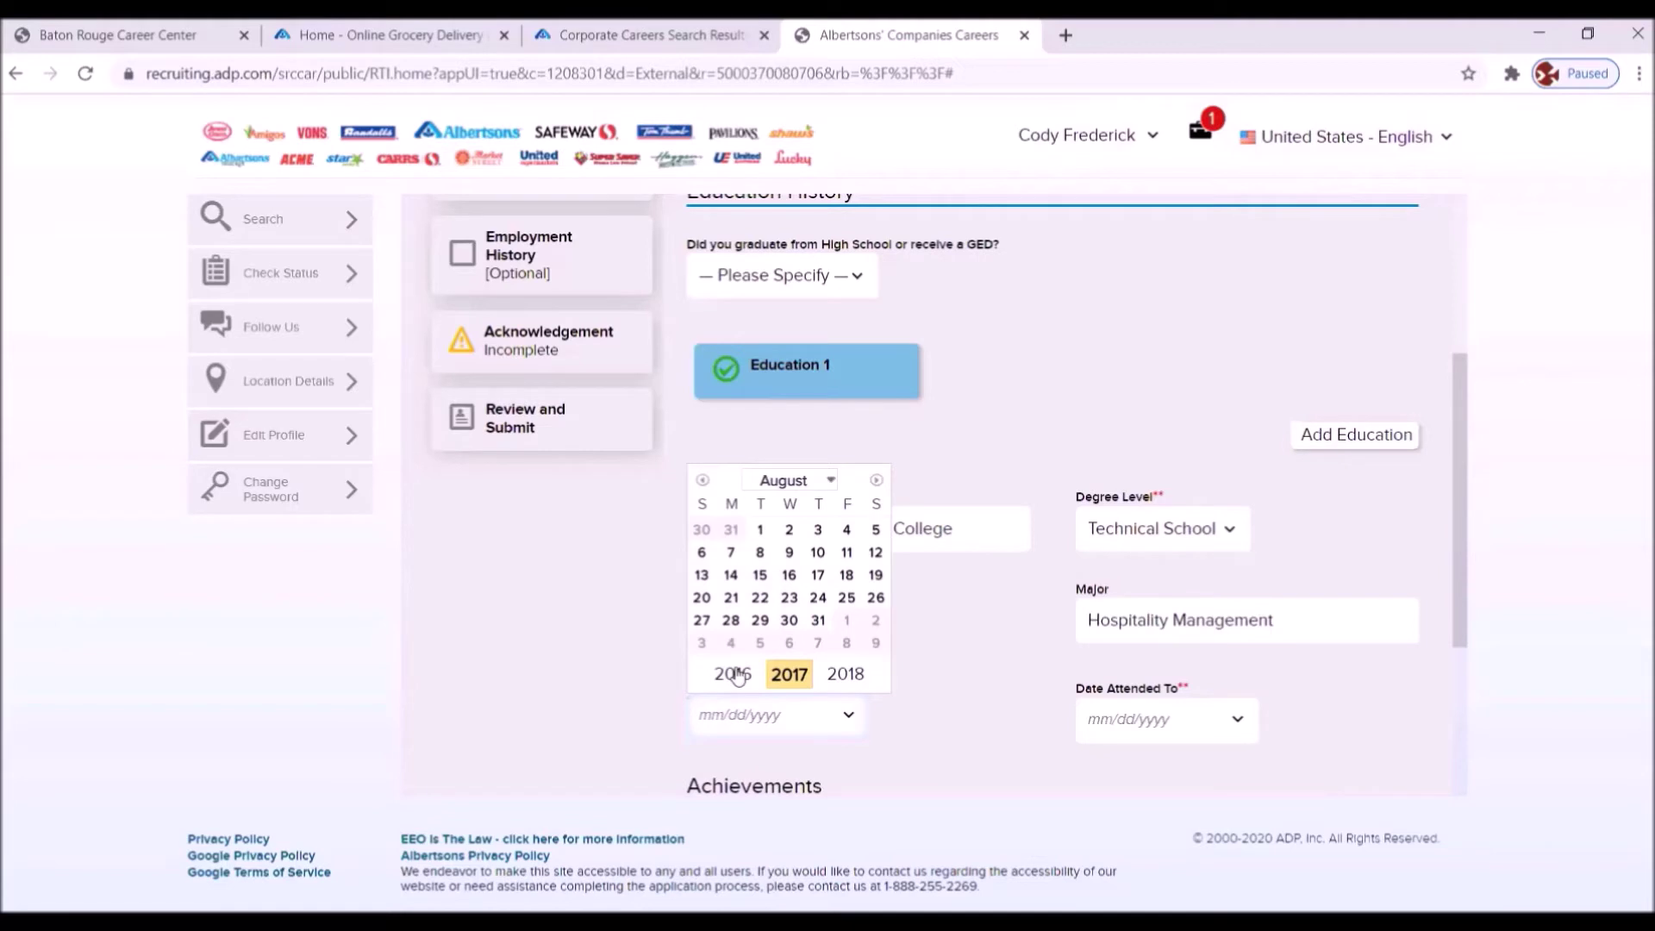
click(734, 674)
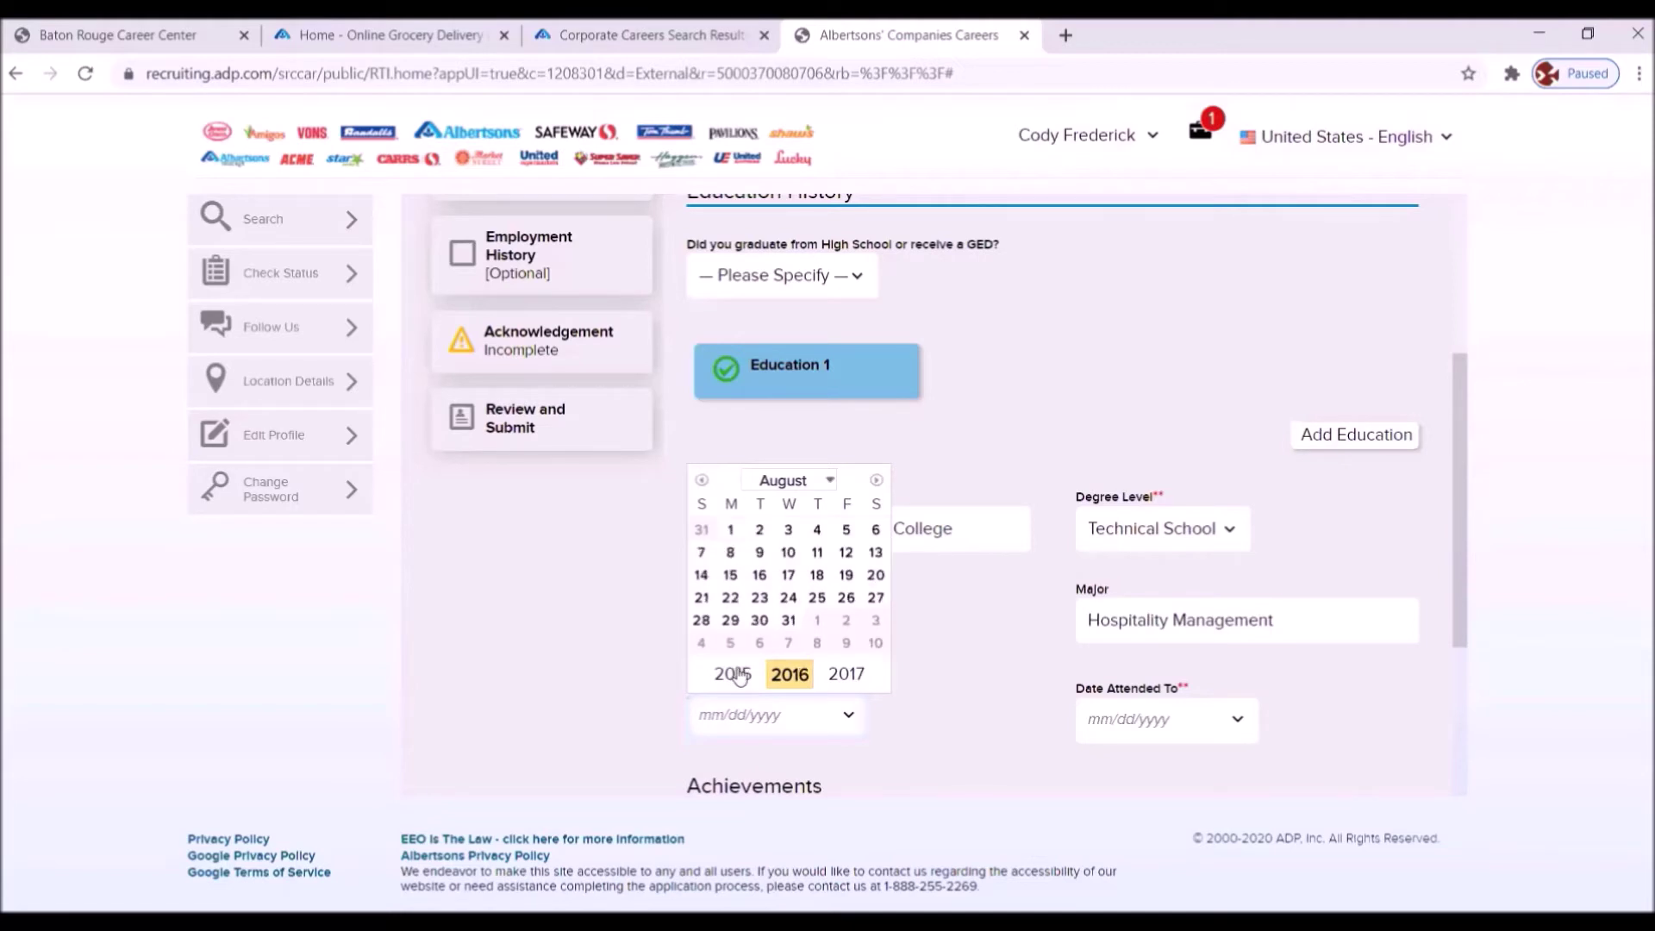
click(735, 674)
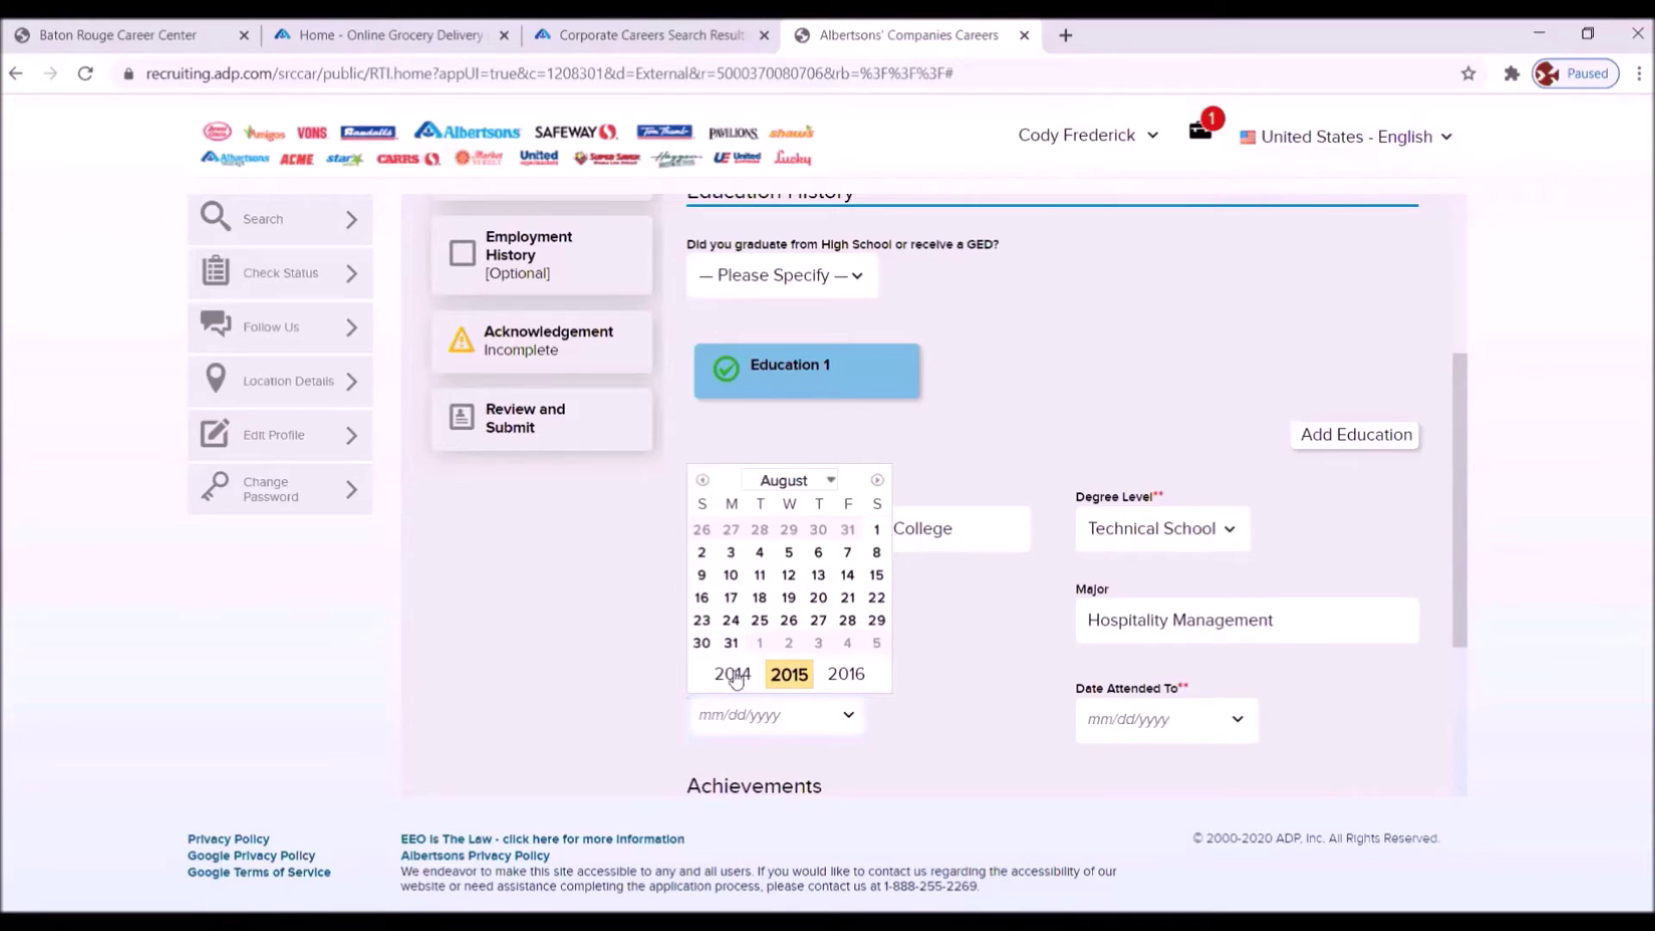
click(733, 674)
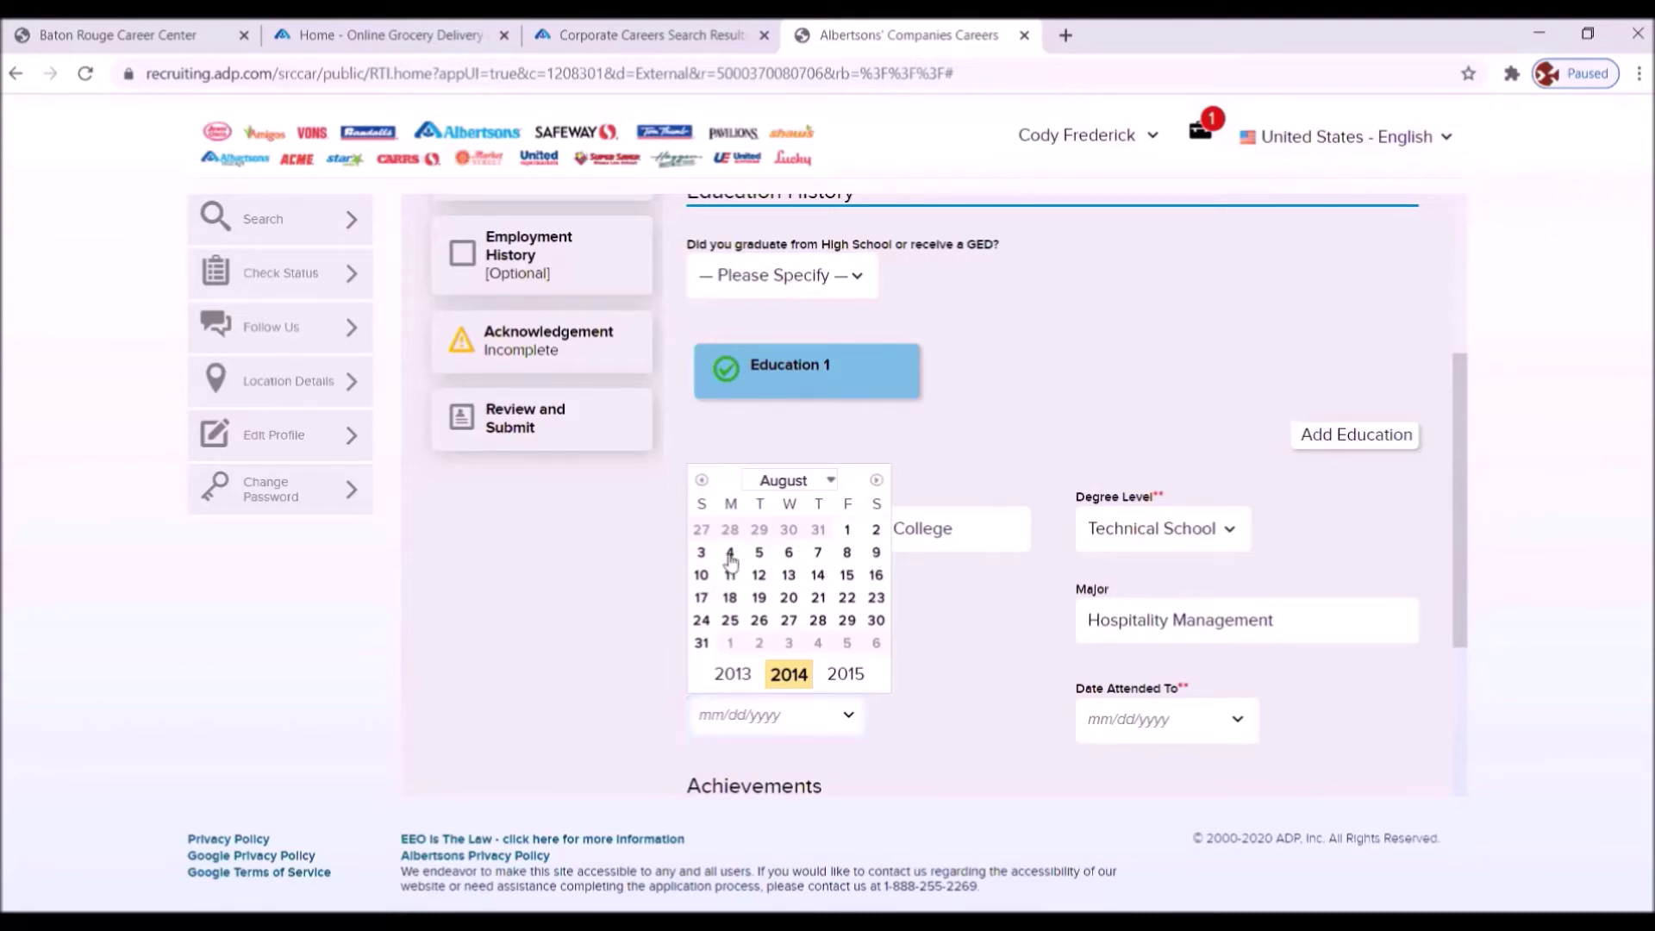
click(761, 554)
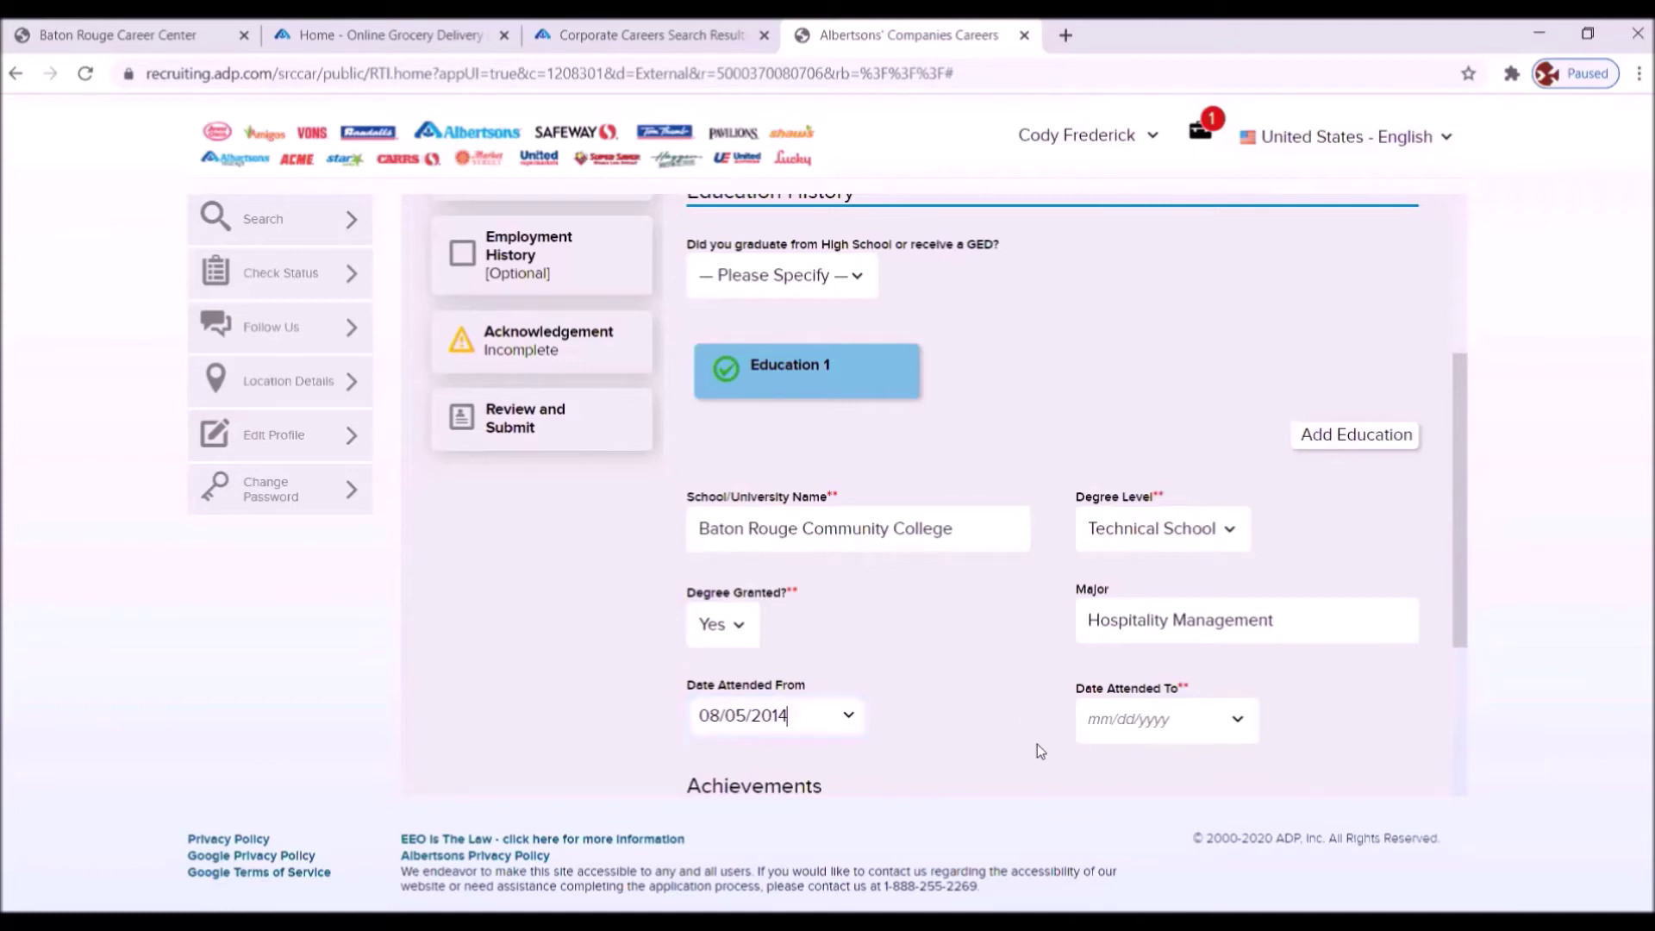
- Set the education end date to August 18, 2015 (08/18/2015)
click(1238, 724)
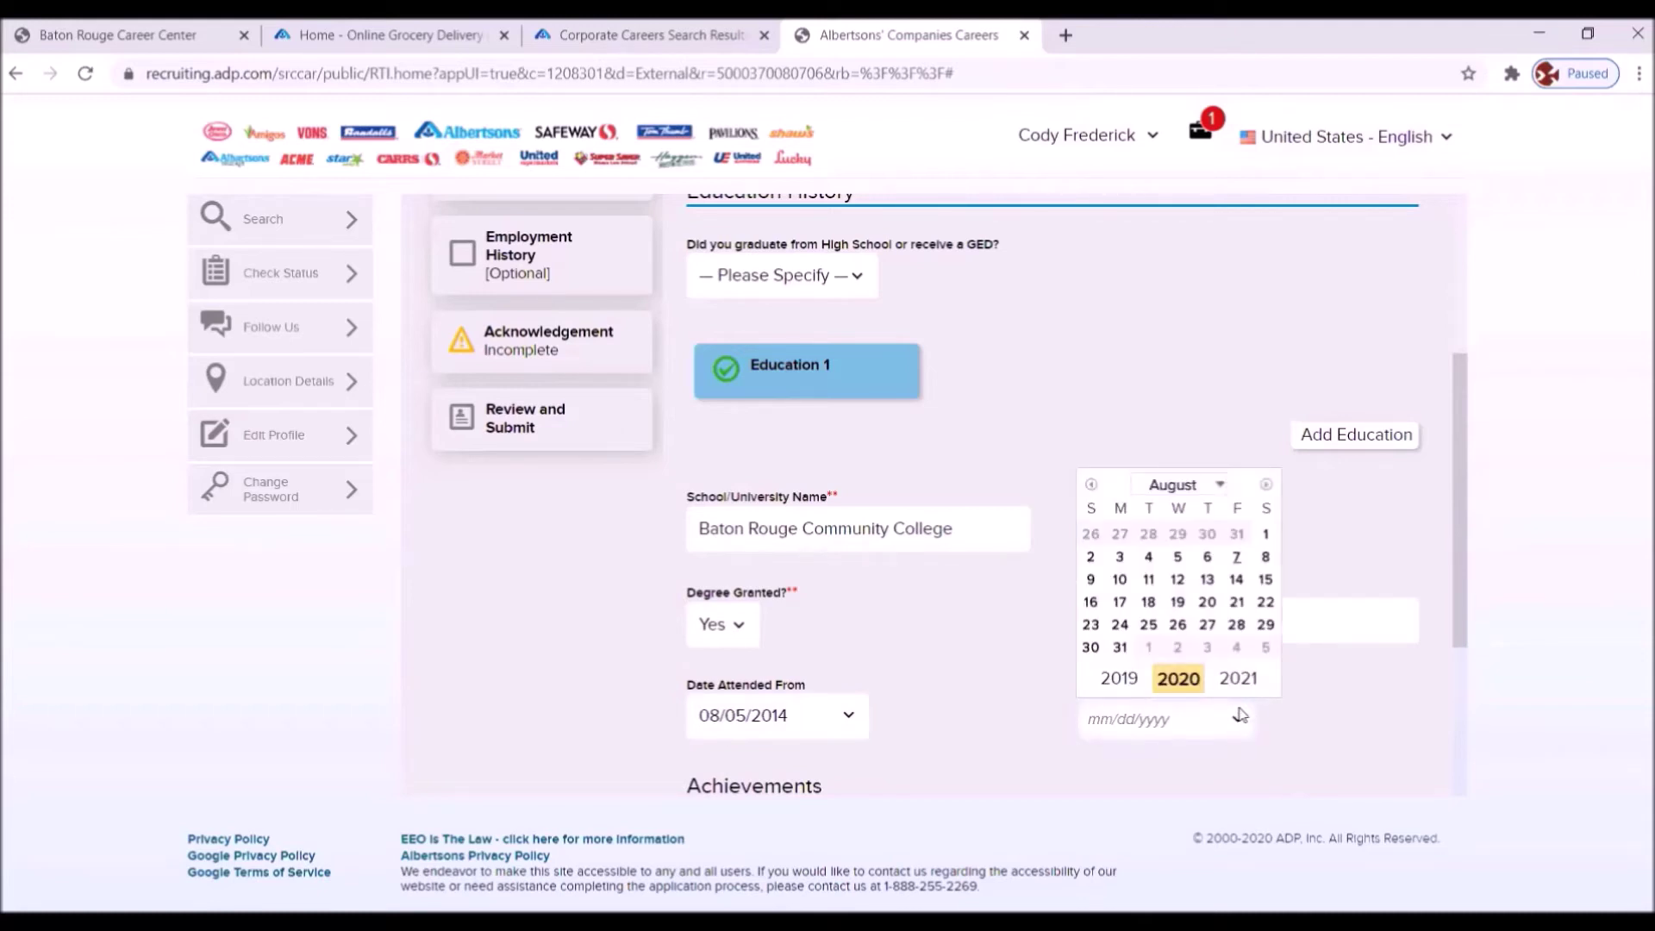
click(1118, 678)
click(1120, 679)
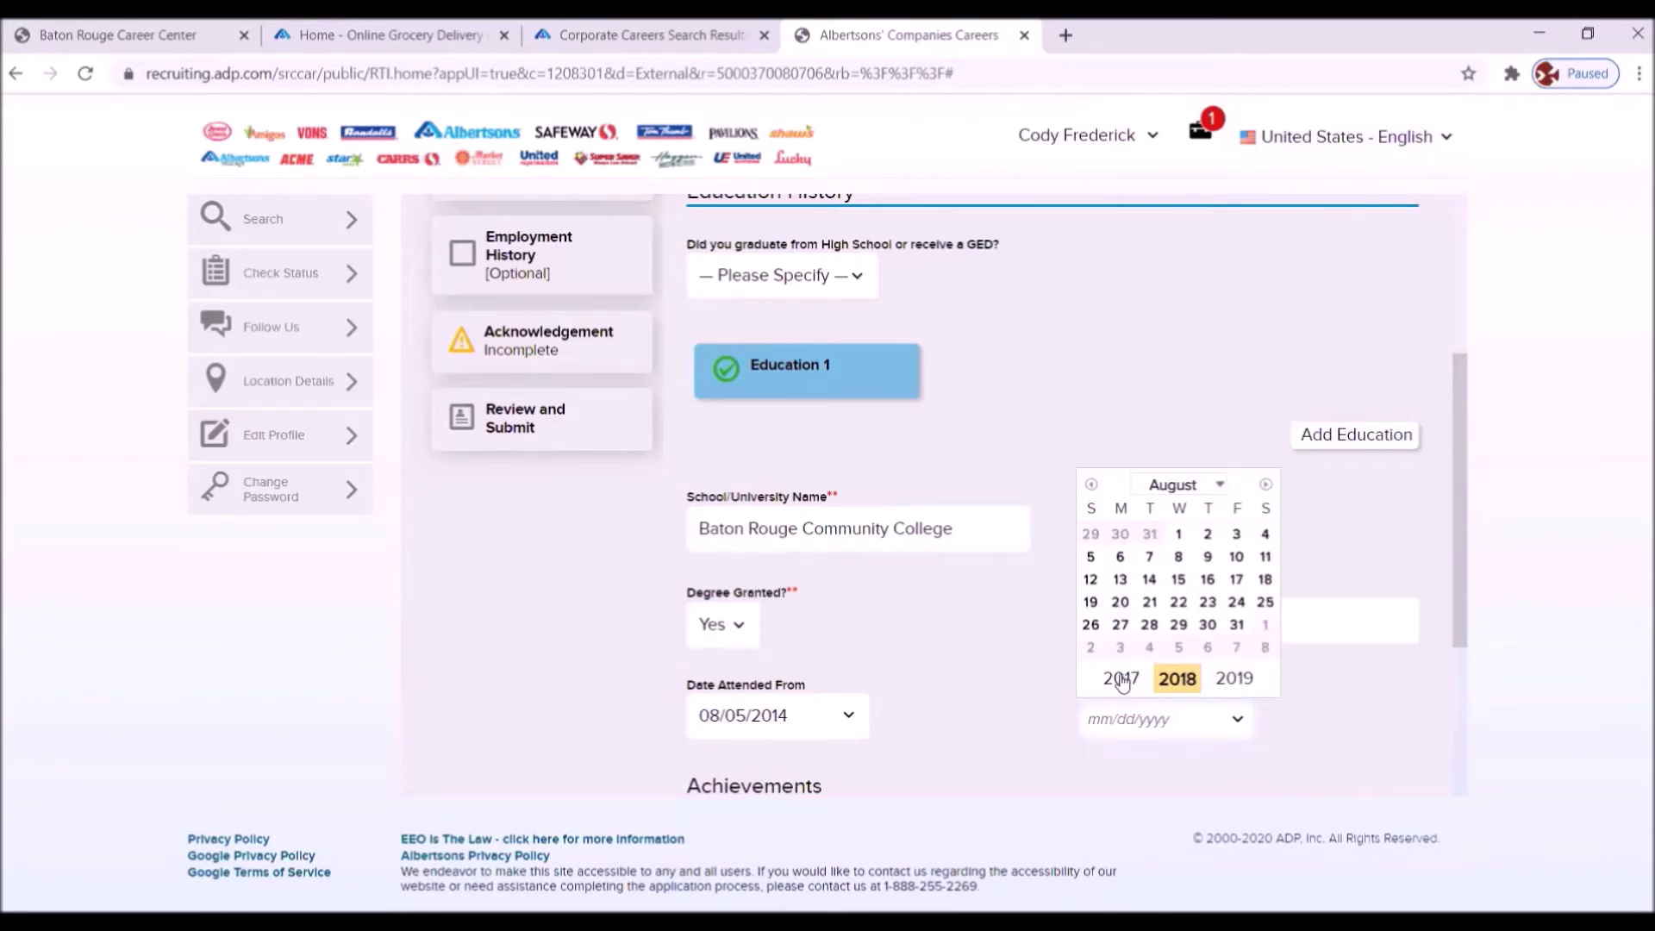
click(1120, 680)
click(1121, 680)
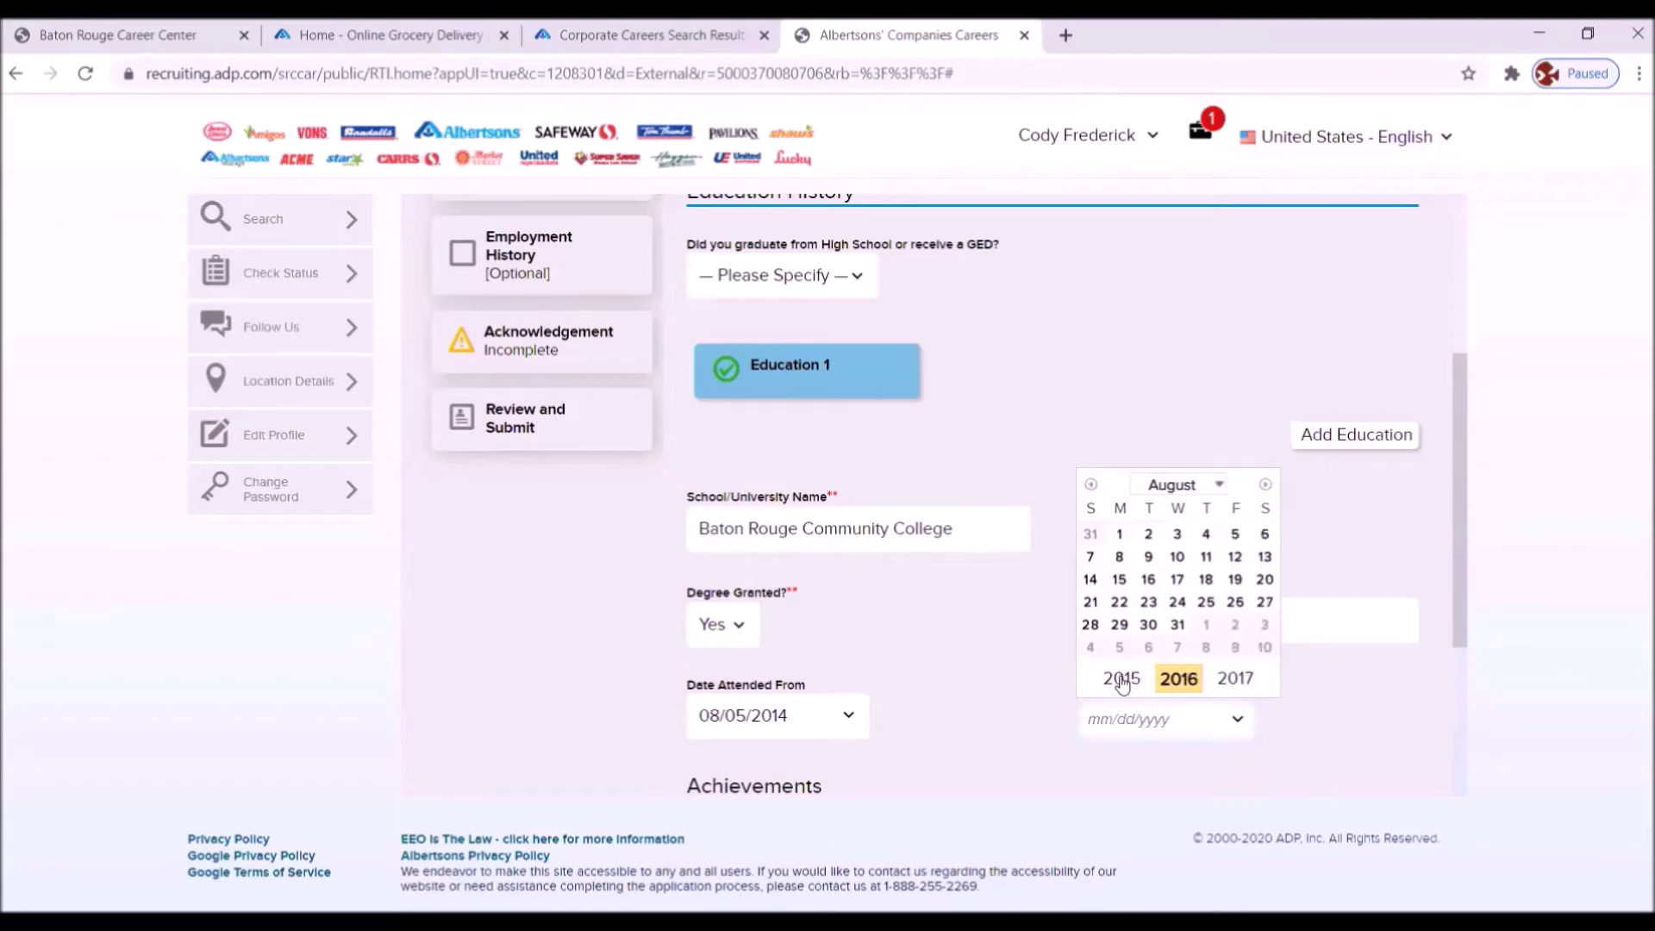
click(1120, 679)
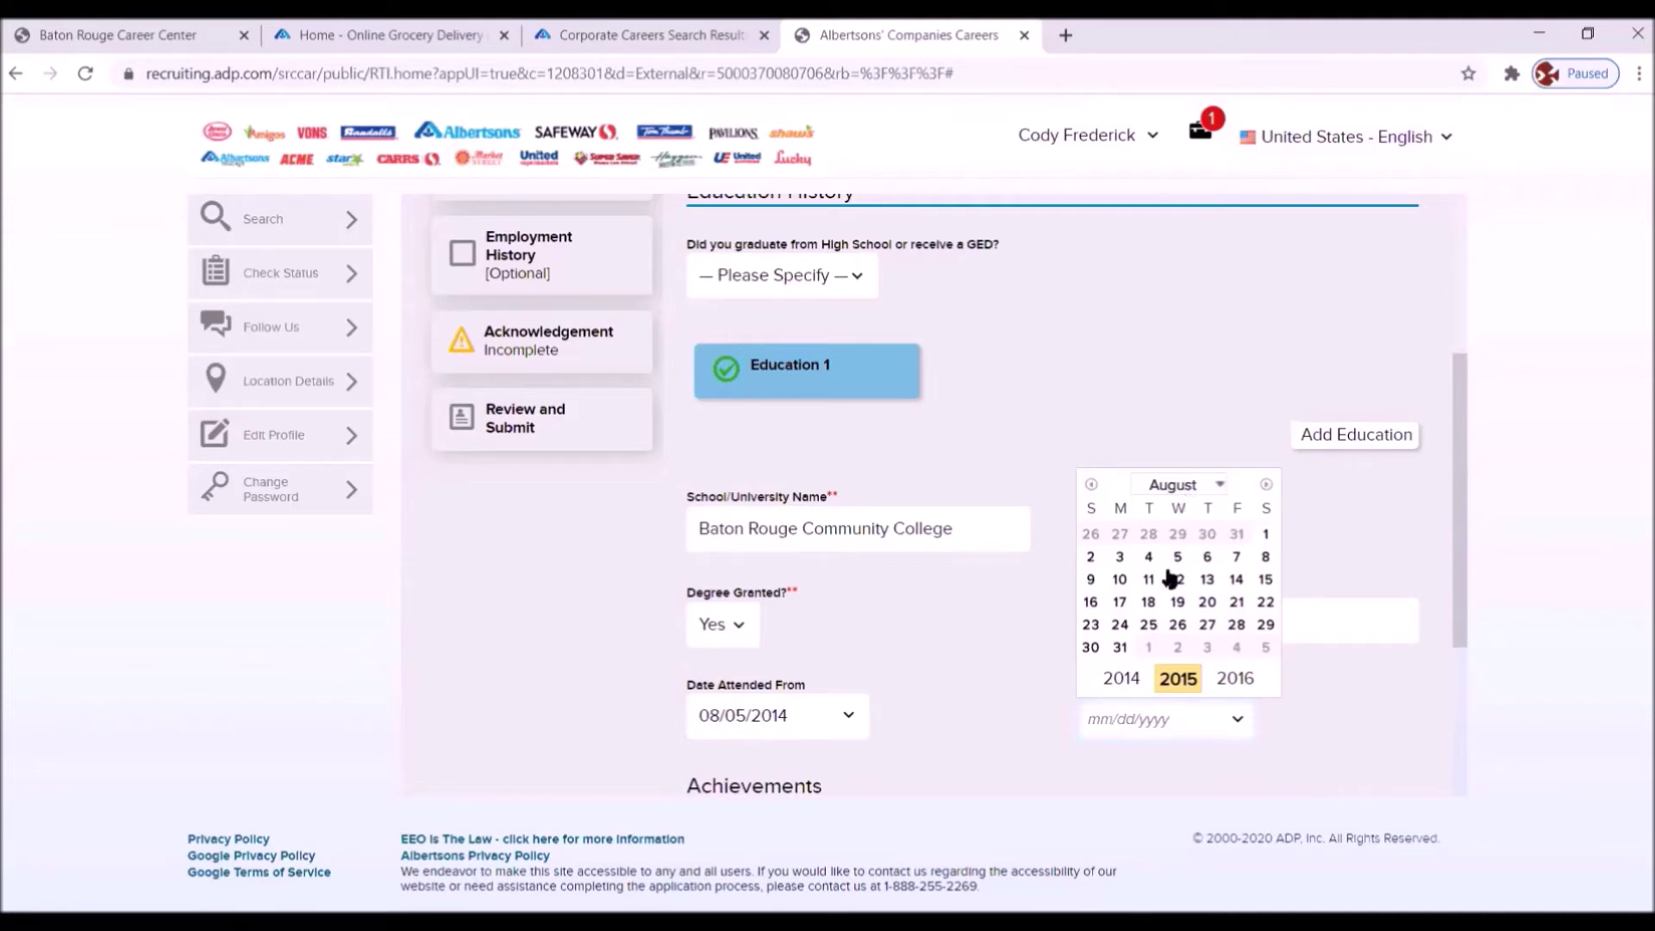
click(1148, 602)
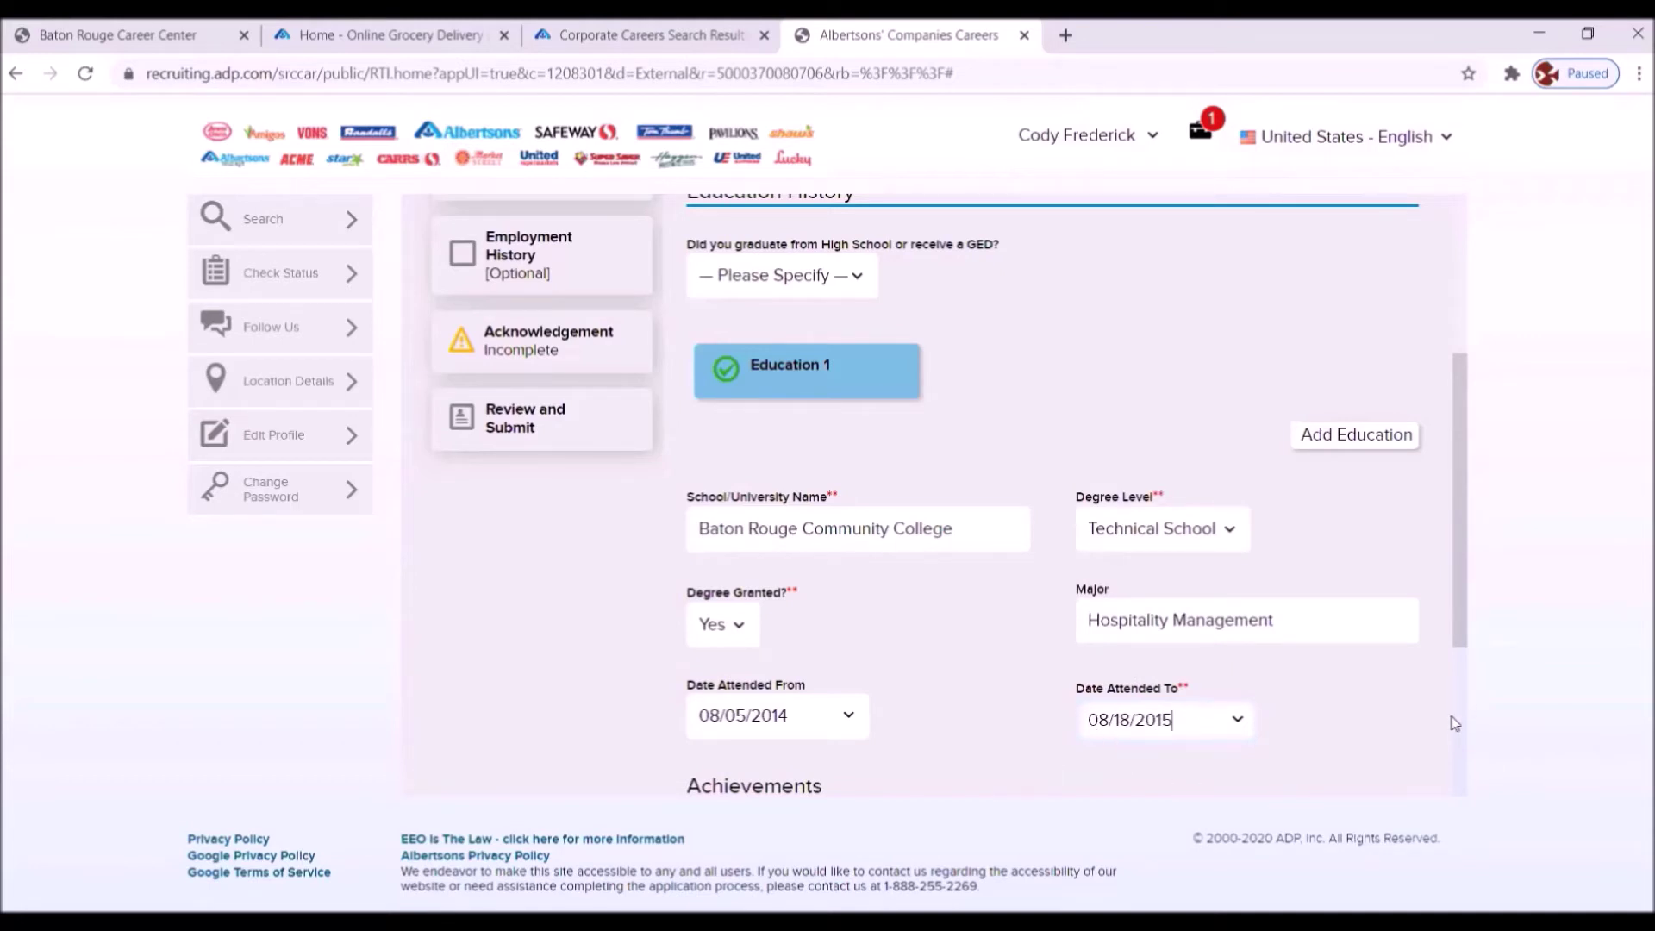
- Add 'CPR, 2019' under certifications and achievements, then continue to Employment History
scroll(1455, 723, down, 3)
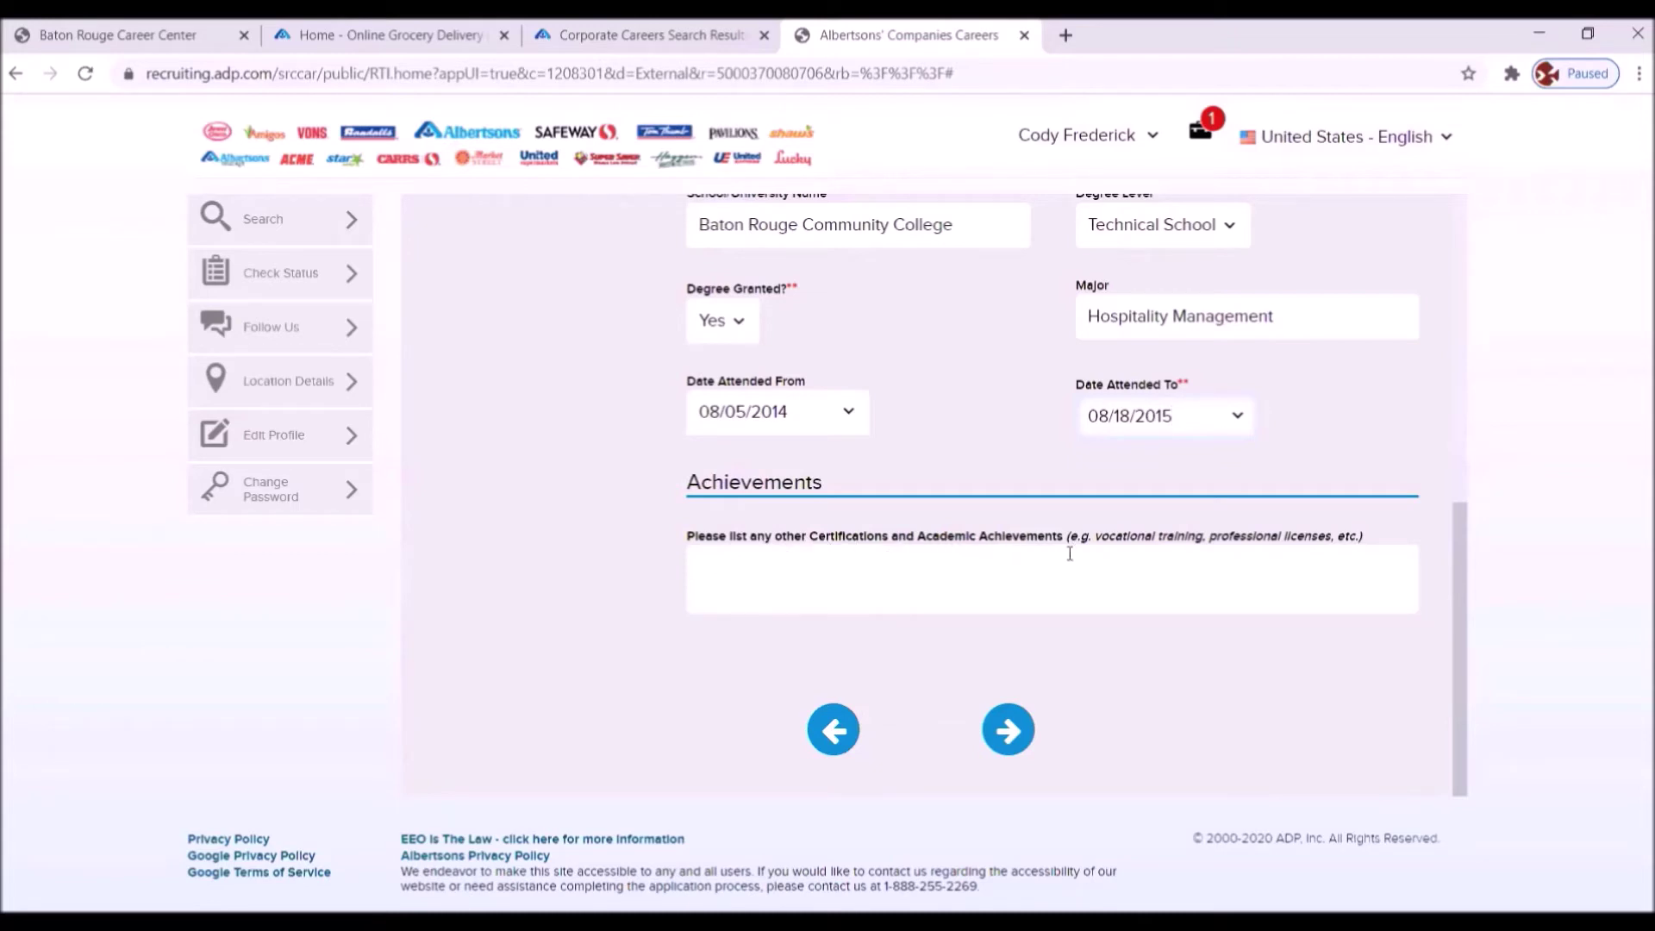
click(722, 564)
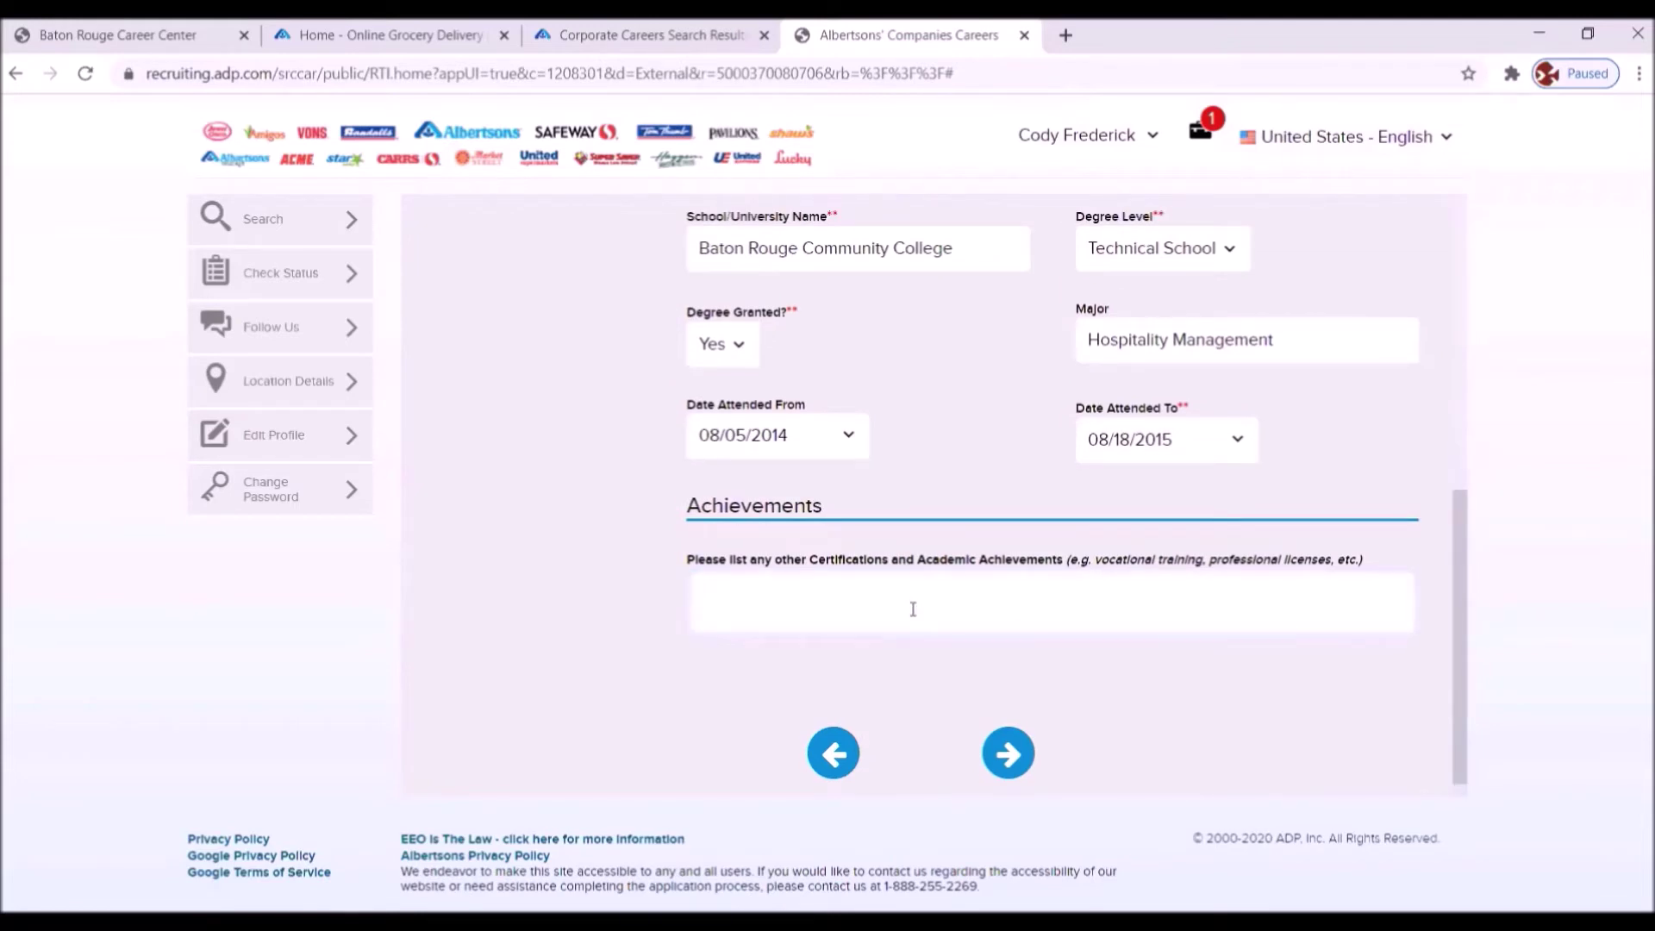
text(CPR, 2019)
click(1006, 755)
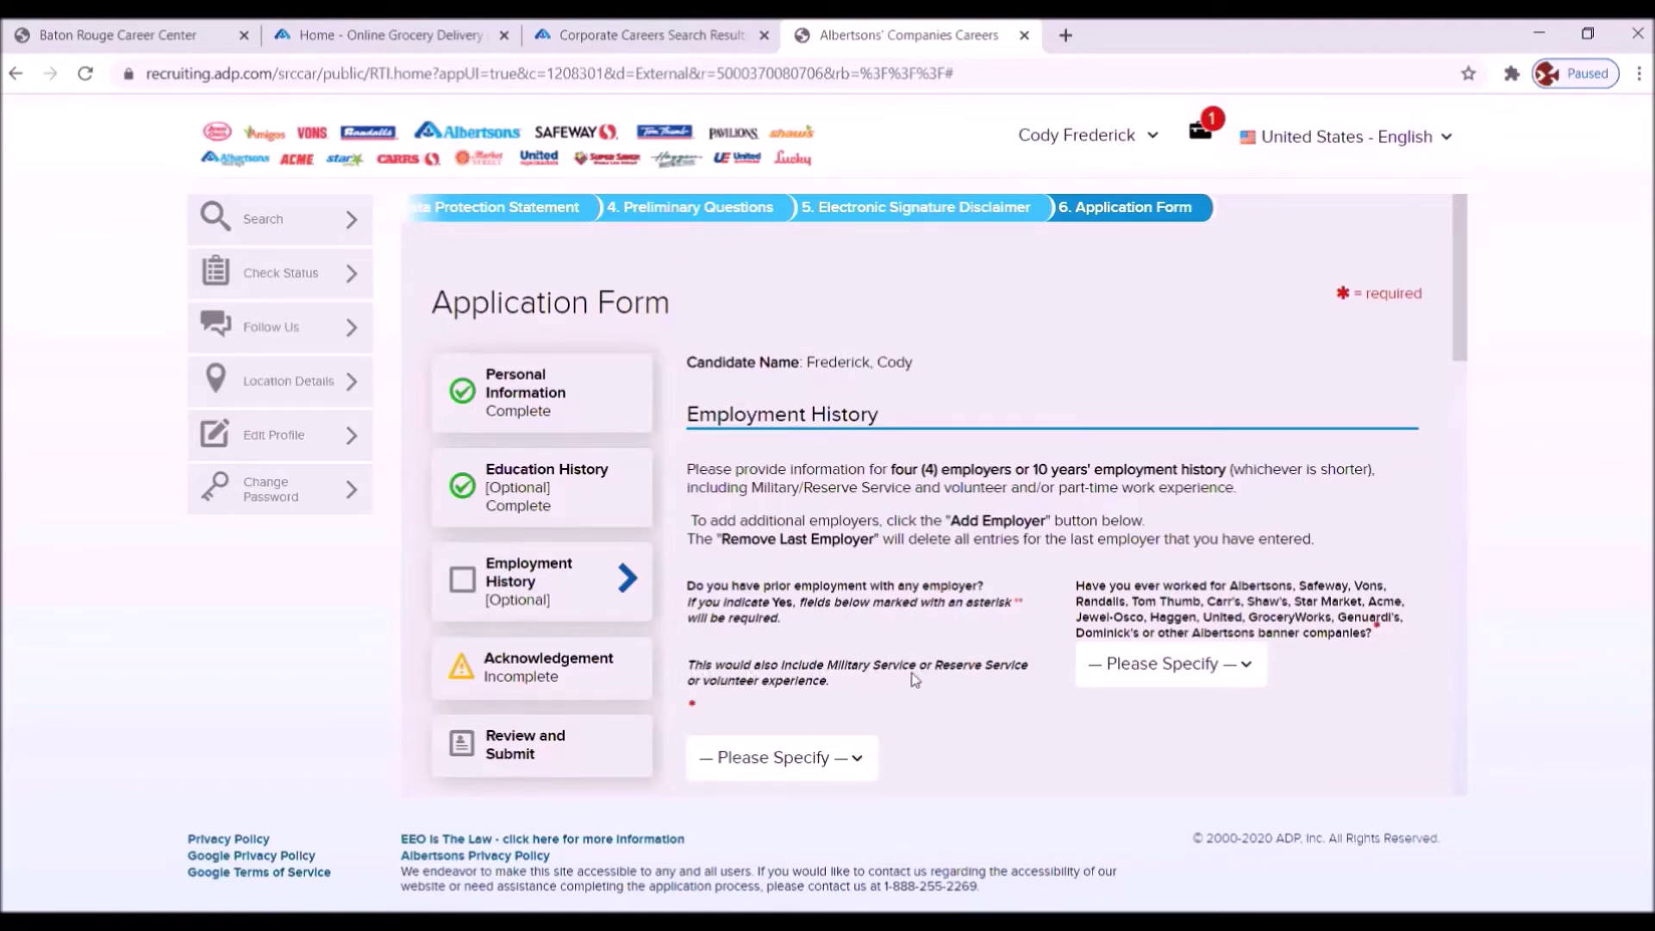
- Answer Yes to prior employment and No to having worked for Albertsons-banner companies
click(858, 760)
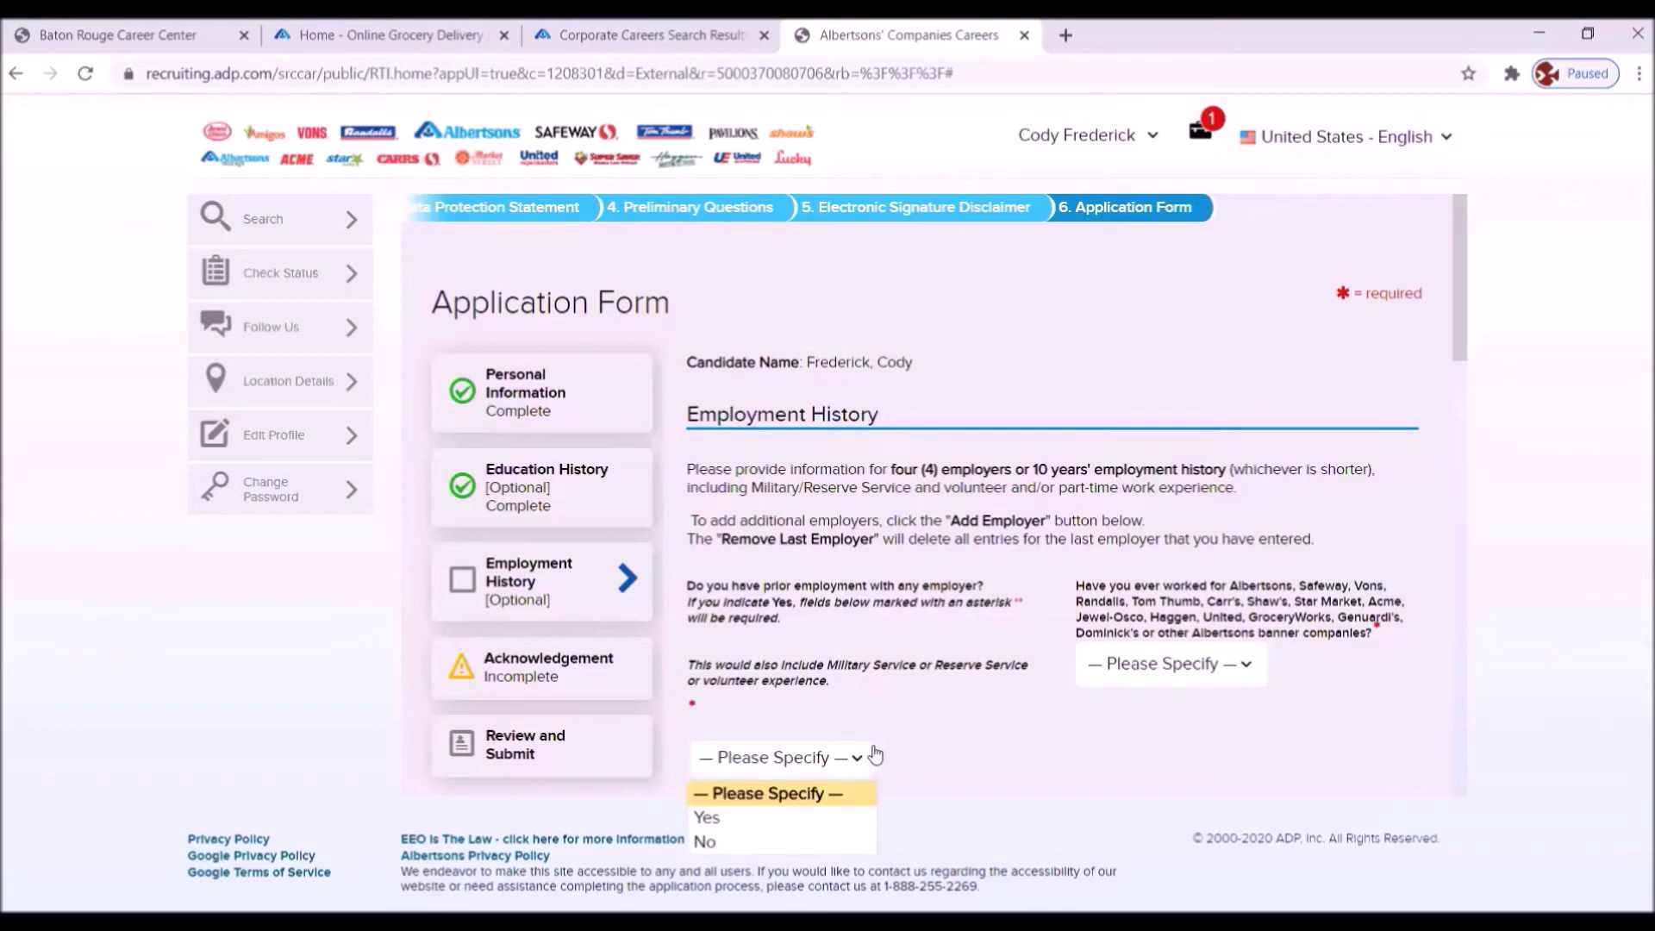
click(715, 820)
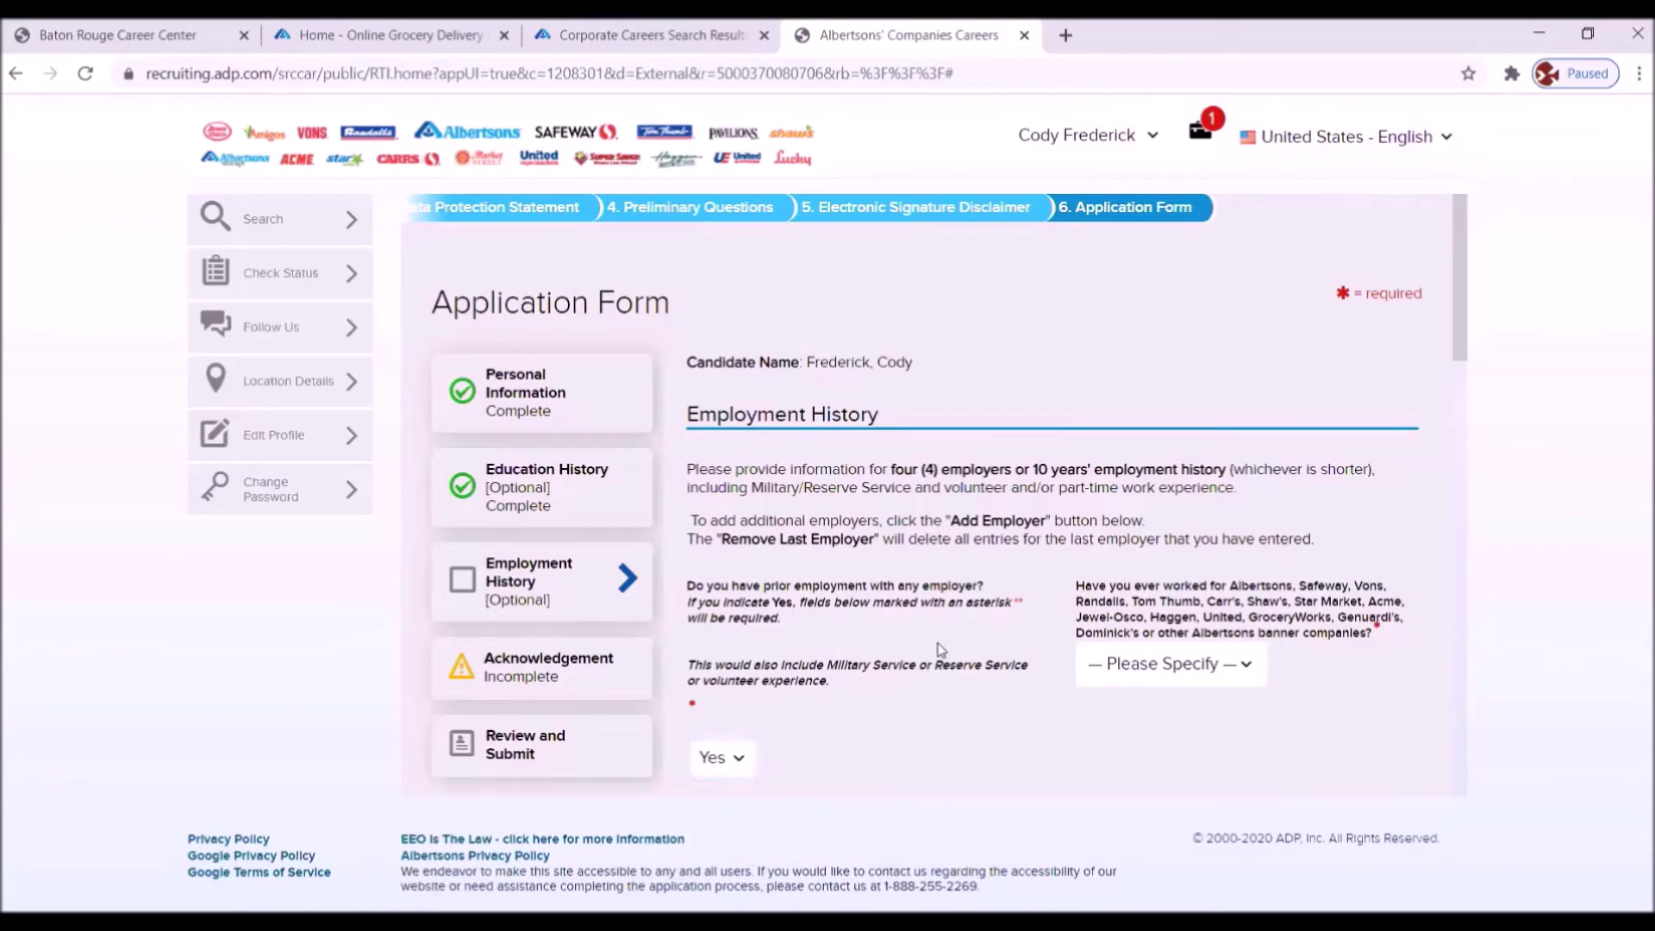
scroll(938, 642, down, 3)
scroll(943, 604, up, 2)
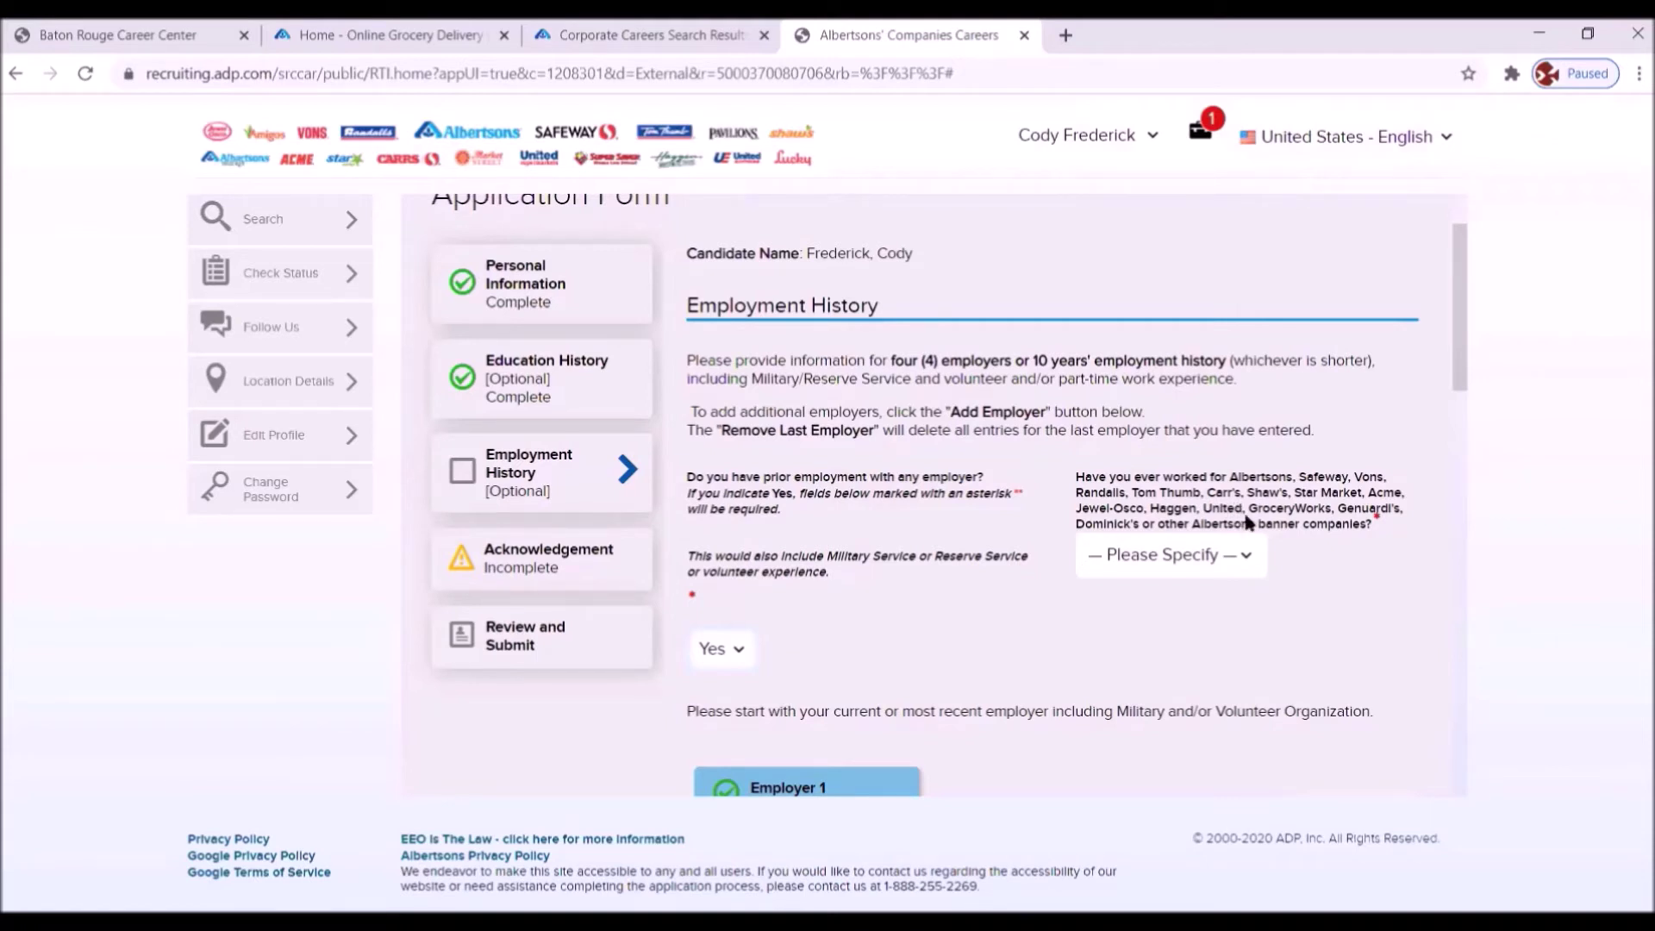
click(1246, 557)
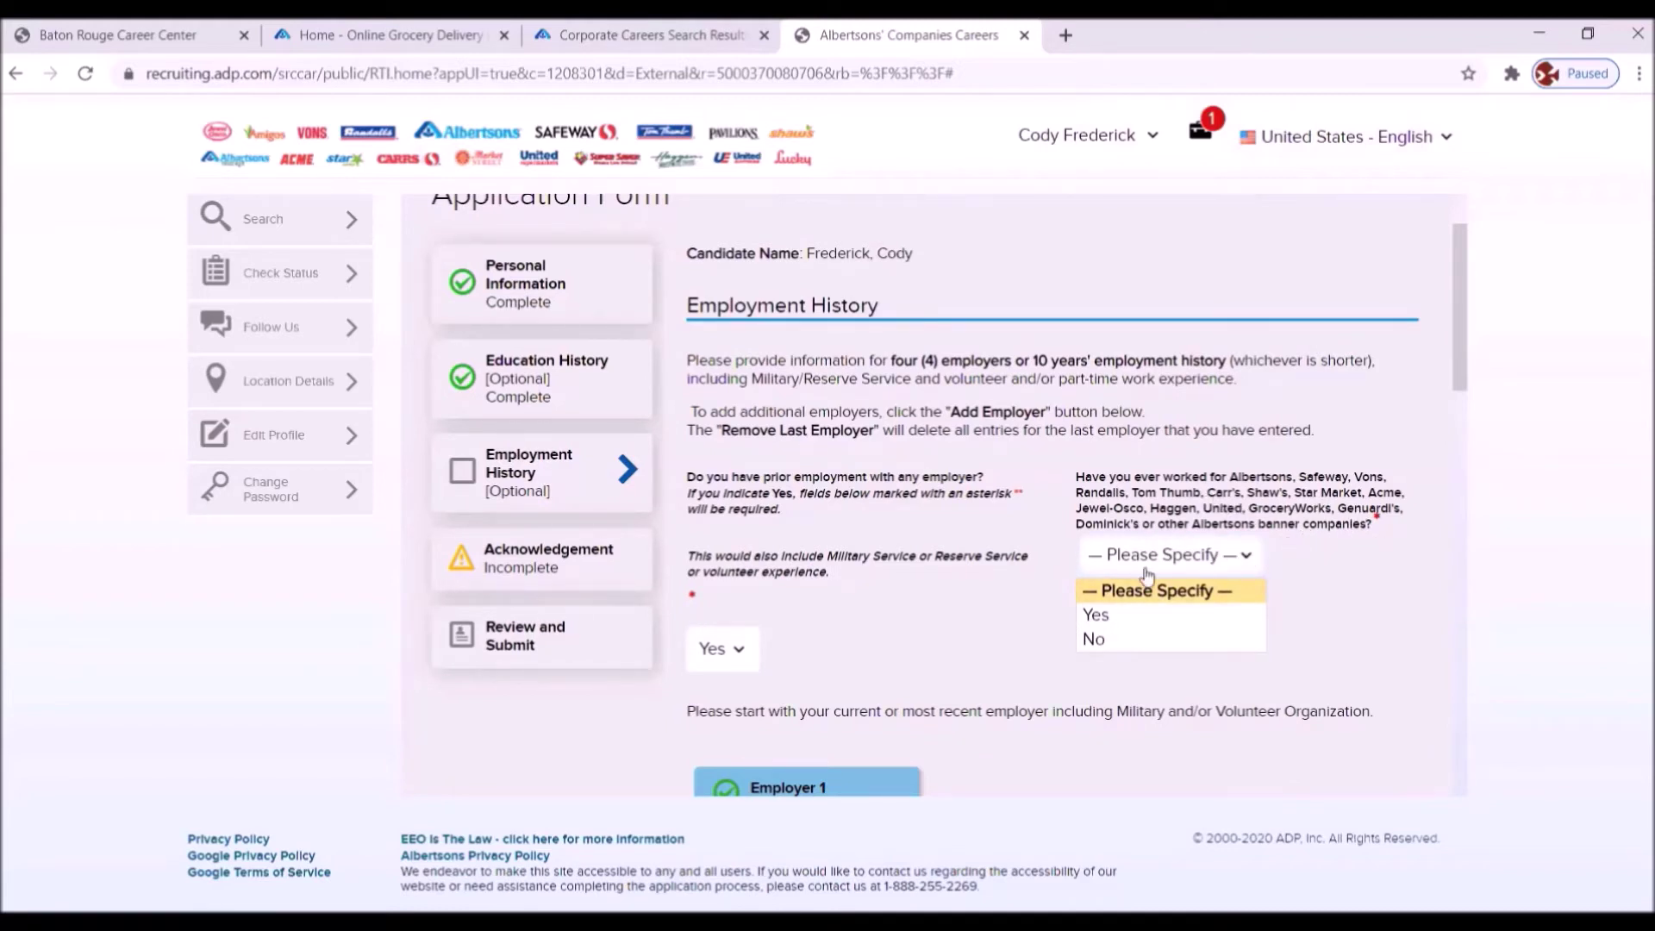
click(1096, 641)
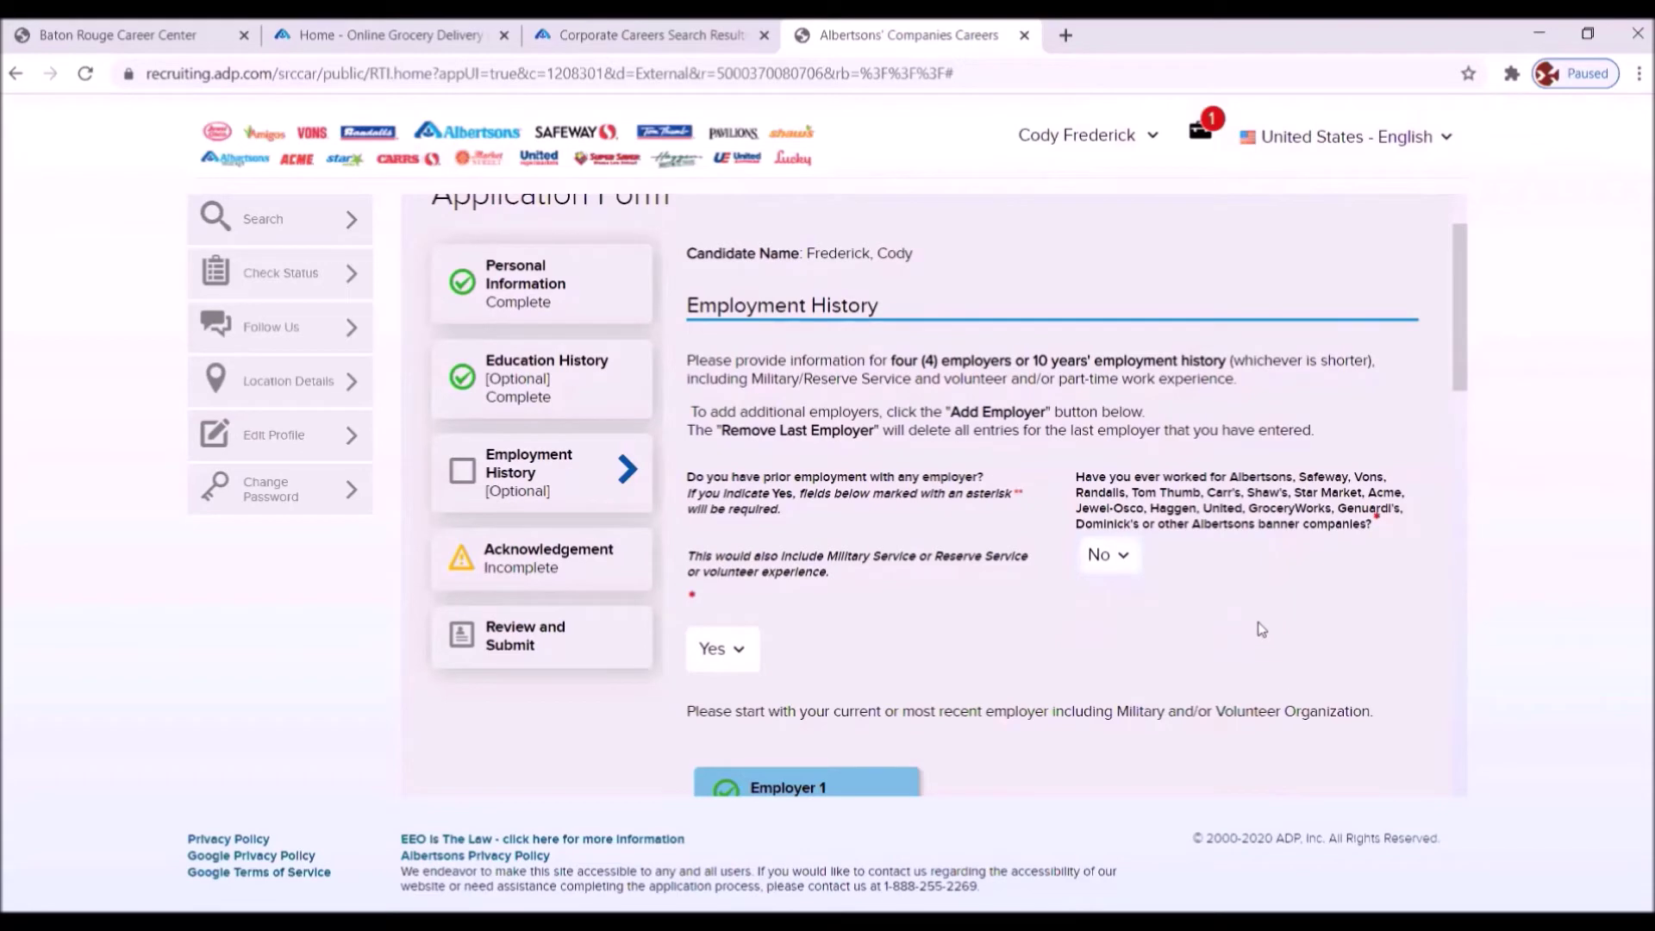
scroll(953, 651, down, 4)
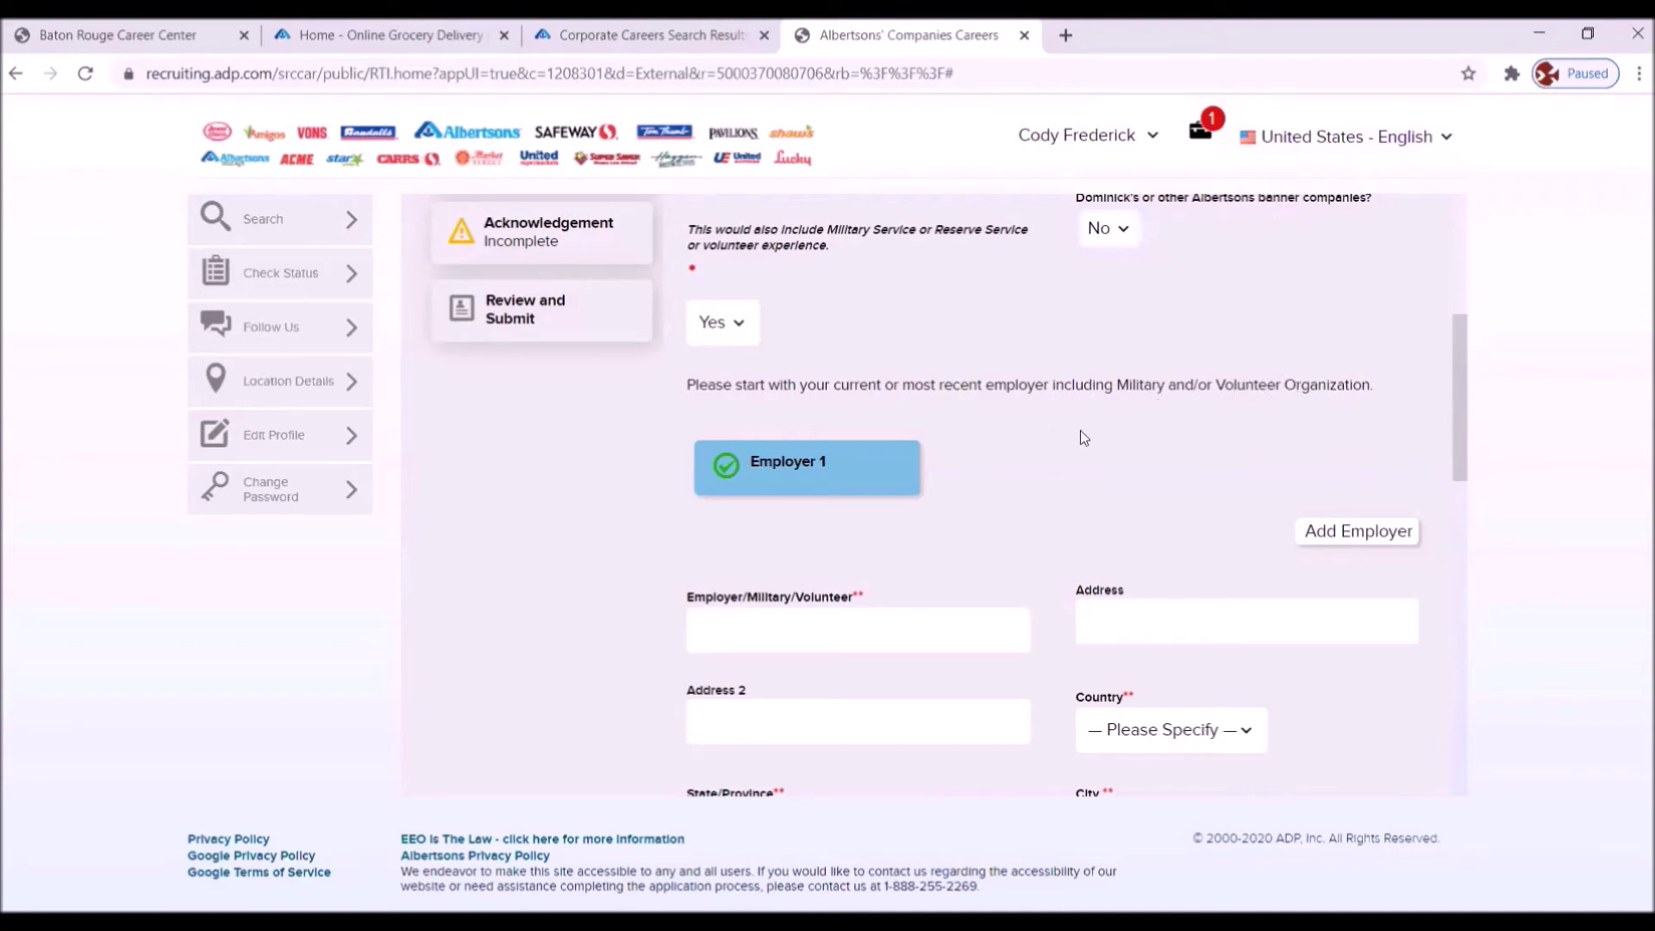
- Enter employer Walter's Supermarket, its street address, country United States and state Louisiana
scroll(1034, 457, down, 3)
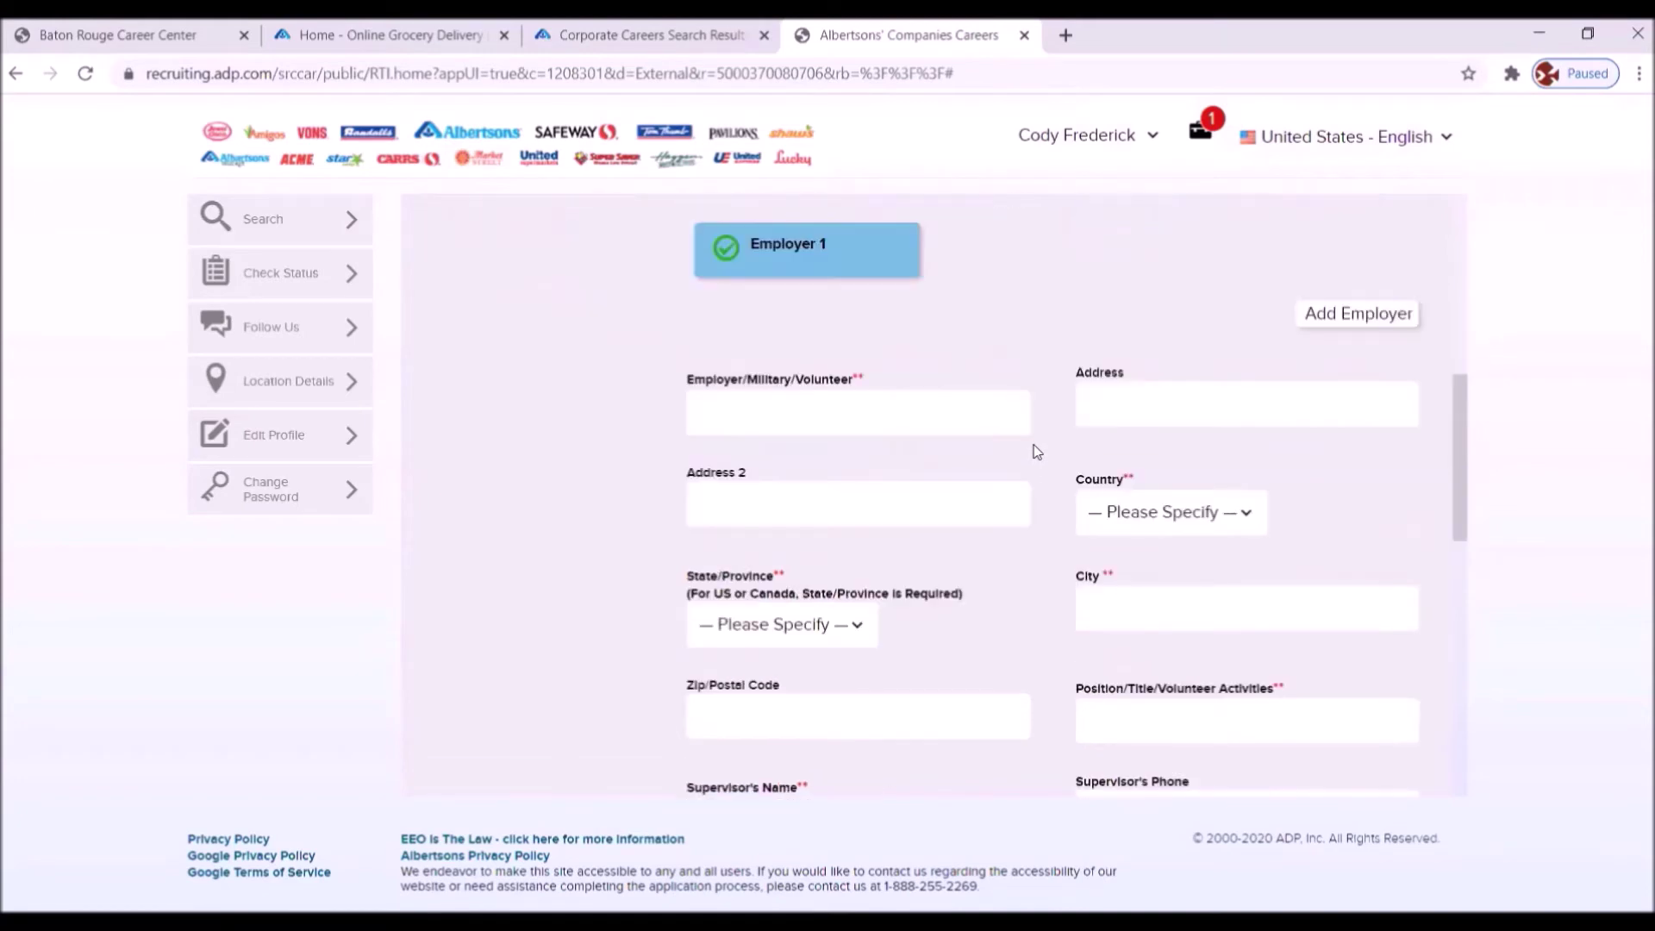
click(732, 413)
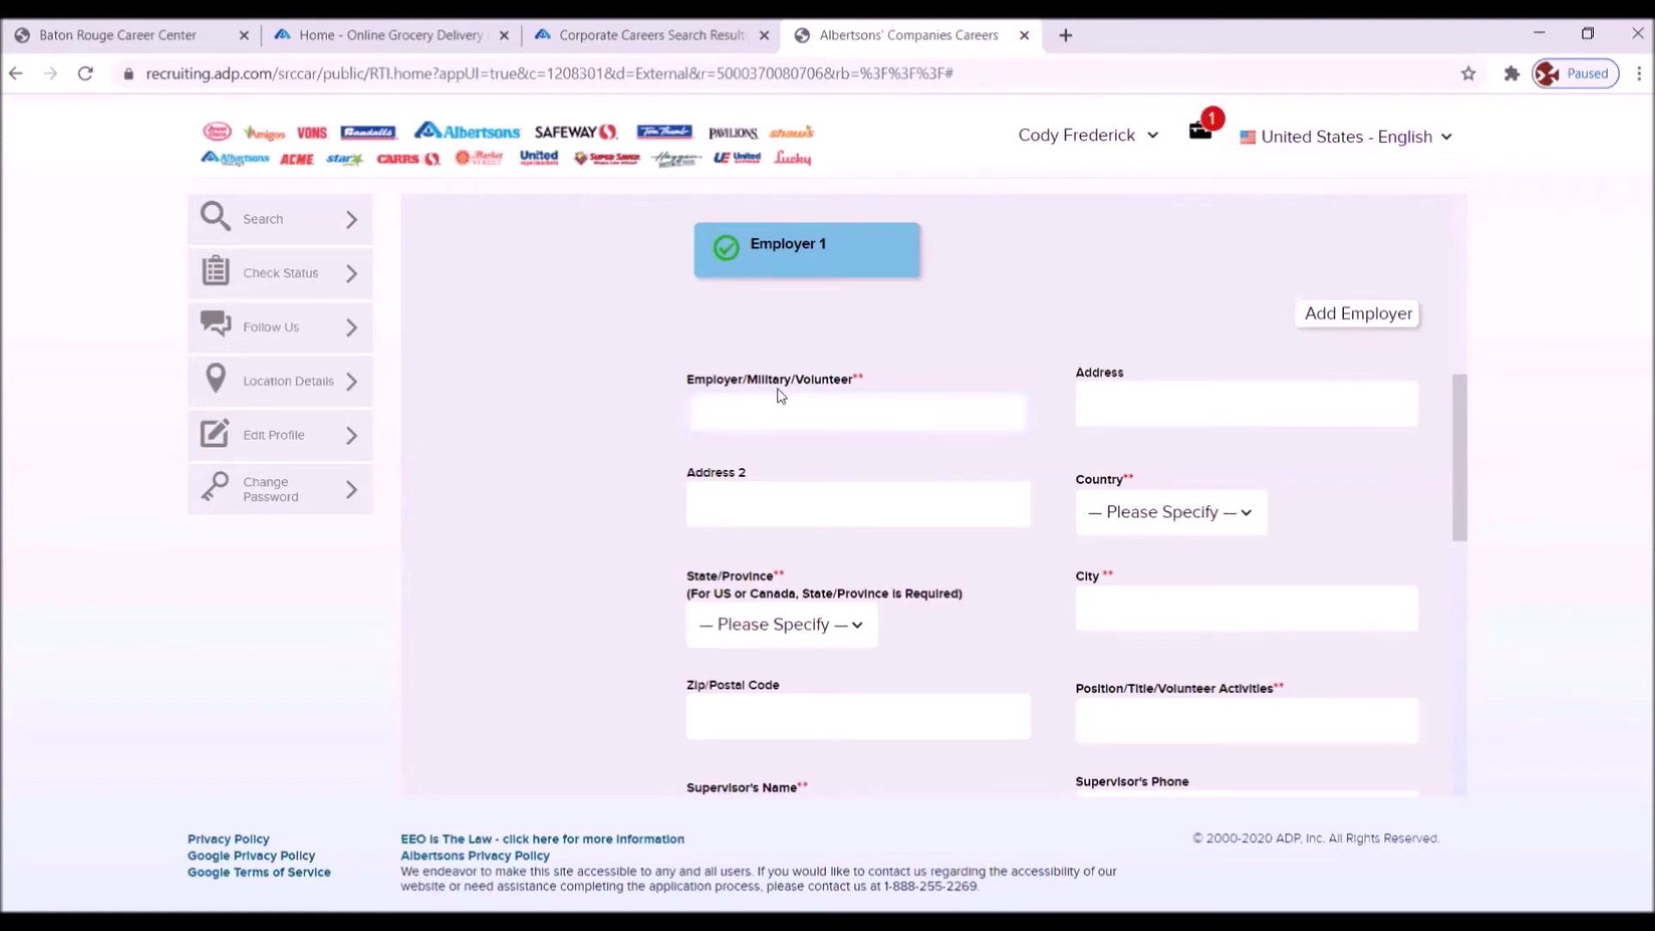
text(Walter's Supermarket)
click(1096, 409)
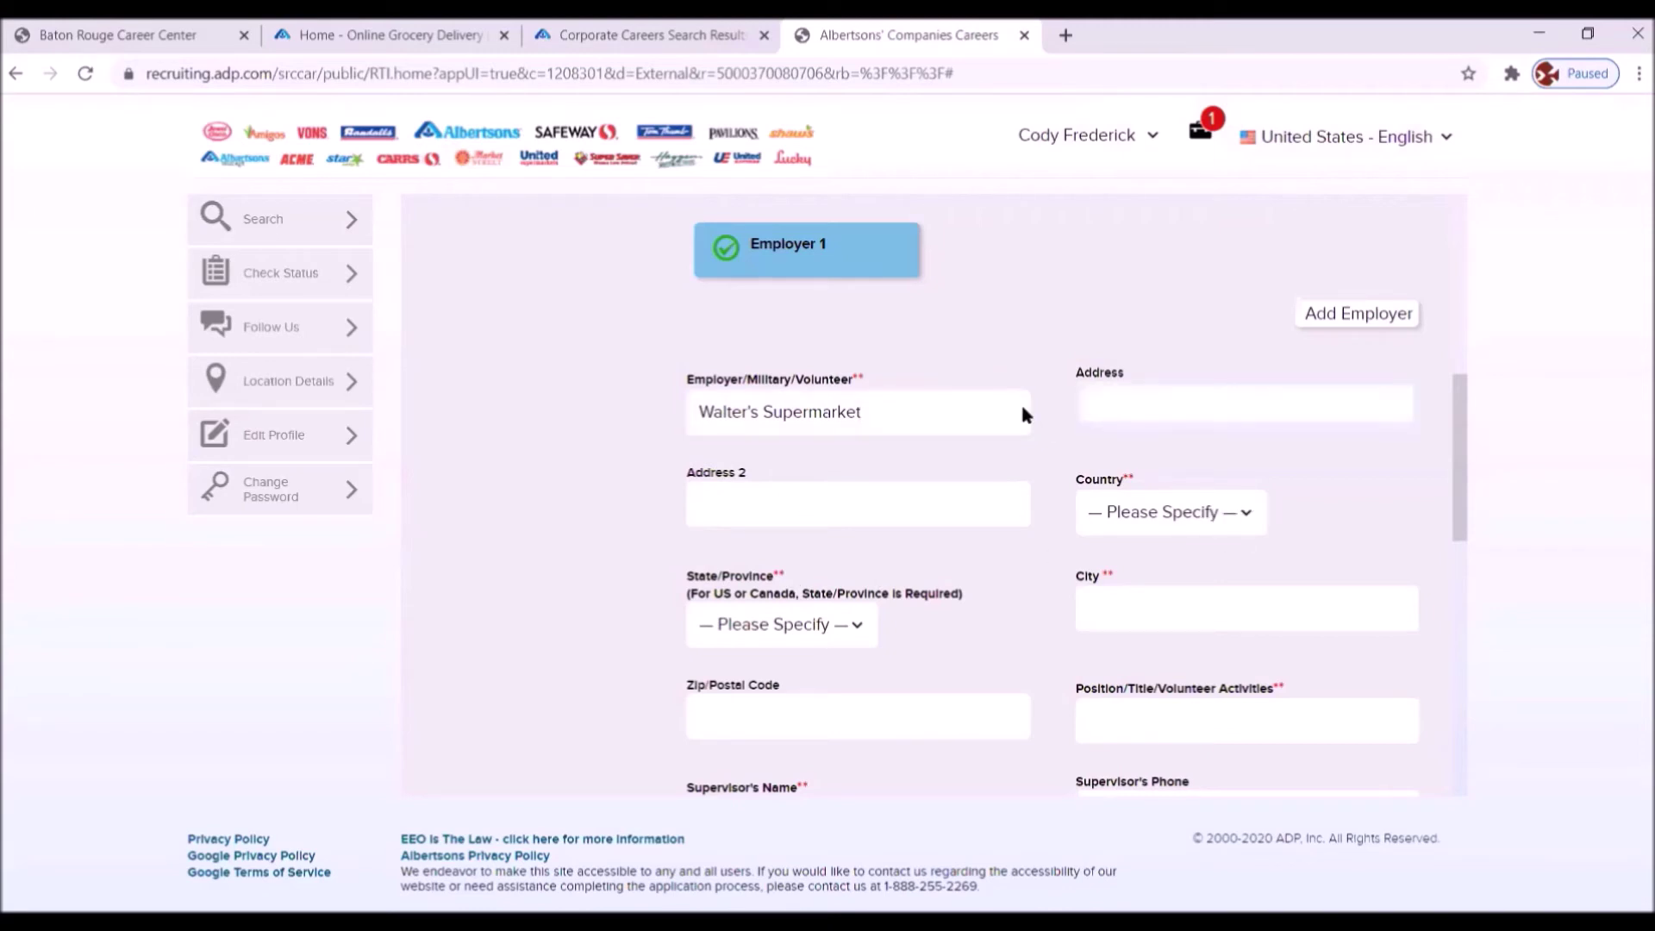
click(1241, 519)
click(1124, 134)
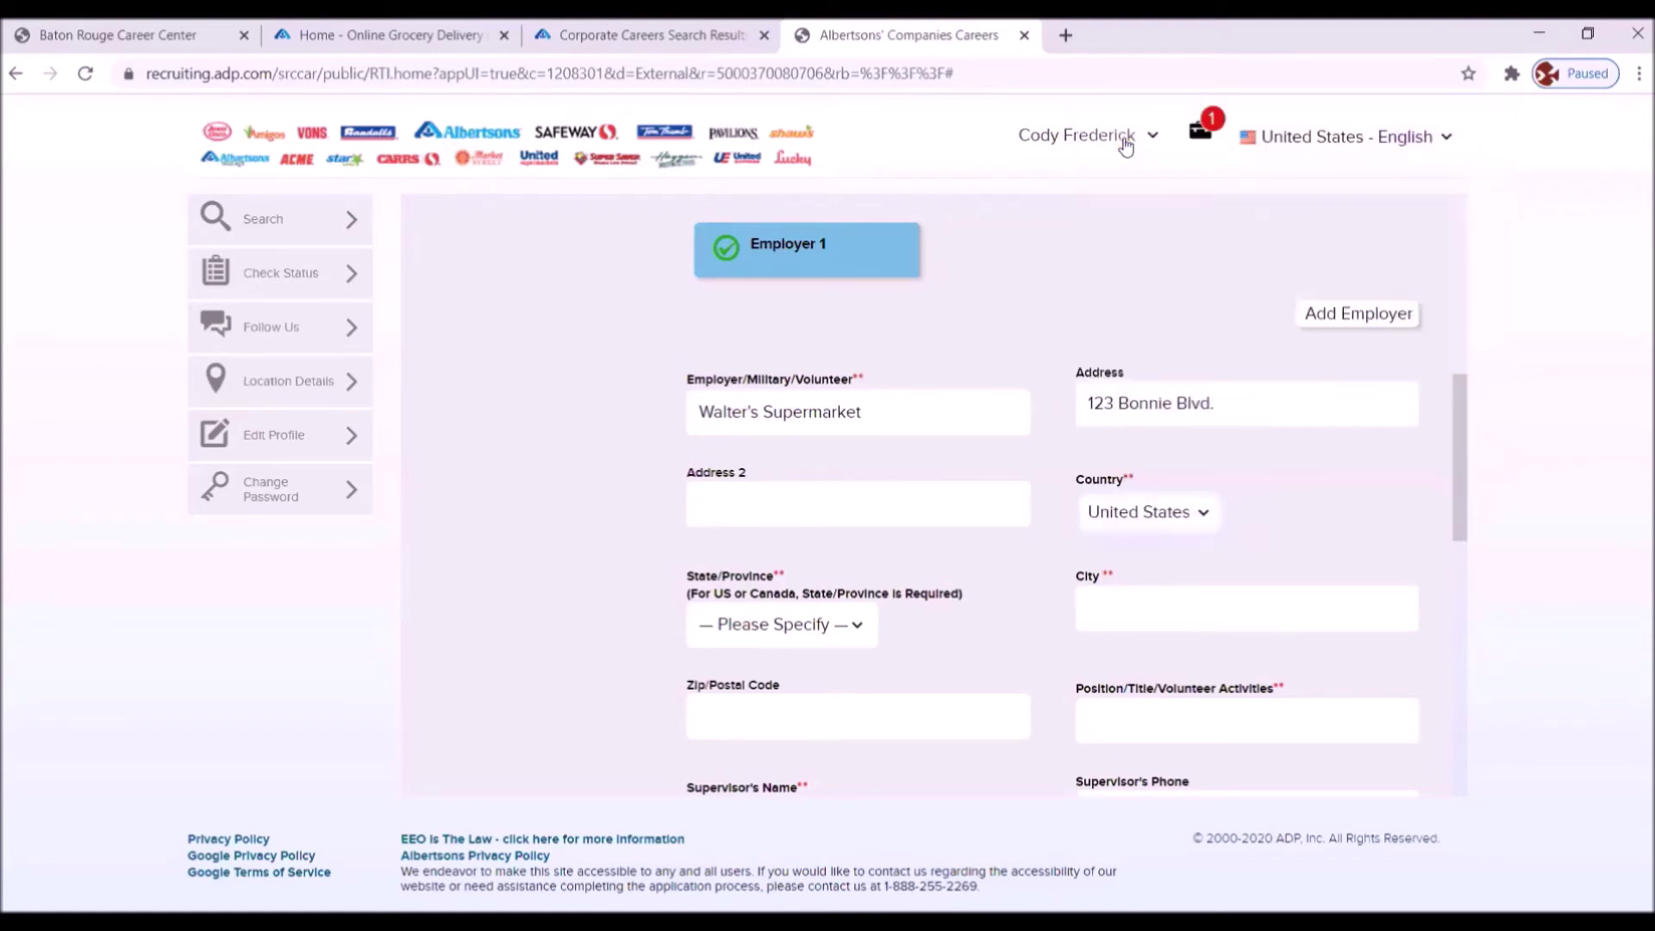
click(852, 626)
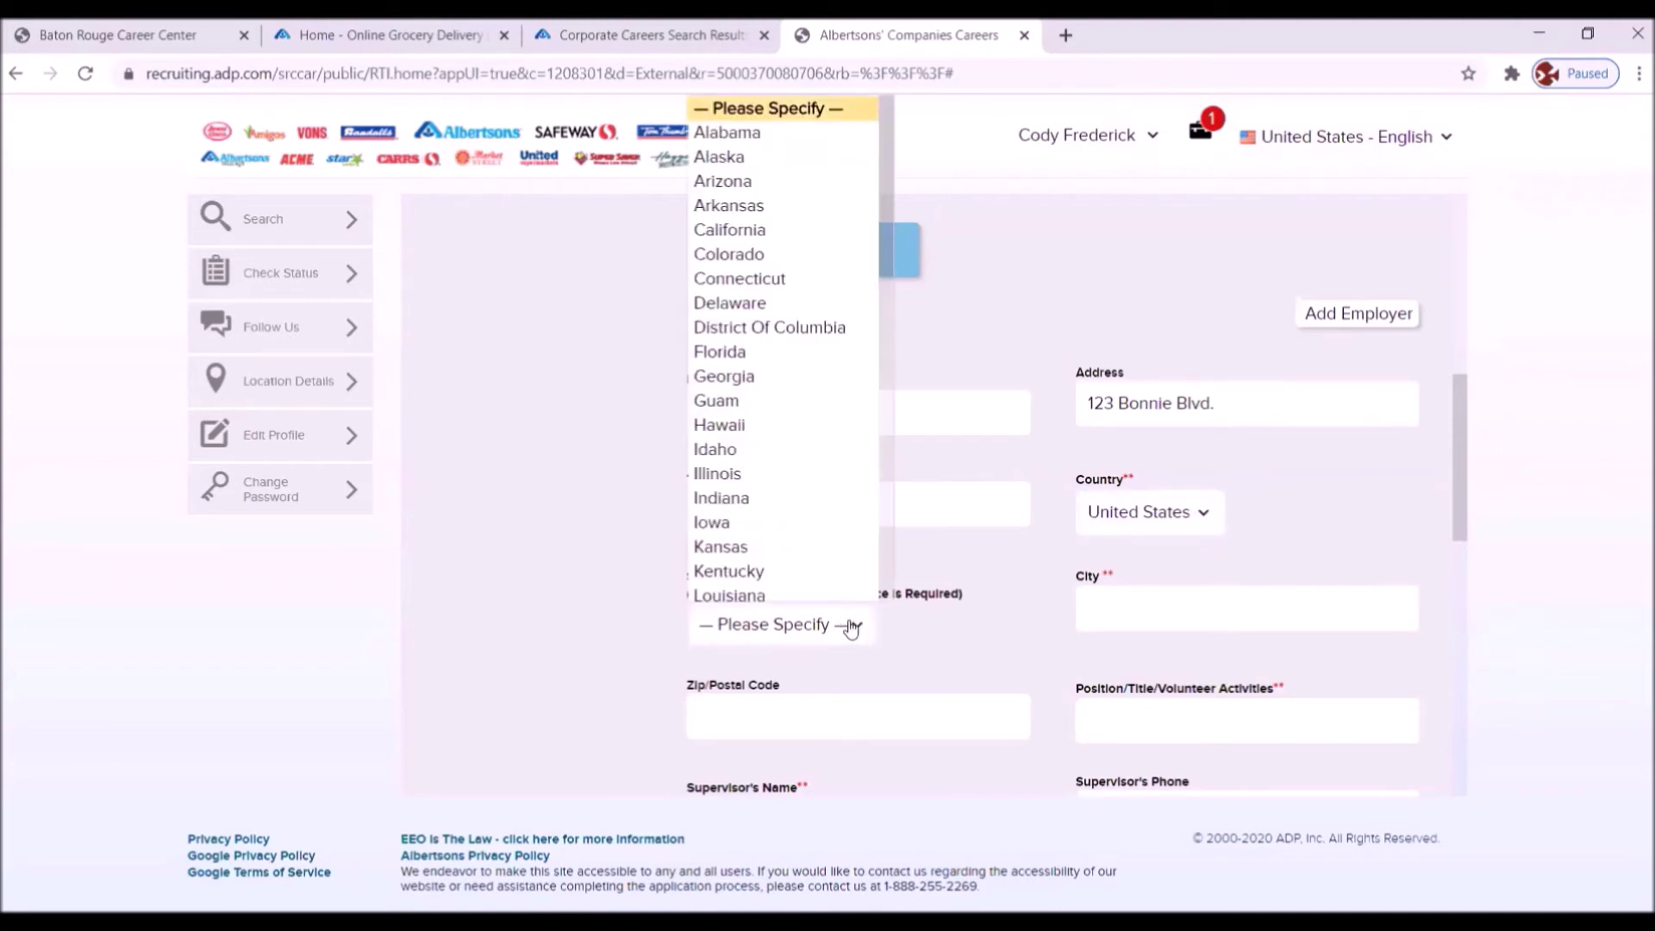
click(748, 597)
- Fill in city Baton Rouge, zip 70815 and position Cashier
click(1083, 612)
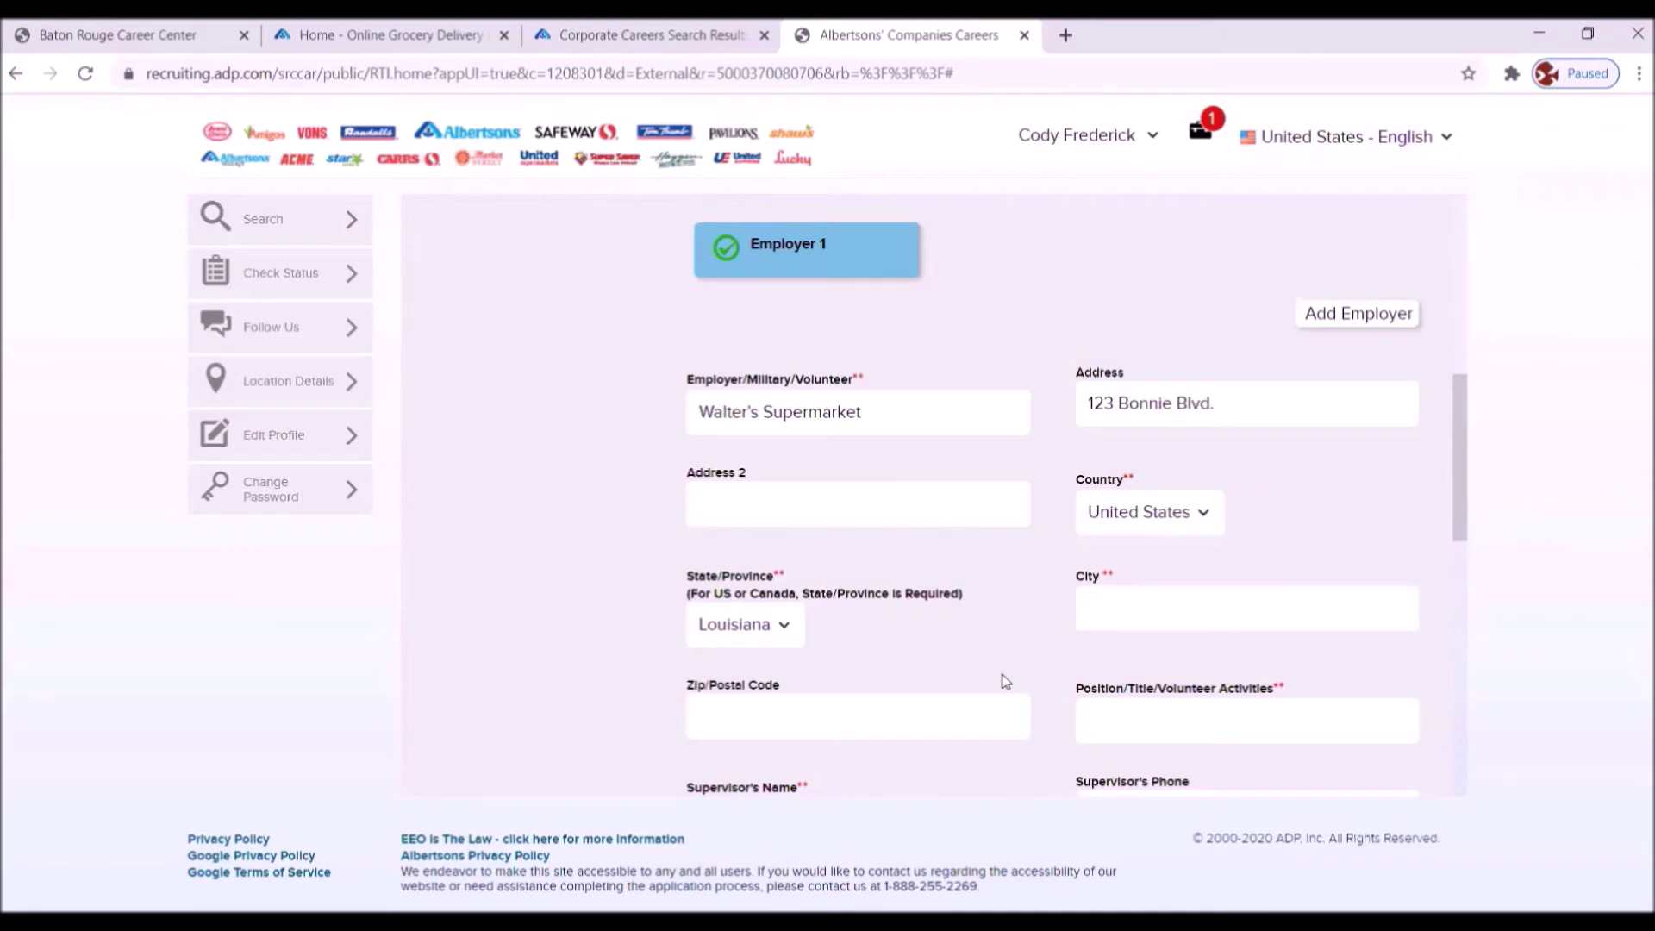
click(1095, 606)
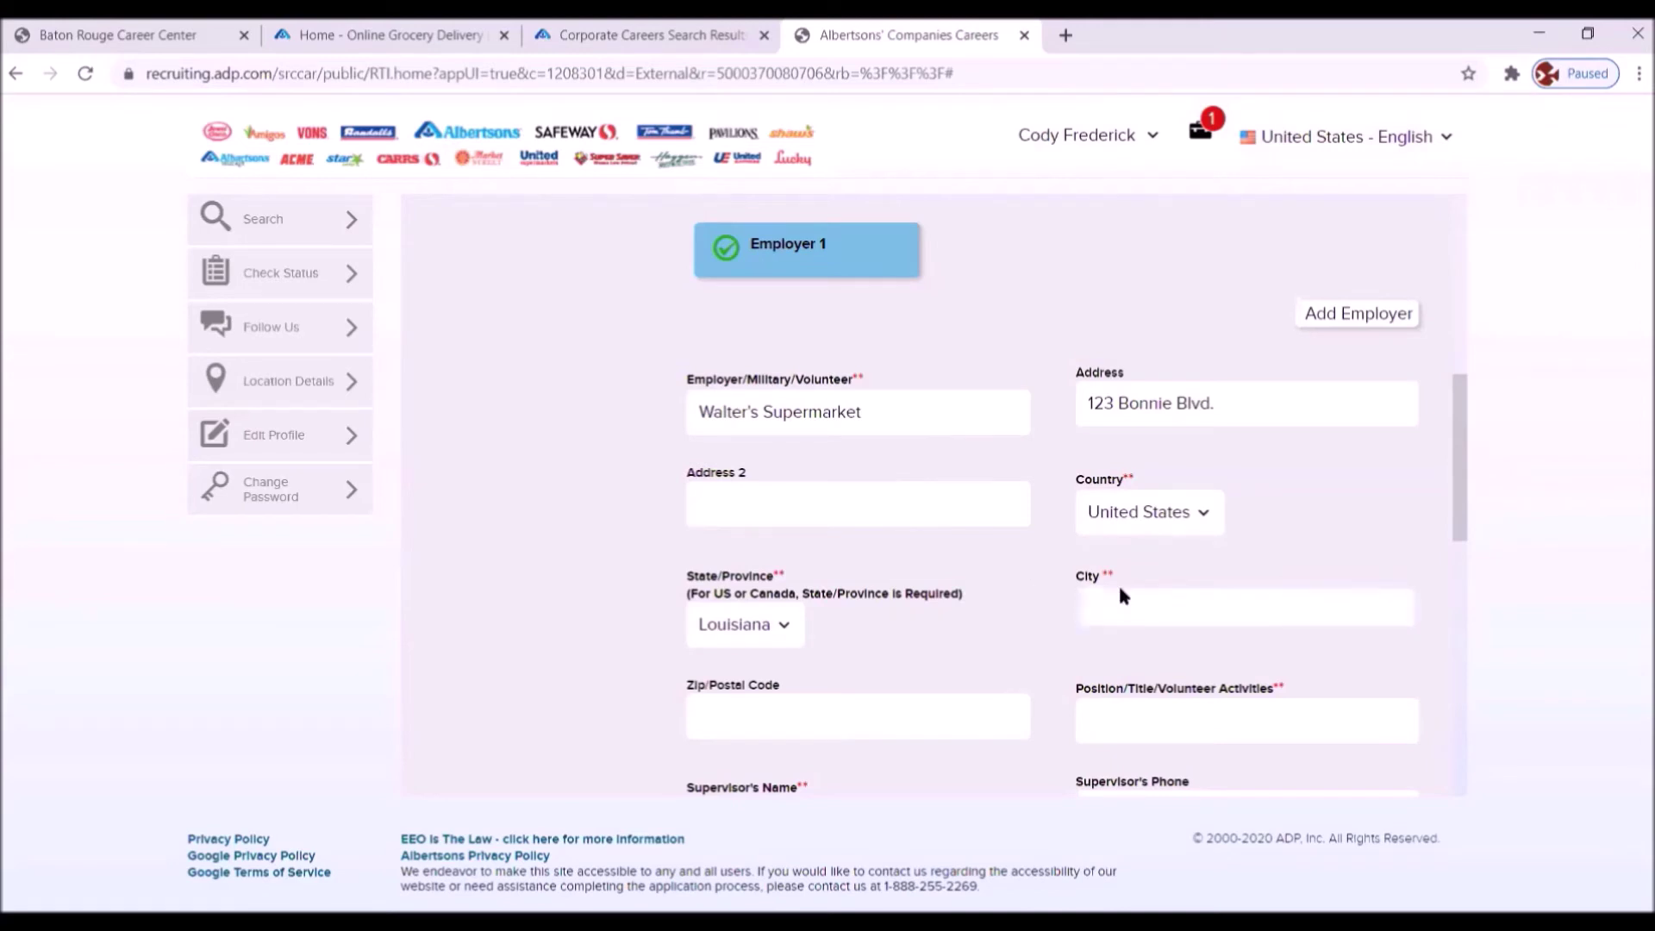
text(Baton Rouge)
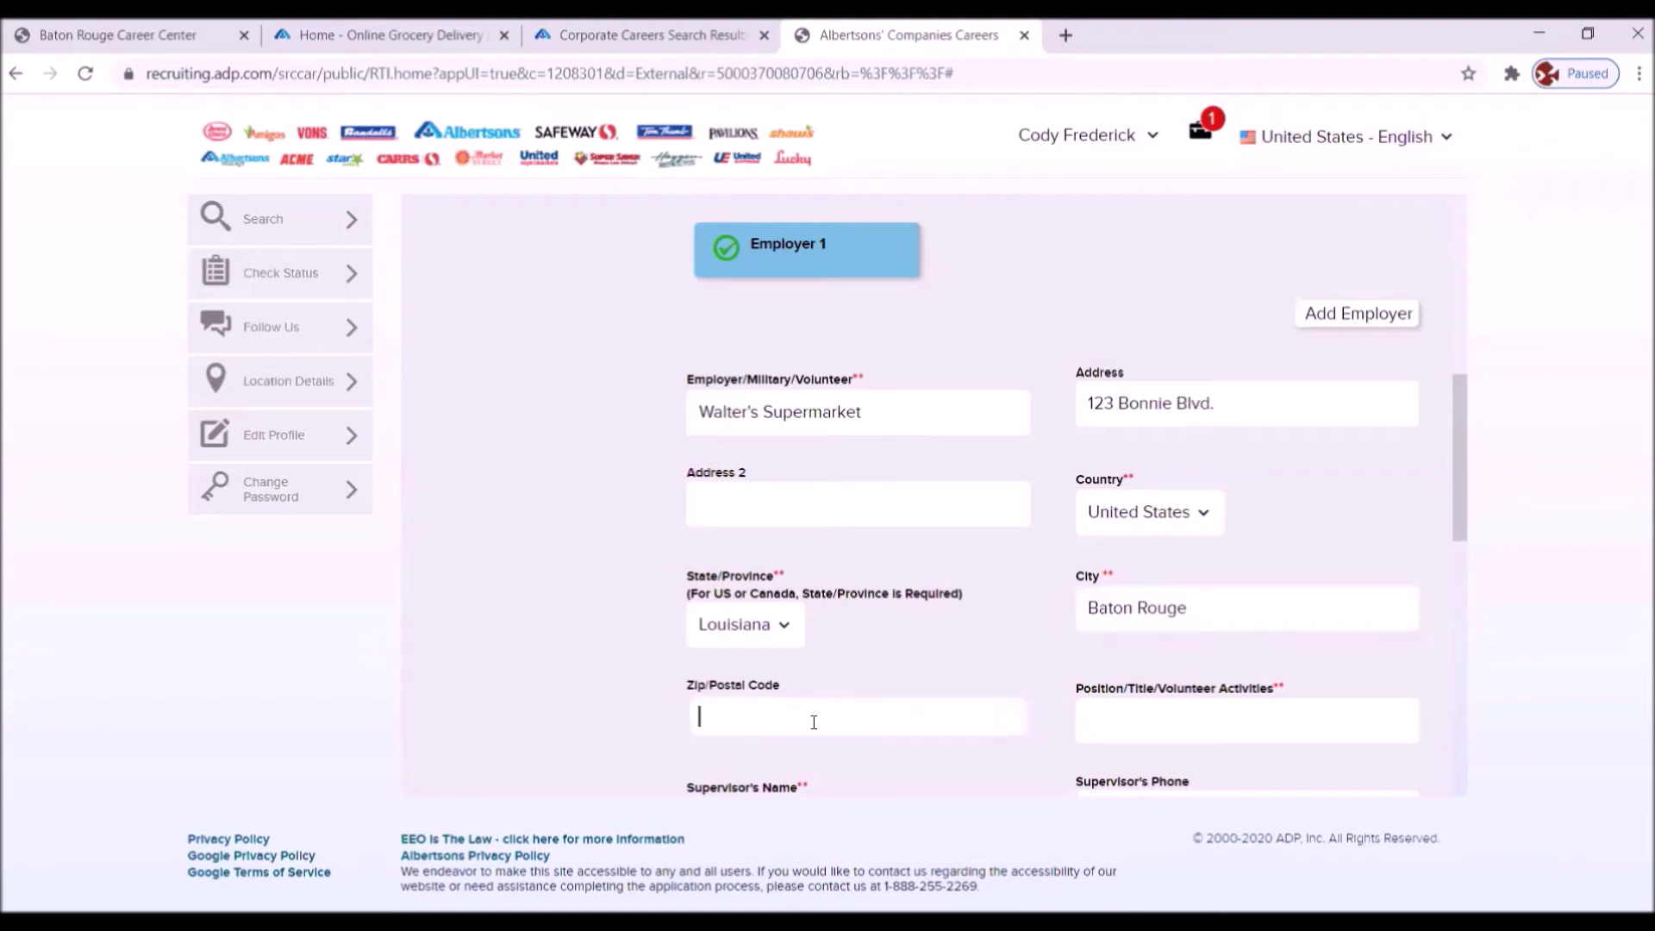
text(70815)
click(1112, 717)
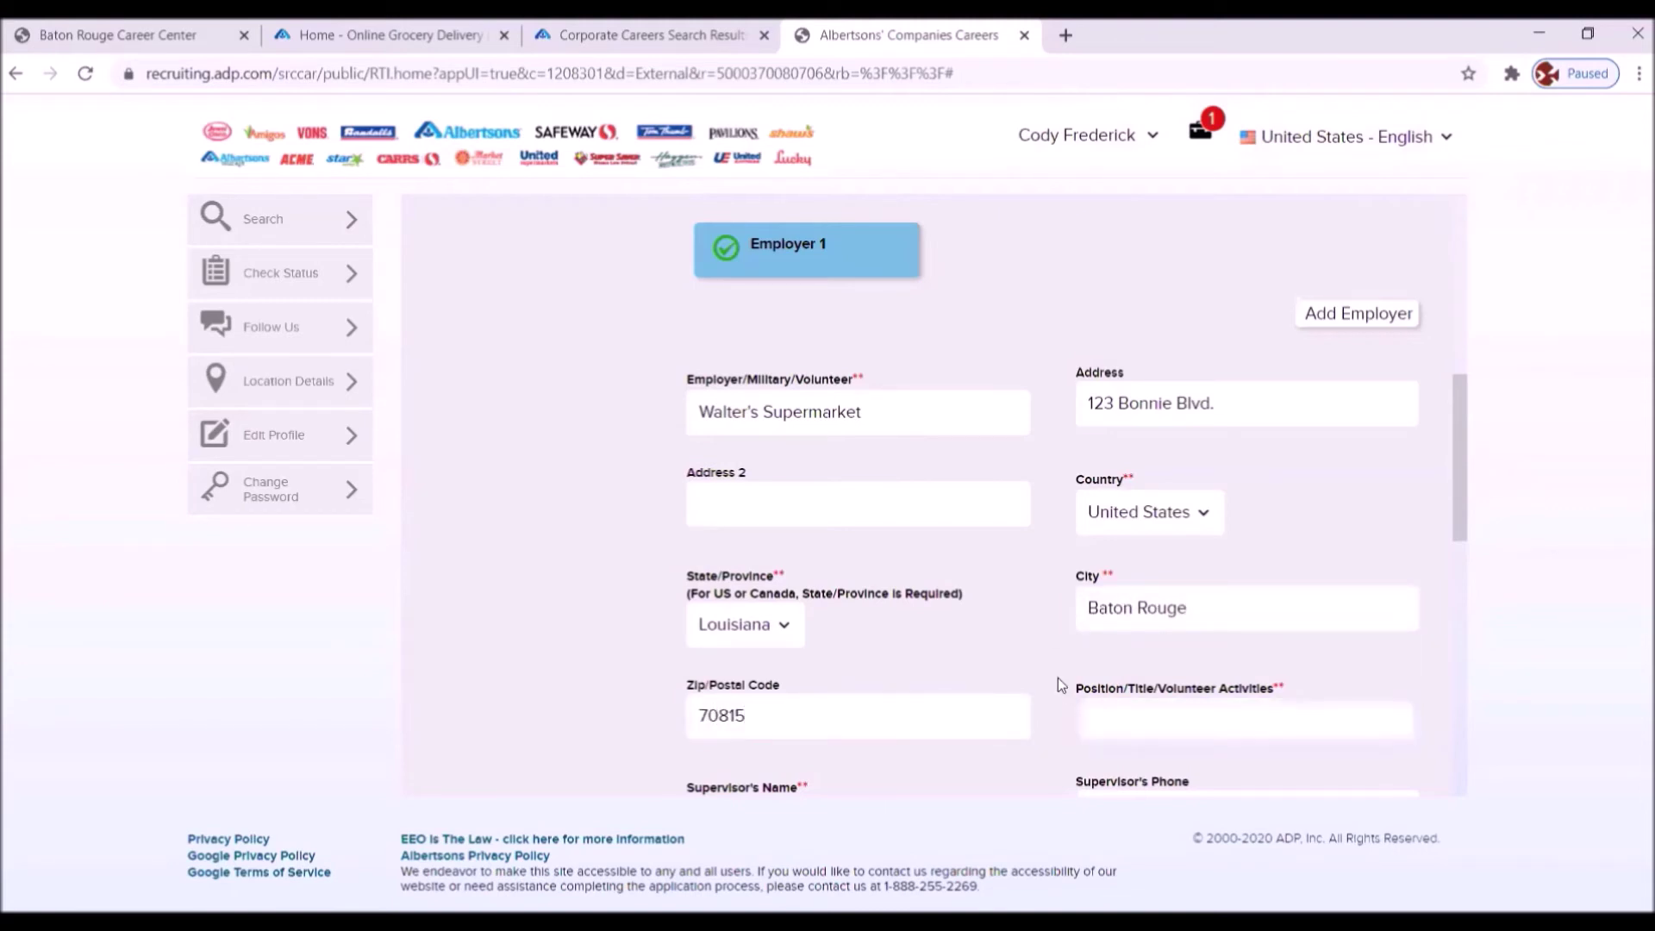
text(Cashier)
scroll(1286, 540, down, 3)
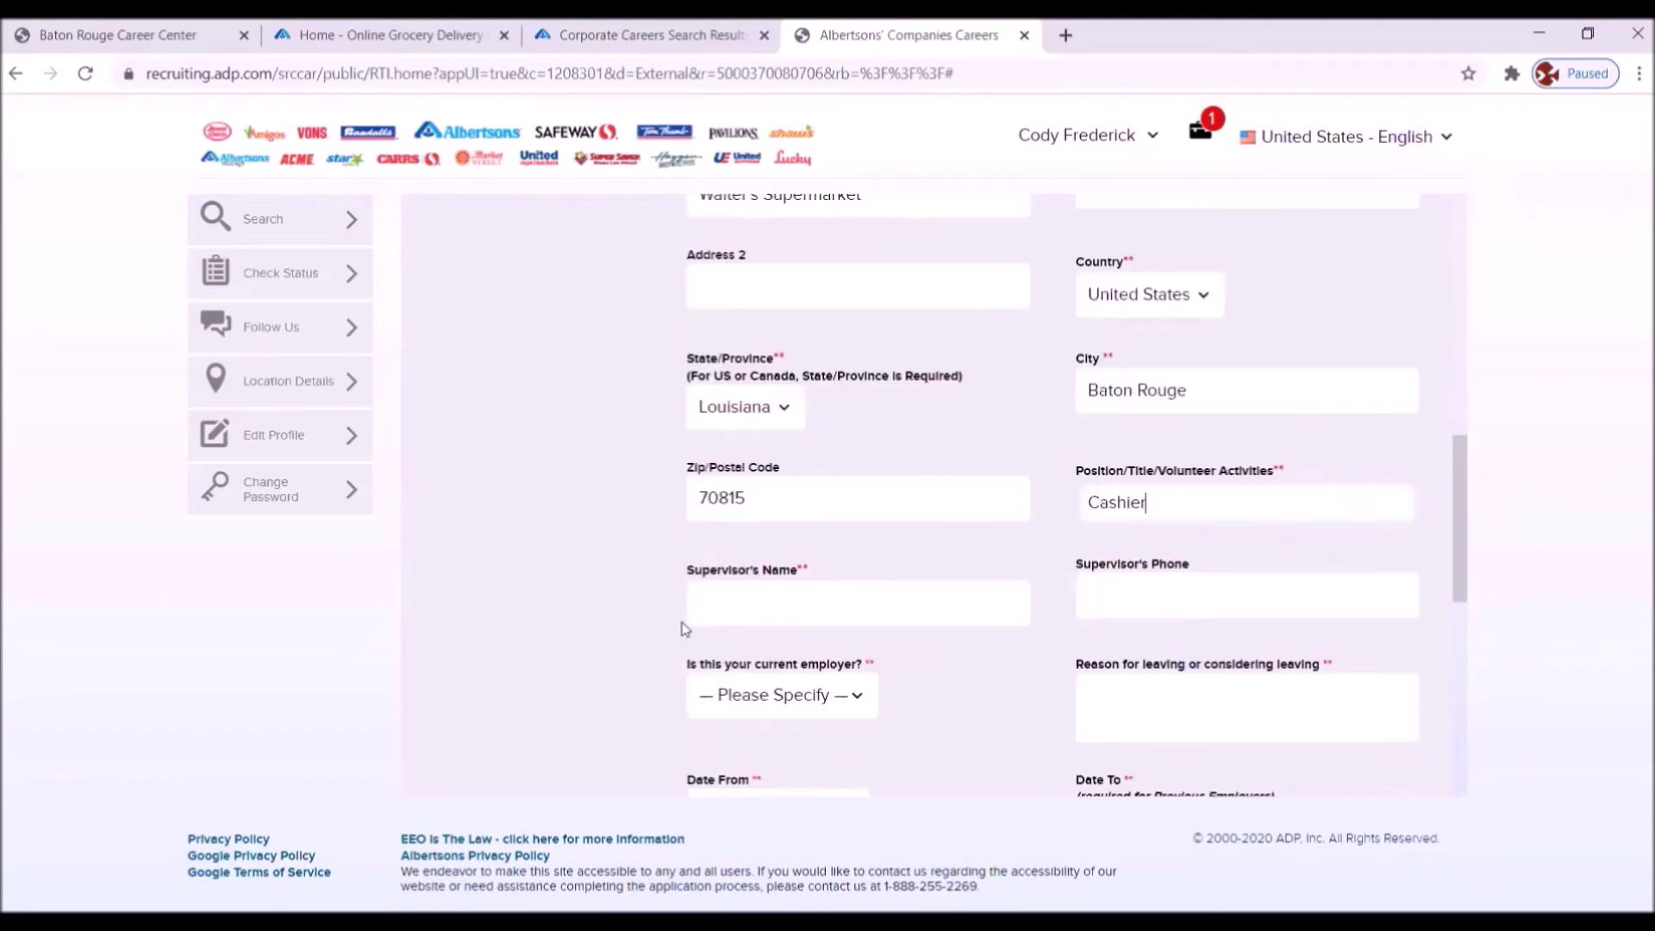
- Enter the supervisor's name and phone number for Employer 1
click(724, 602)
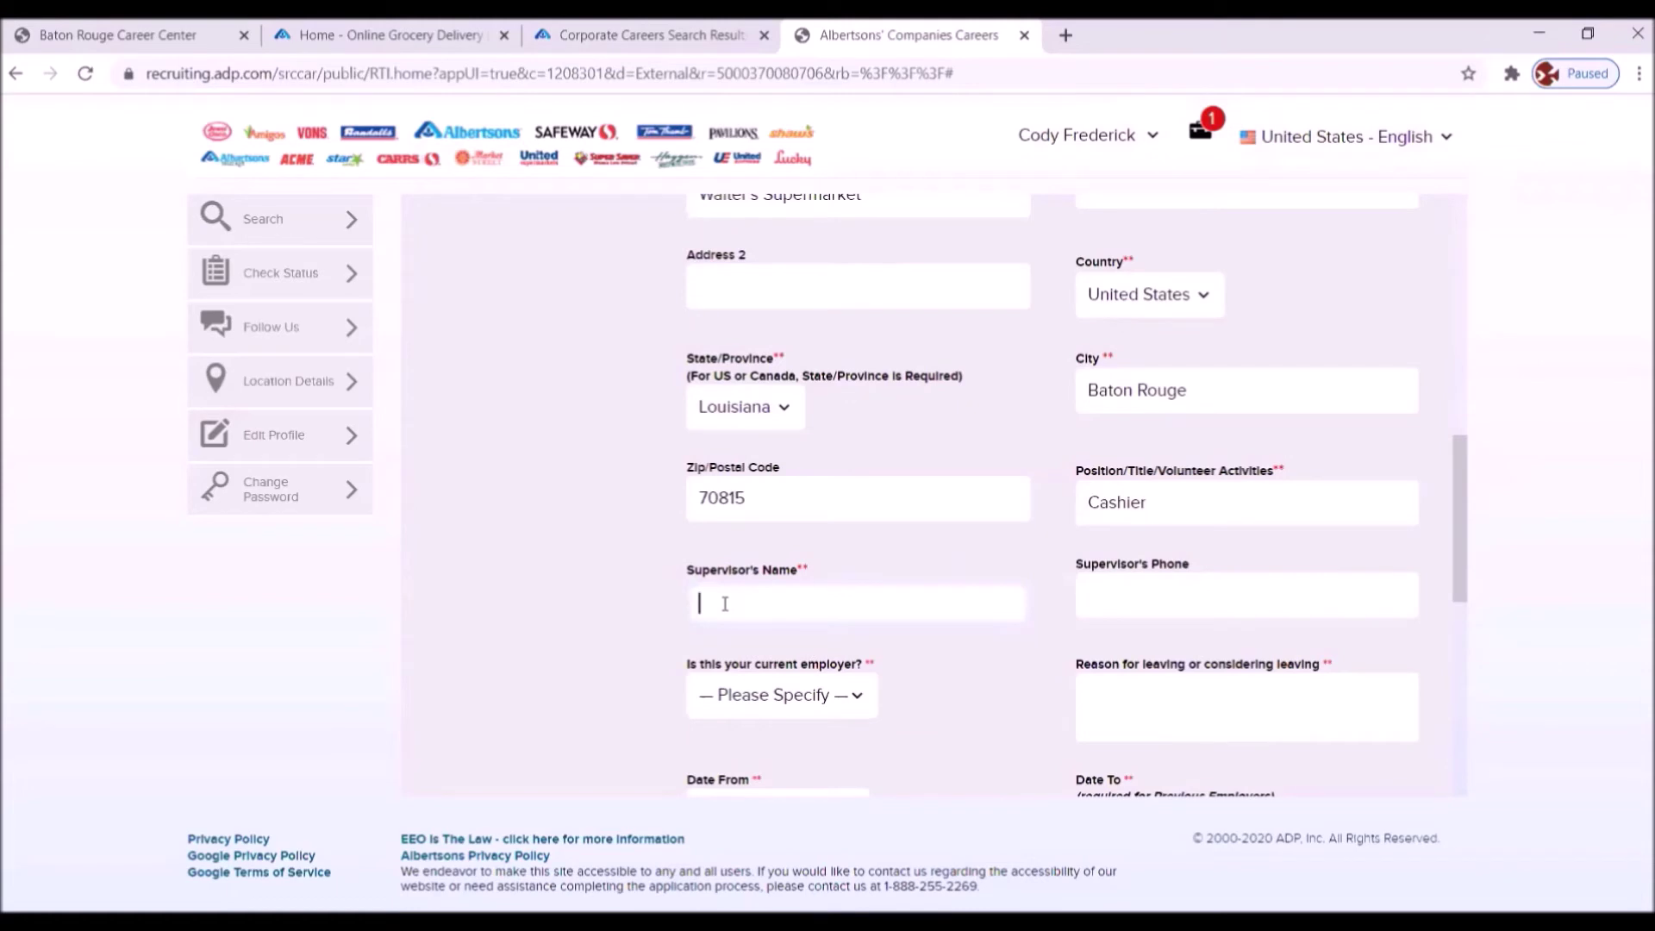
click(1130, 587)
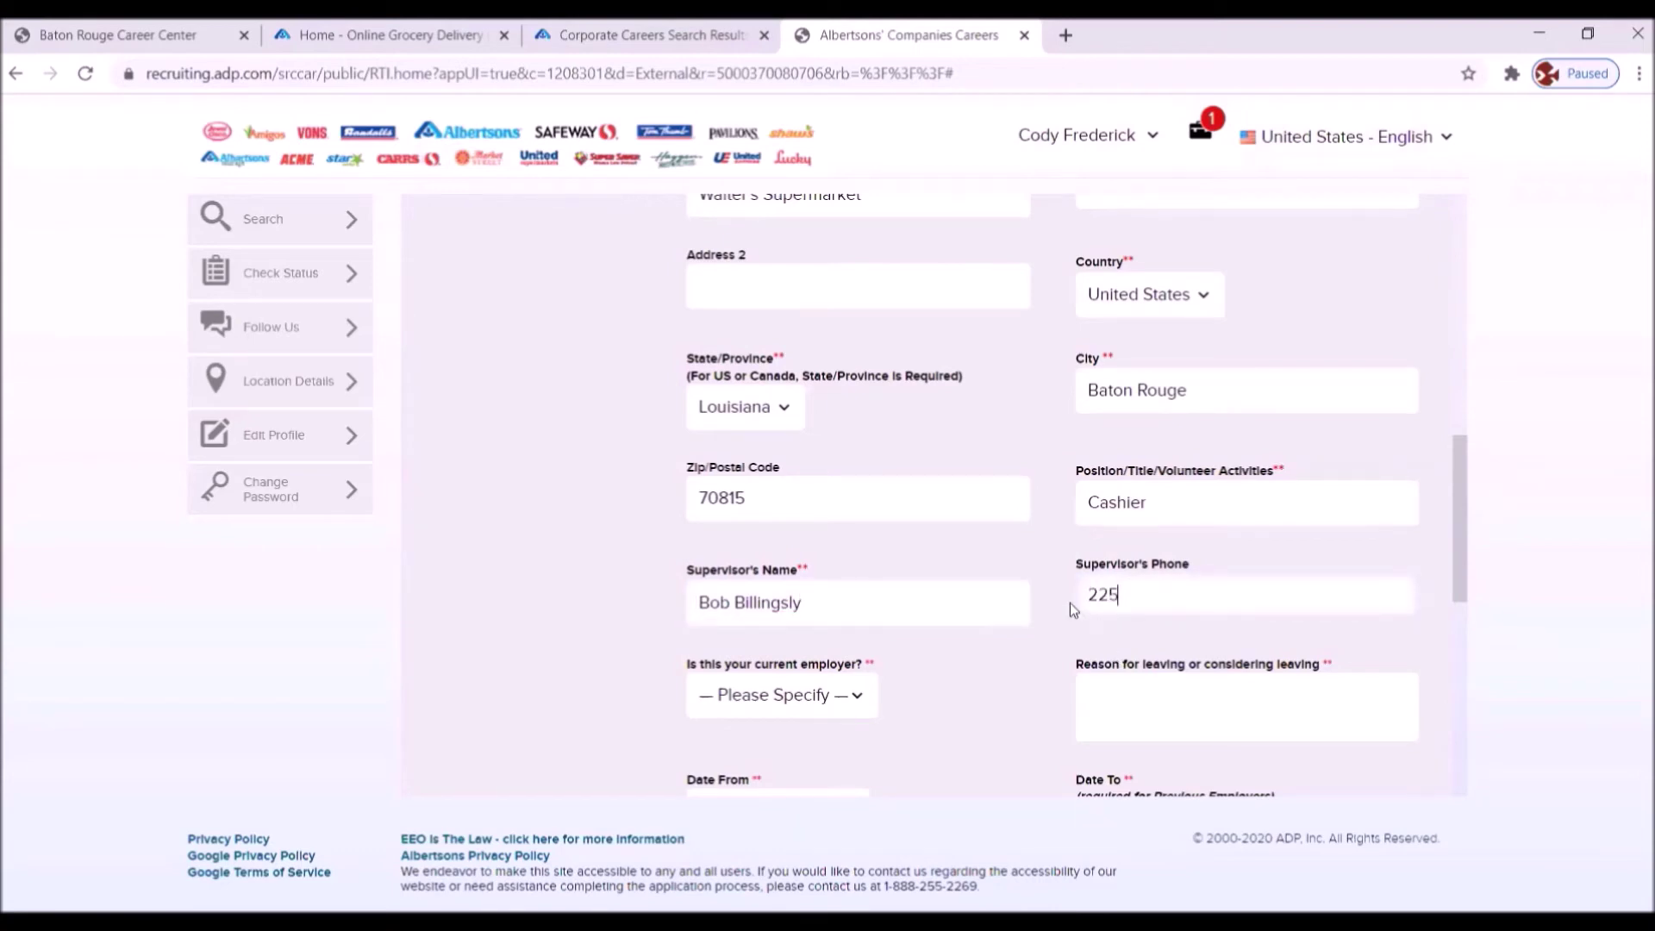
- Mark Employer 1 as a Previous employer
click(857, 698)
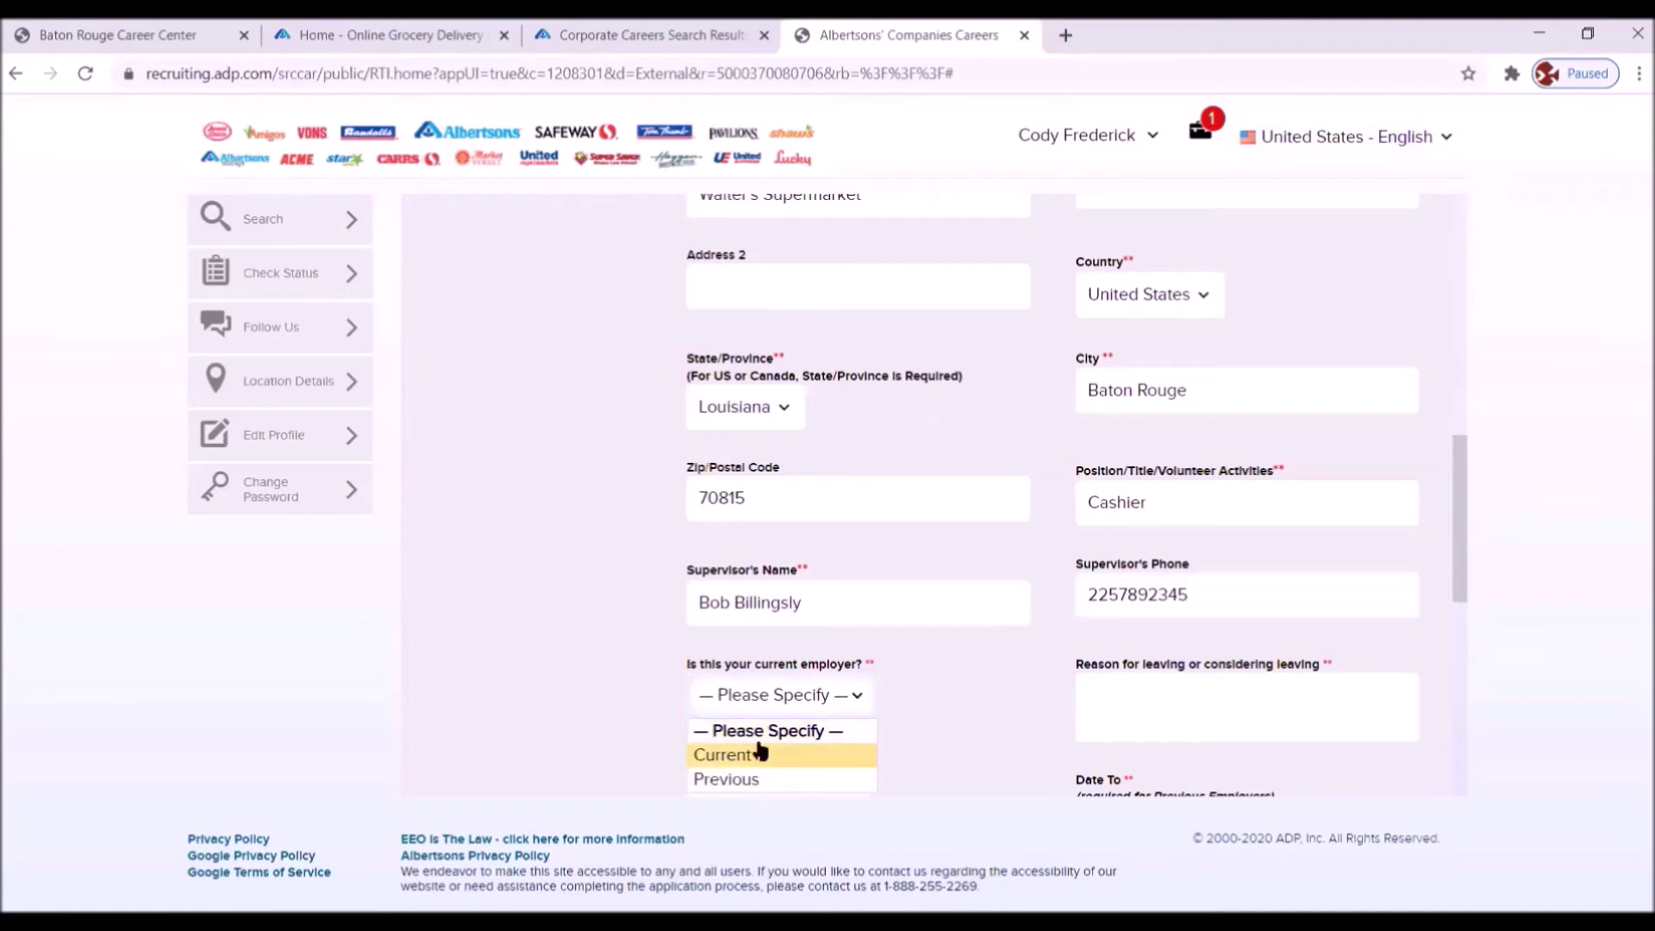
click(726, 780)
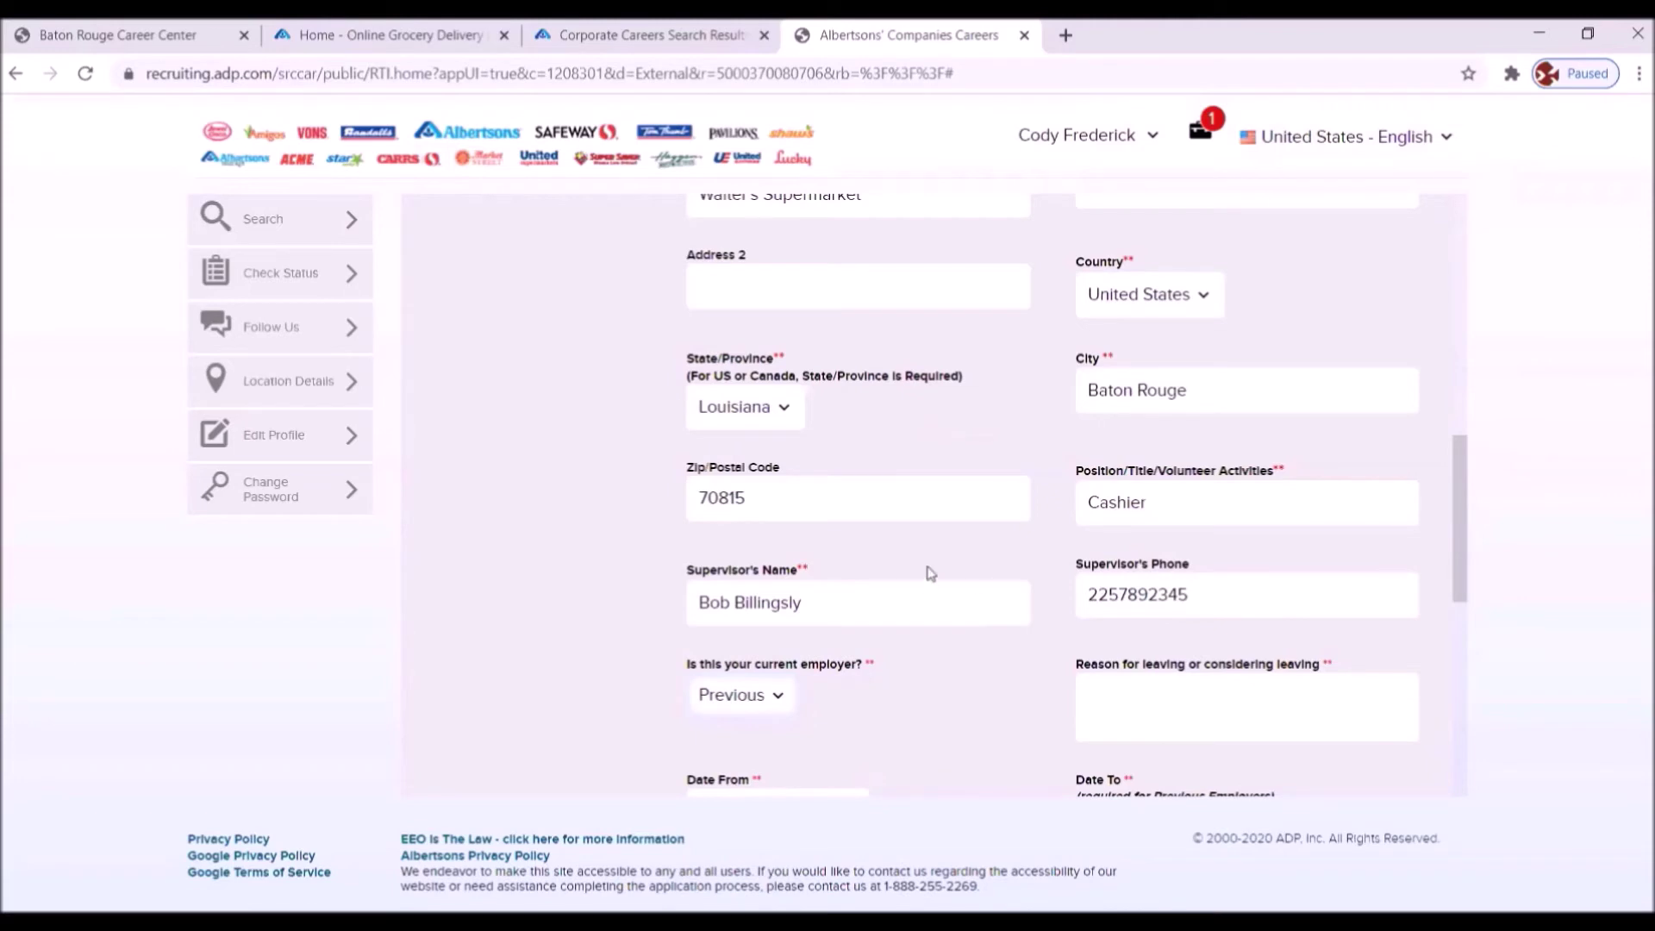
scroll(926, 576, up, 3)
scroll(927, 594, down, 4)
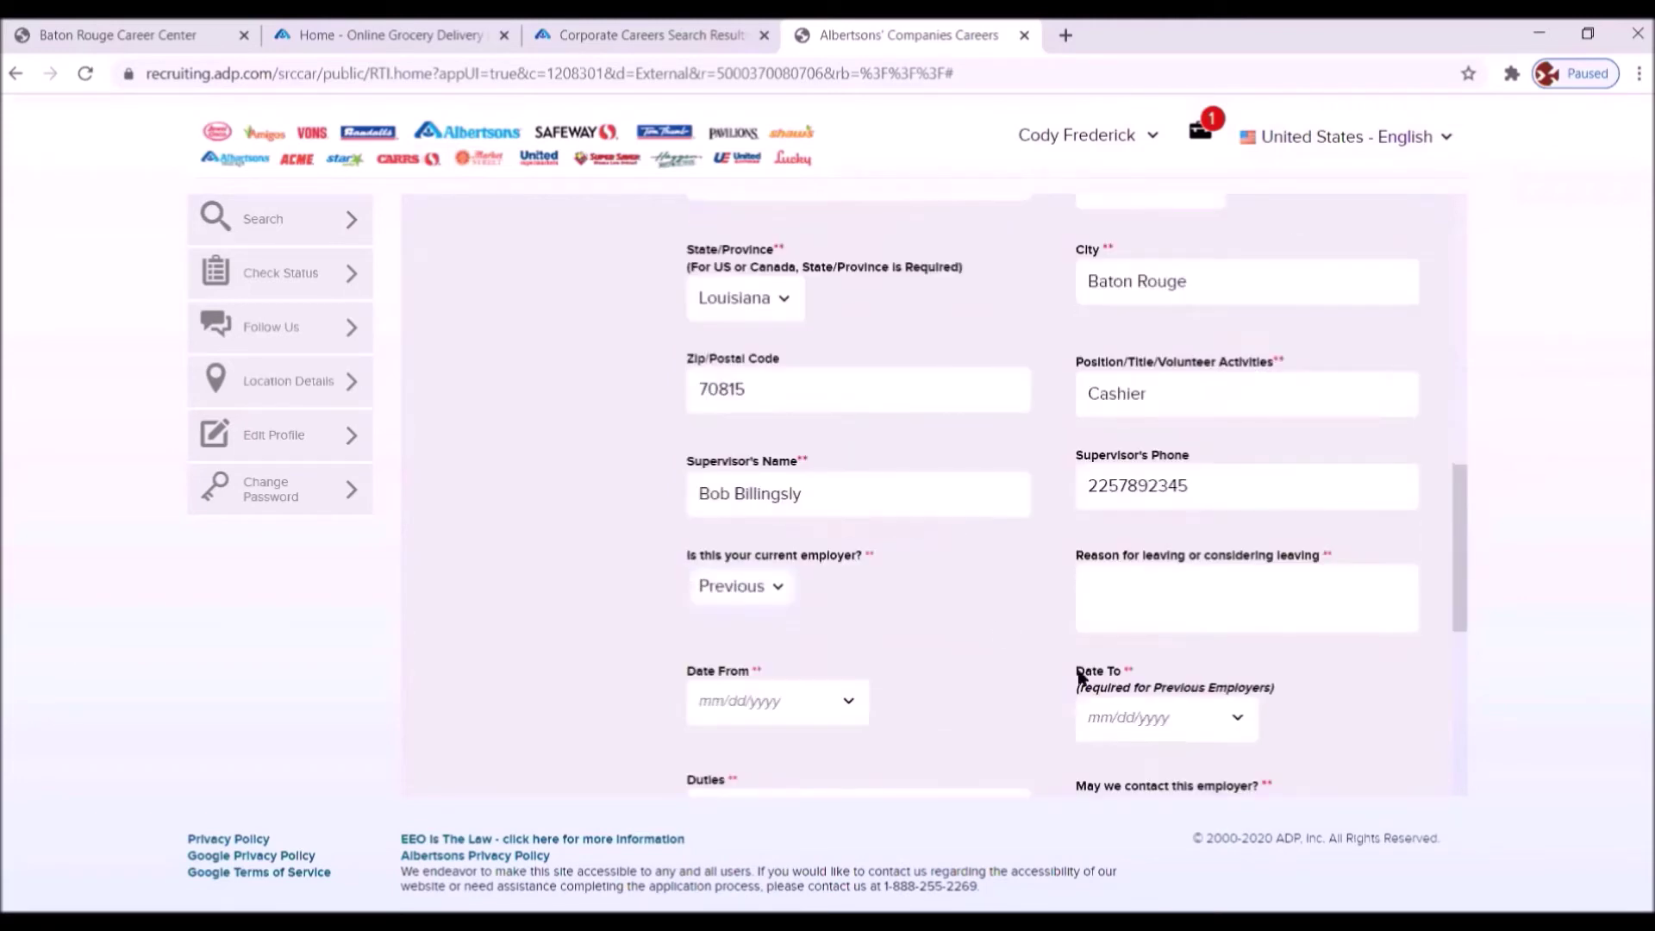
click(1120, 605)
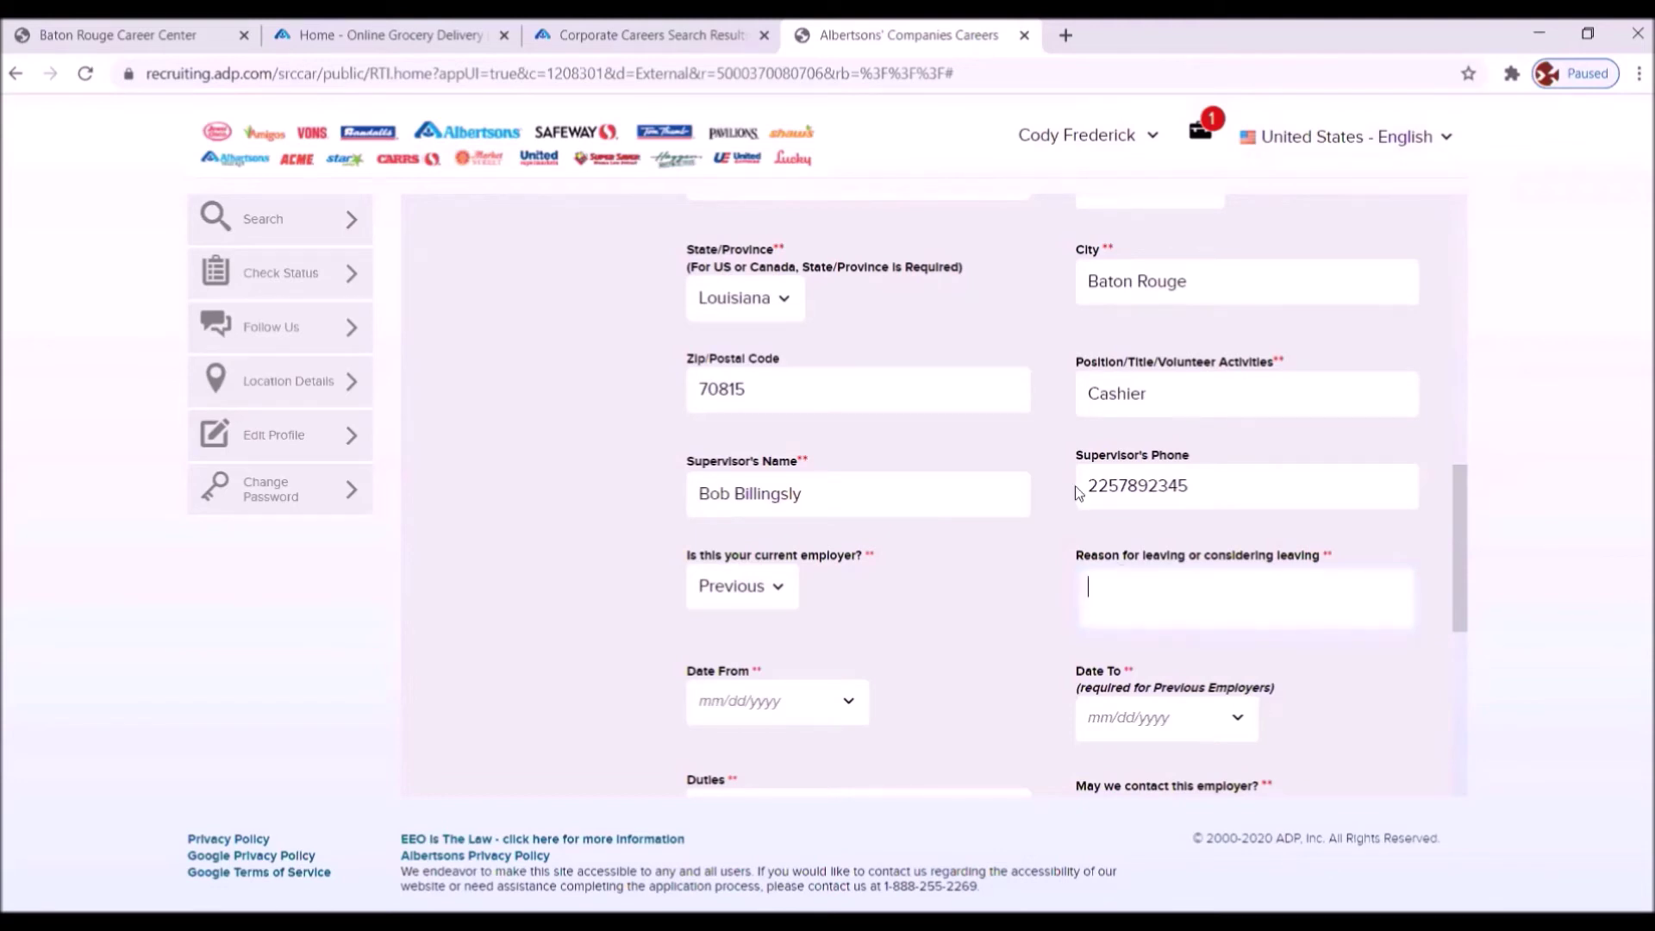
scroll(1076, 484, up, 2)
- Enter 'Seeking full time position' as the reason for leaving, fixing the missing space
scroll(1089, 517, down, 5)
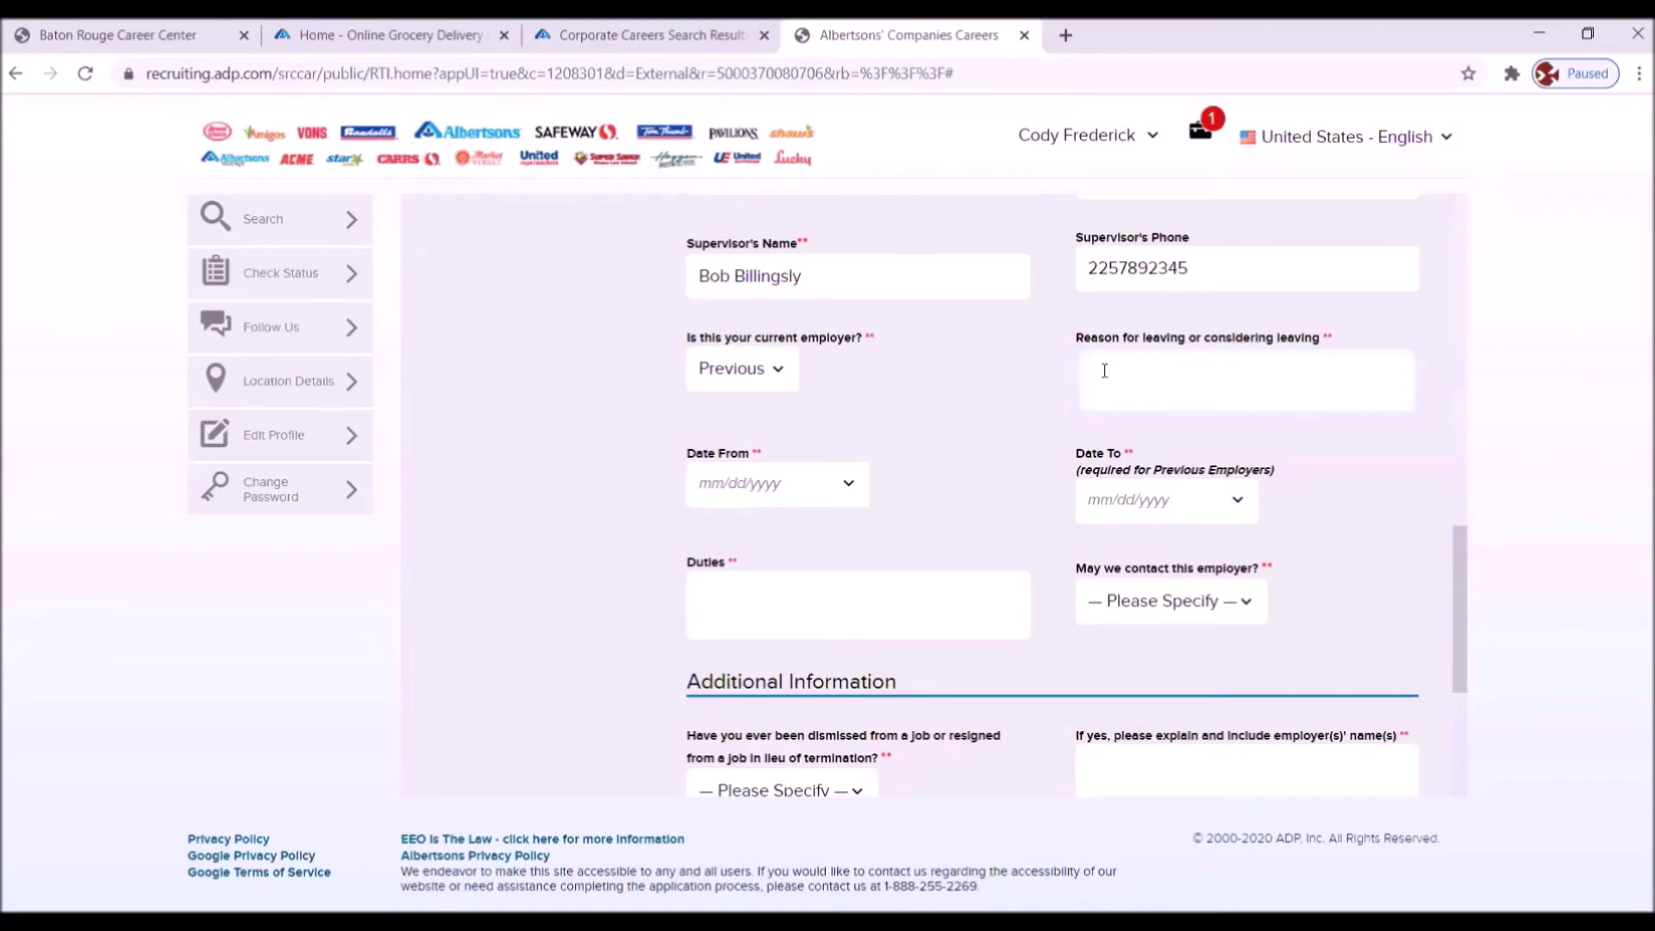
text(eeking fulltim)
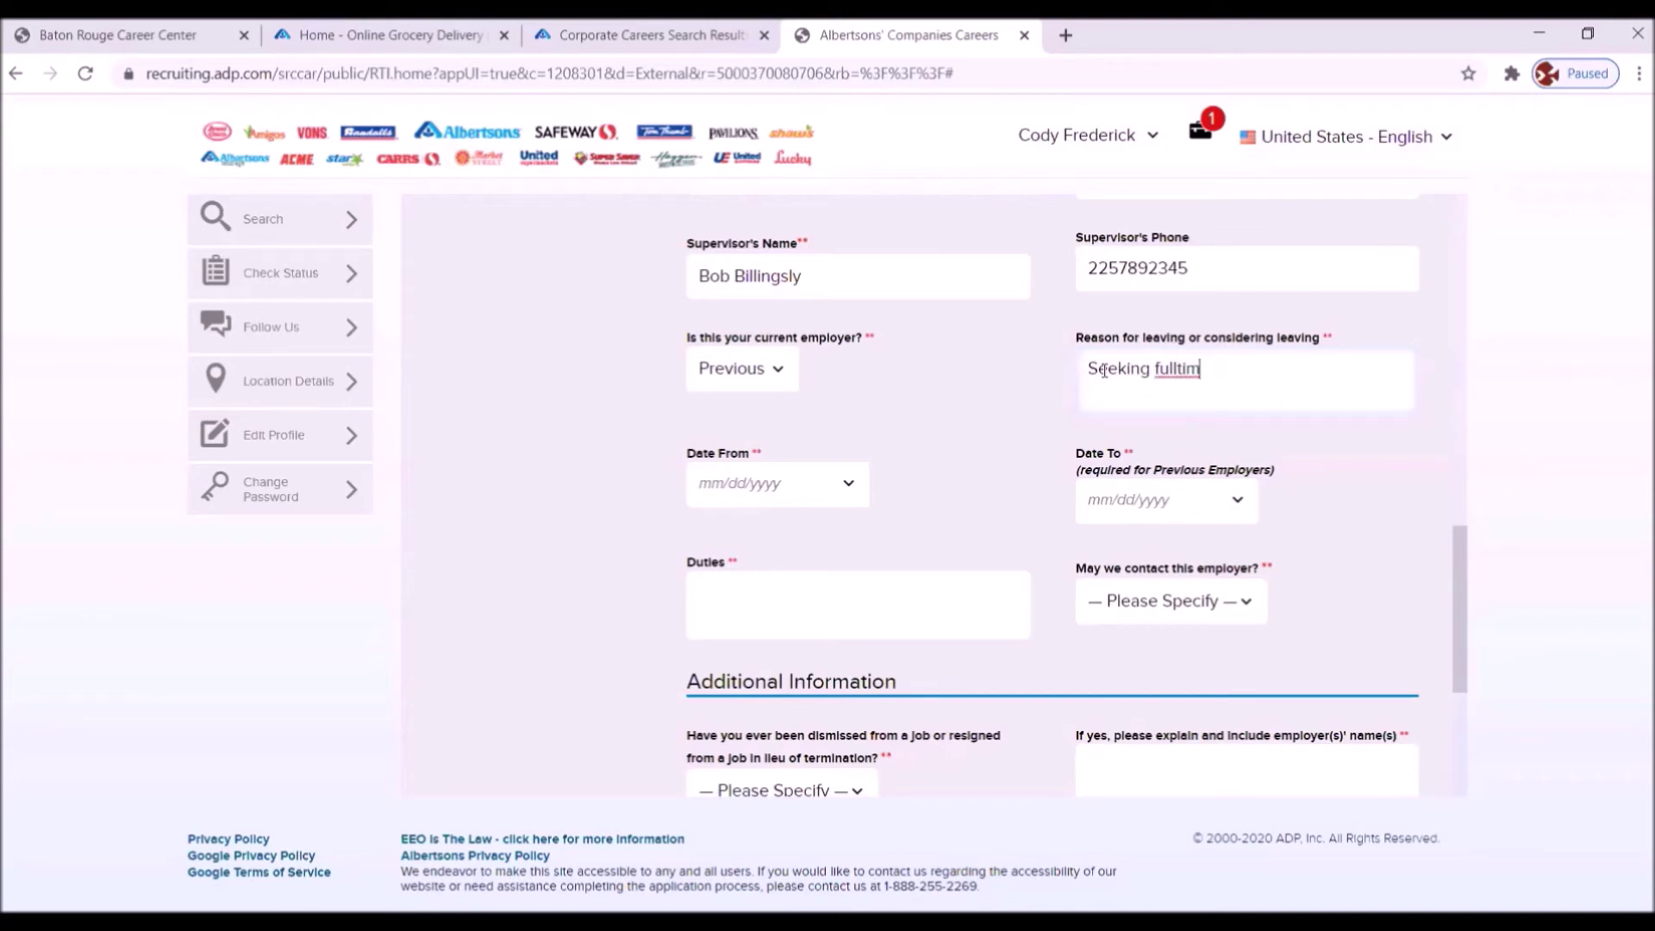
text(ie position)
click(1176, 368)
click(849, 484)
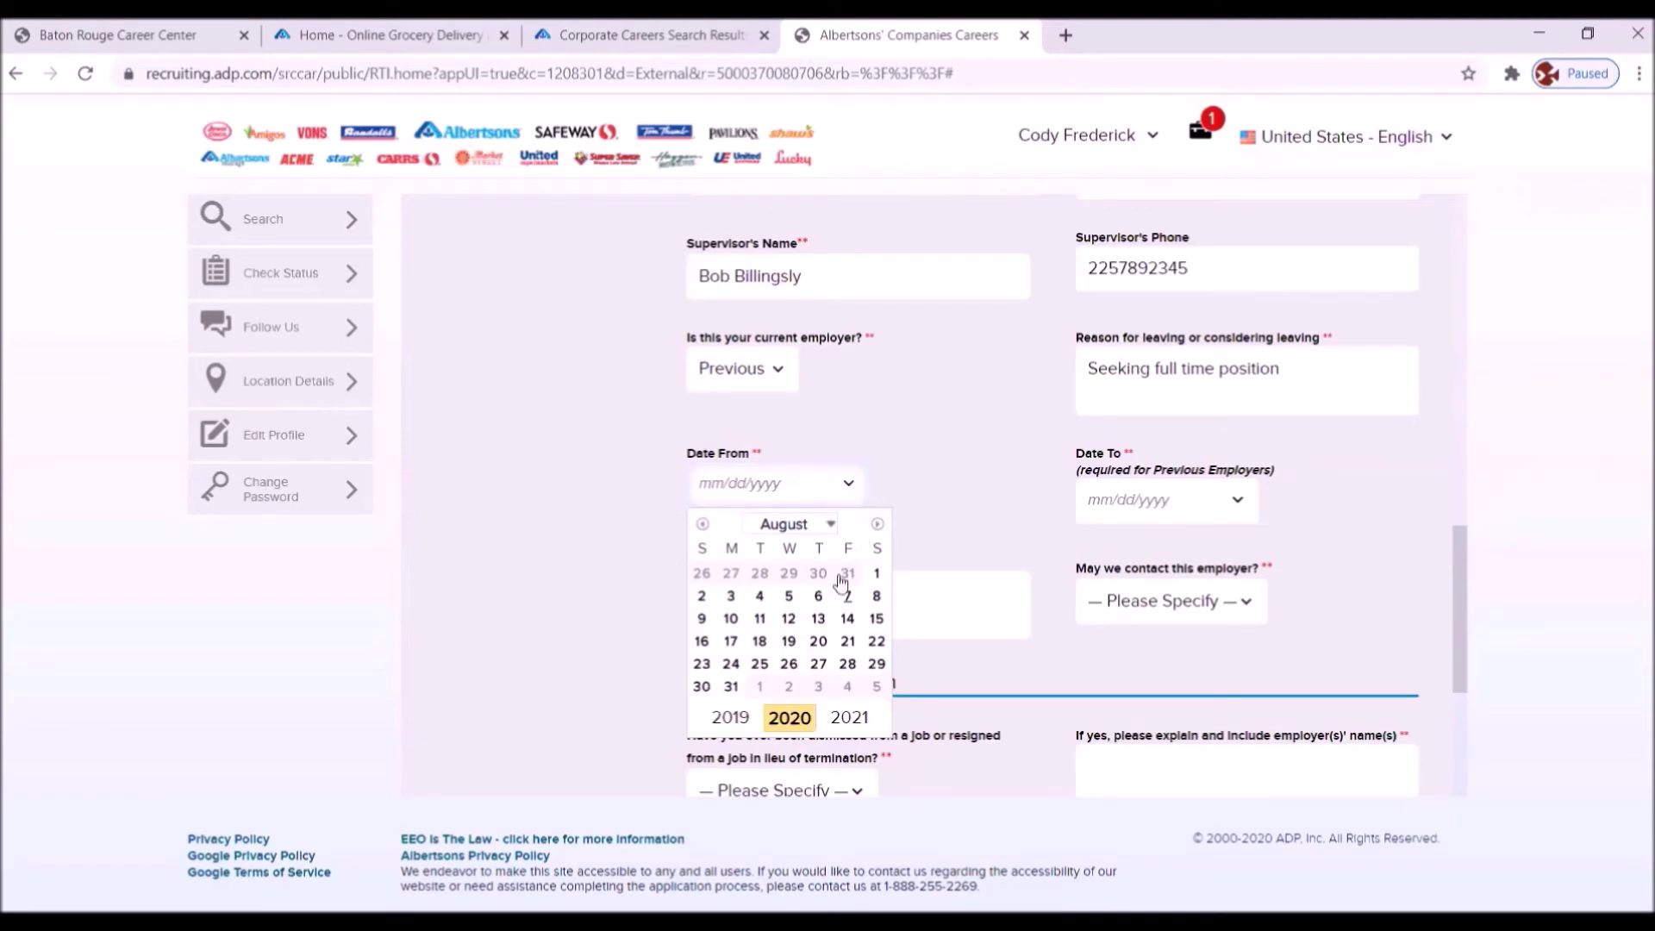
- Set the job's start date to January 2, 2017 (01/02/2017)
click(733, 721)
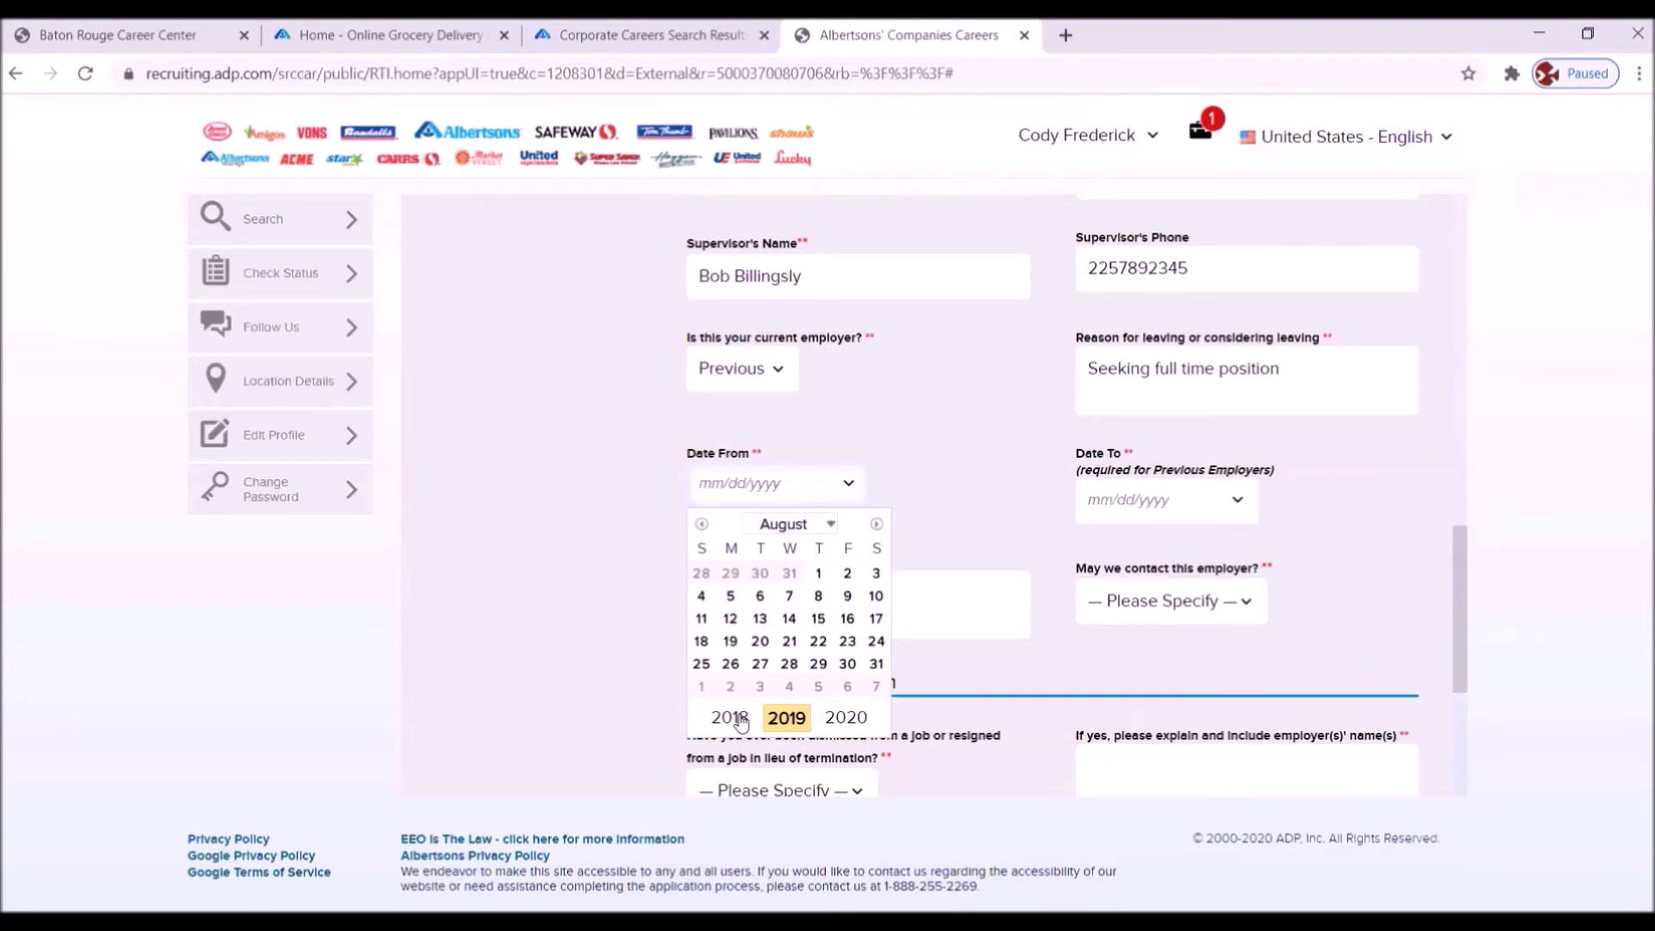
click(734, 719)
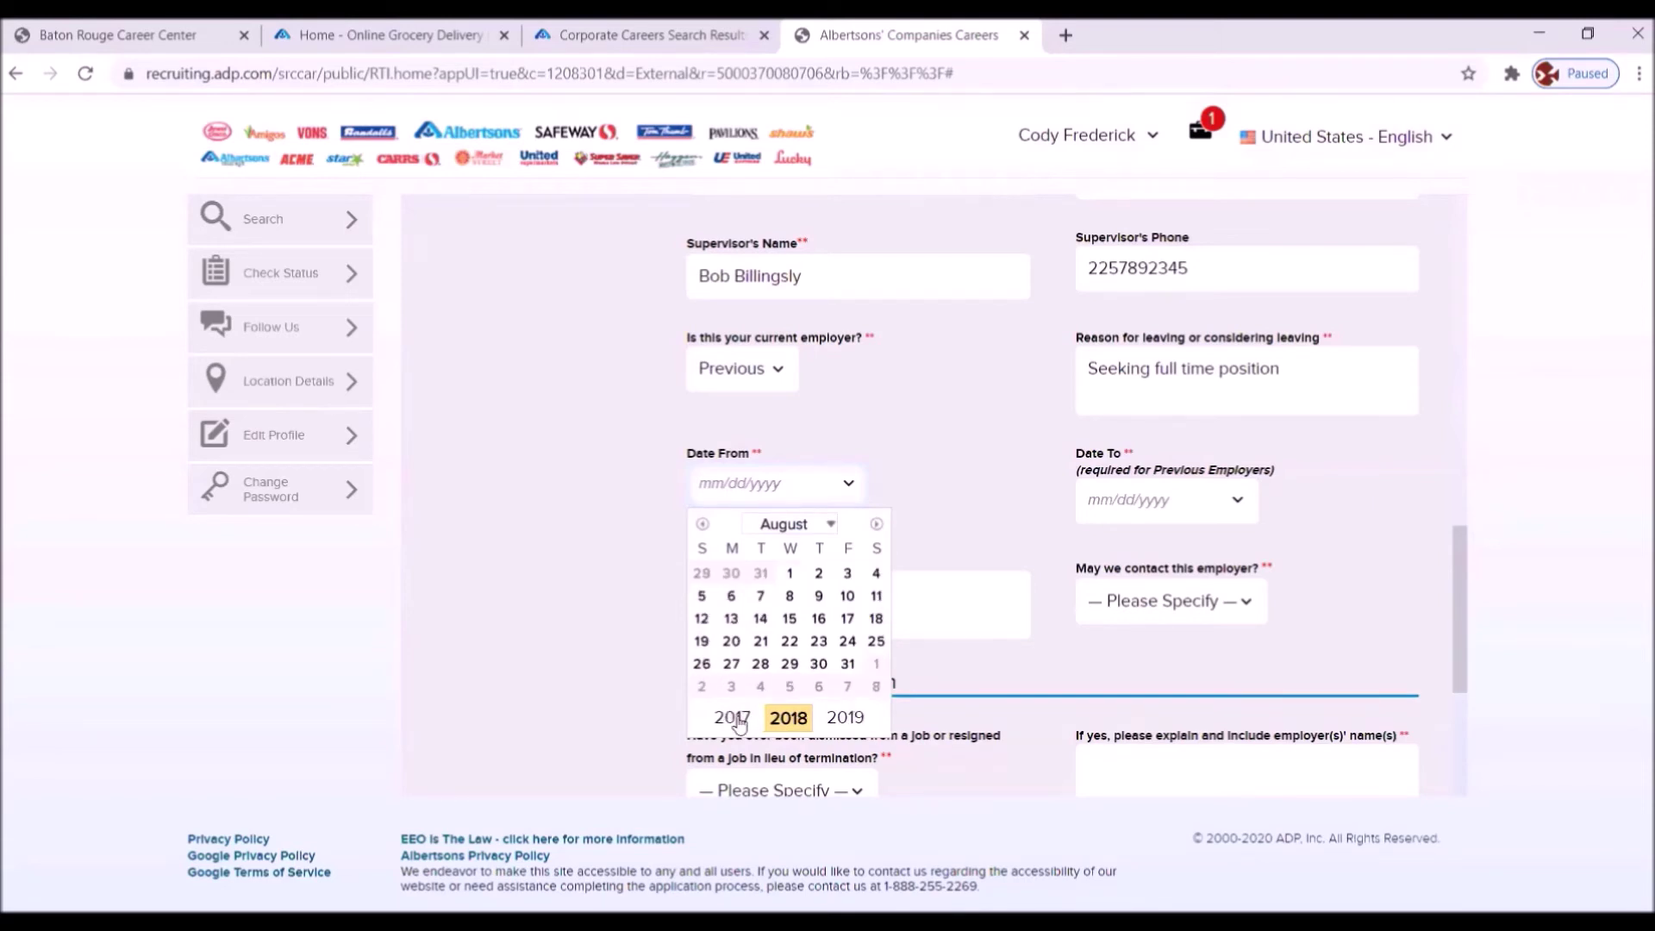
click(734, 719)
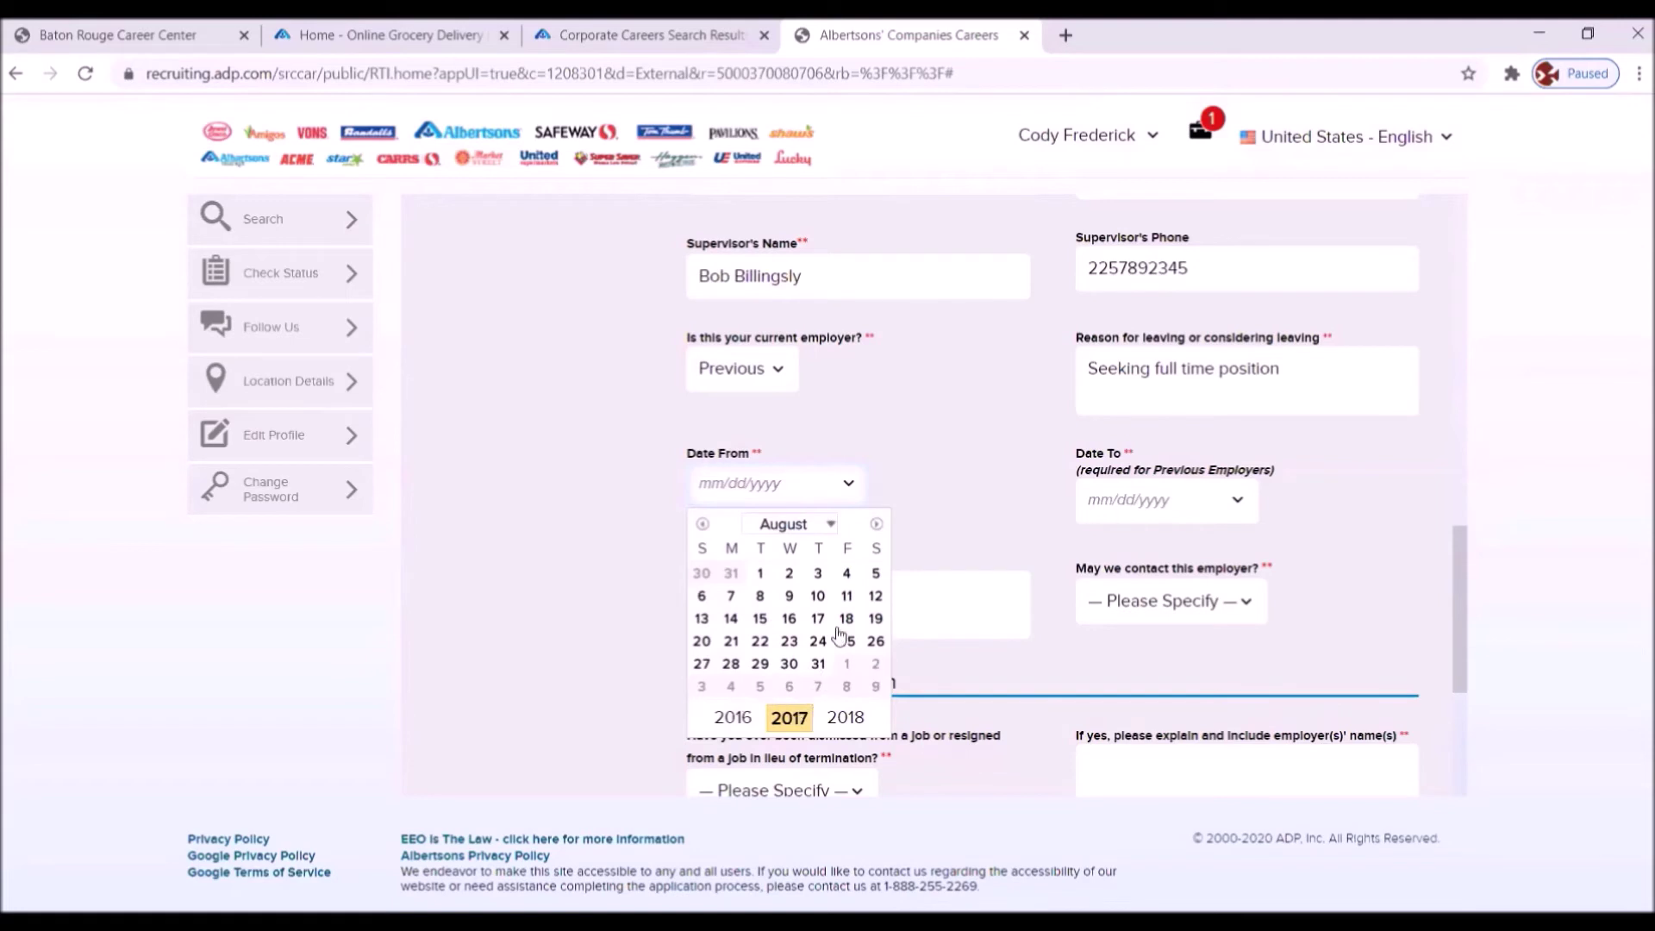
click(829, 525)
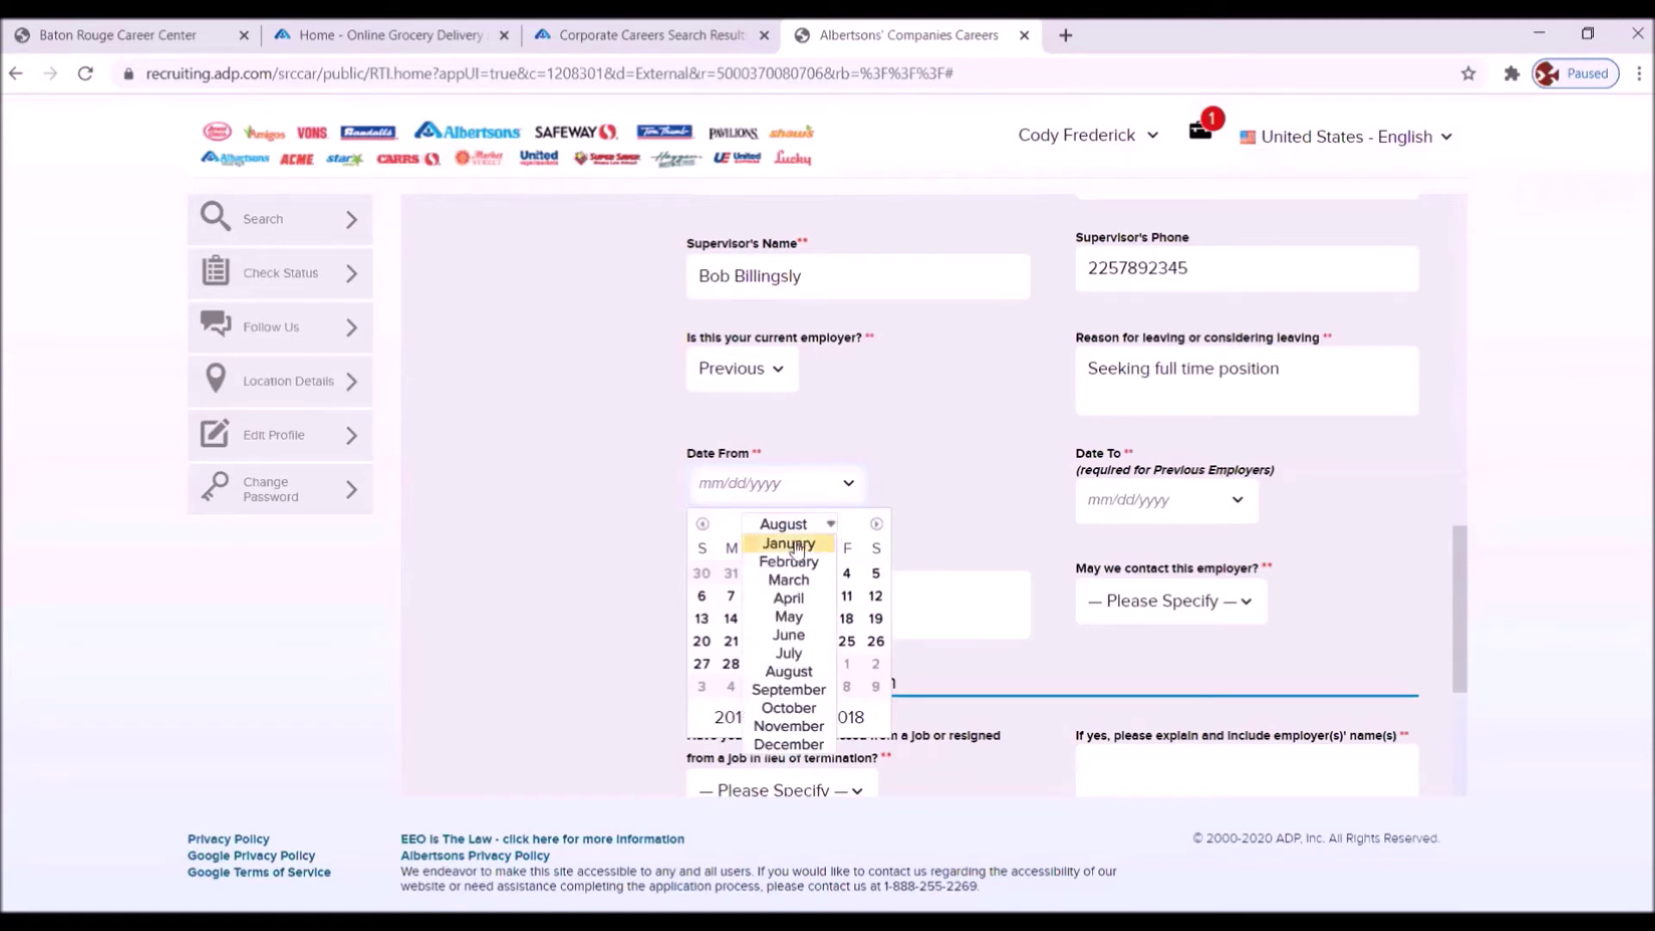
click(793, 544)
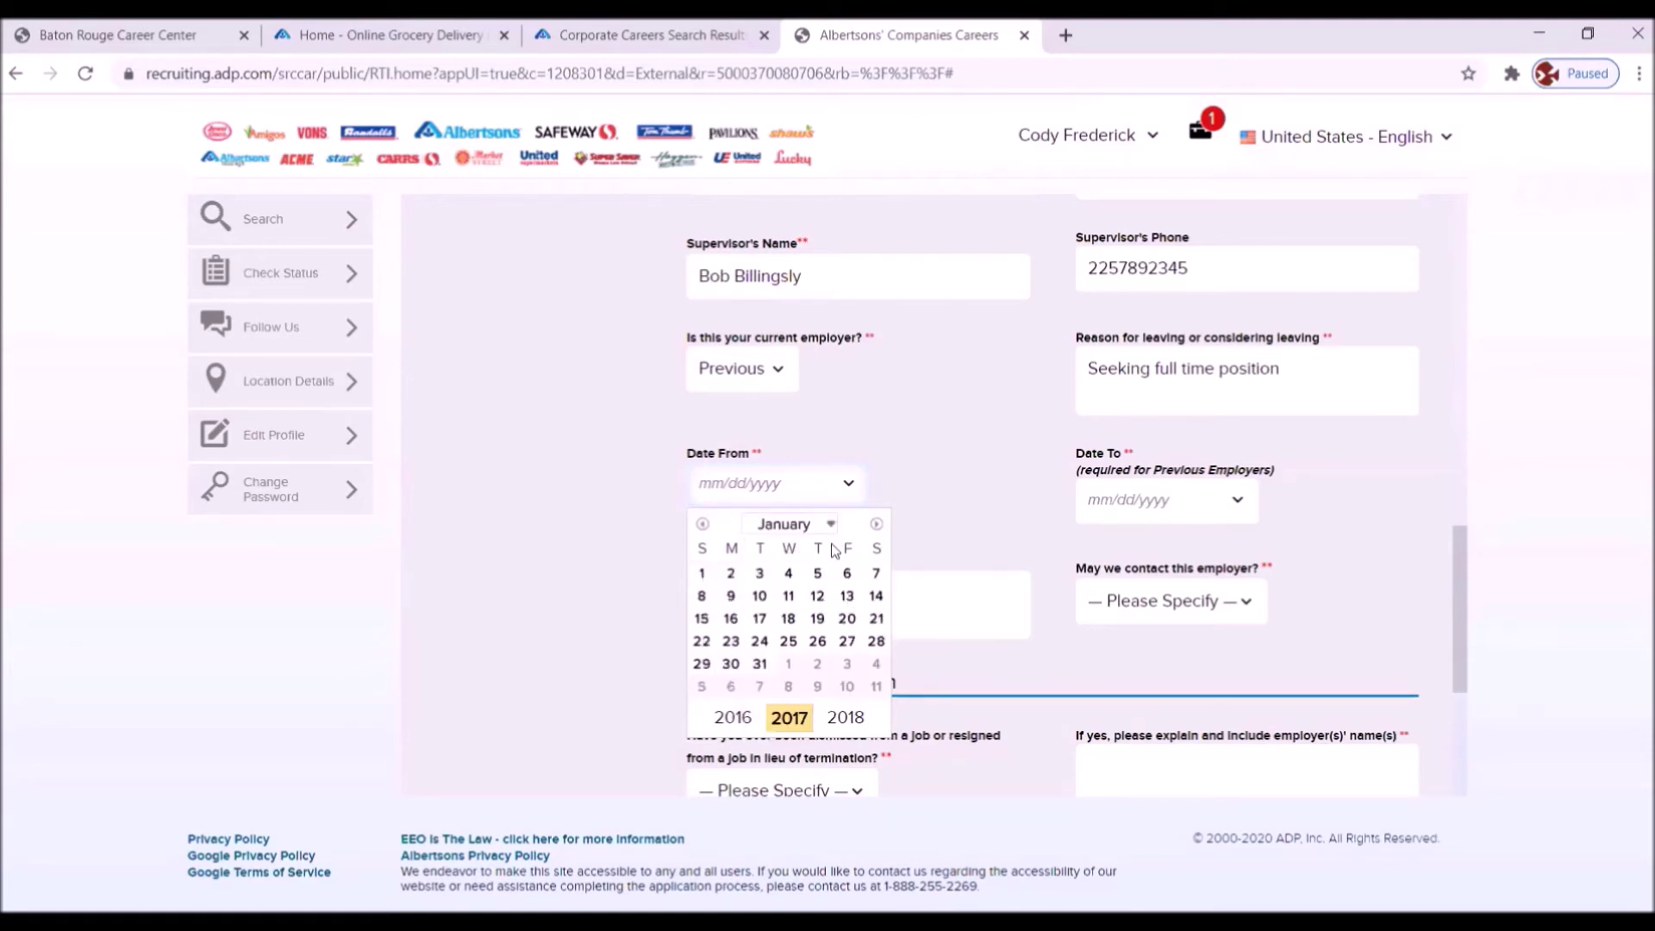
click(730, 573)
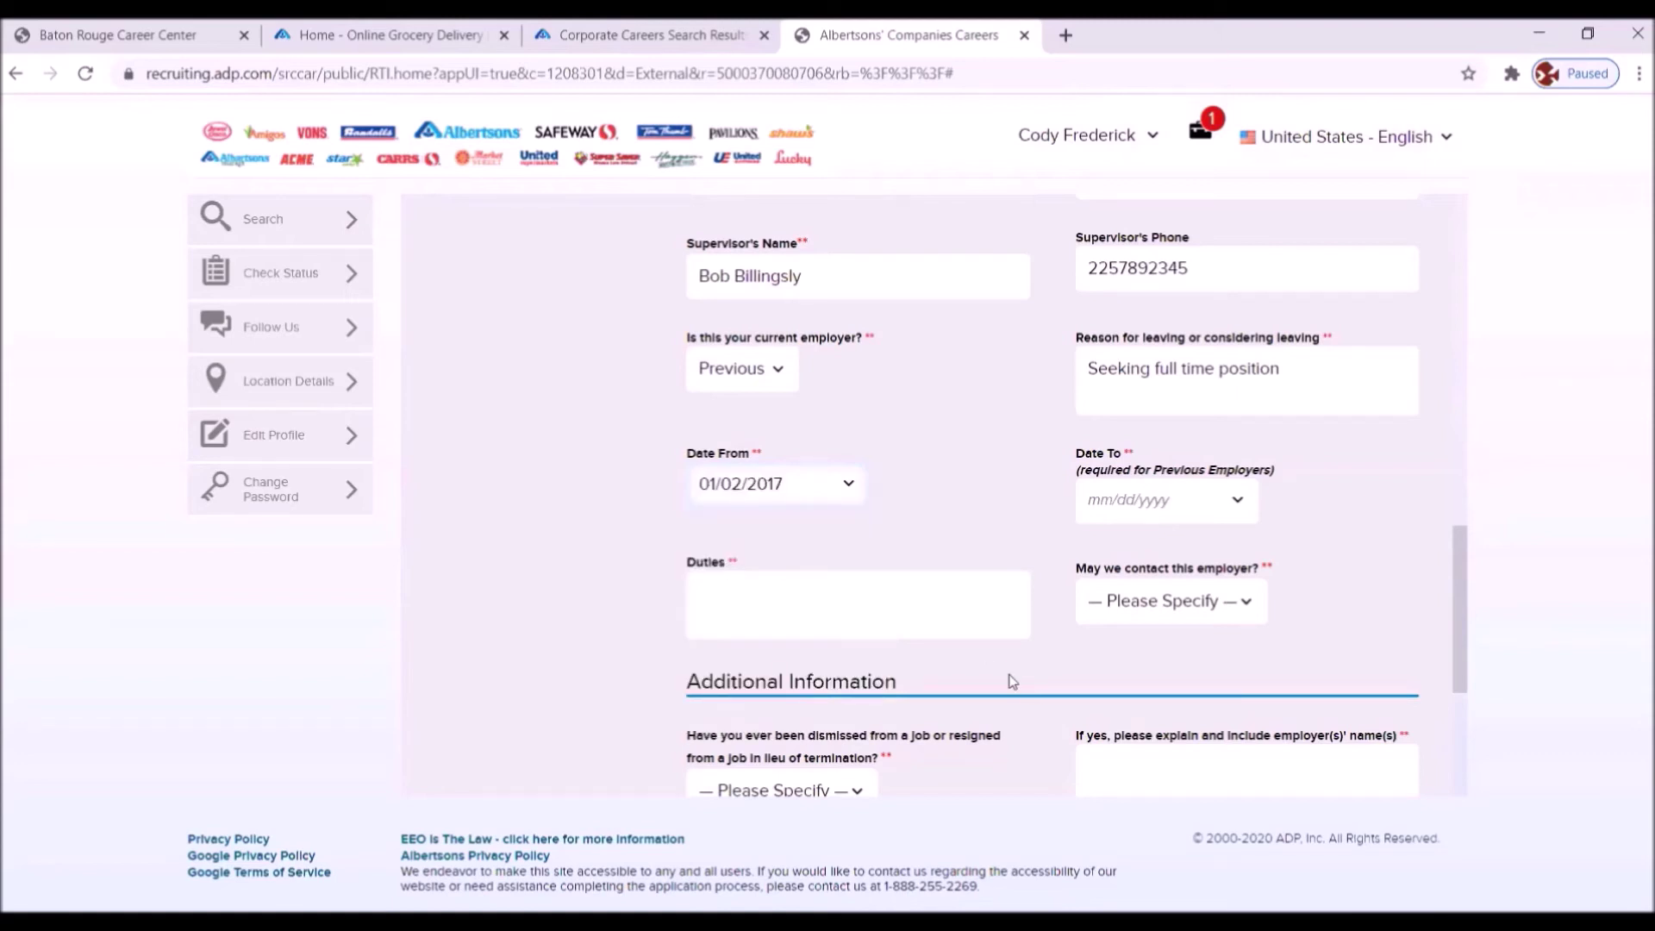
- Set the job's end date to March 3, 2020 (03/03/2020)
click(1238, 504)
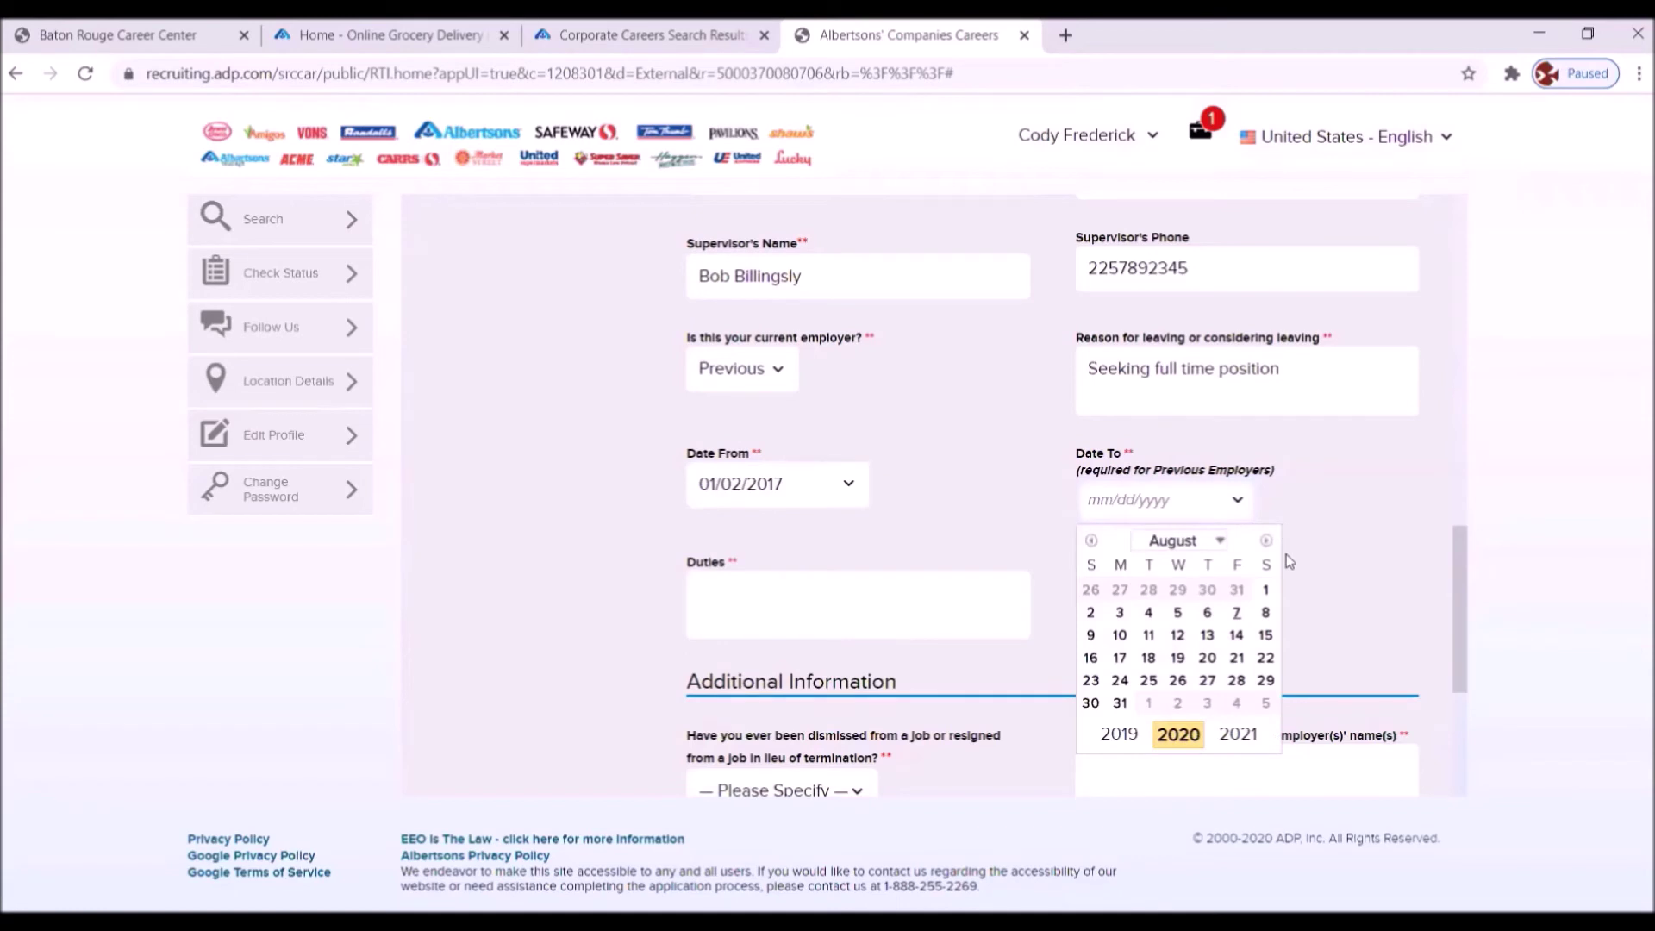
click(1120, 734)
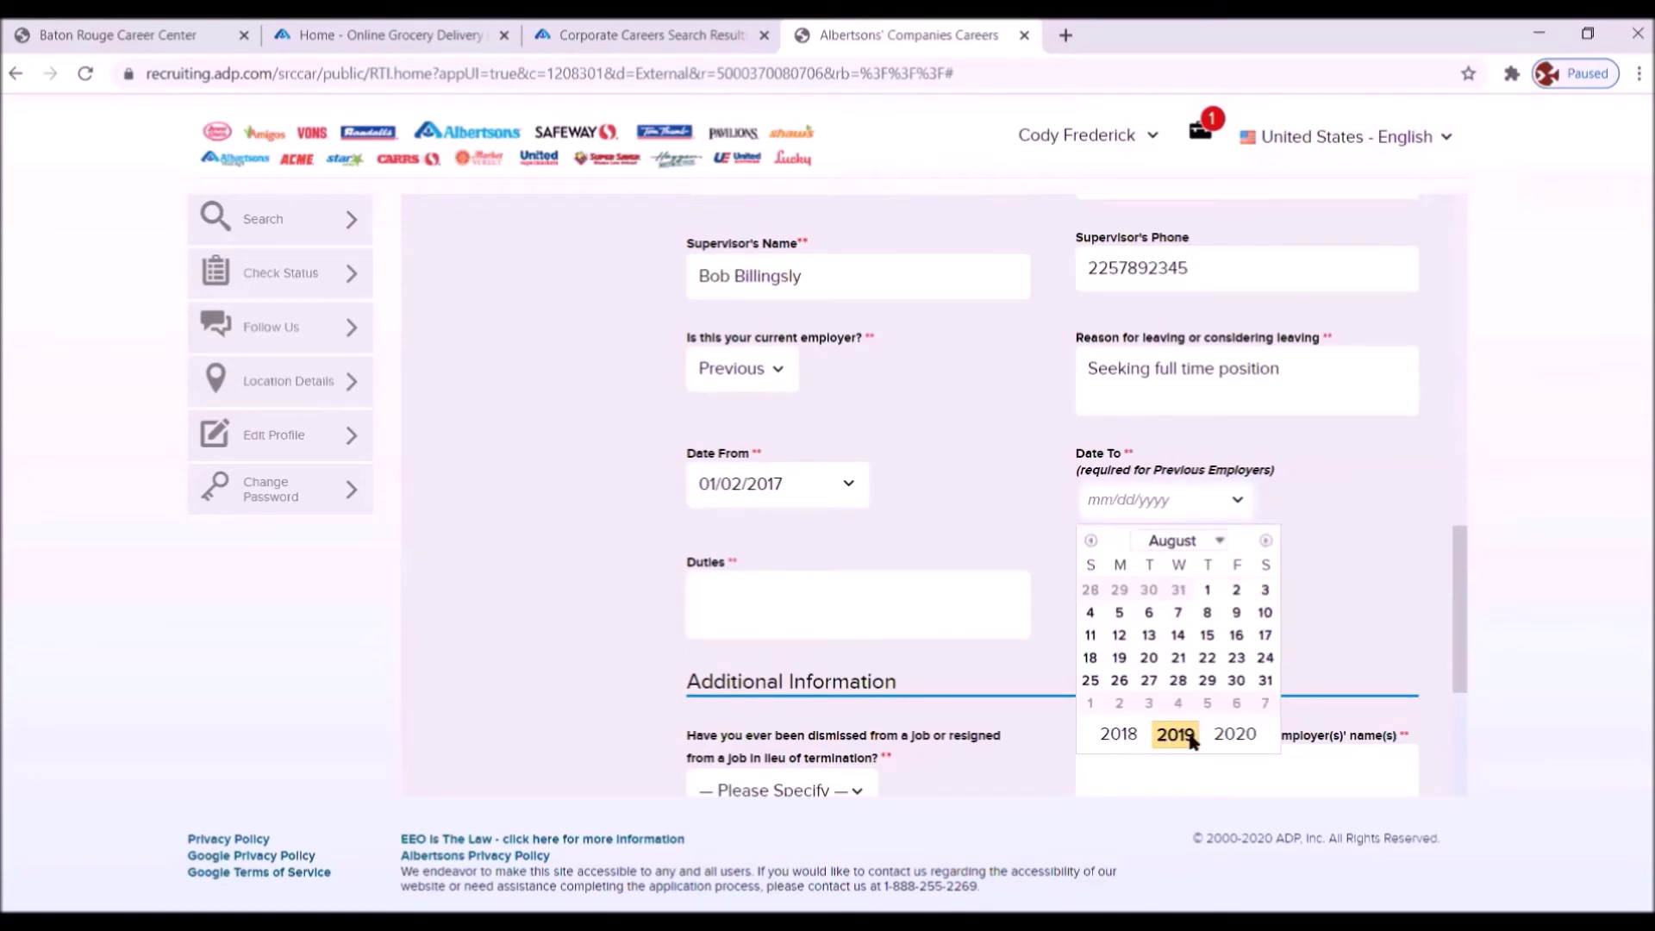
click(1236, 734)
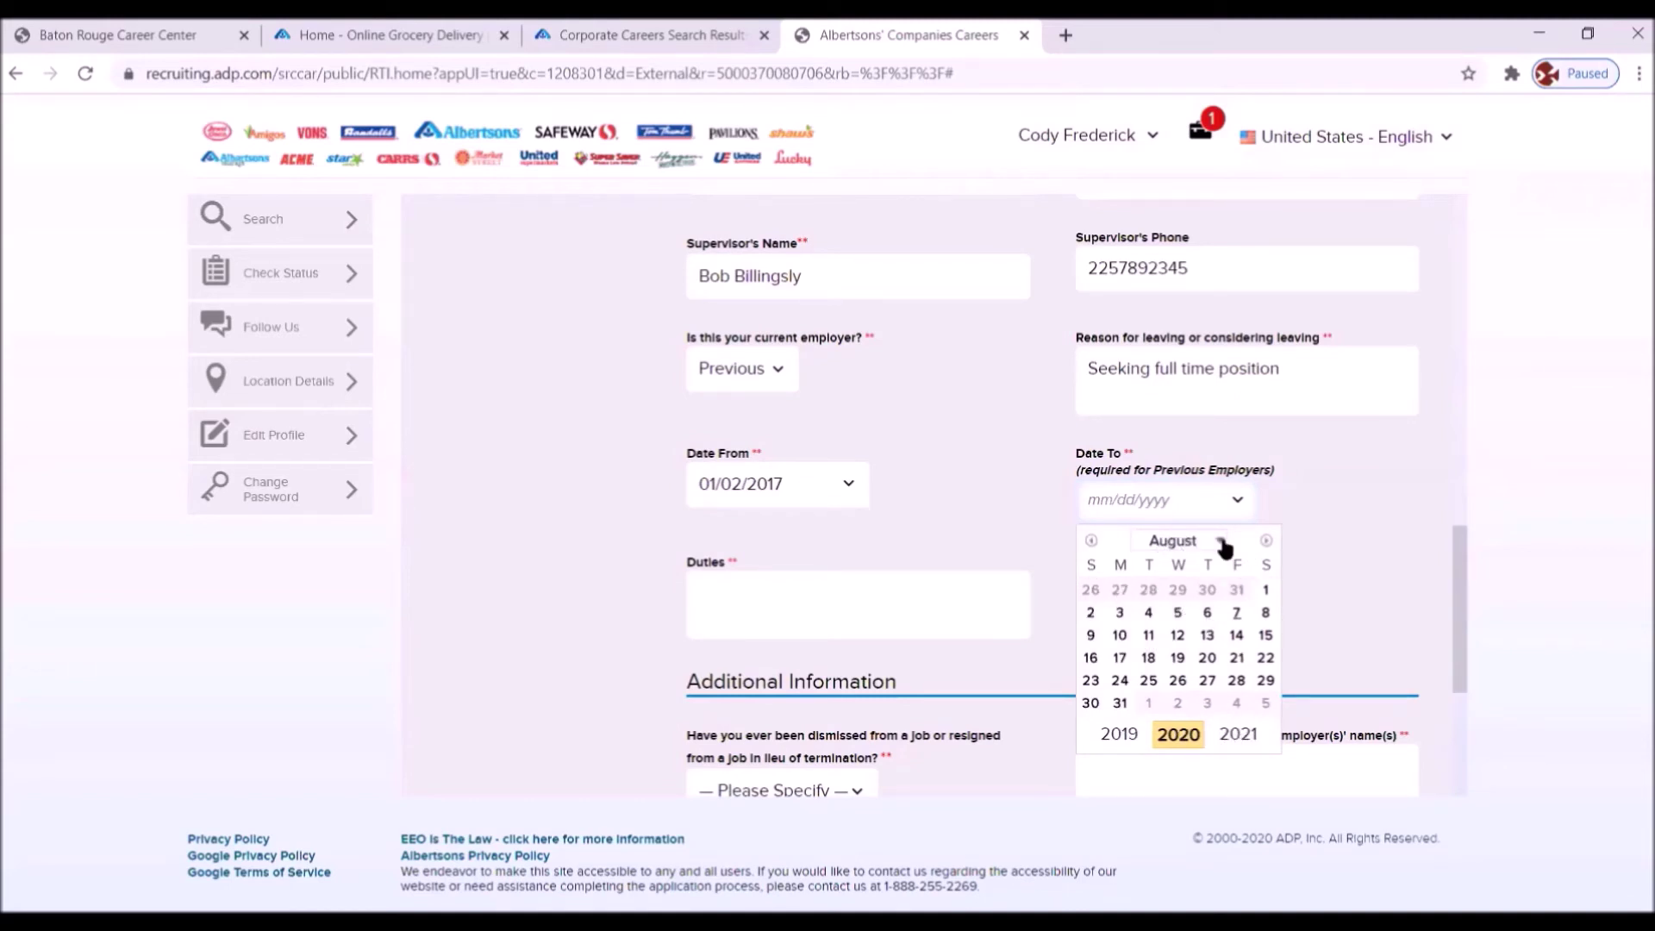
click(1222, 542)
click(1174, 597)
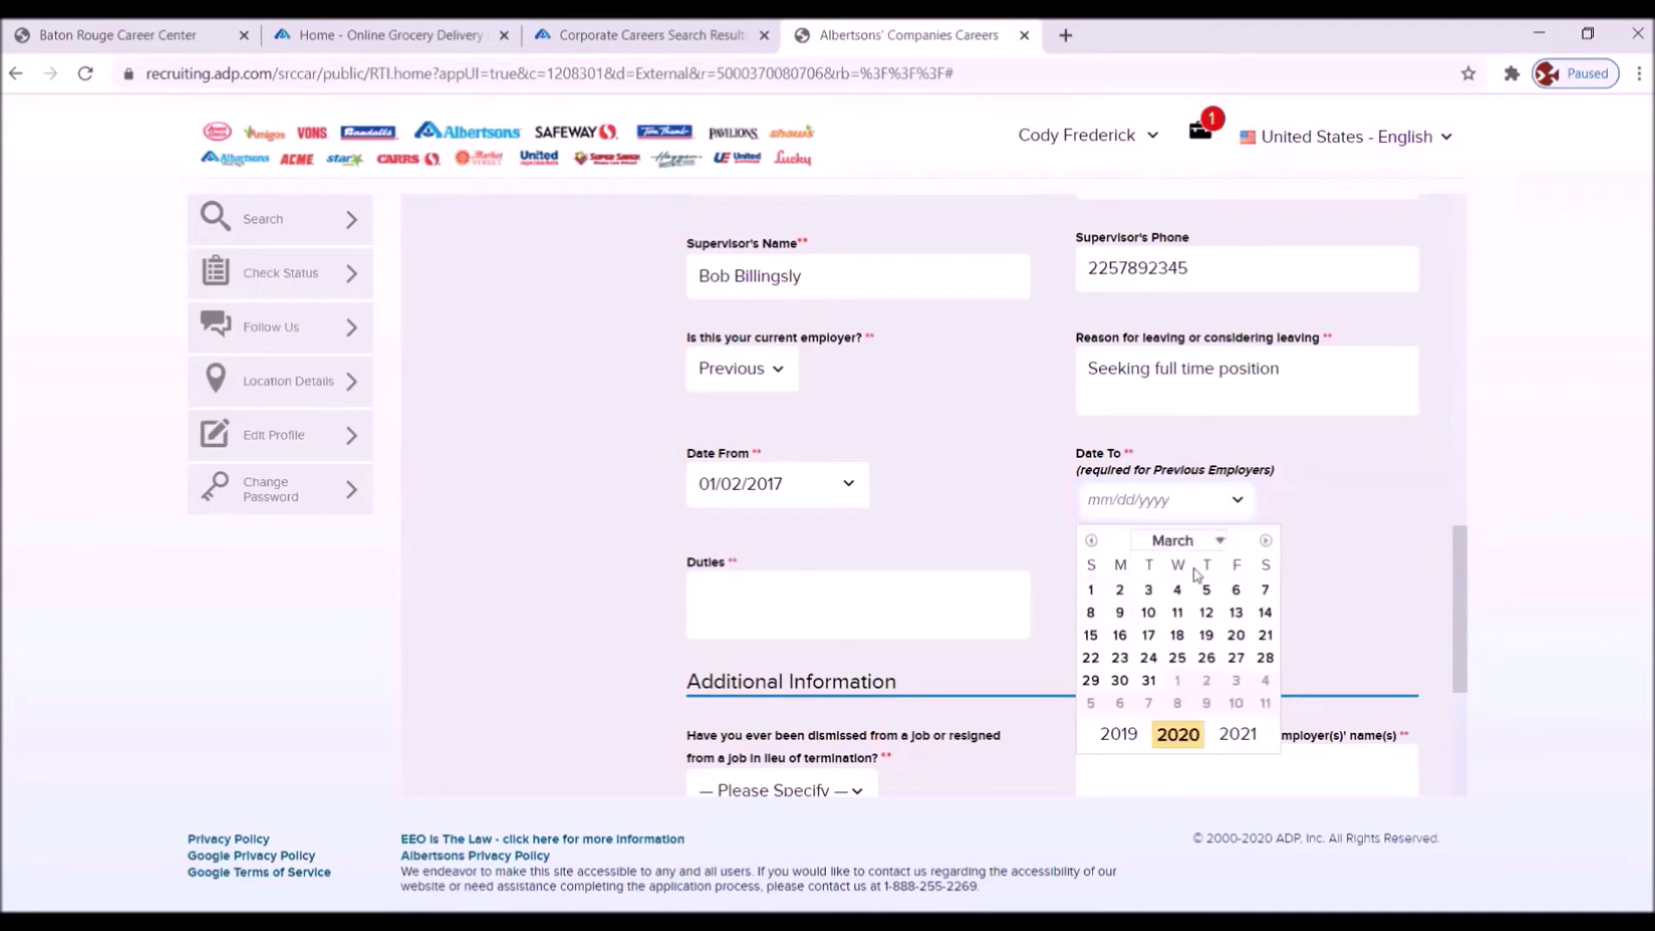
click(1148, 590)
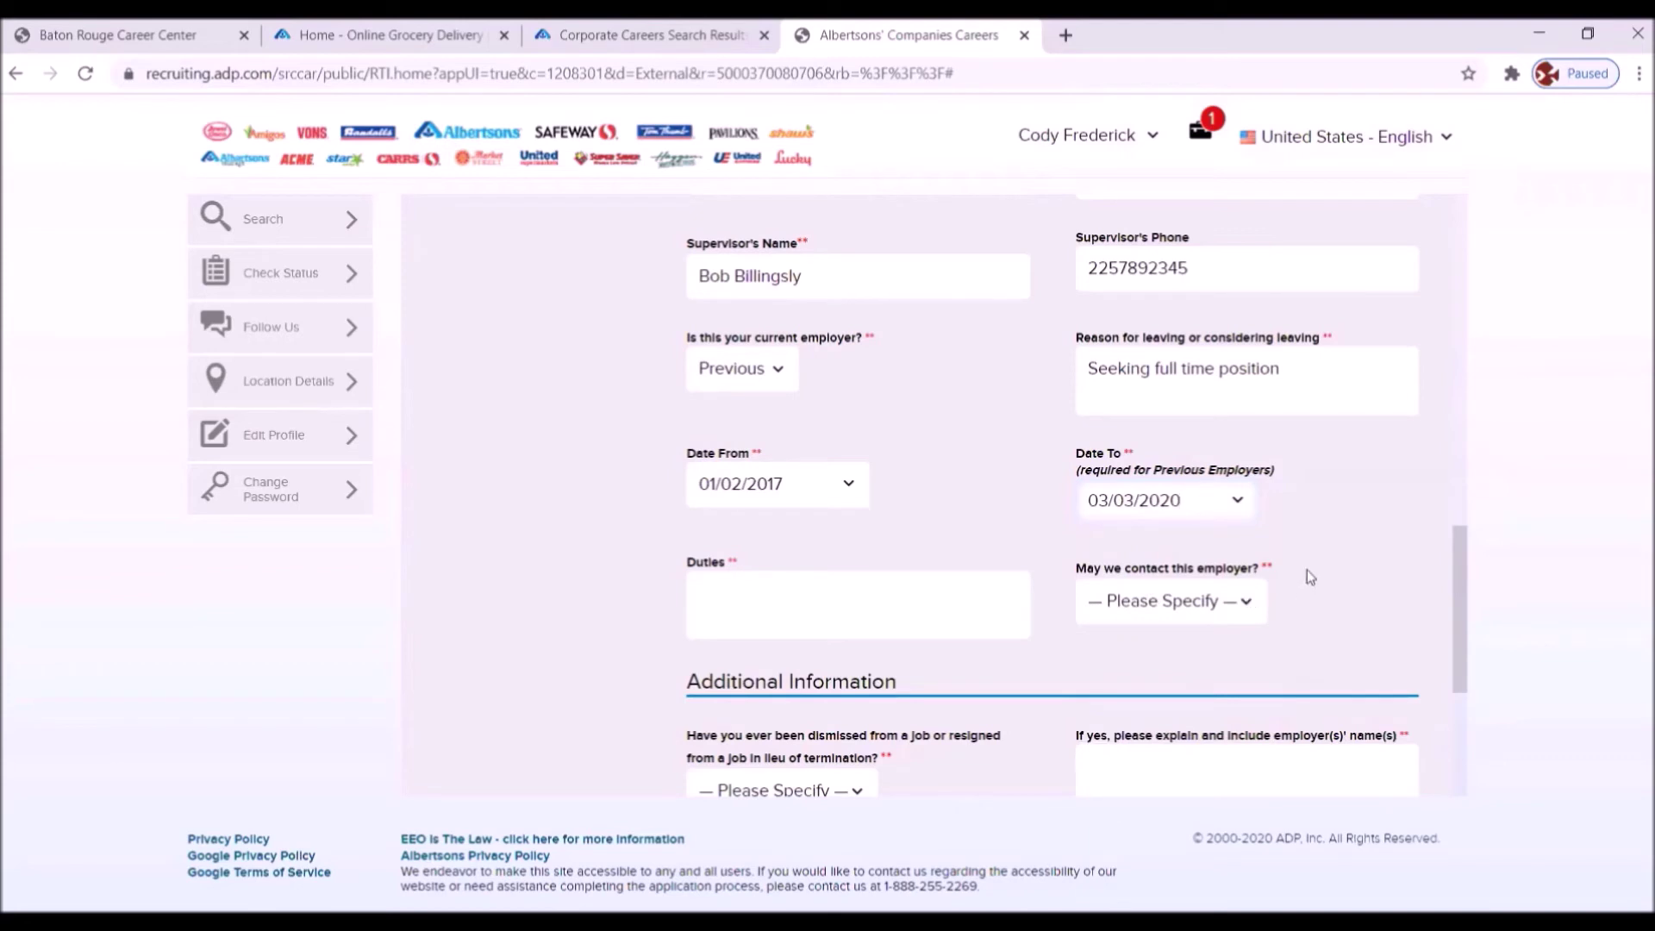
click(729, 597)
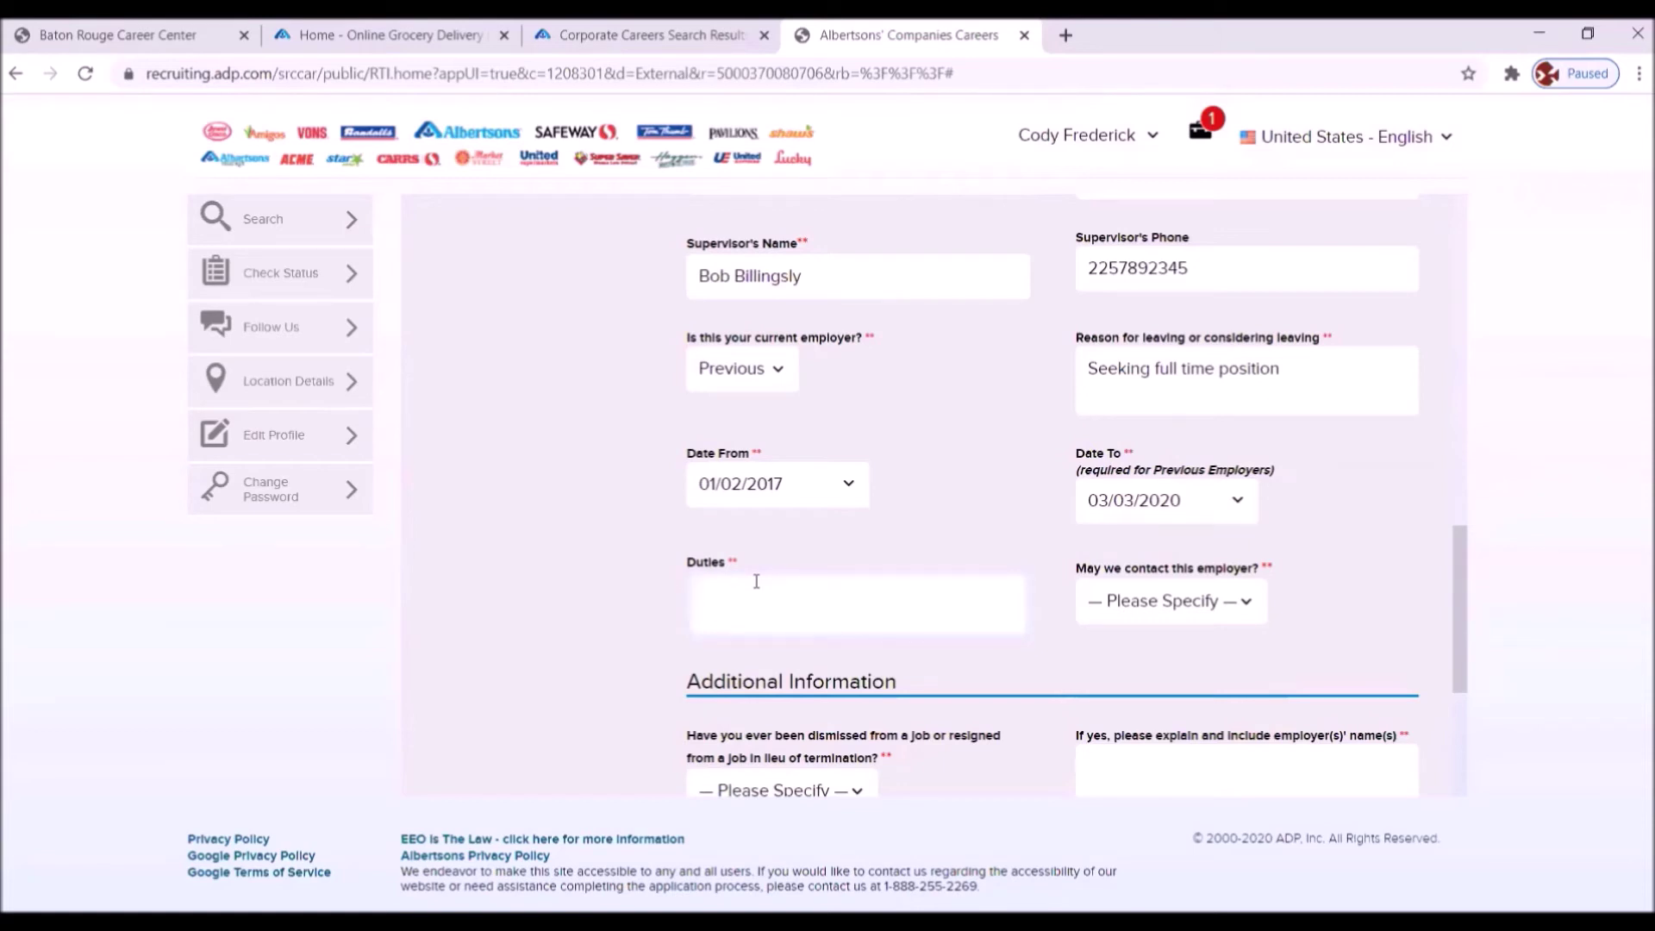
- List Employer 1's duties: assisted customers, operated cash register, handled financial transactions, maintained floor display
text(Assisted customers)
text(with their purchases)
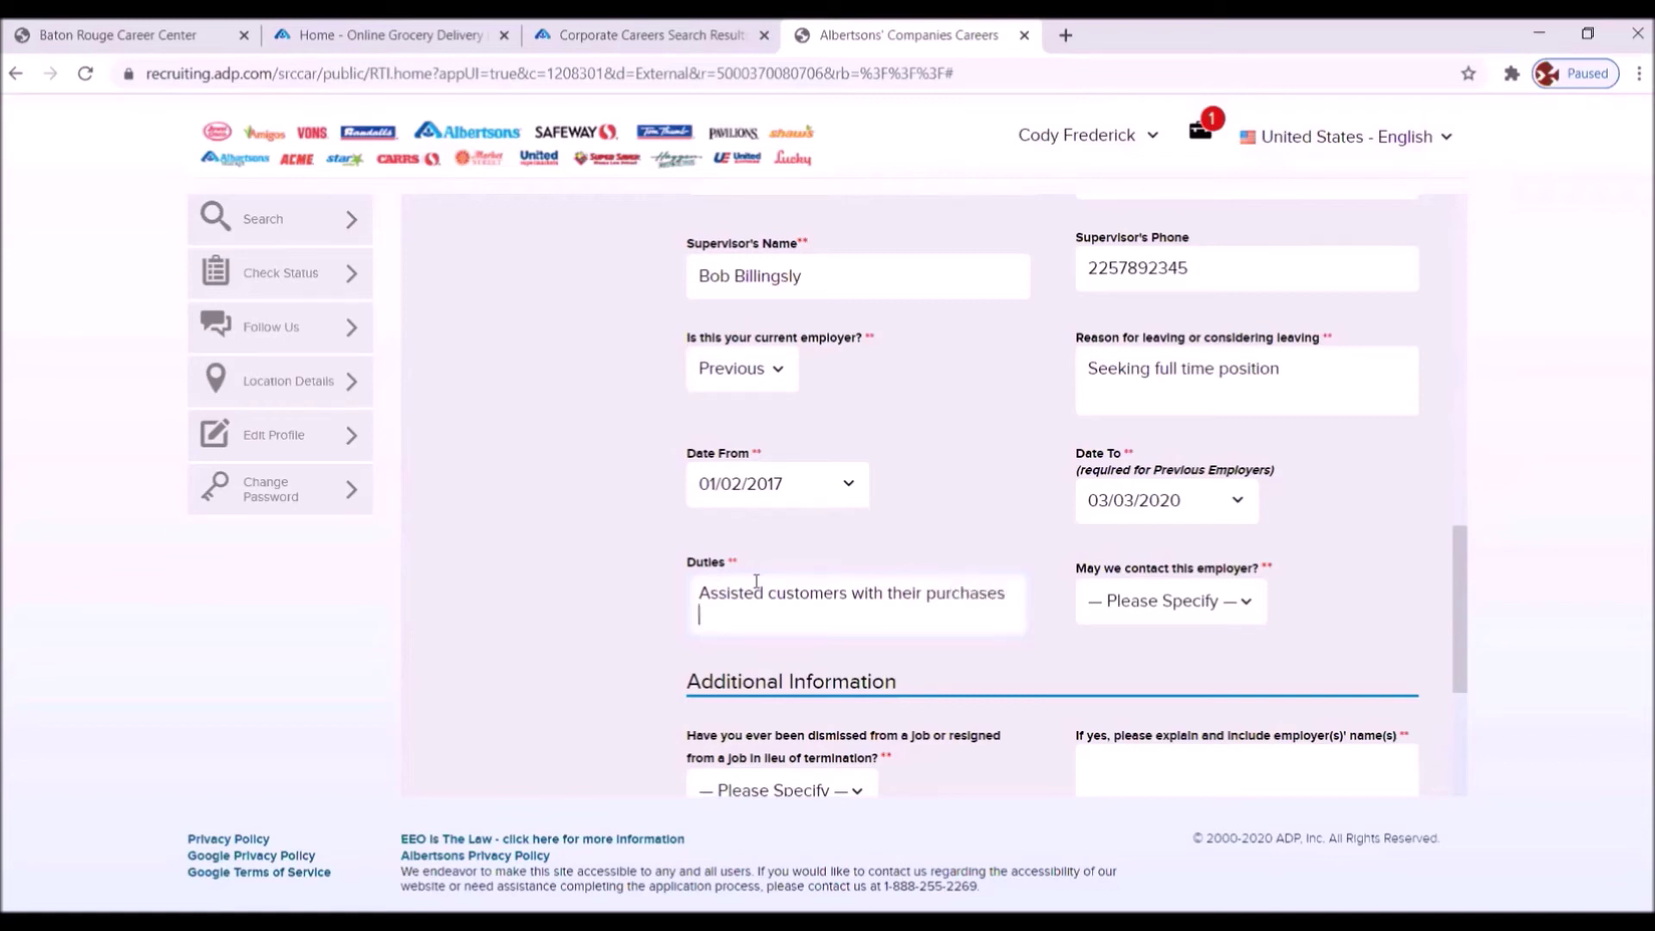
text(Operated cash register)
key(Return)
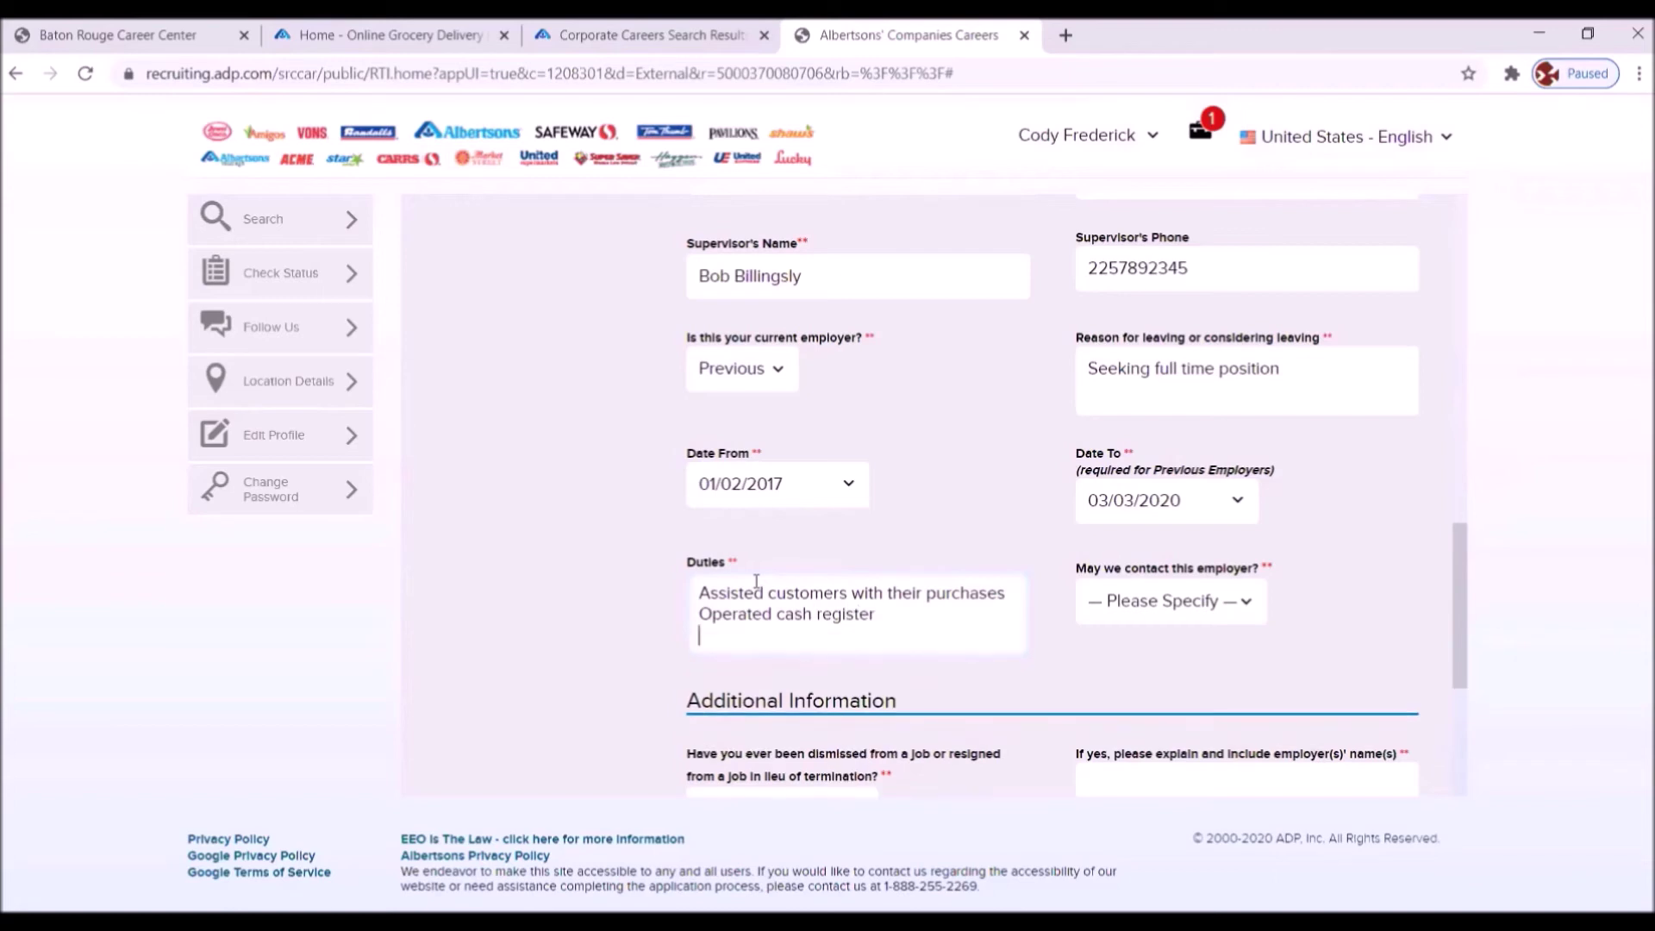
text(Handdled fin)
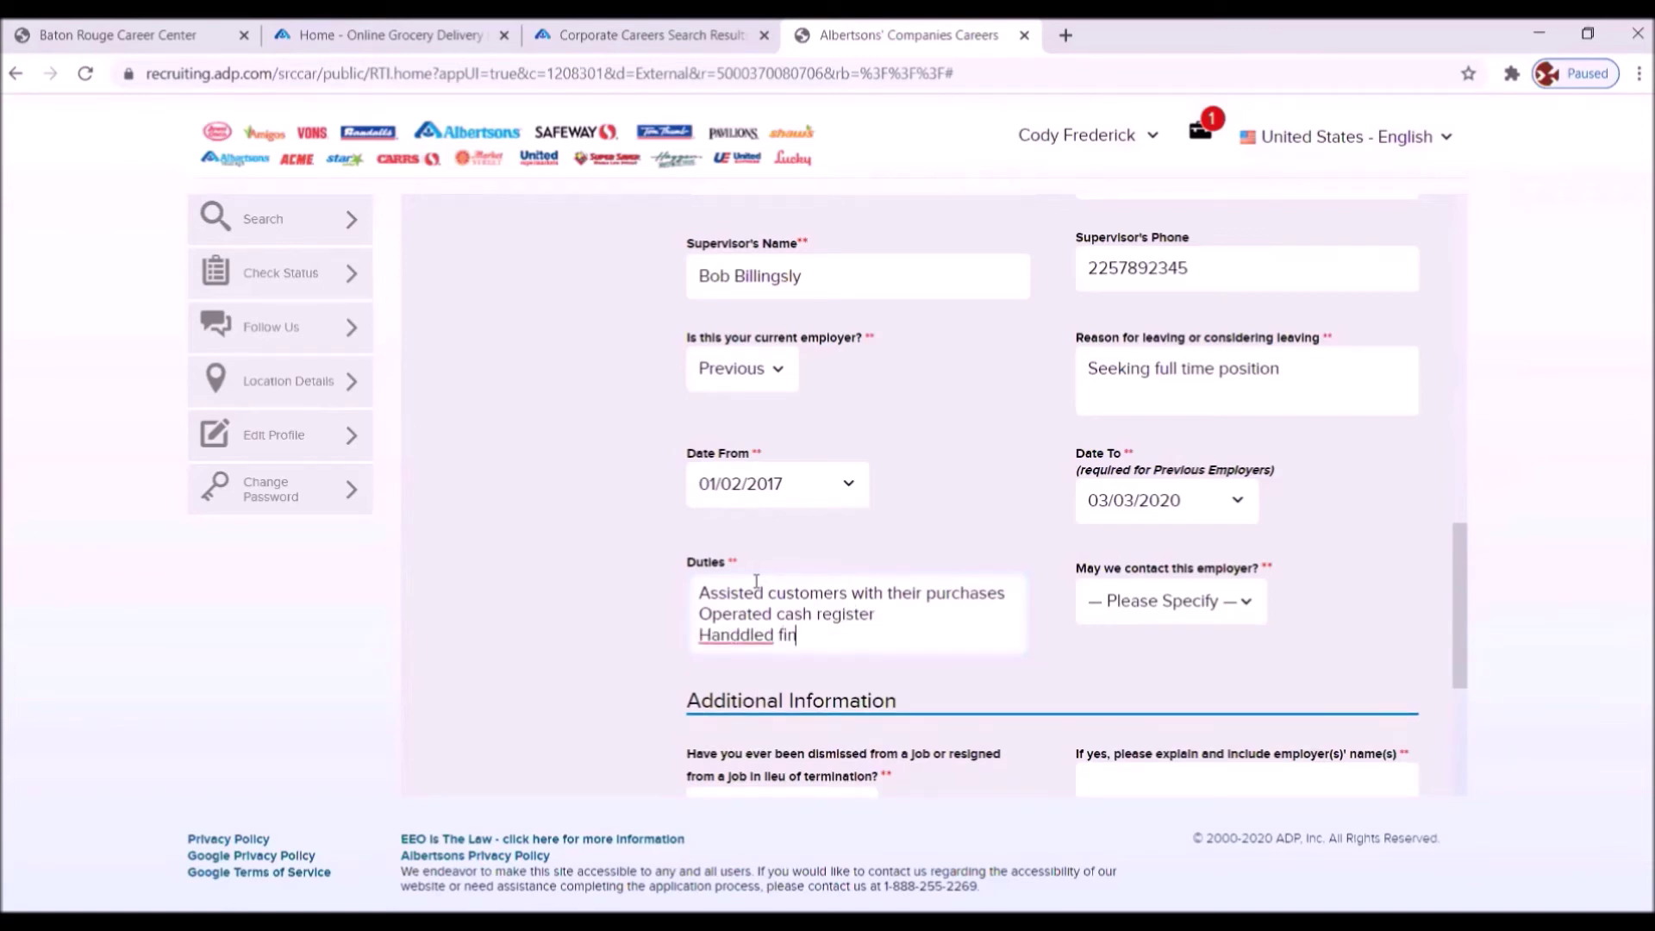
text(ancial transactions successfully)
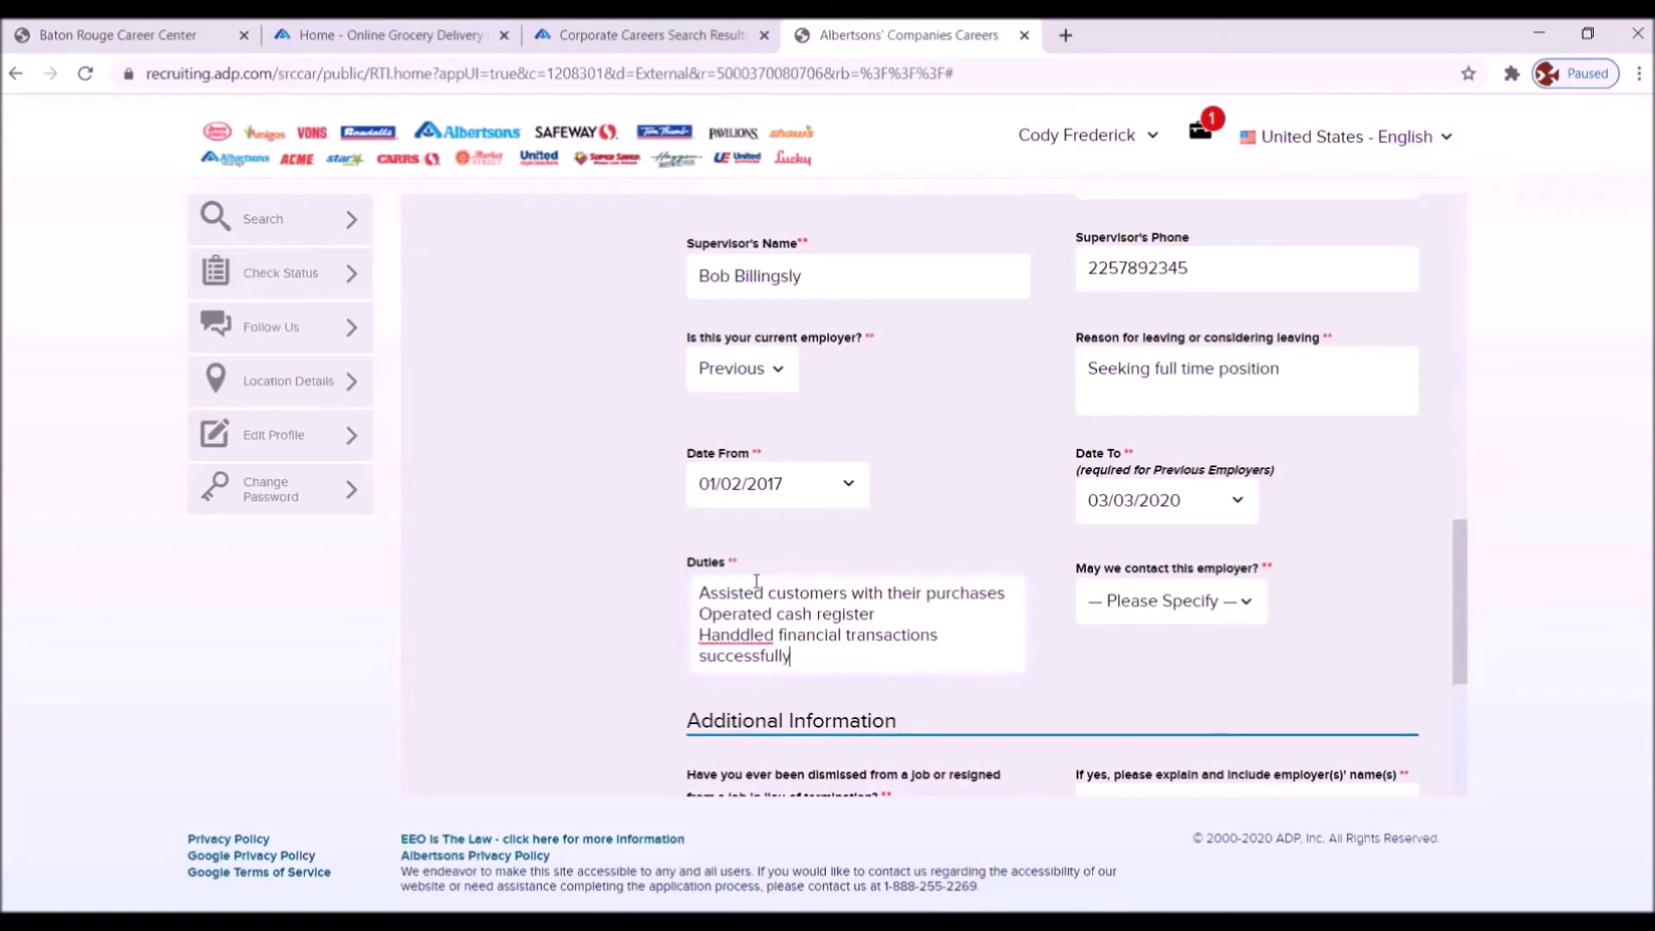
click(739, 635)
key(Delete)
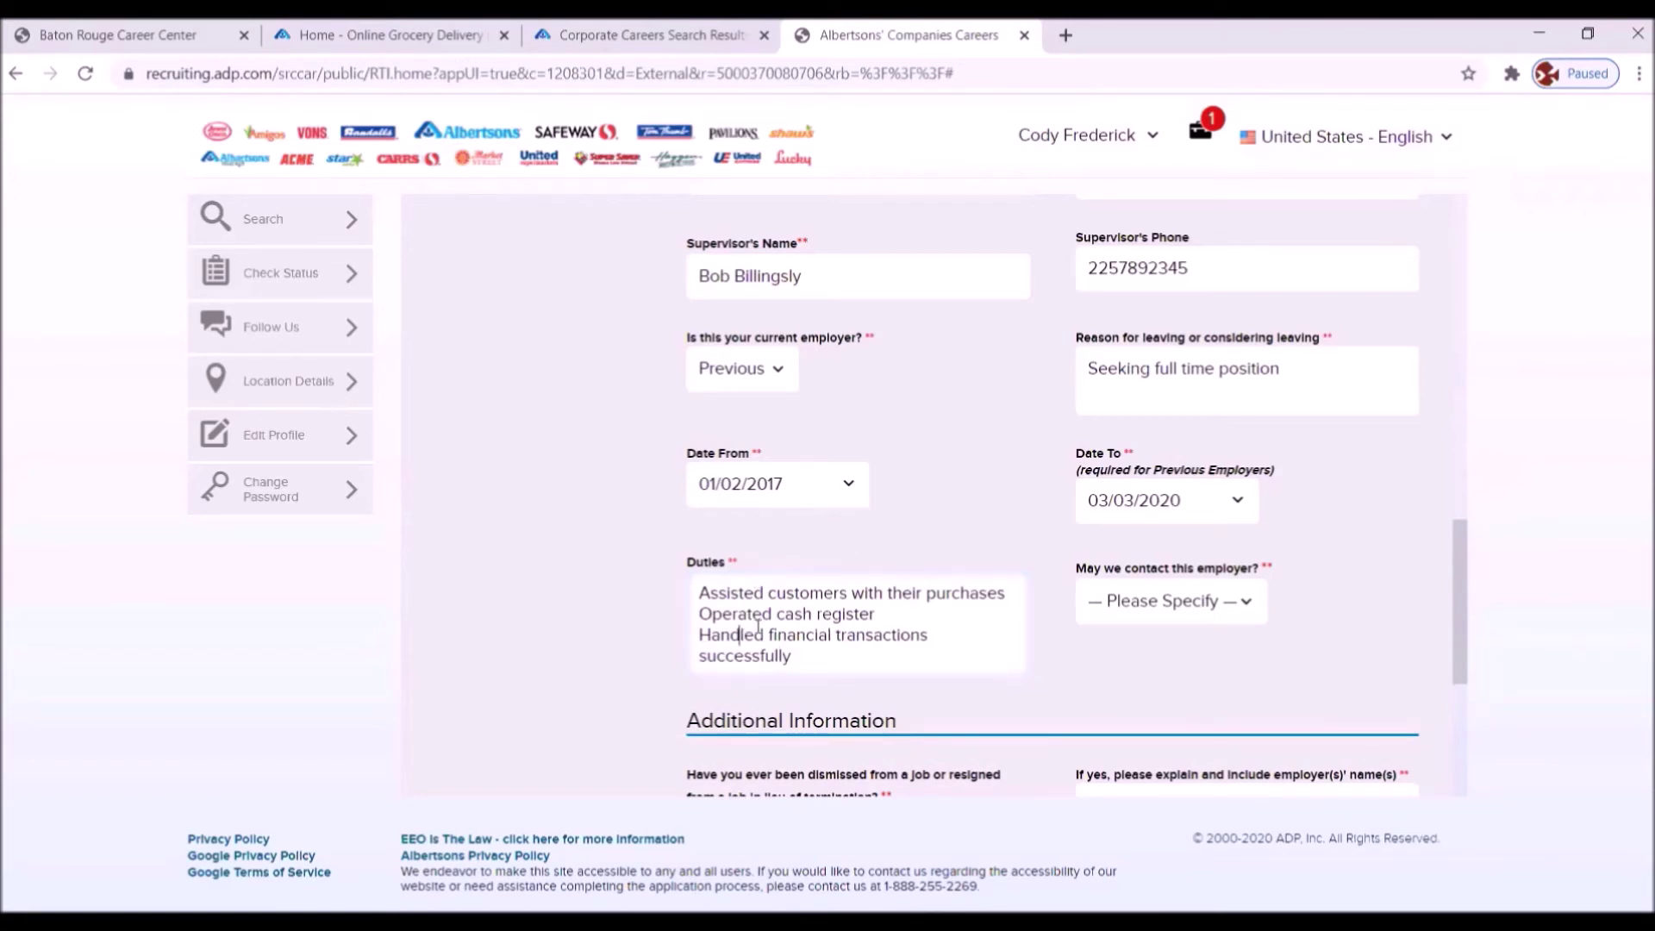
click(807, 668)
key(Return)
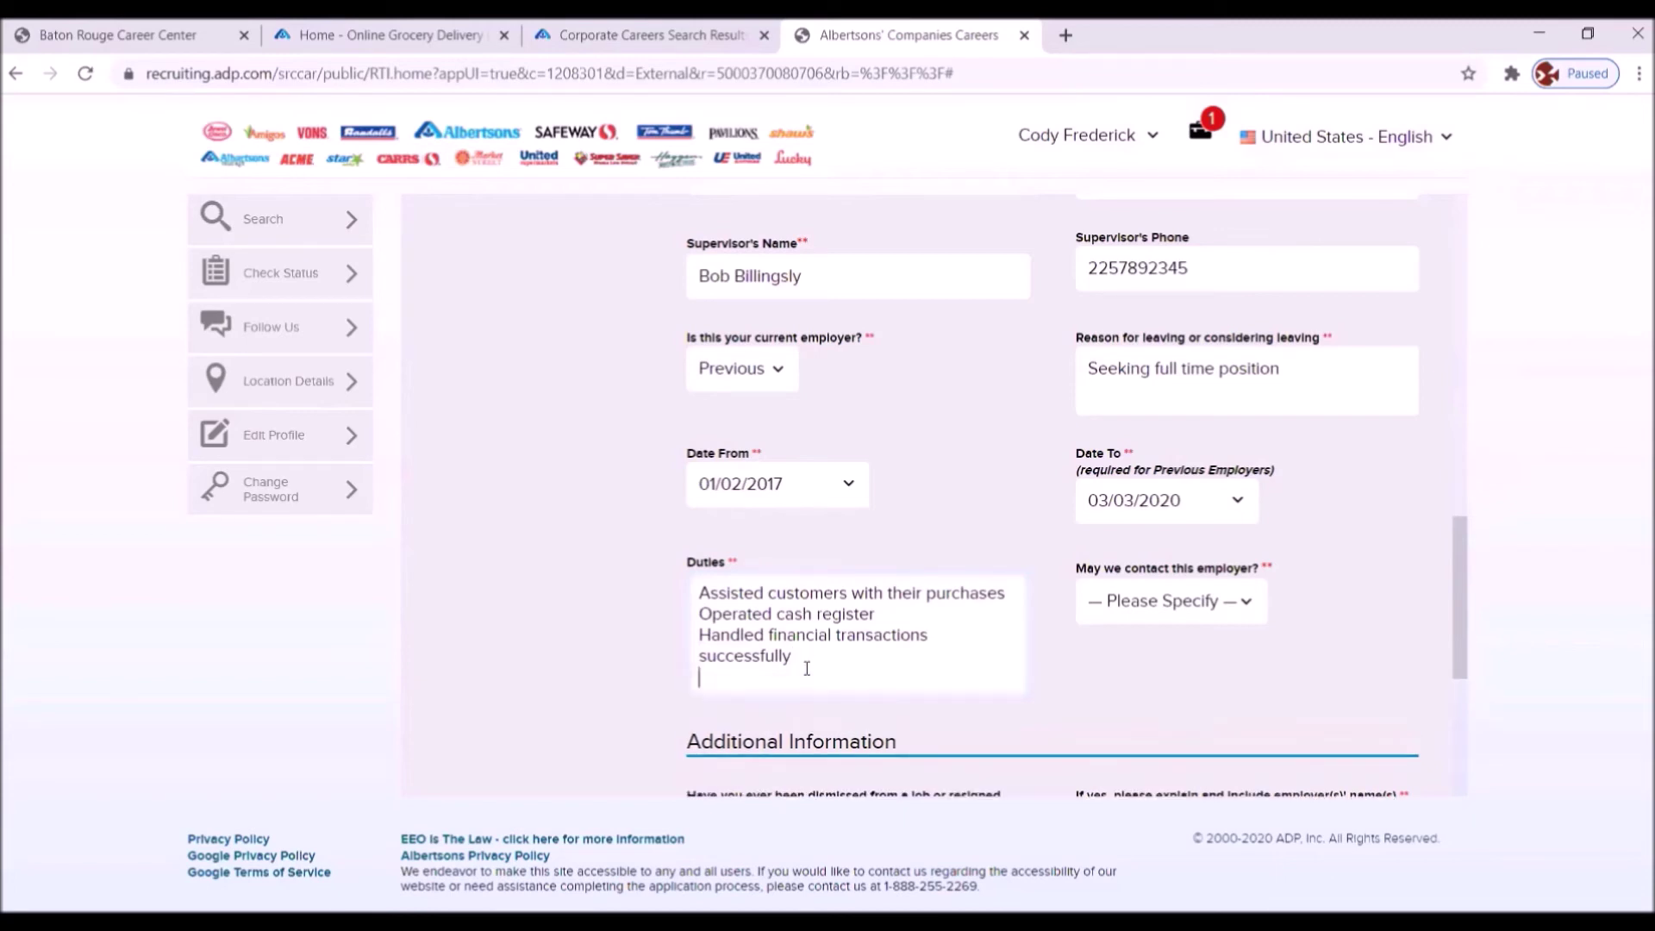
text(Maintain floor displays)
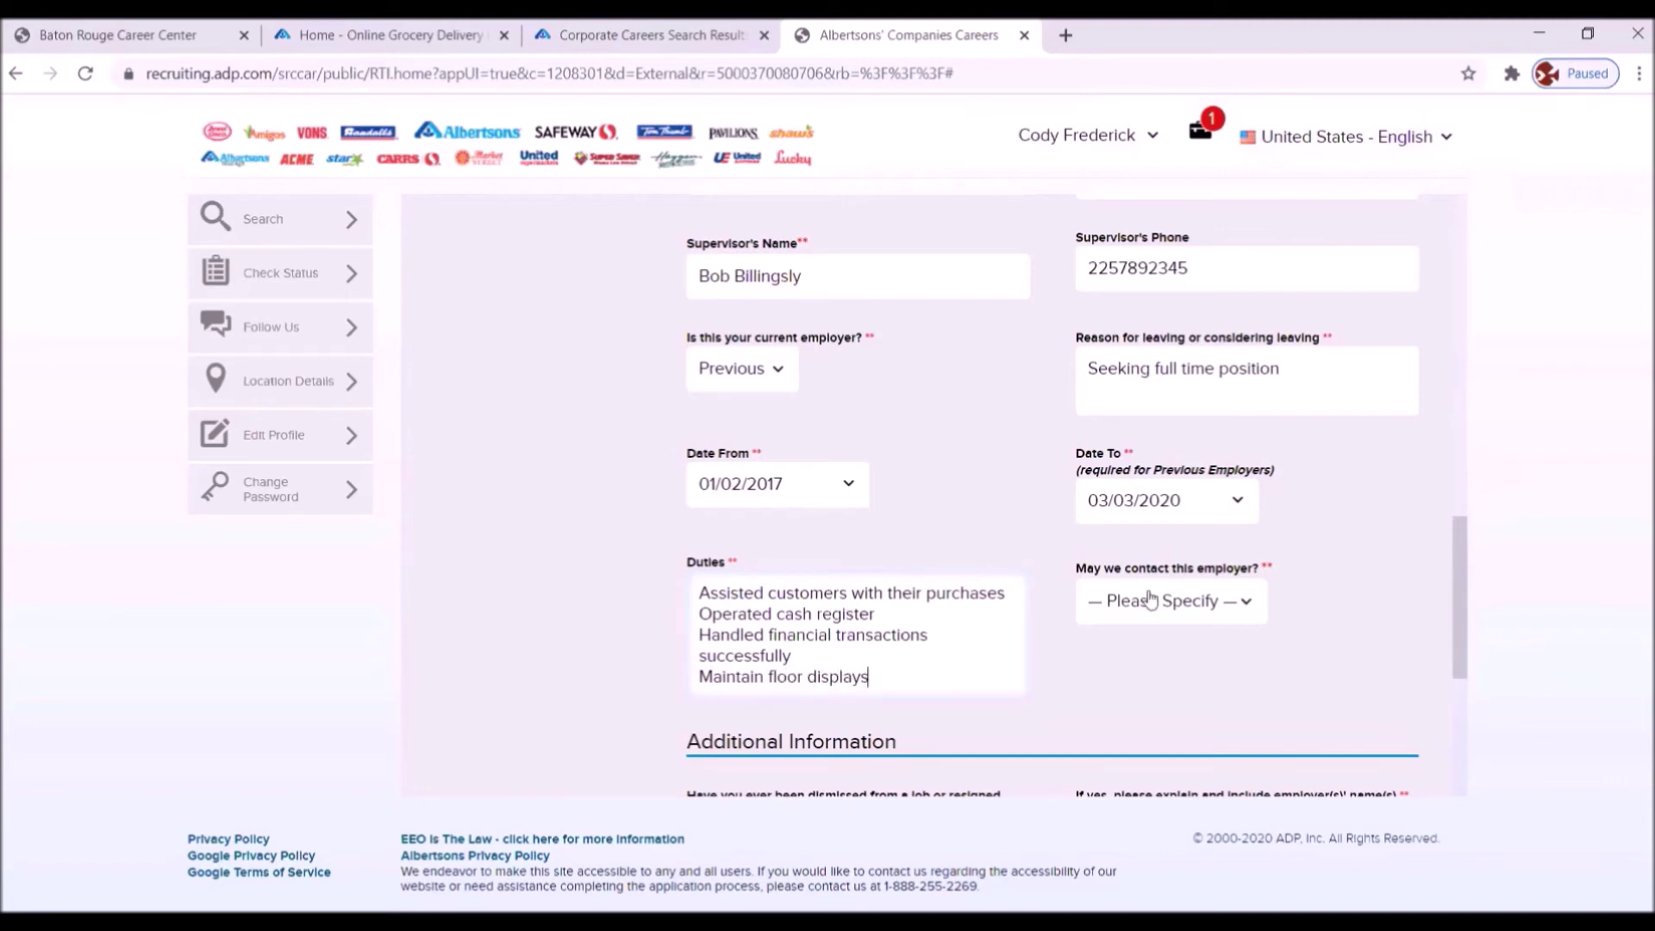
- Allow Employer 1 to be contacted, answer No to ever being dismissed, and add Employer 2
click(1246, 602)
click(1117, 663)
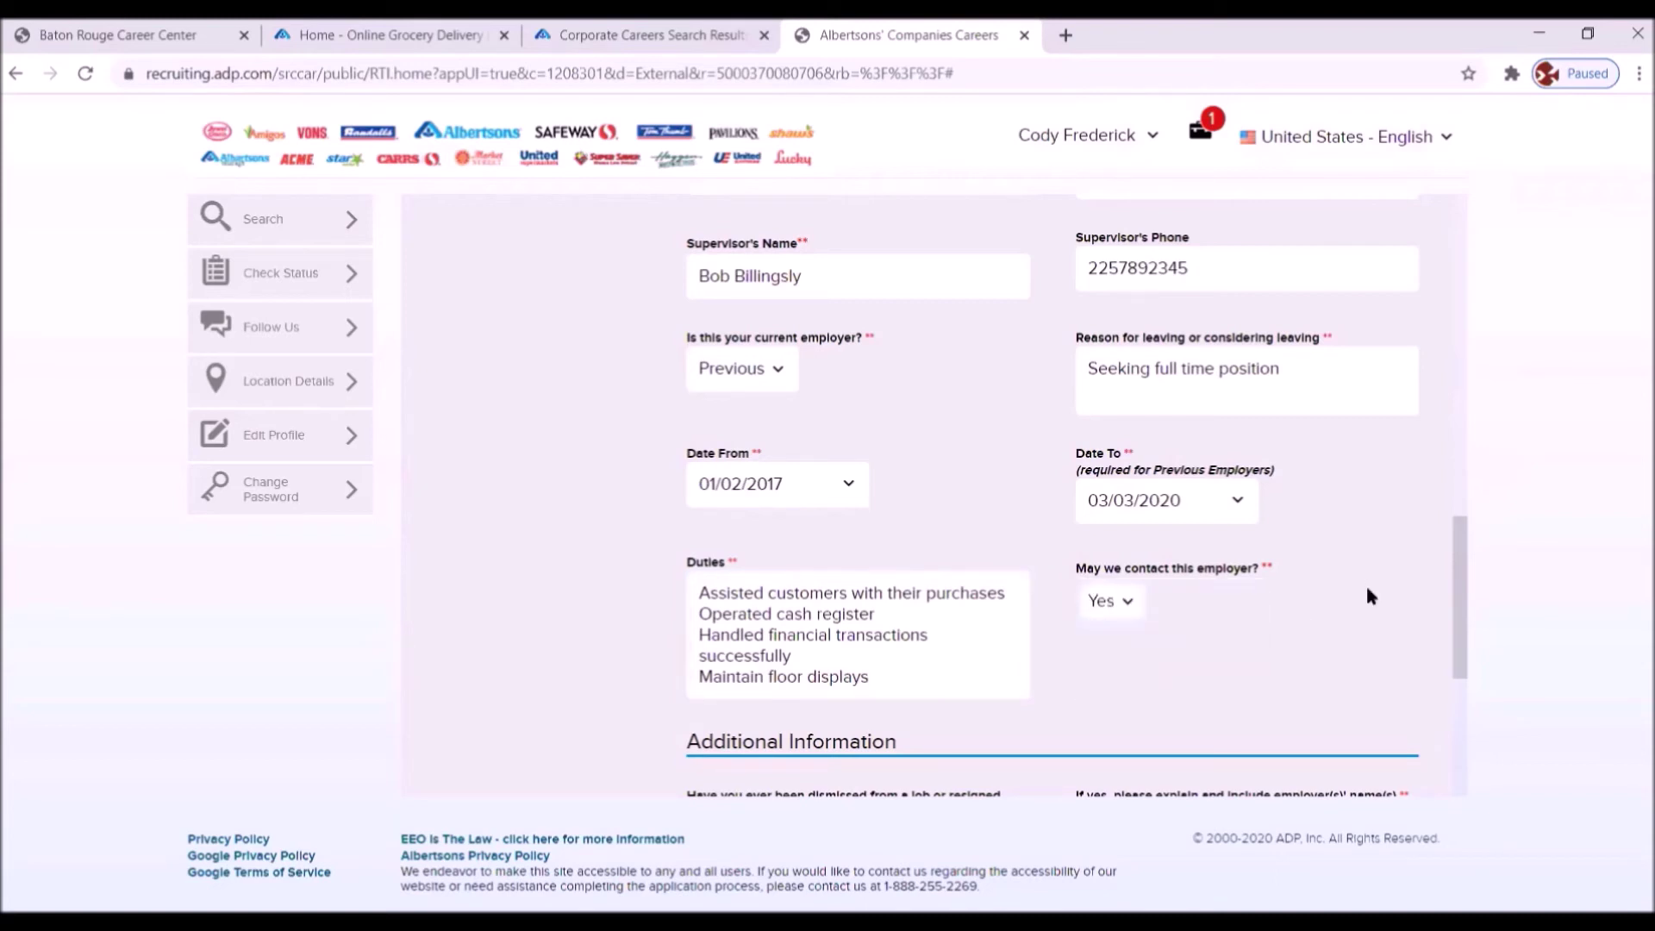
scroll(1367, 586, down, 5)
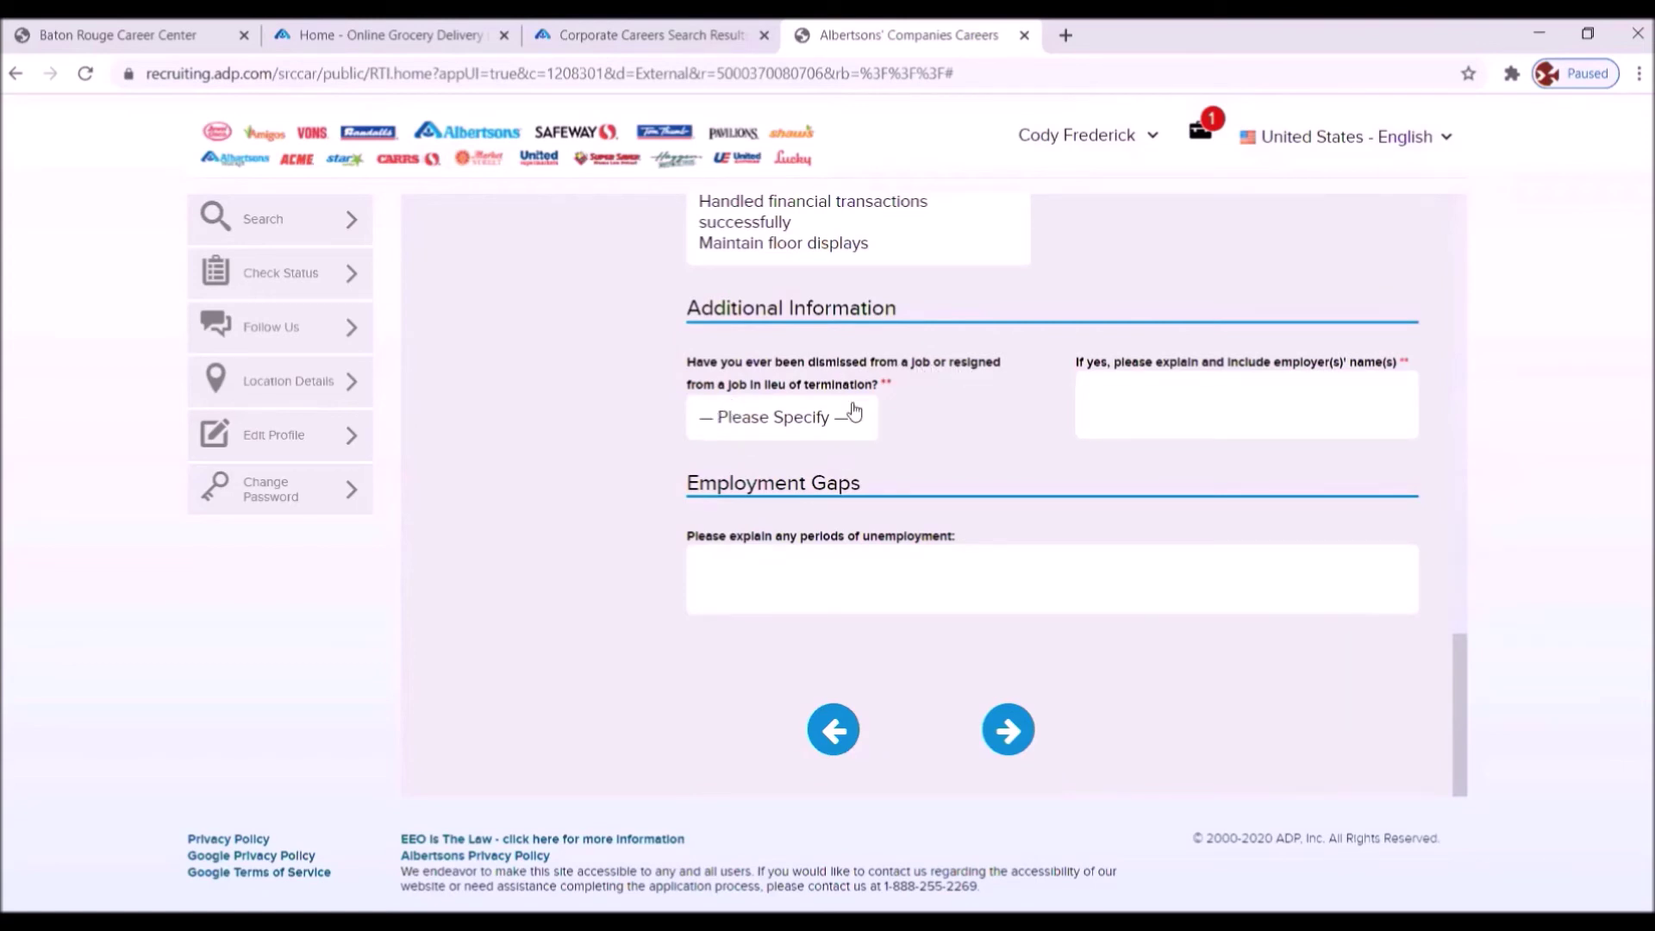
click(853, 418)
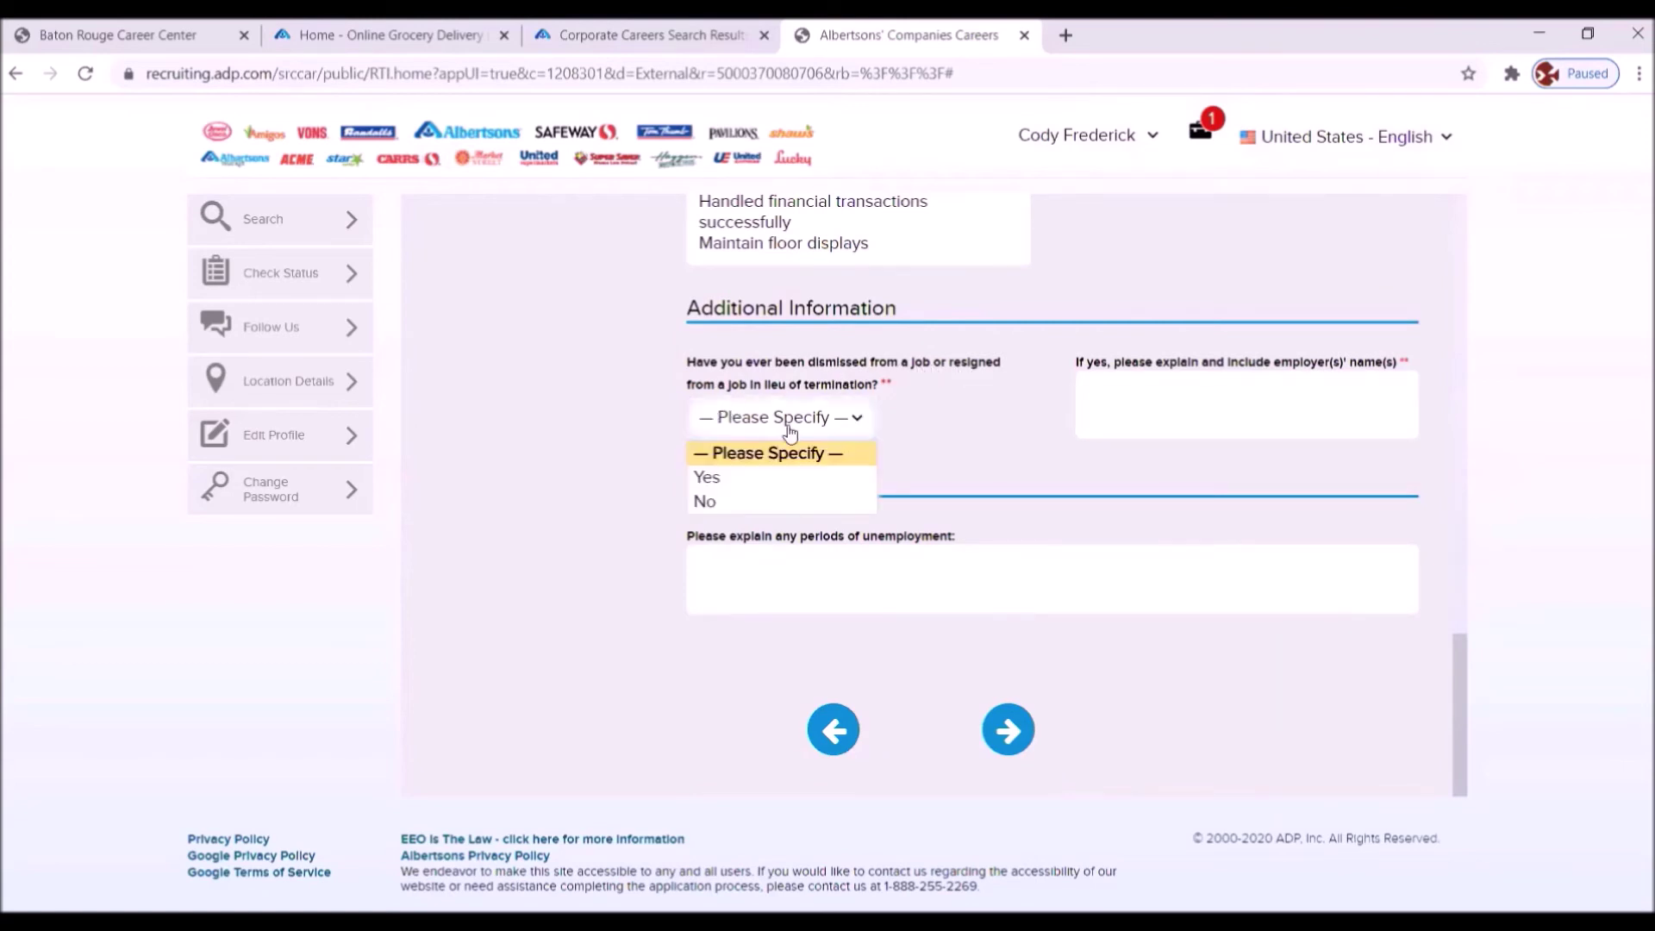
click(705, 502)
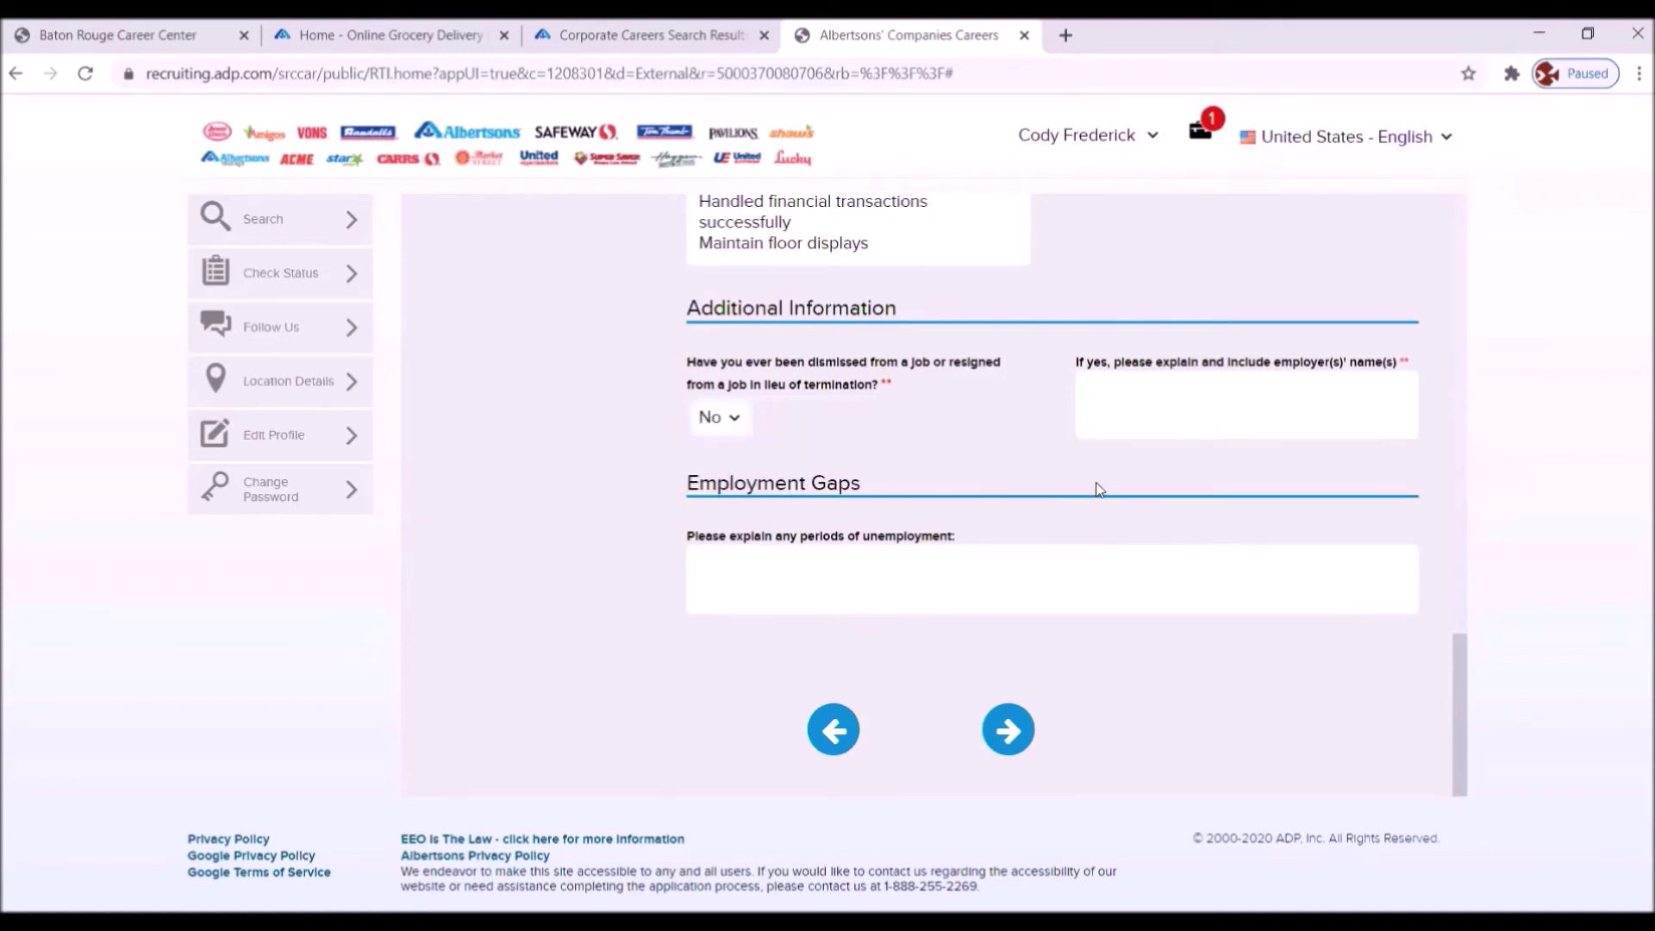
scroll(1098, 488, up, 6)
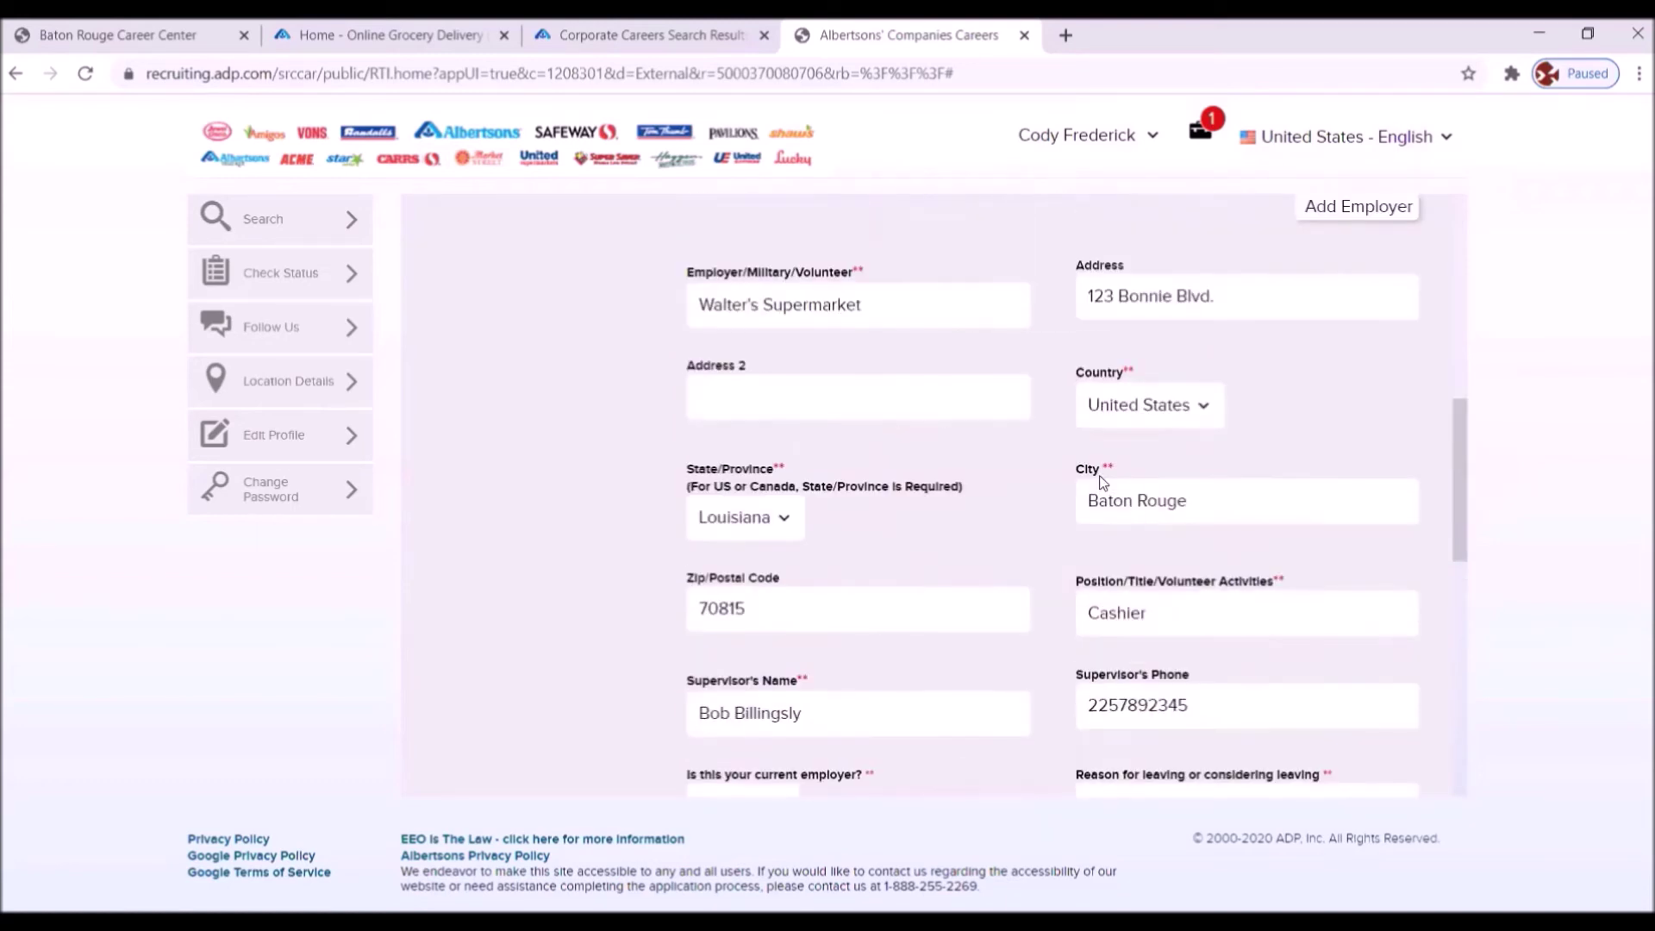
scroll(1102, 481, up, 4)
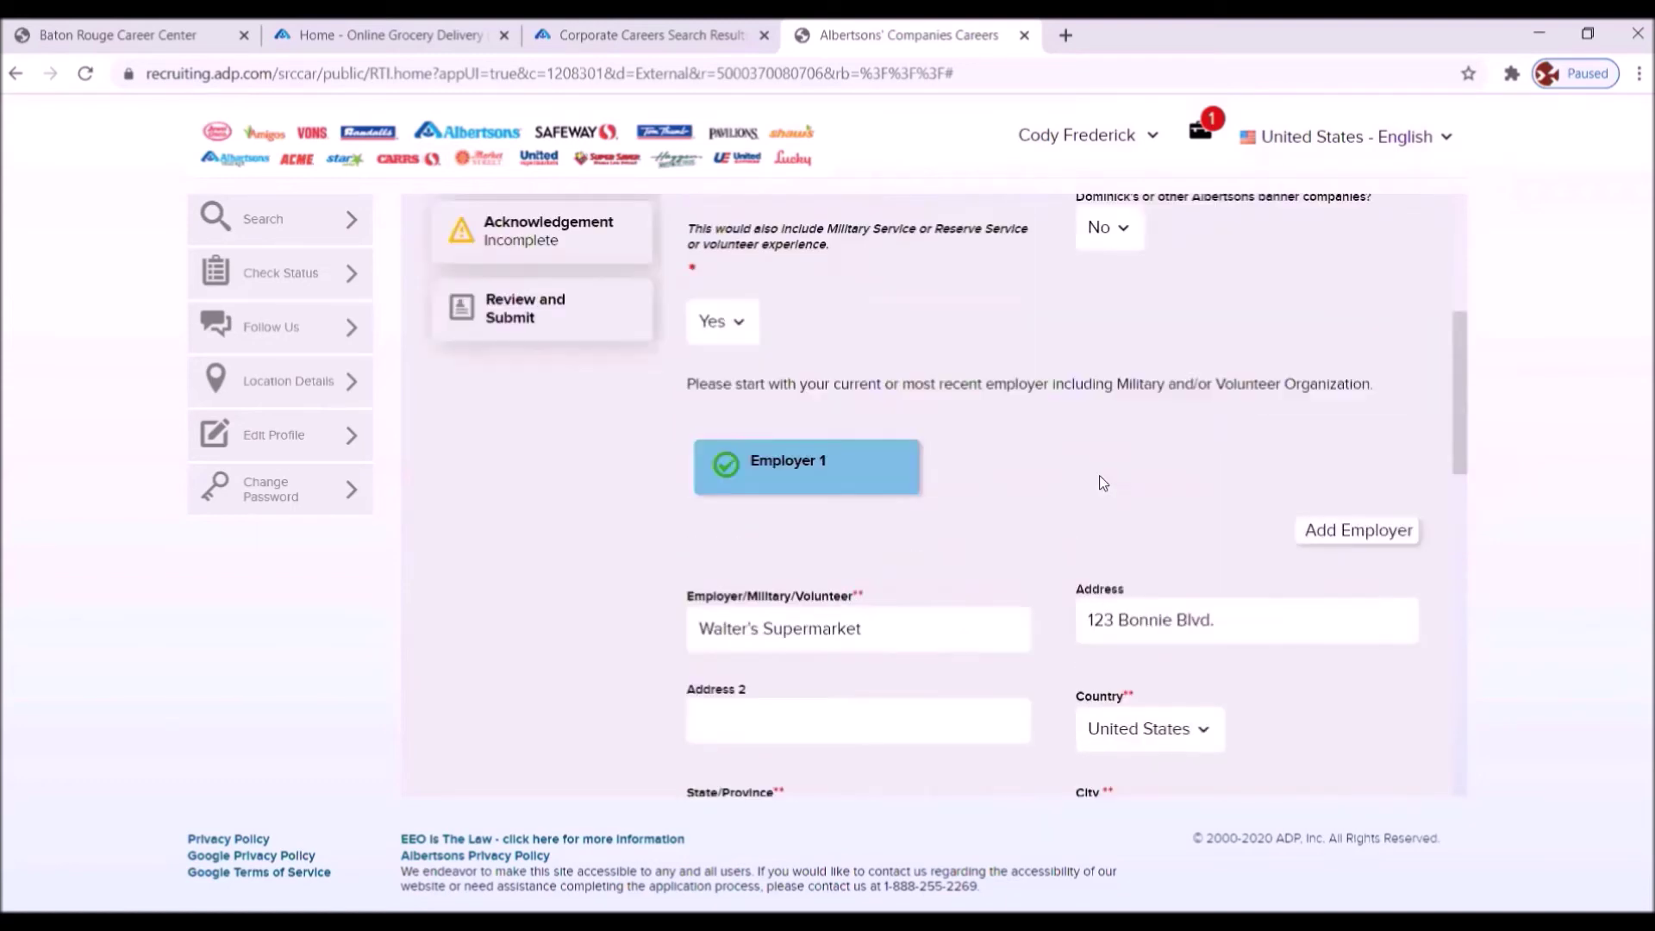
click(1336, 532)
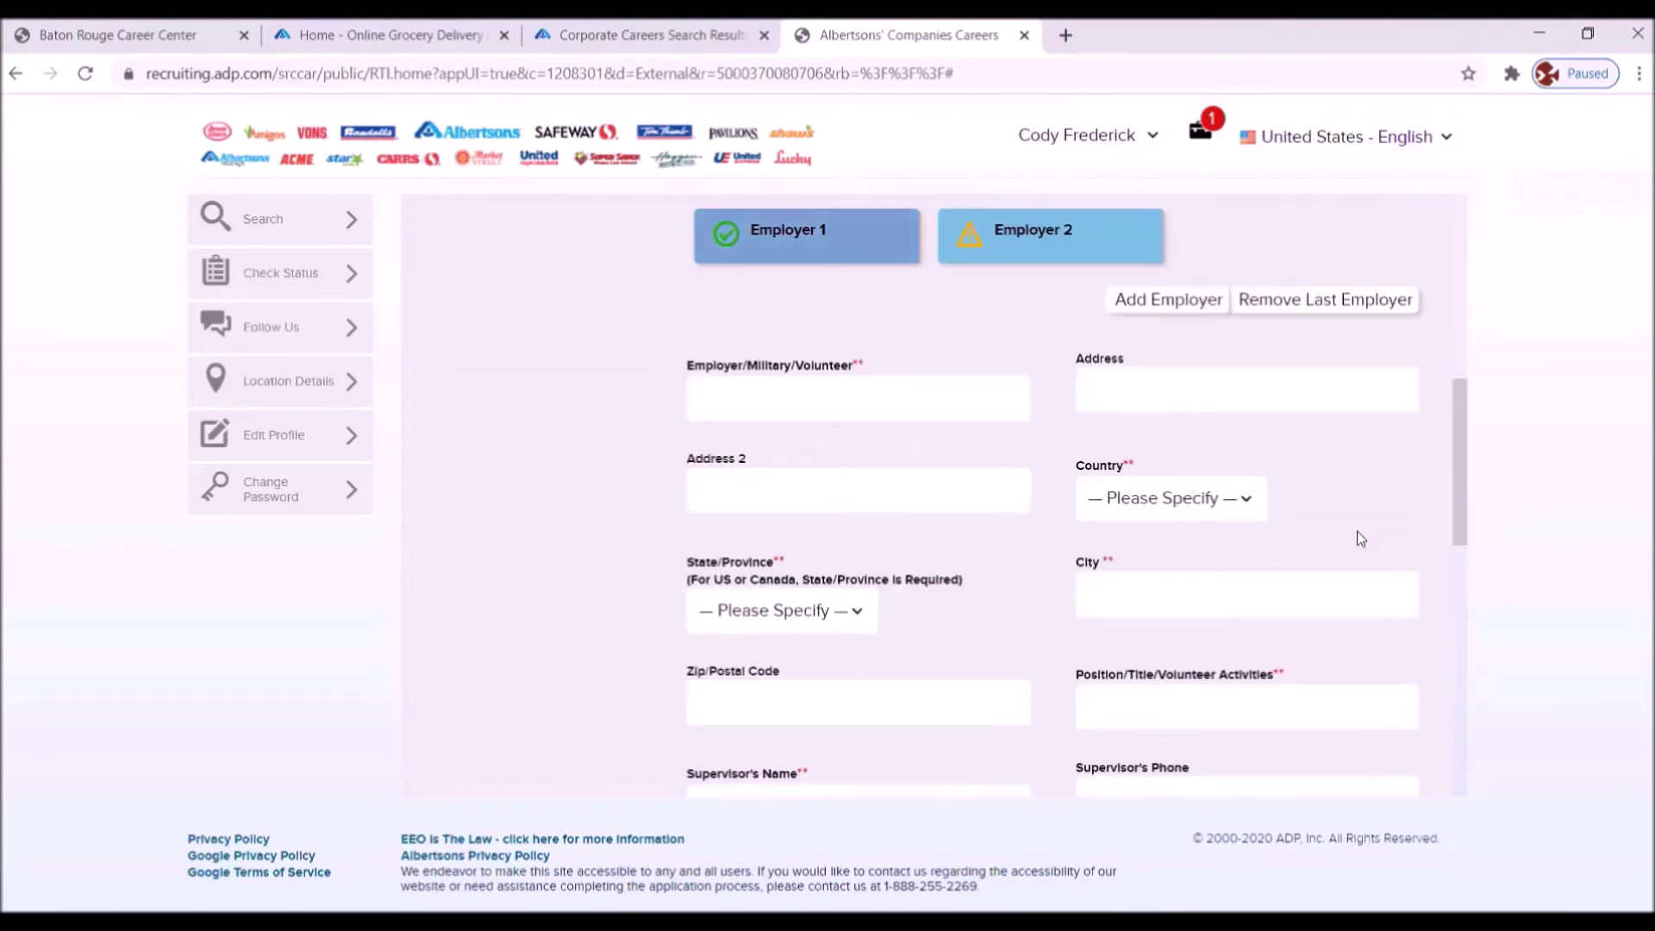
- Enter employer The Rack at Mall Drive, with United States as the country
click(780, 399)
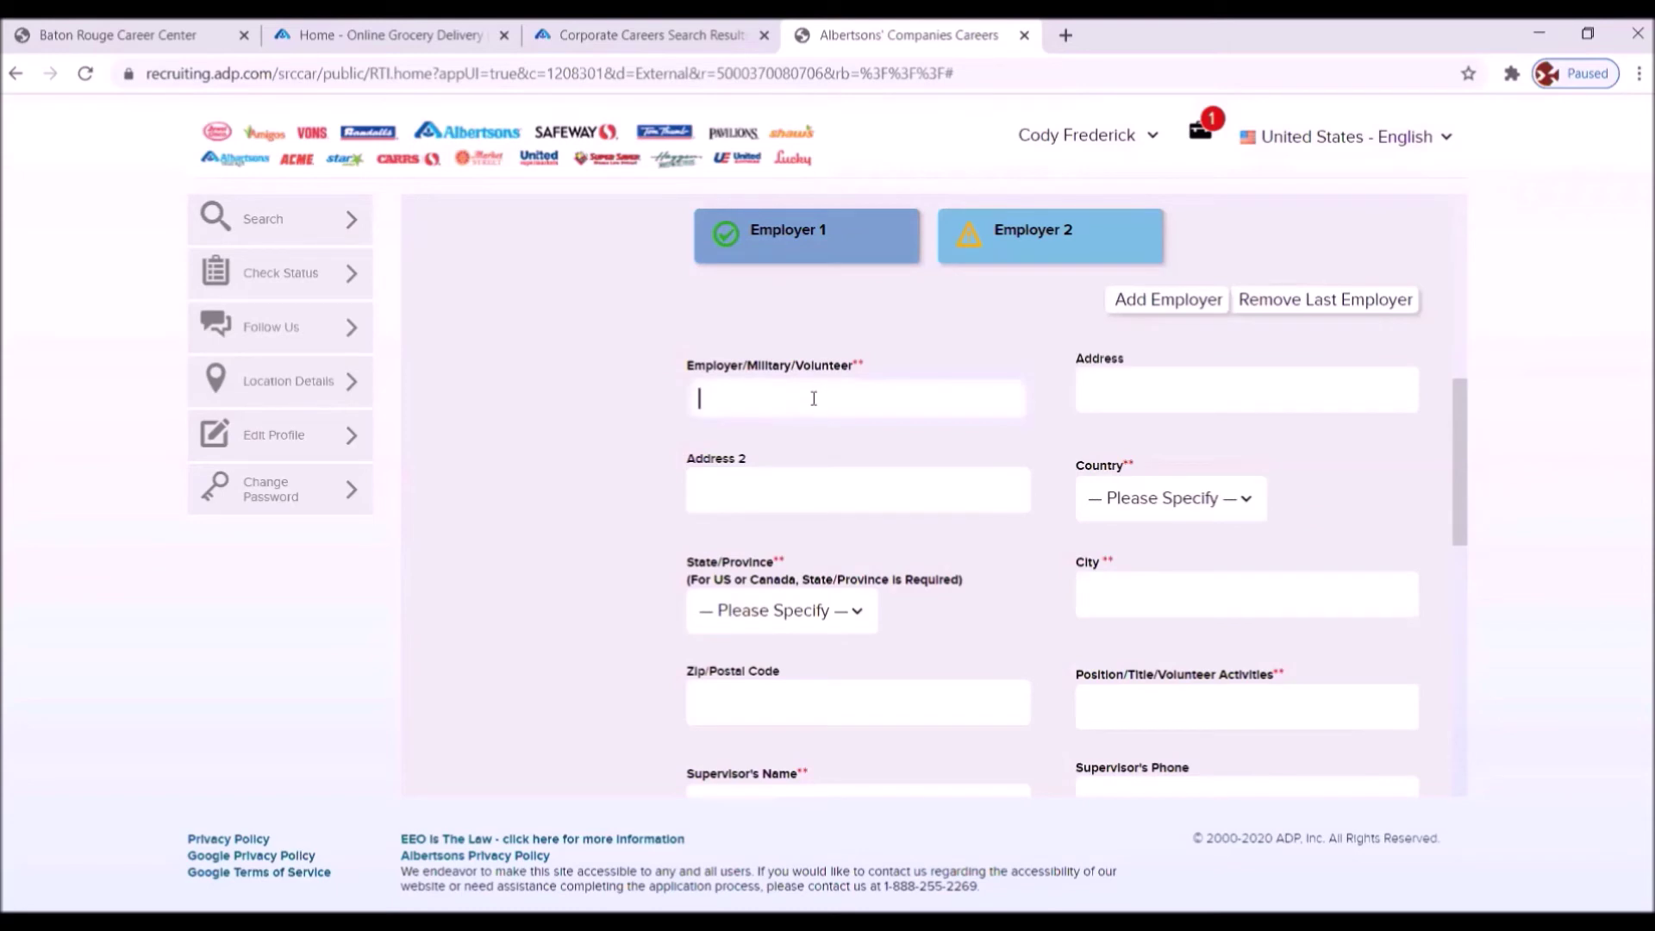
text(The Rack)
click(1138, 408)
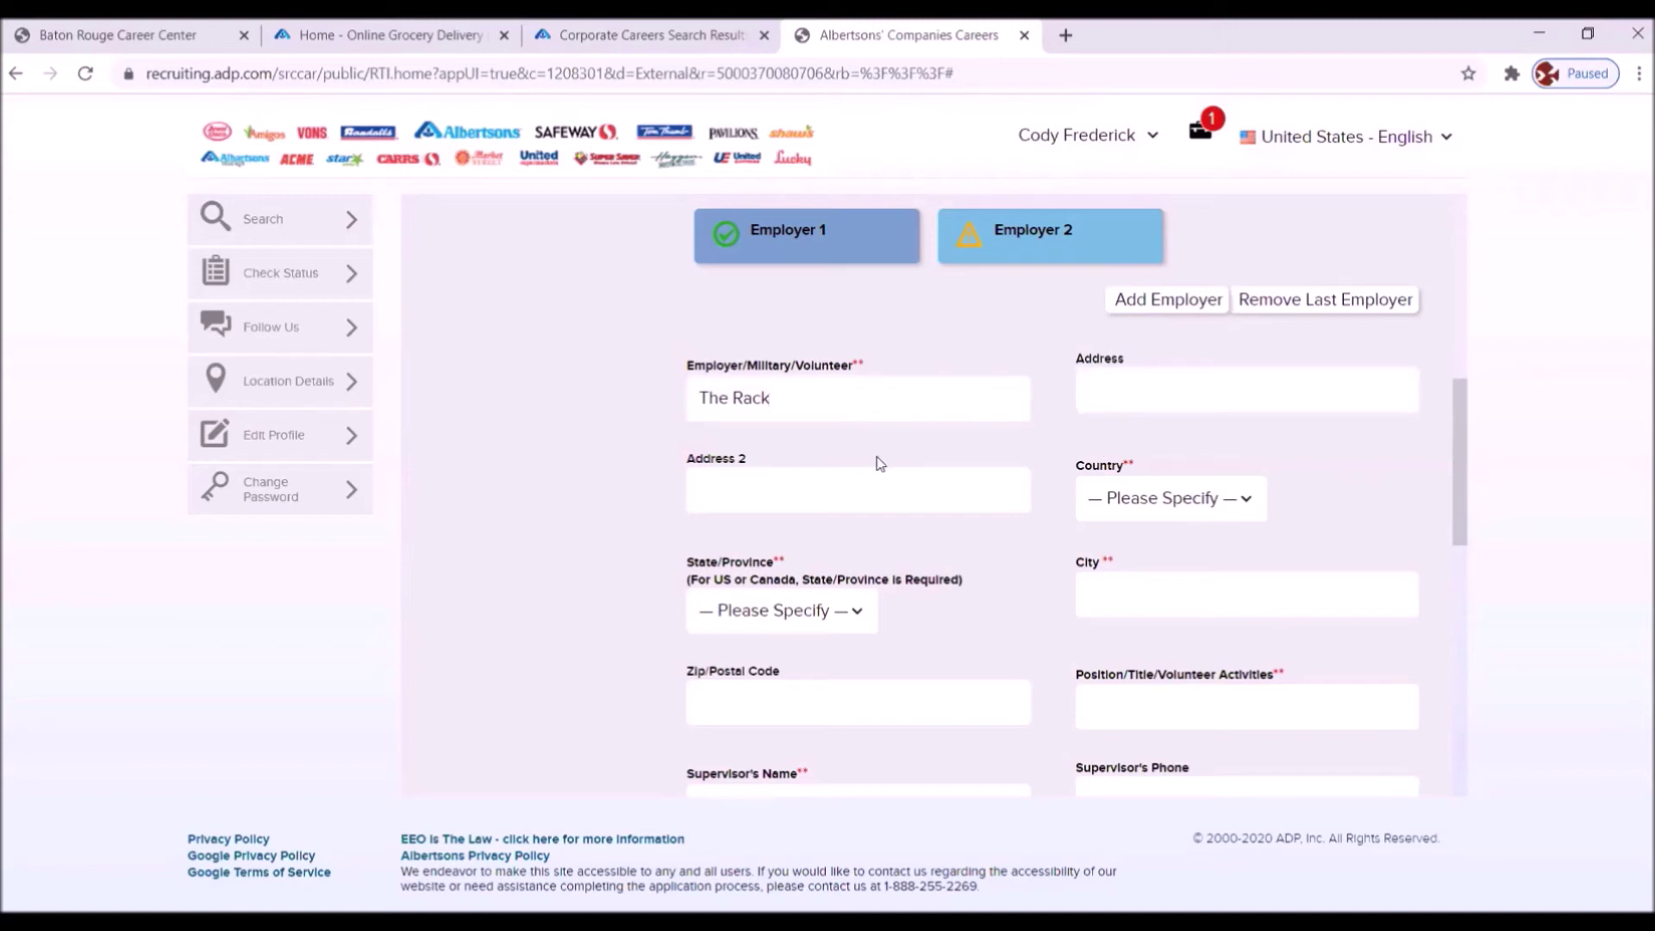
click(1118, 394)
text(Mall Drive)
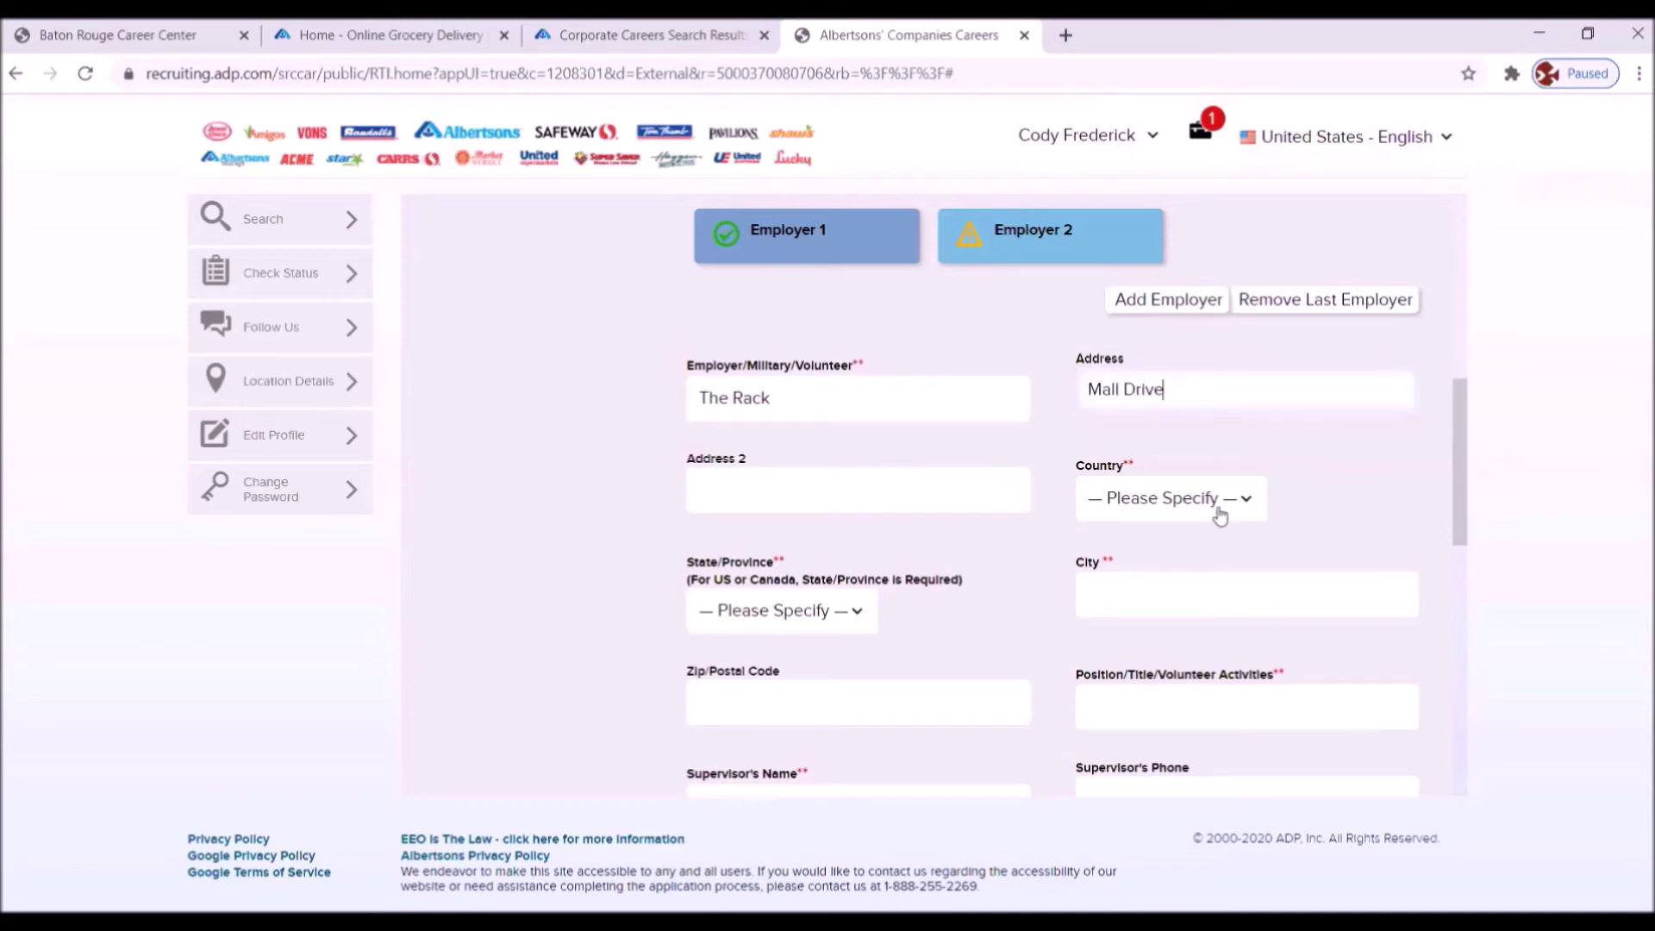
click(1250, 507)
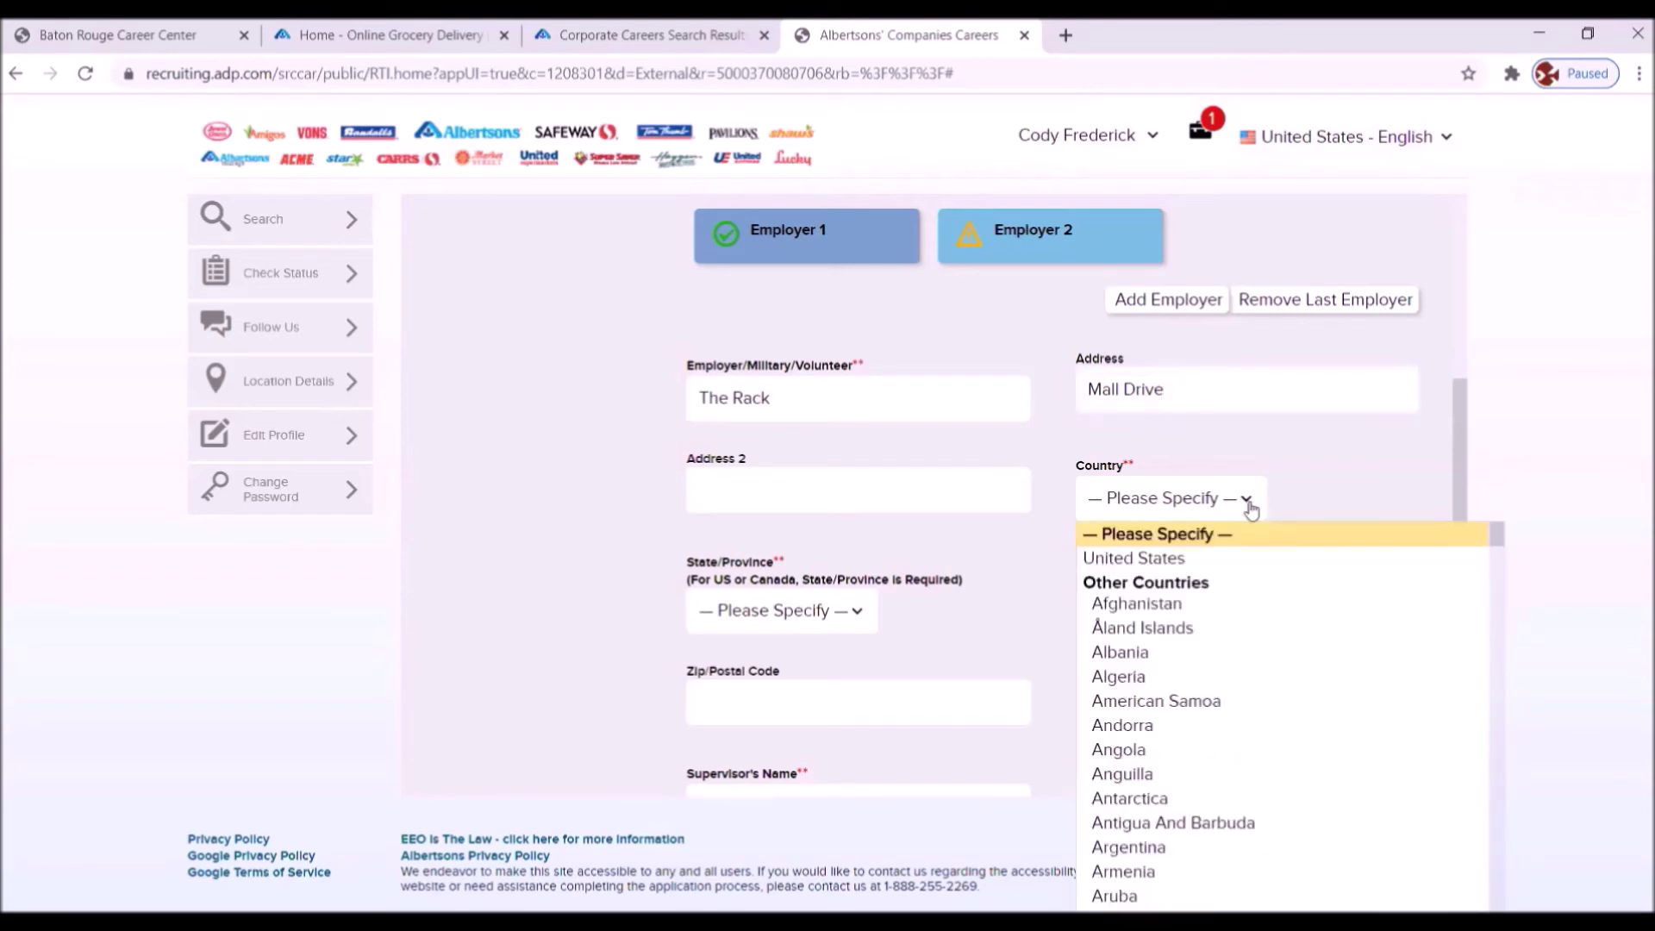
click(1154, 557)
- Set state Louisiana, city Baton Rouge, zip 70809, and position Store Associate
click(849, 611)
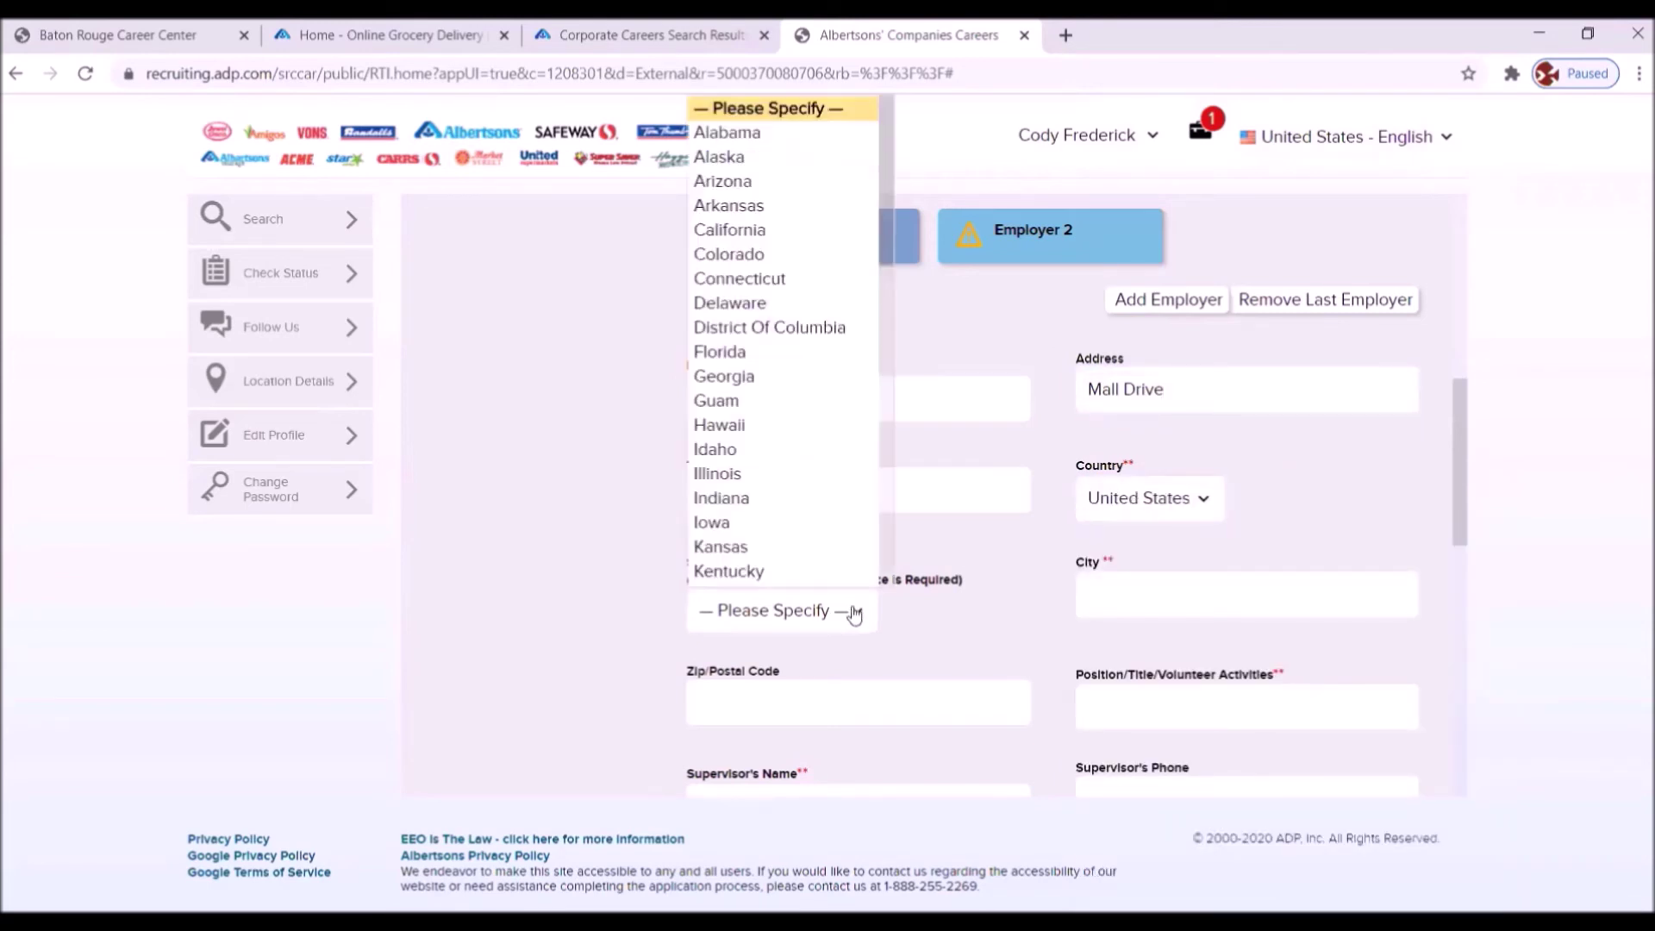
scroll(748, 497, down, 2)
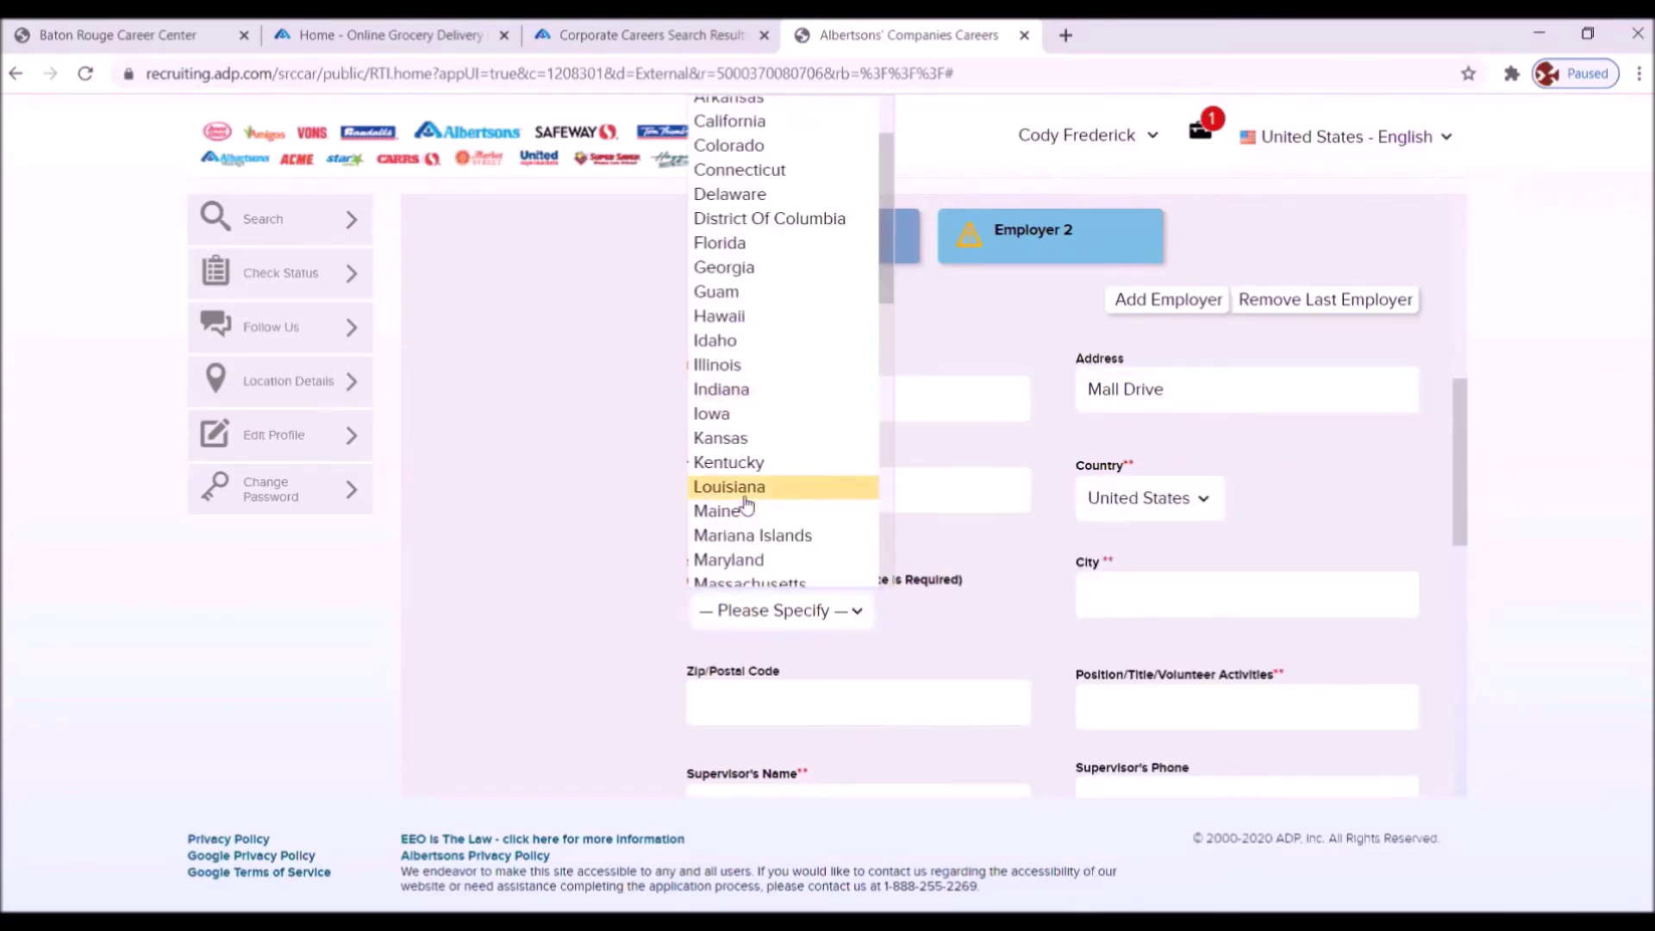
click(748, 488)
click(1107, 594)
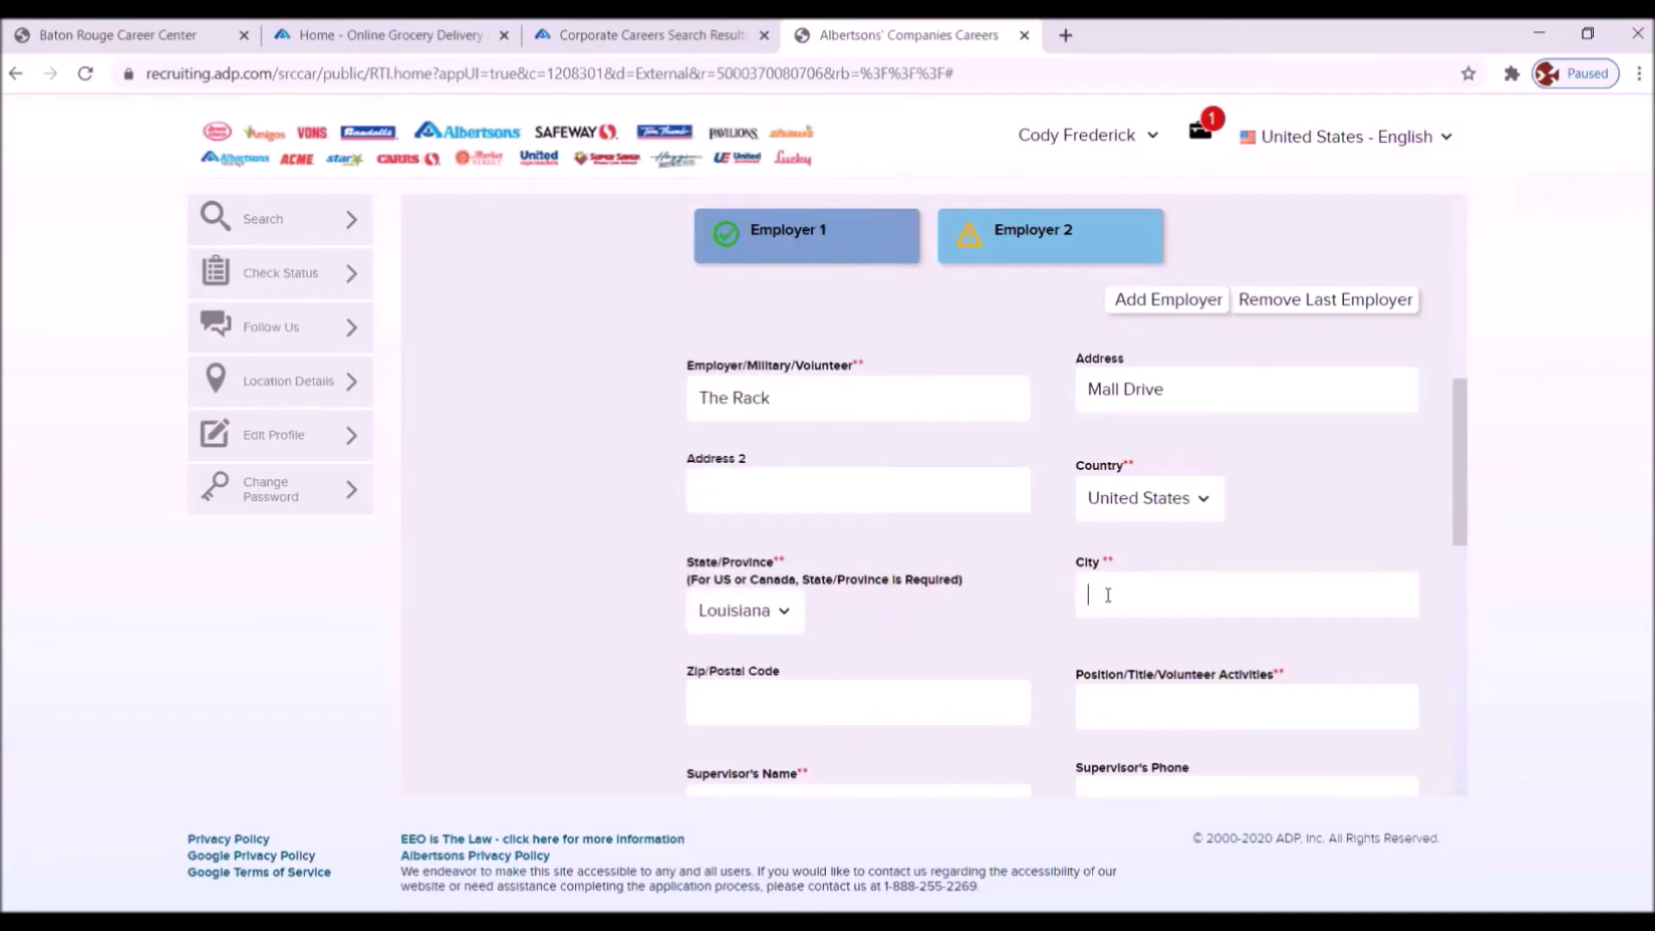
text(Baton Rouge)
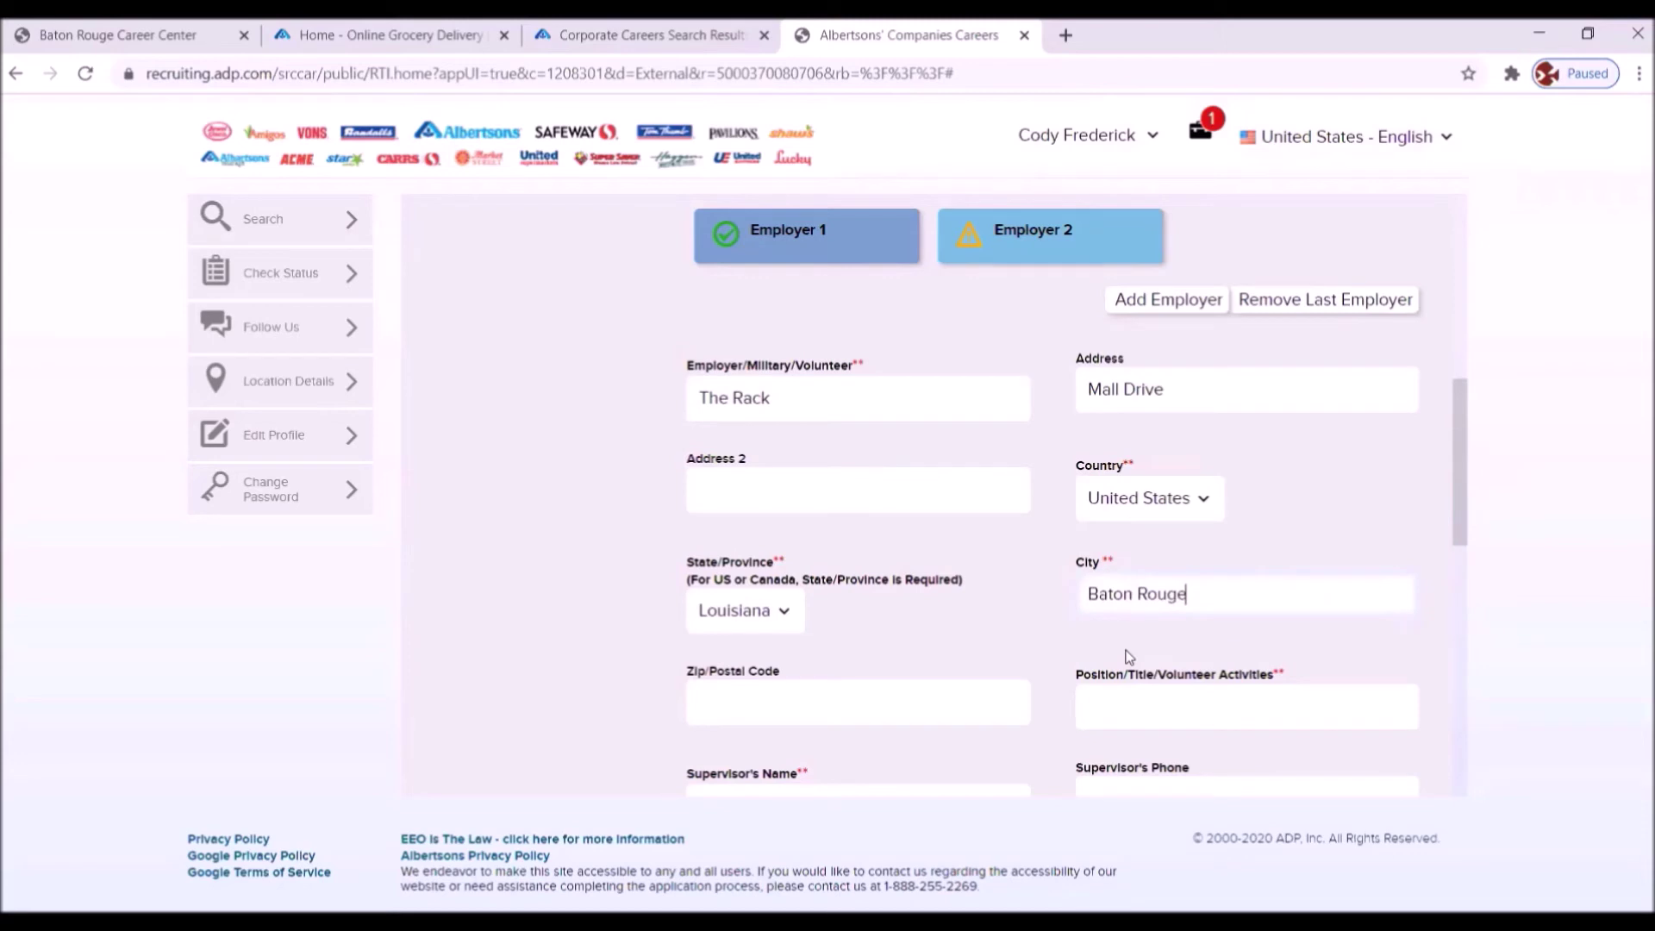
click(810, 695)
text(7)
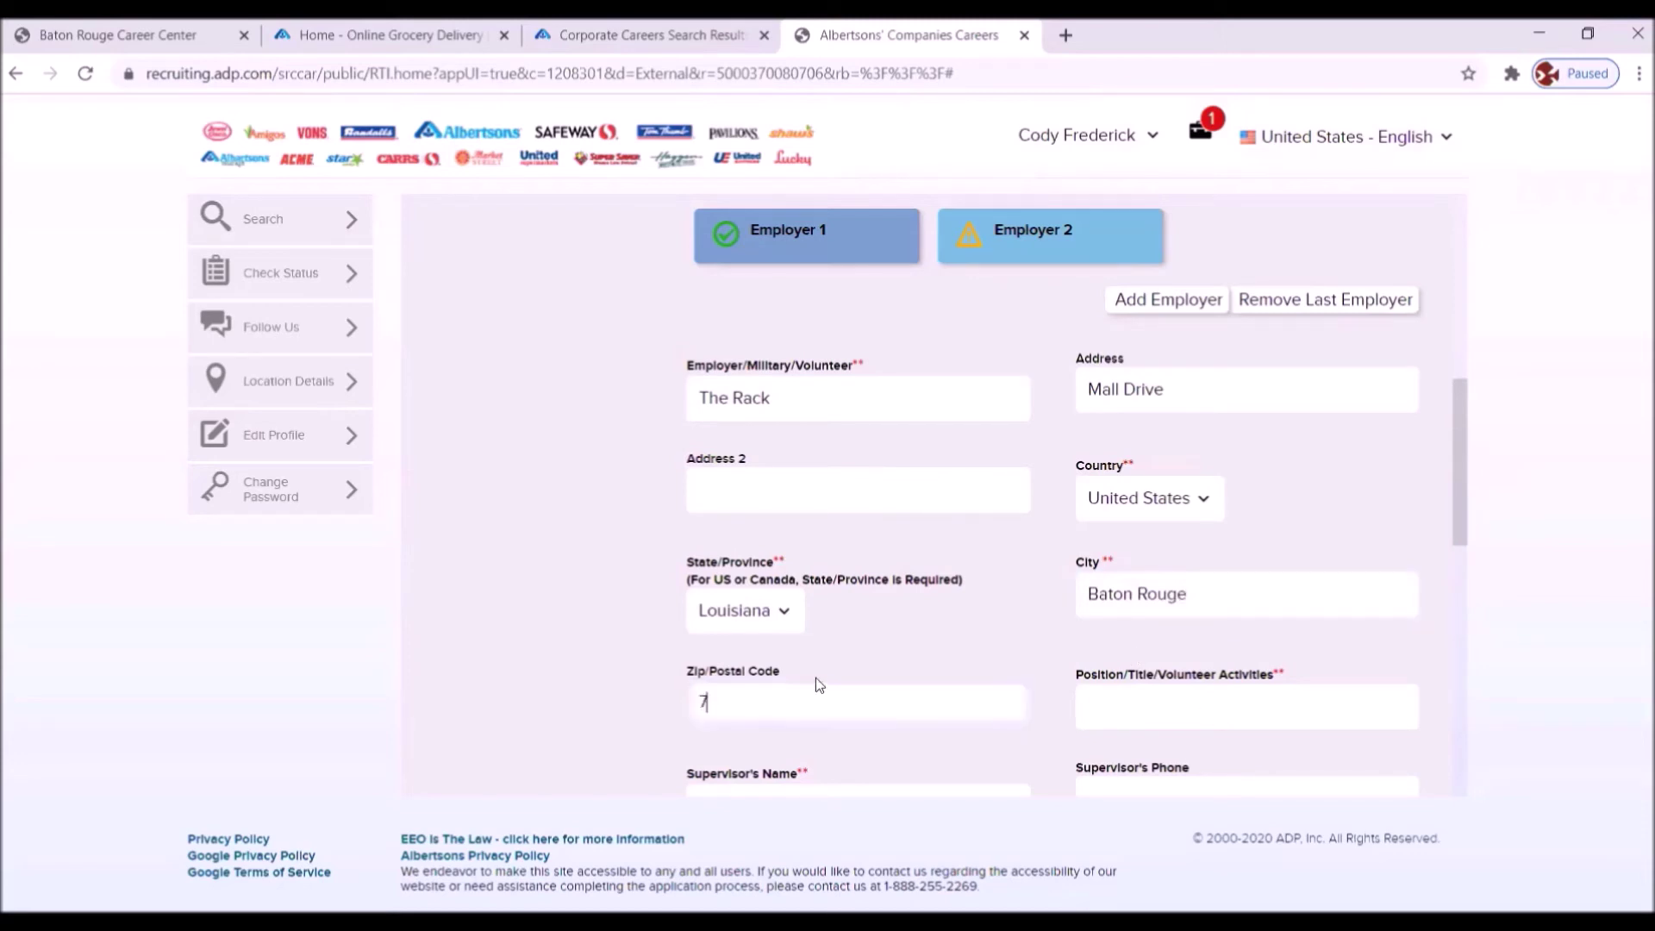
text(0809)
click(1120, 702)
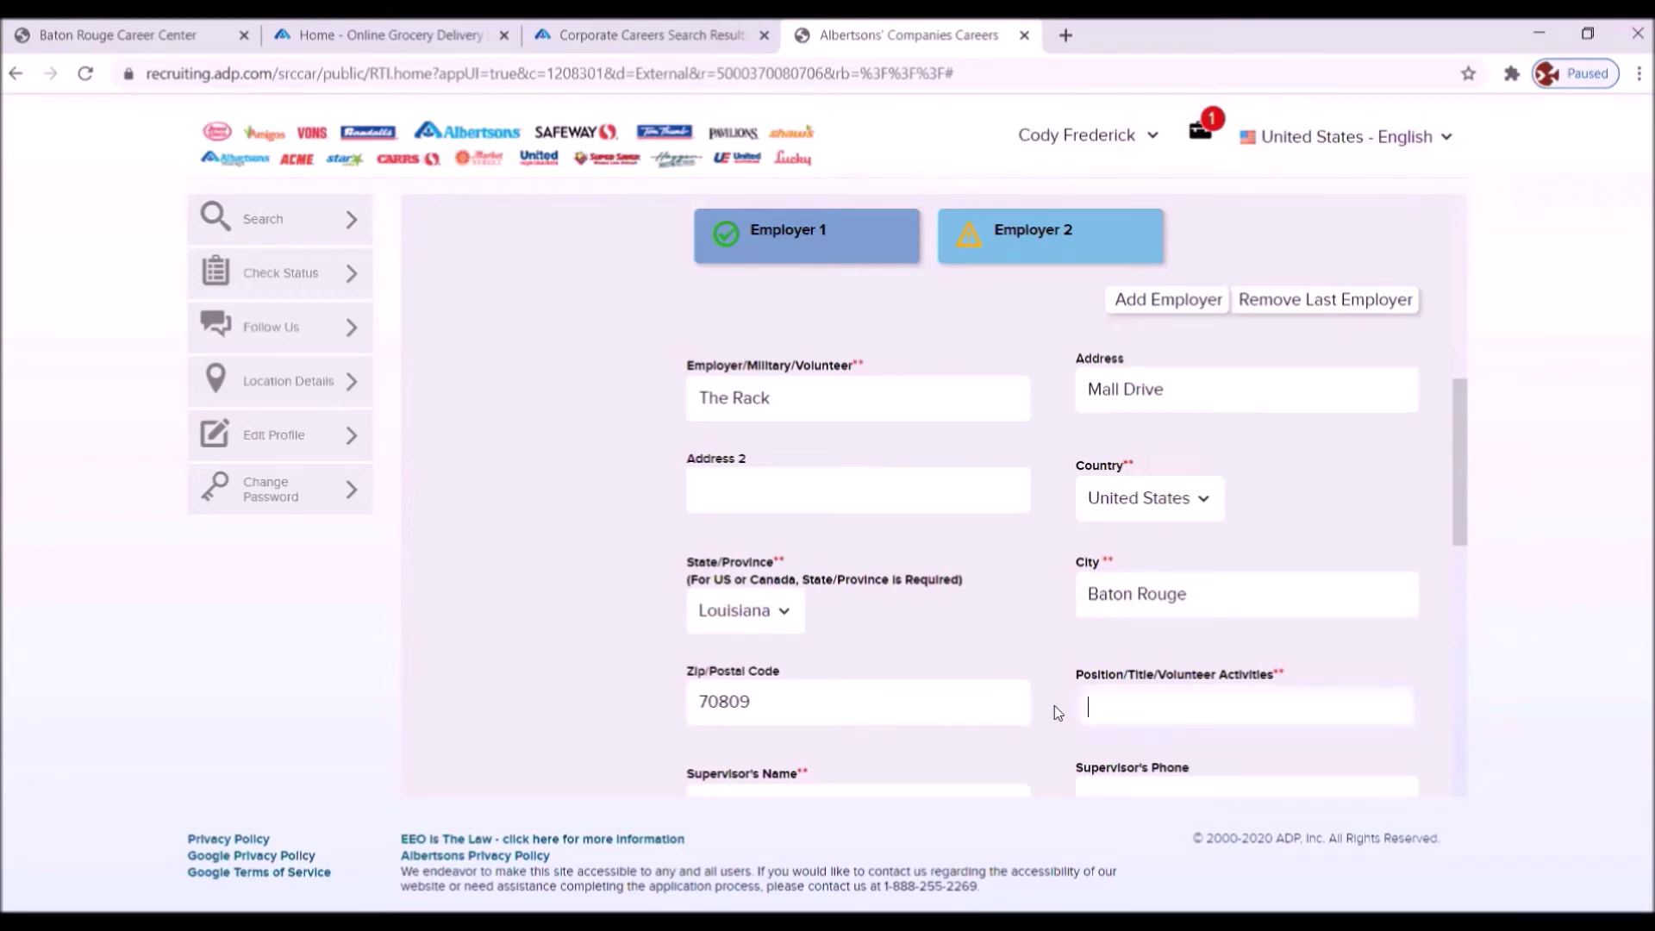
text(Store Associate)
scroll(935, 591, down, 4)
- Enter the supervisor's name and phone number for The Rack
click(724, 484)
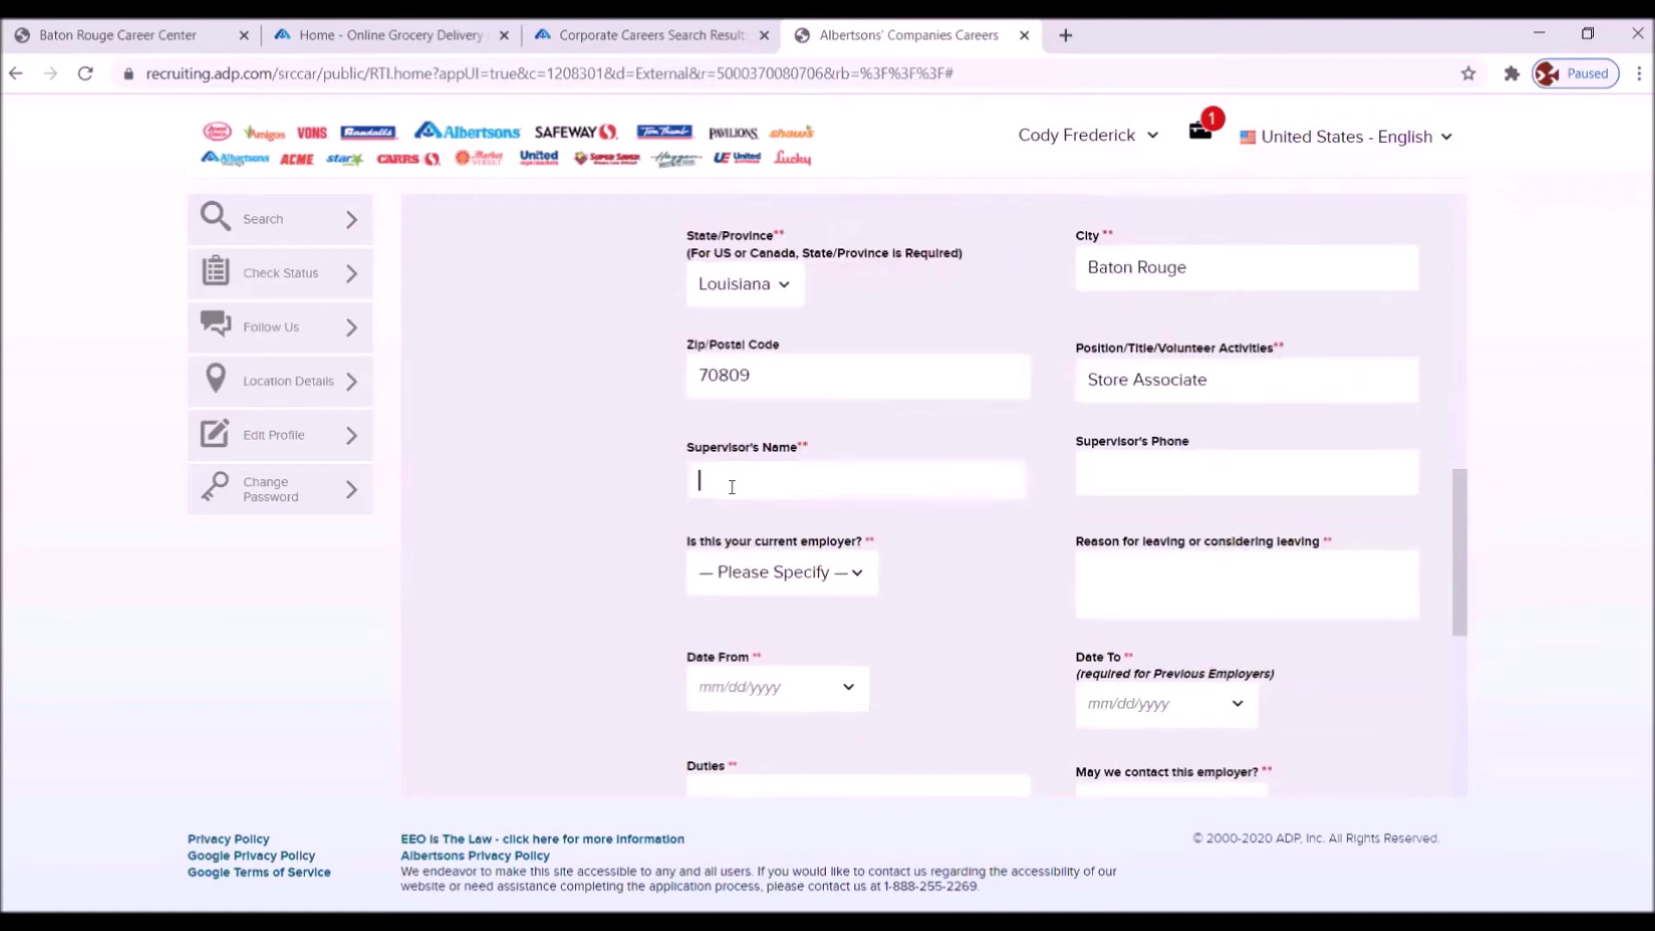
click(1101, 478)
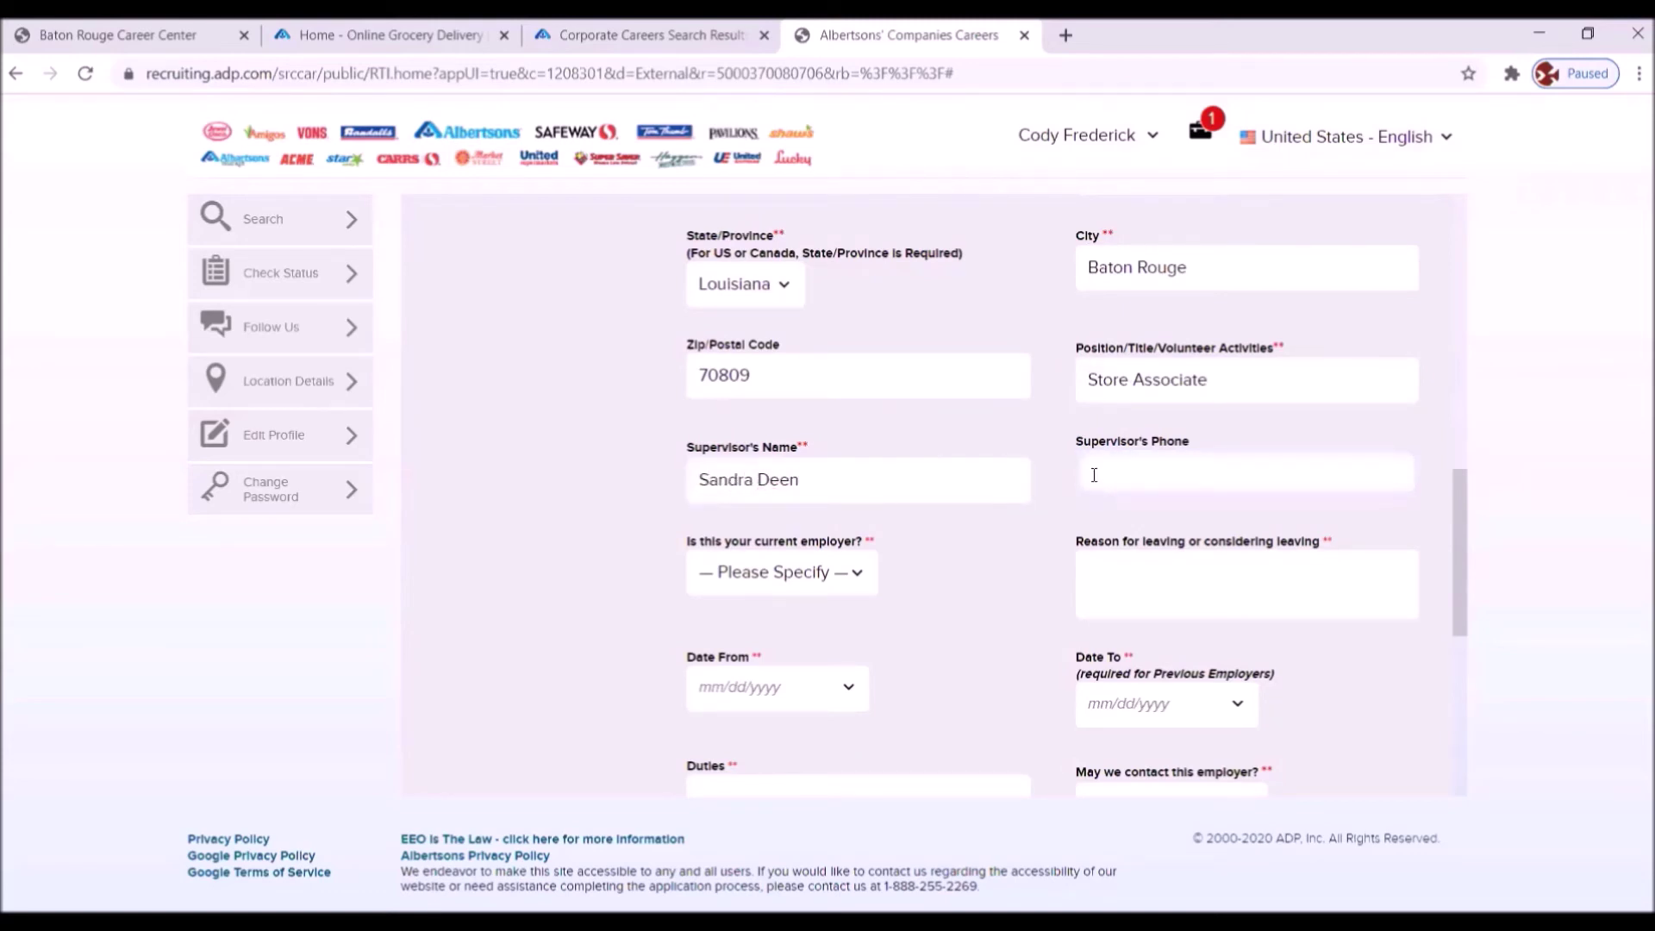
- Mark The Rack as Previous, reason 'Better opportunity to grow and develop with the company'
click(850, 572)
click(740, 660)
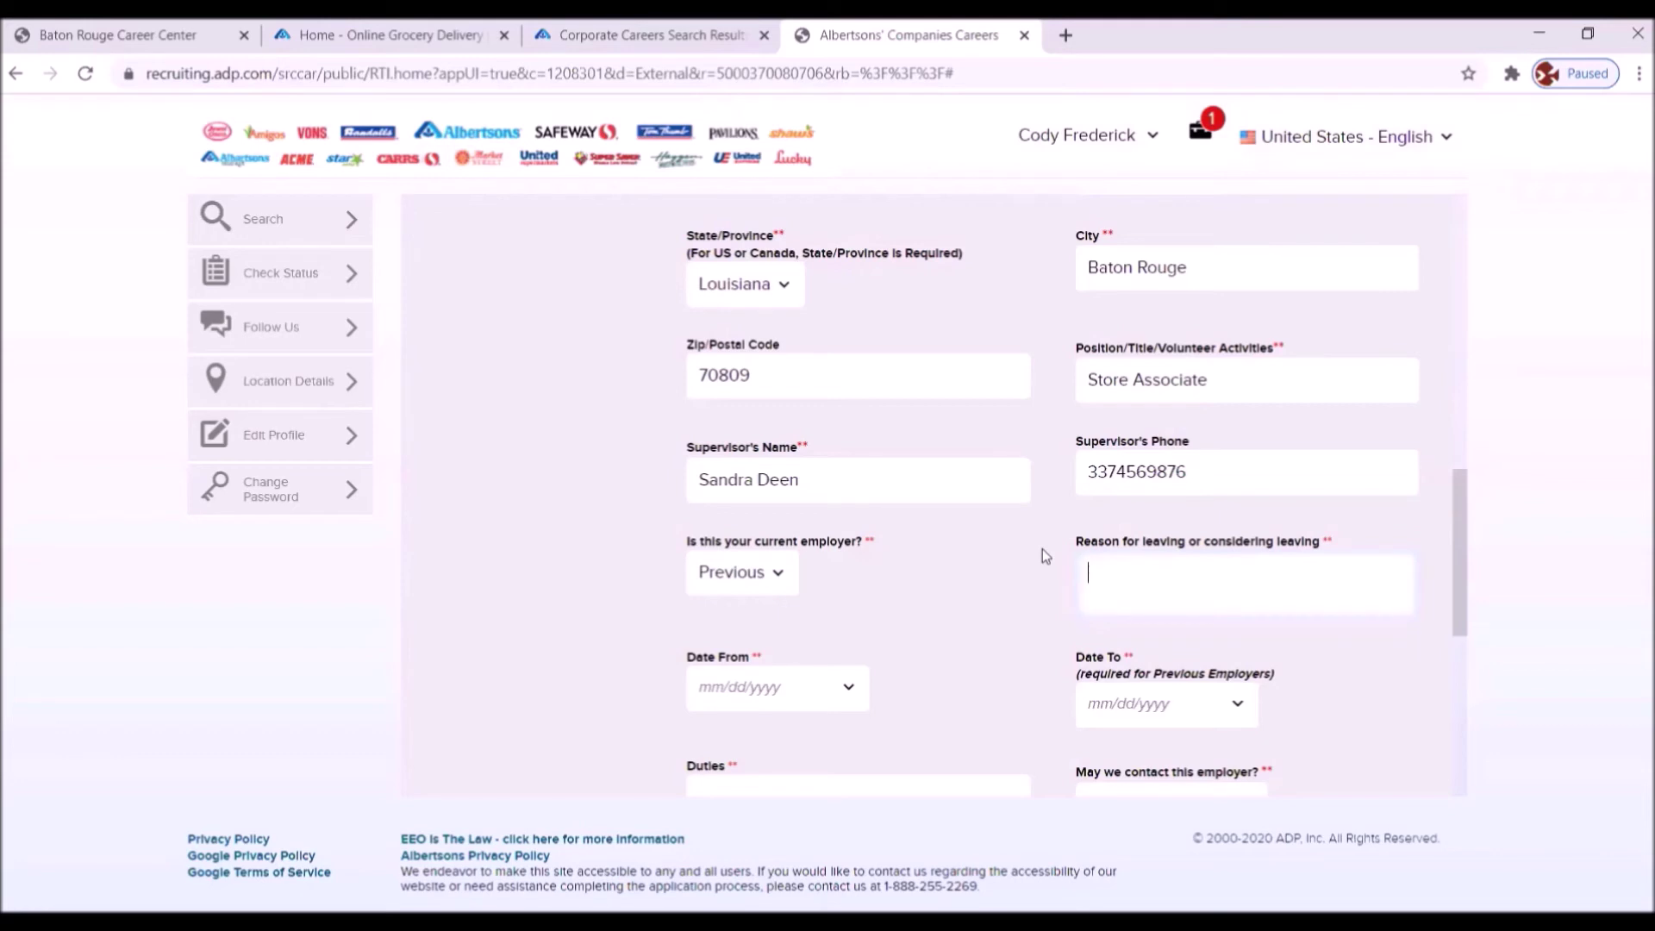
text(M)
key(BackSpace)
text(Better opportunity to)
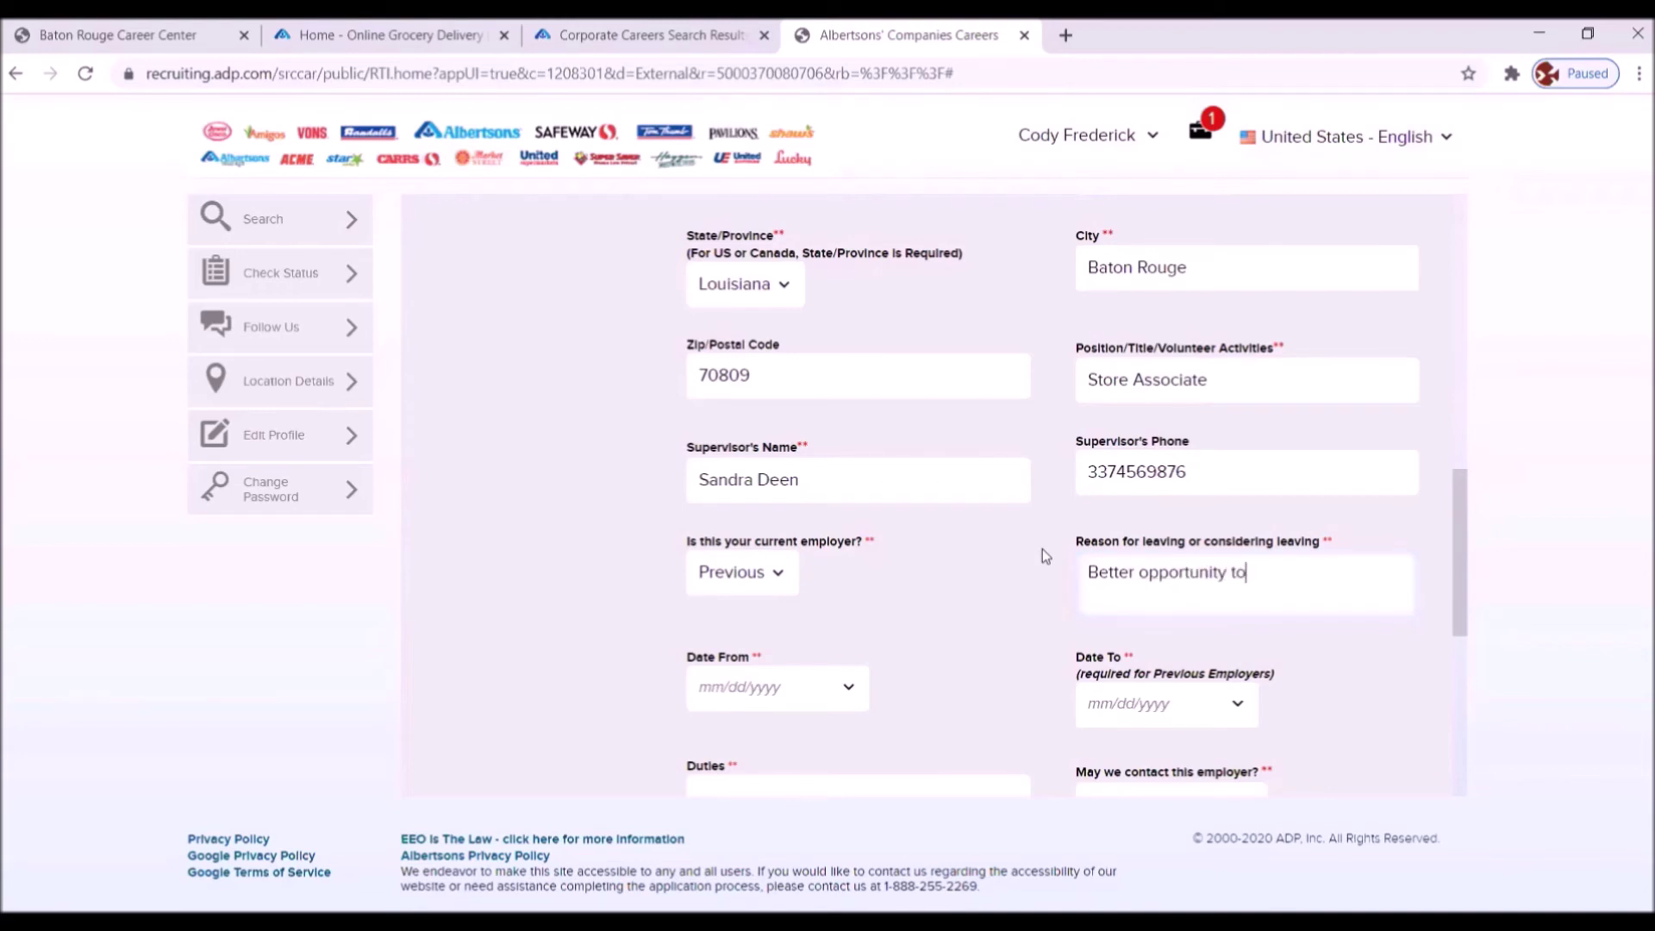
text( grow and develop)
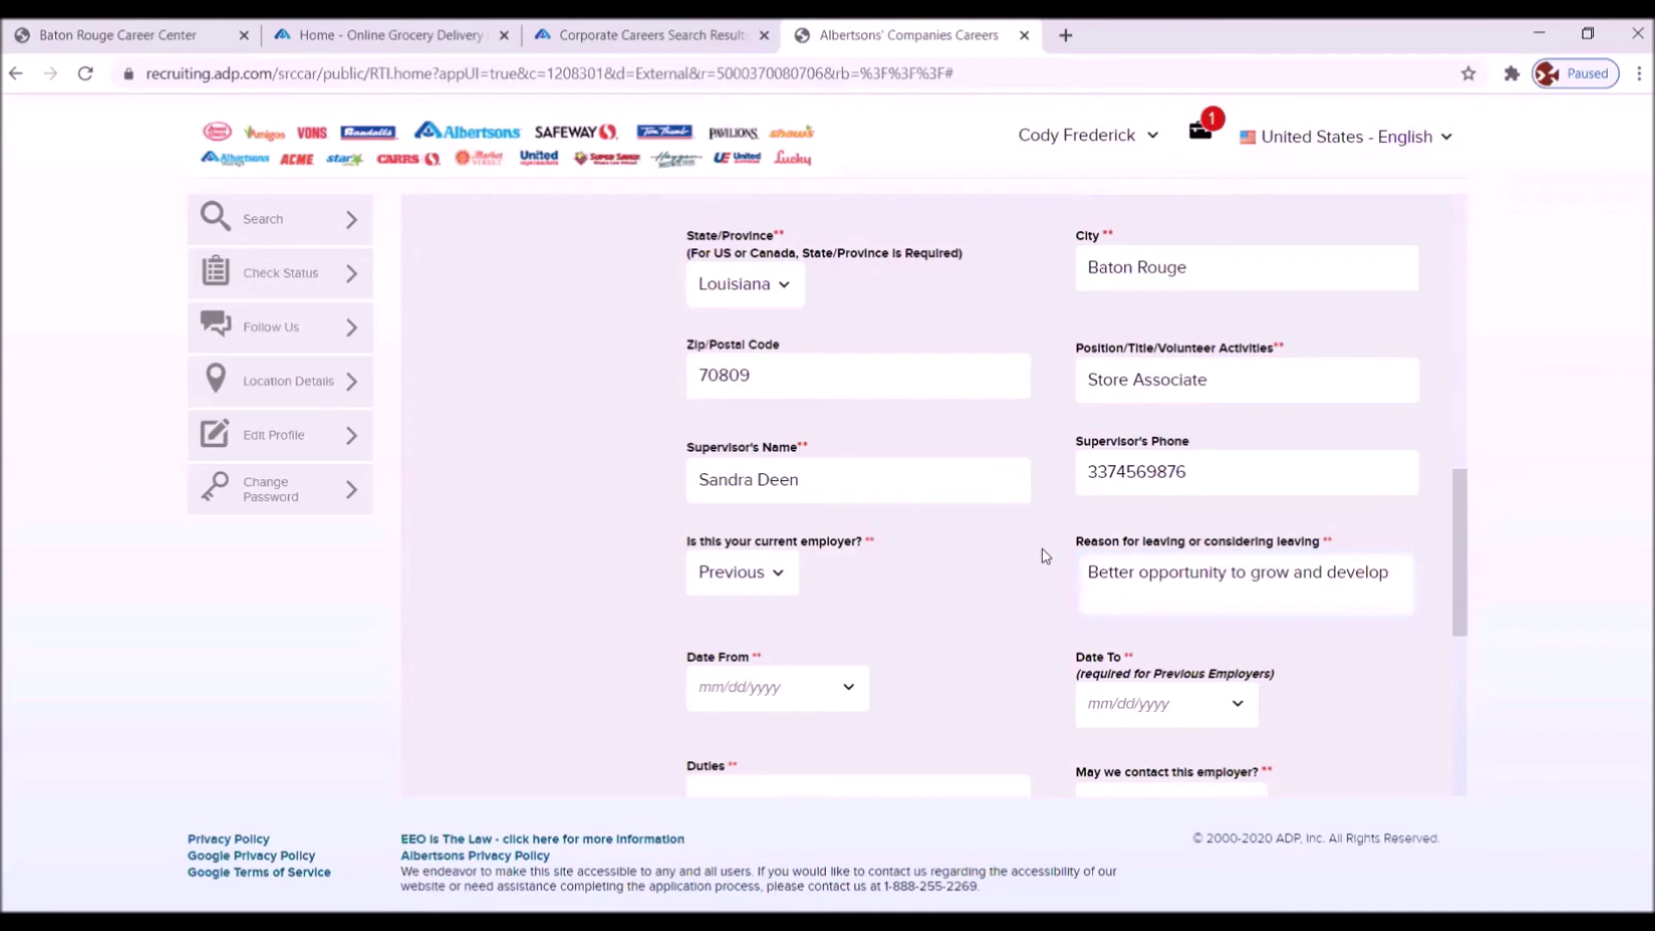
text(with the company)
- Set the Date From to June 15, 2015 using the calendar
click(848, 687)
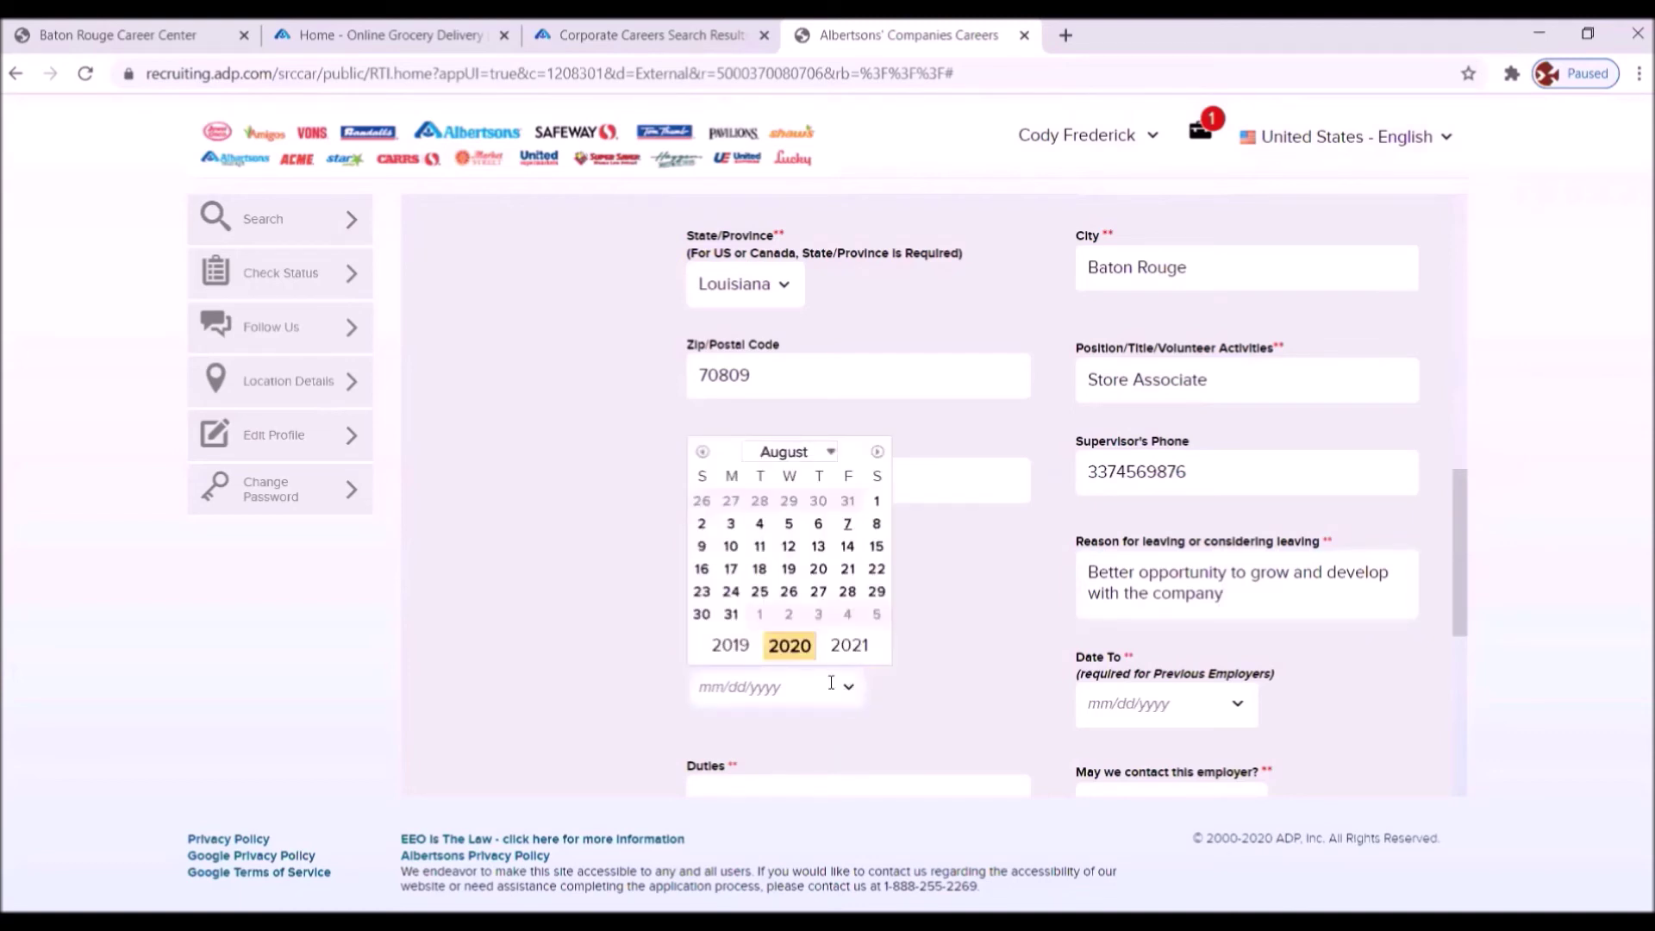
click(730, 649)
click(728, 648)
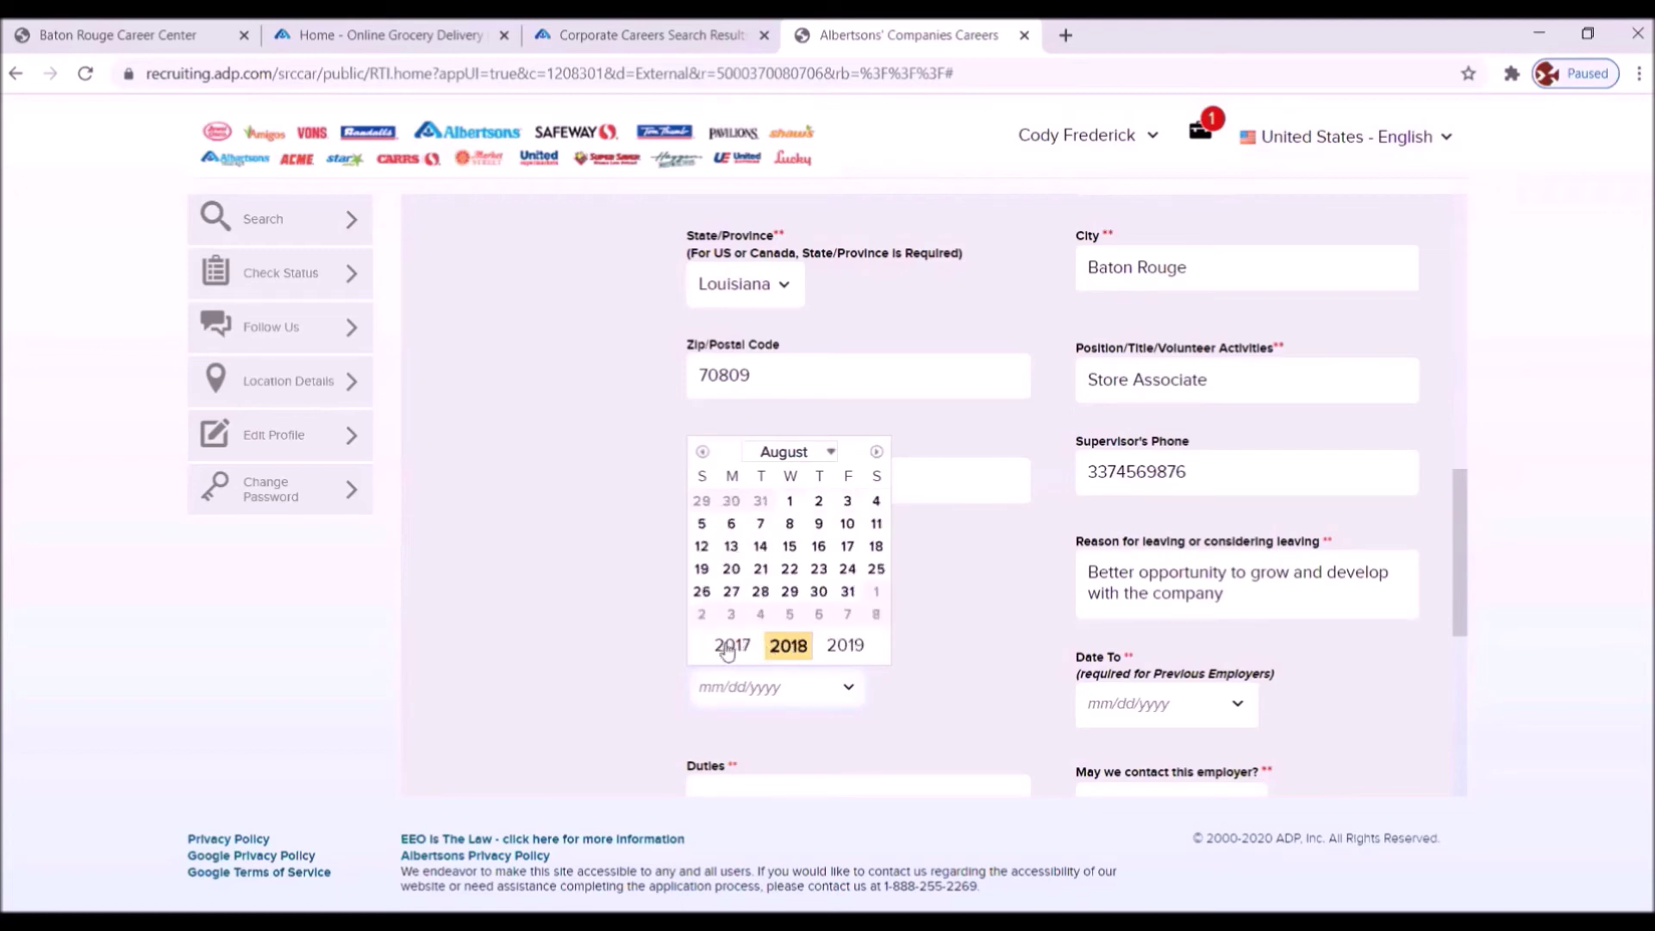
click(729, 648)
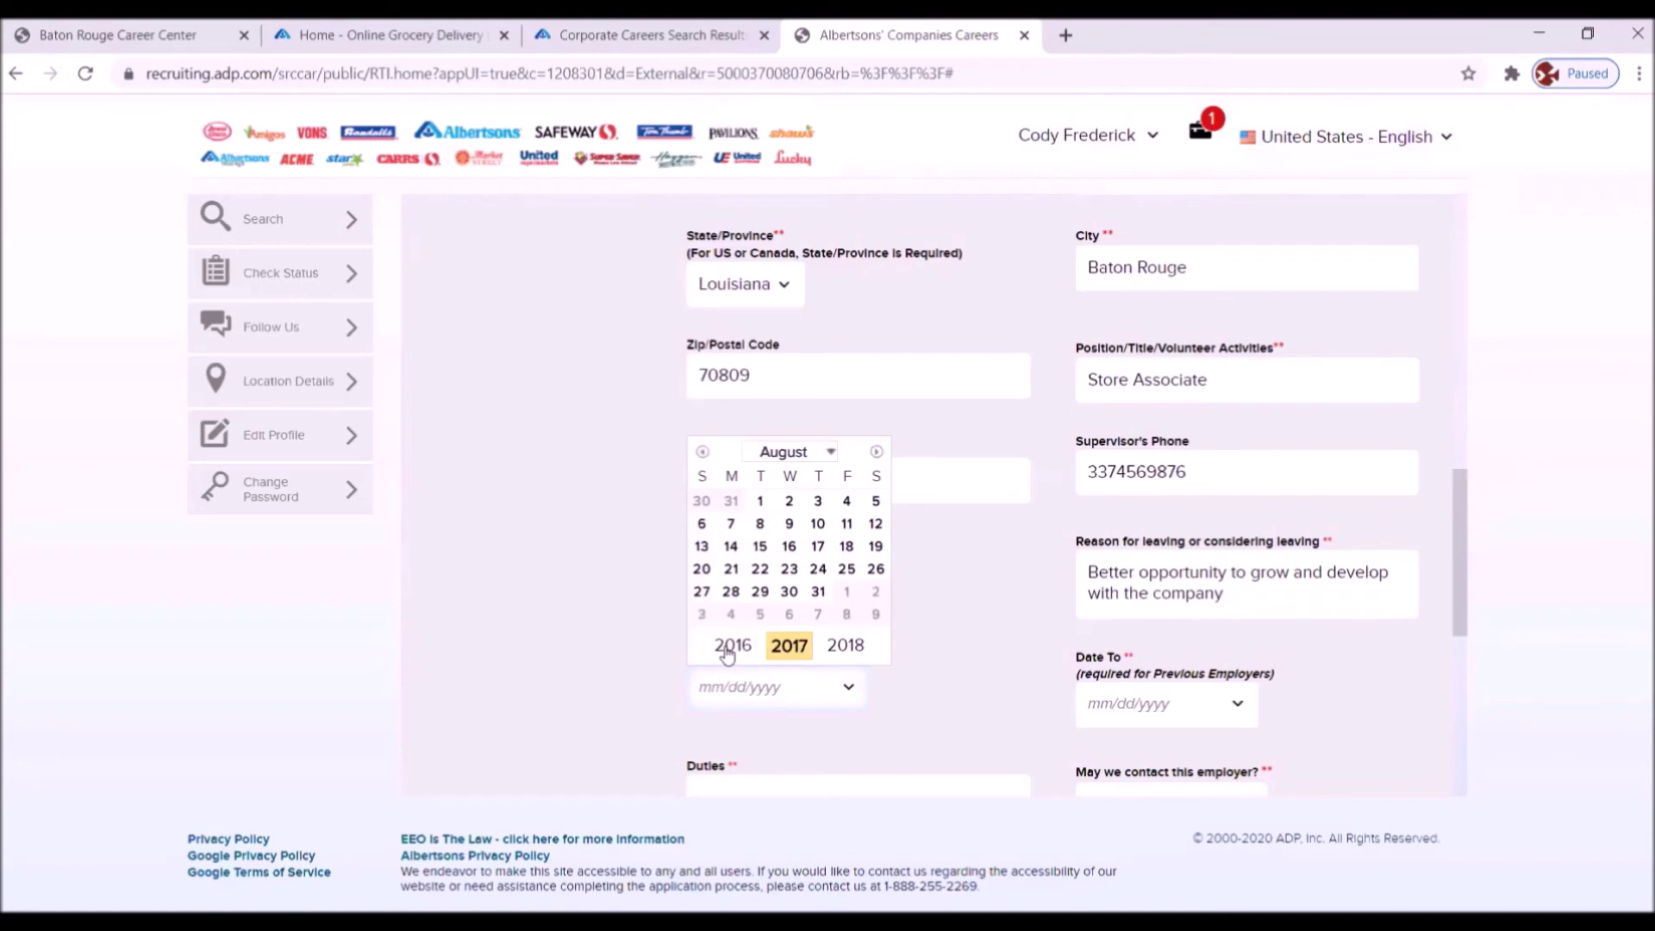
click(729, 648)
click(731, 648)
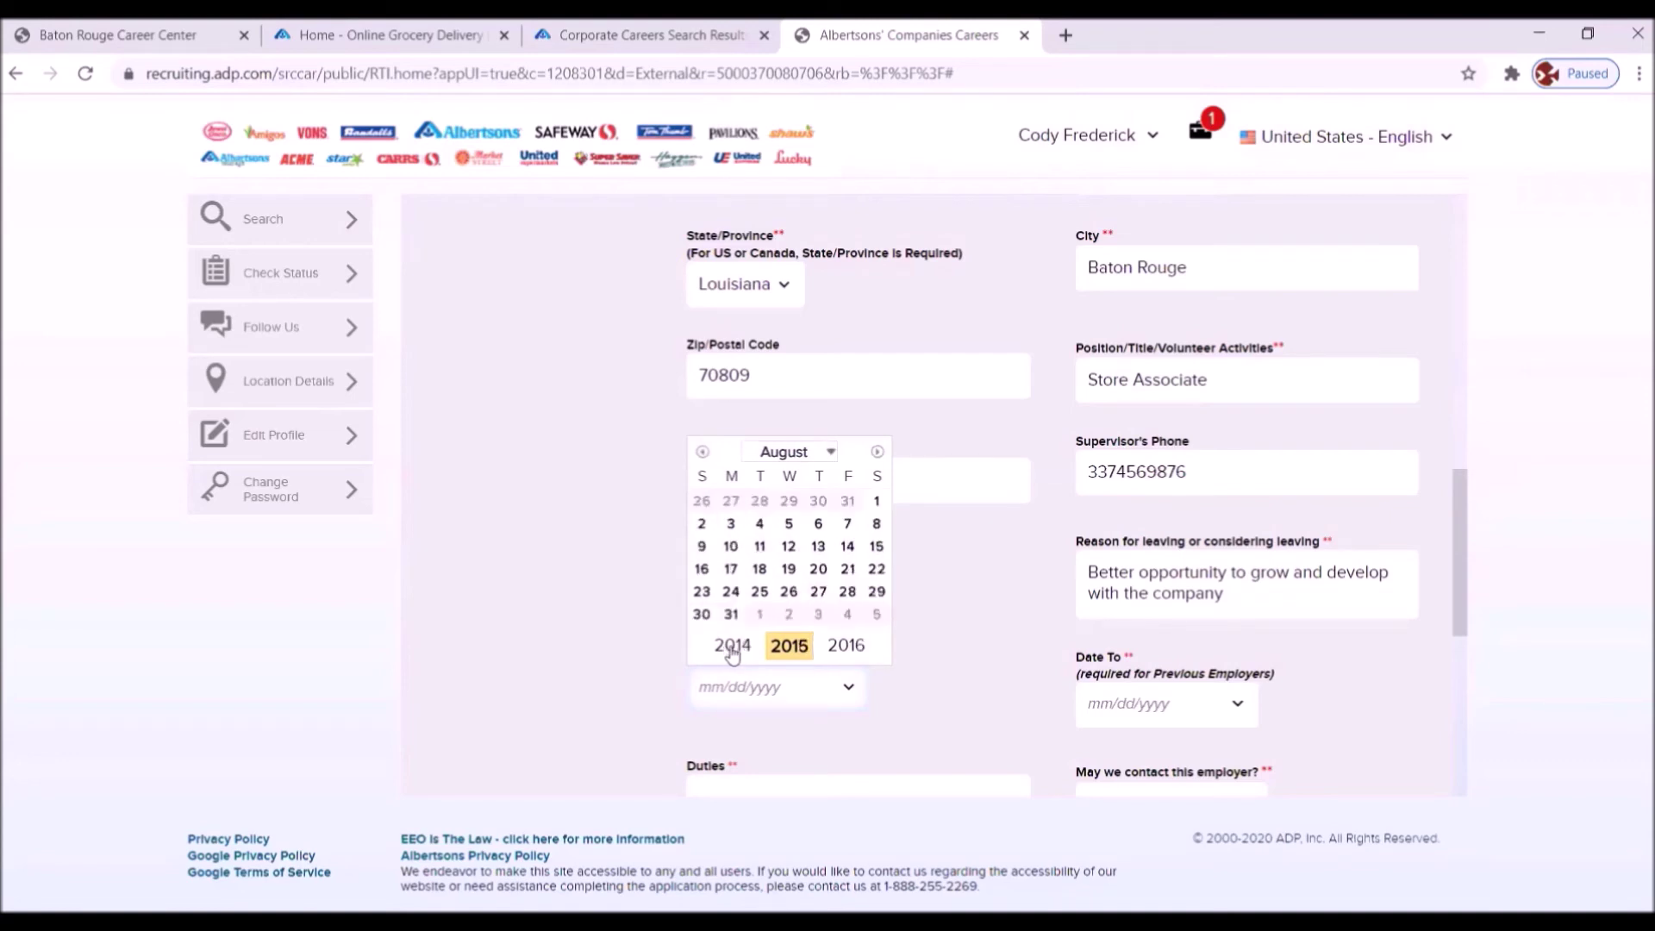
click(832, 453)
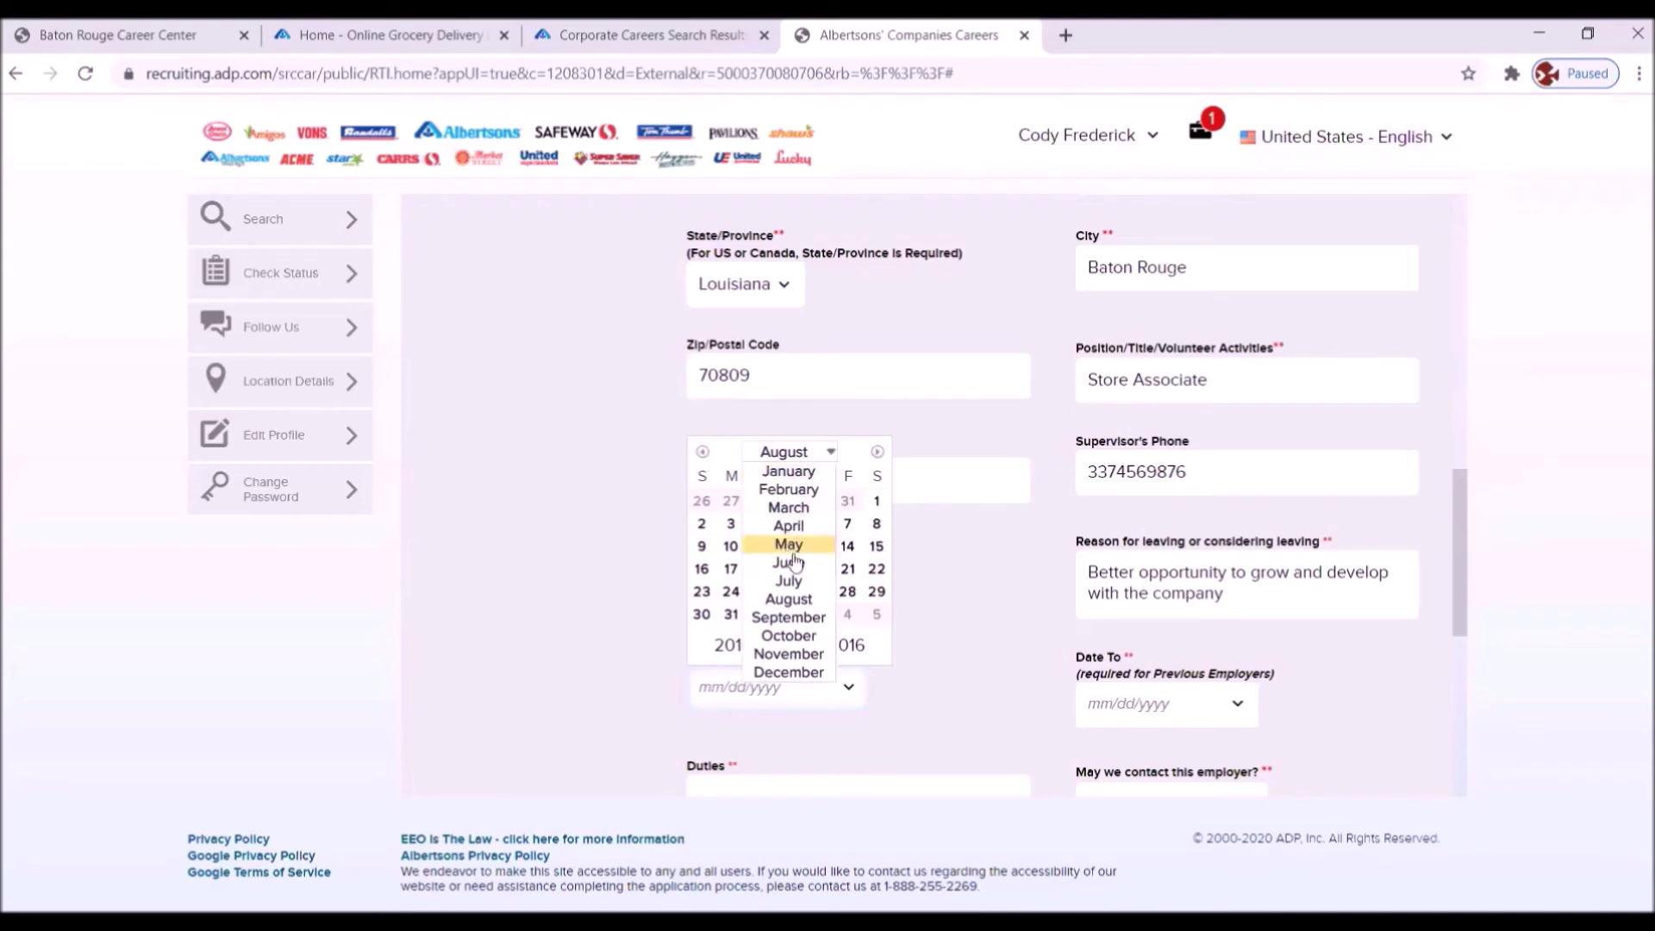
click(799, 563)
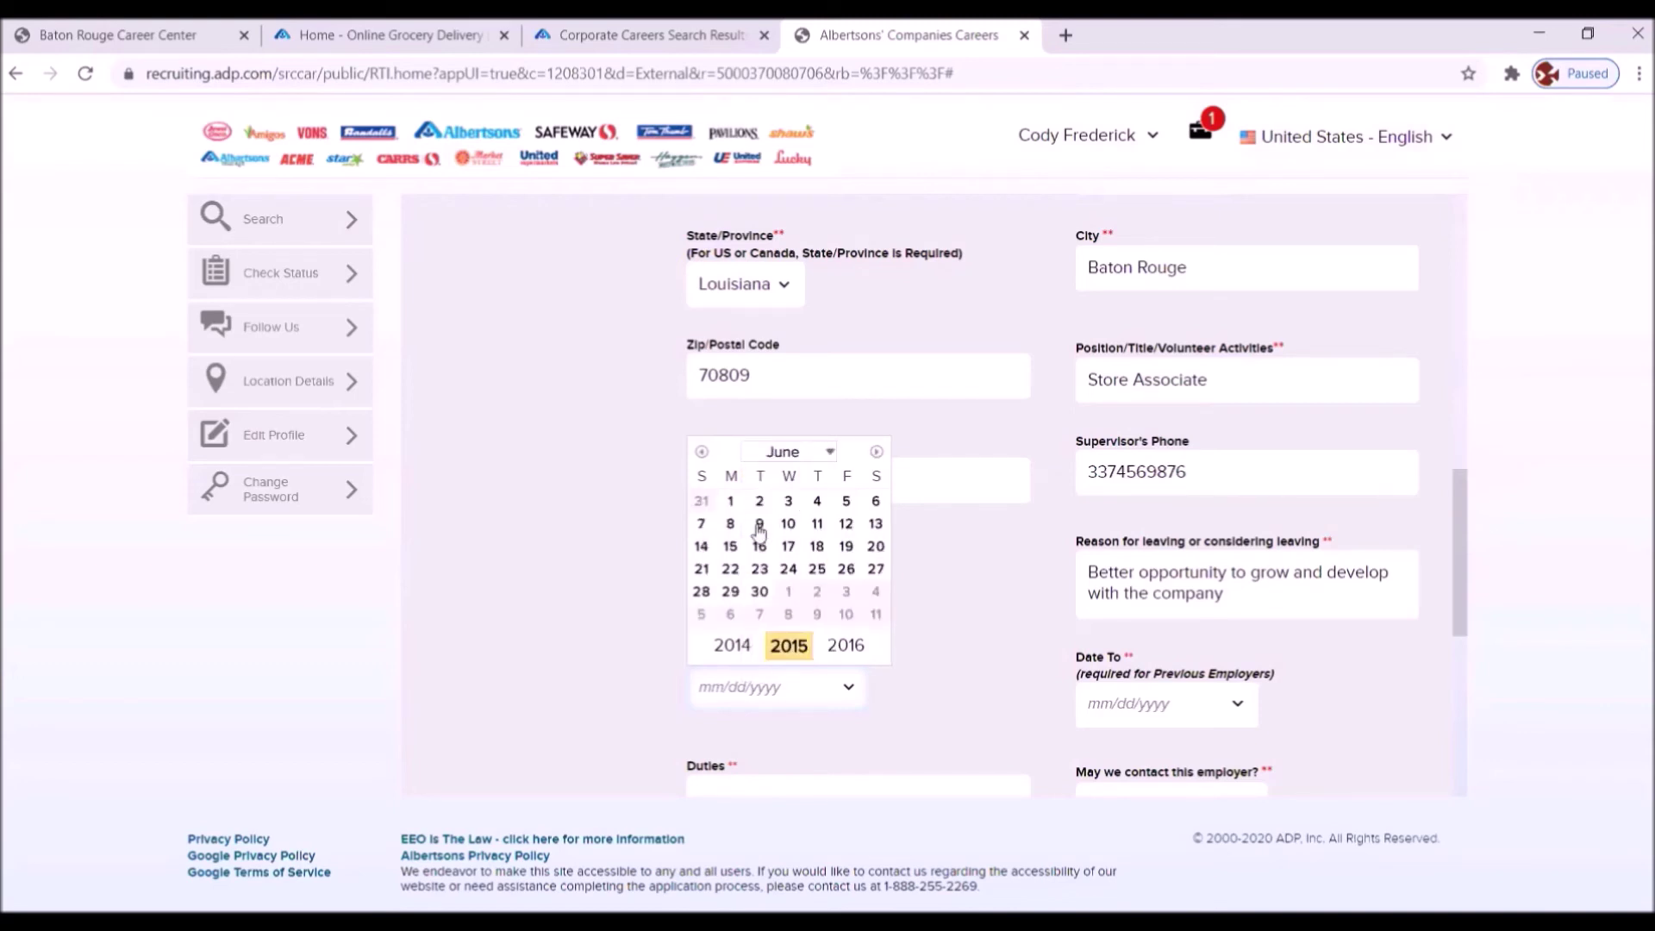
click(731, 547)
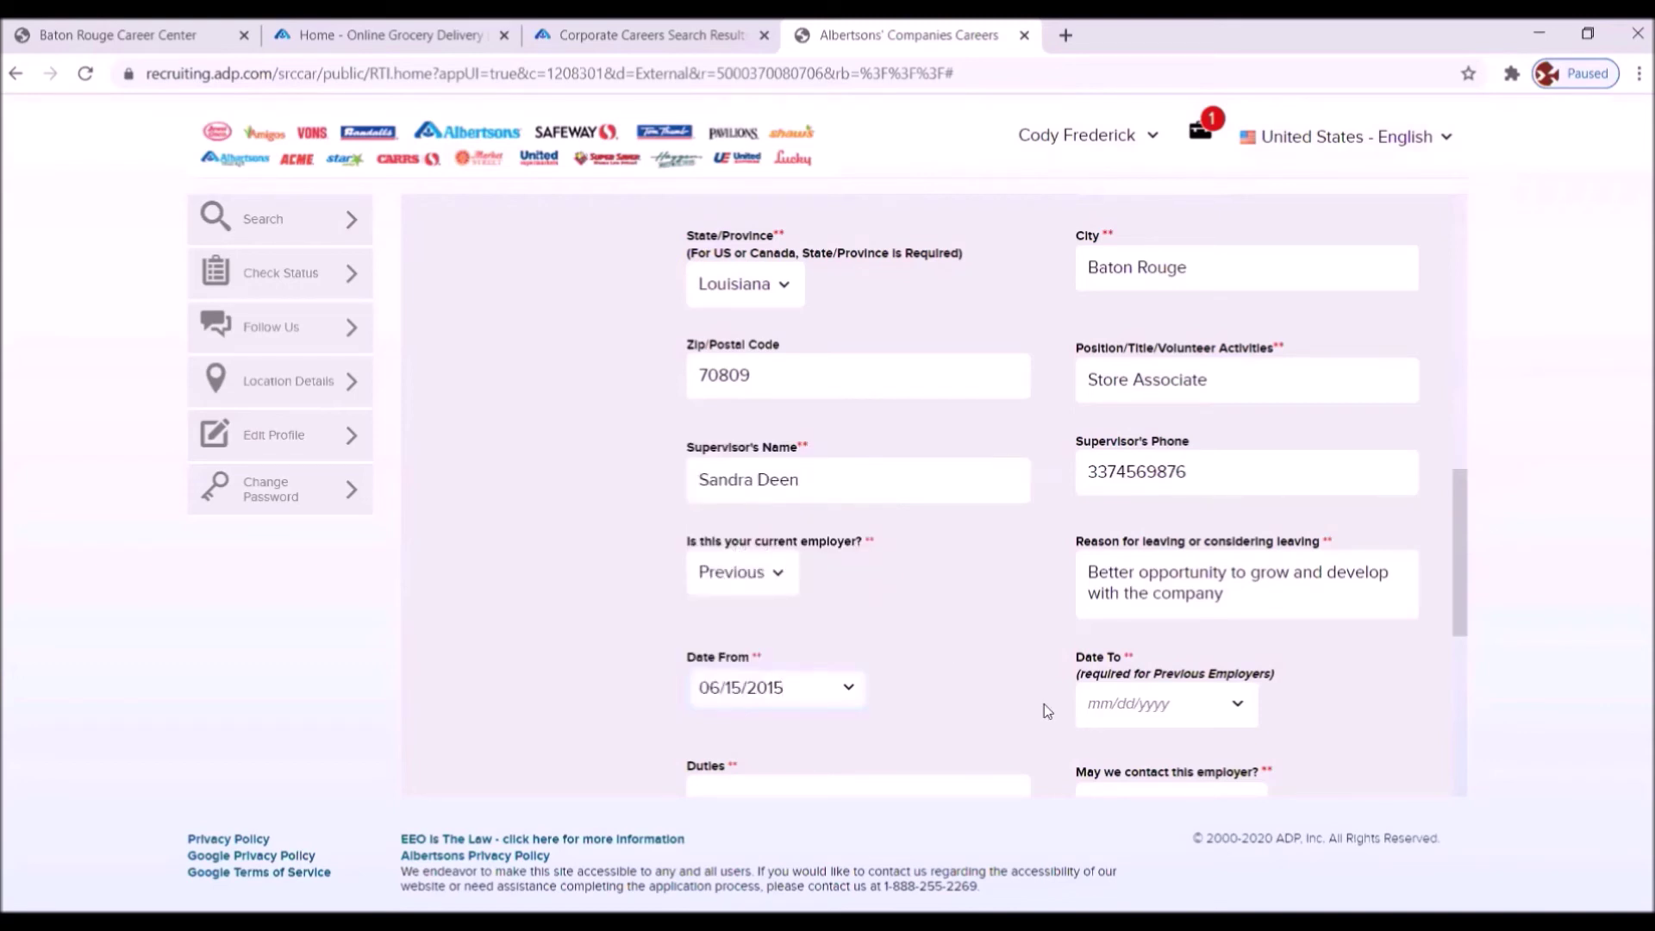
- Set the Date To to September 22, 2017 using the calendar
click(1236, 708)
click(1118, 661)
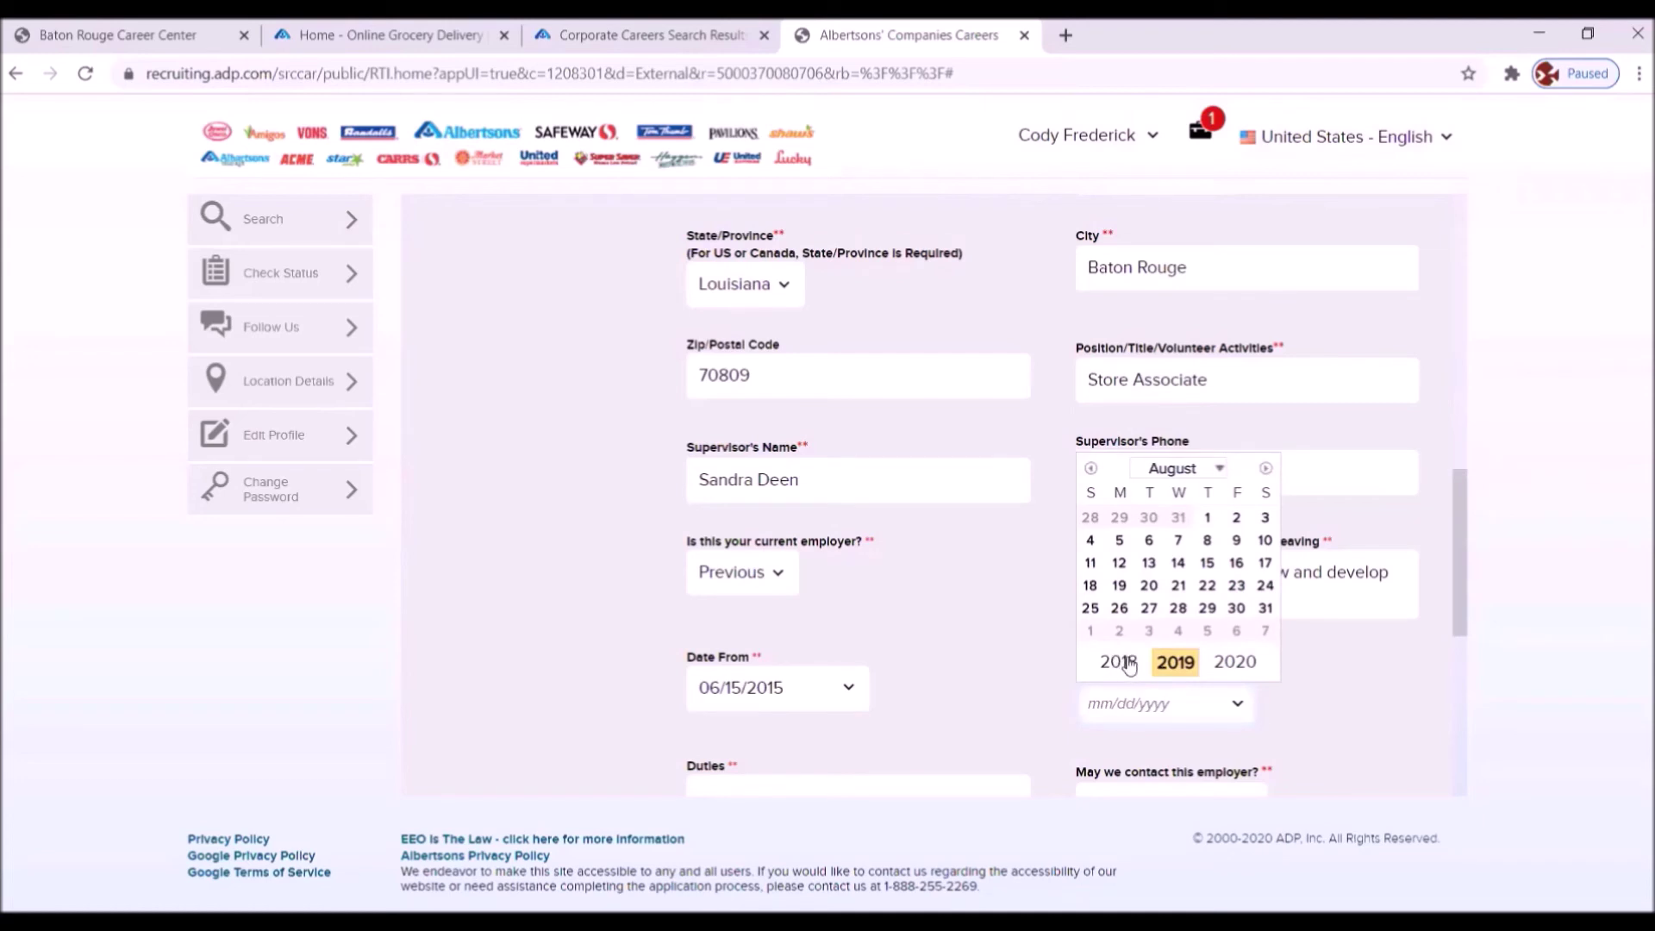
click(1125, 662)
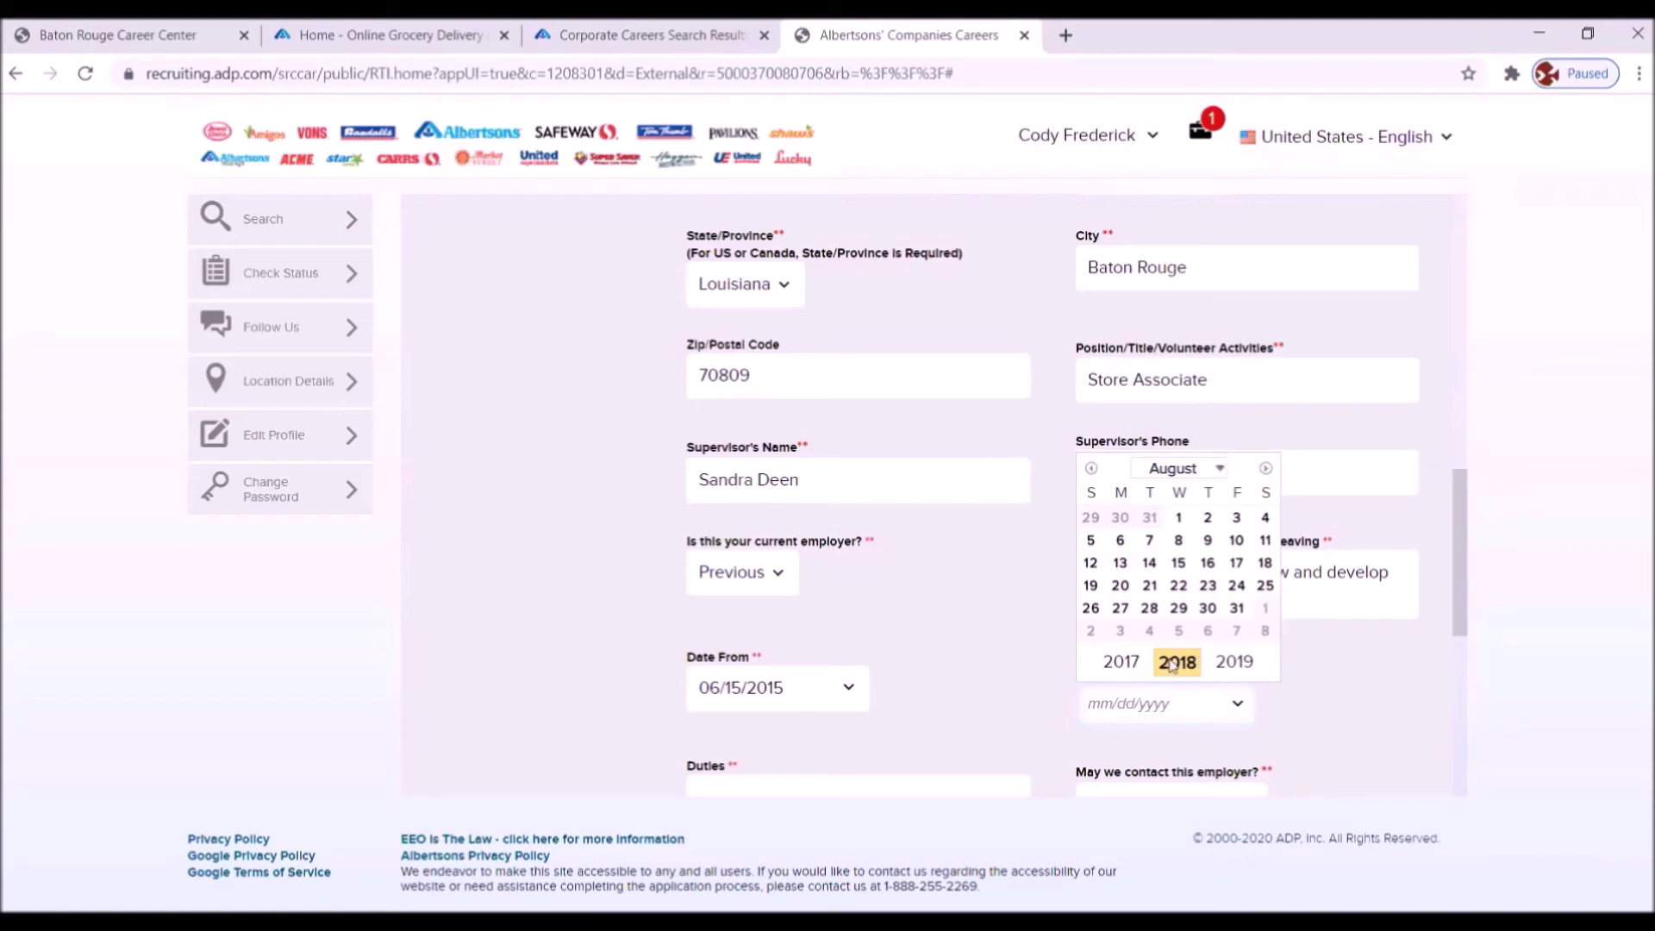
click(1120, 662)
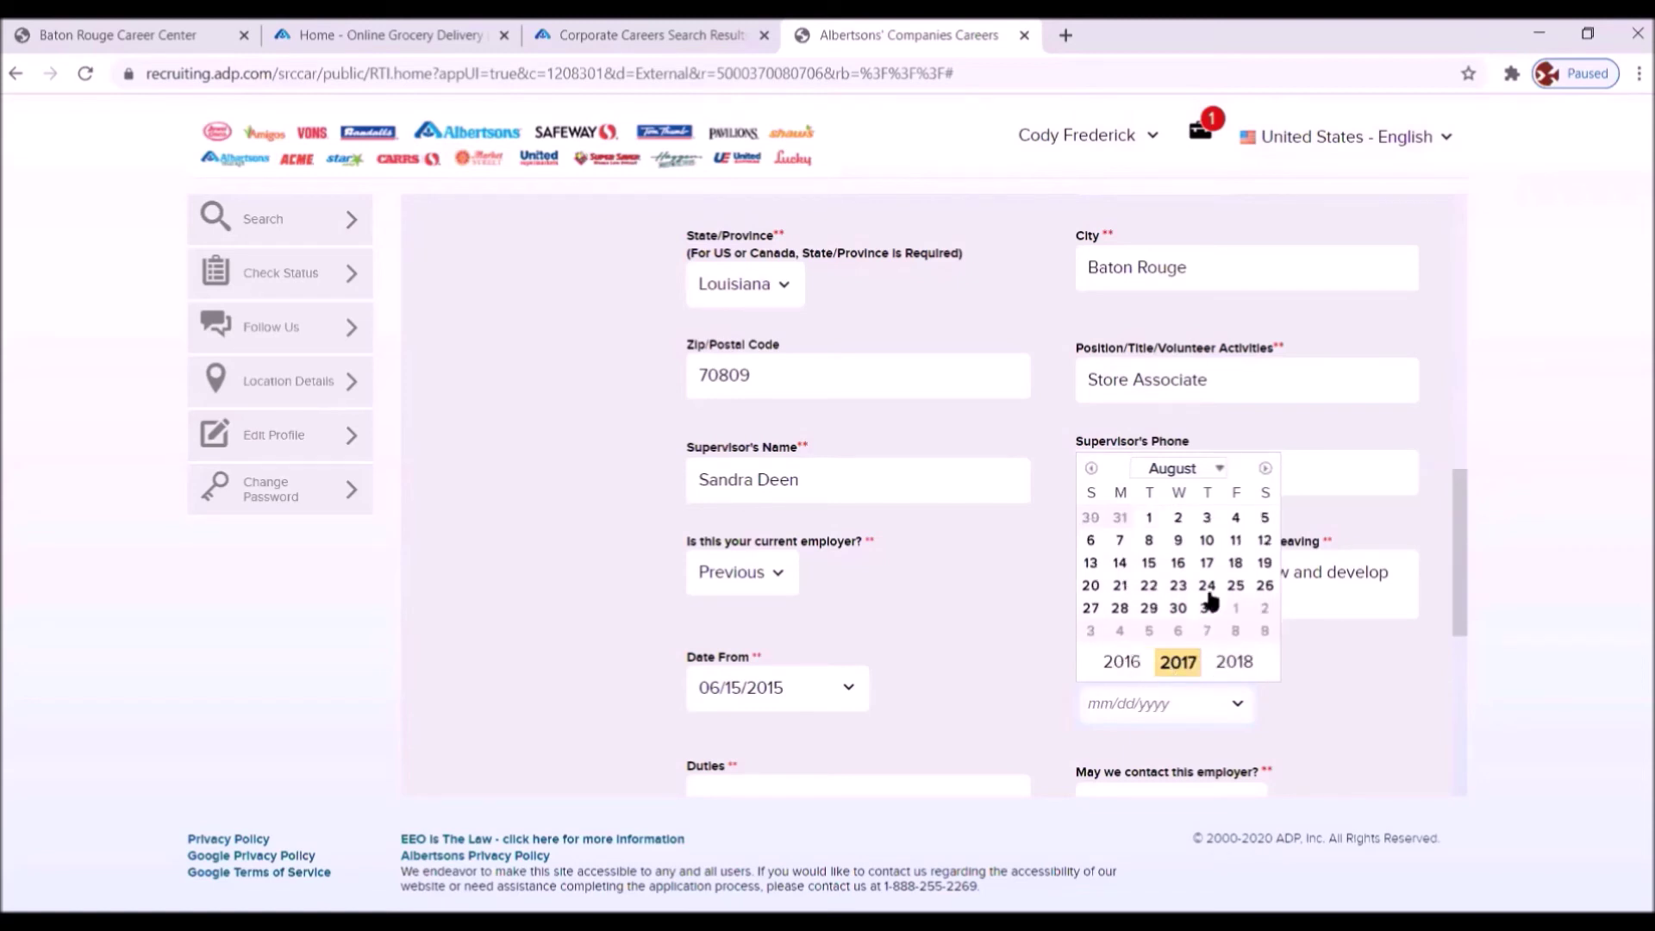
click(1218, 469)
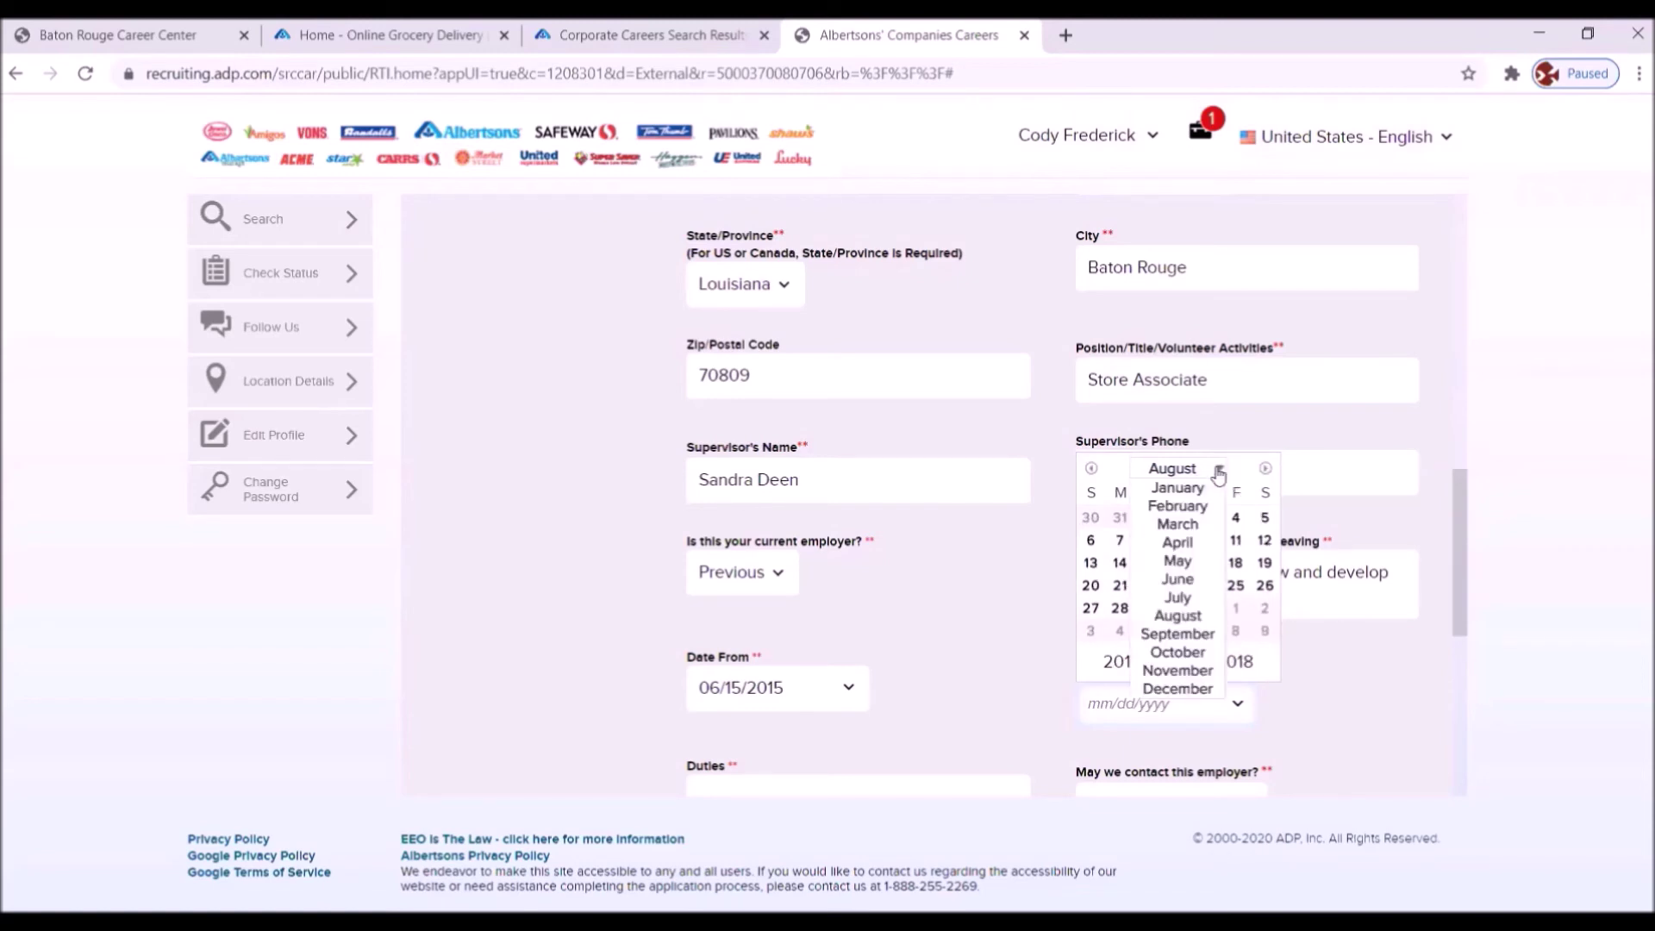
click(1177, 634)
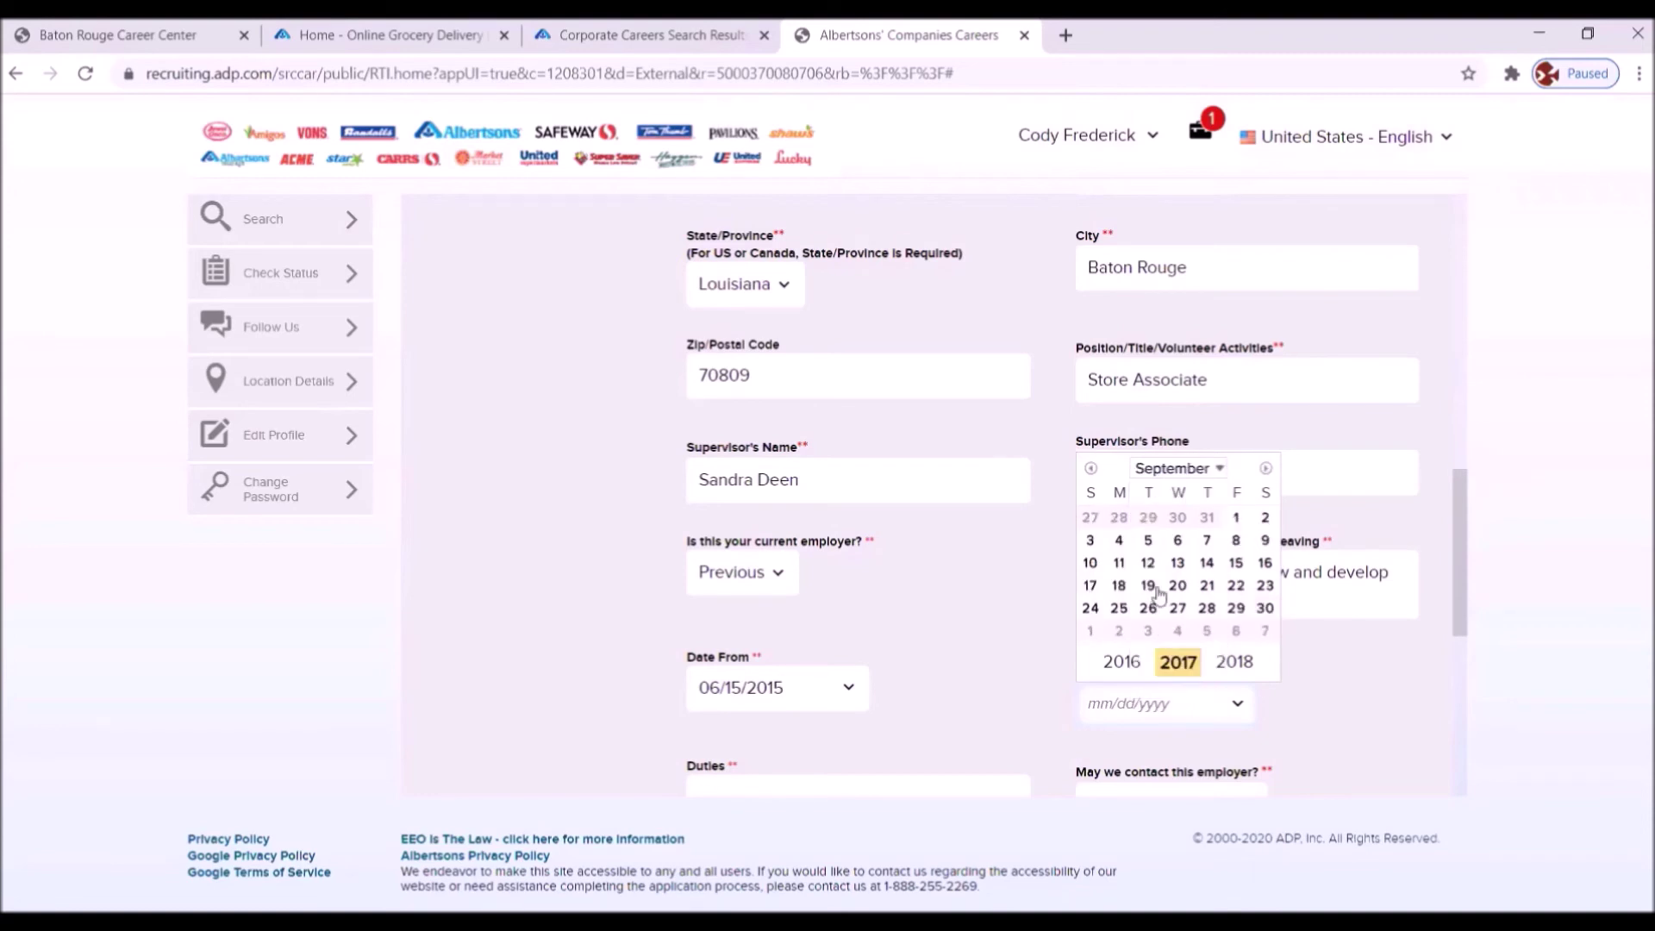
click(1236, 586)
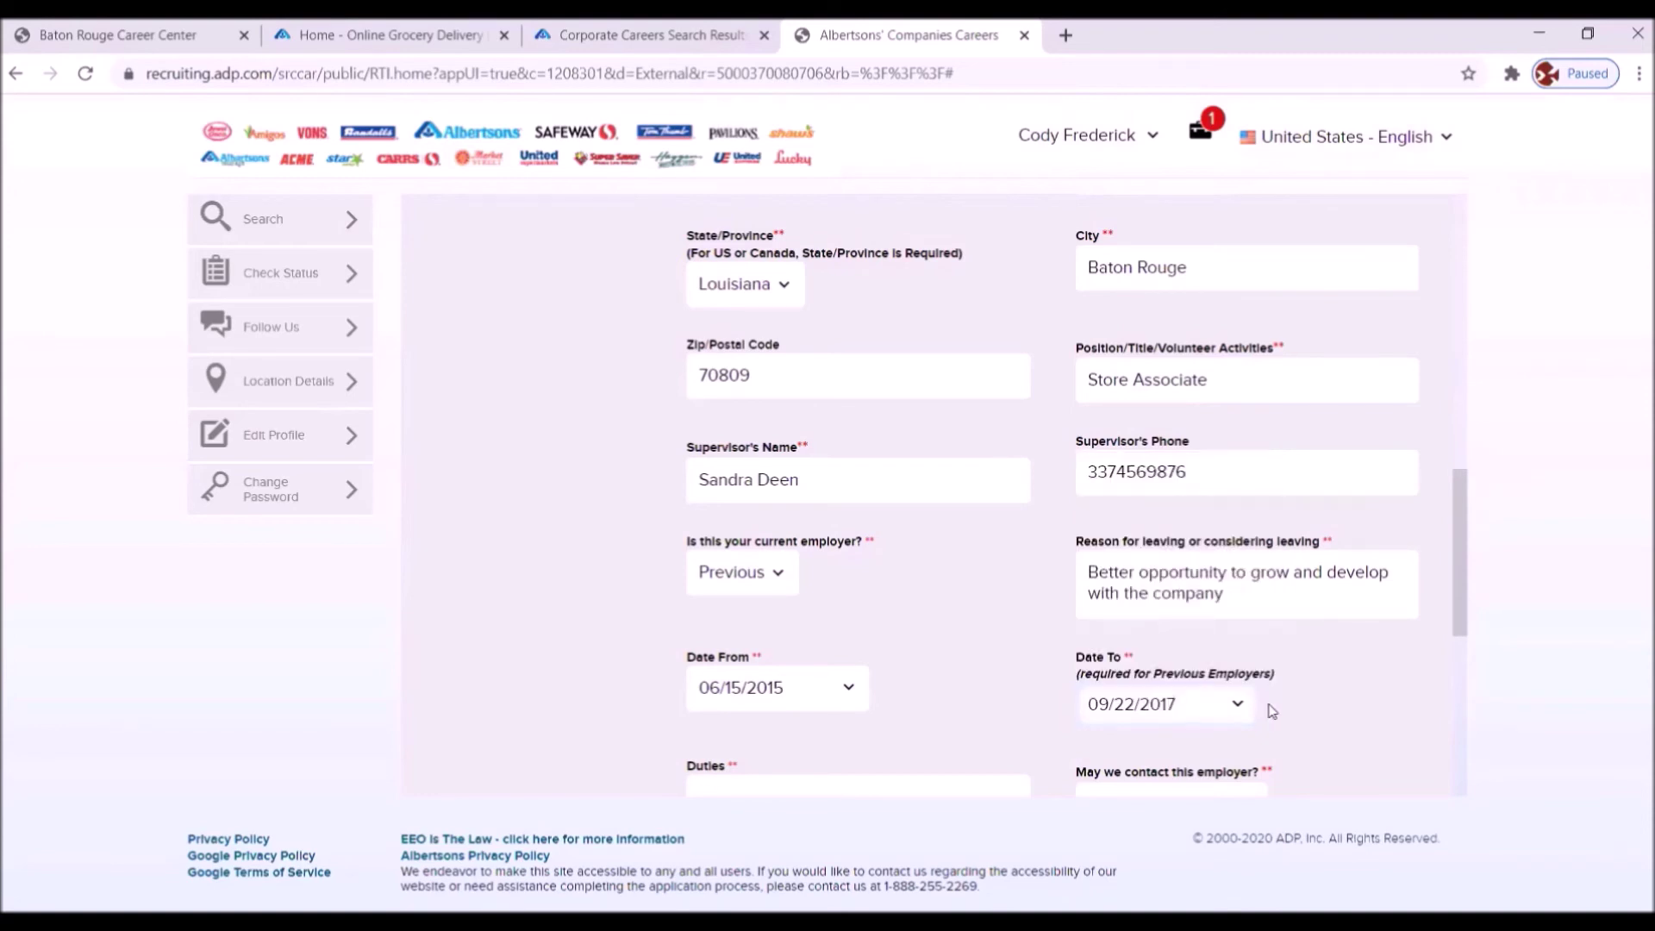
scroll(1326, 674, down, 4)
- List The Rack duties: assisted customers, operated register, inventoried merchandise, built displays, trained new workers
click(776, 480)
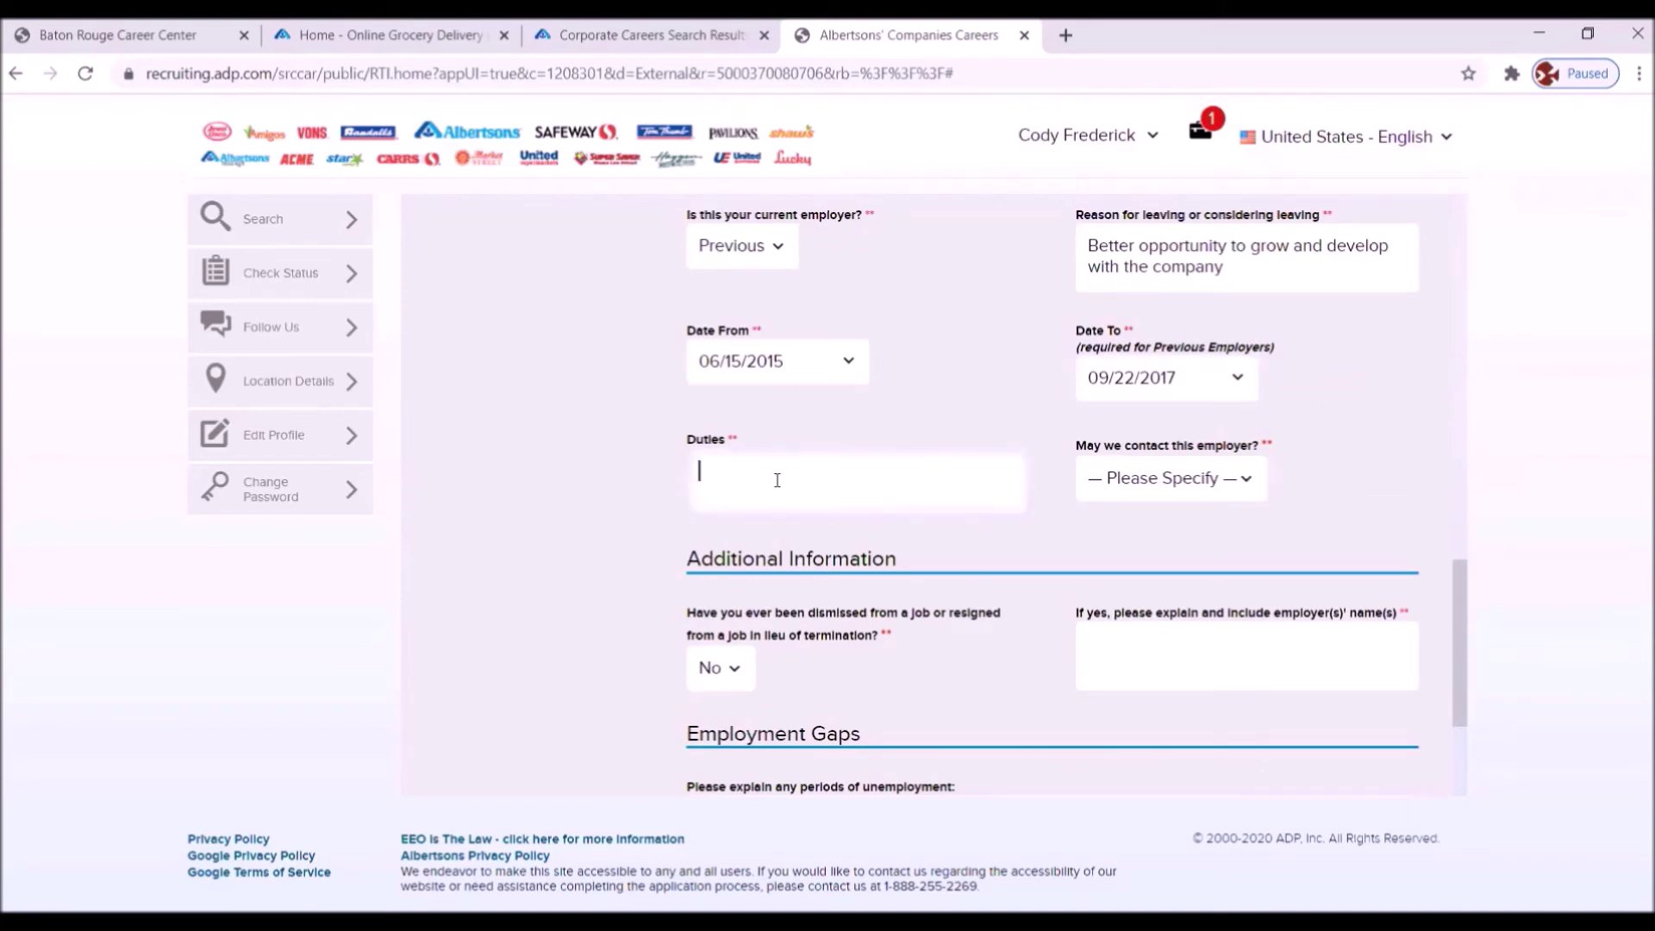
text(Assisted customers with their )
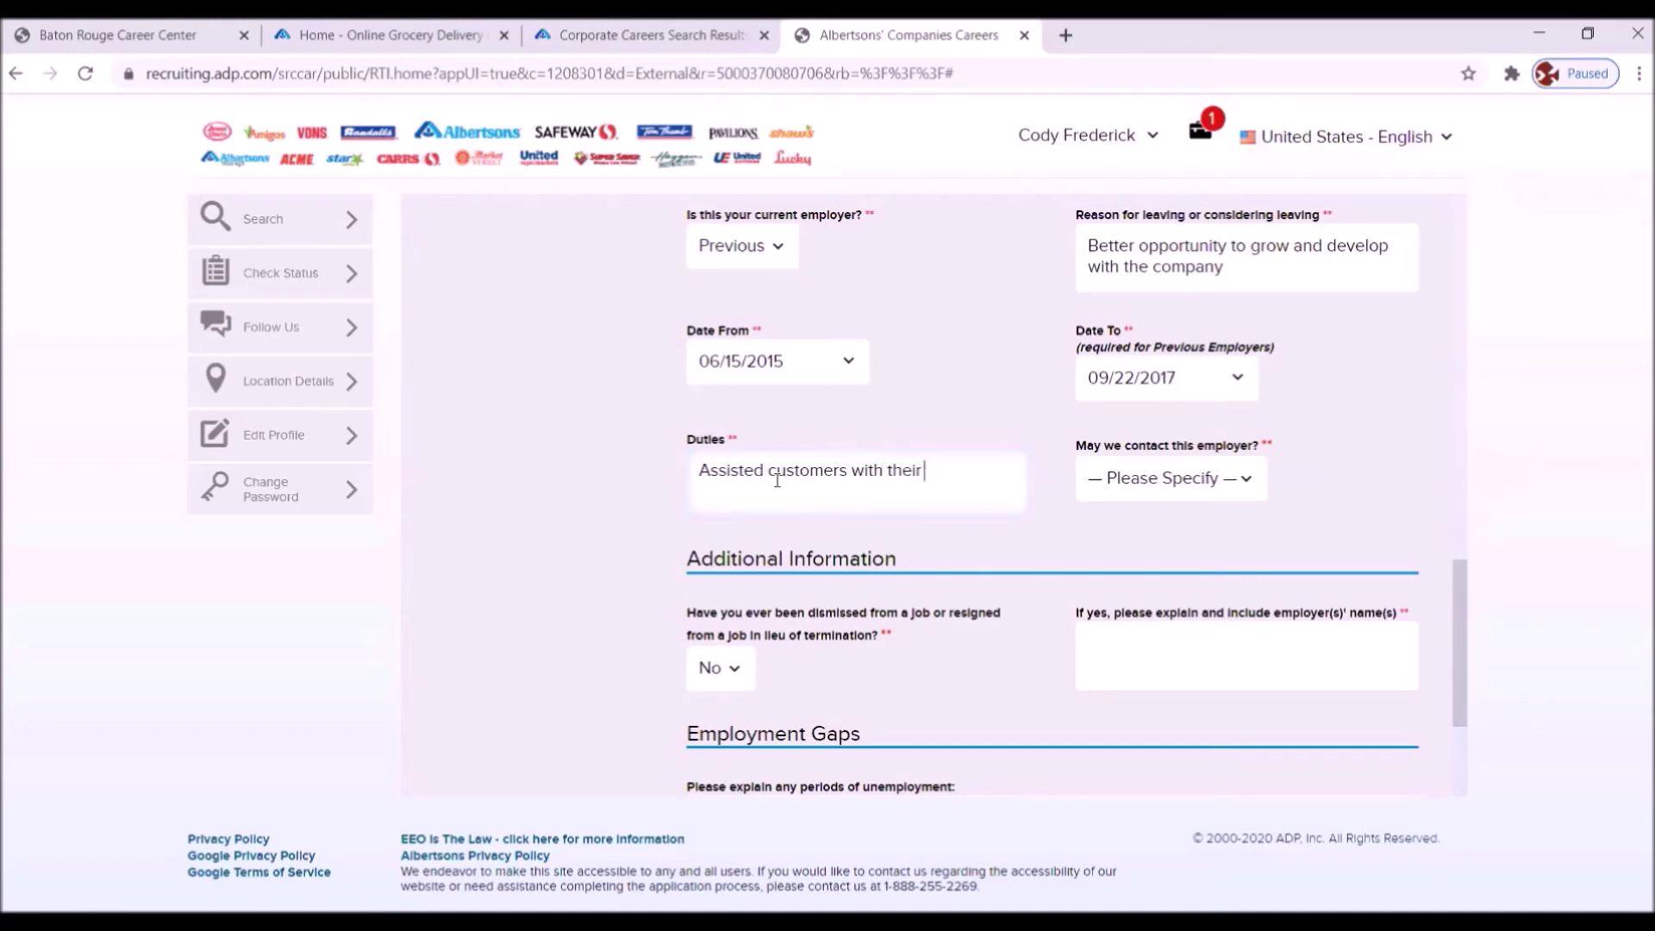
text(purchases Operated cash register)
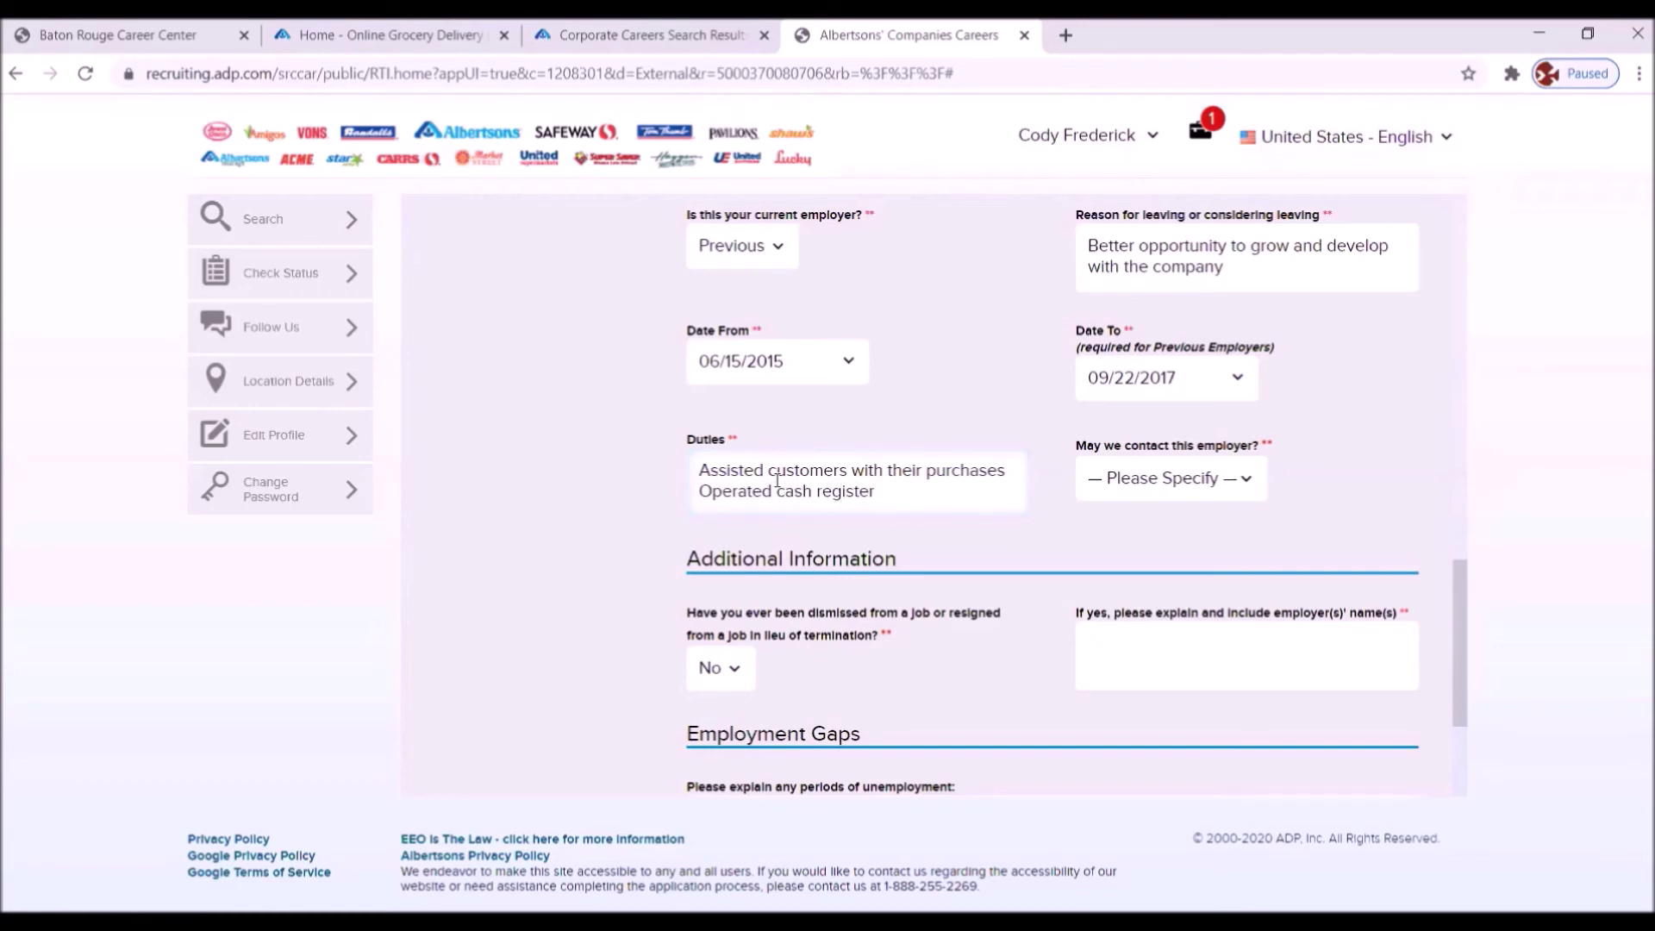
key(Return)
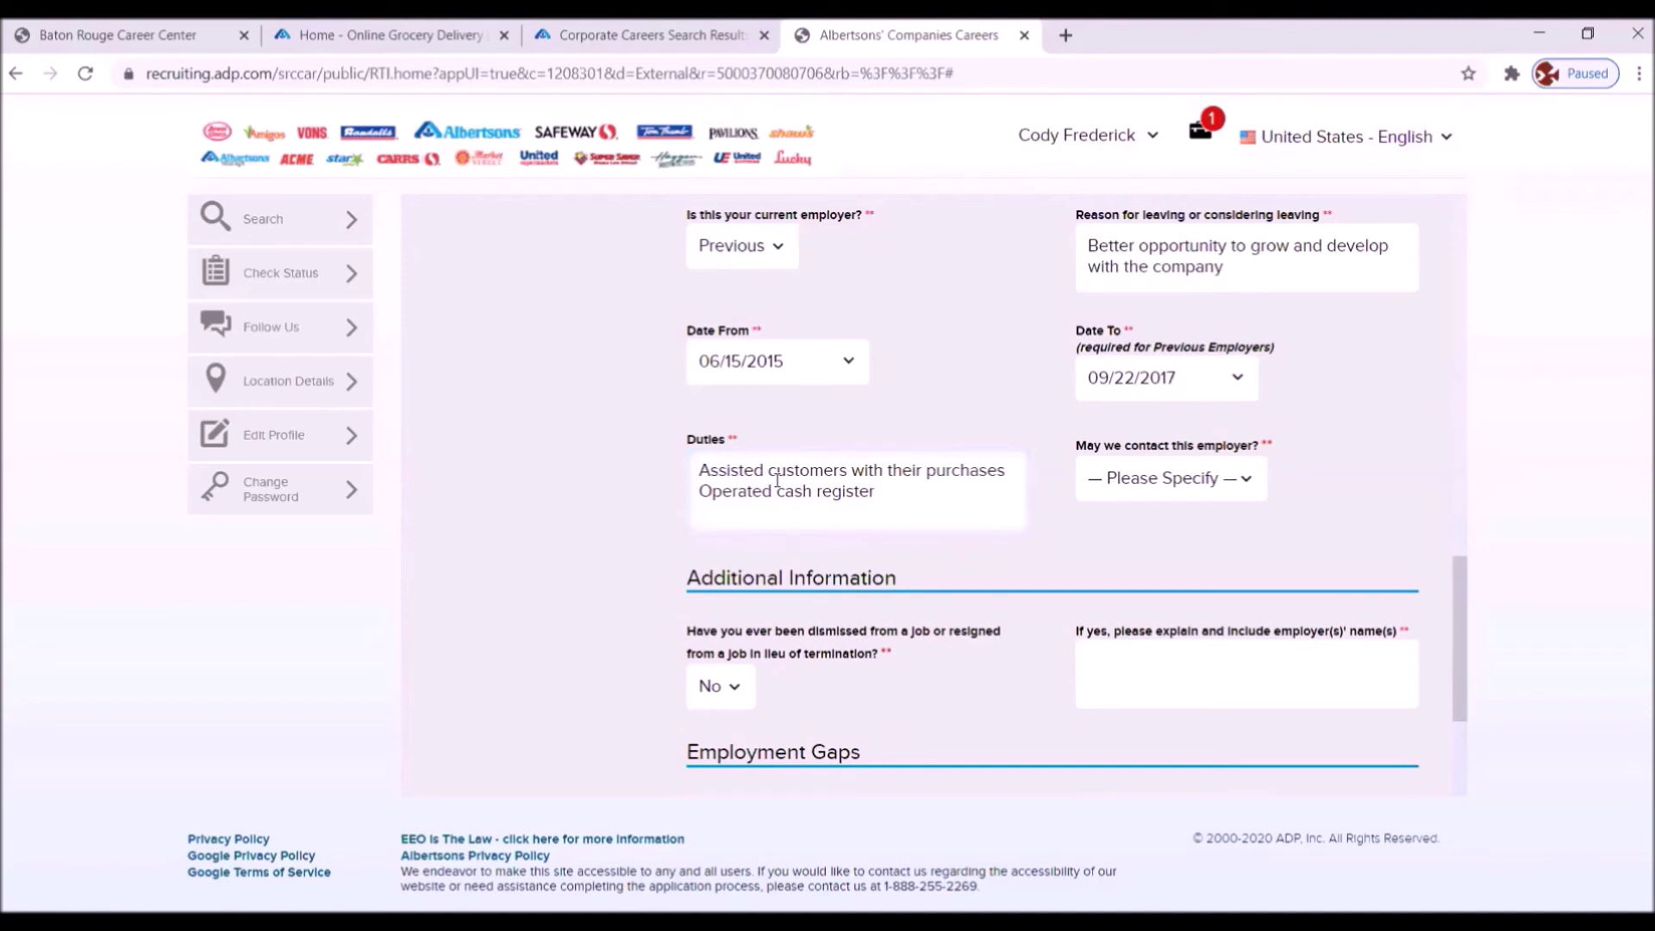
text(Inventoried merchandise)
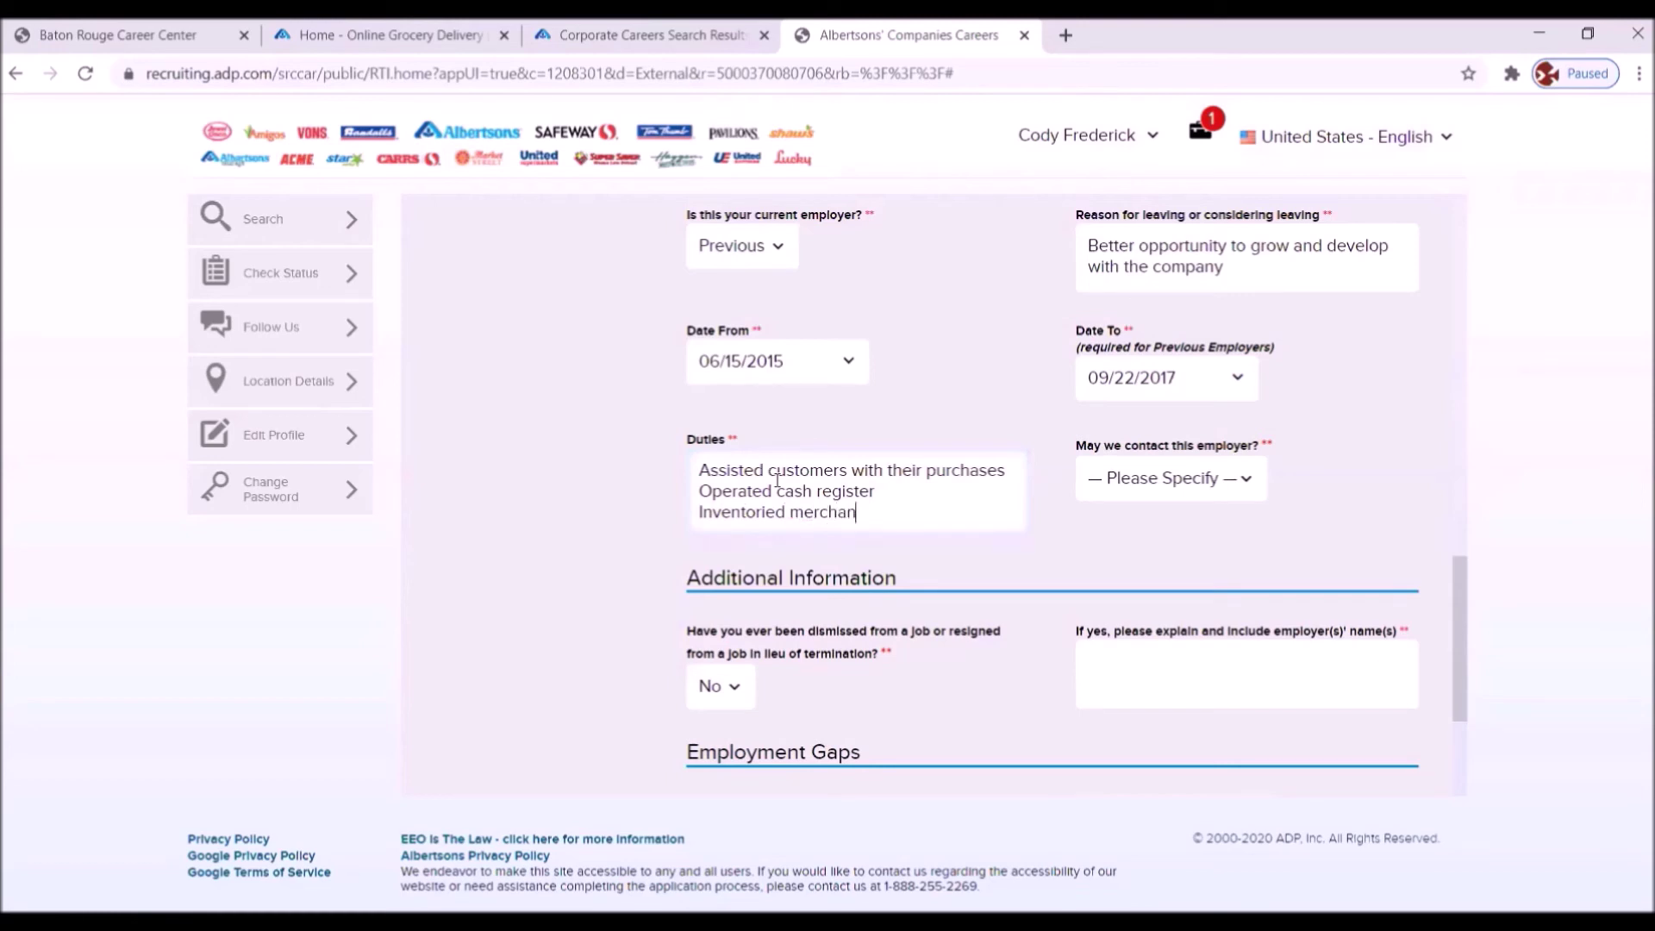
key(Return)
text(Bui)
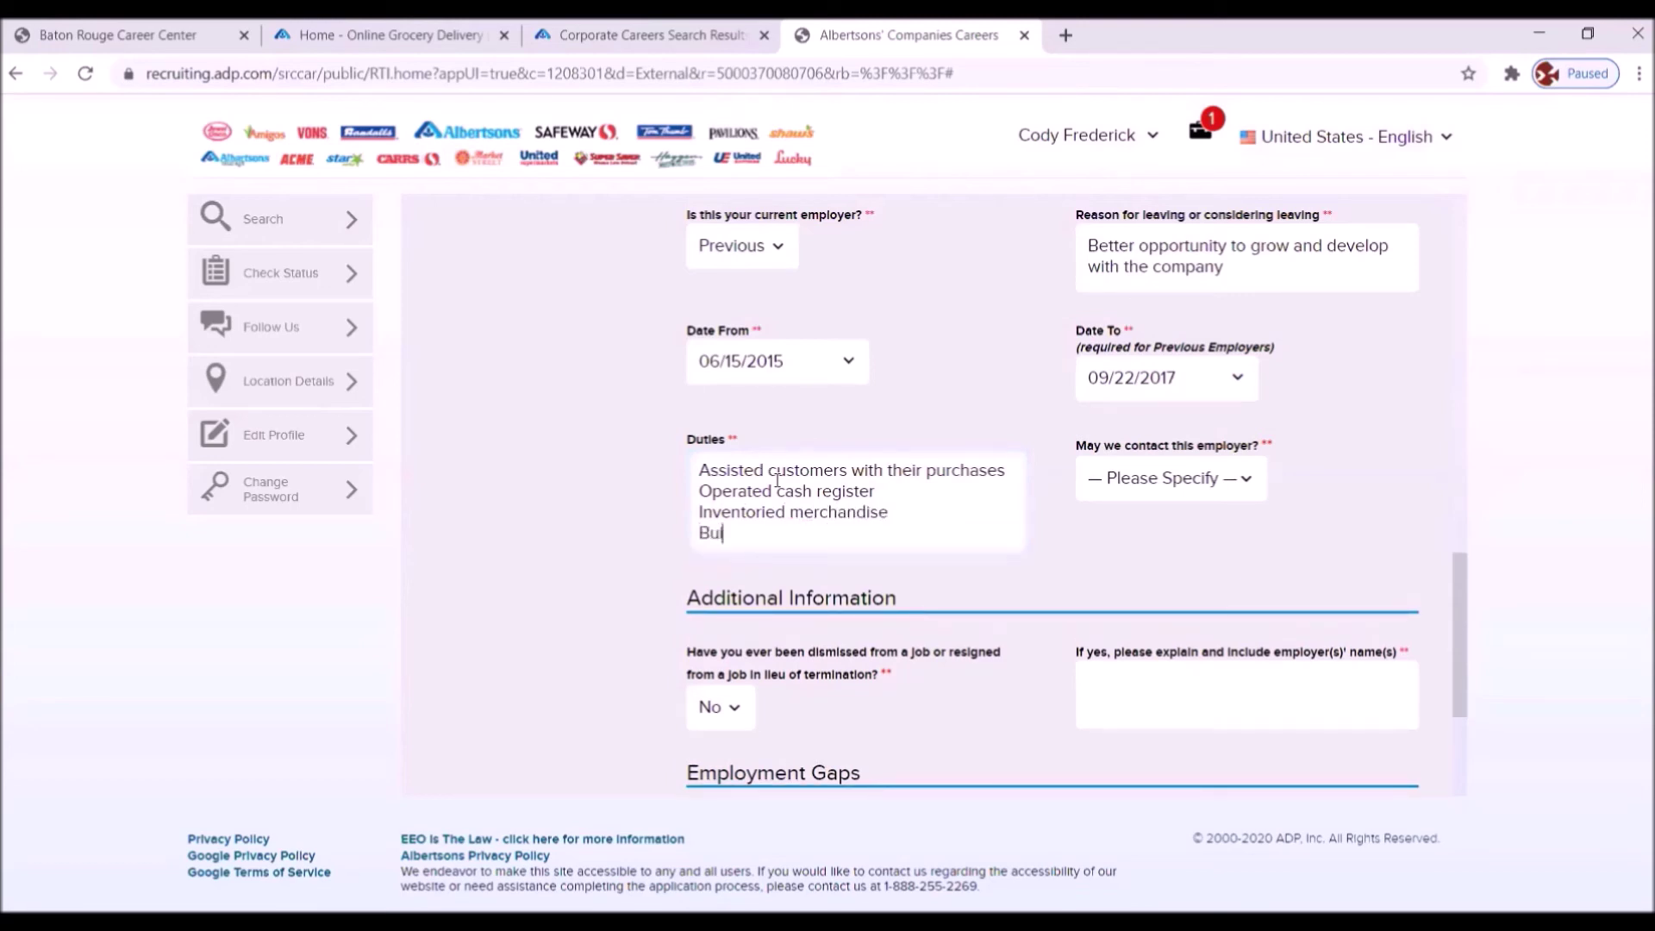
text(lt floor displays)
key(Return)
text(T)
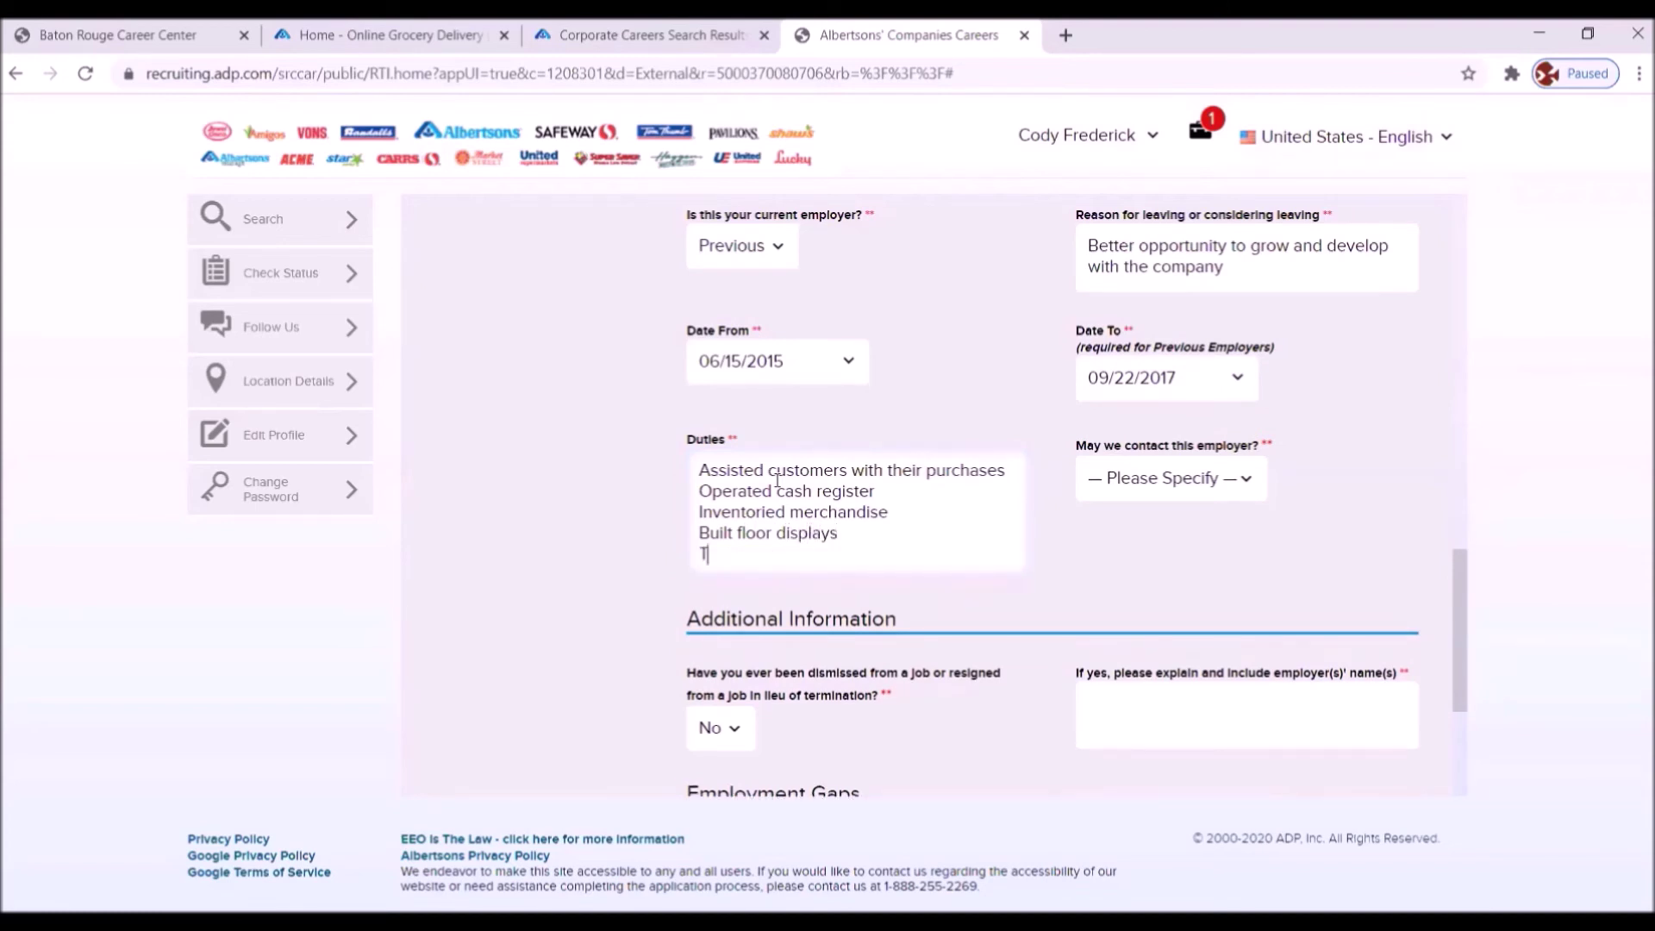
text(rain new workers)
- Allow The Rack to be contacted and continue past Employment History
click(1242, 487)
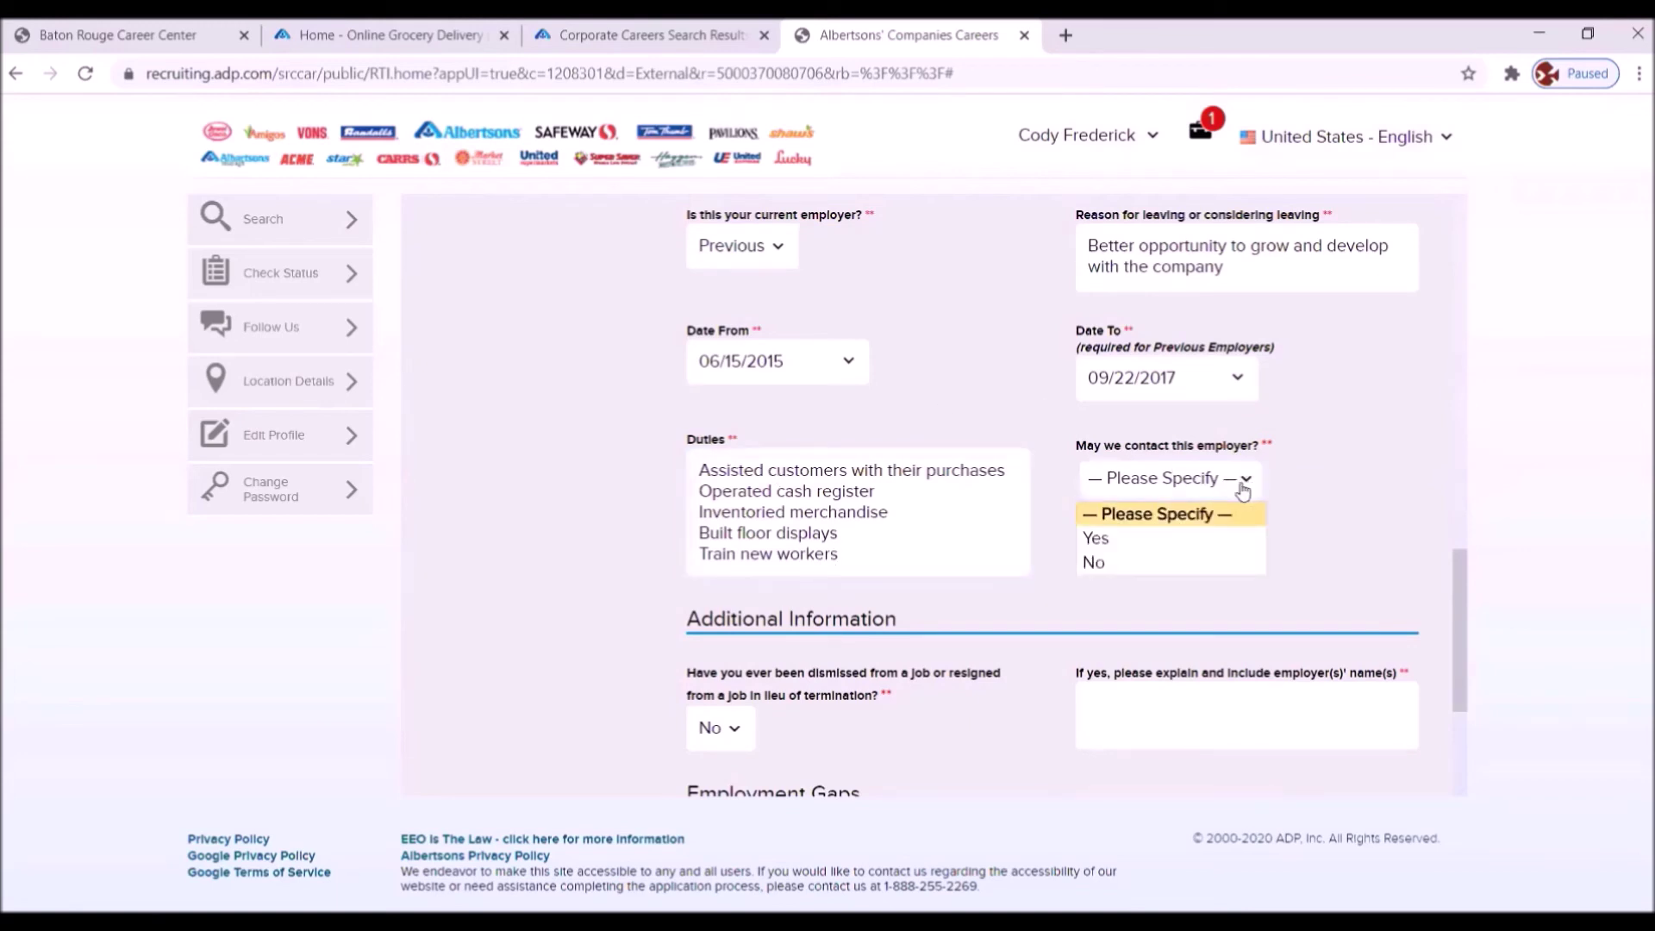
click(1095, 539)
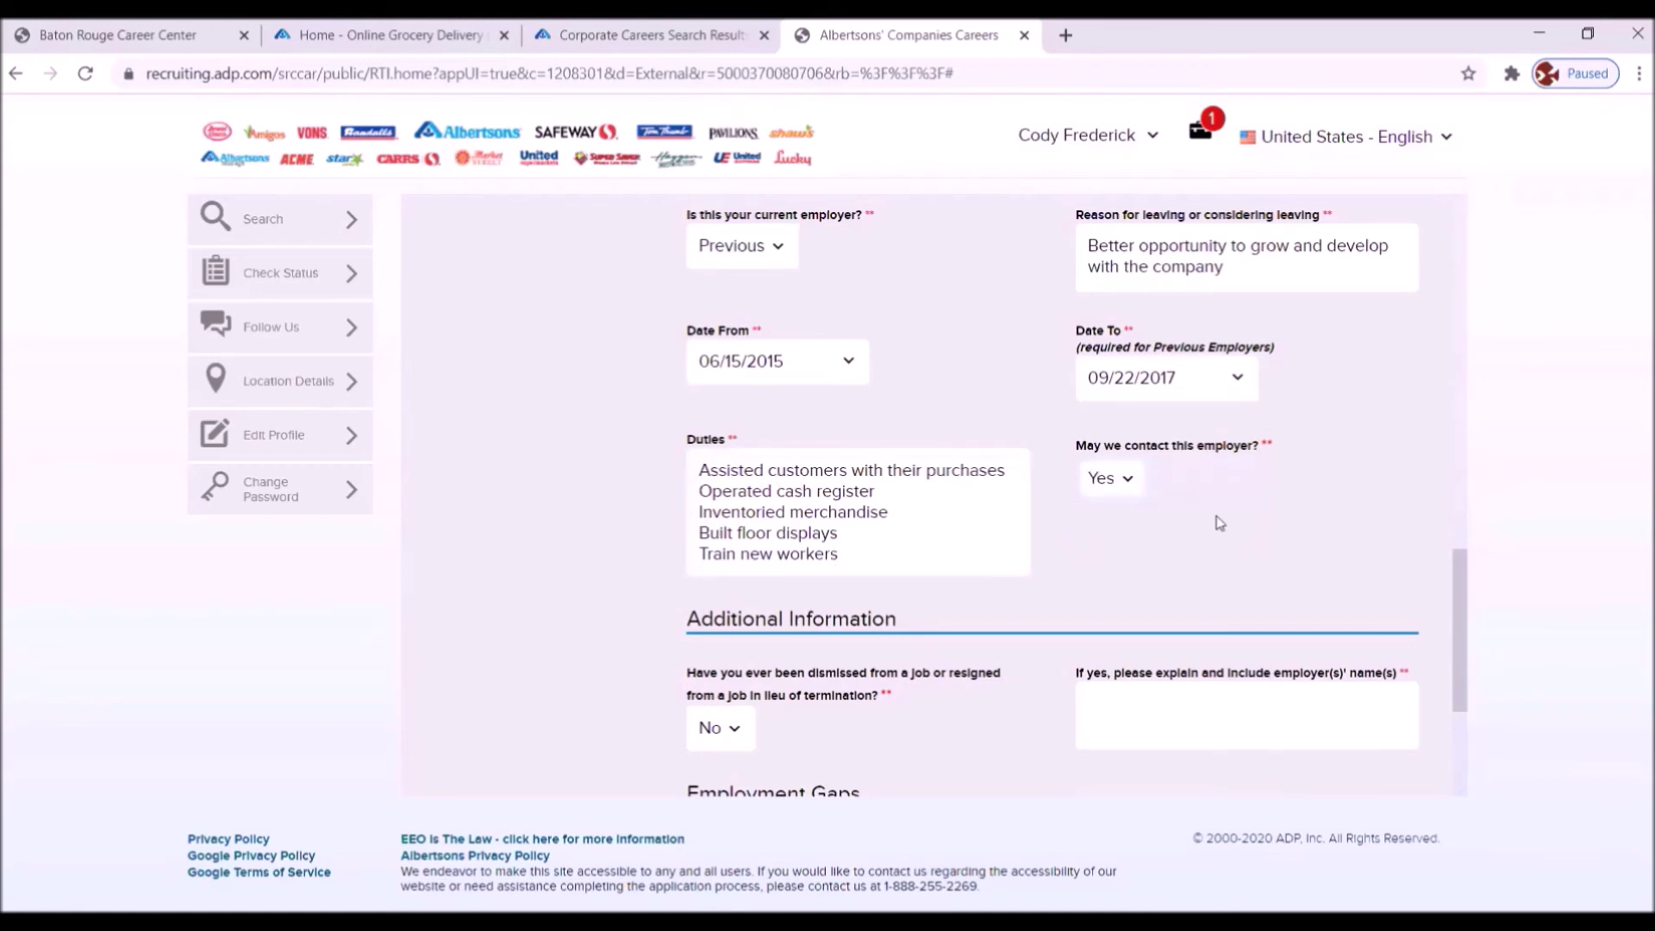
scroll(1293, 504, up, 1)
scroll(1291, 506, up, 2)
scroll(1289, 507, down, 5)
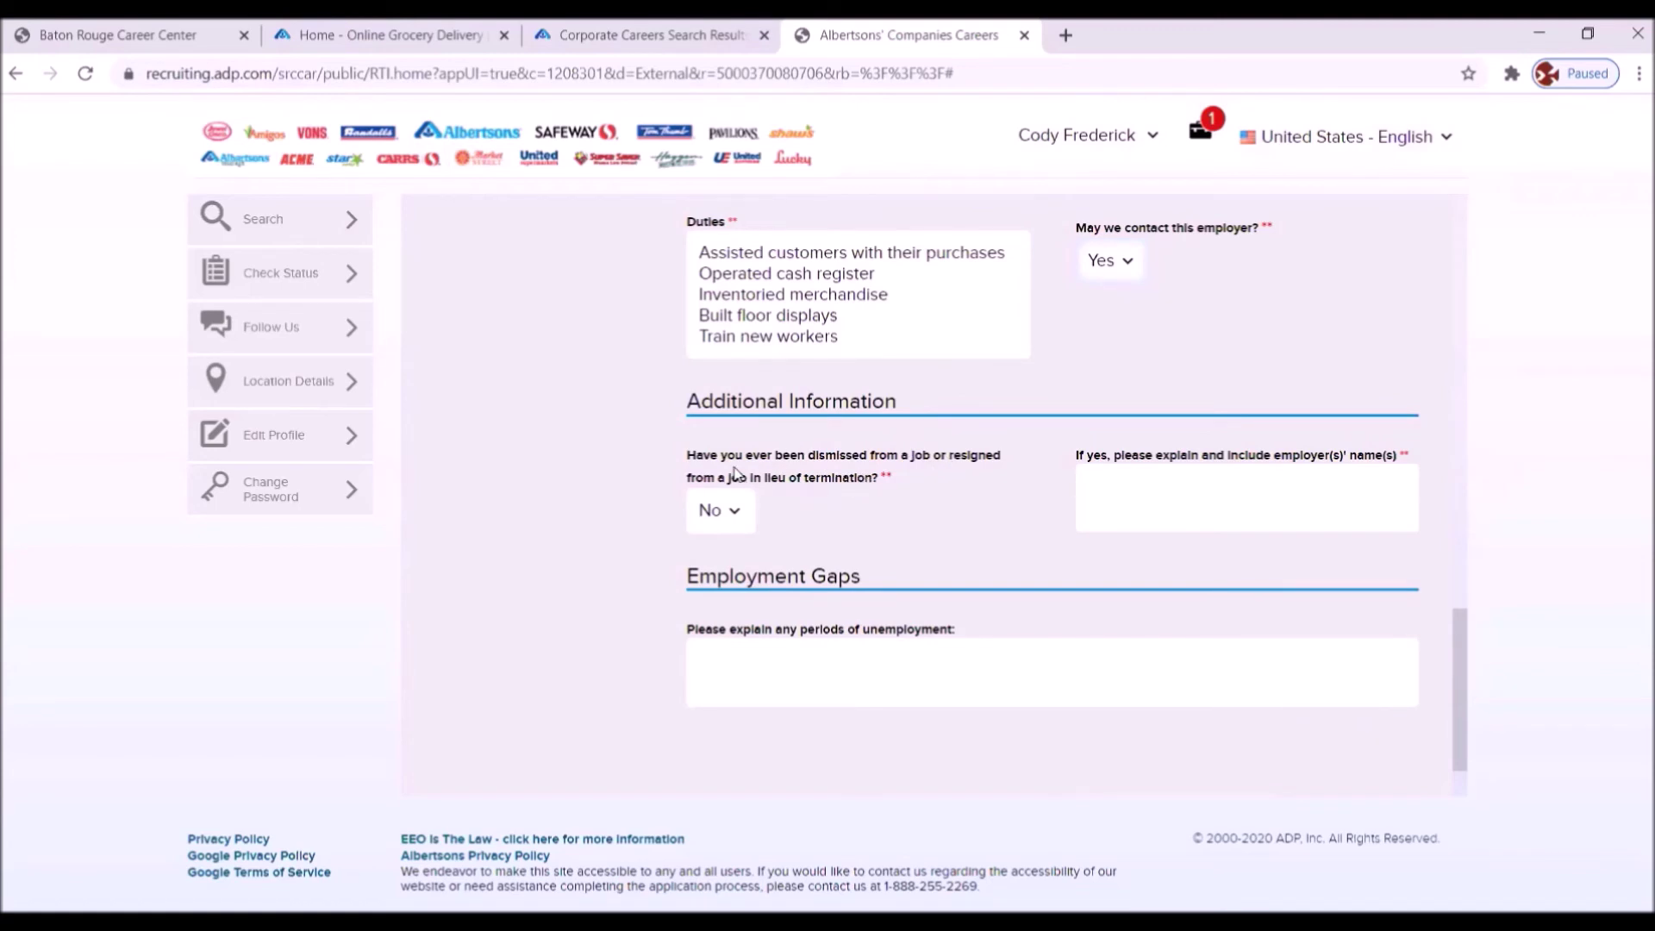
scroll(963, 549, down, 1)
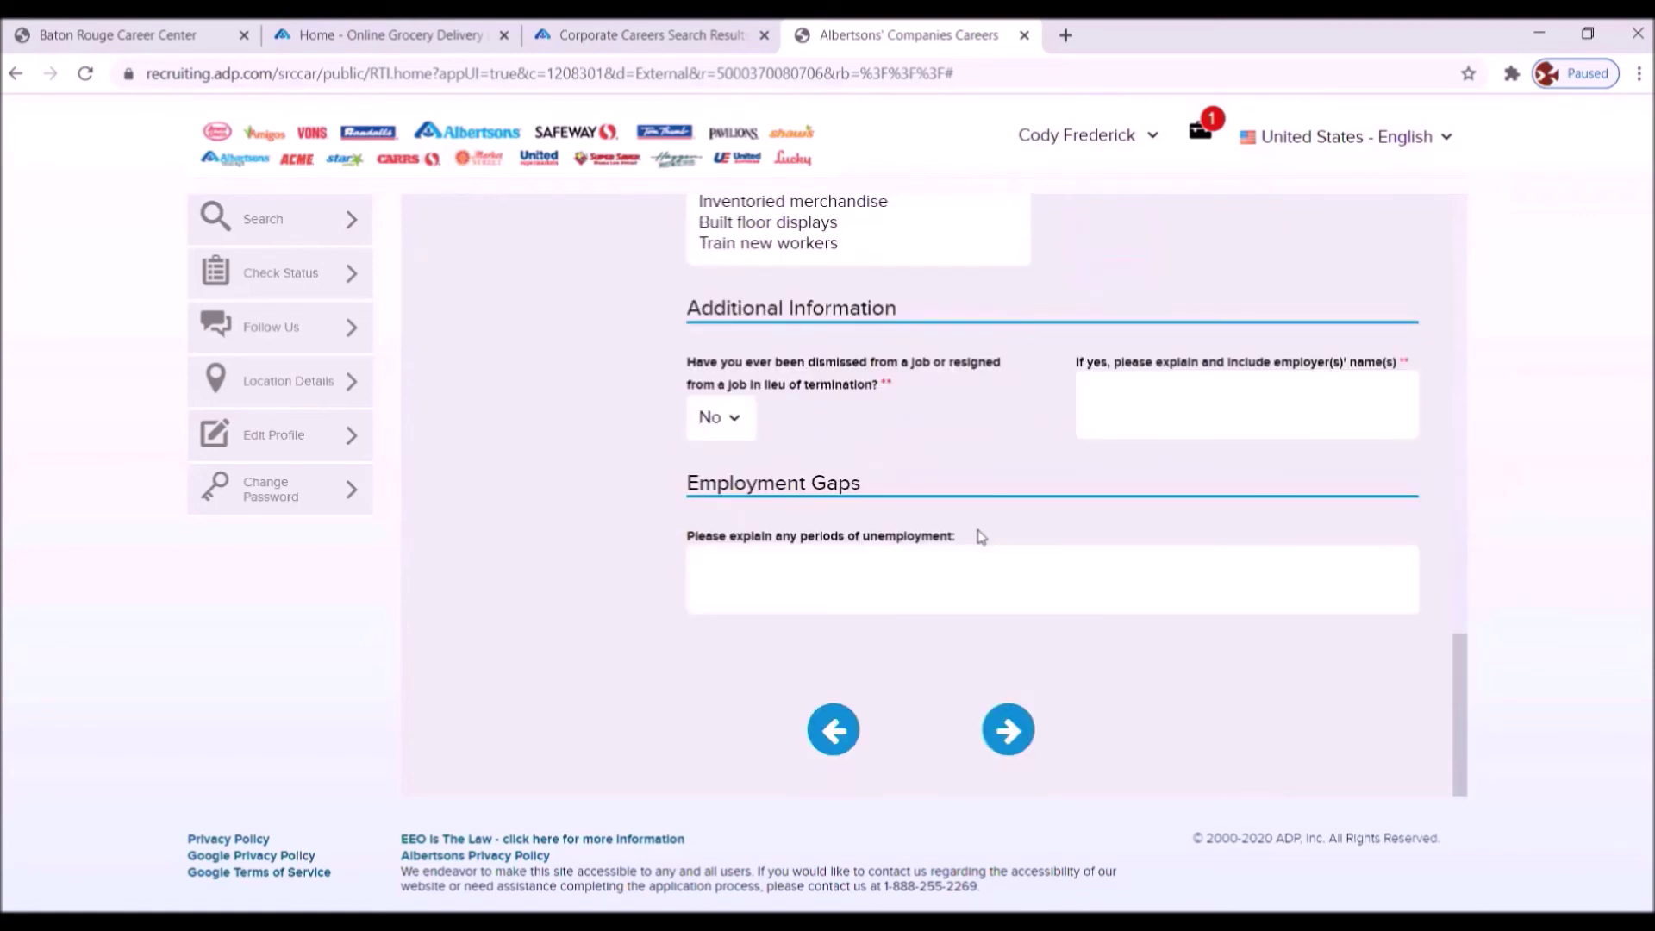
click(1007, 730)
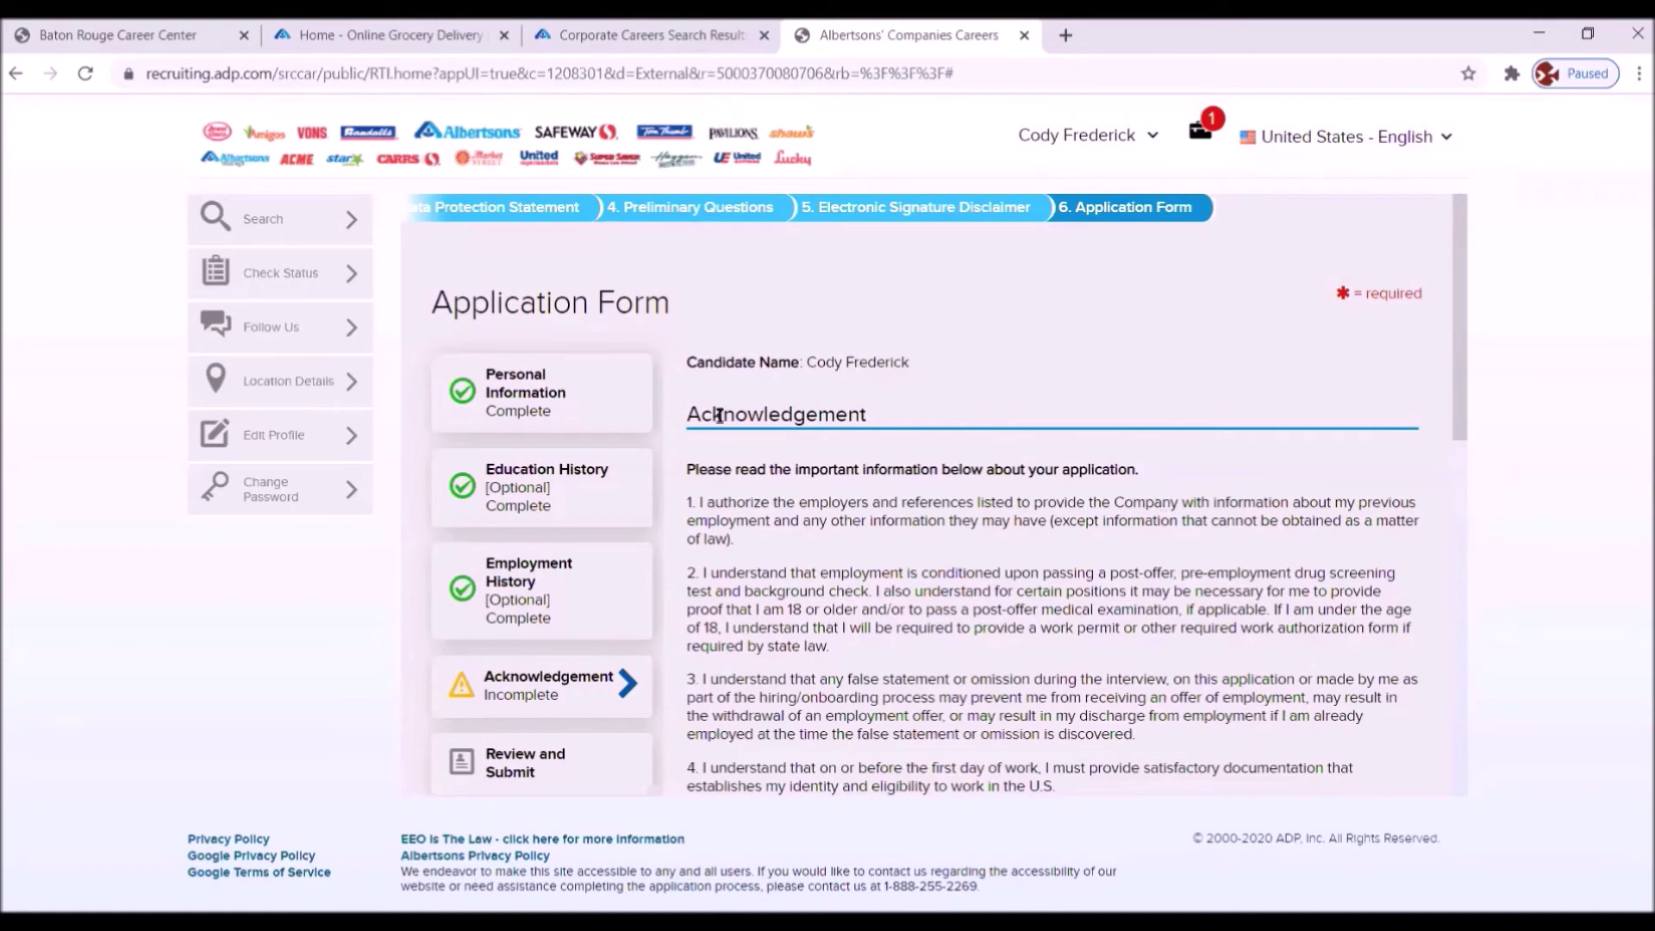
- Answer the assistance question with 'Completed and Signed by Applicant' in the eSigning section
scroll(1038, 469, down, 10)
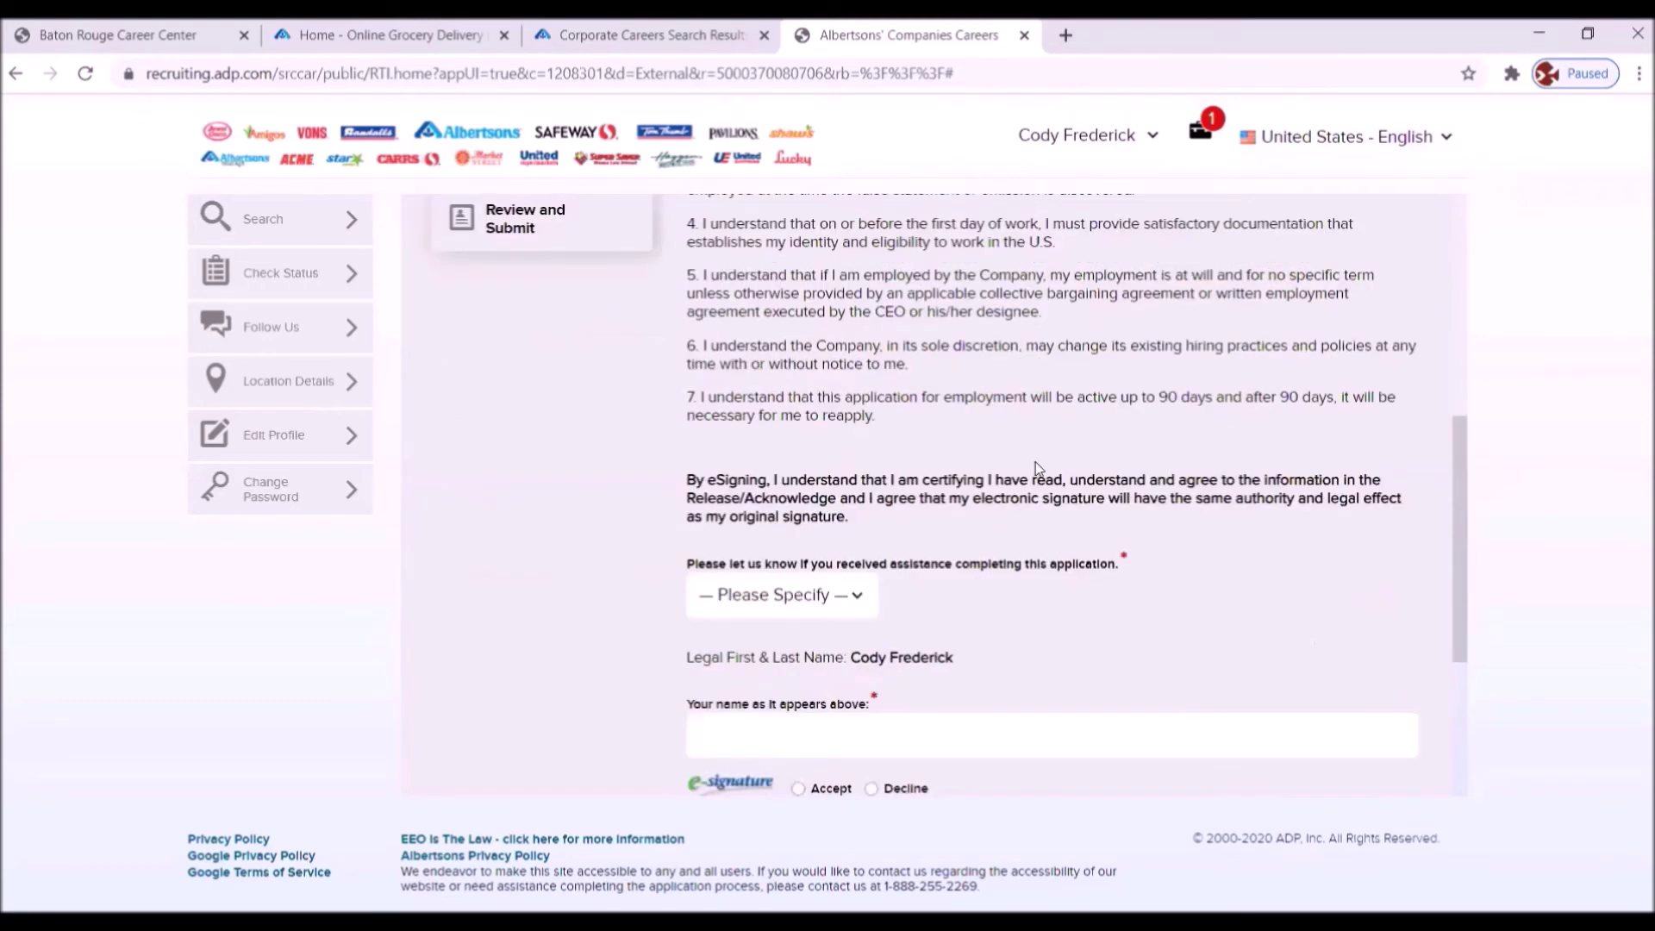
scroll(965, 359, up, 5)
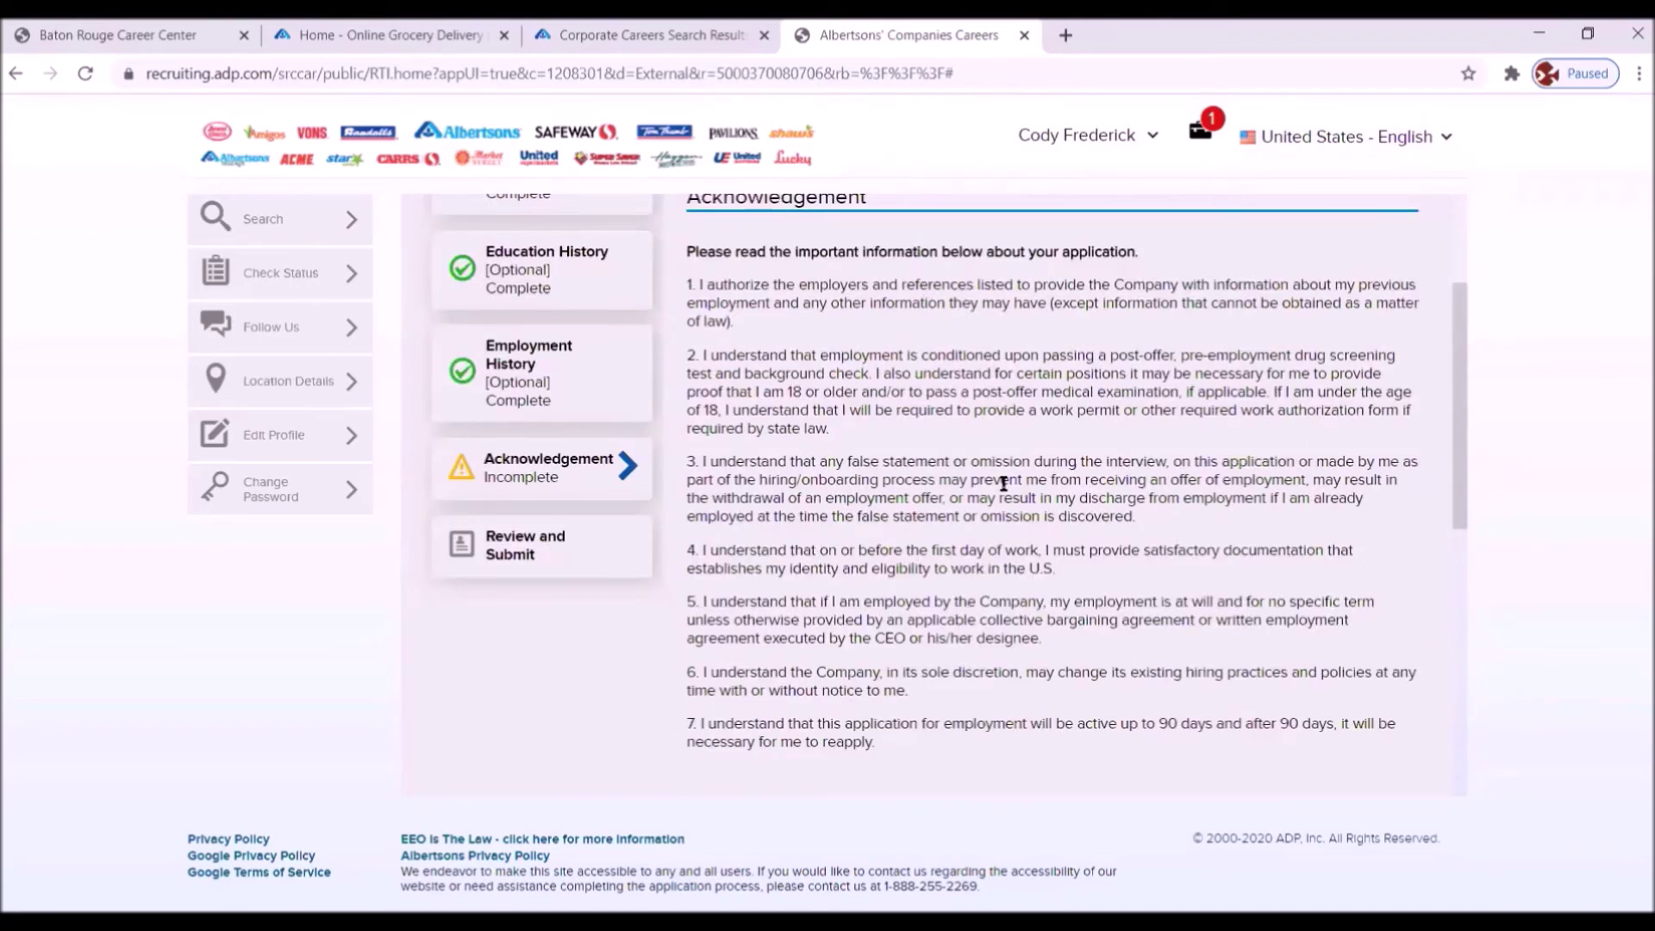
scroll(1003, 483, down, 4)
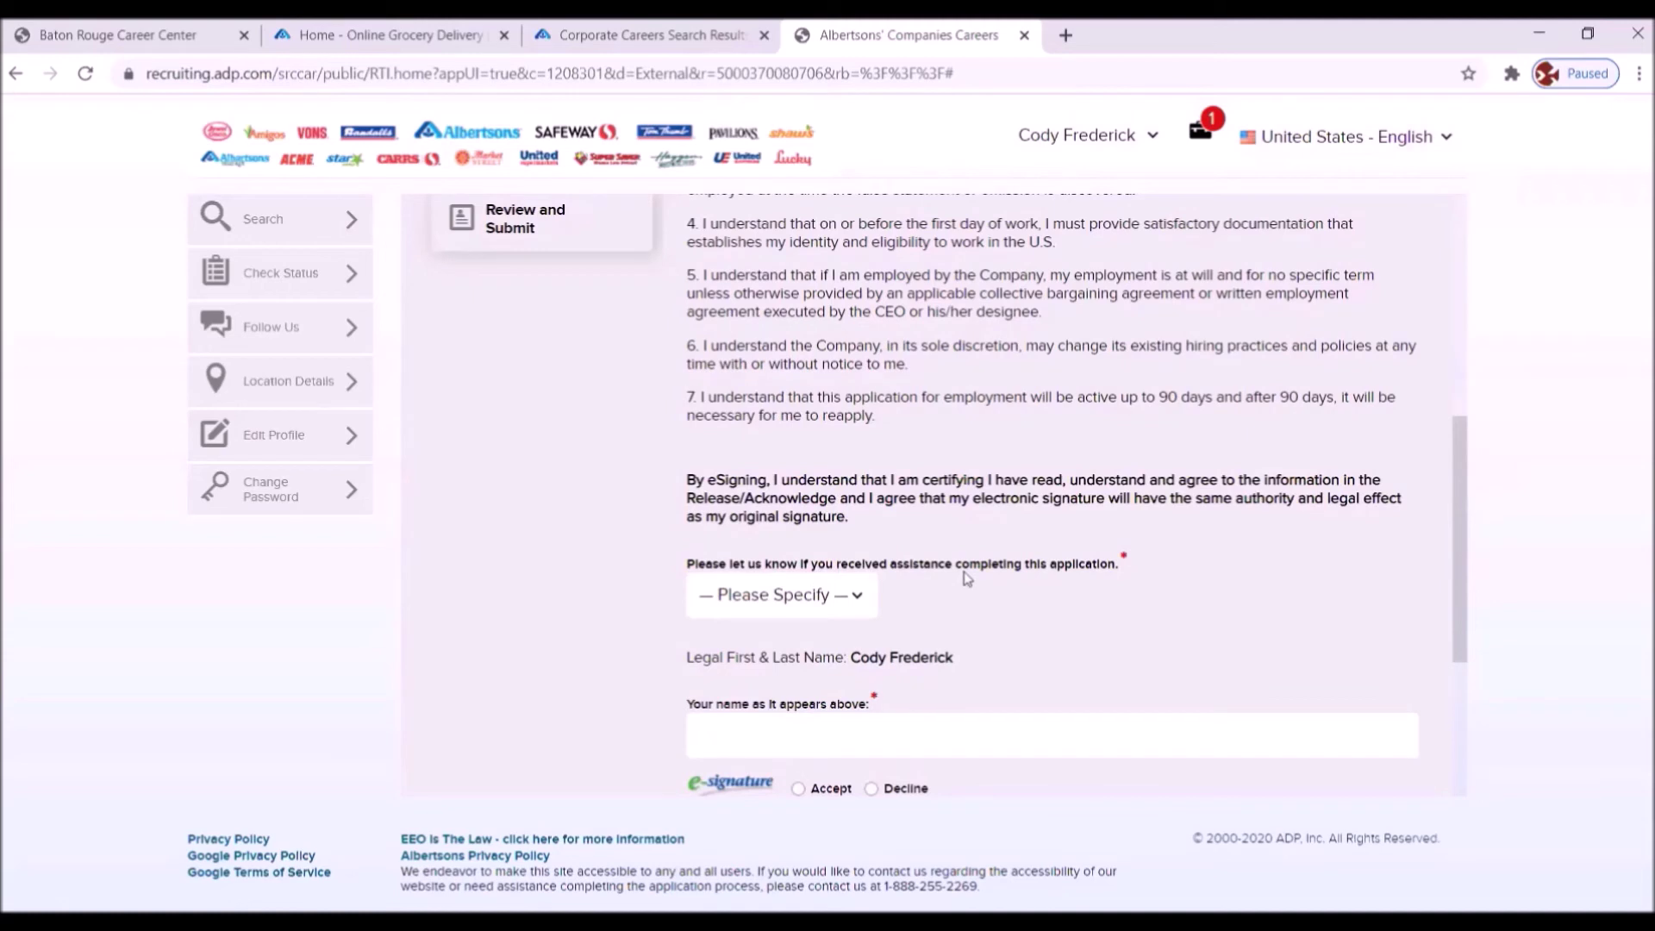
click(856, 600)
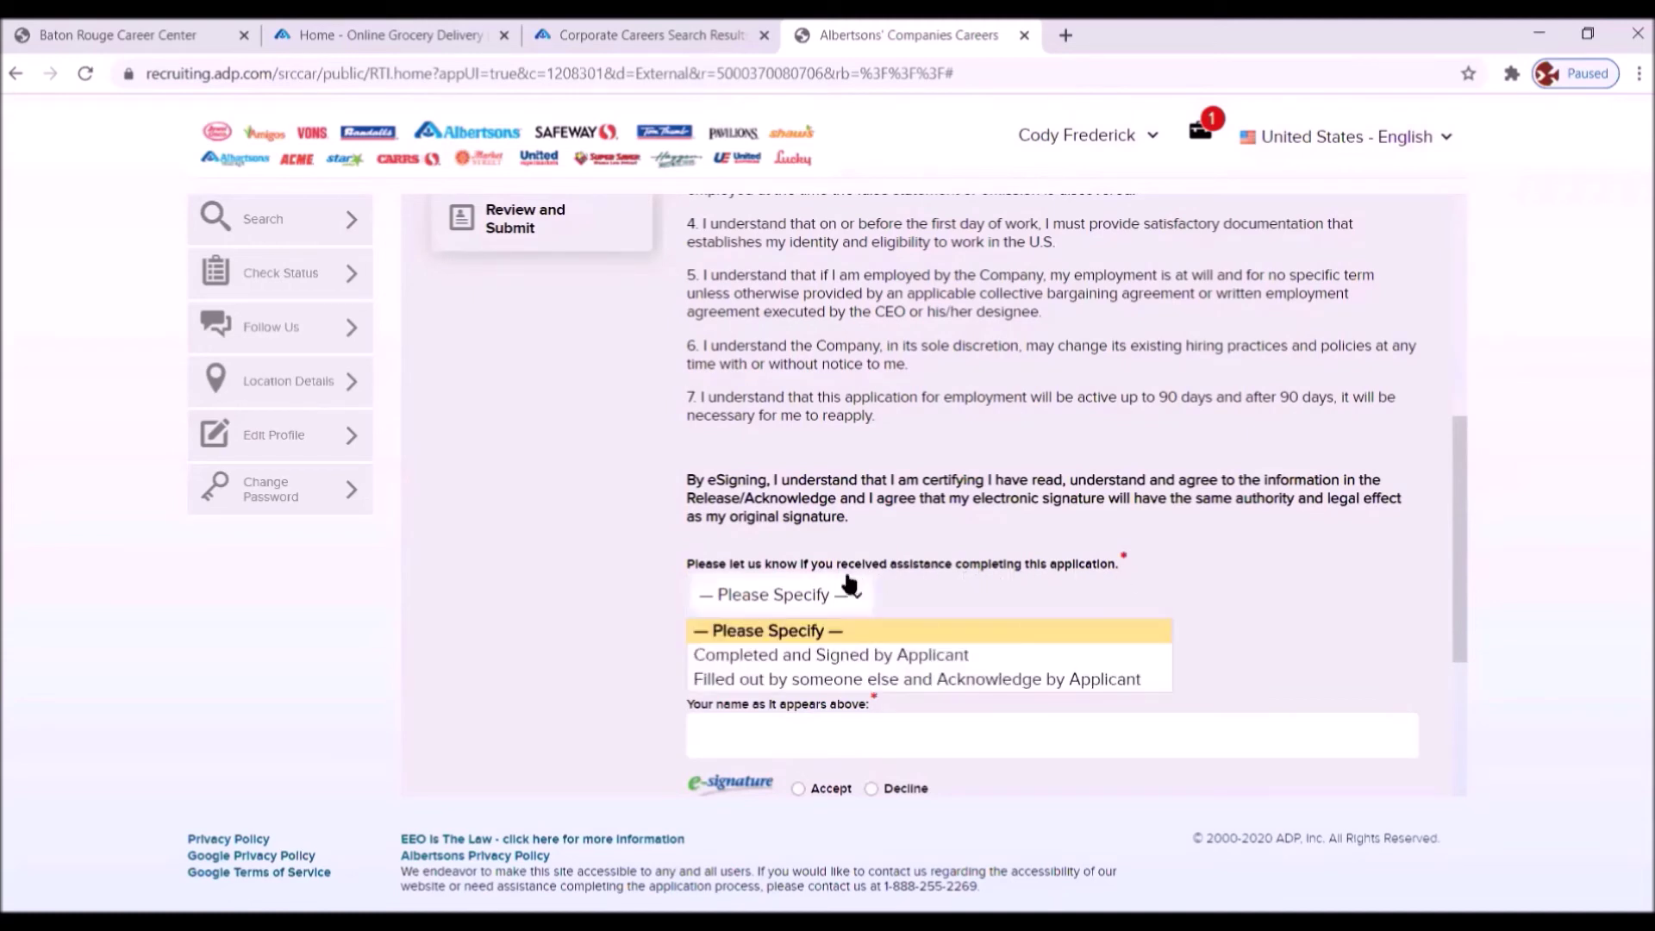
click(801, 656)
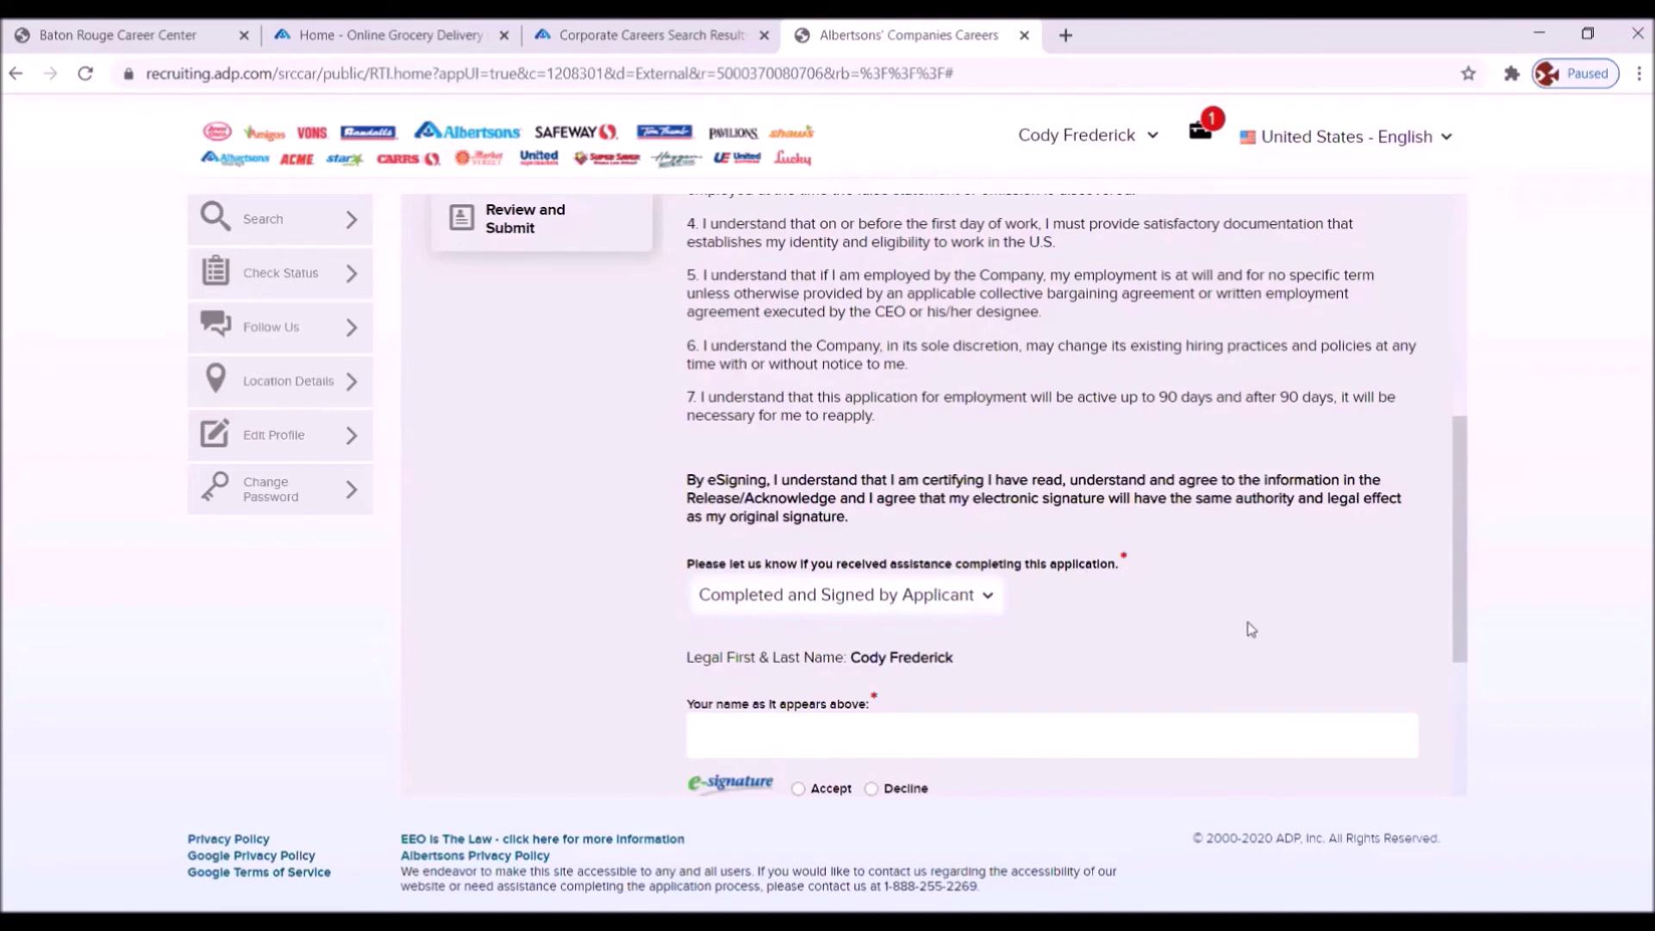
scroll(1241, 621, down, 4)
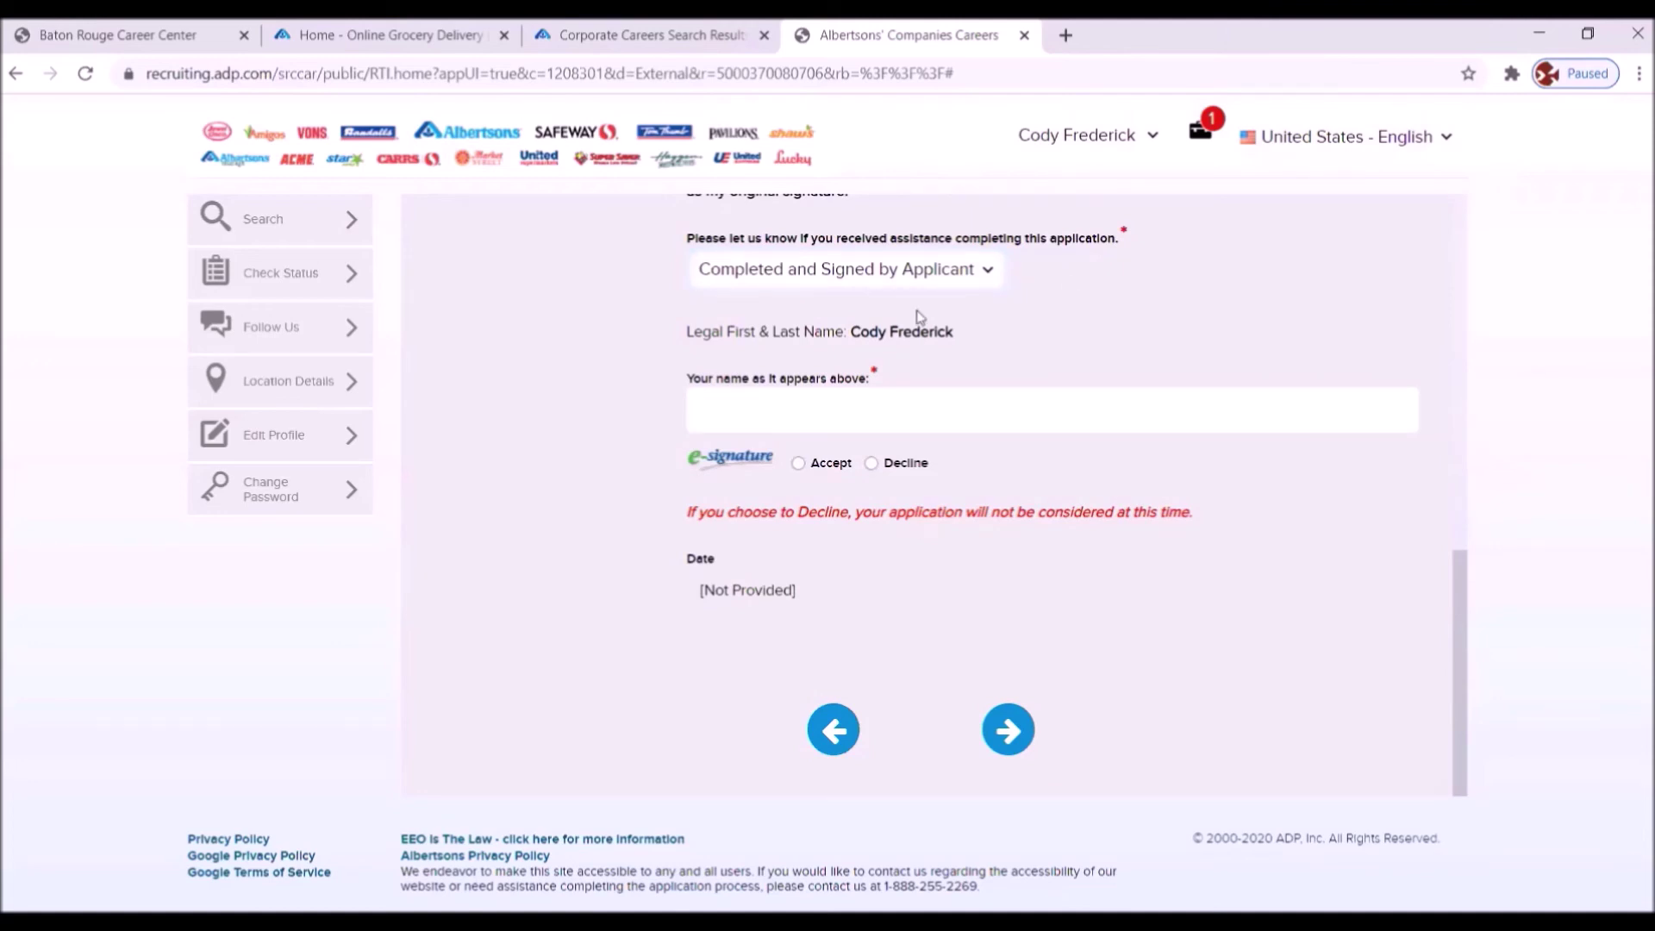
click(1073, 403)
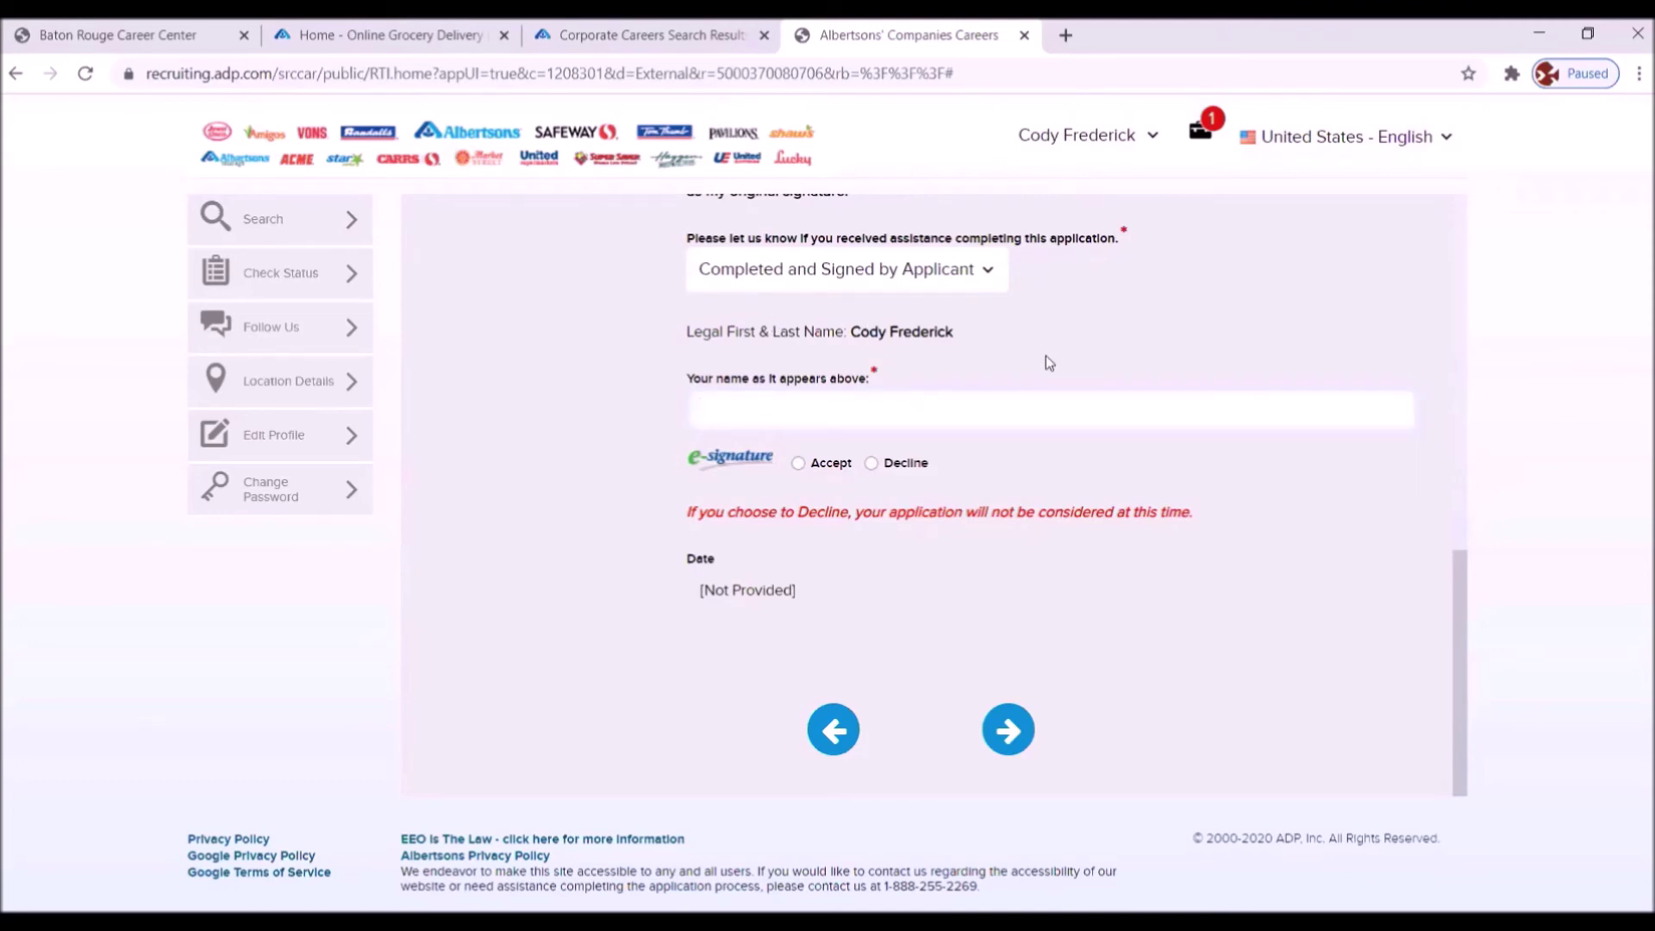
- Sign with the applicant's full name and accept the electronic signature
click(799, 464)
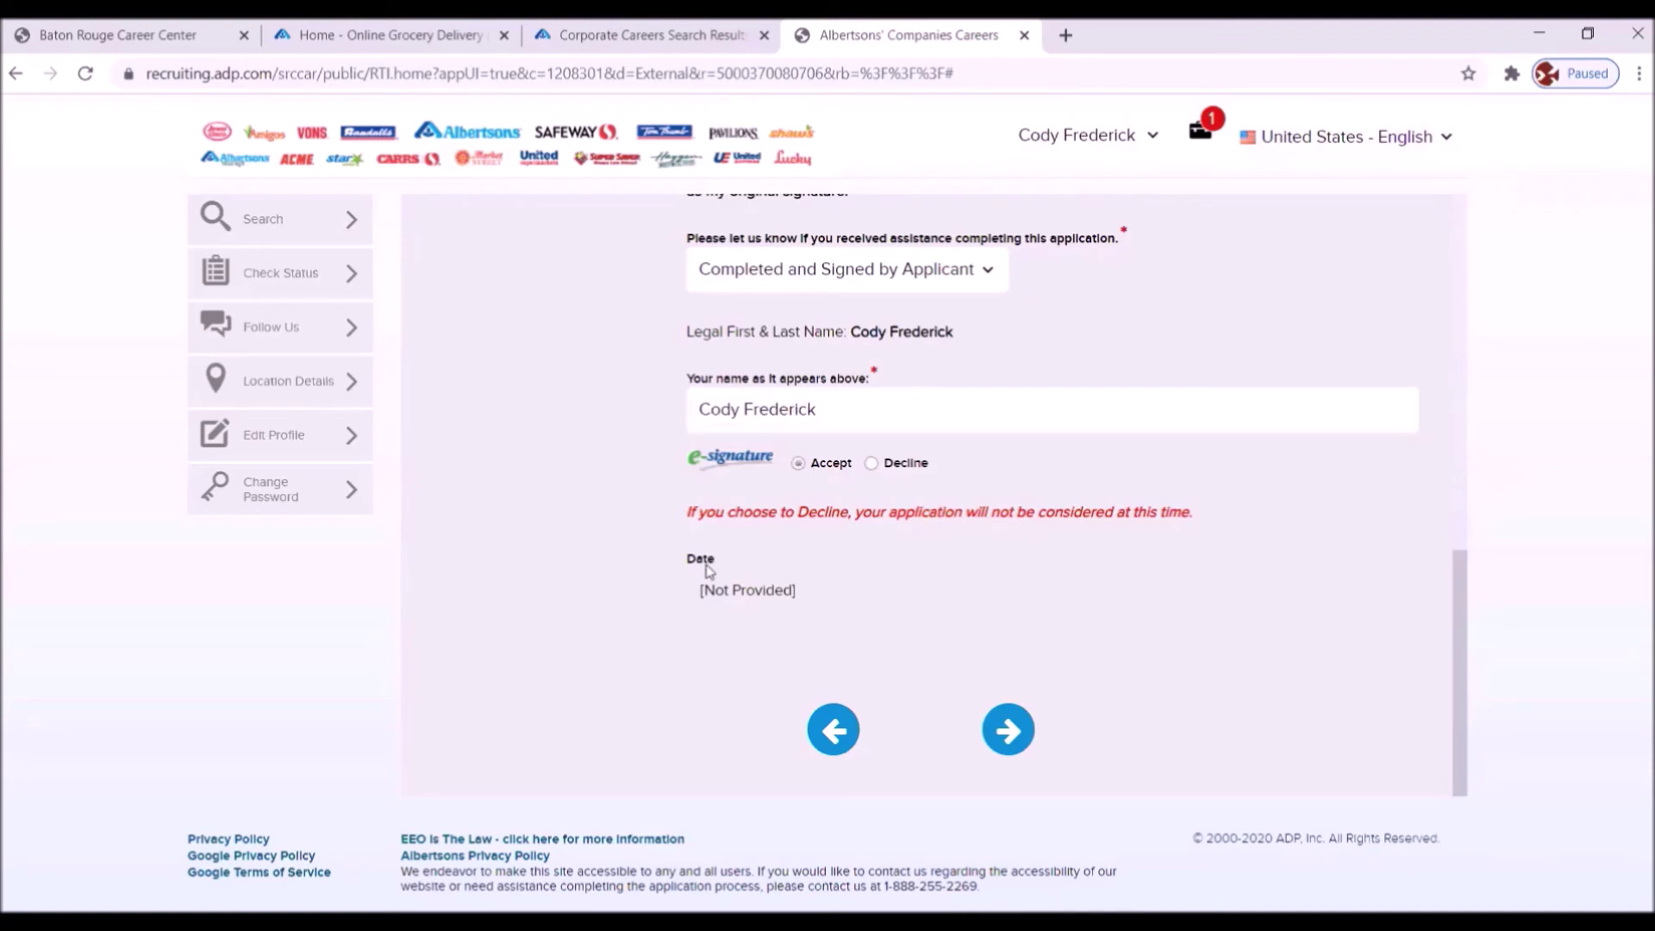
- Go to Review and Submit and scroll down through the full application summary
click(995, 727)
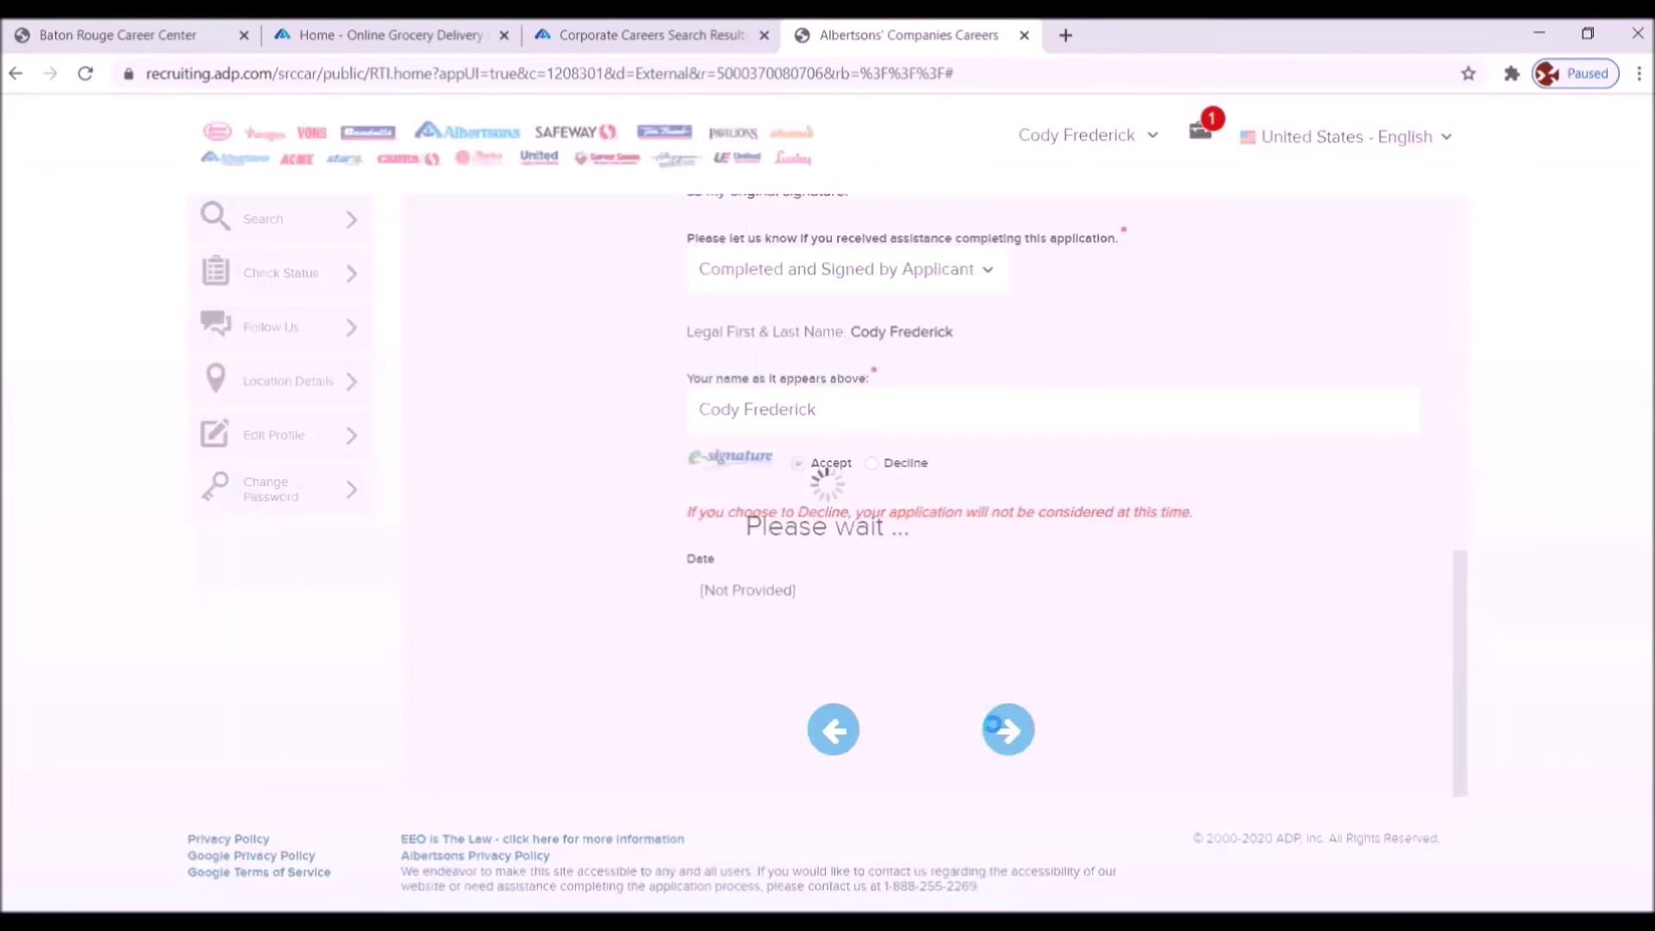
scroll(1111, 453, down, 2)
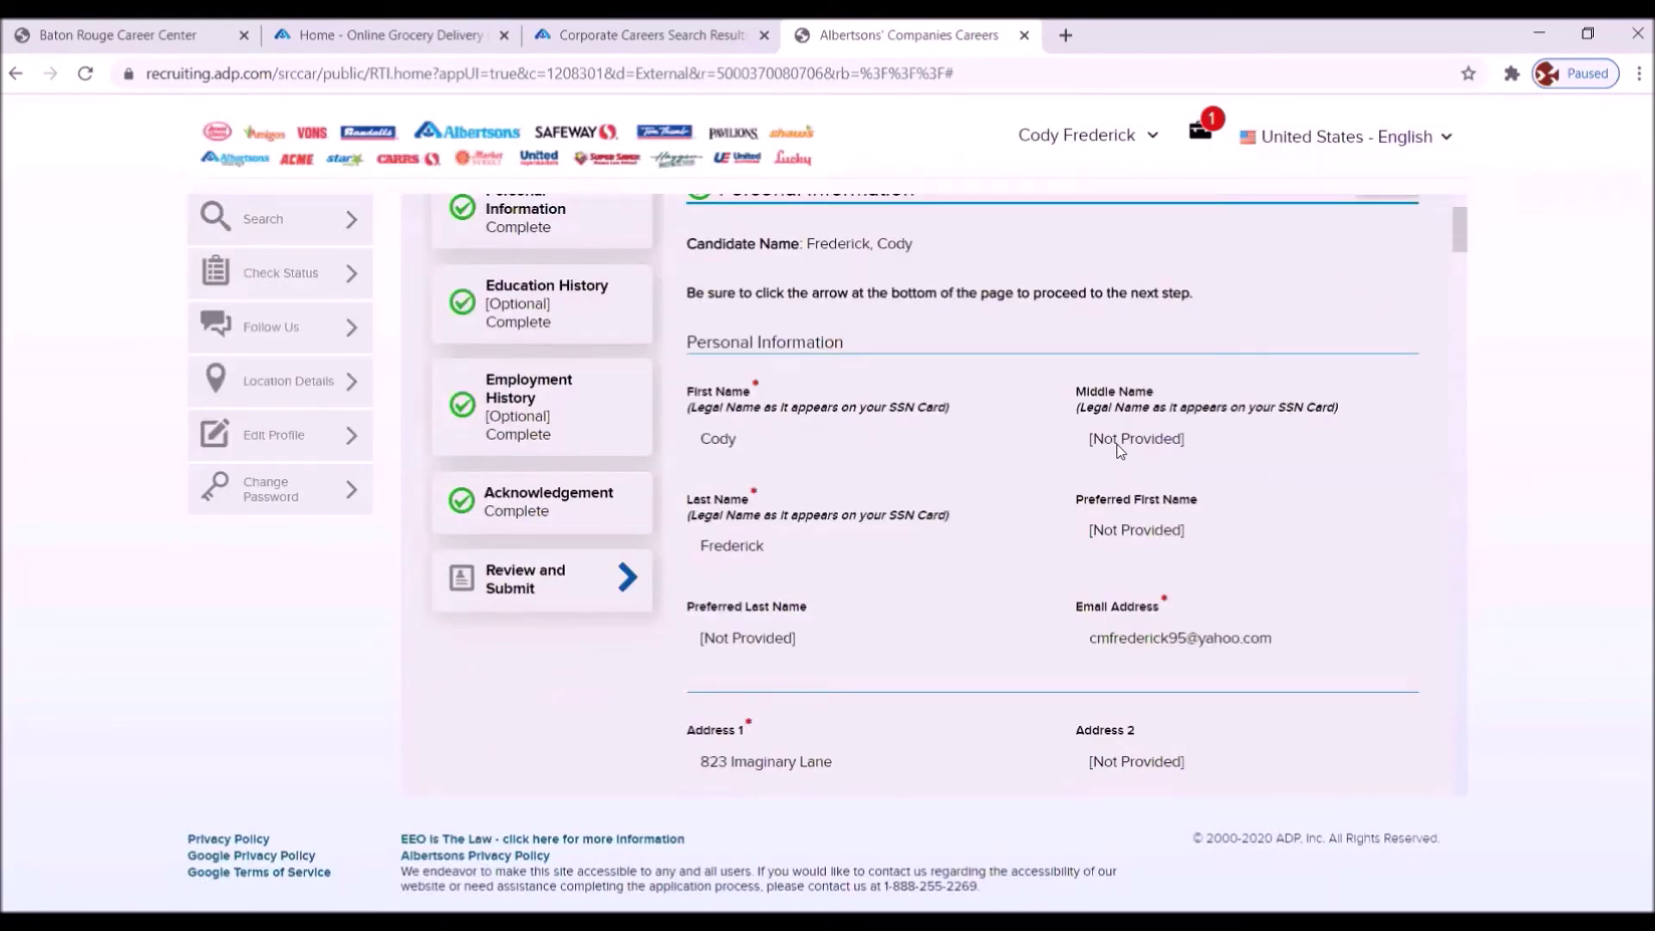
scroll(1119, 450, down, 1)
scroll(1060, 395, up, 3)
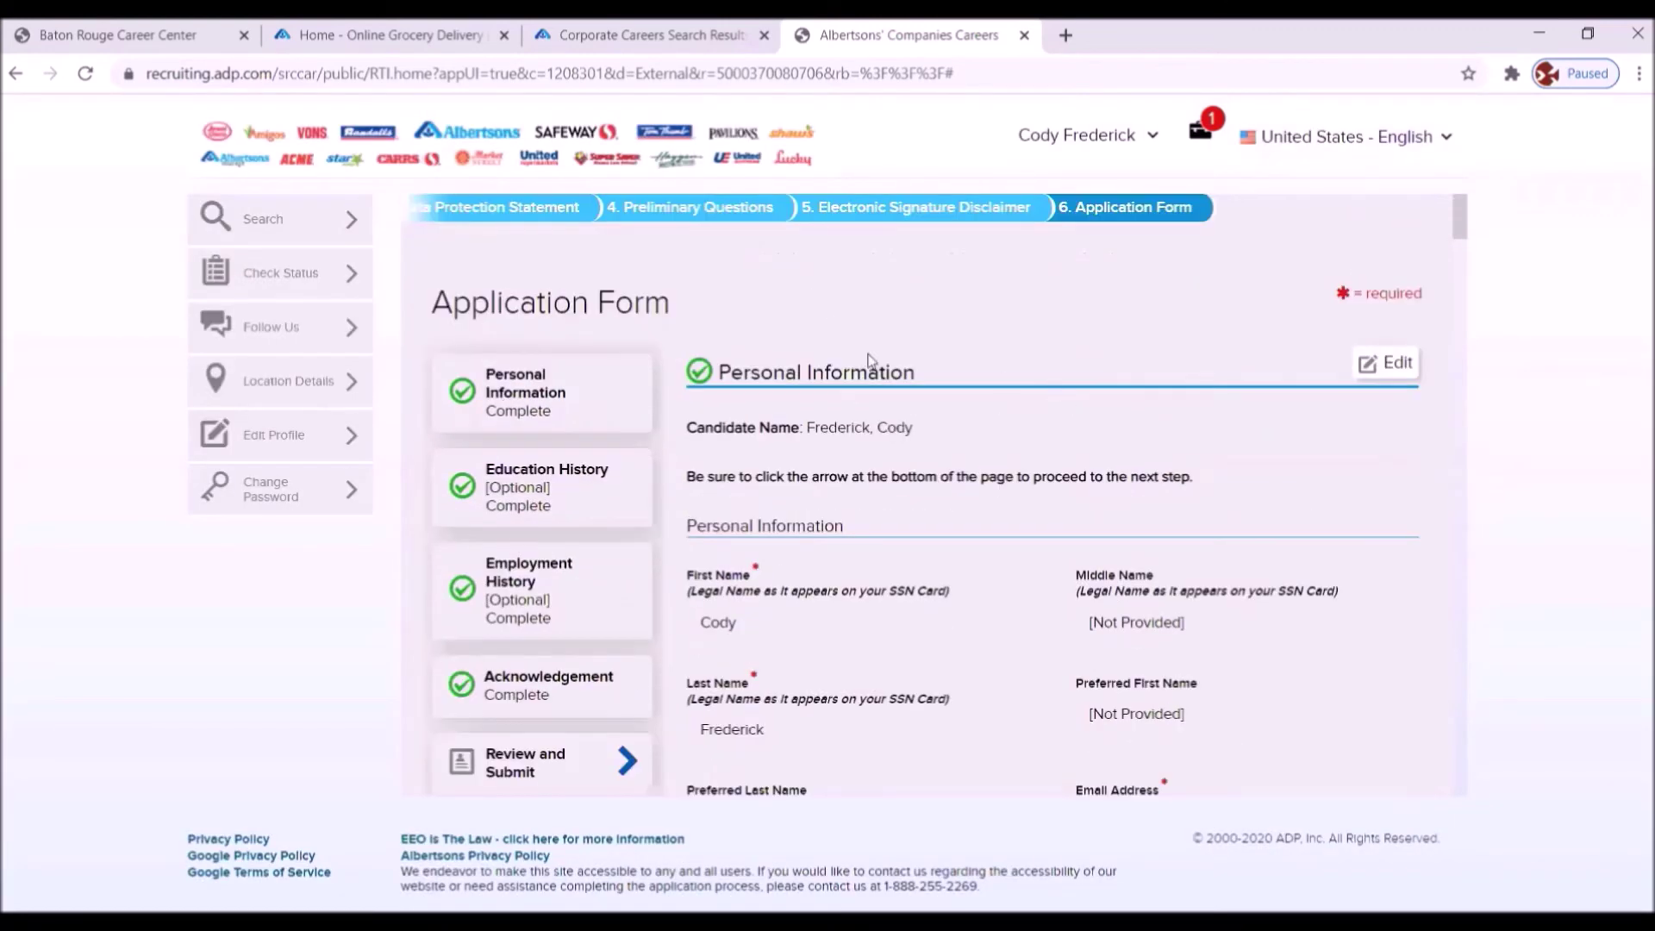
scroll(901, 426, down, 3)
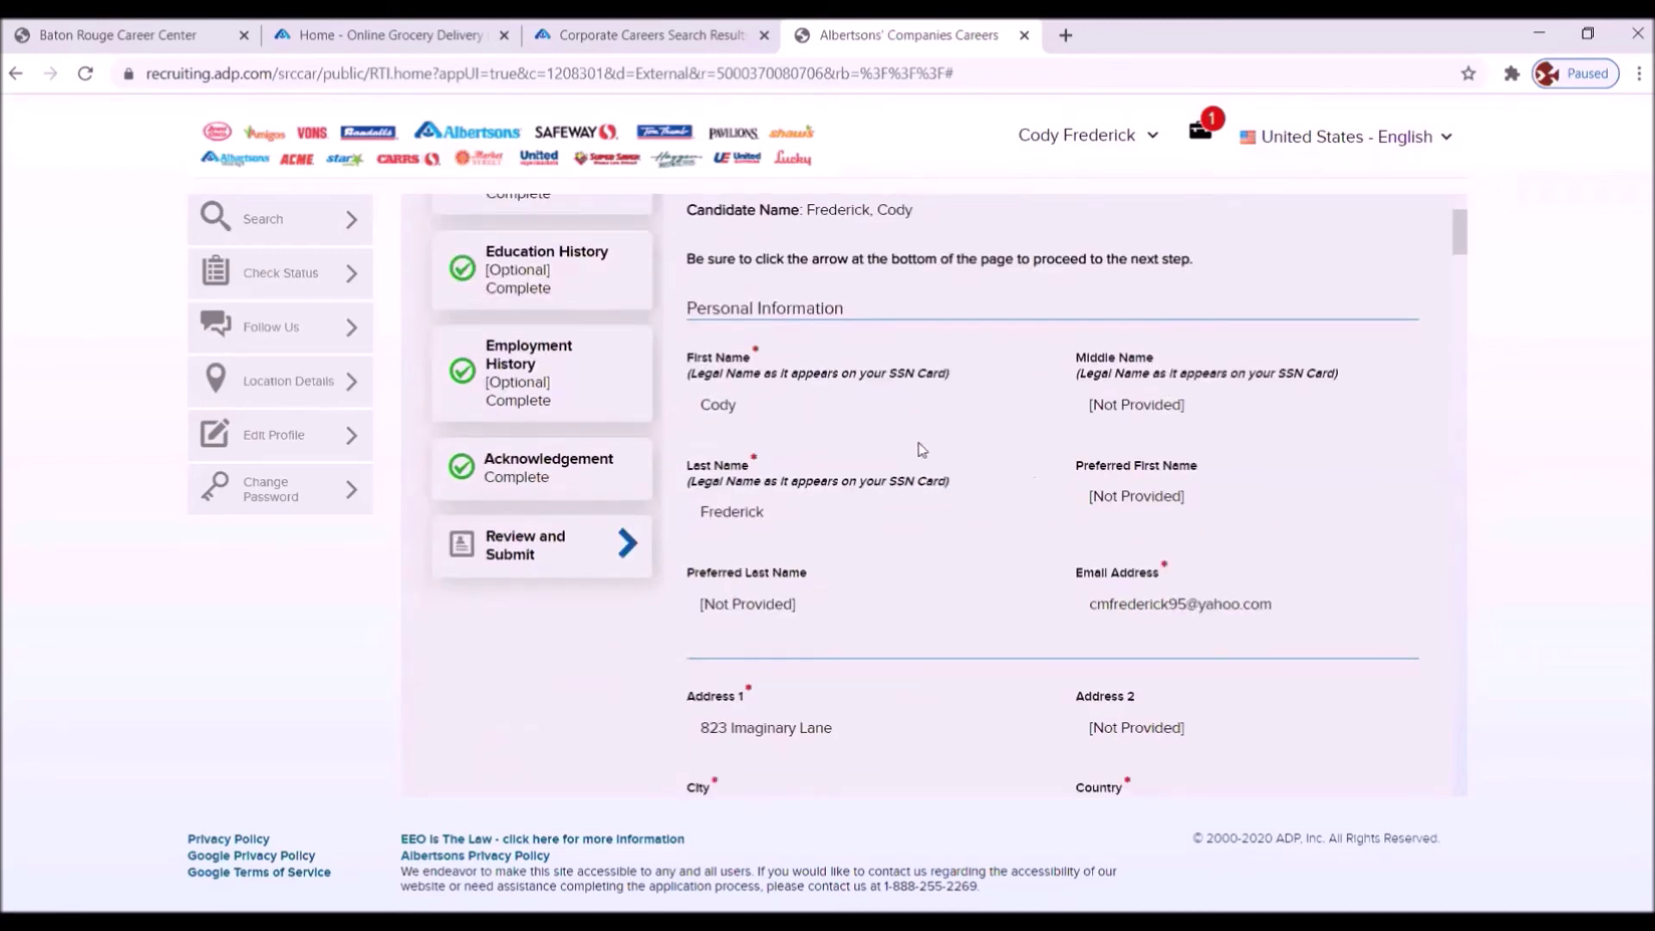
scroll(937, 465, down, 3)
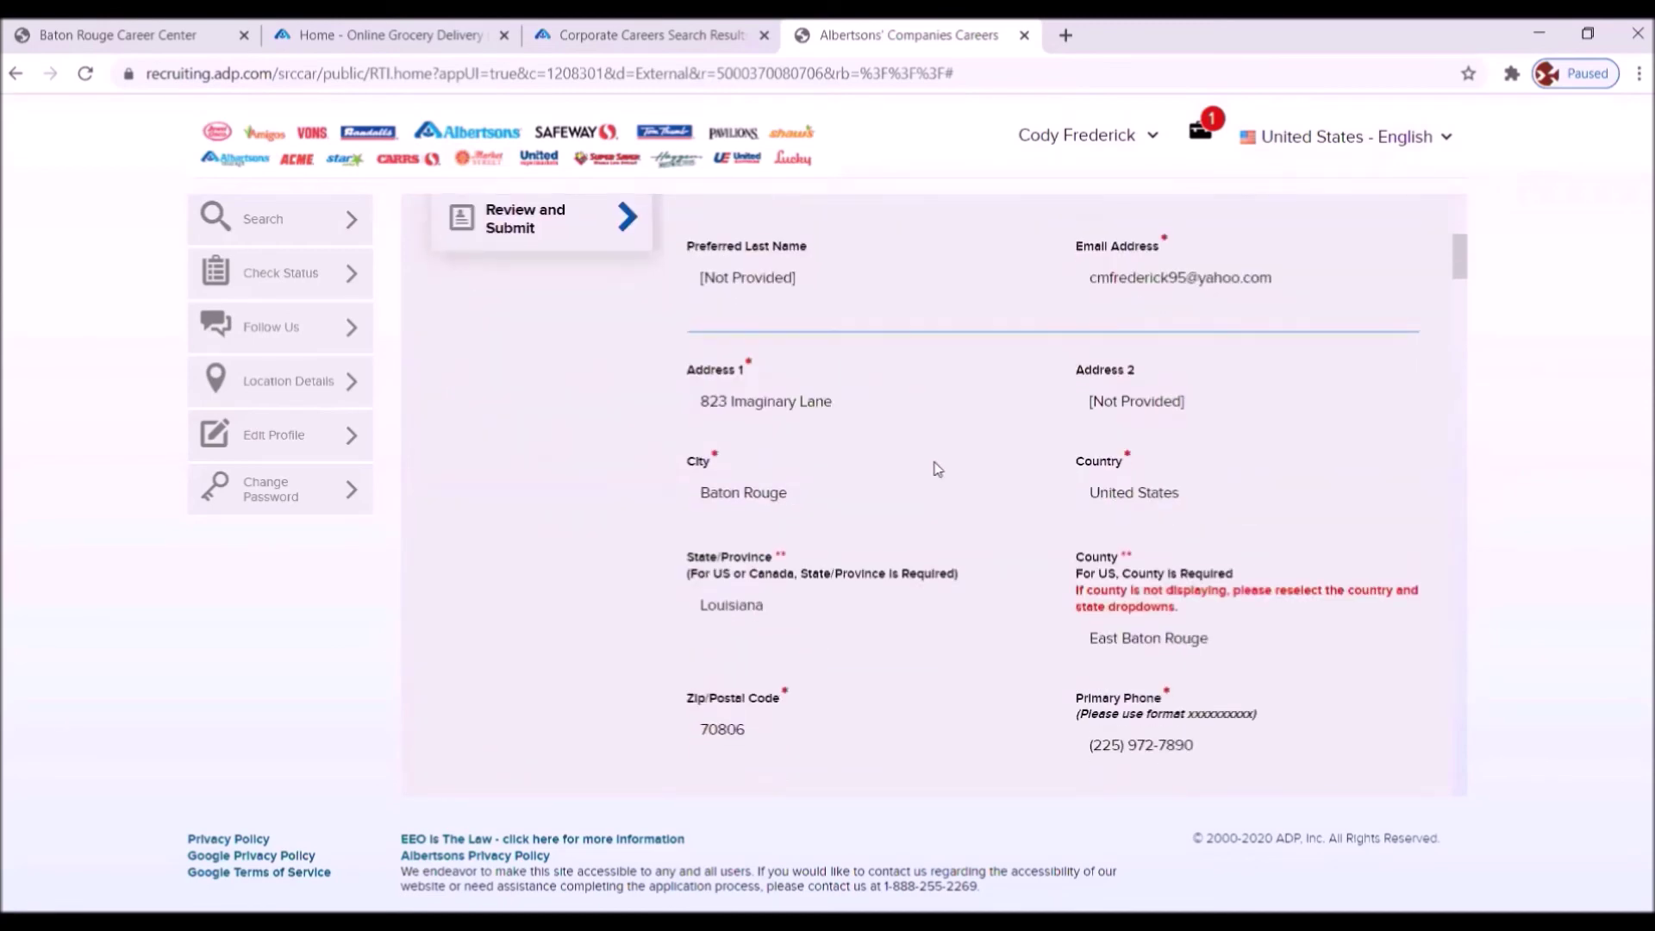
scroll(938, 469, down, 3)
scroll(936, 468, down, 10)
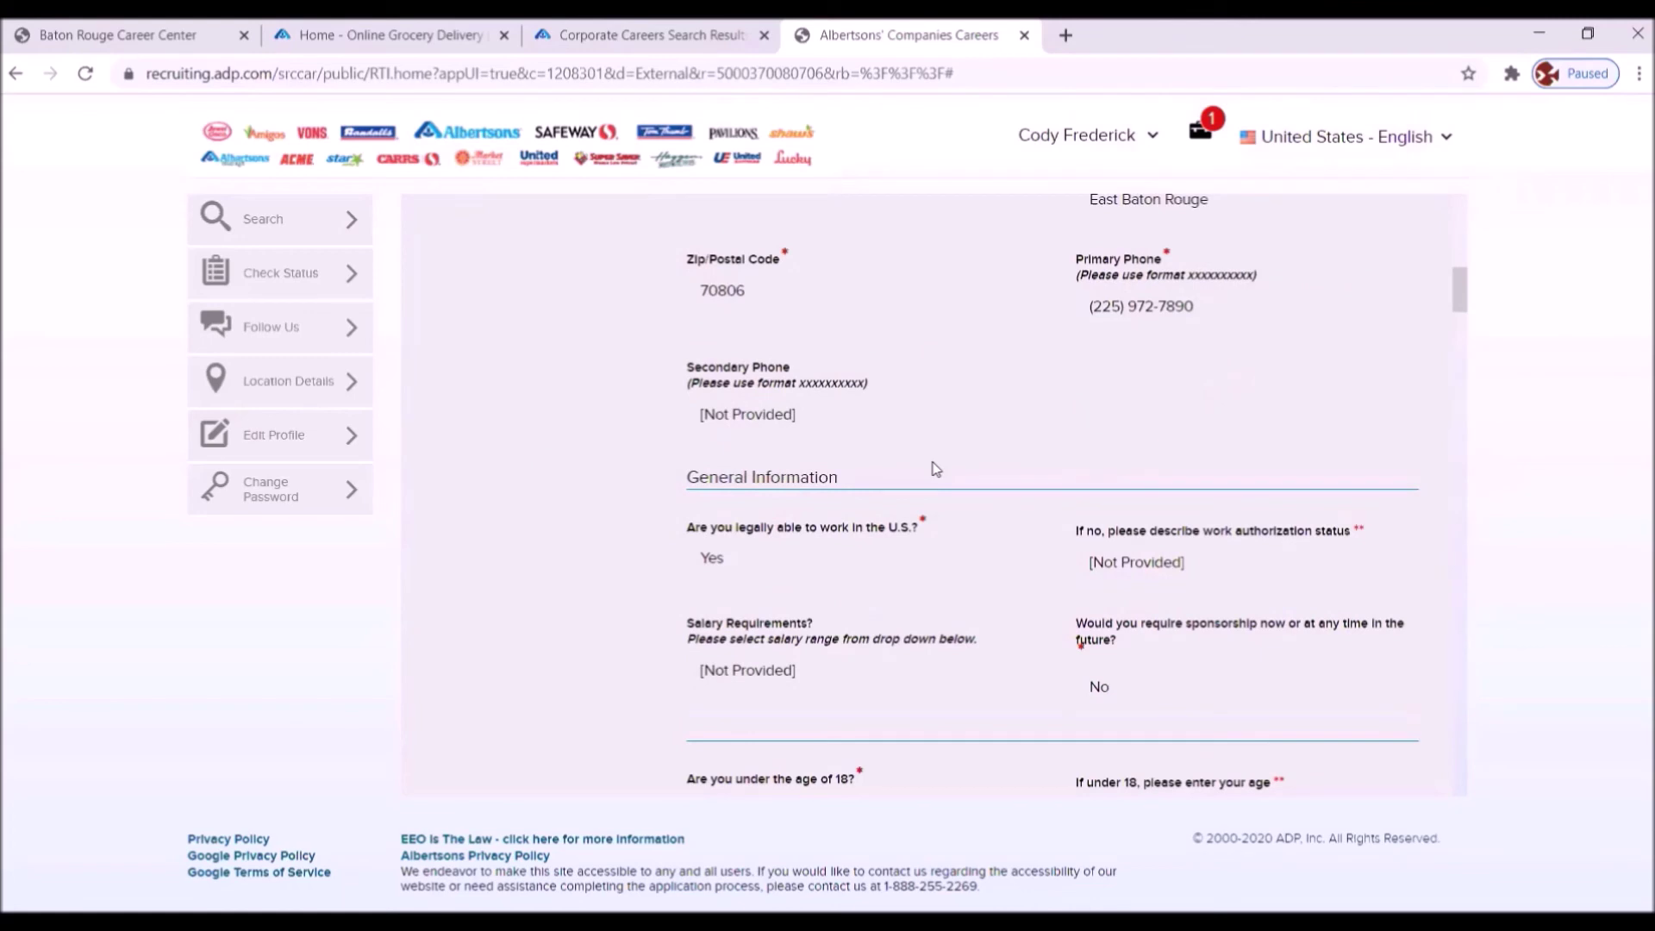
scroll(931, 470, down, 6)
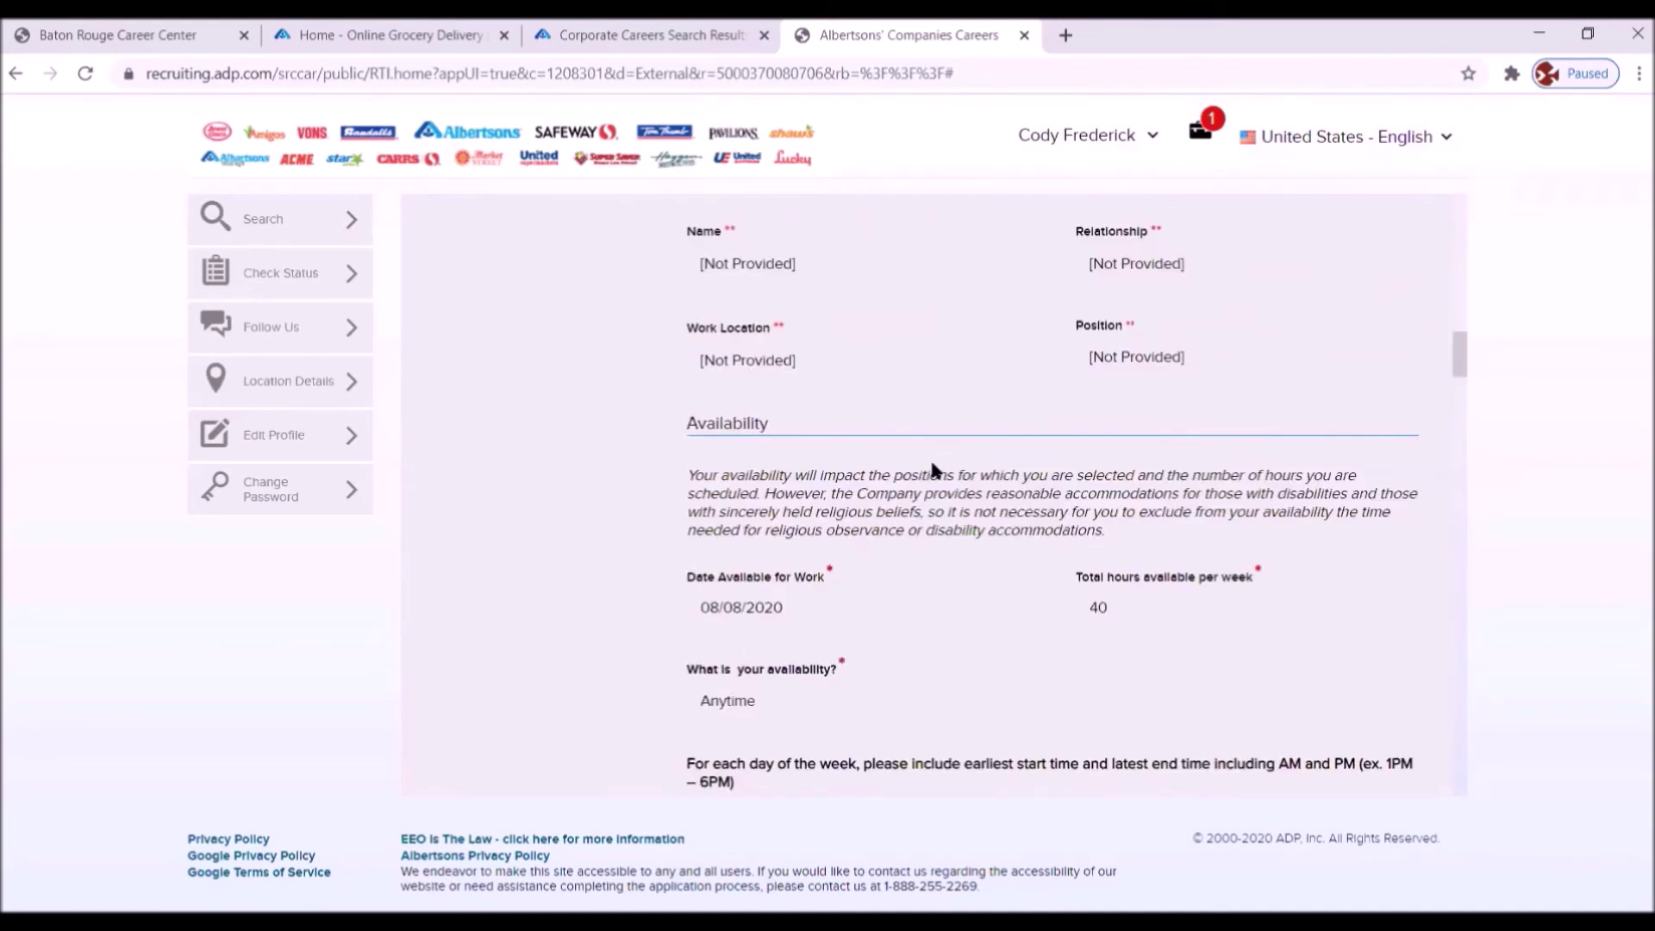
scroll(933, 470, down, 3)
scroll(934, 470, down, 10)
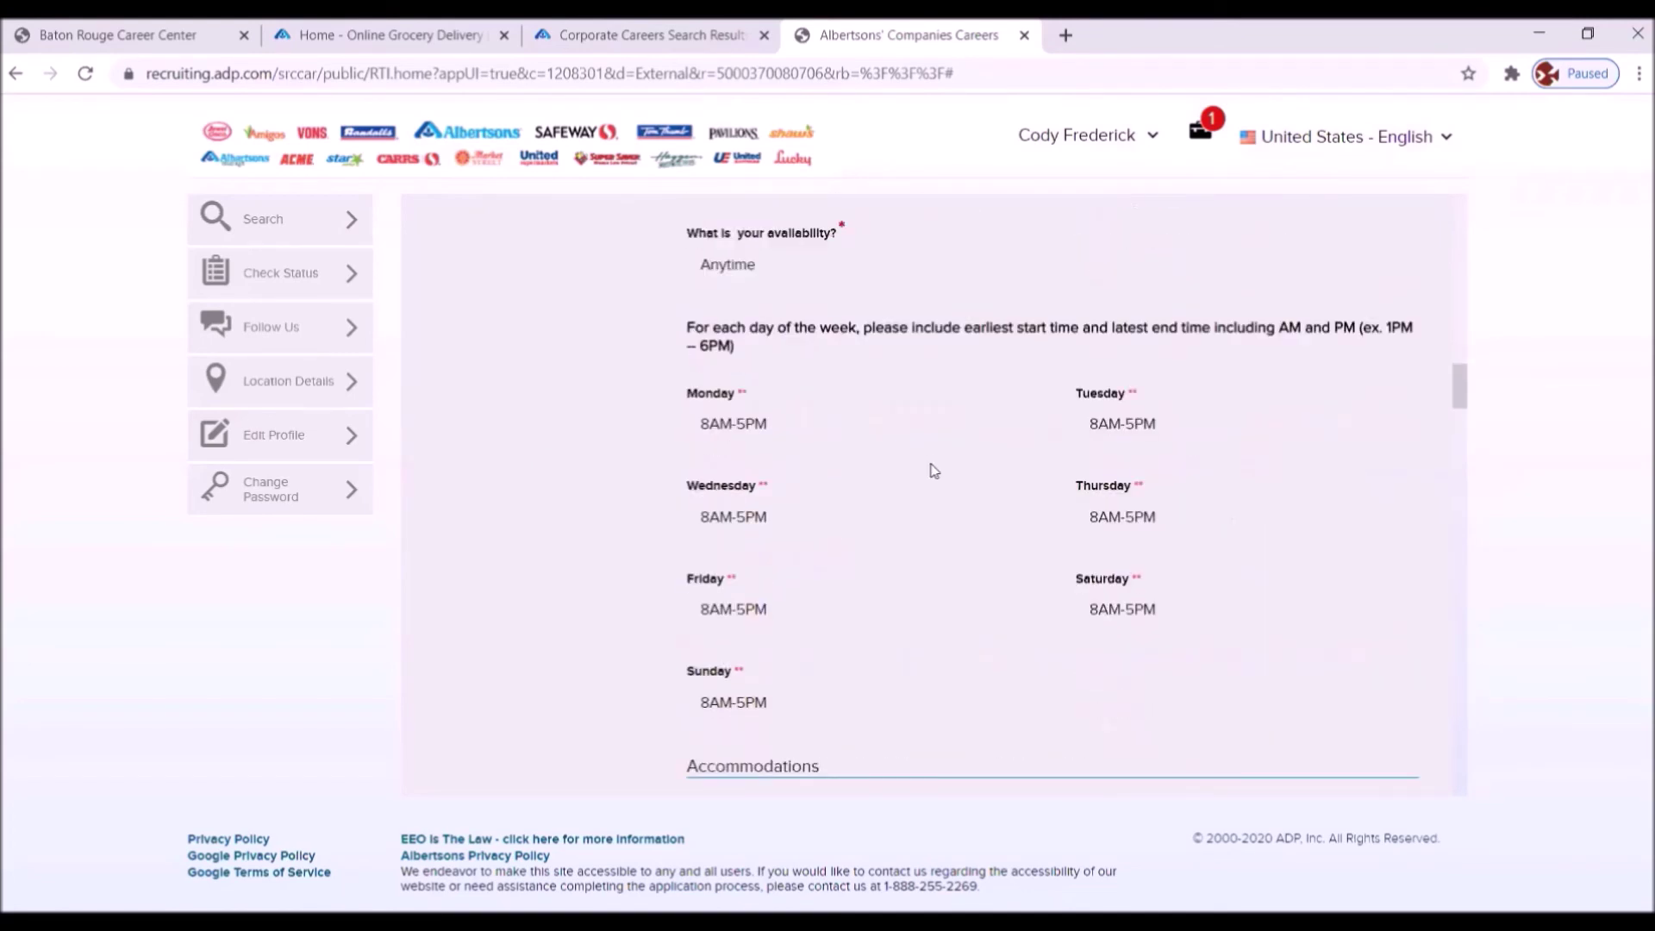
scroll(933, 472, down, 5)
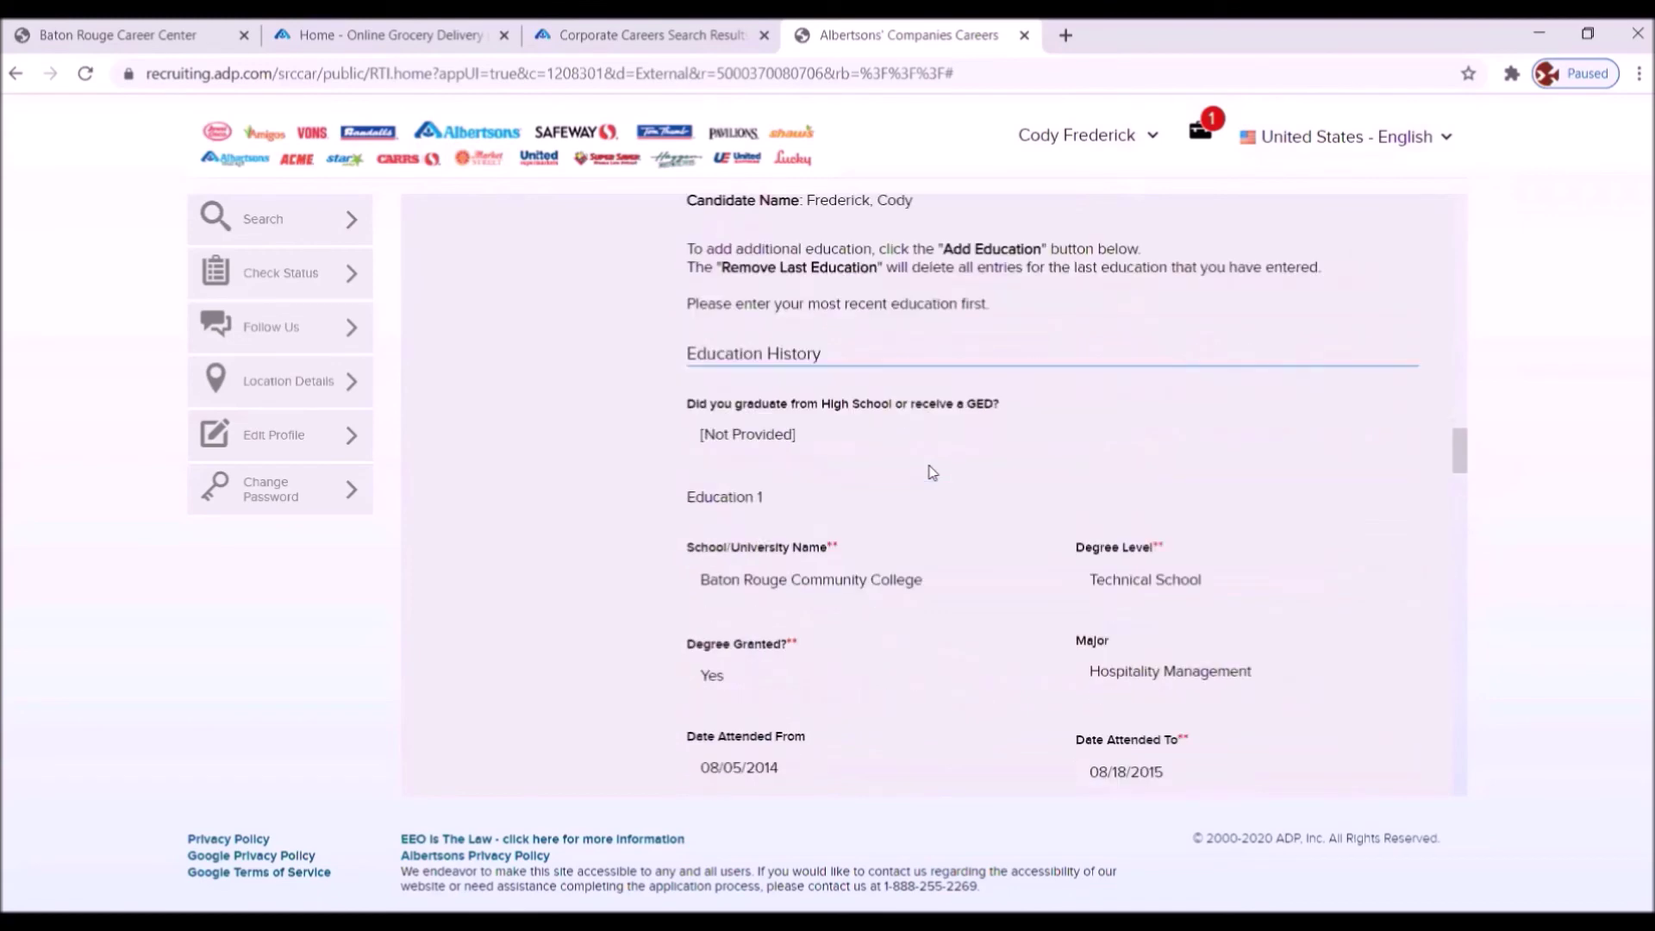
scroll(932, 473, down, 4)
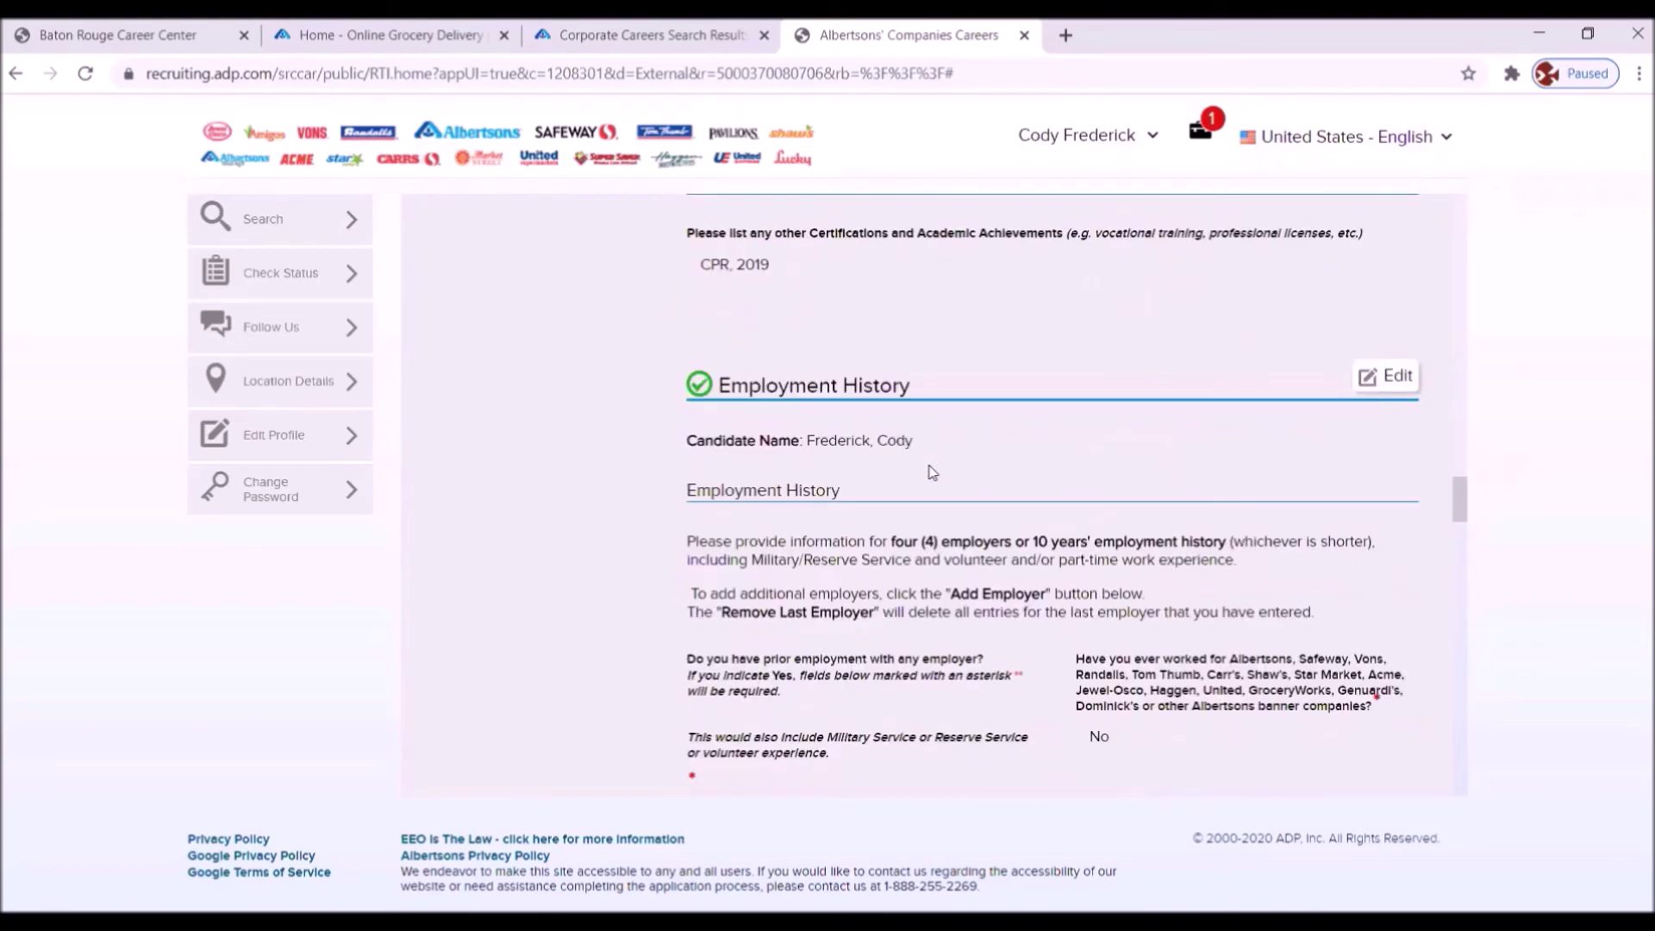
scroll(933, 473, down, 4)
scroll(933, 472, down, 4)
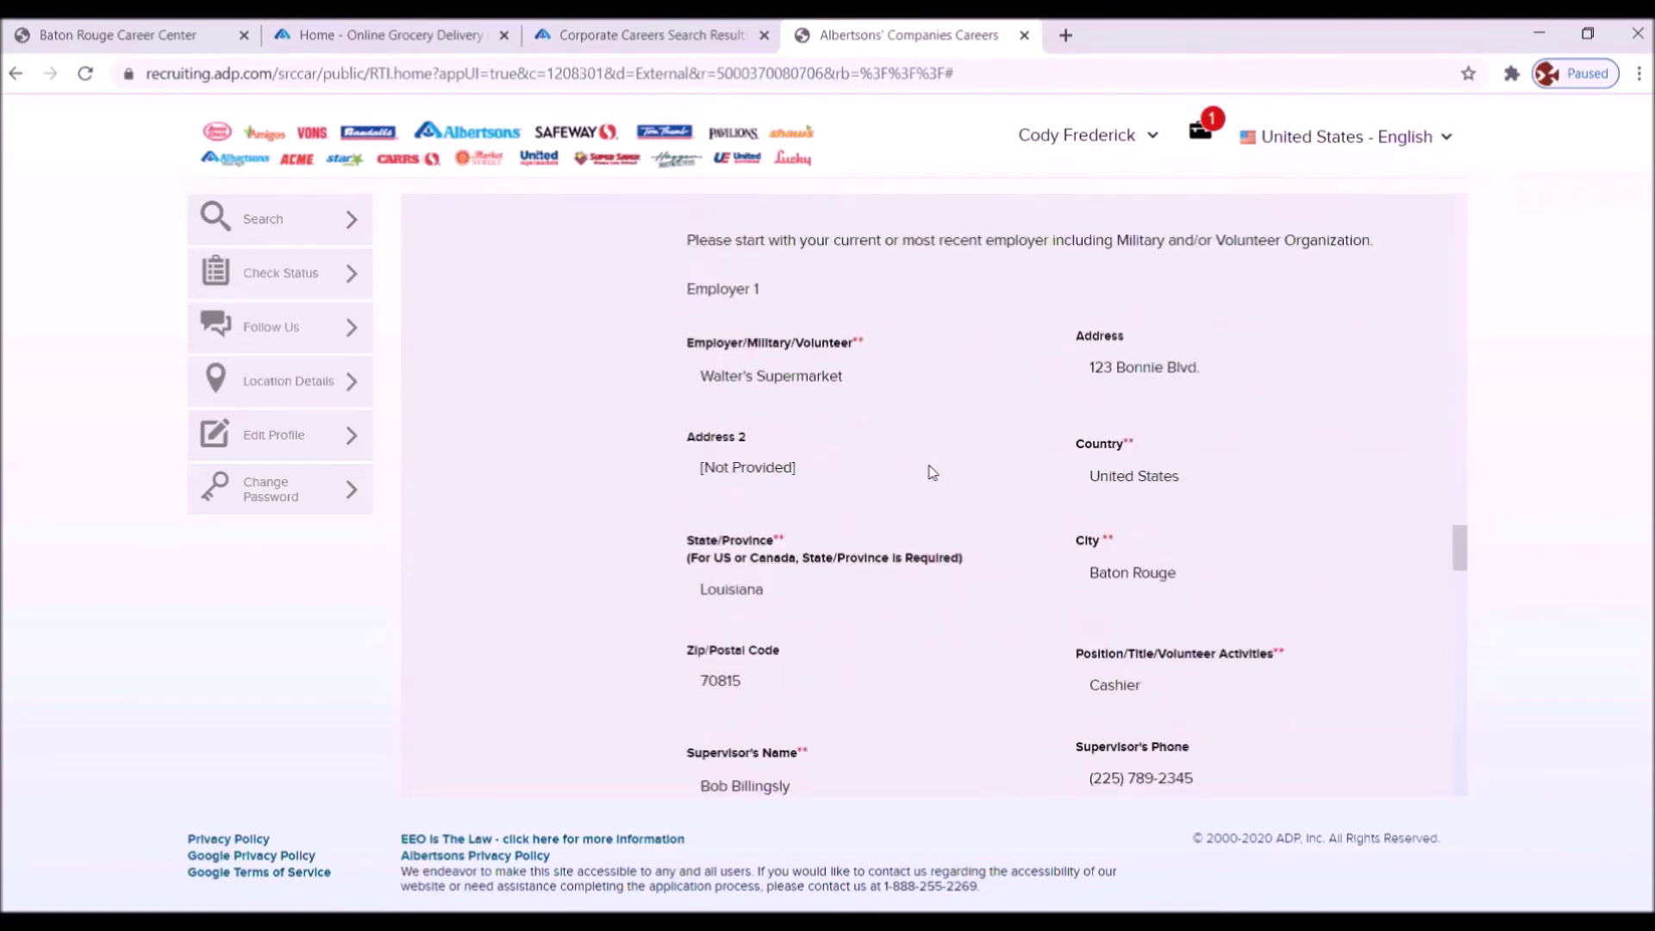
scroll(933, 473, down, 15)
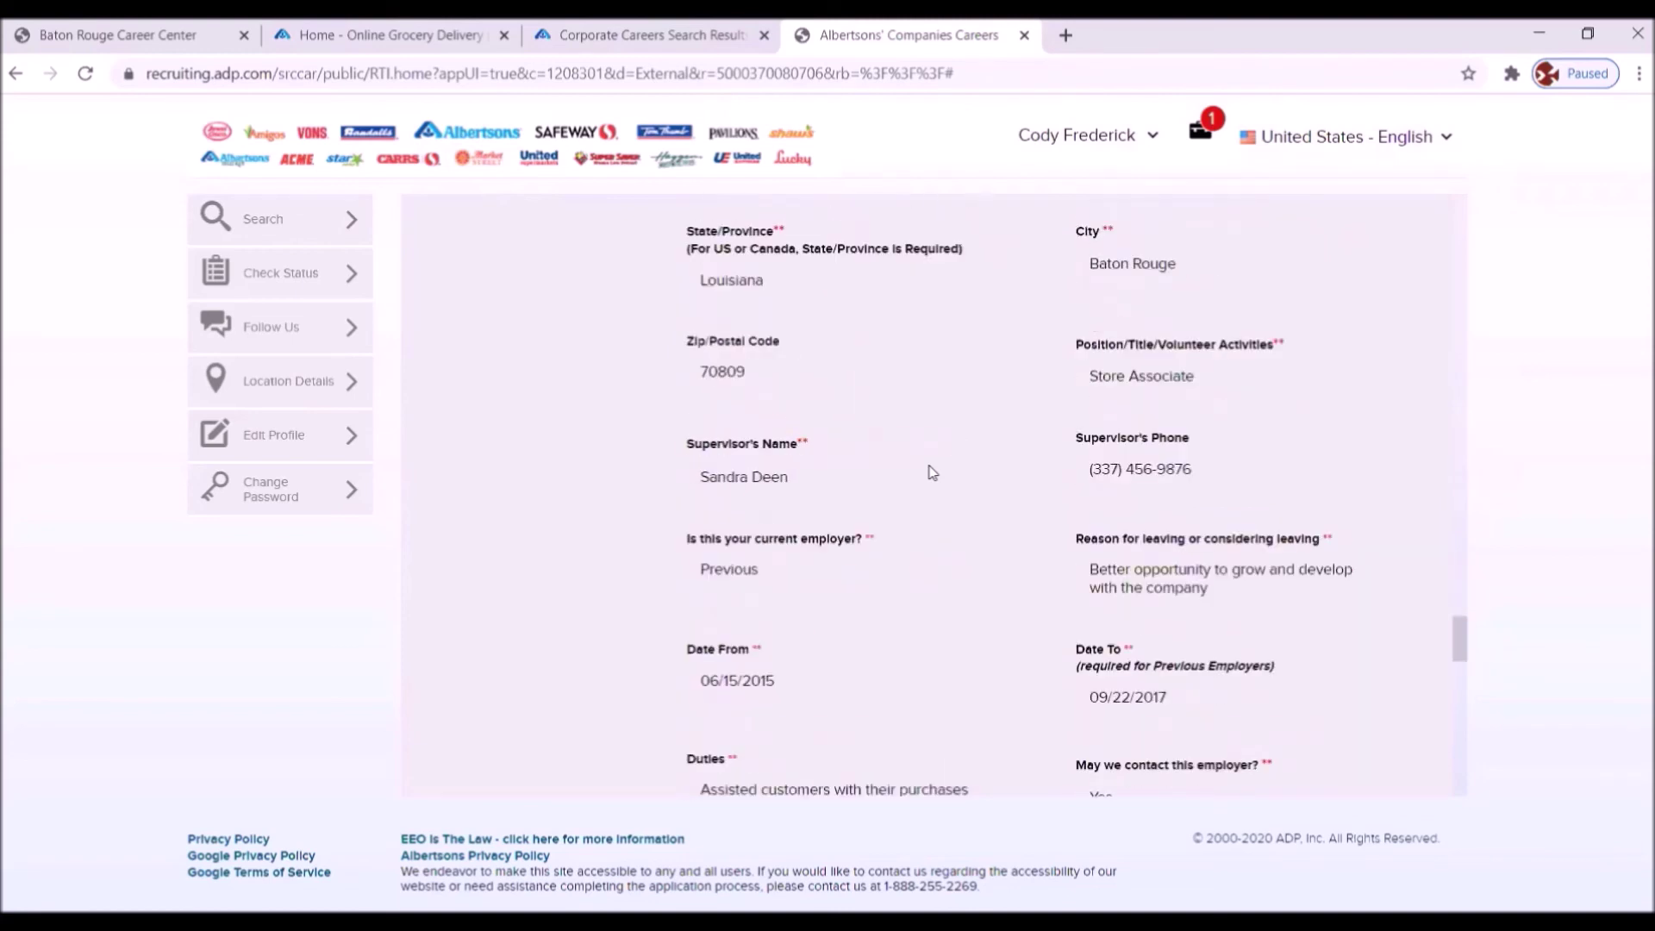
scroll(932, 472, down, 2)
scroll(925, 475, down, 9)
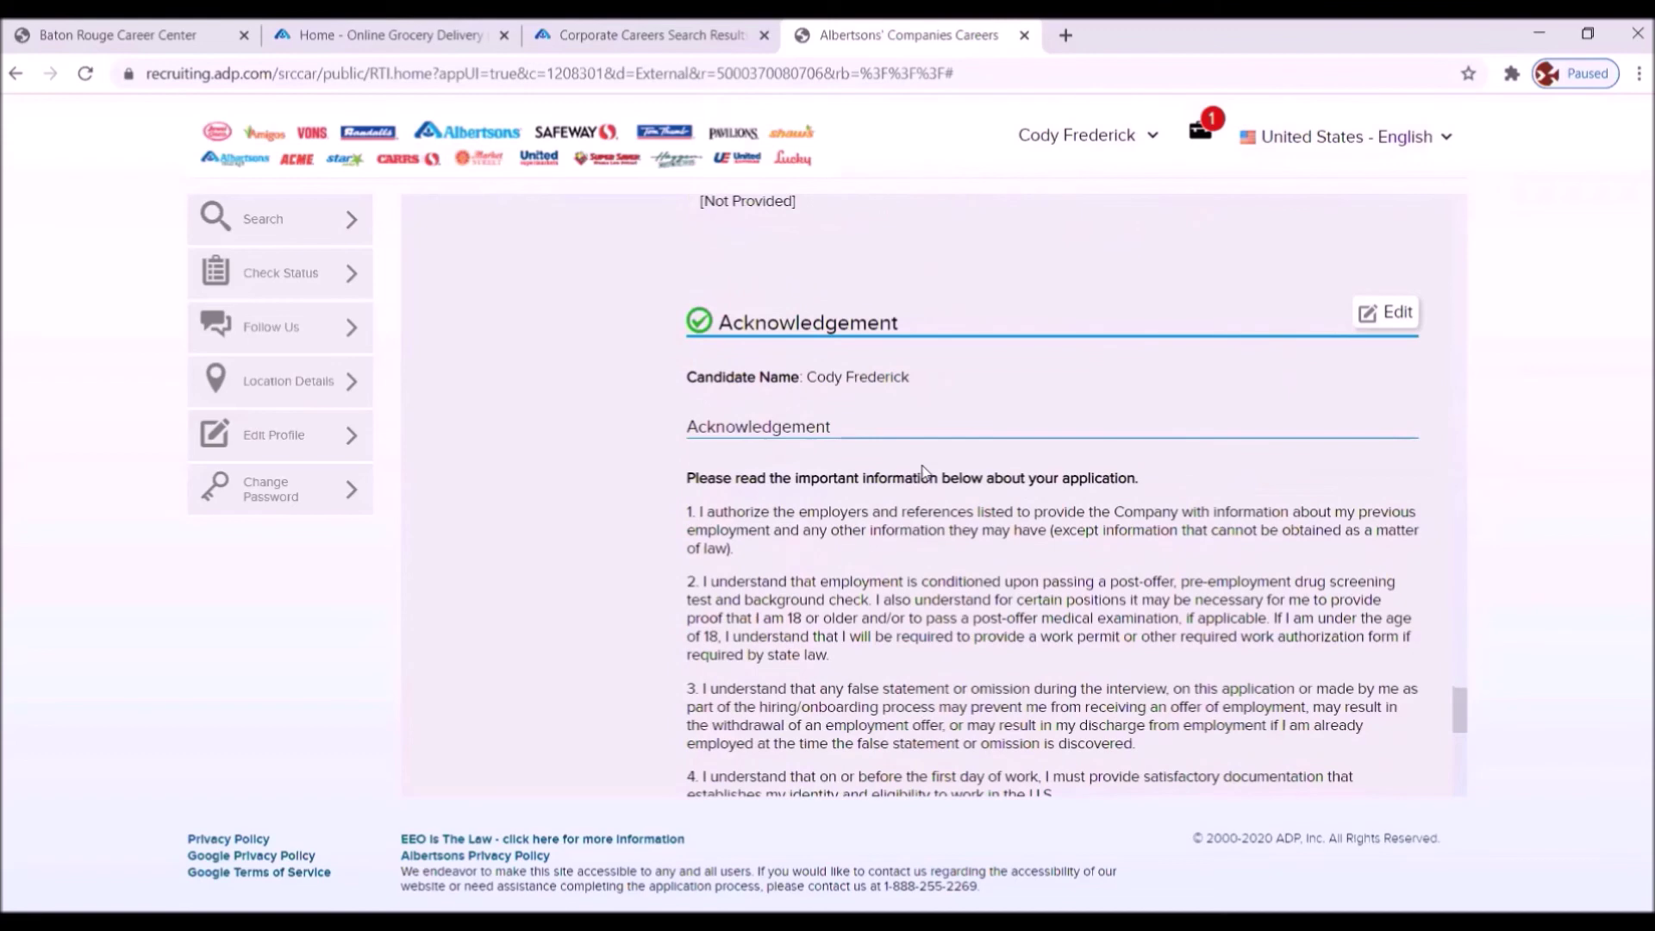
scroll(923, 472, down, 4)
- Scroll back up the summary and reopen Education History for editing
scroll(921, 467, up, 4)
scroll(886, 488, up, 12)
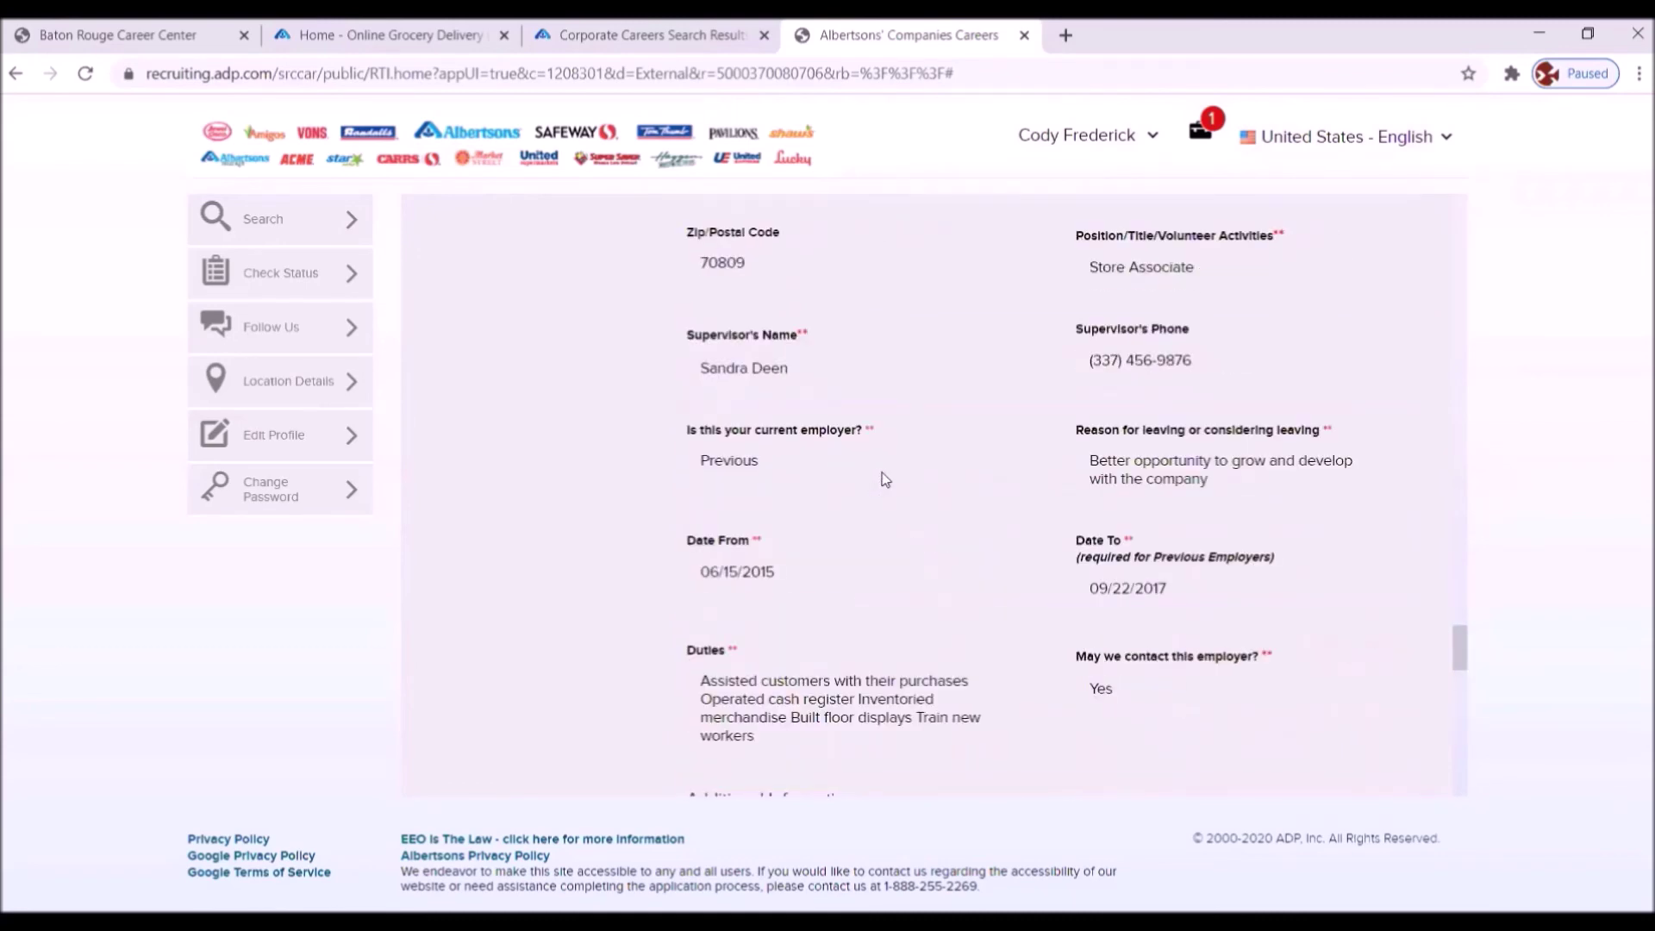
scroll(877, 479, up, 15)
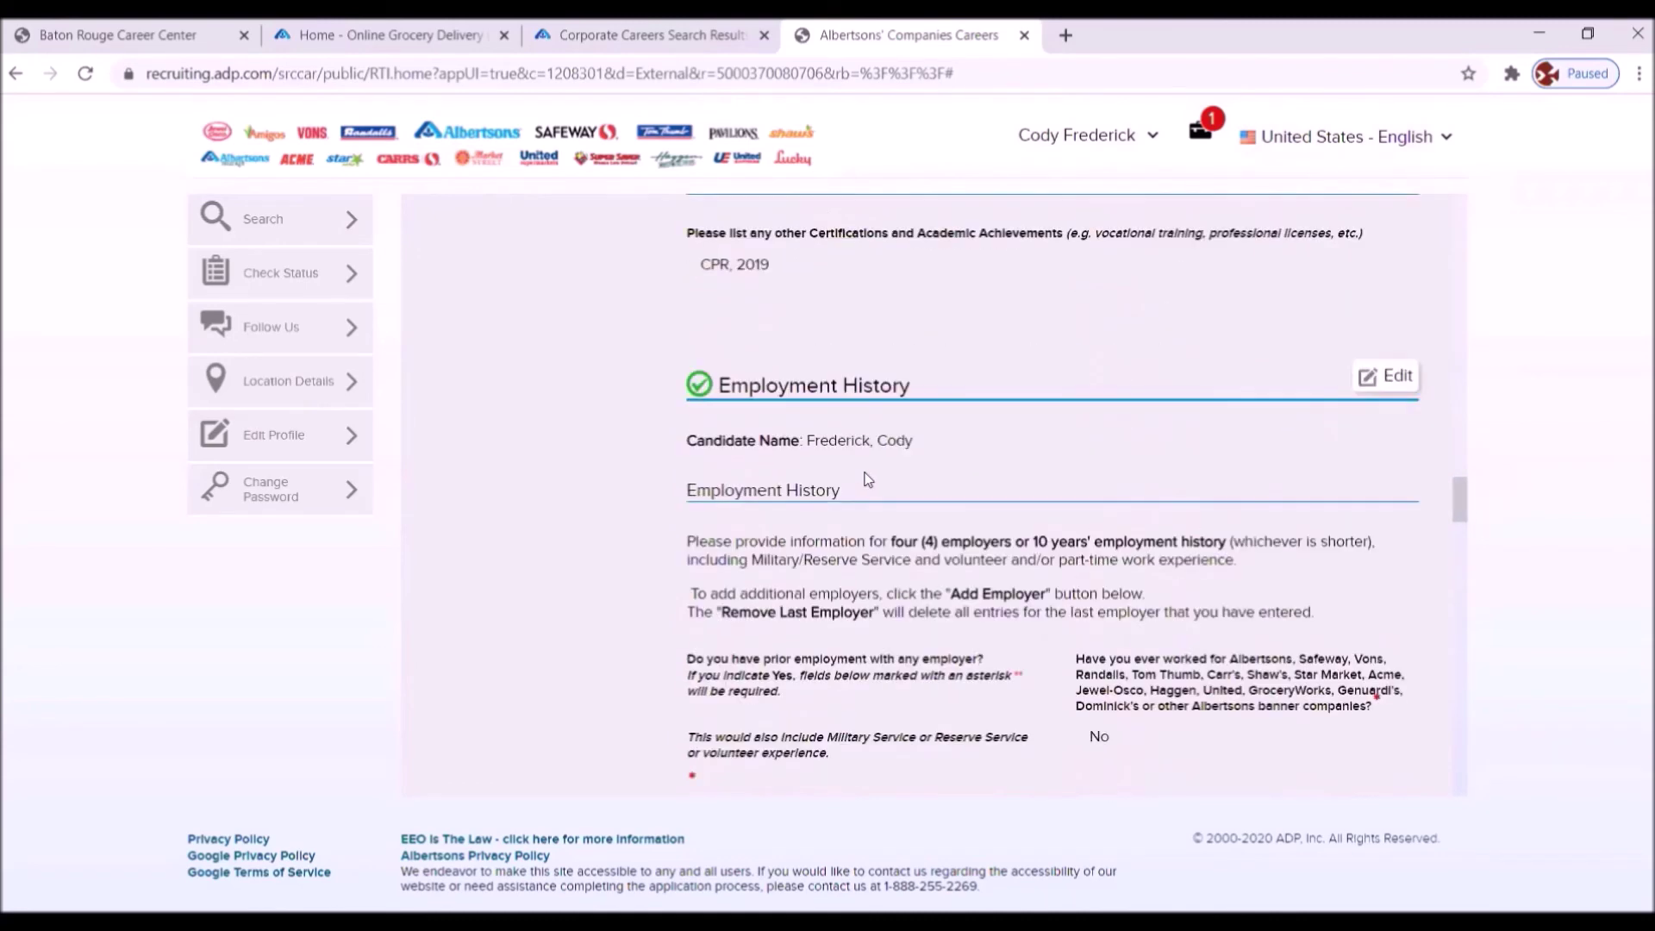
scroll(857, 465, up, 15)
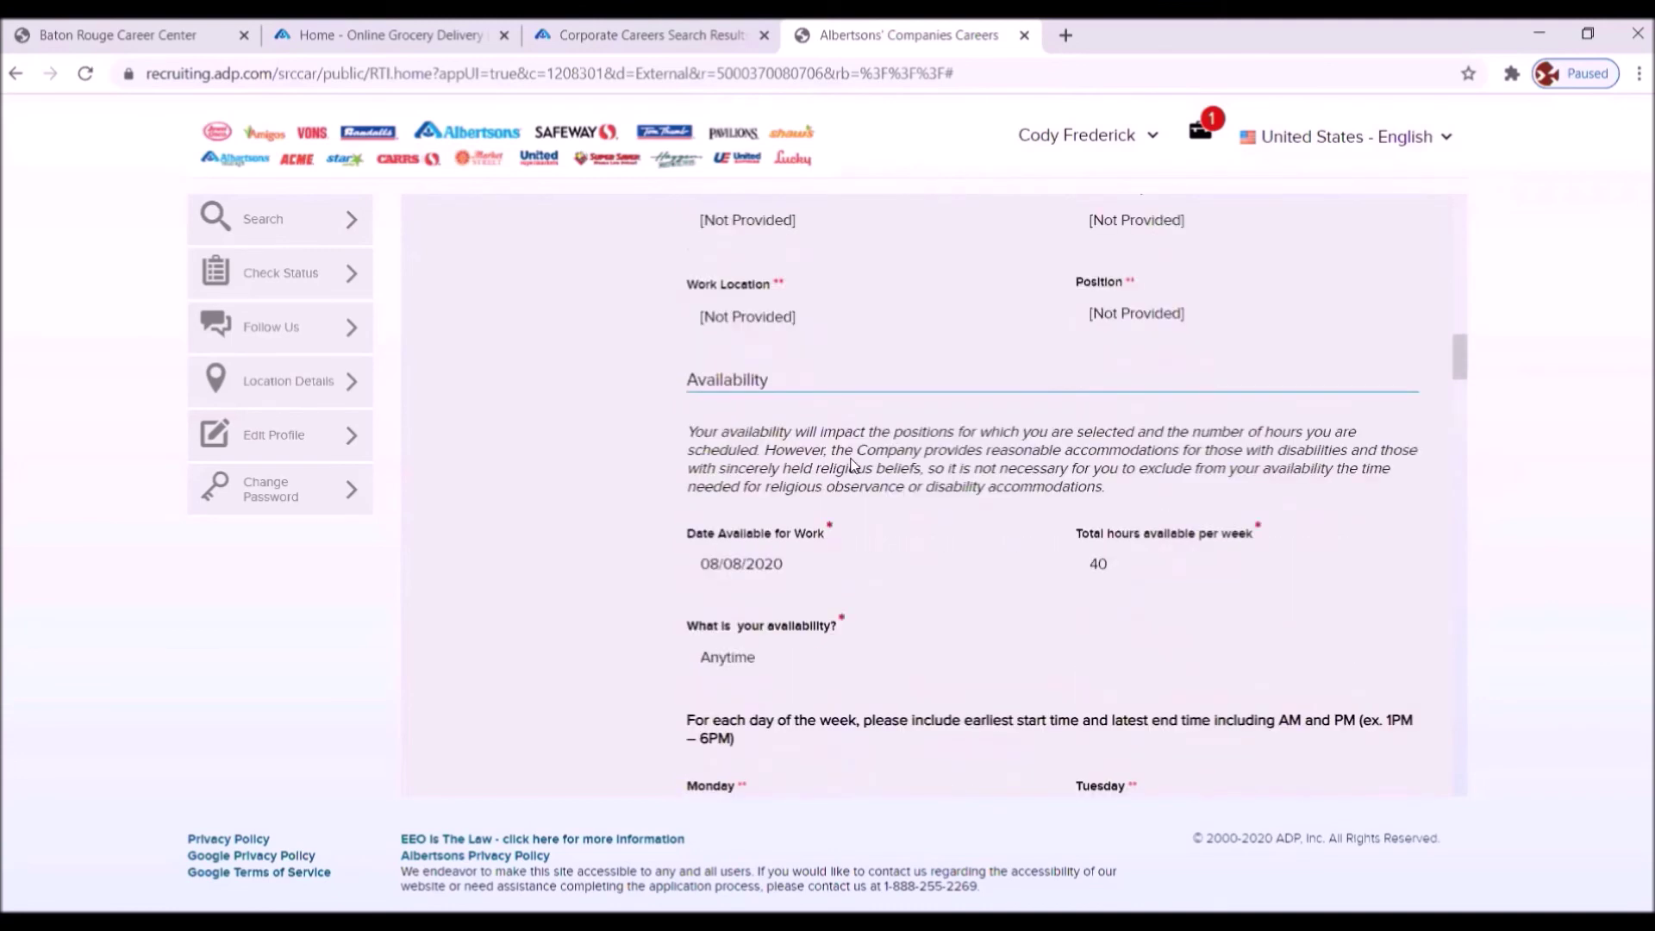
scroll(853, 466, up, 12)
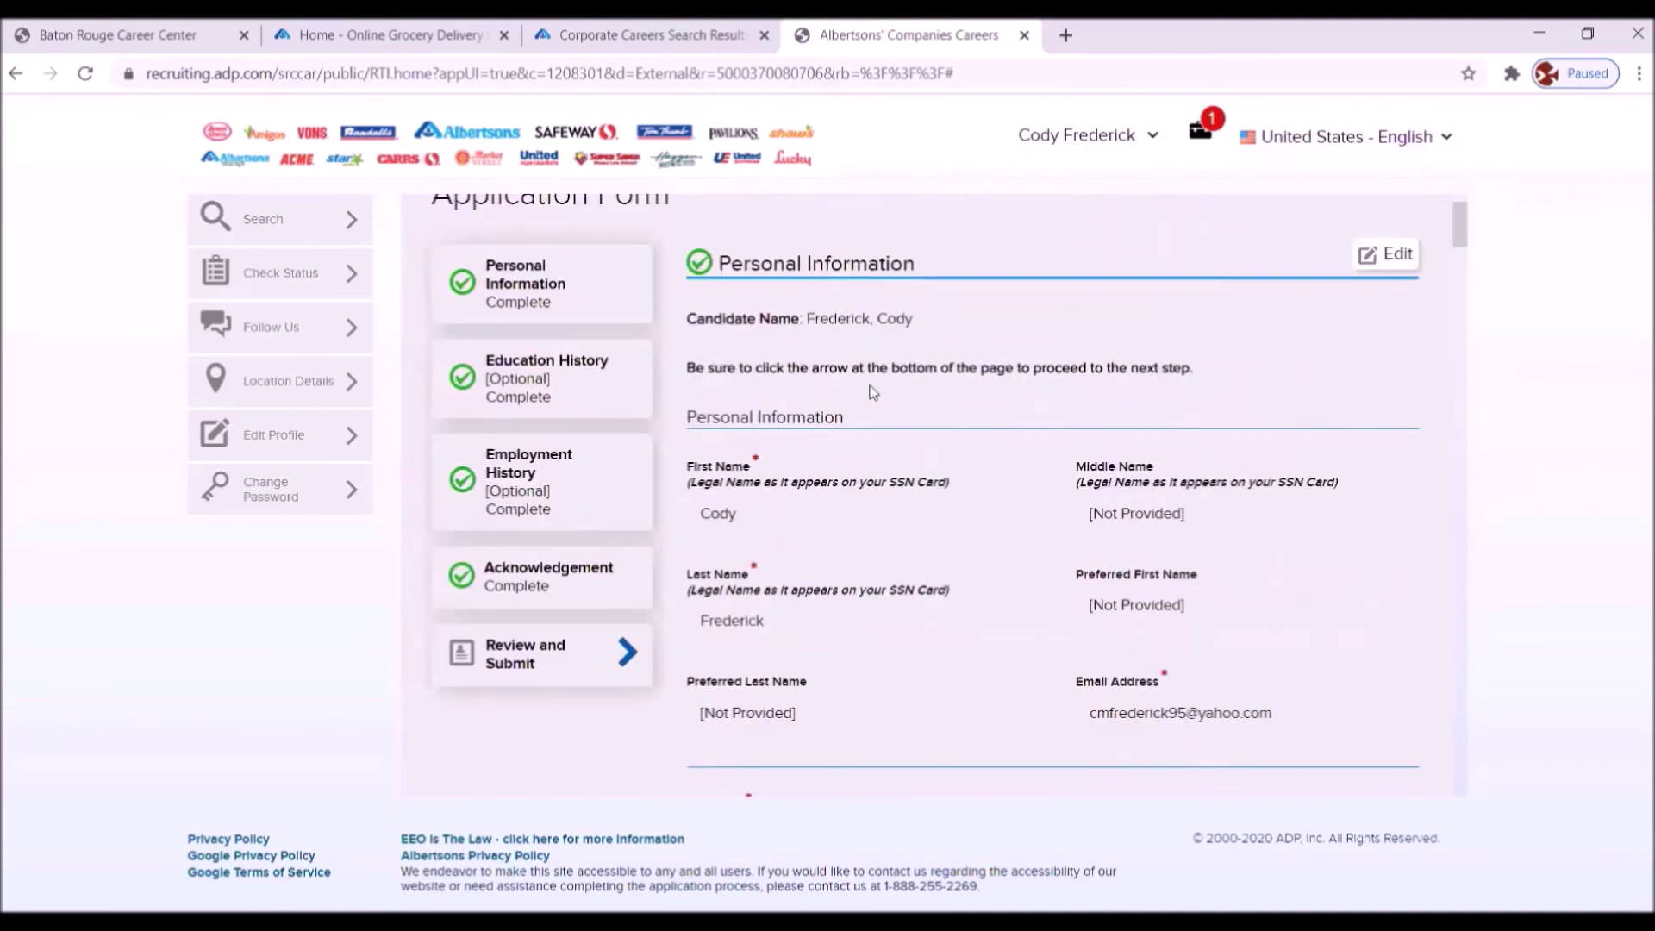
scroll(879, 427, down, 14)
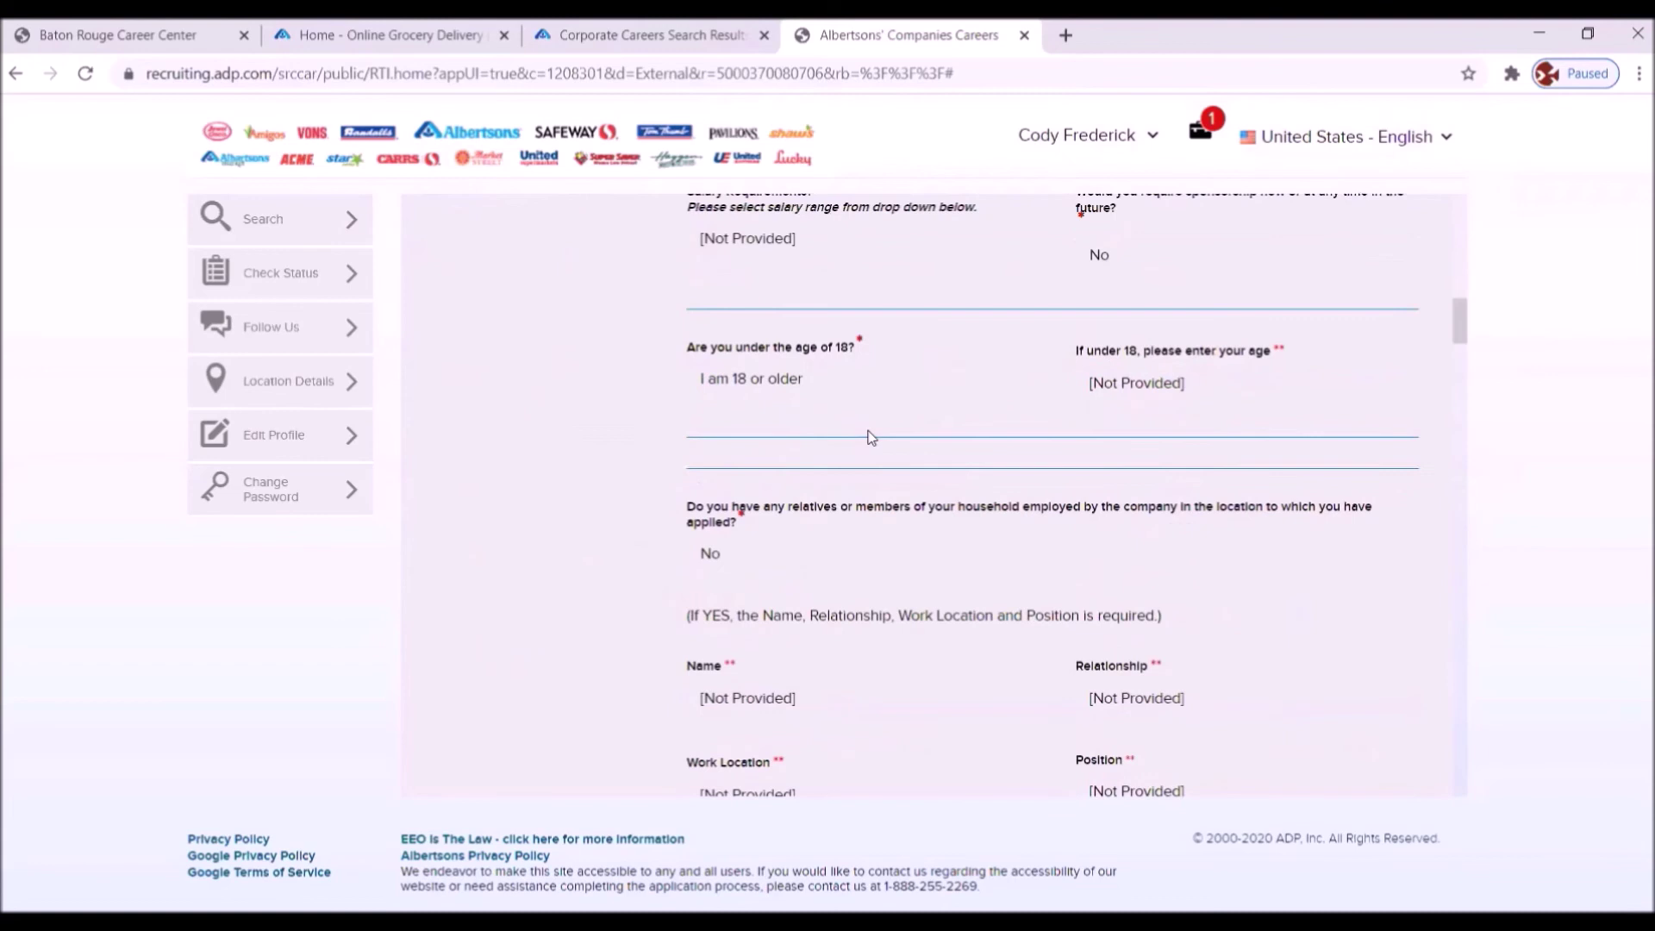
scroll(871, 437, down, 14)
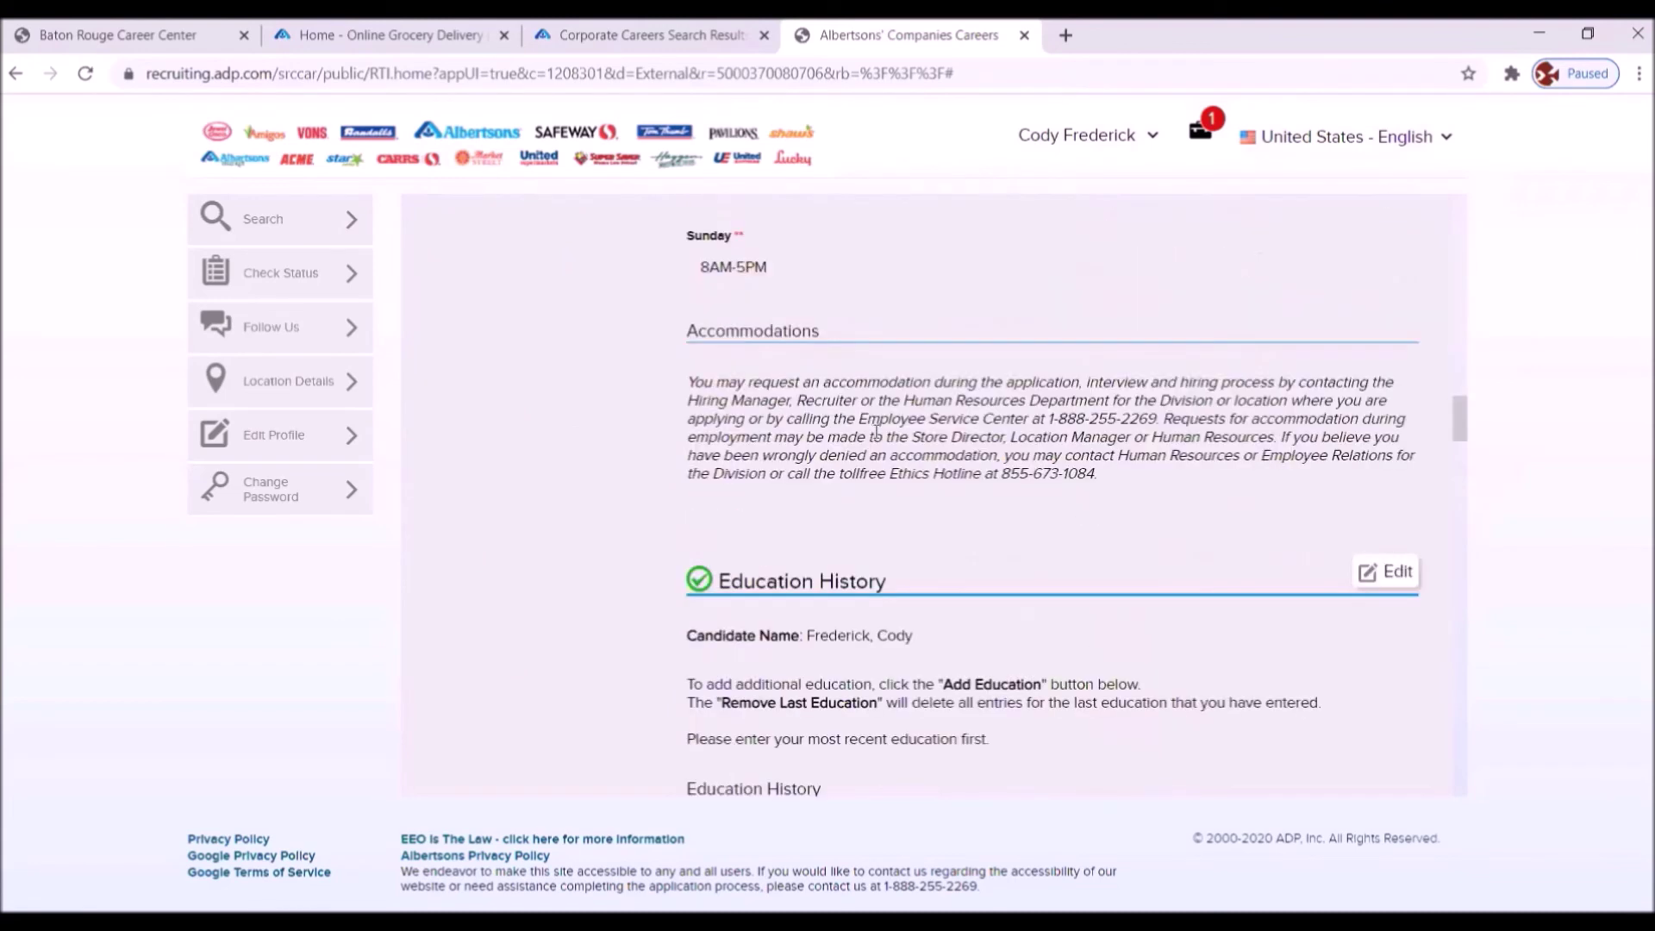
scroll(876, 448, up, 5)
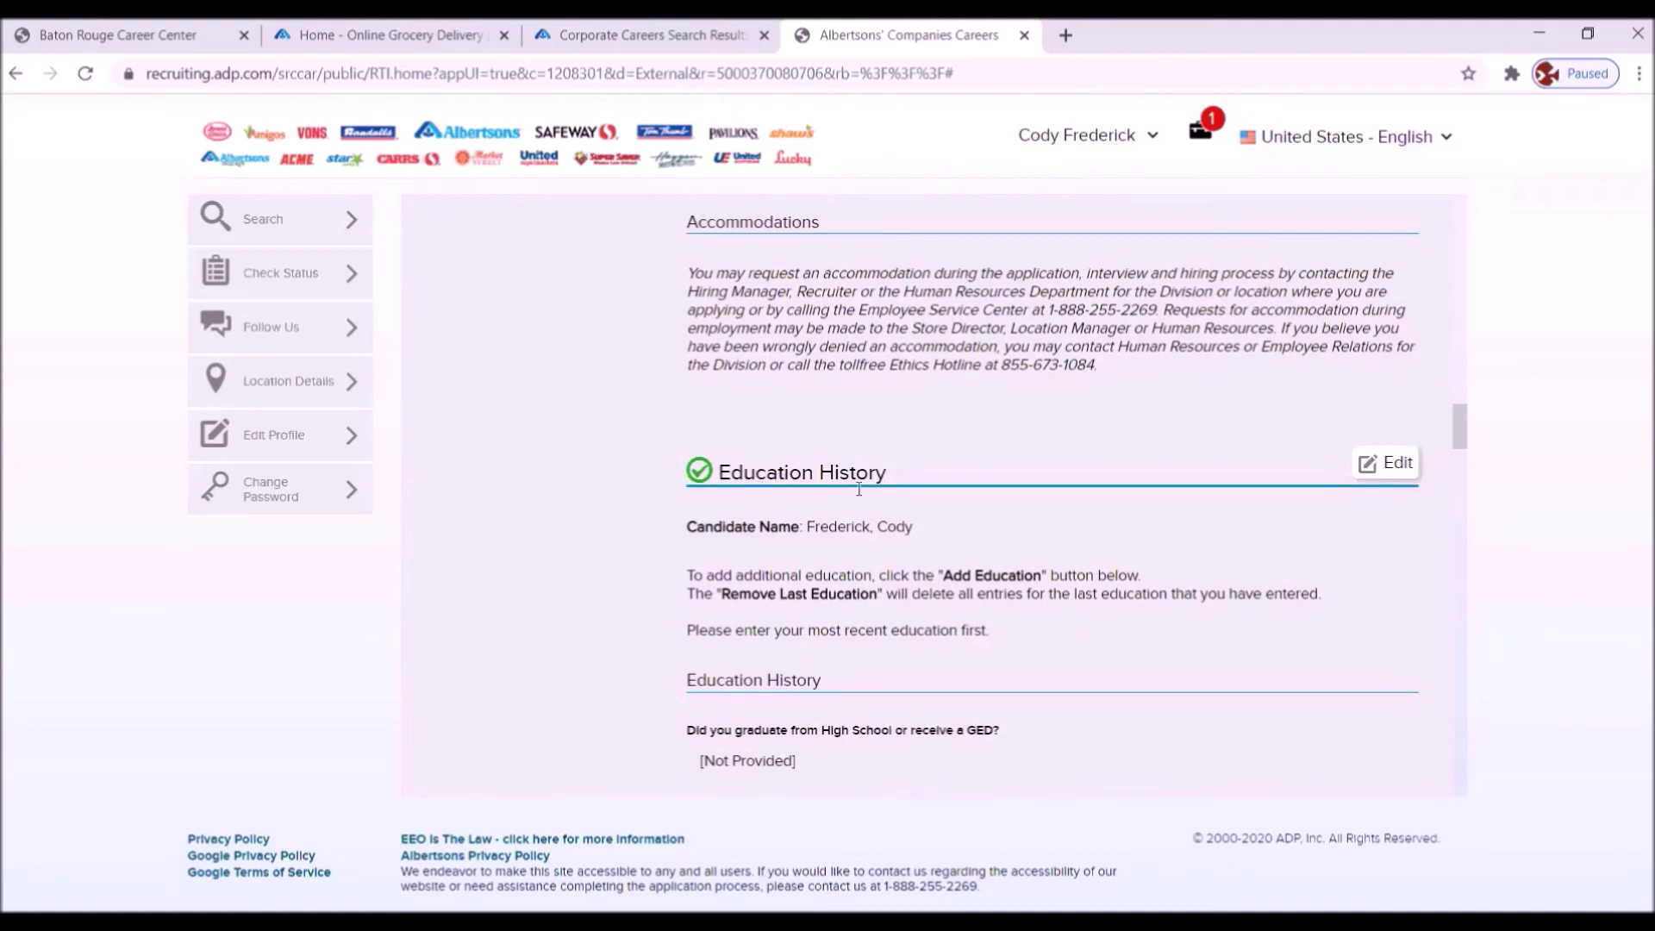
scroll(952, 517, down, 4)
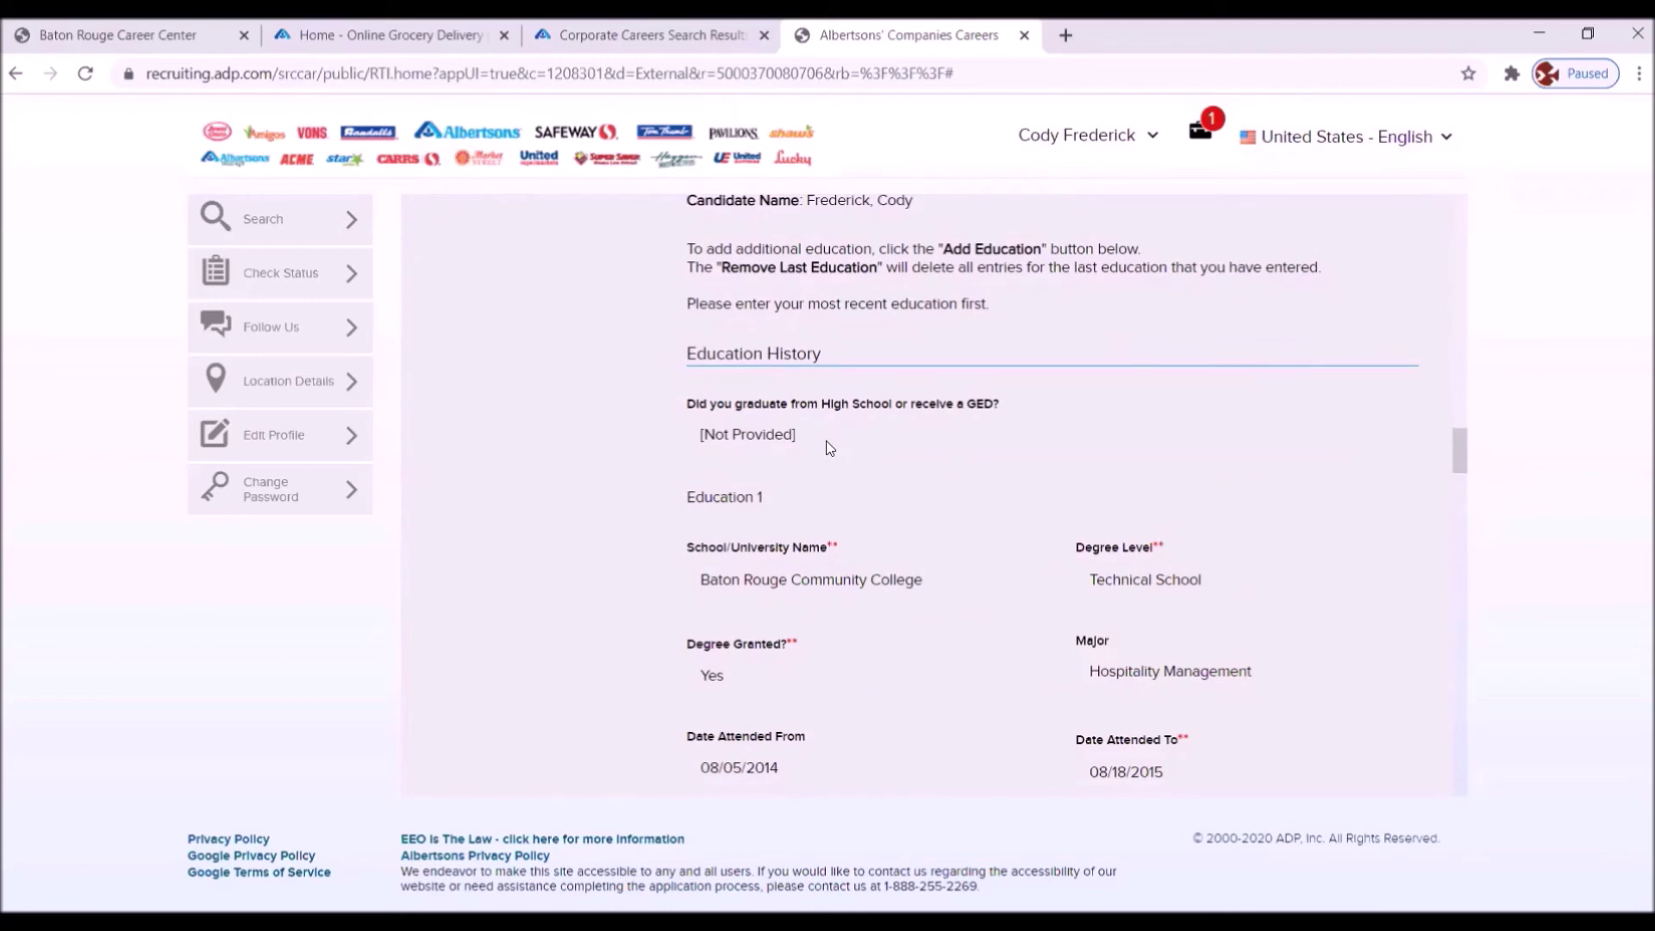
scroll(829, 444, up, 1)
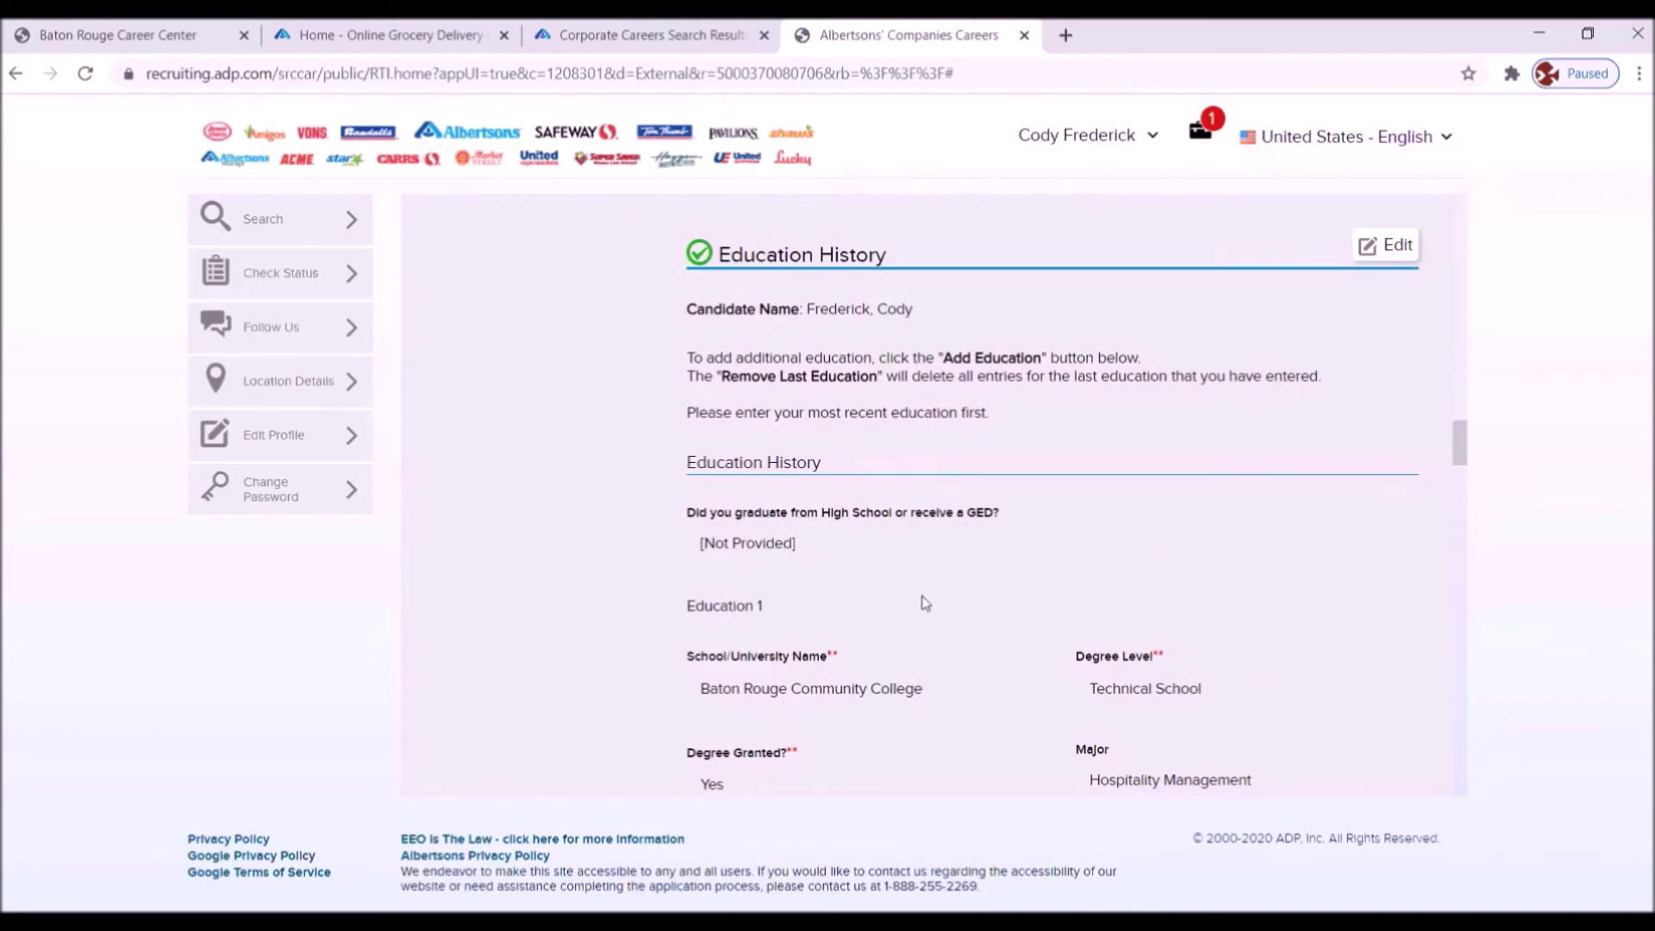
click(1389, 249)
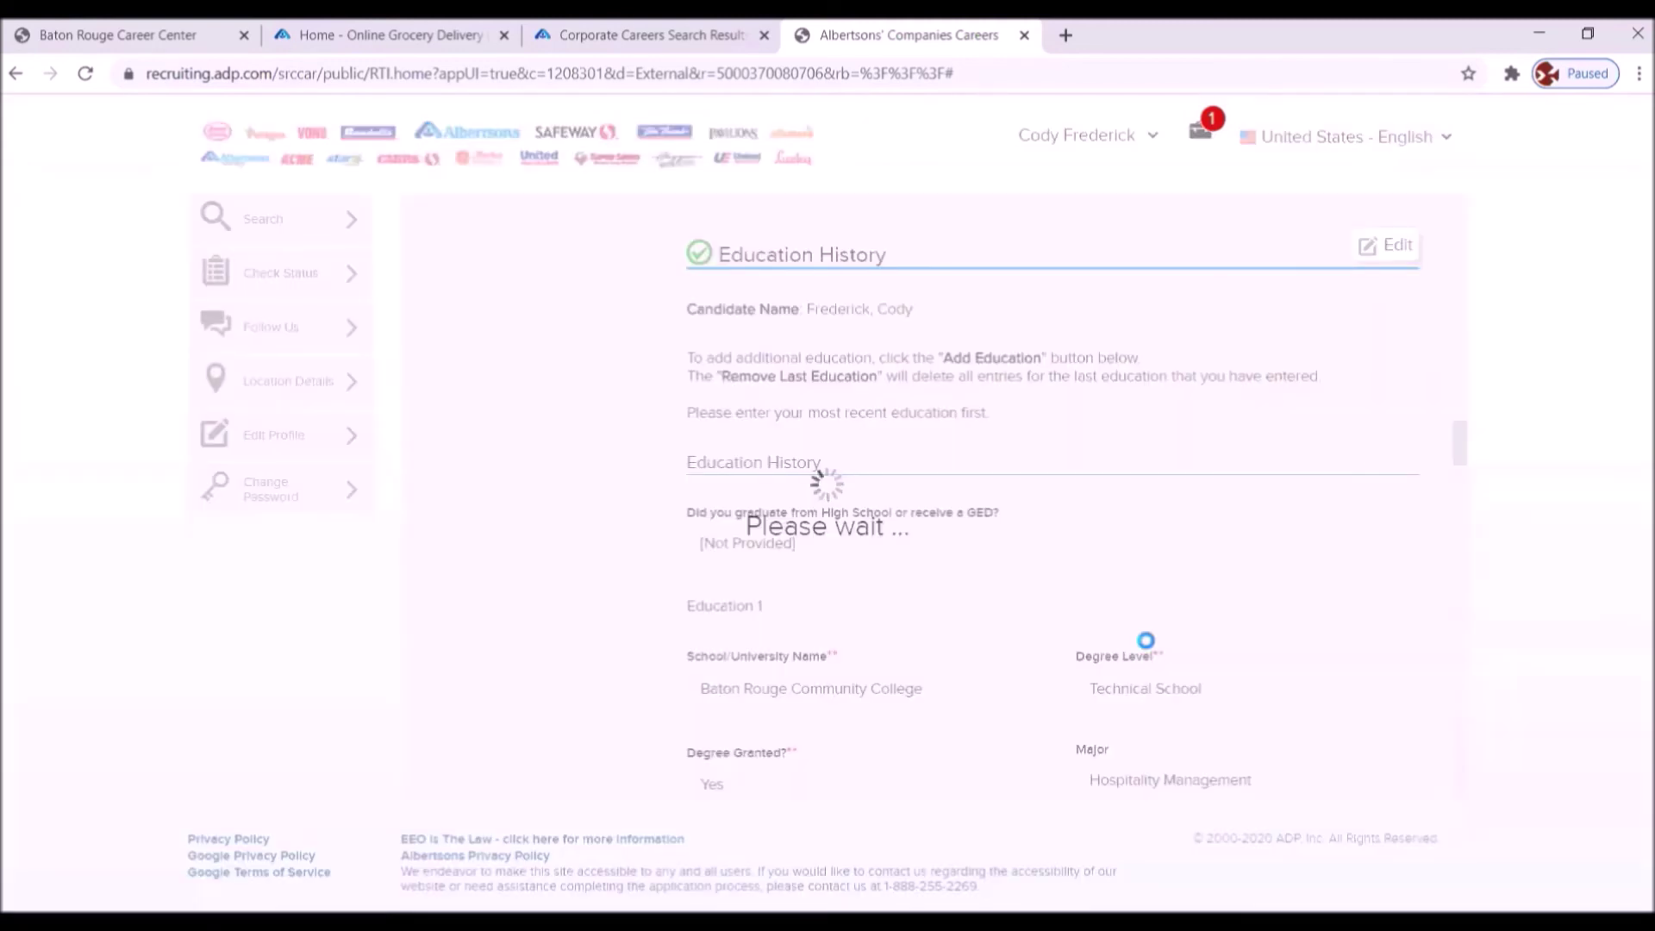
- Change the high school/GED answer to Yes and save Education History
scroll(1027, 565, down, 3)
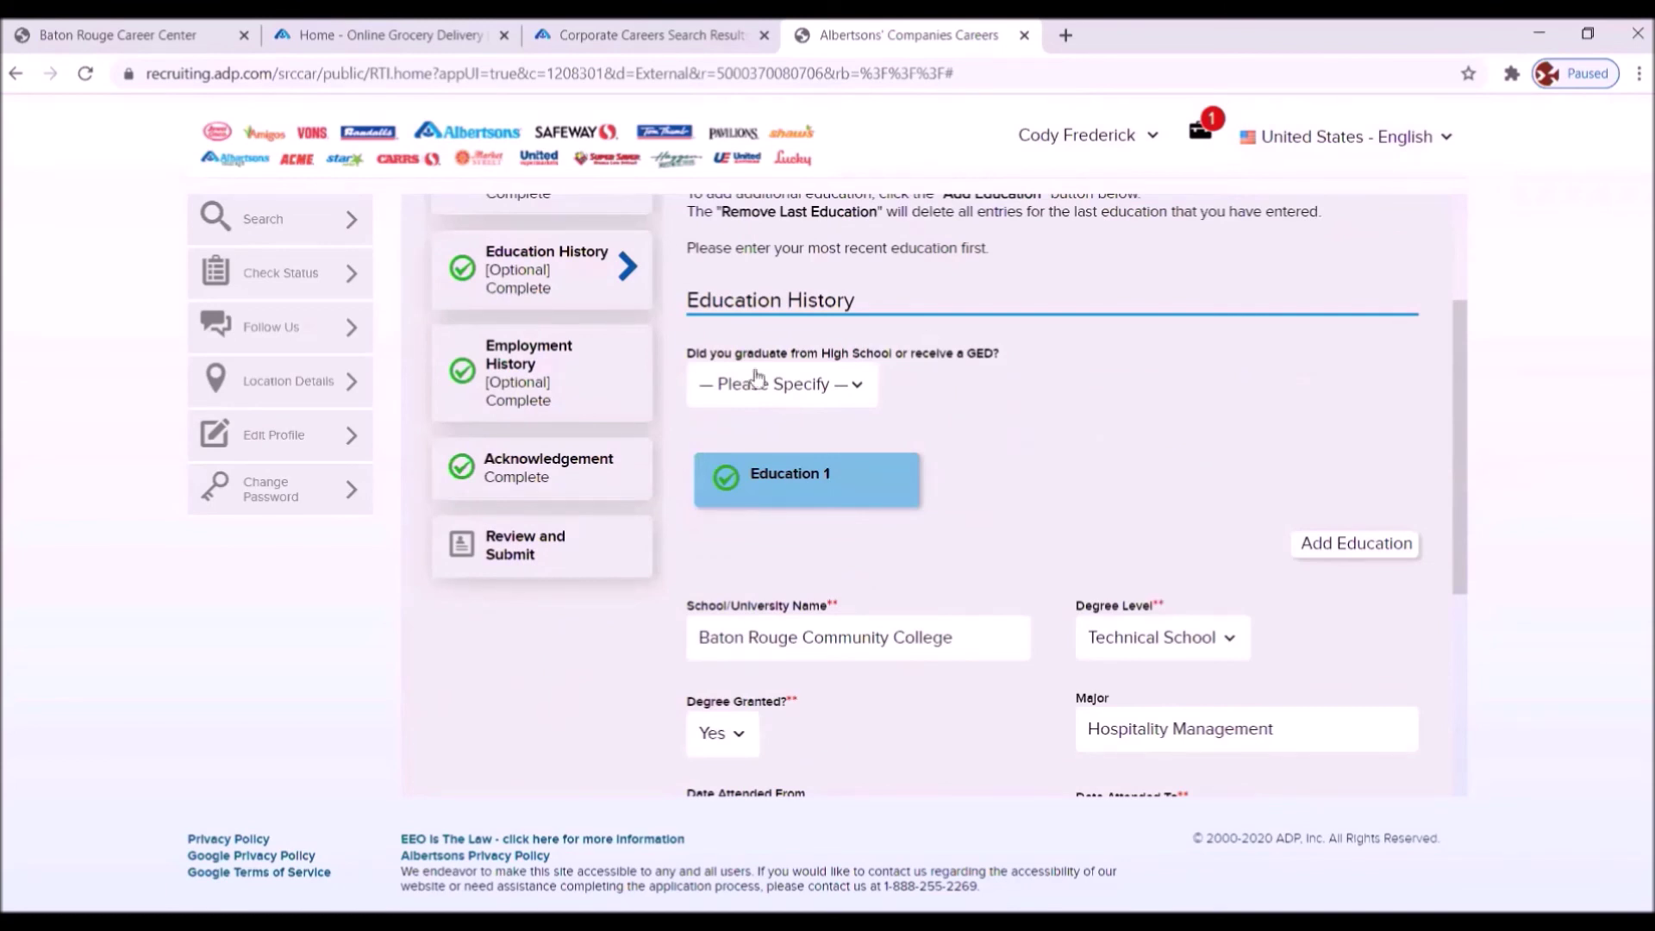
click(859, 386)
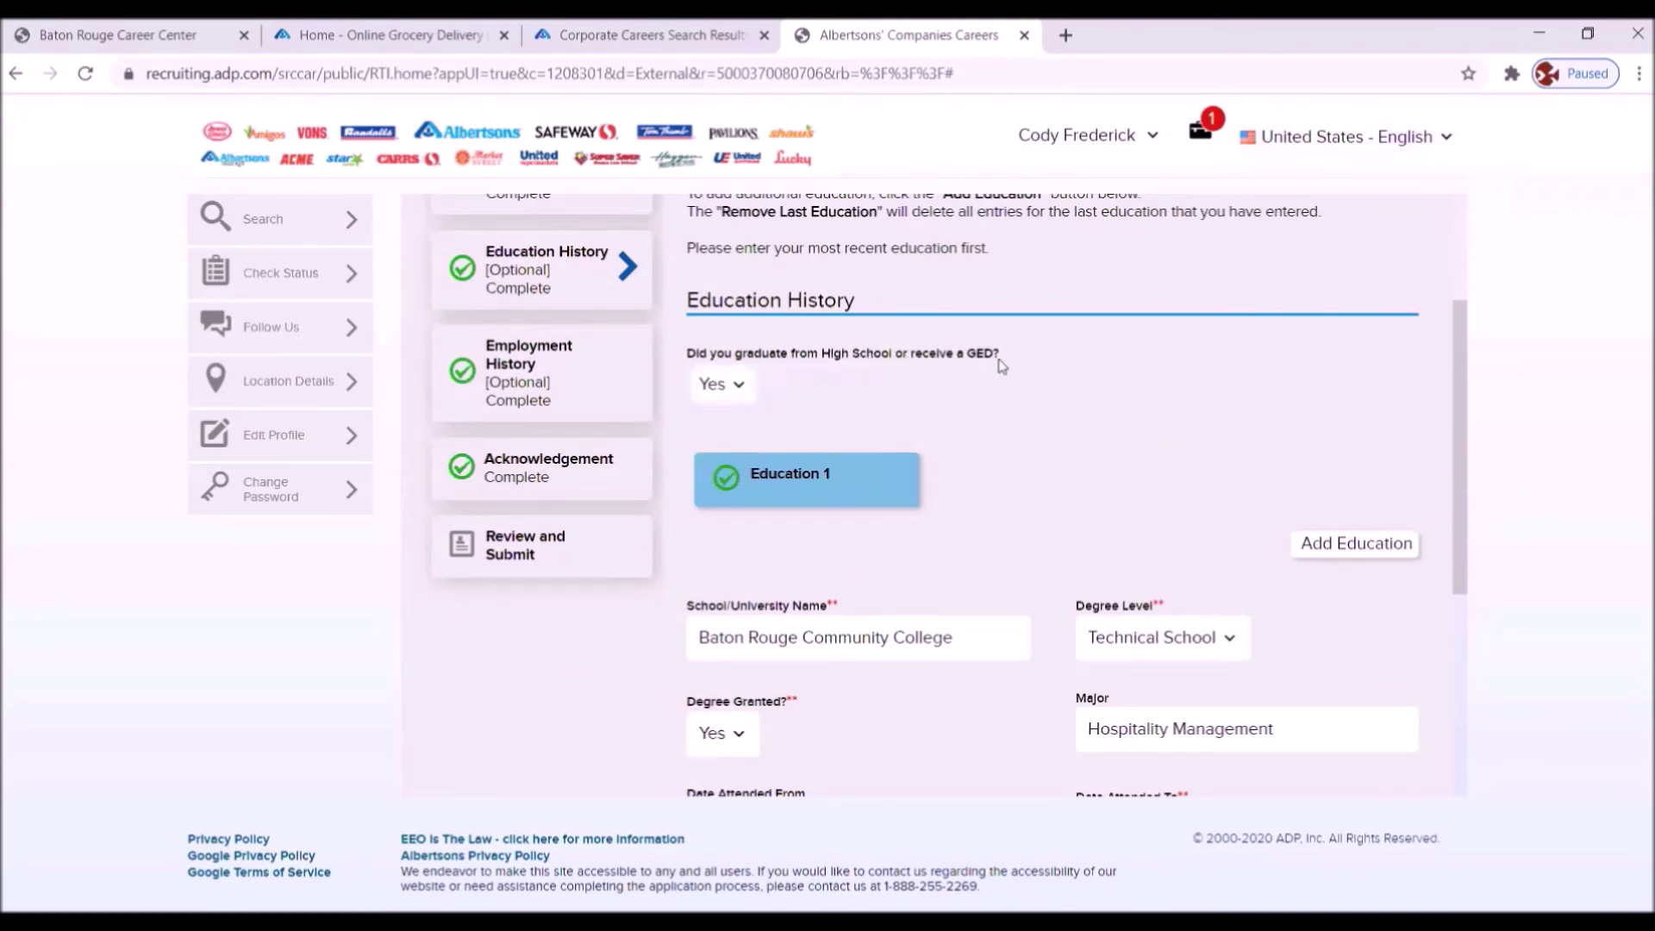
scroll(1058, 447, down, 5)
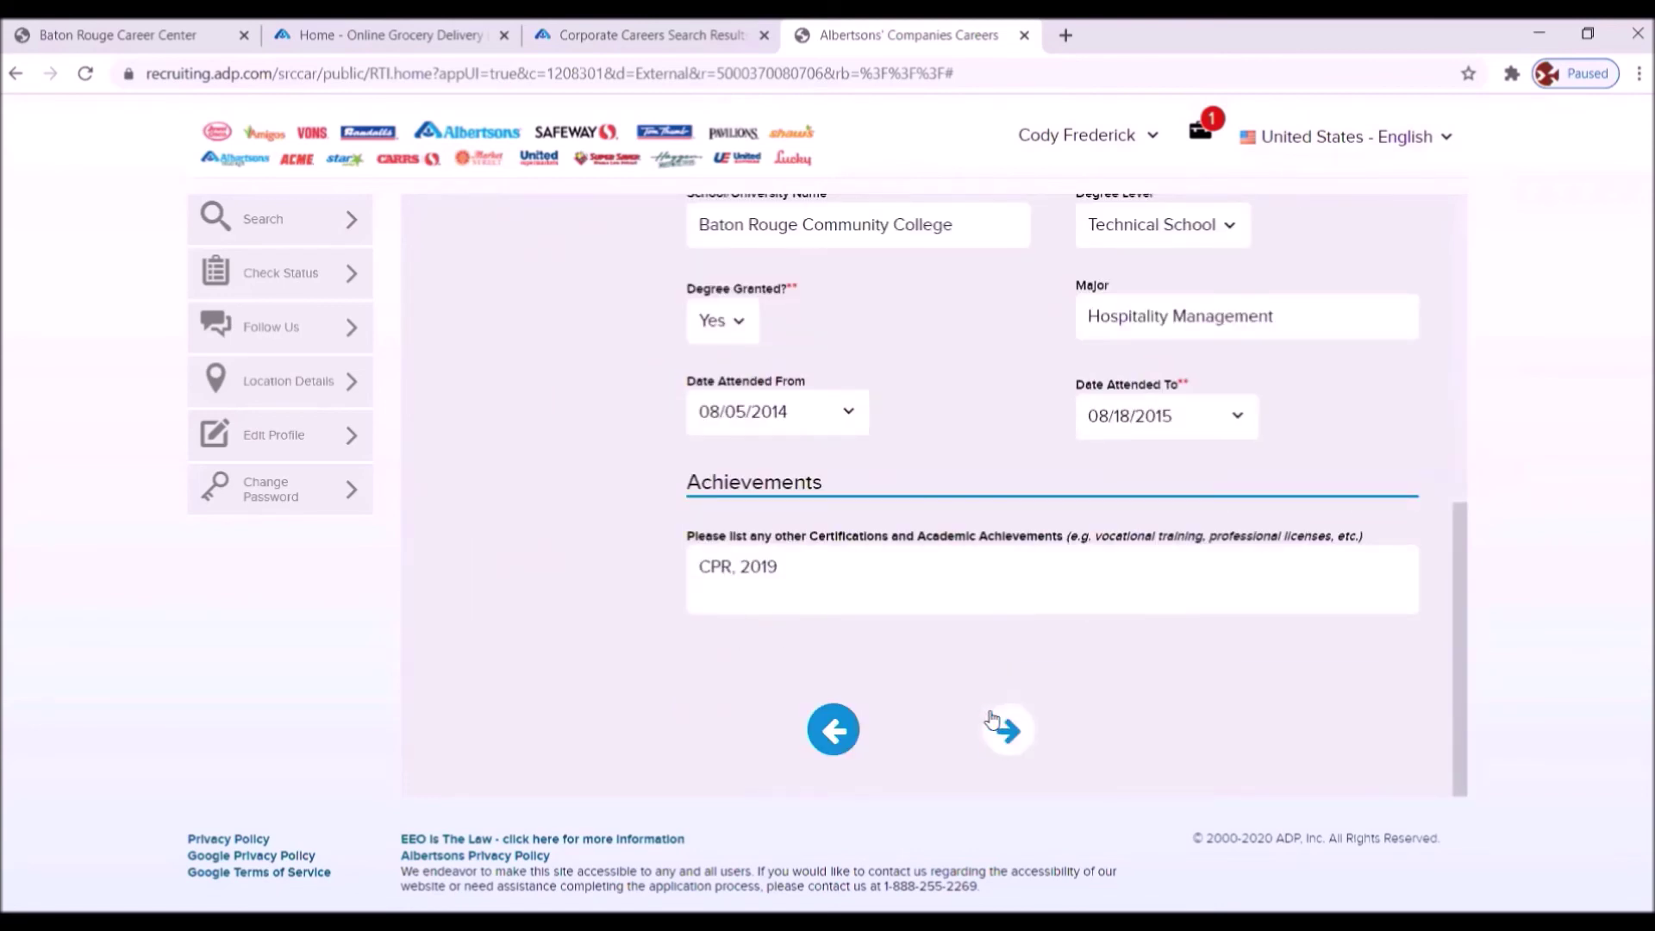
click(1002, 728)
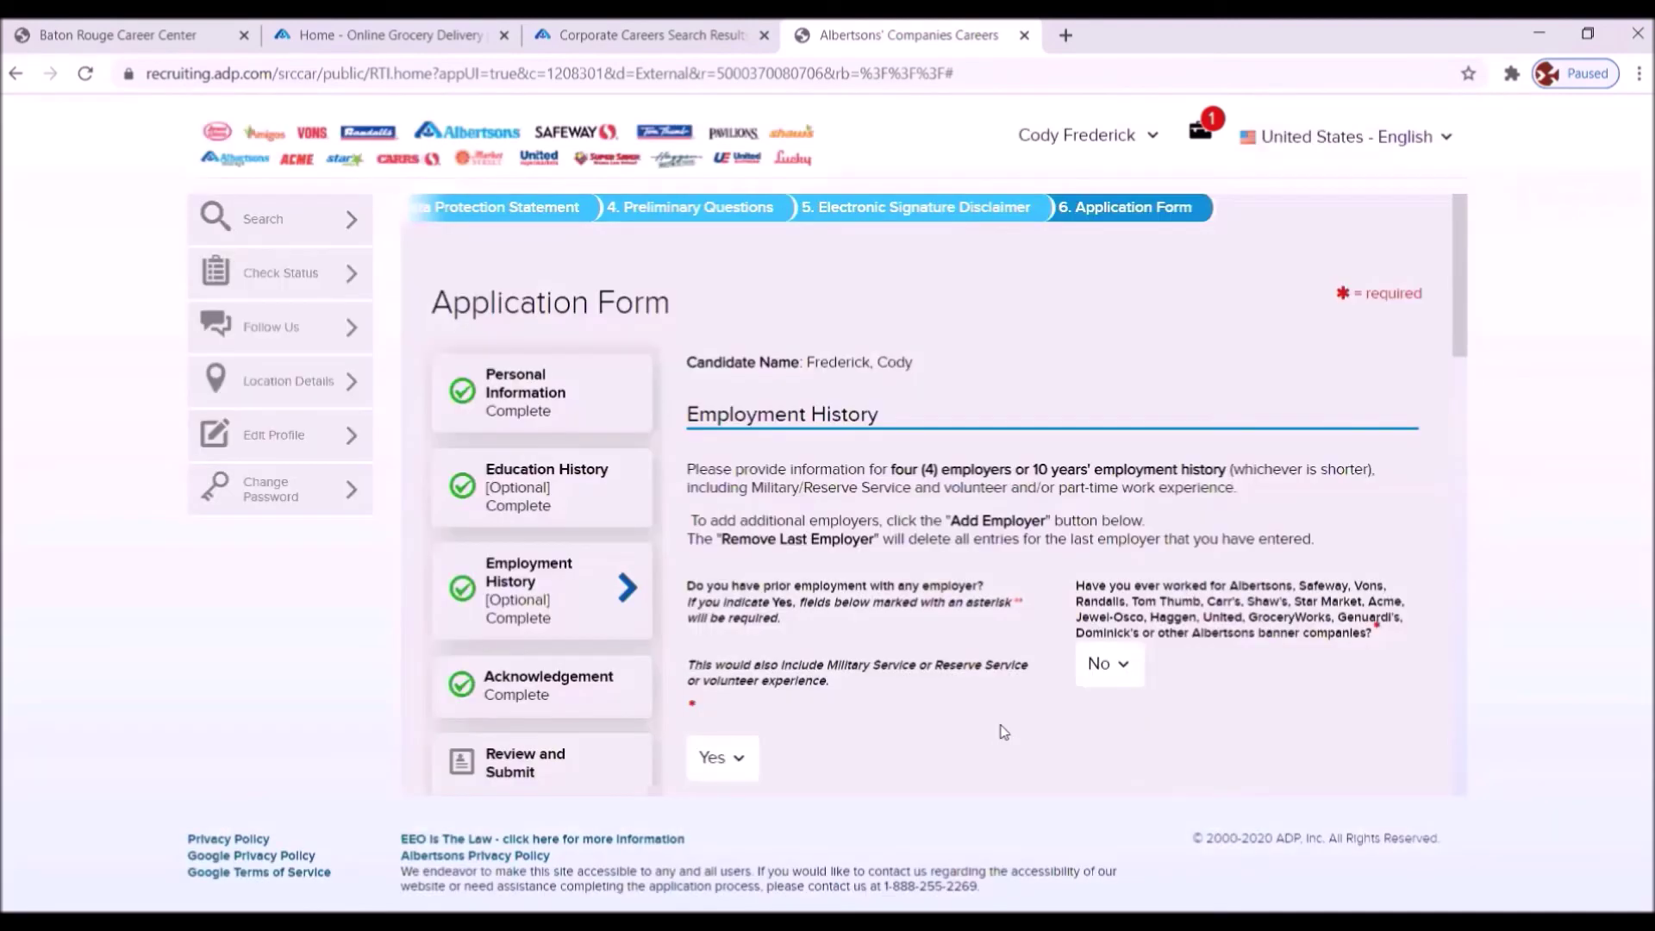
scroll(974, 479, down, 1)
scroll(978, 491, down, 3)
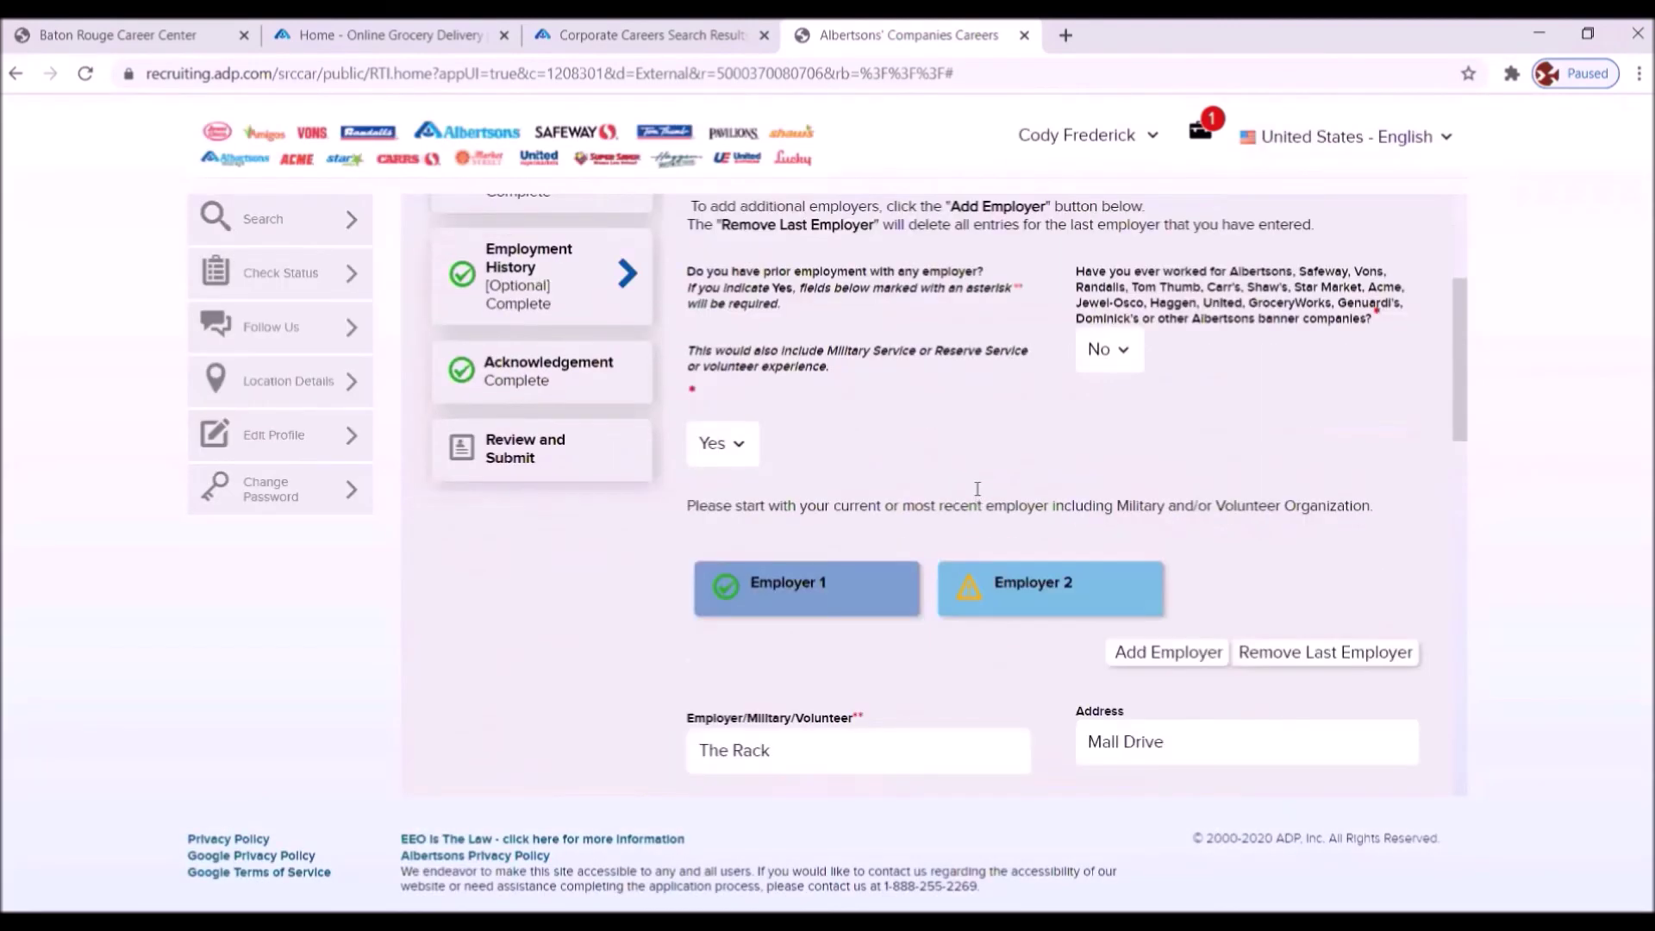
scroll(990, 497, down, 5)
scroll(991, 508, down, 2)
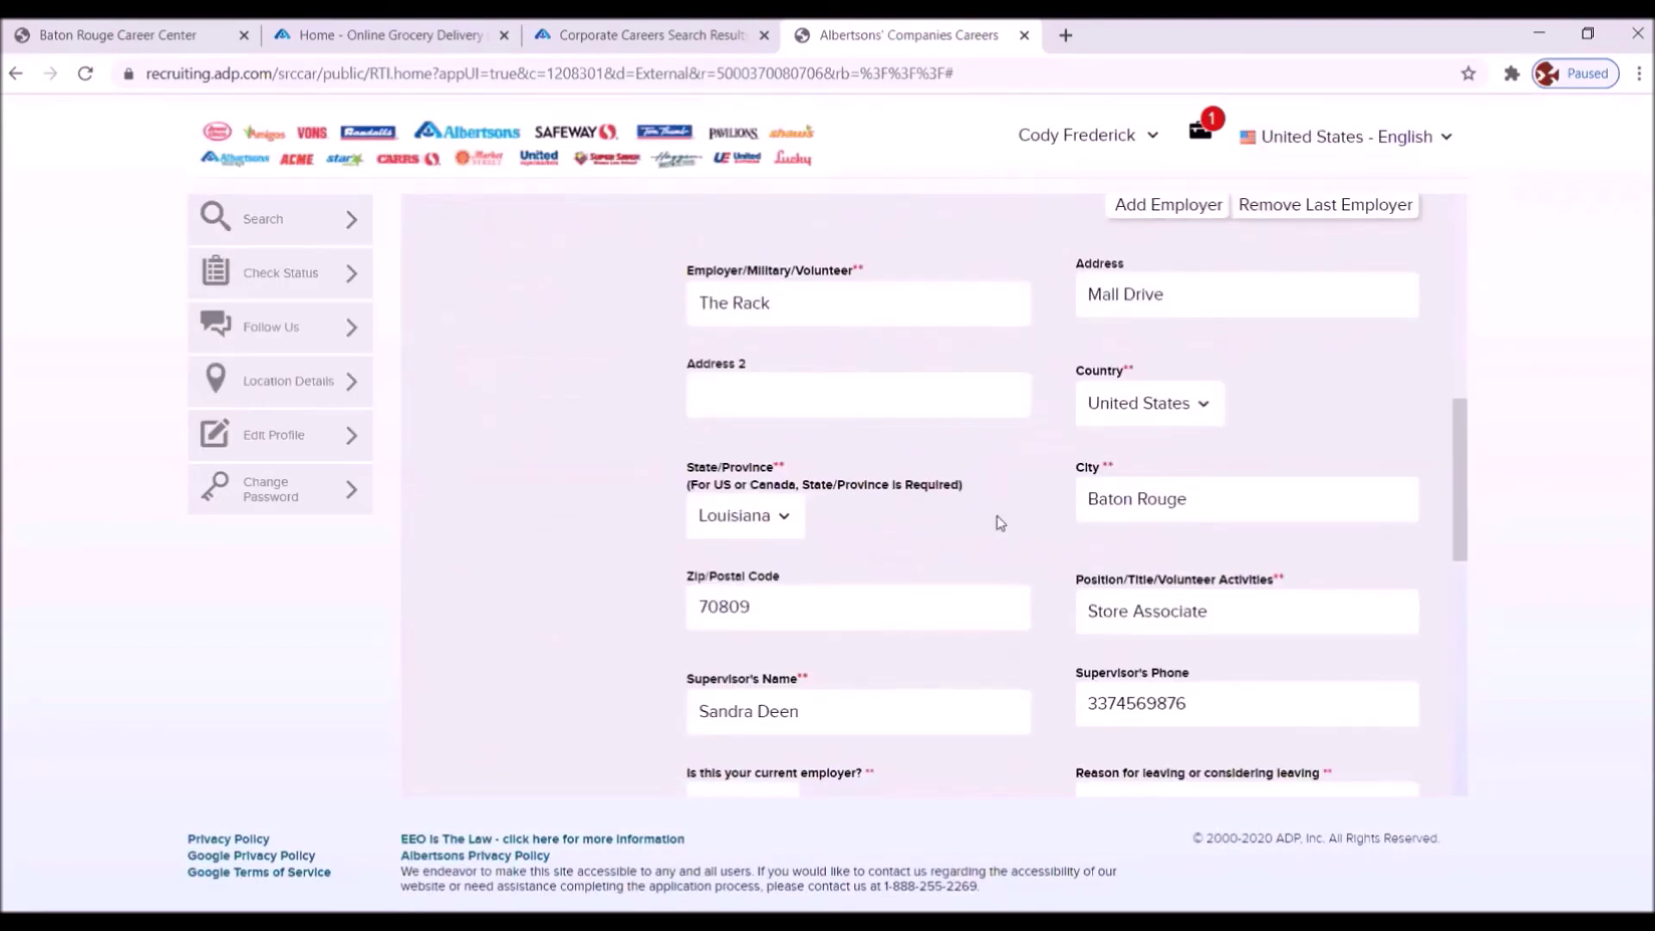
- Open the Employer 2 entry for The Rack, review its fields down to Employment Gaps, and continue
scroll(991, 507, up, 5)
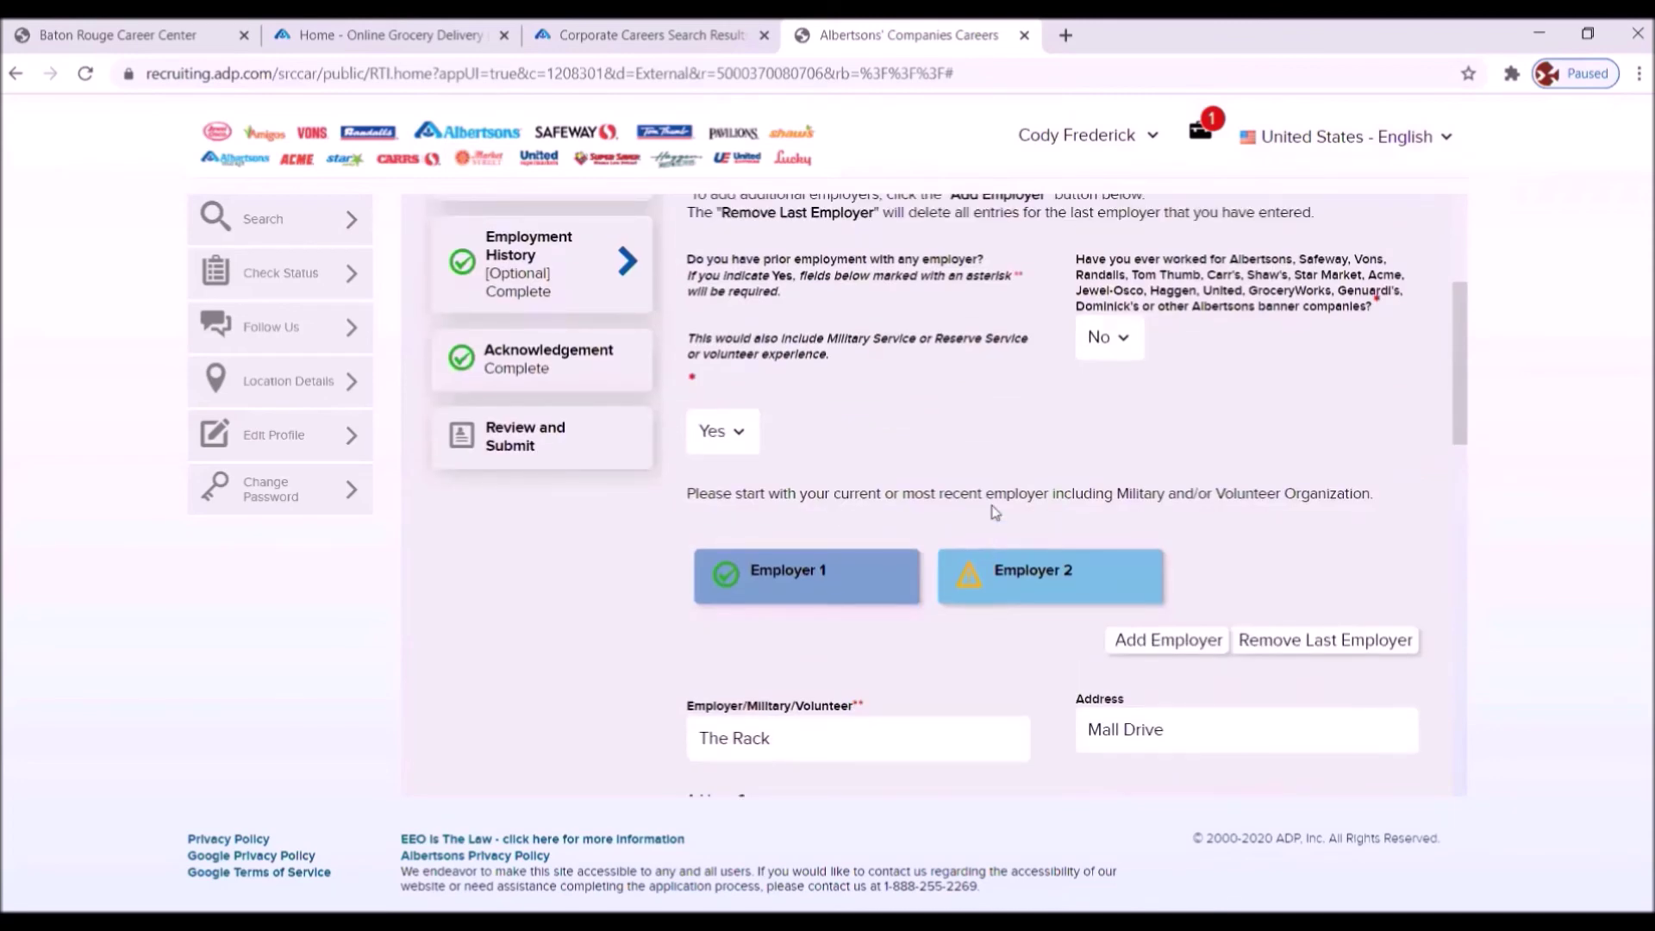
scroll(1024, 484, down, 3)
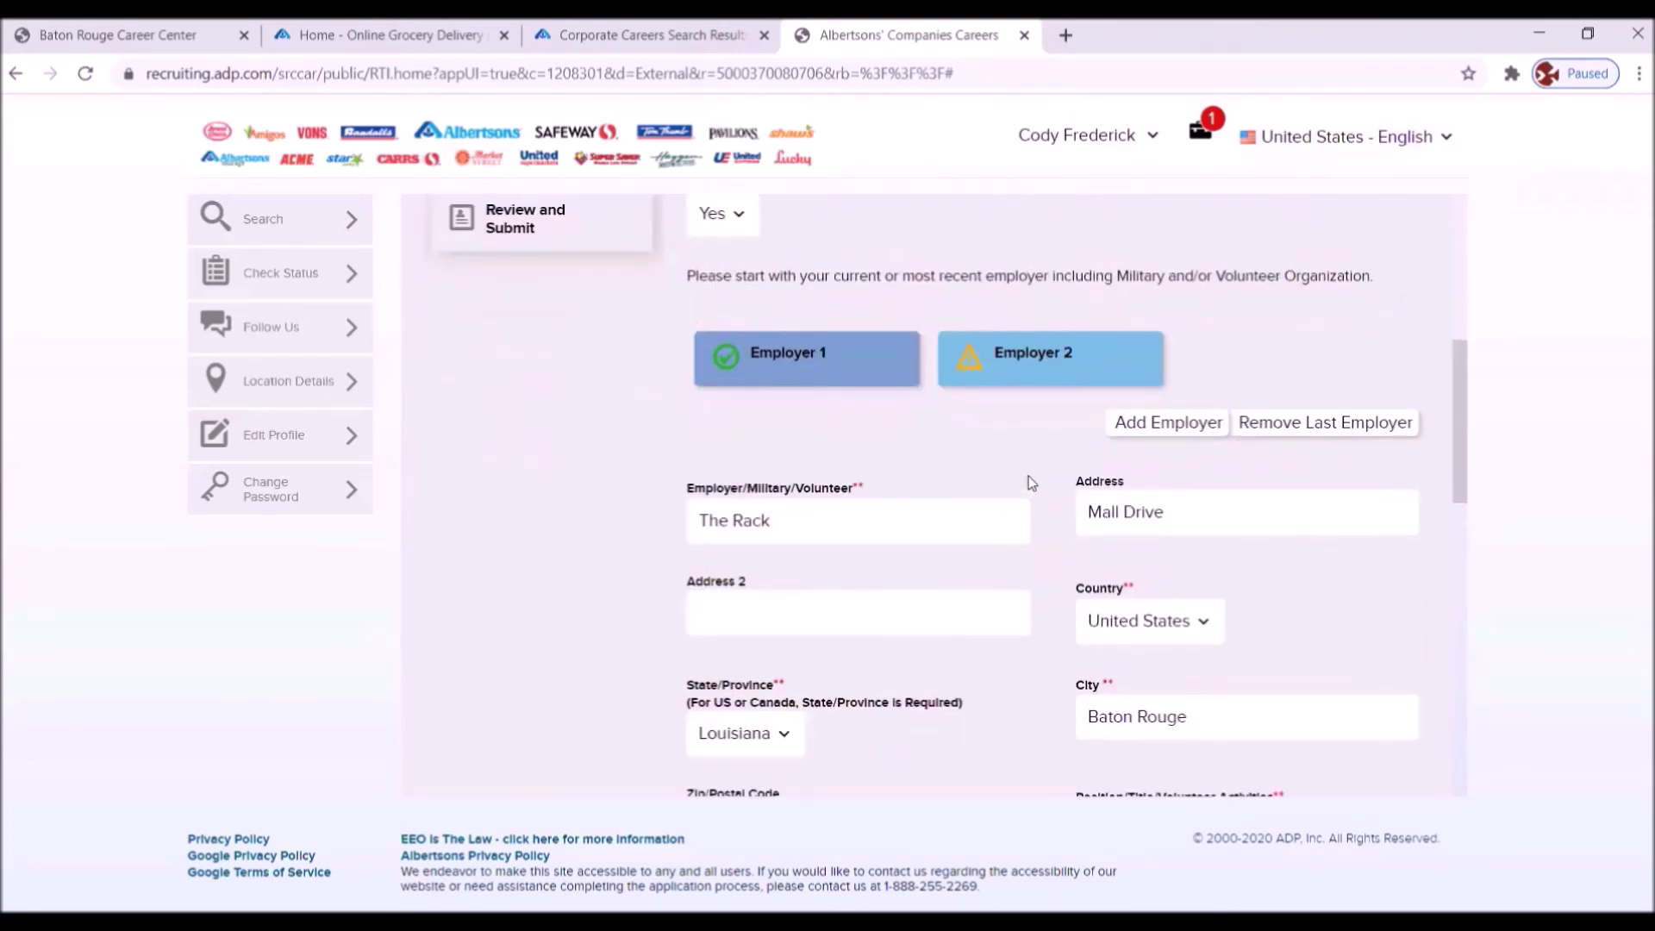
click(1024, 356)
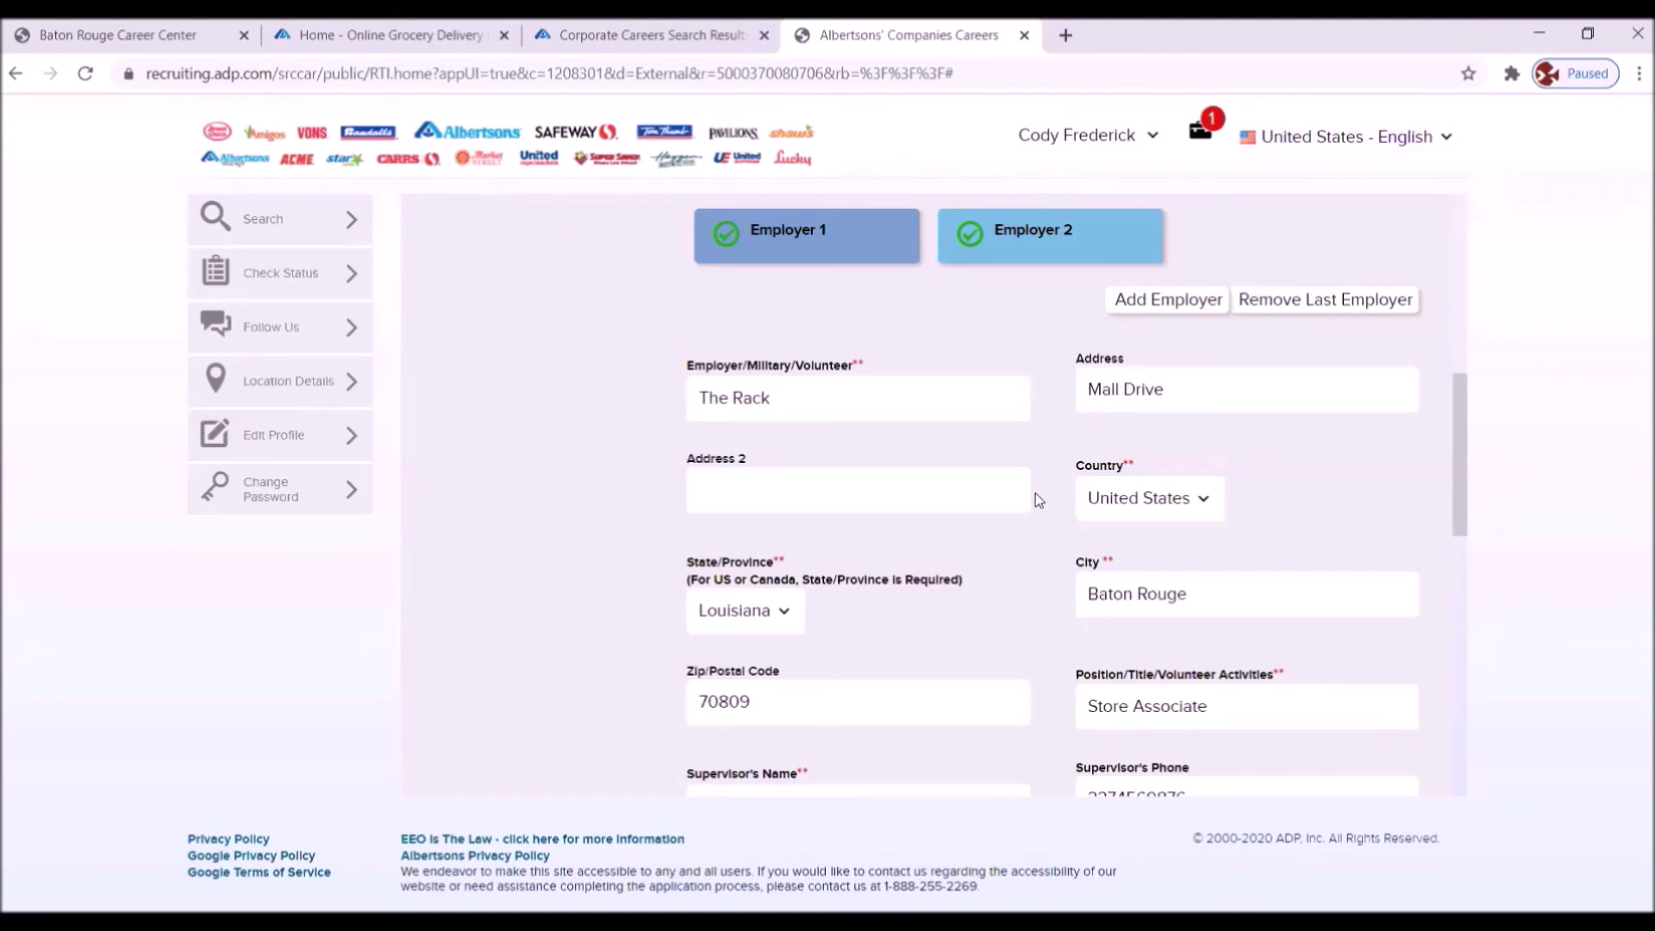
scroll(1036, 496, down, 3)
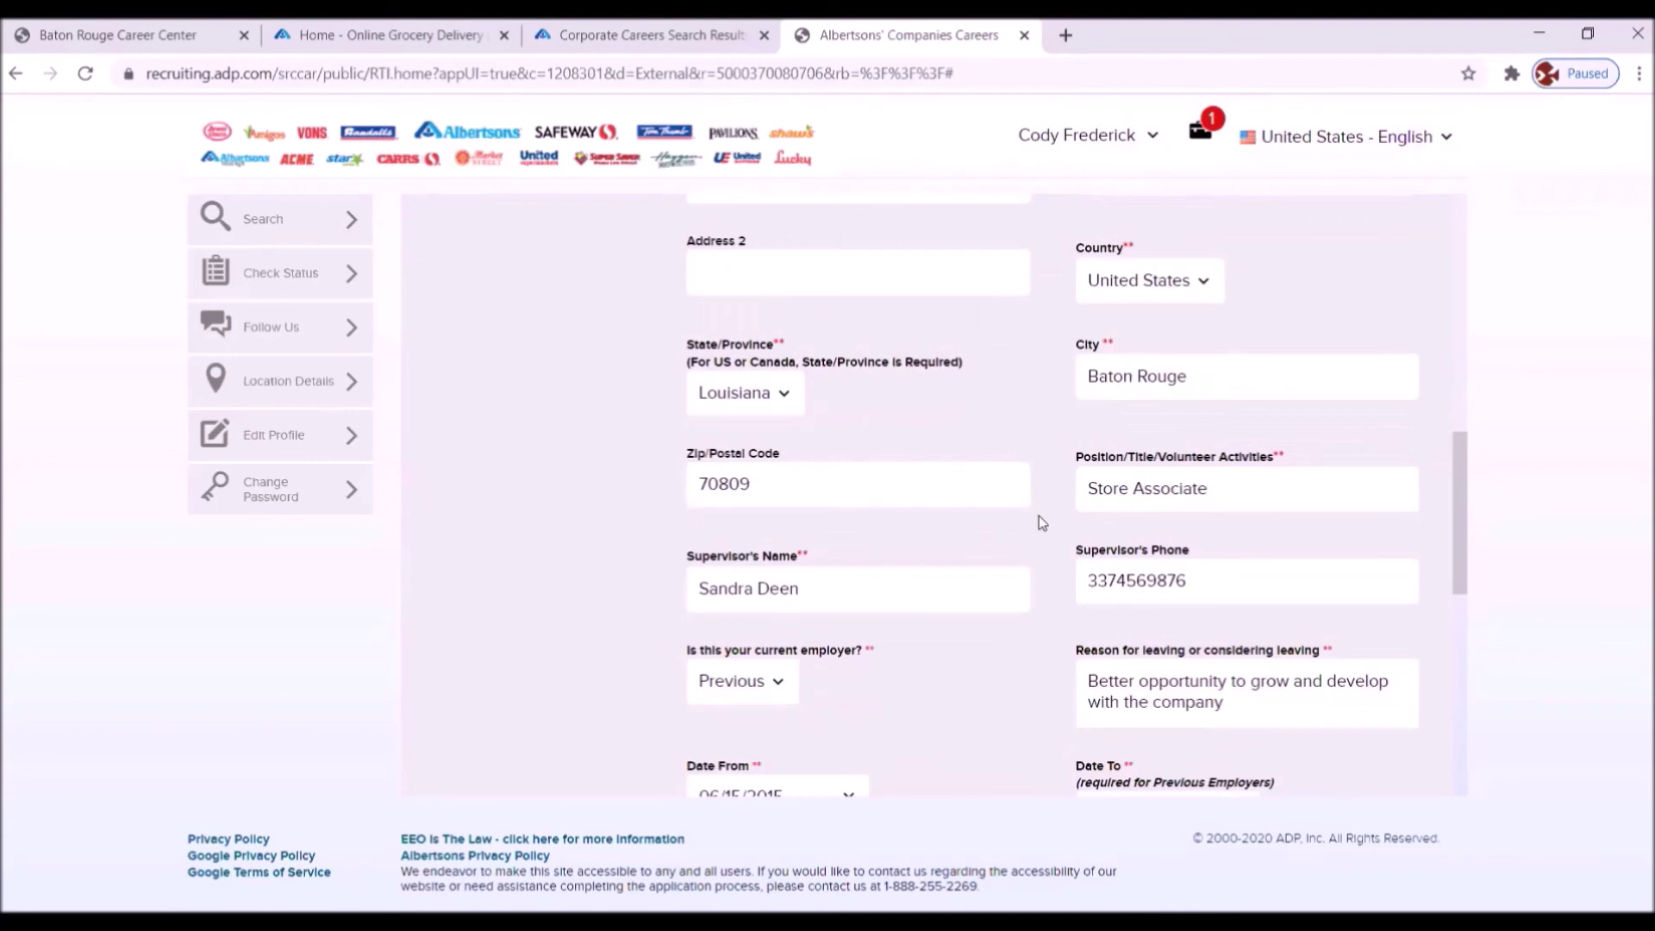
scroll(1038, 517, down, 4)
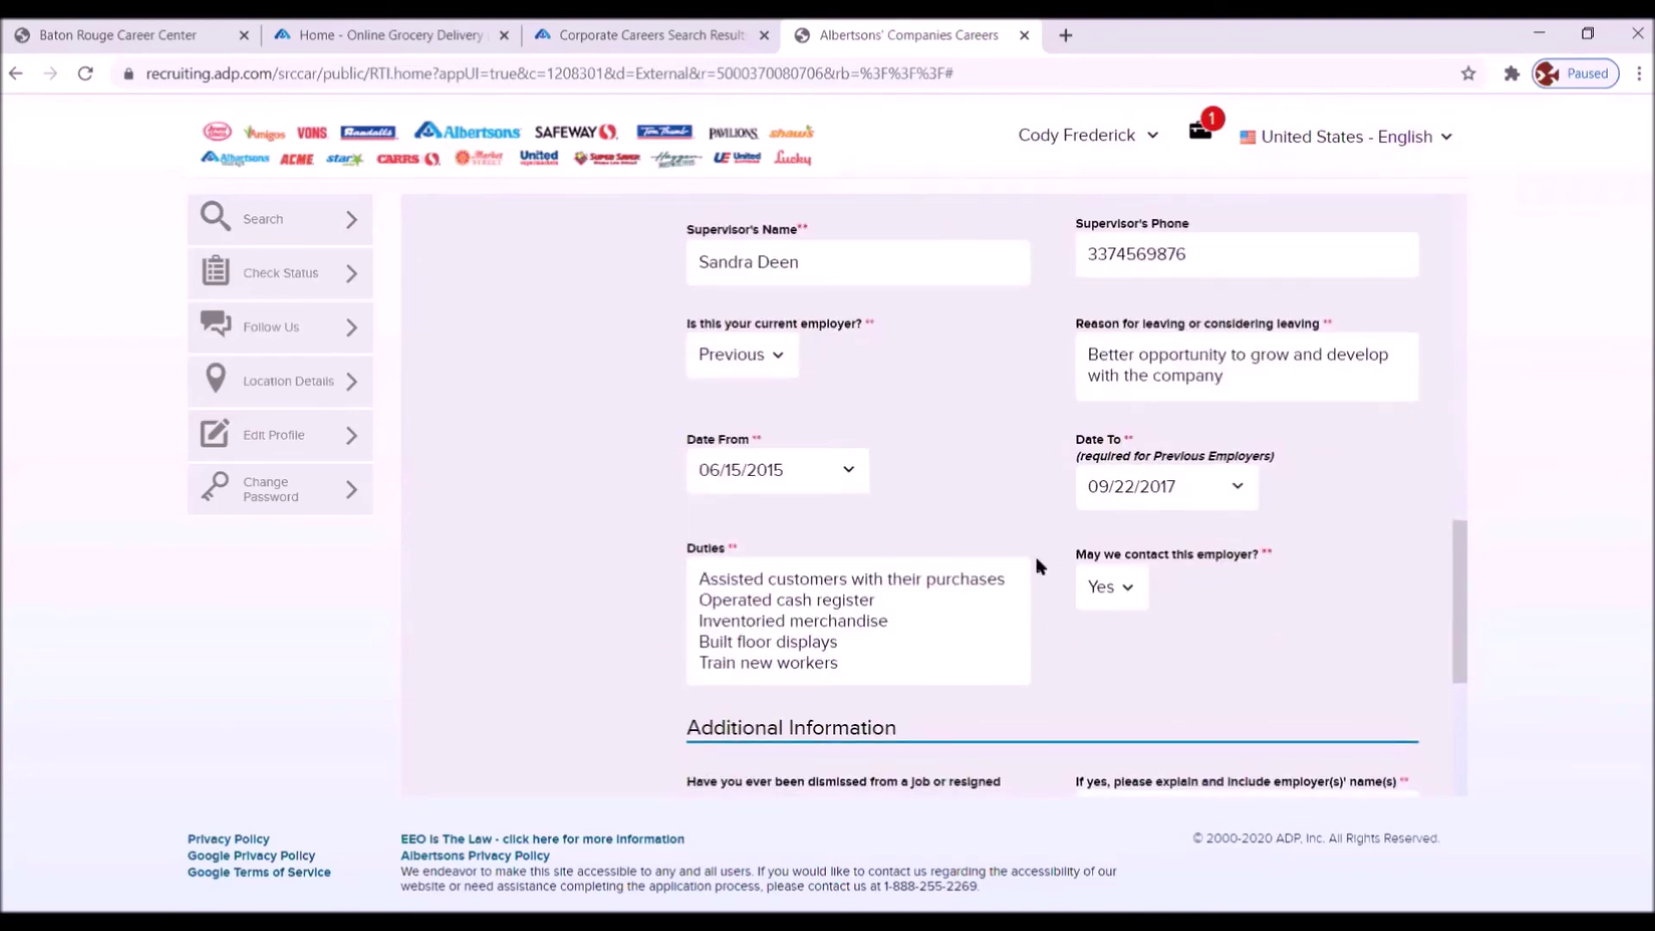
scroll(1098, 597, down, 4)
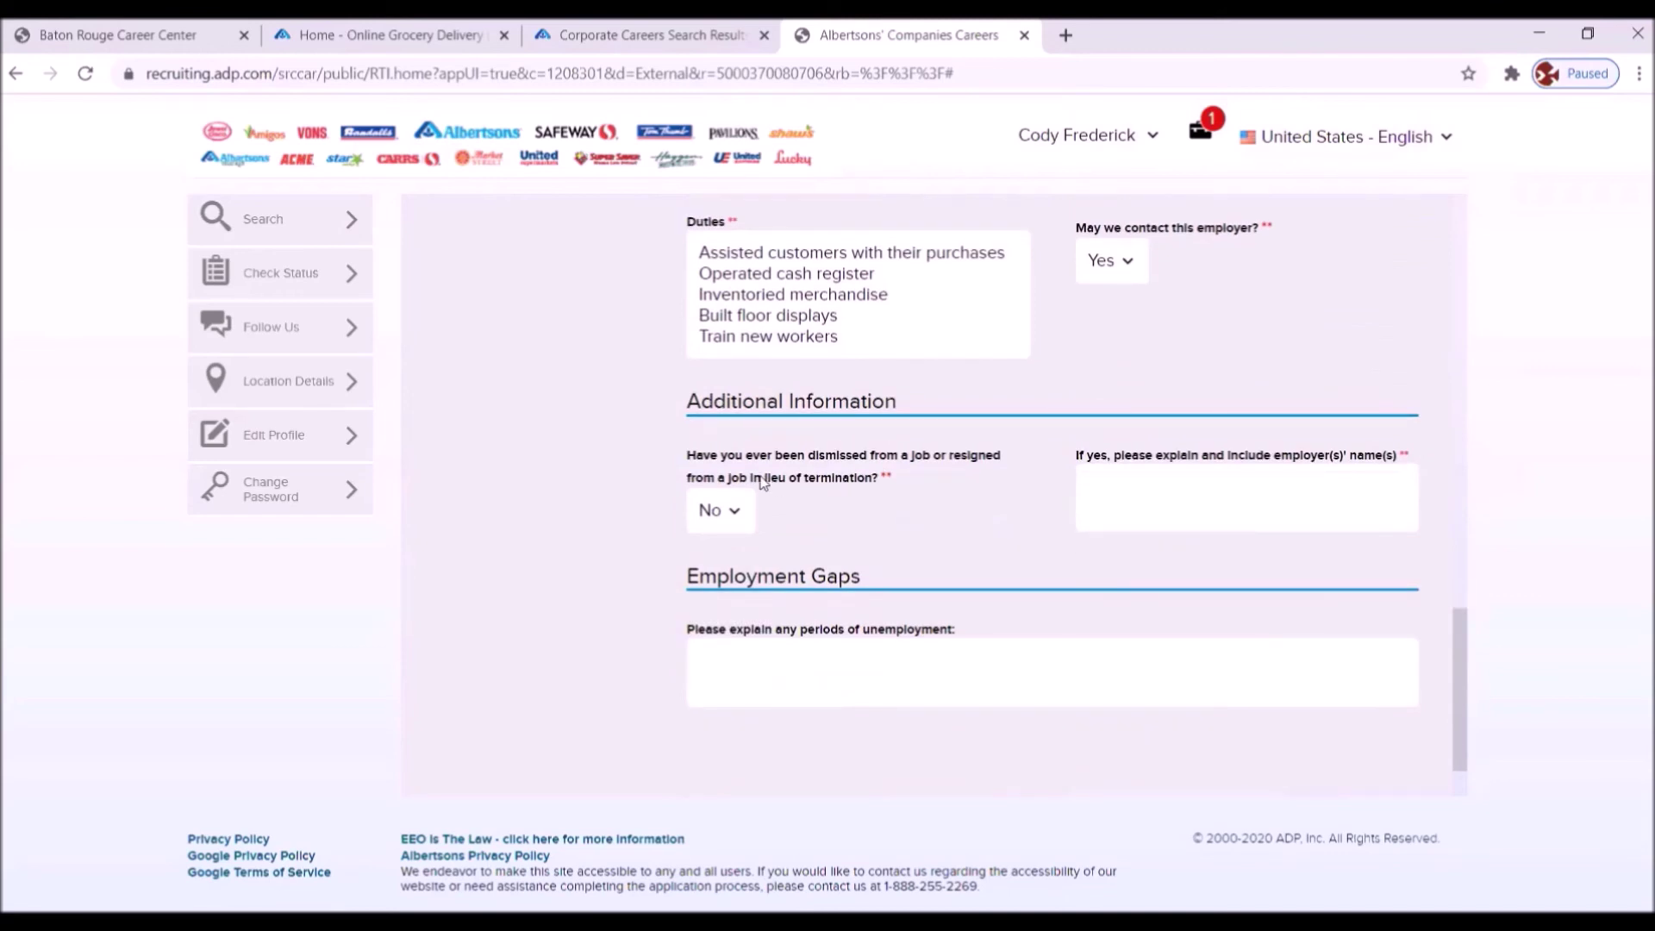
scroll(926, 496, down, 1)
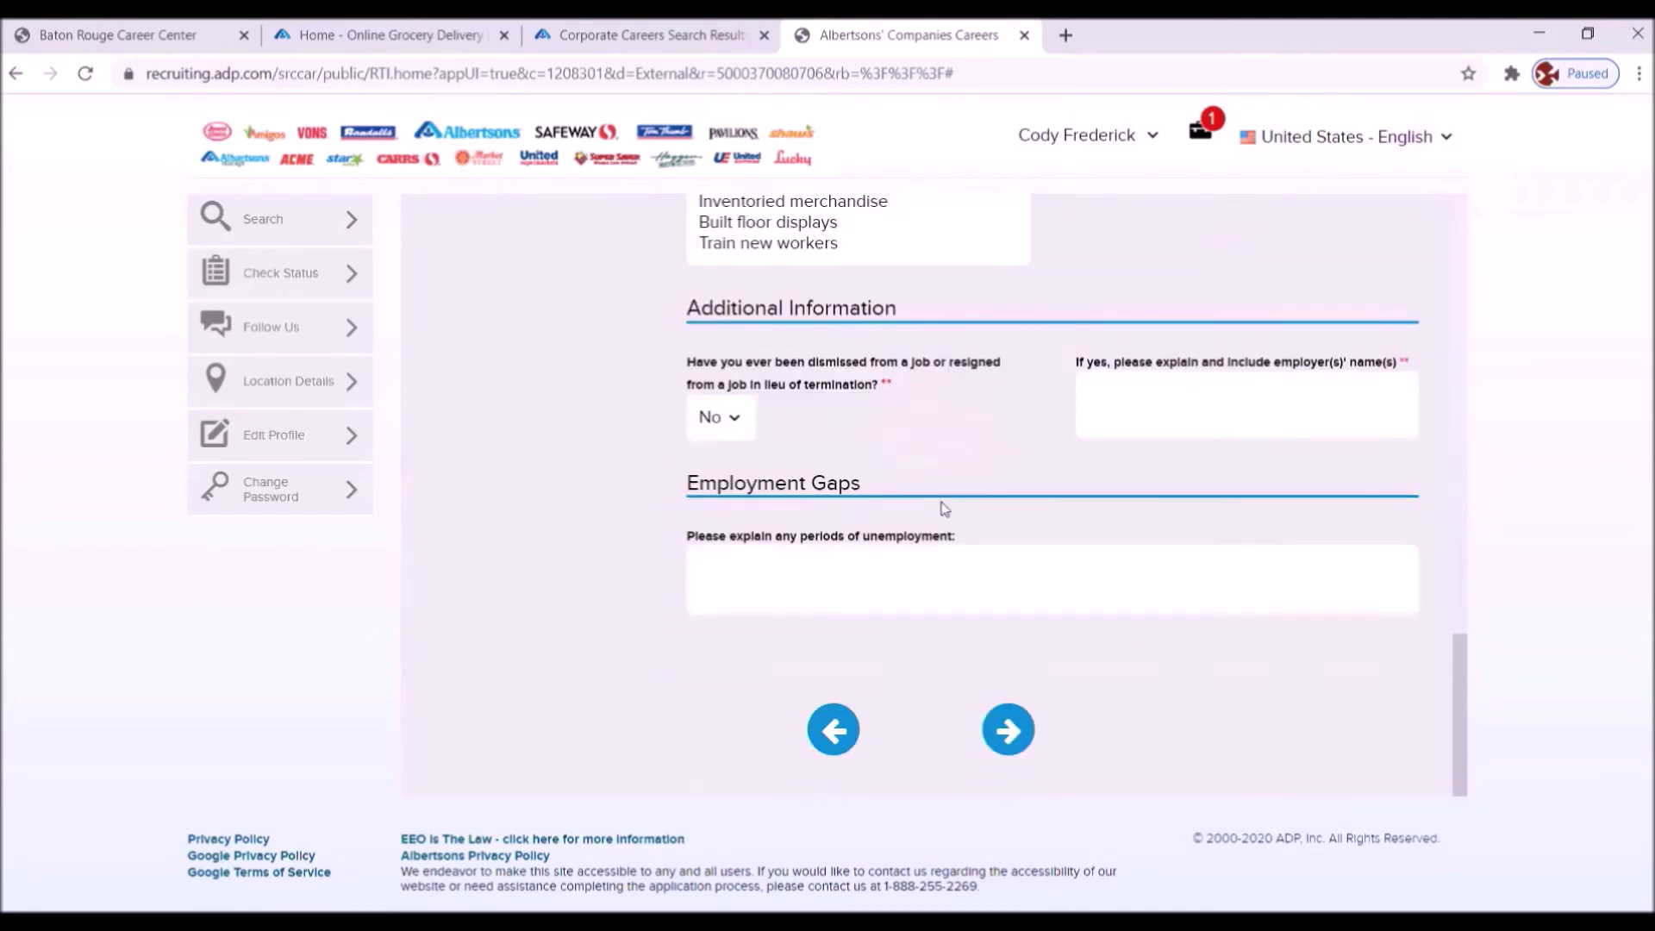
scroll(957, 504, up, 10)
scroll(957, 498, up, 2)
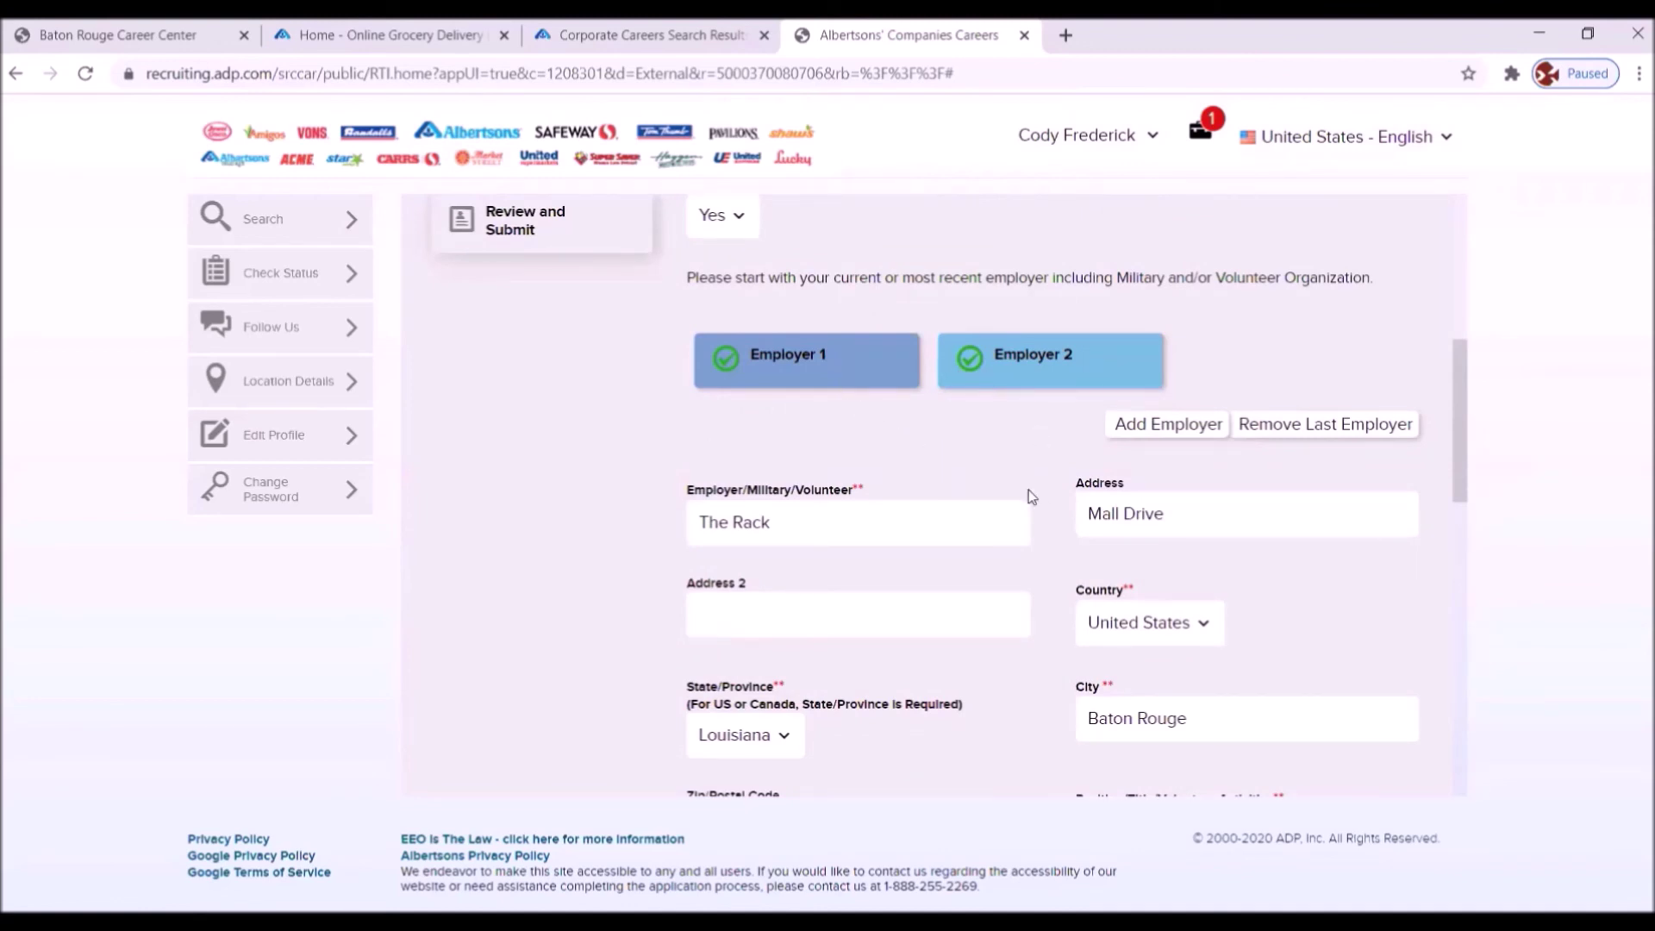
scroll(1021, 487, down, 10)
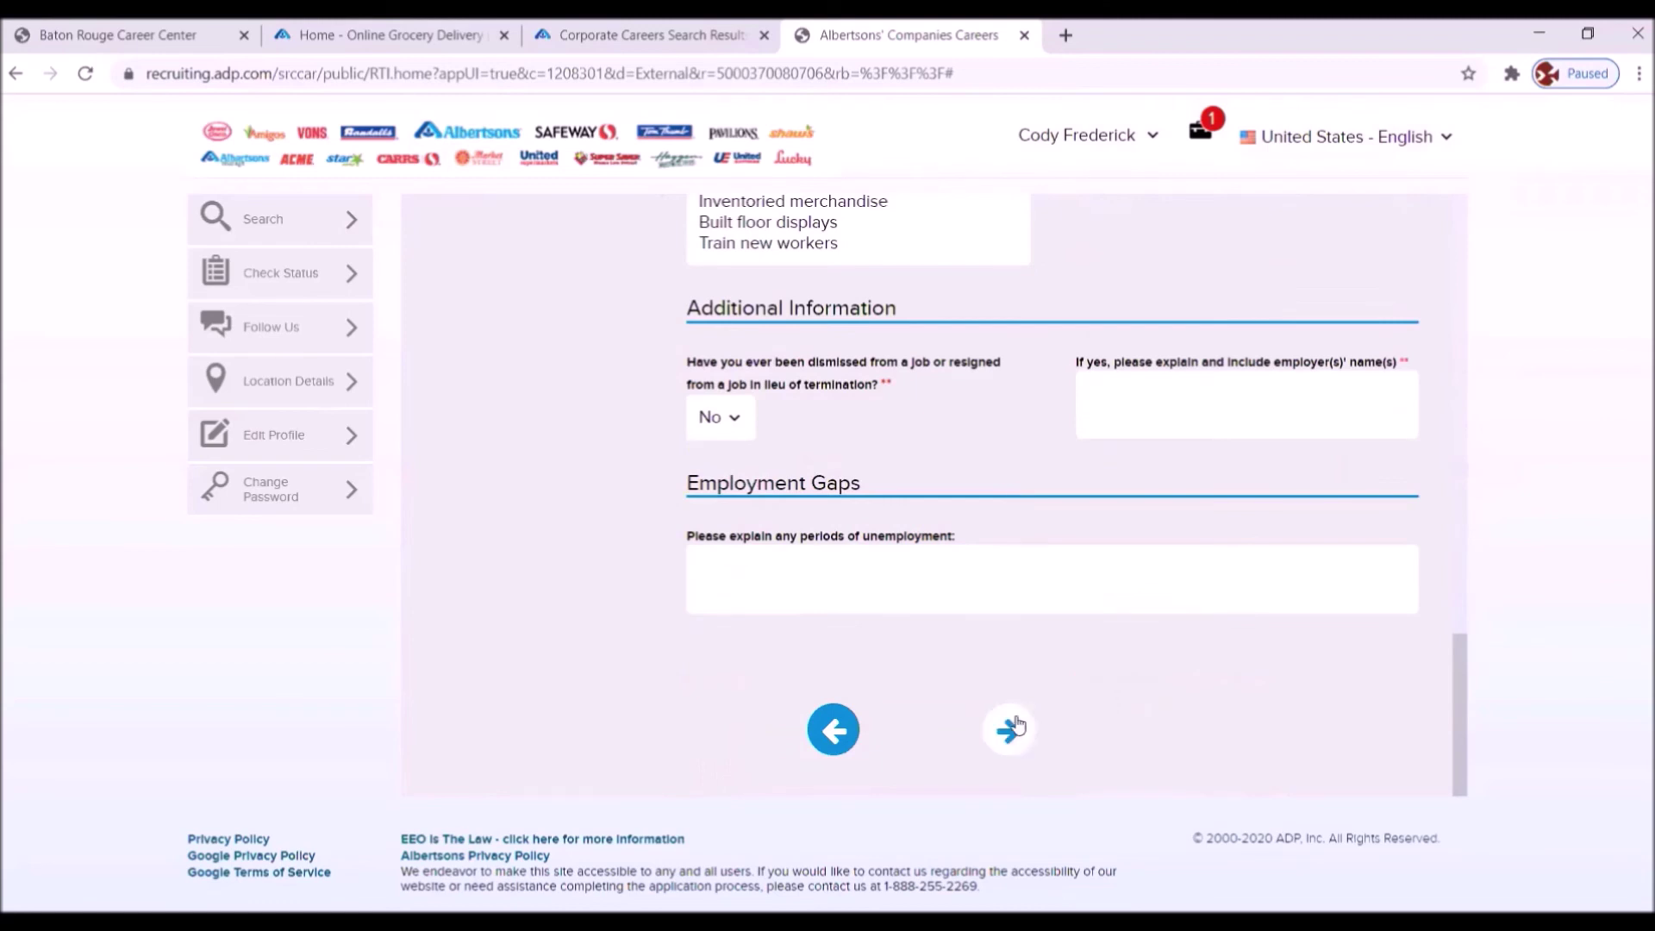
click(1014, 727)
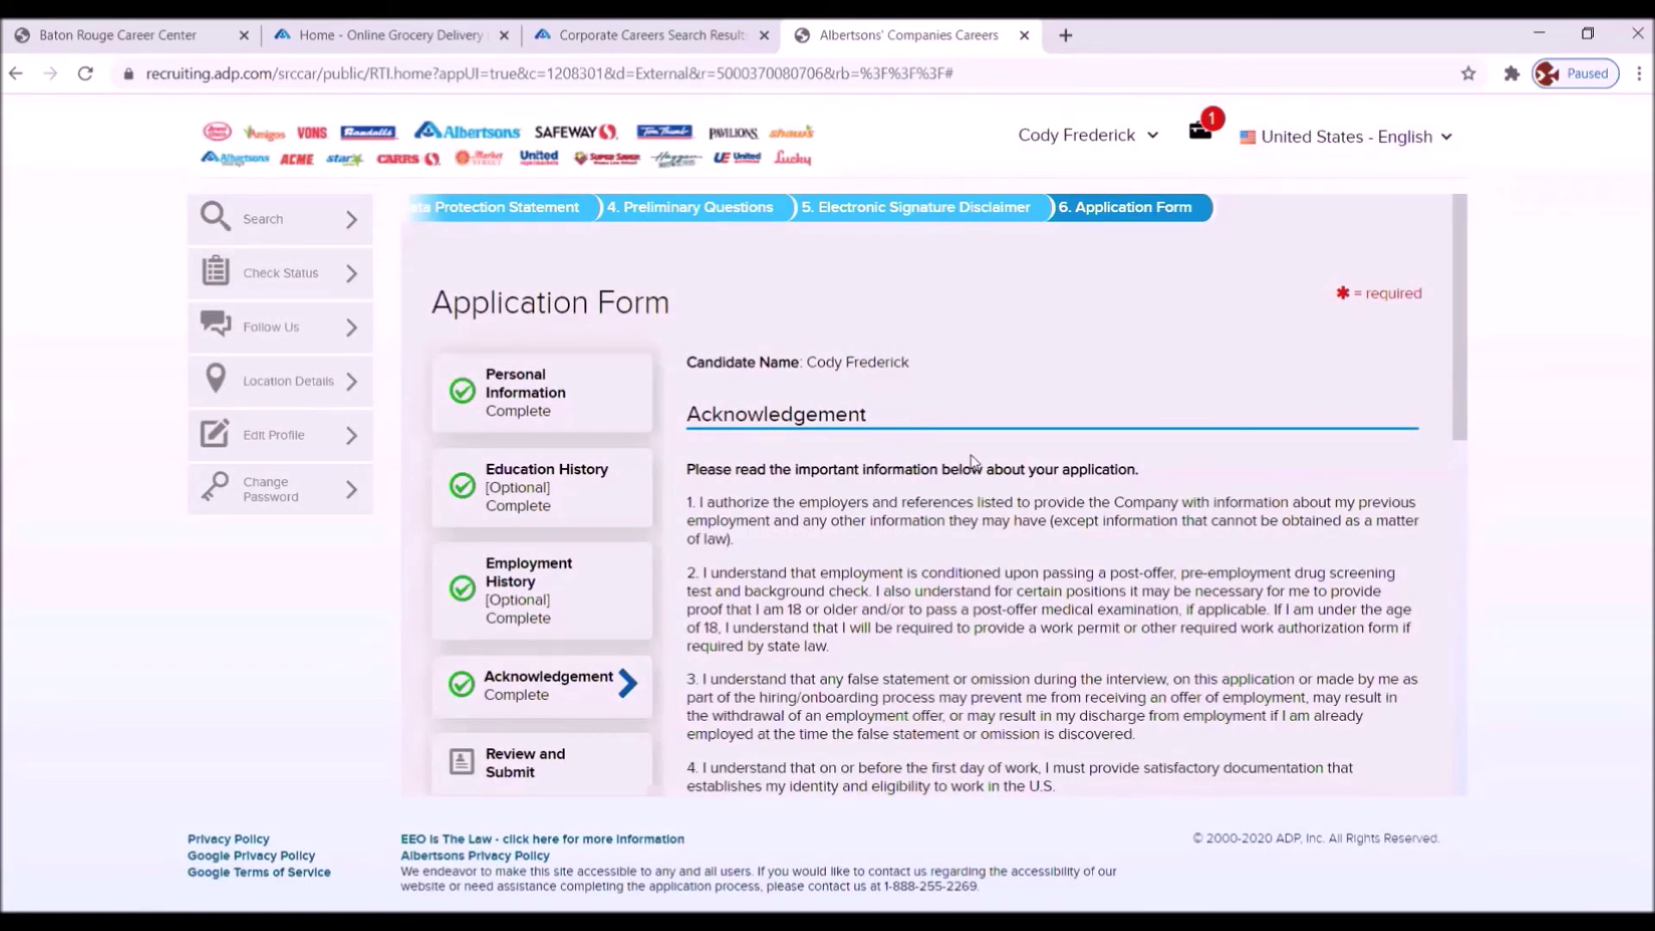
- Move past the signed Acknowledgement page to the Review and Submit summary
scroll(972, 474, down, 8)
scroll(1023, 547, down, 1)
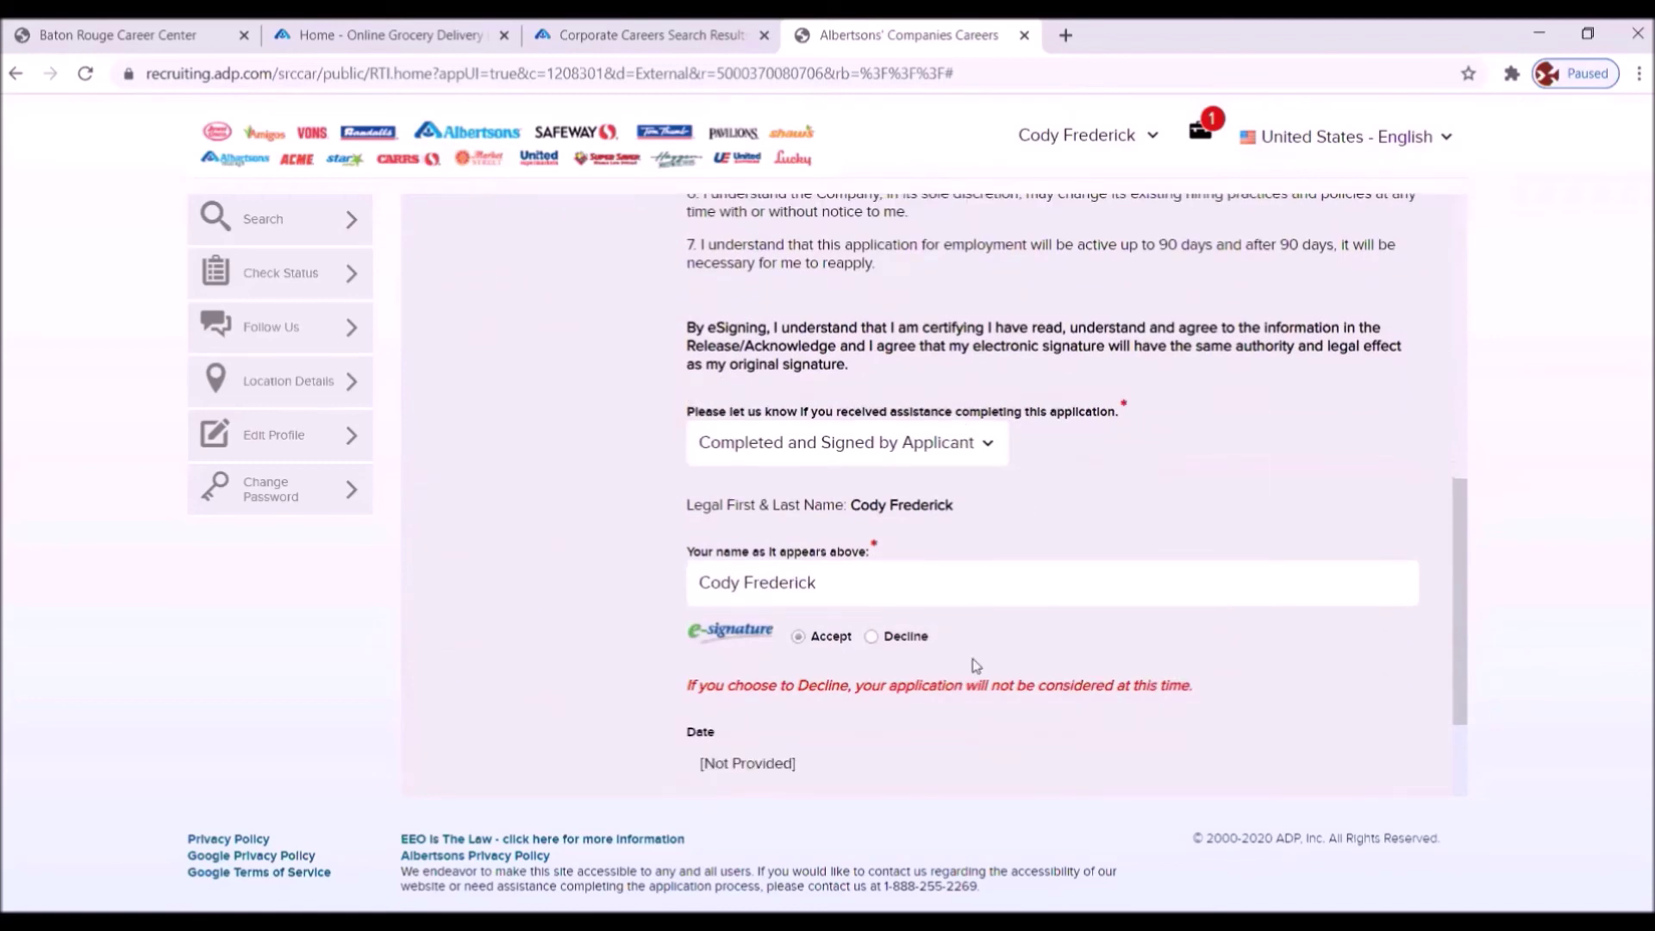
scroll(975, 666, down, 2)
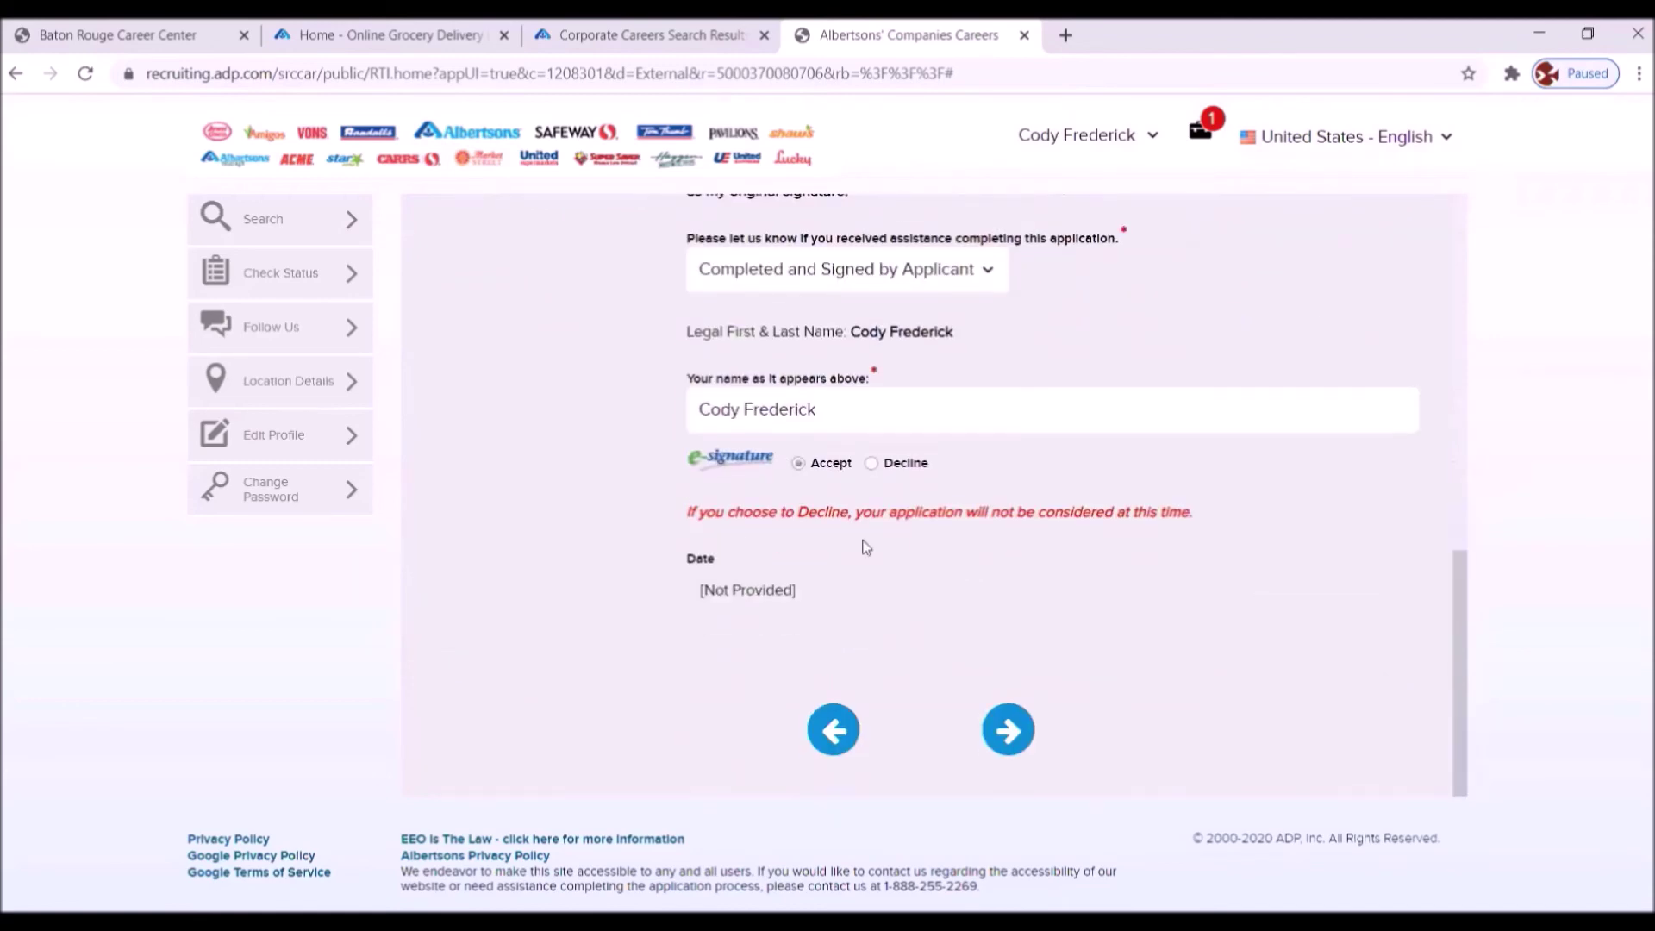
click(1006, 730)
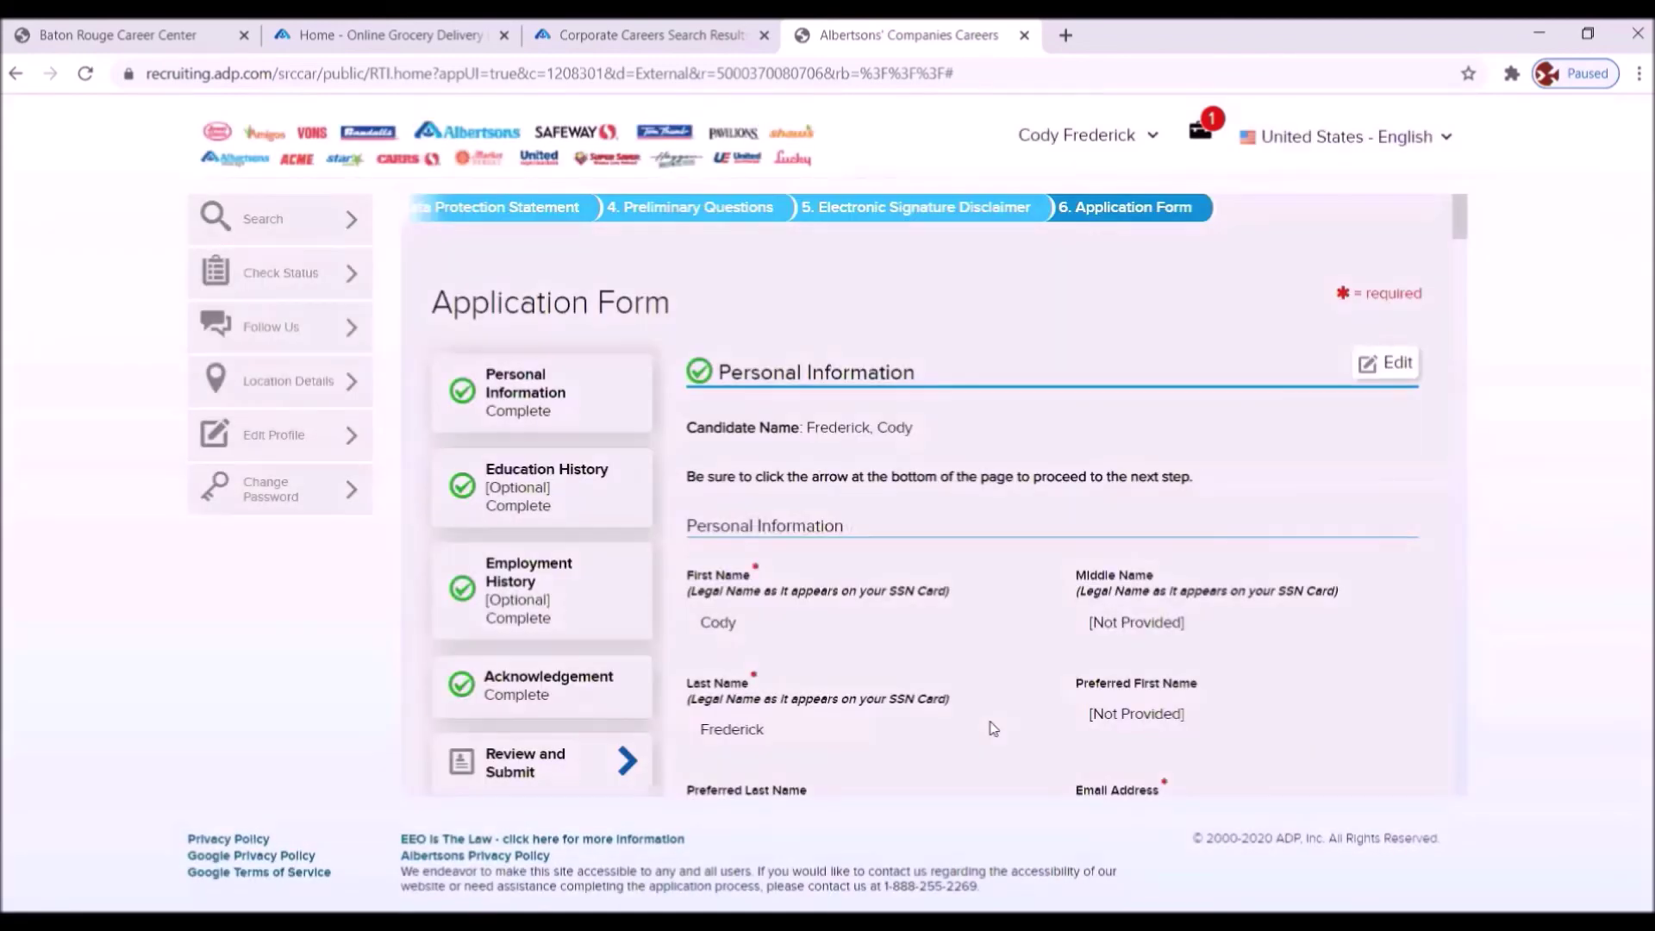
- Review the full application summary to the bottom and submit the form
scroll(980, 418, down, 7)
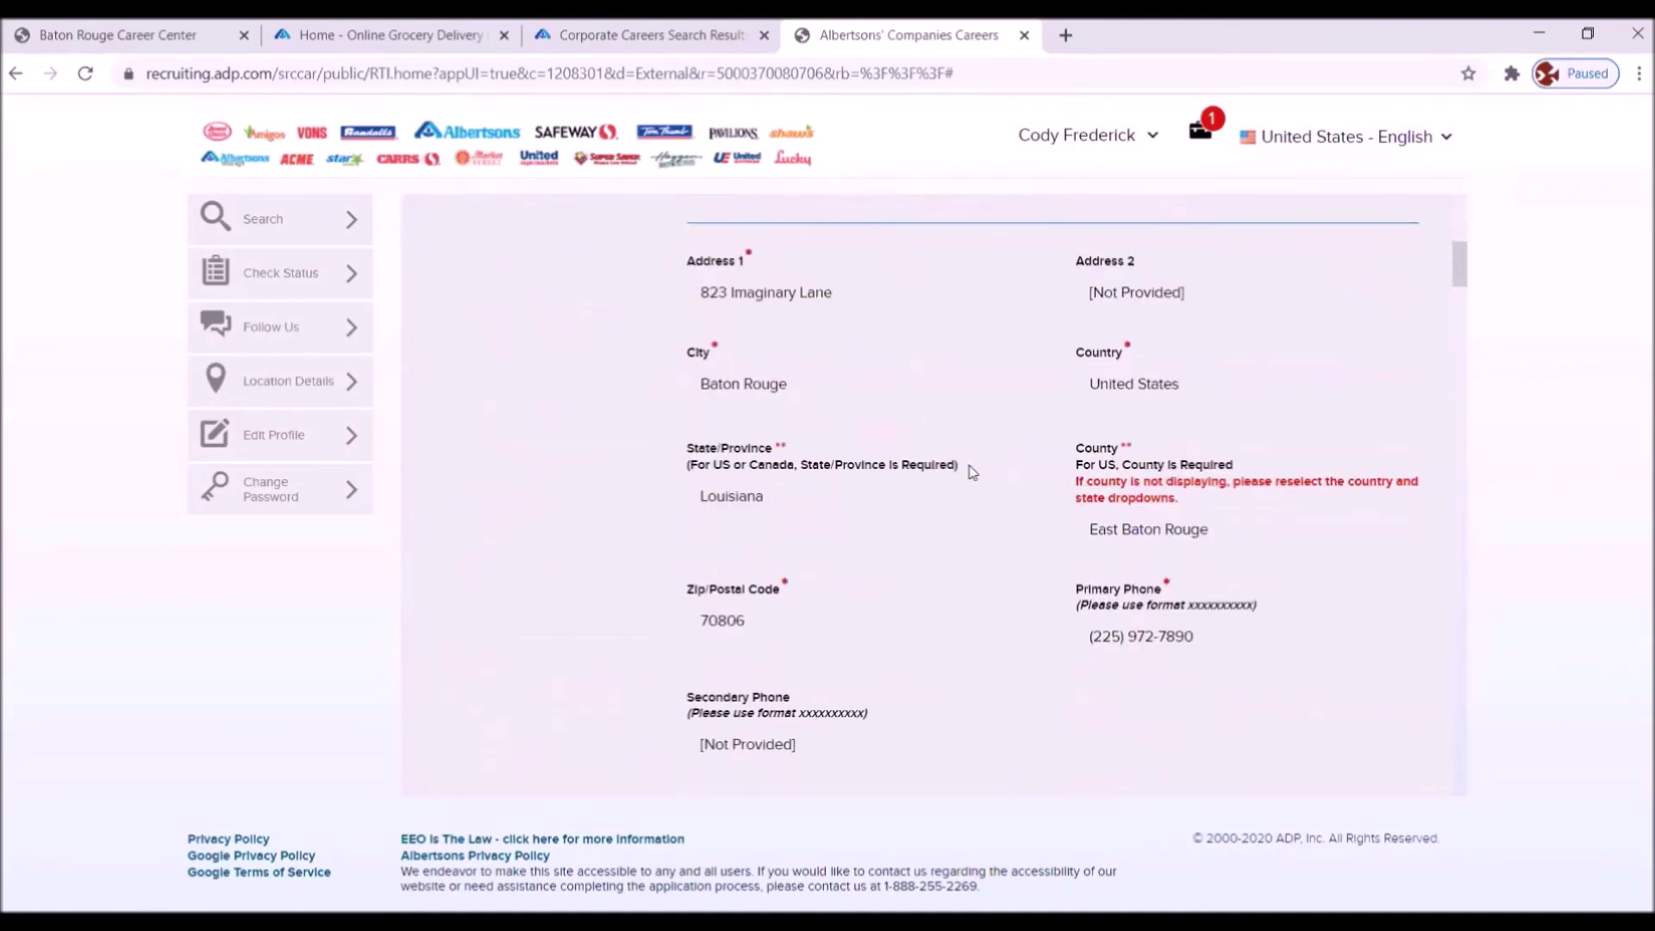
scroll(971, 471, down, 10)
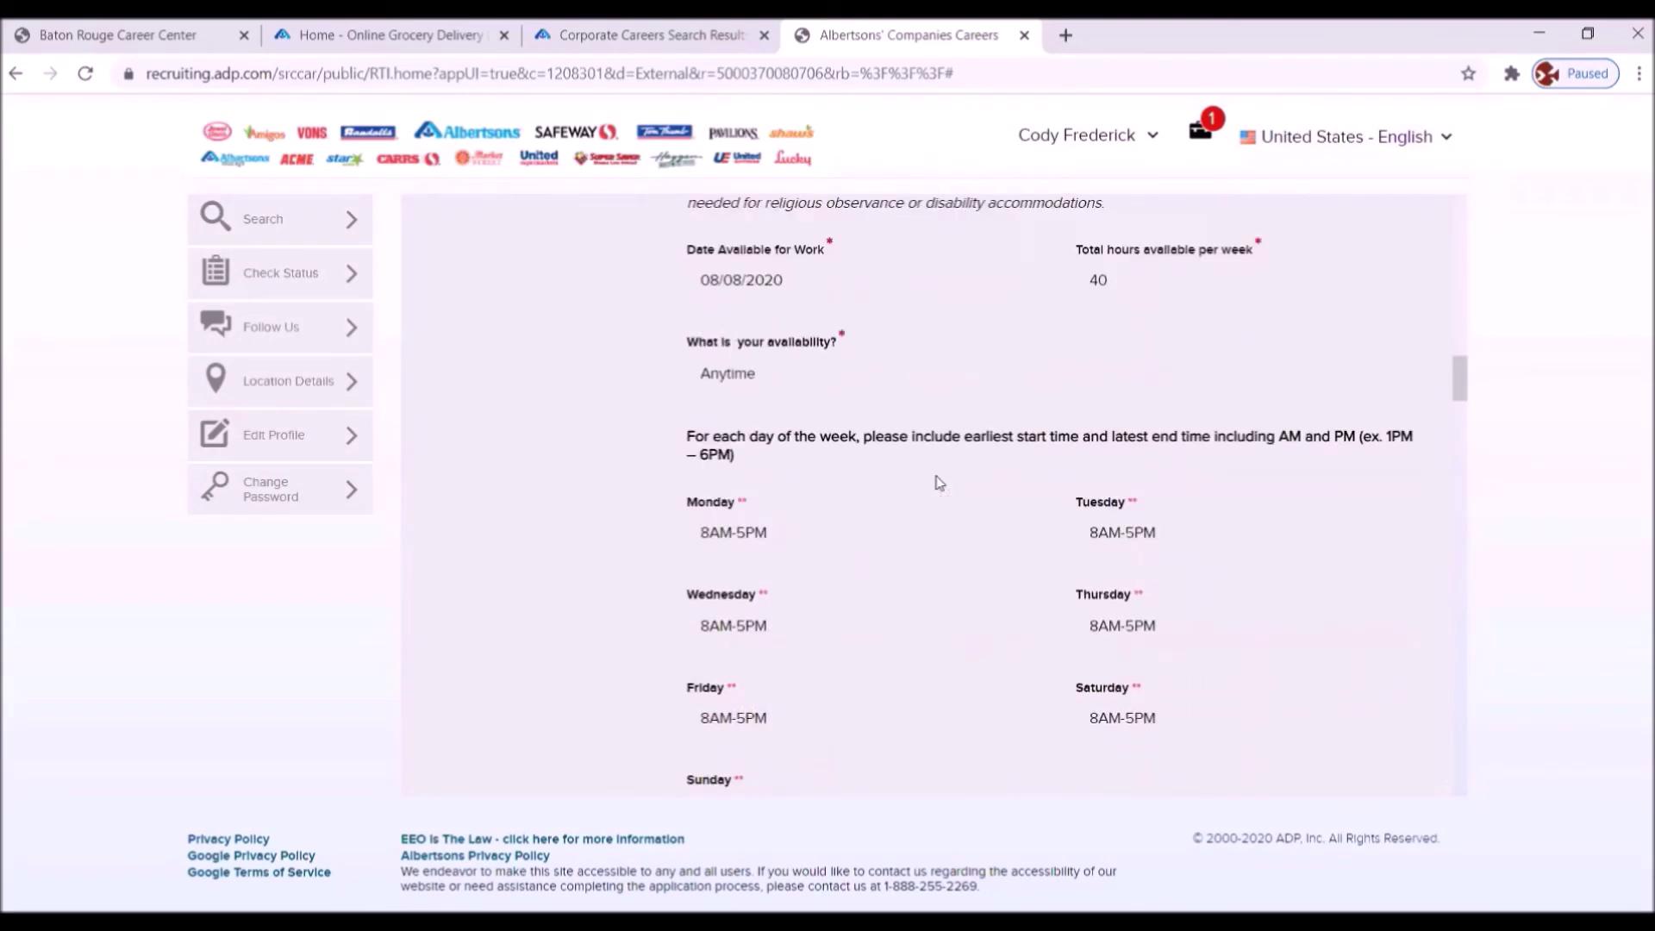
scroll(939, 483, down, 11)
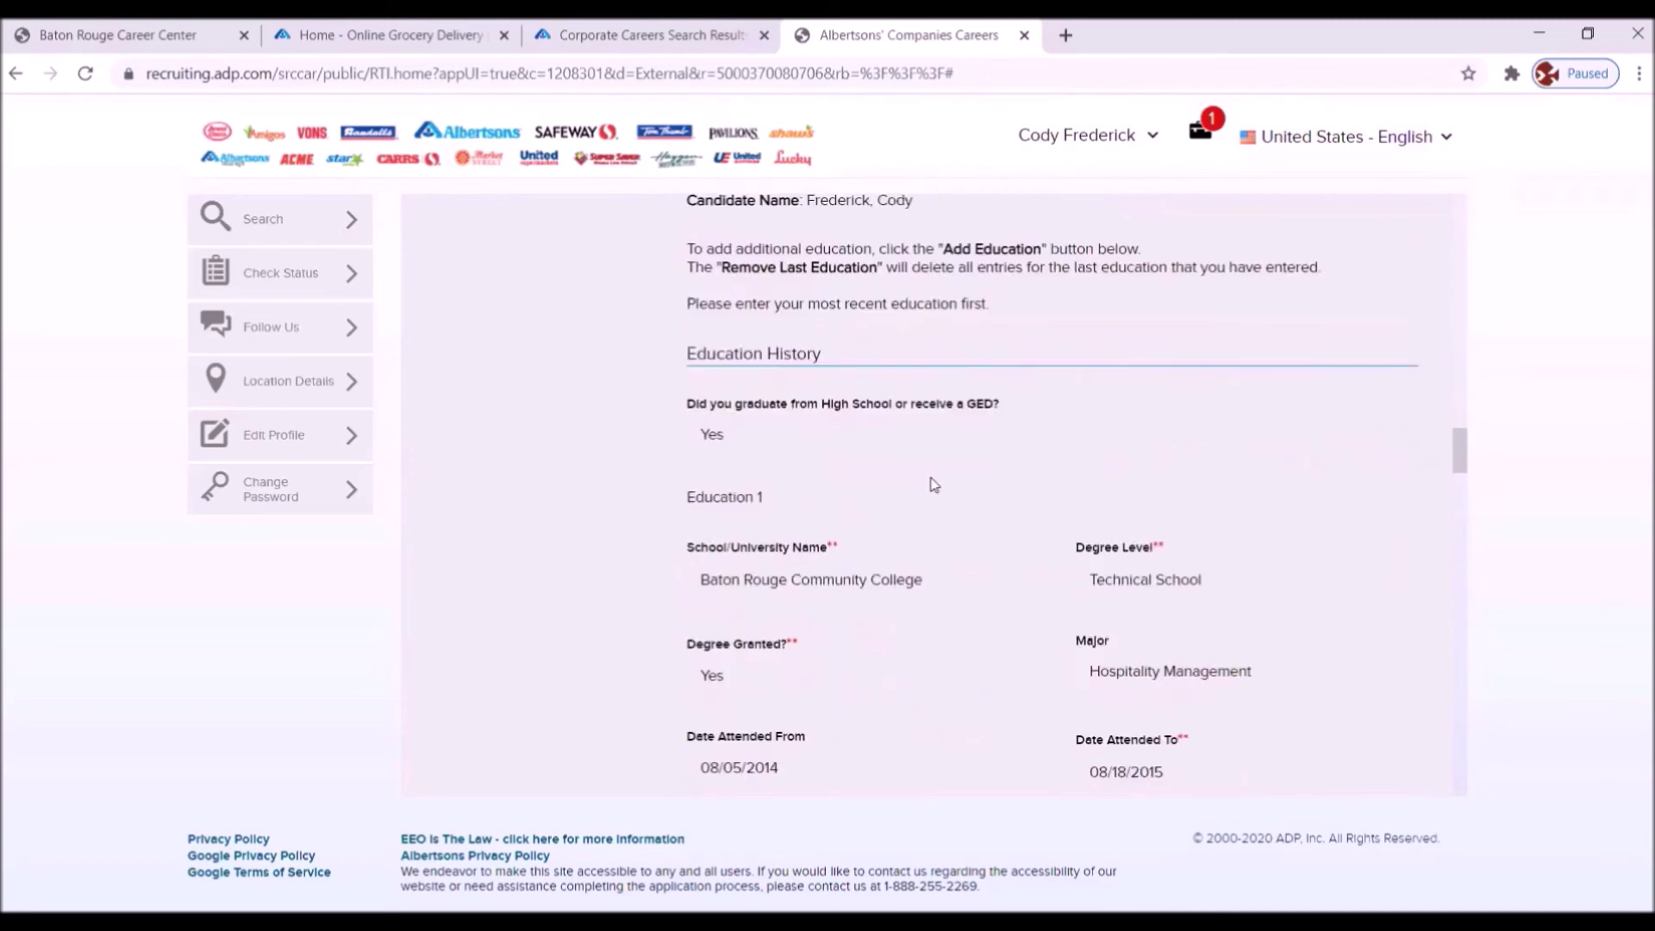
scroll(933, 485, down, 11)
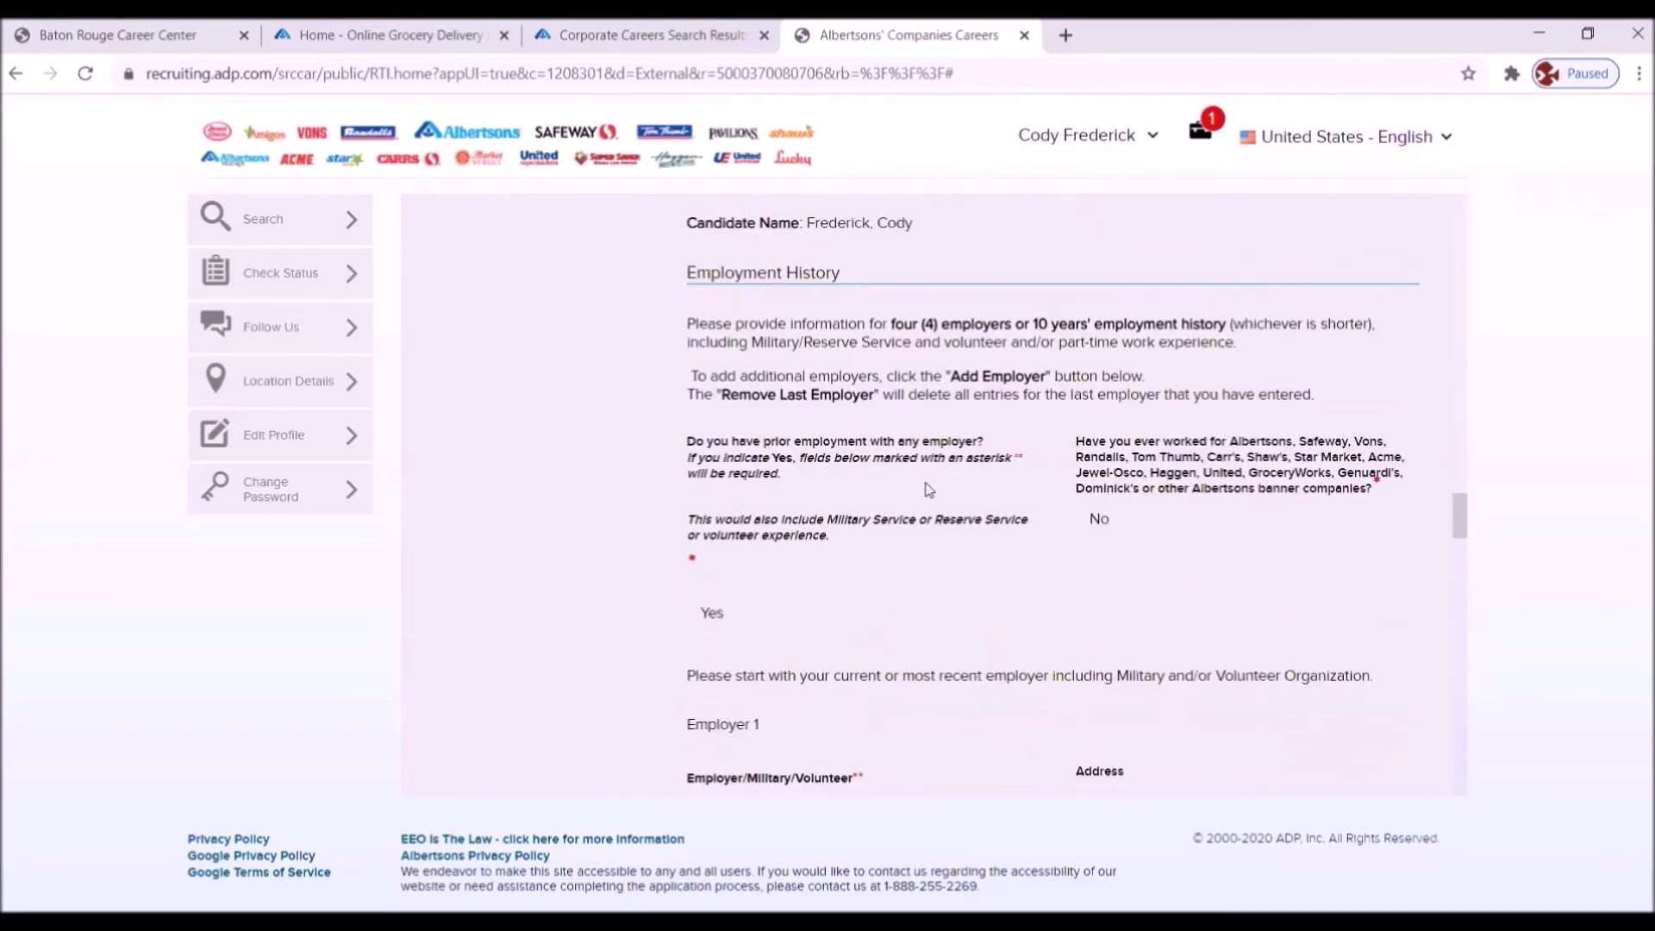
scroll(929, 489, down, 12)
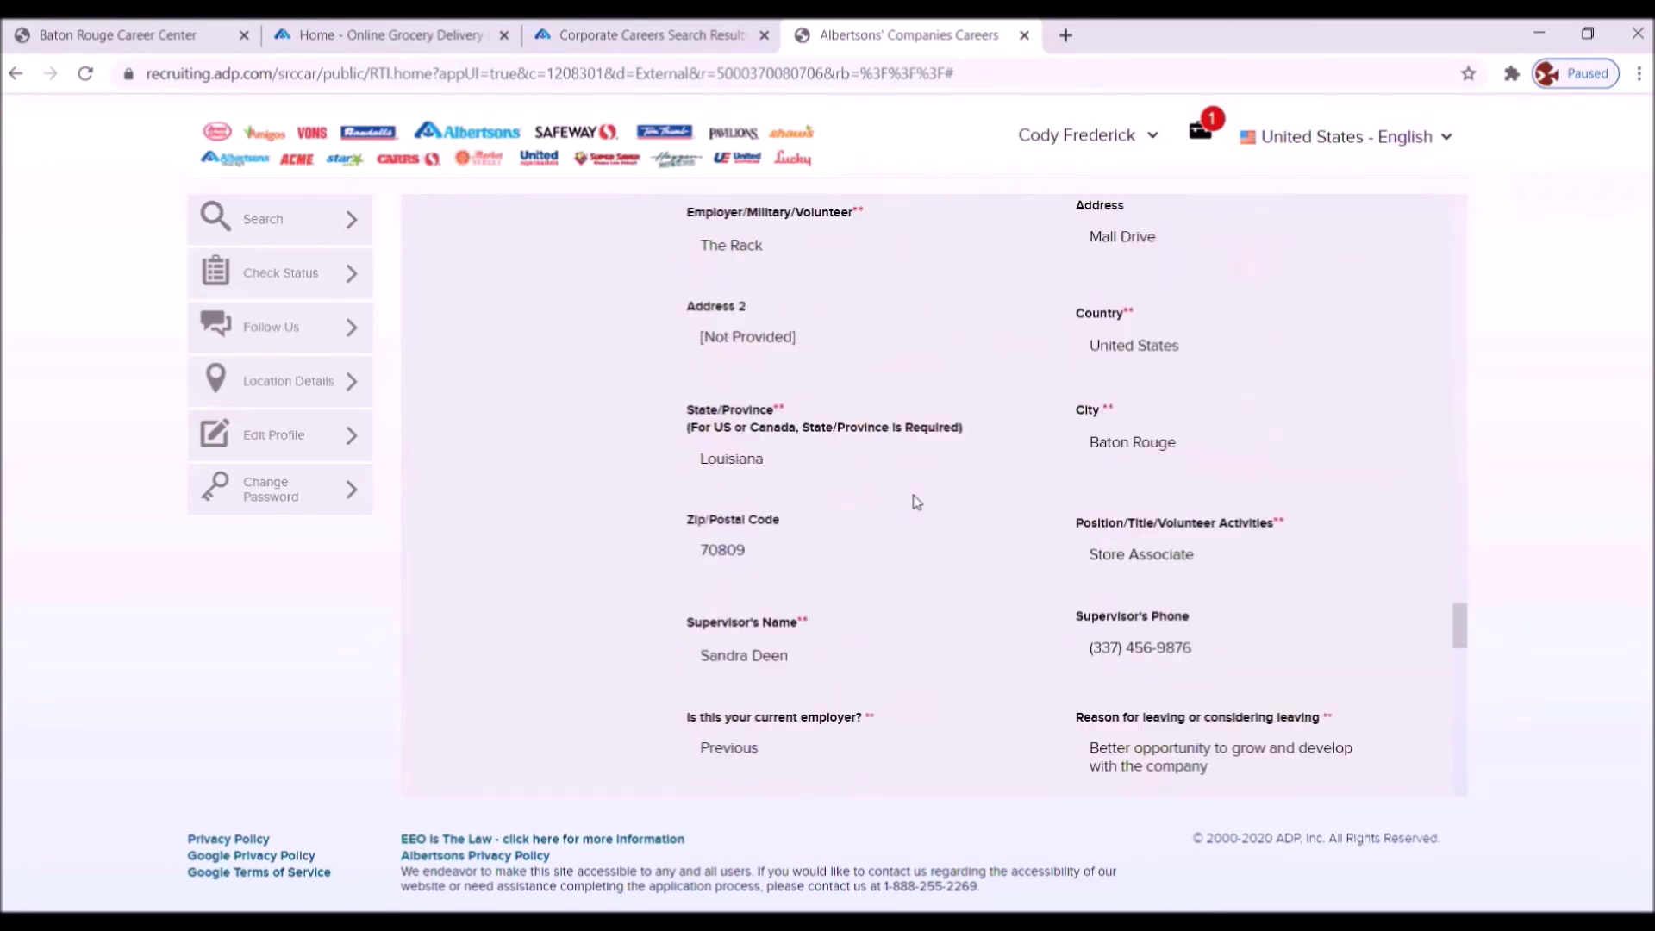
scroll(916, 501, down, 12)
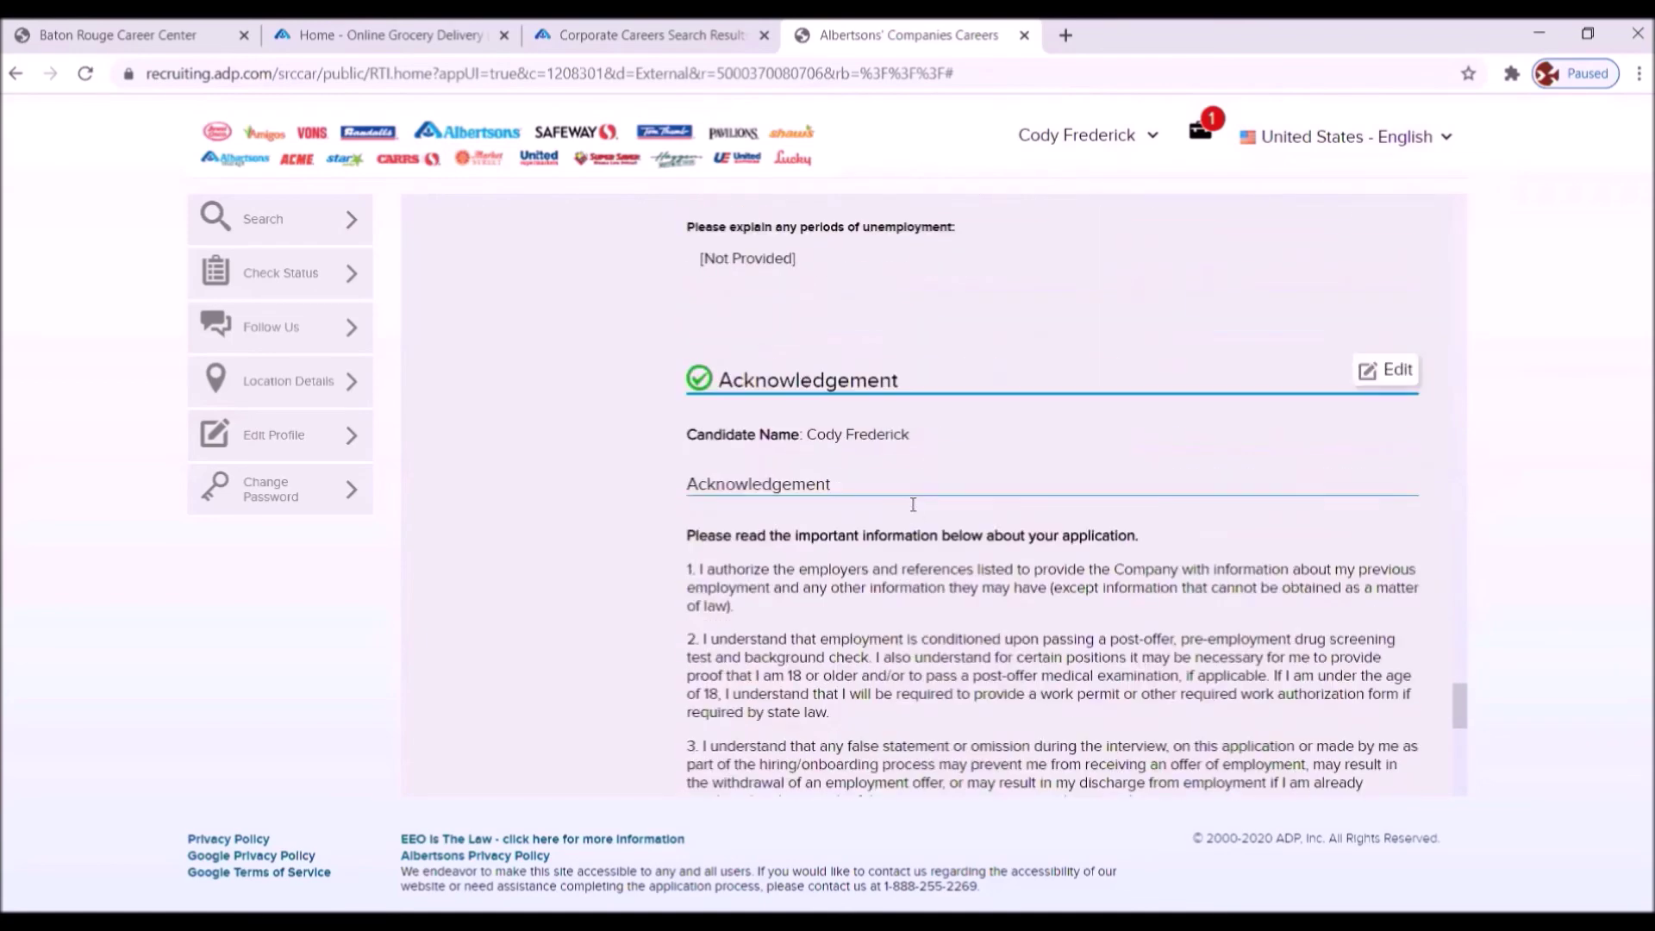
scroll(913, 509, down, 10)
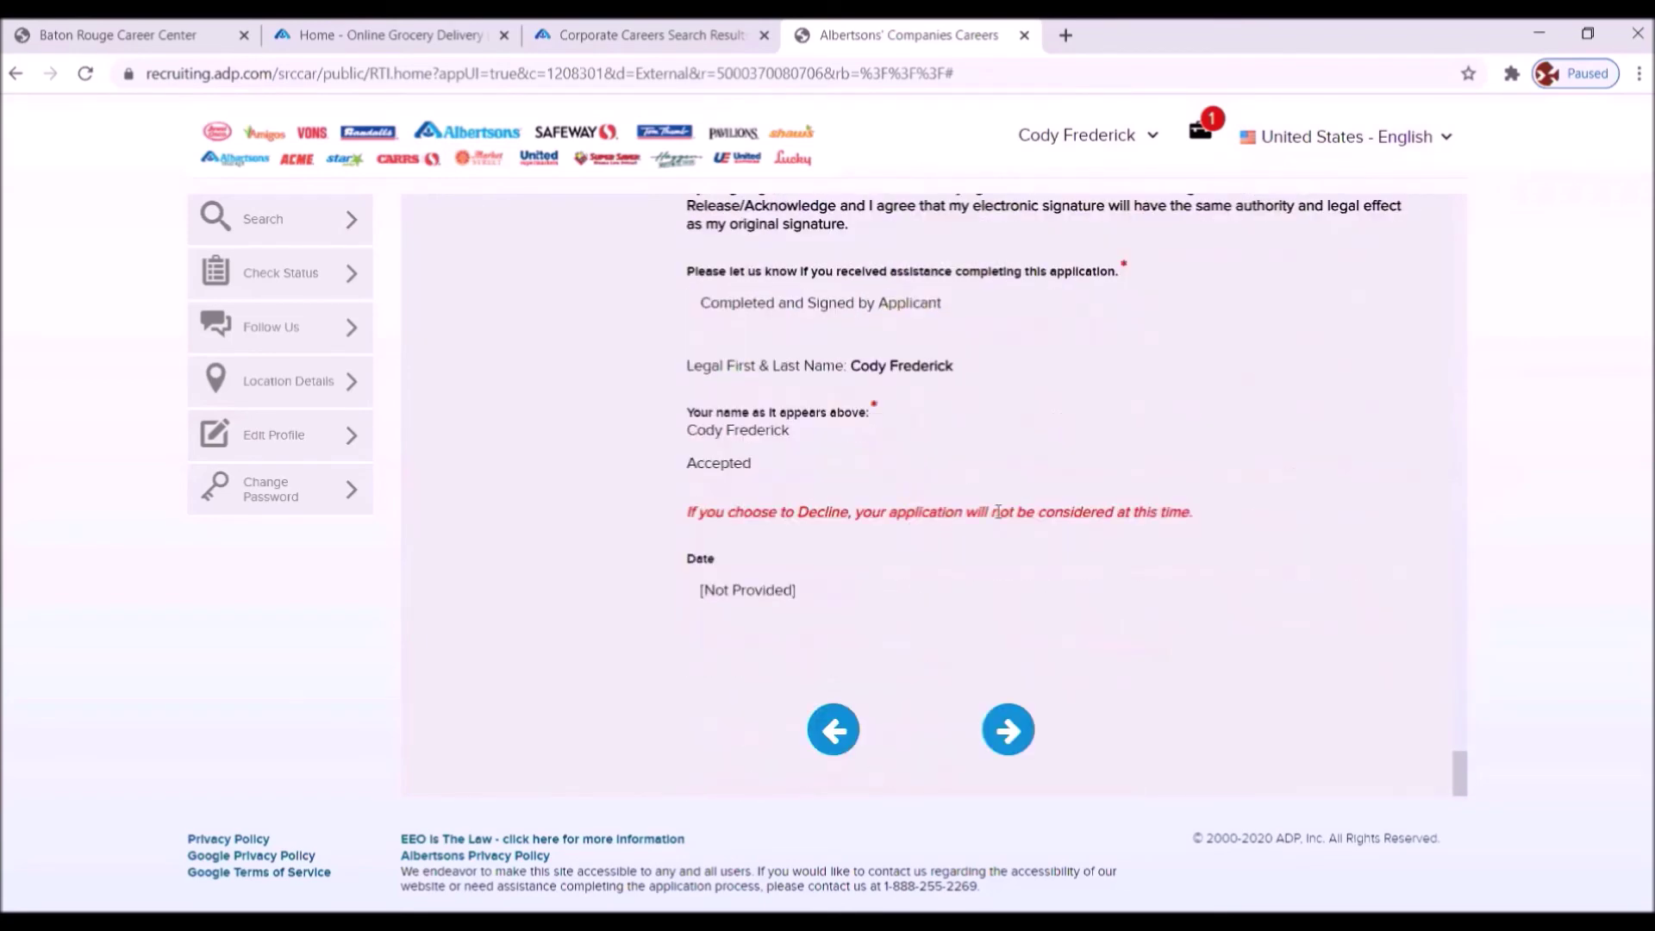
click(1008, 730)
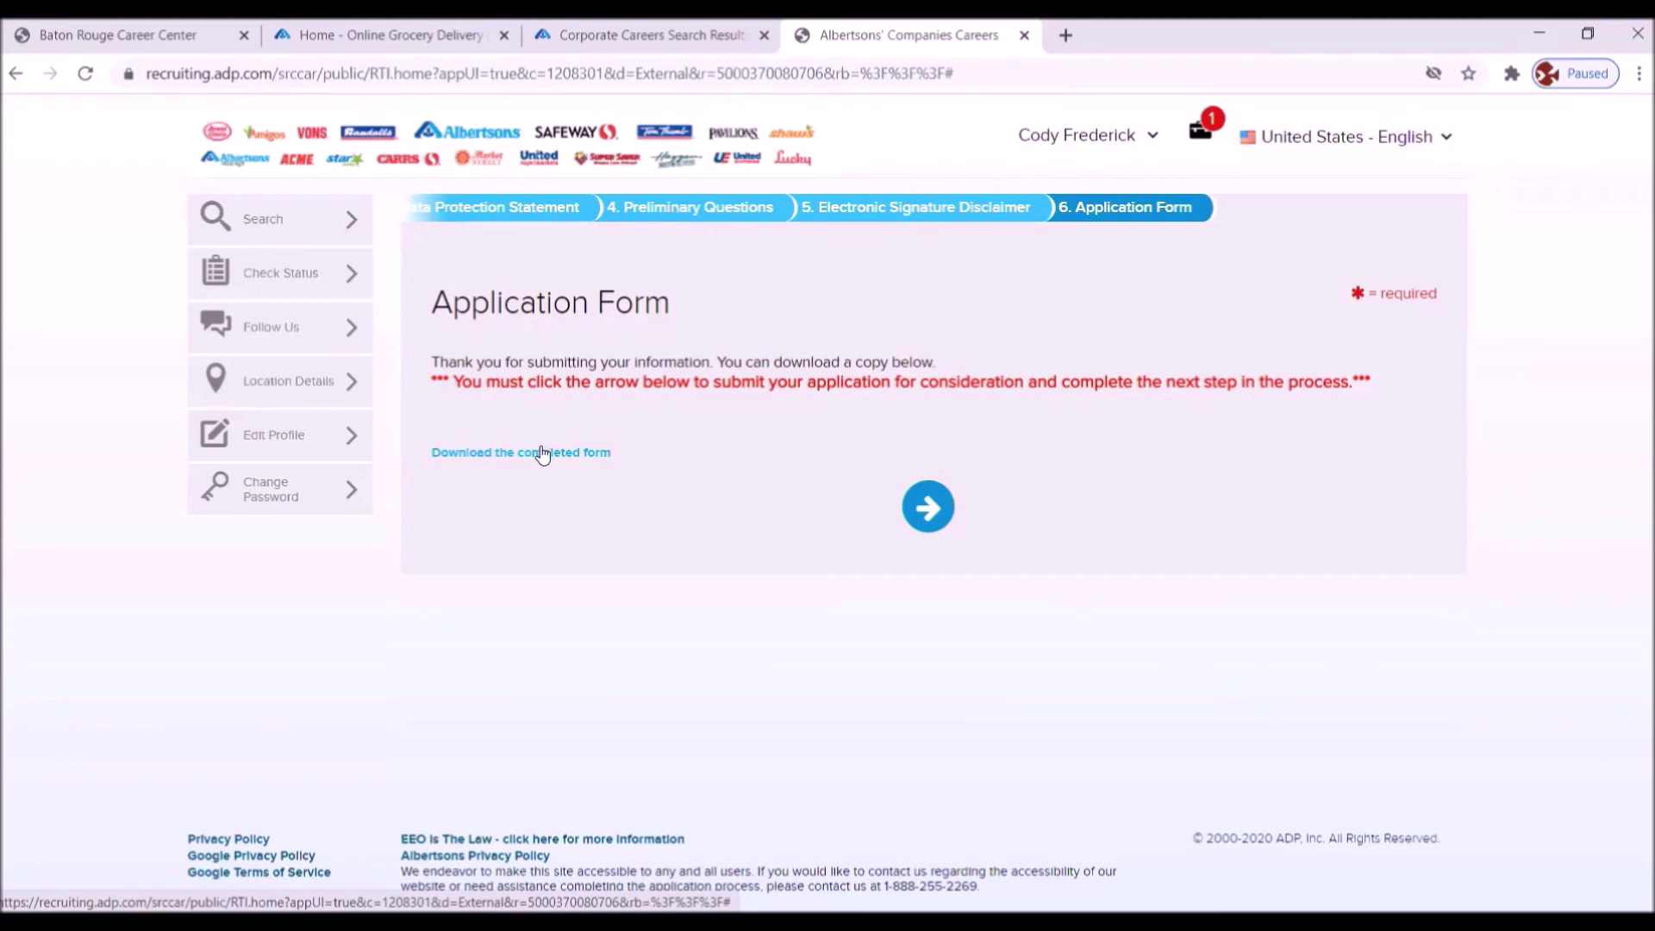
- Continue from the submission confirmation to step 7, Rehire Check
click(929, 510)
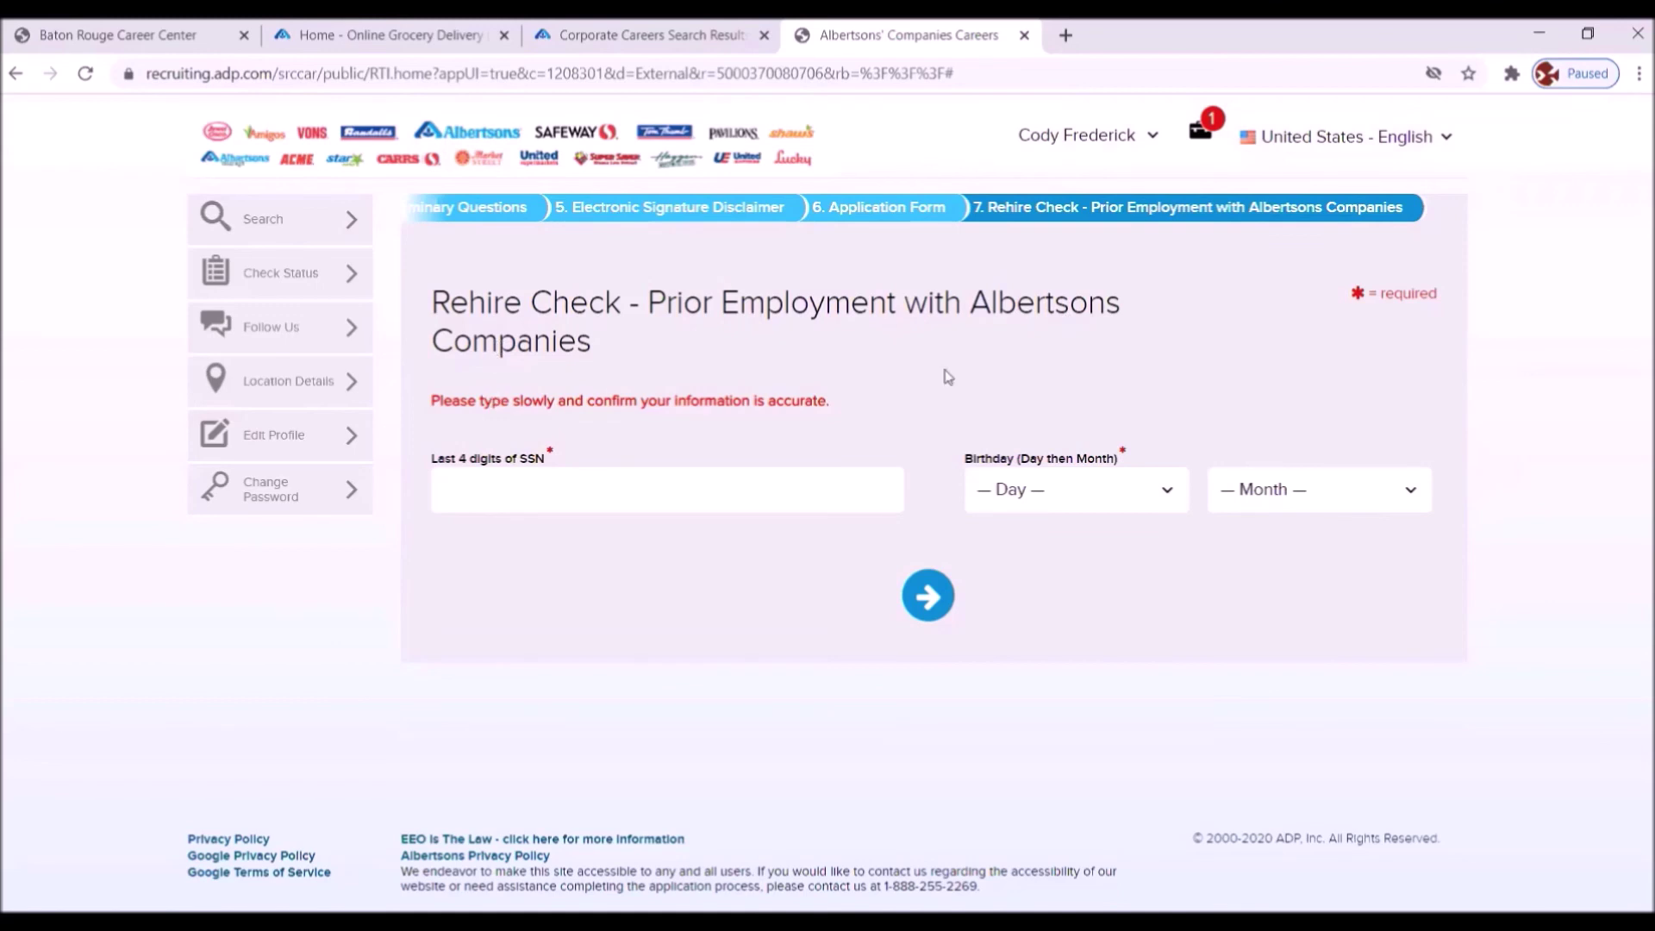
- Clear the Errors Found message and enter the last four SSN digits
click(946, 596)
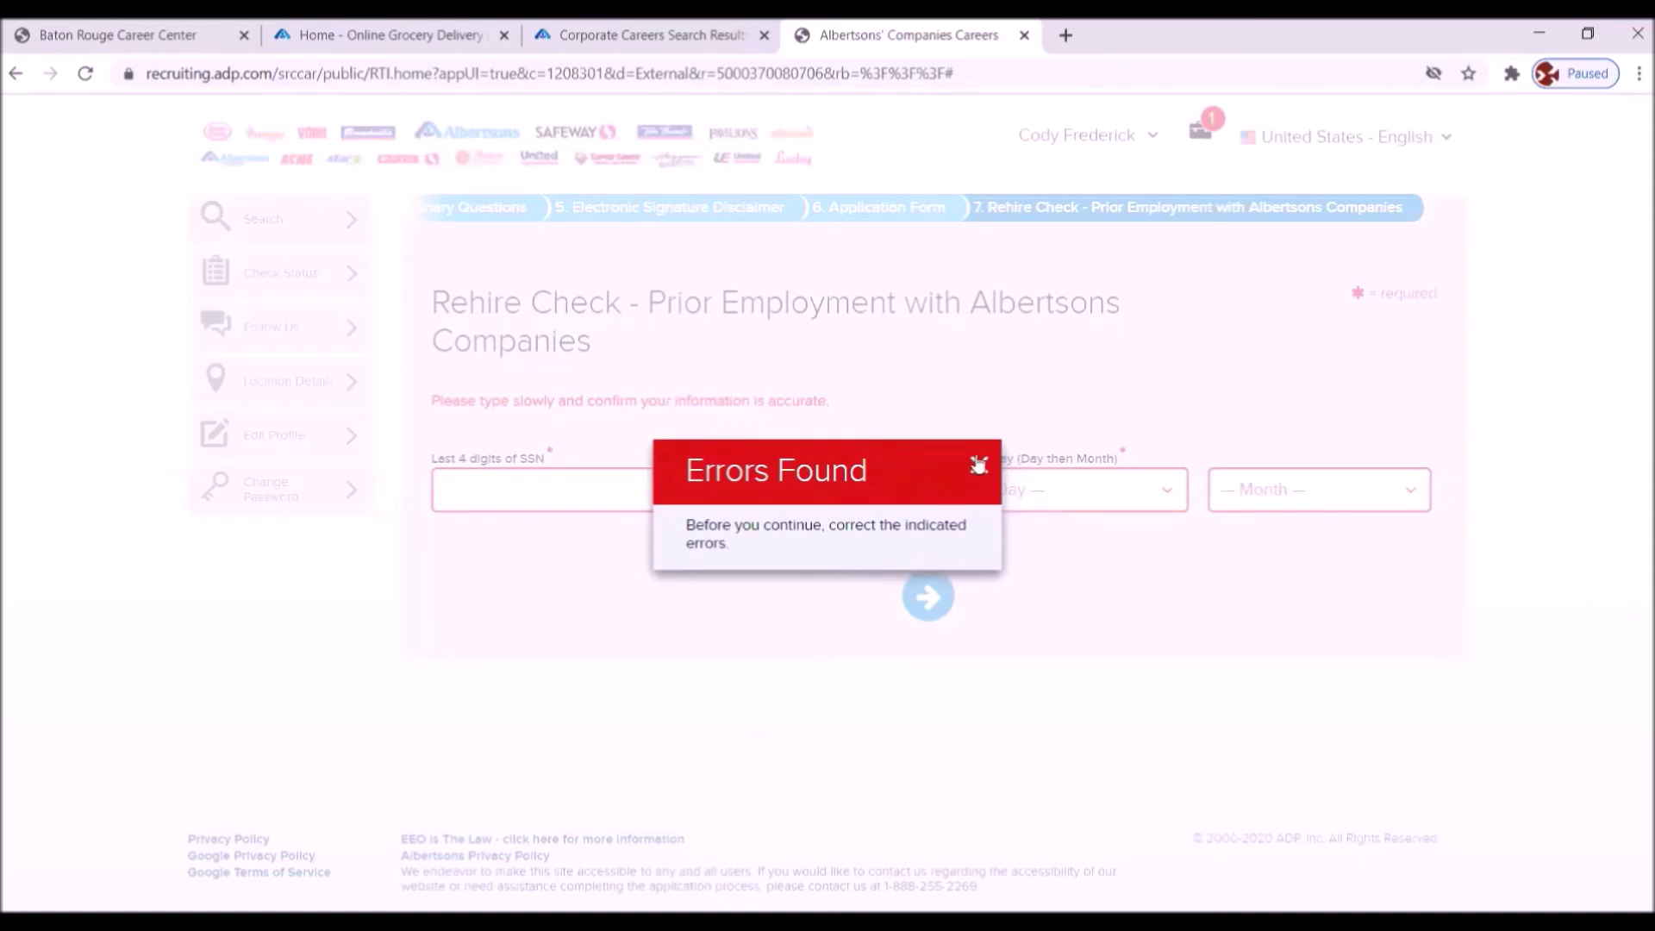
click(978, 466)
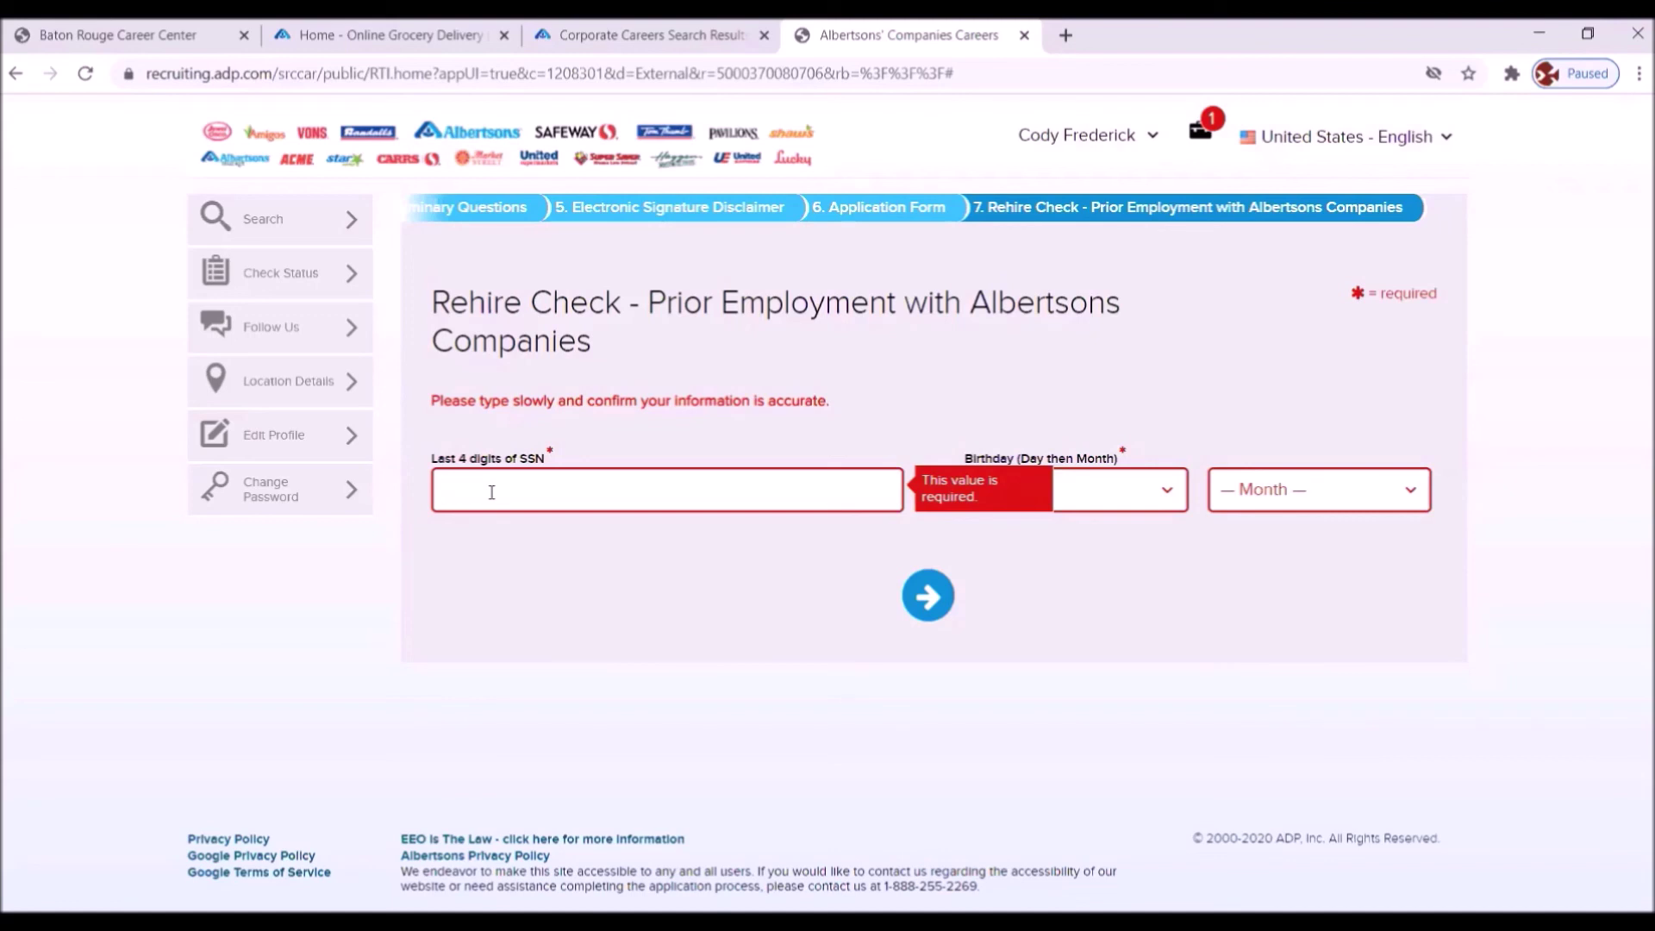
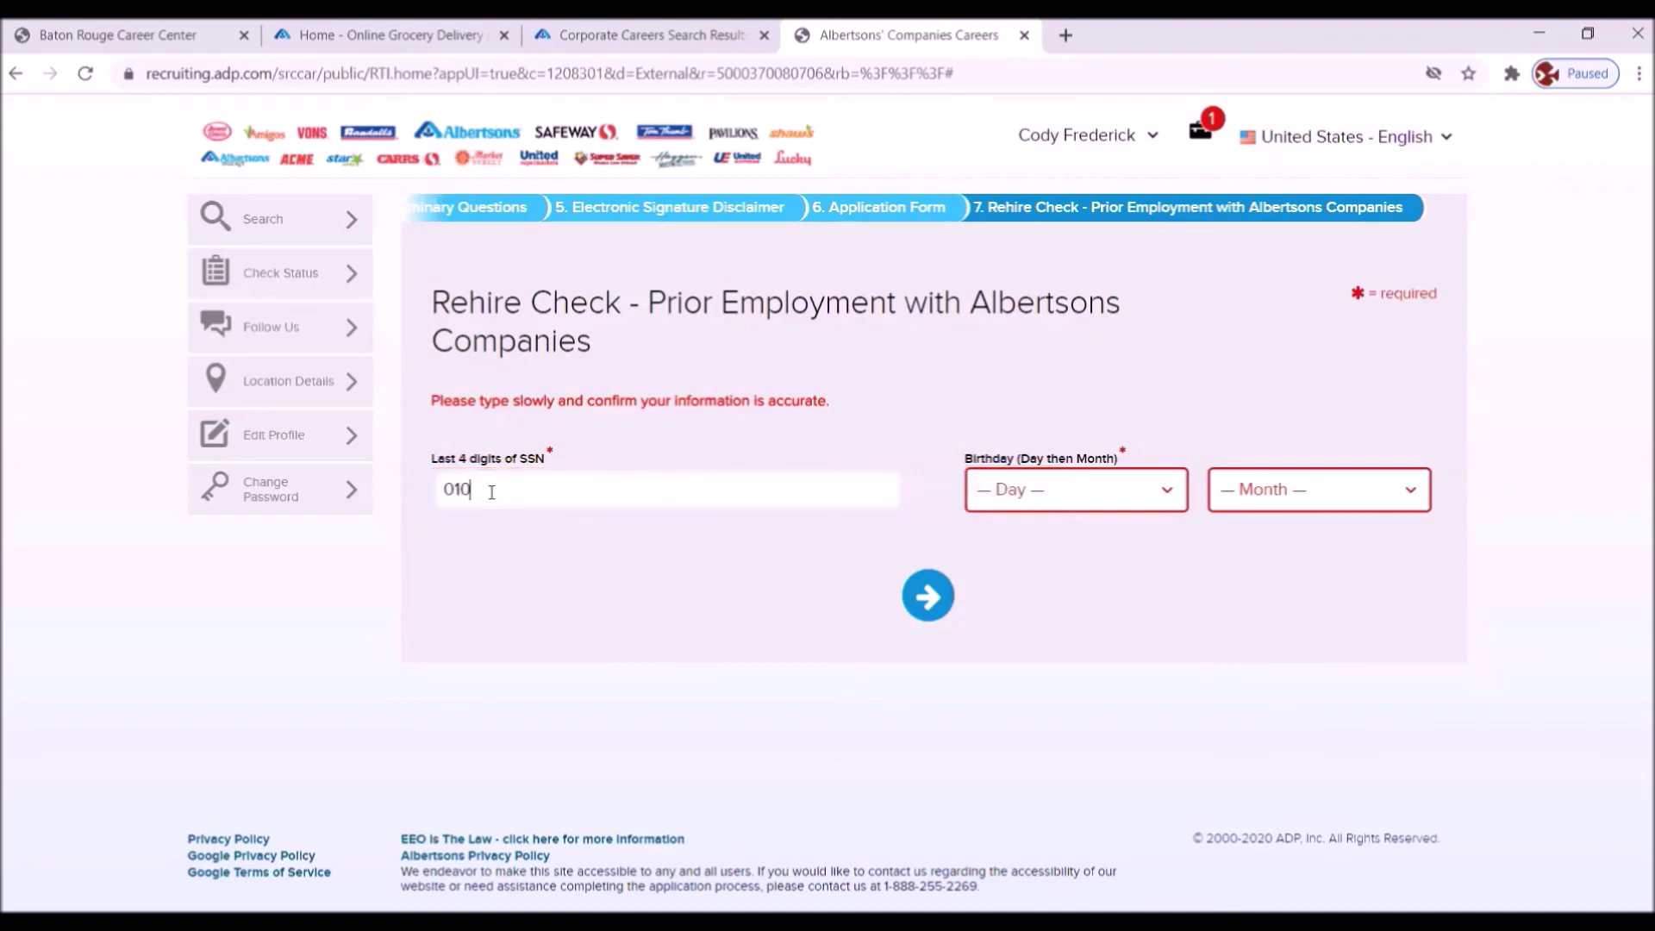
- Choose the birthday day and month, then submit the Rehire Check
click(1168, 495)
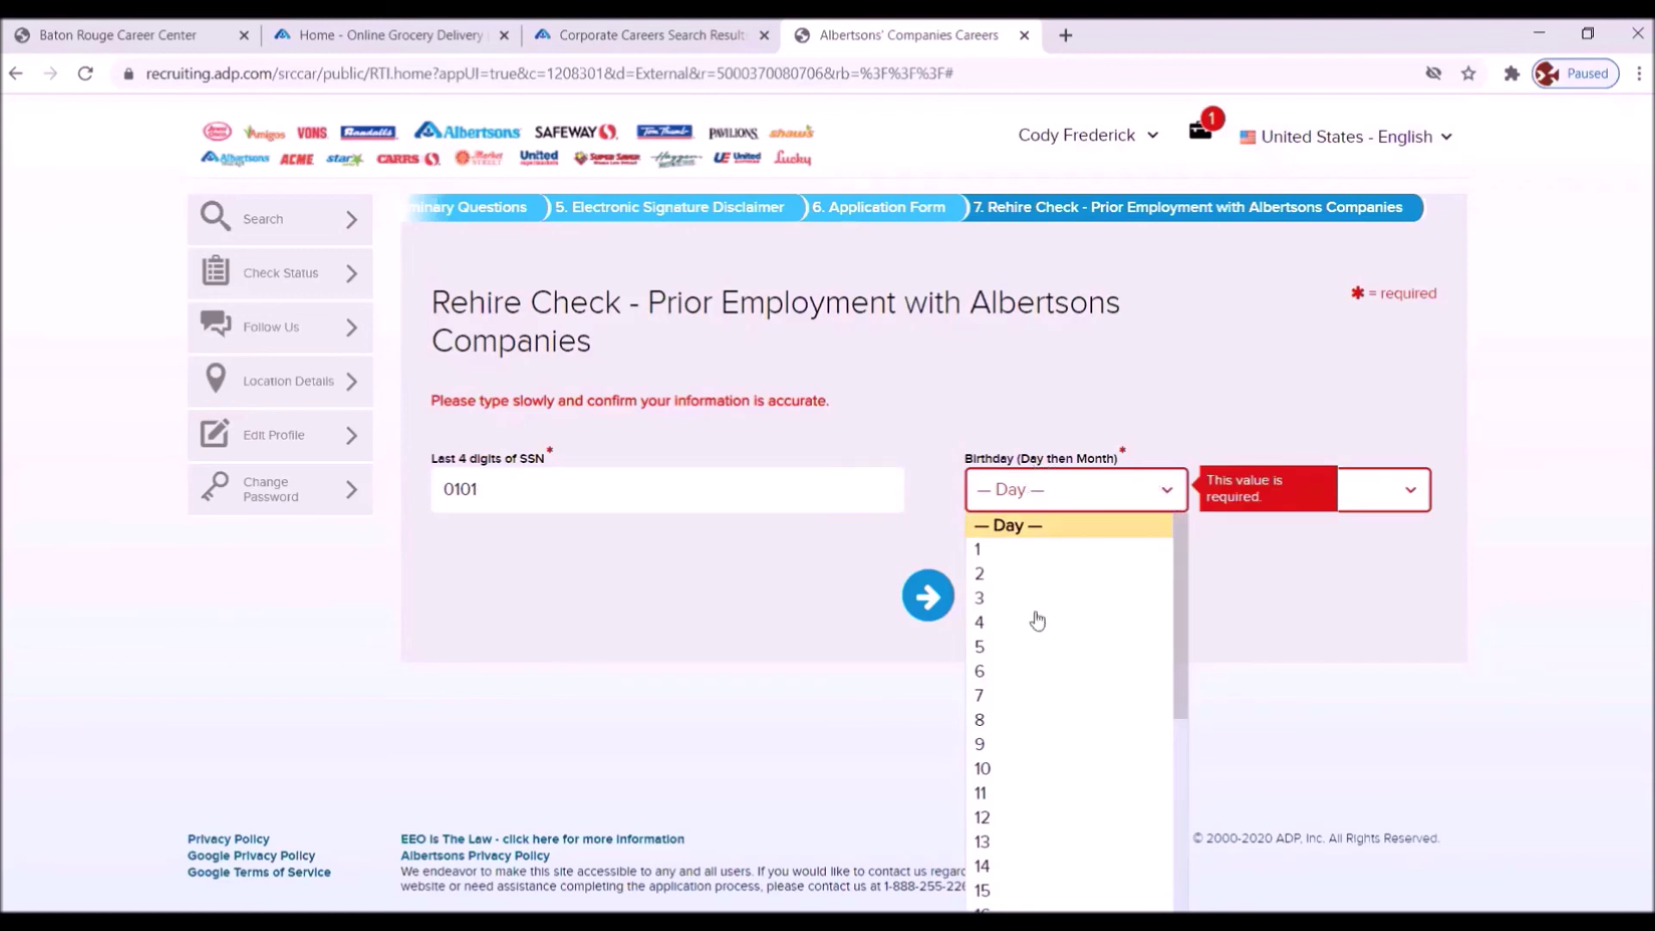
scroll(1020, 685, down, 3)
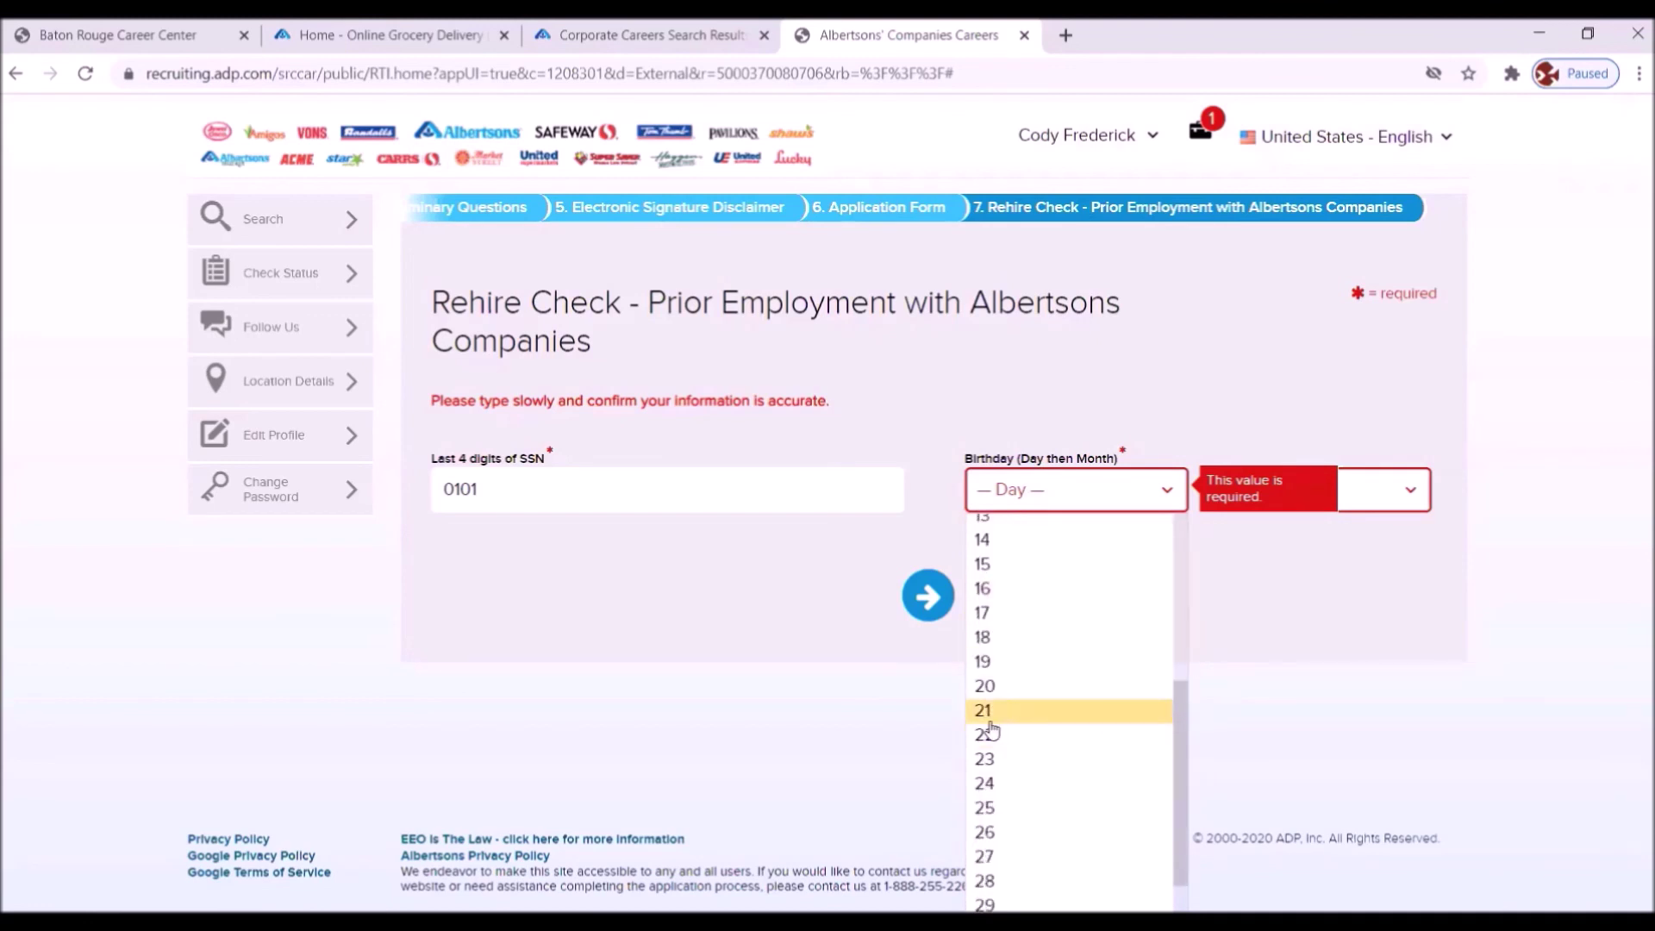
scroll(1039, 631, up, 2)
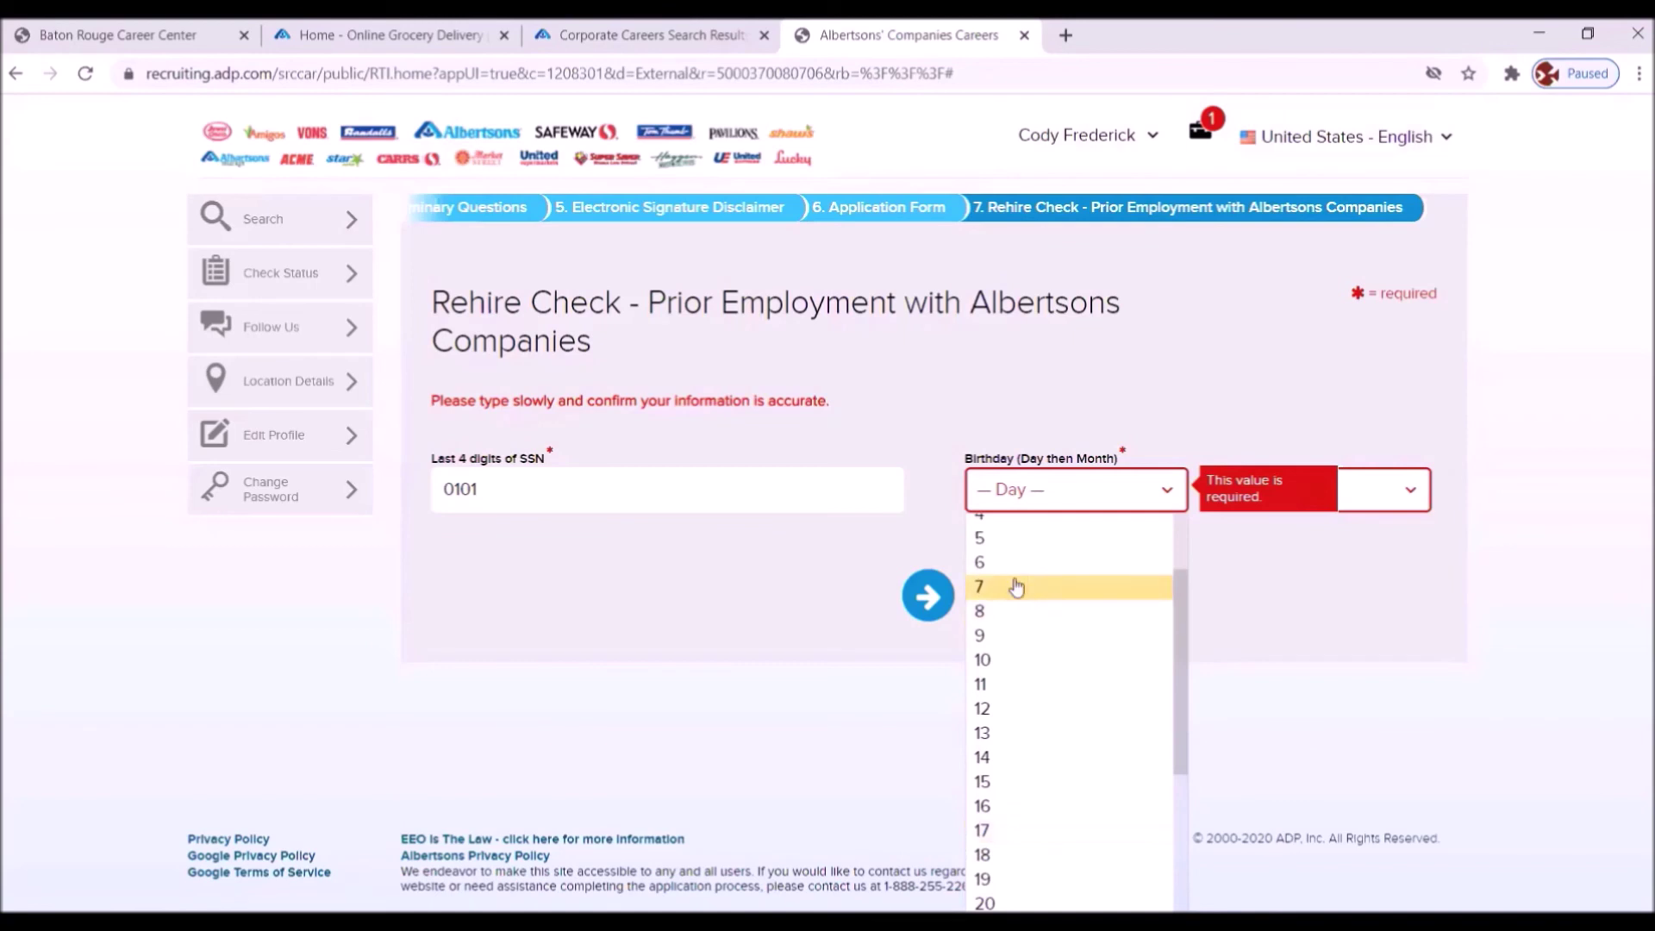
scroll(1017, 586, up, 2)
click(989, 579)
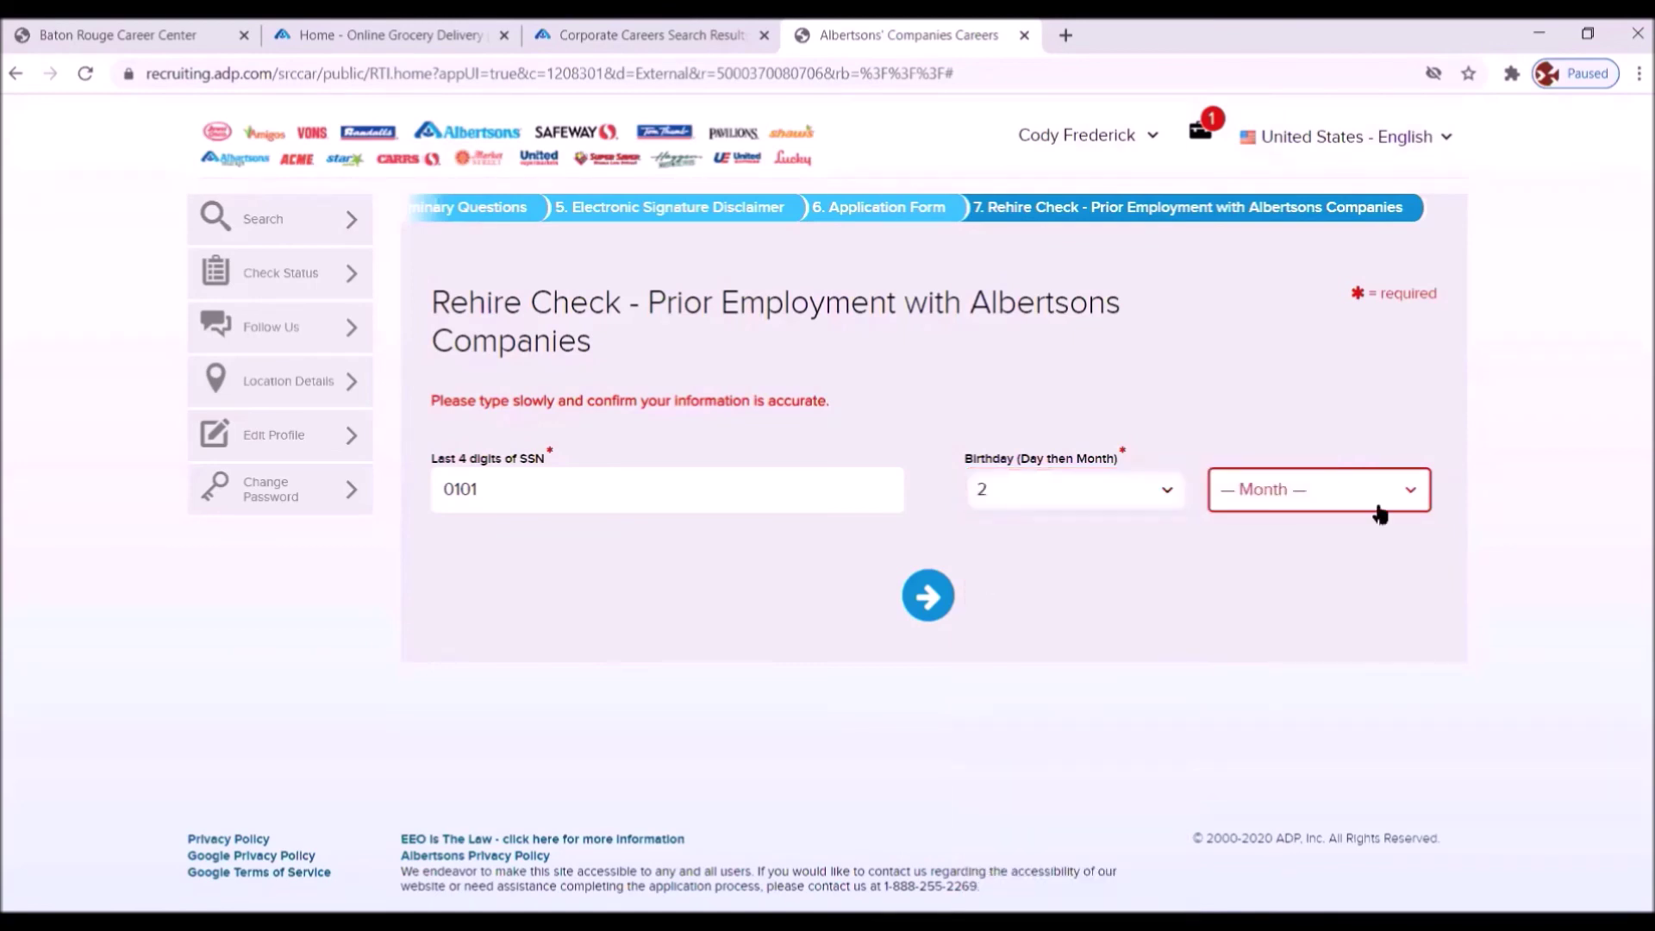
click(1417, 500)
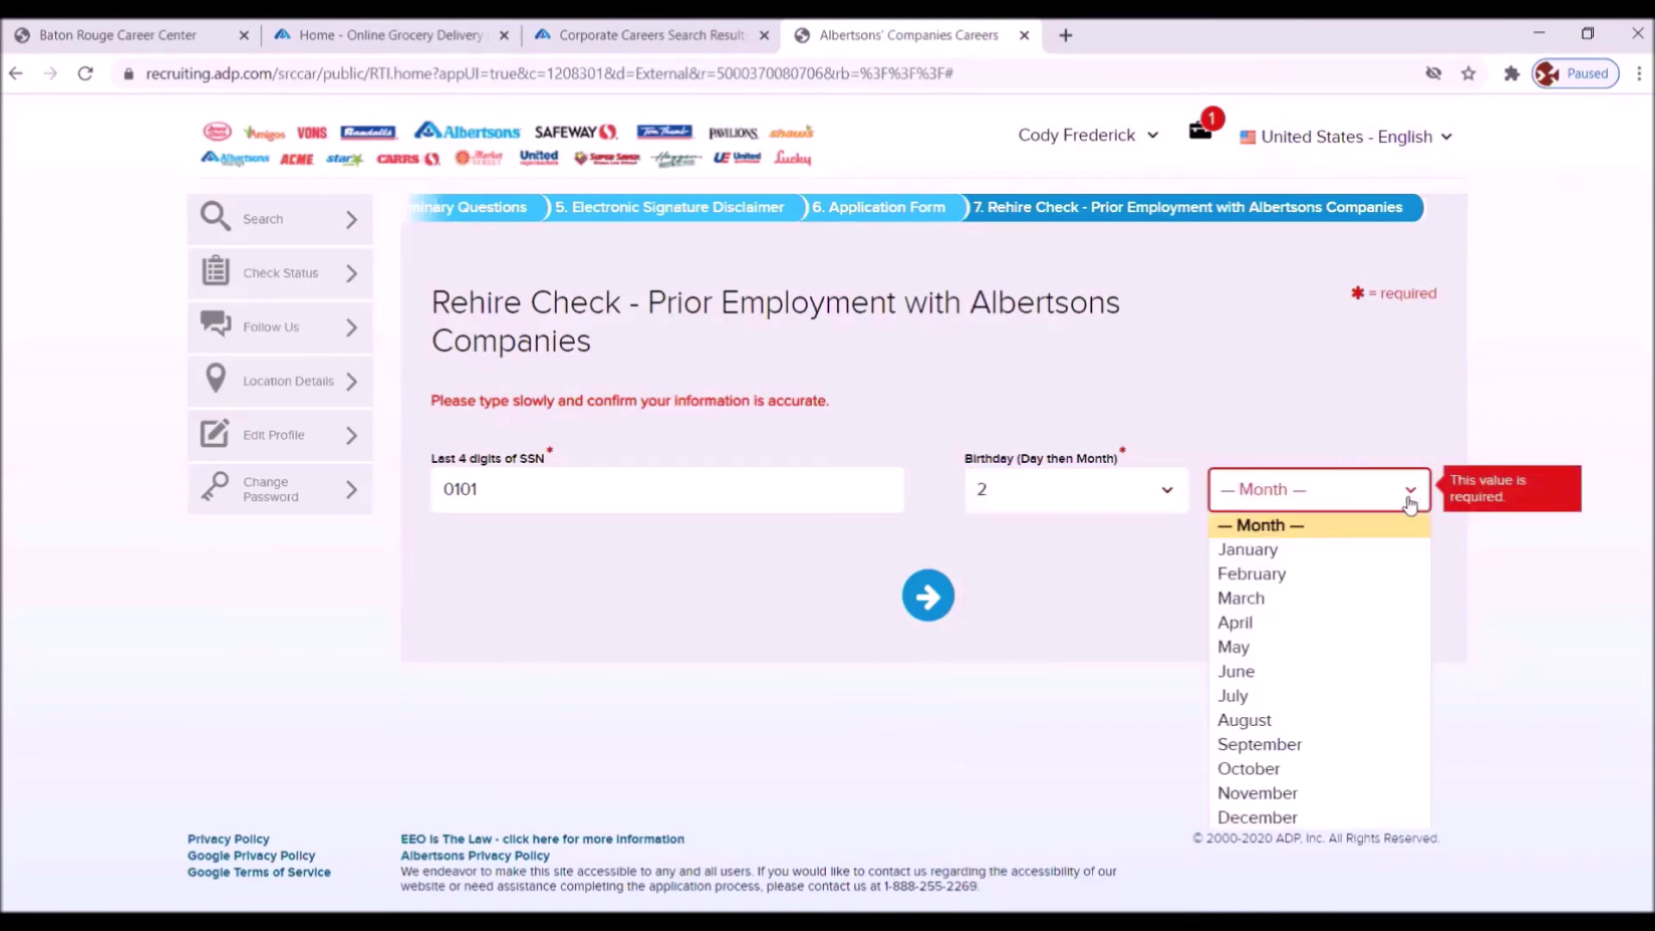
click(1241, 646)
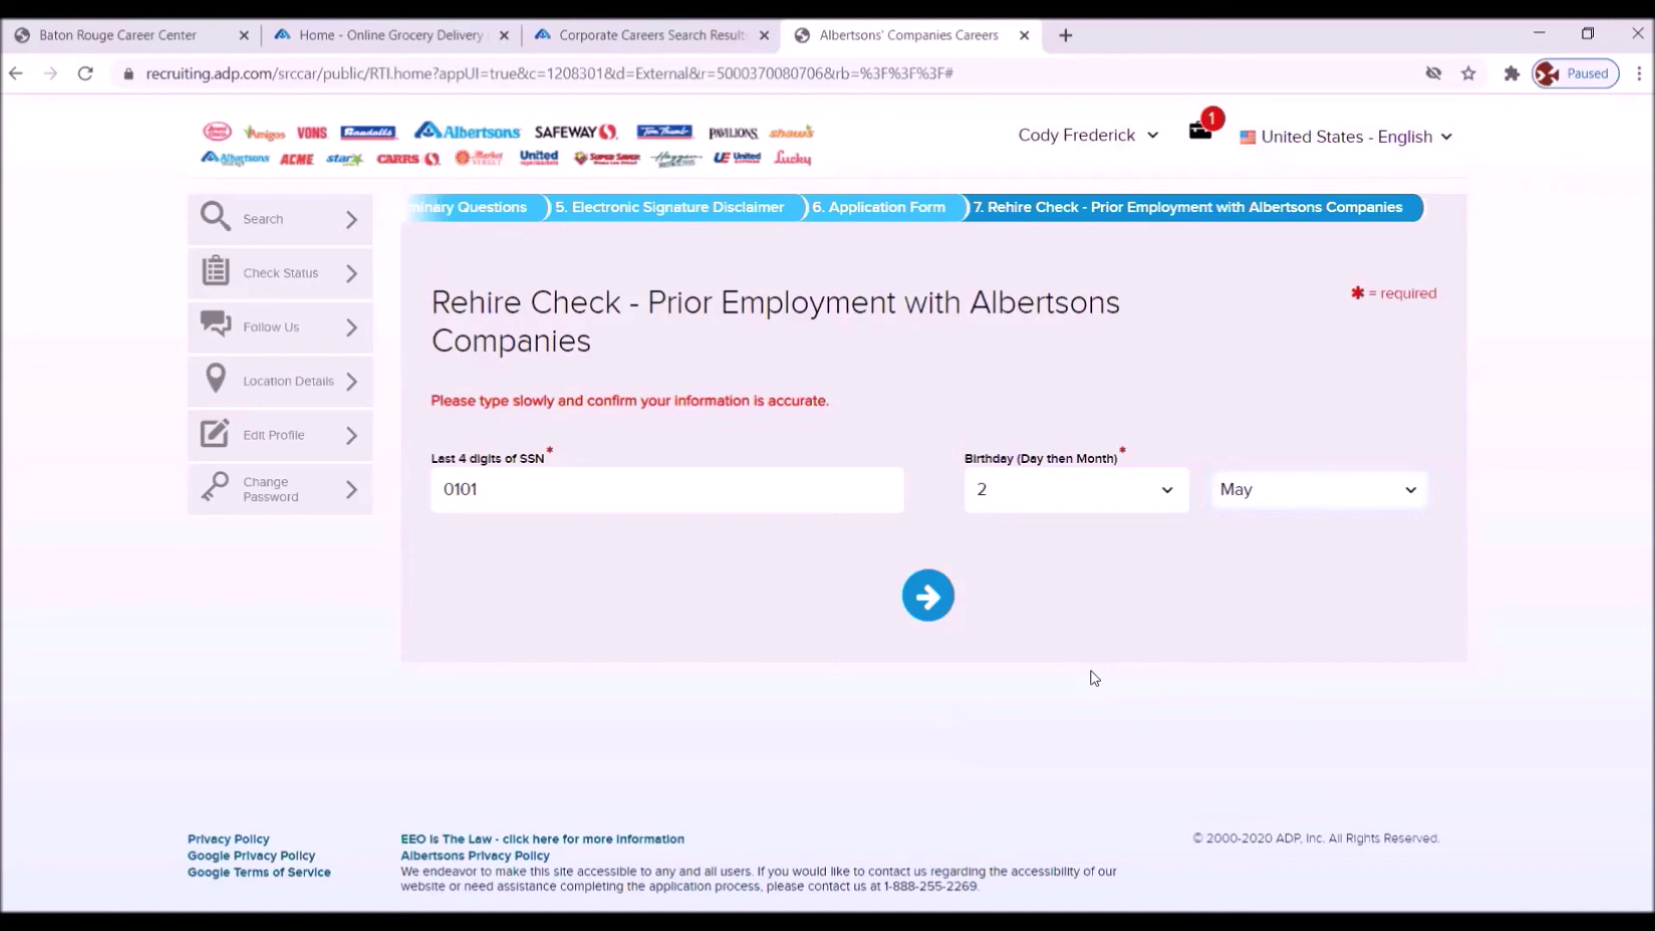
click(927, 595)
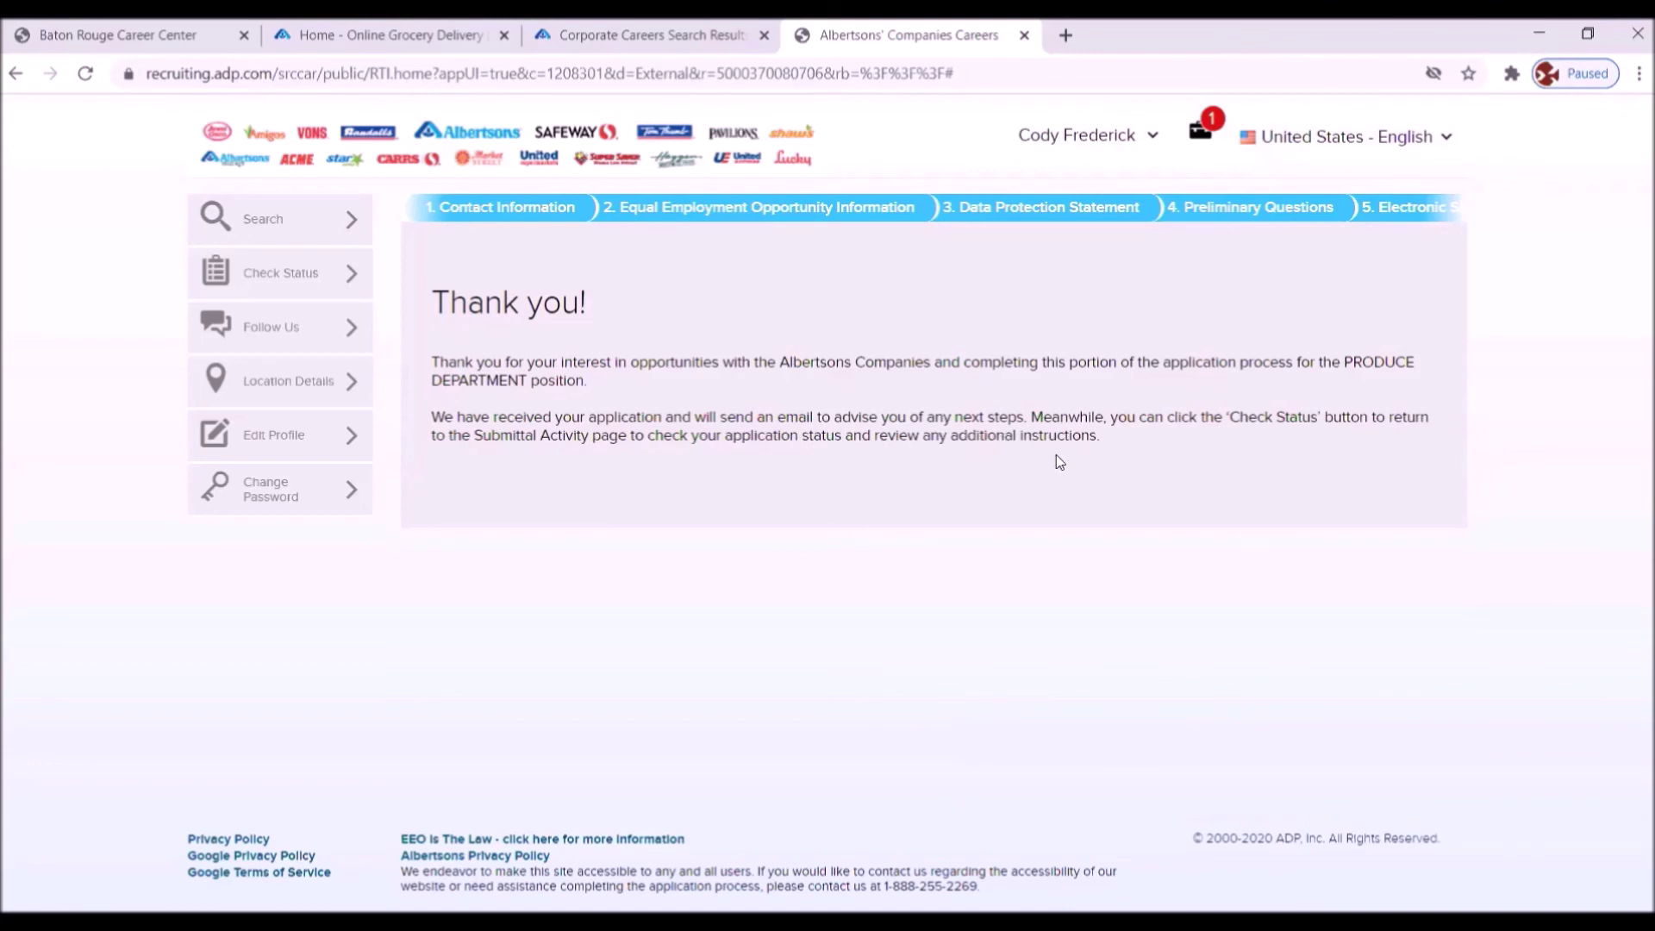
- Open Check Status and browse the Submittal Activity list of PRODUCE DEPARTMENT applications
click(277, 270)
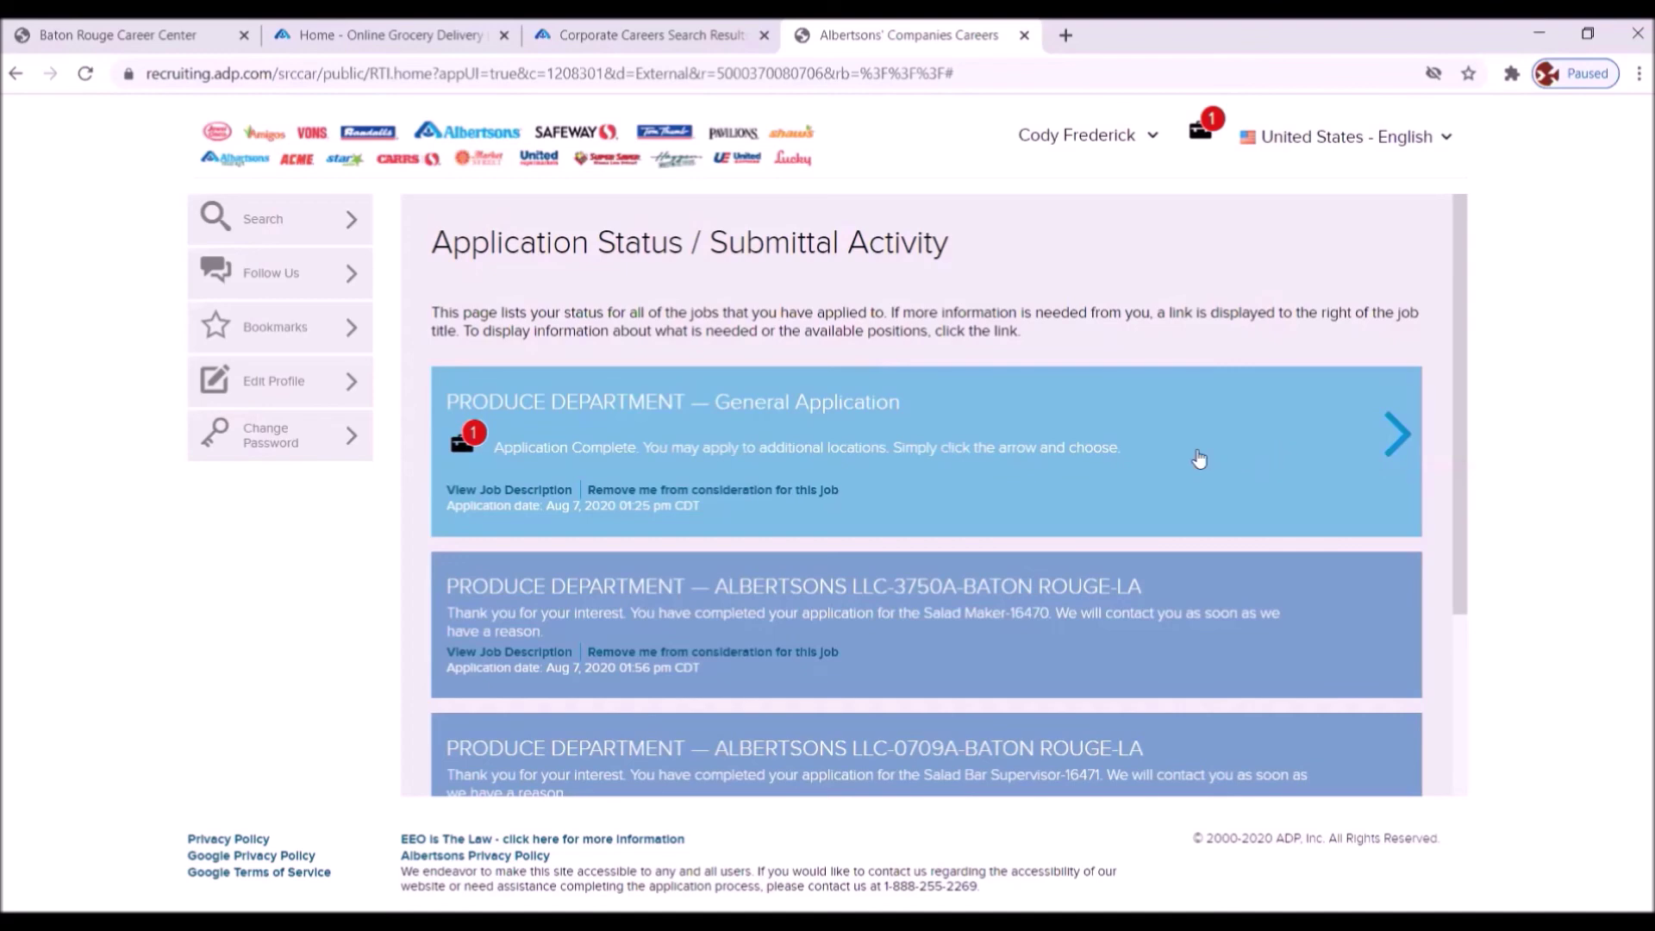
scroll(1396, 504, down, 3)
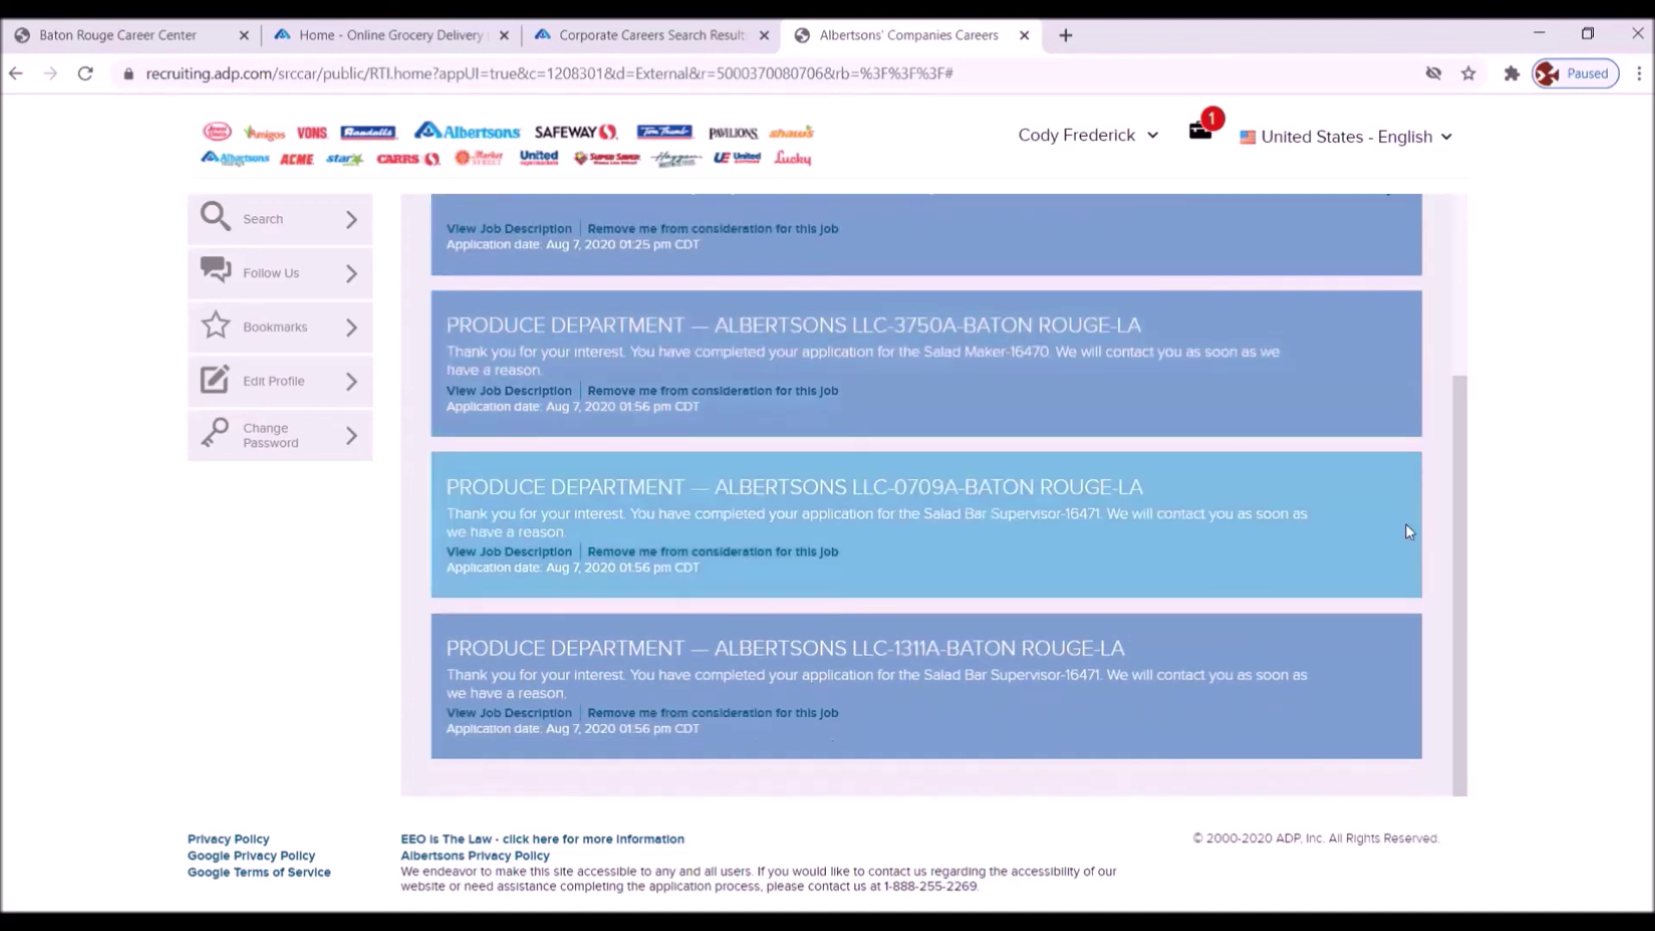
scroll(1407, 524, up, 3)
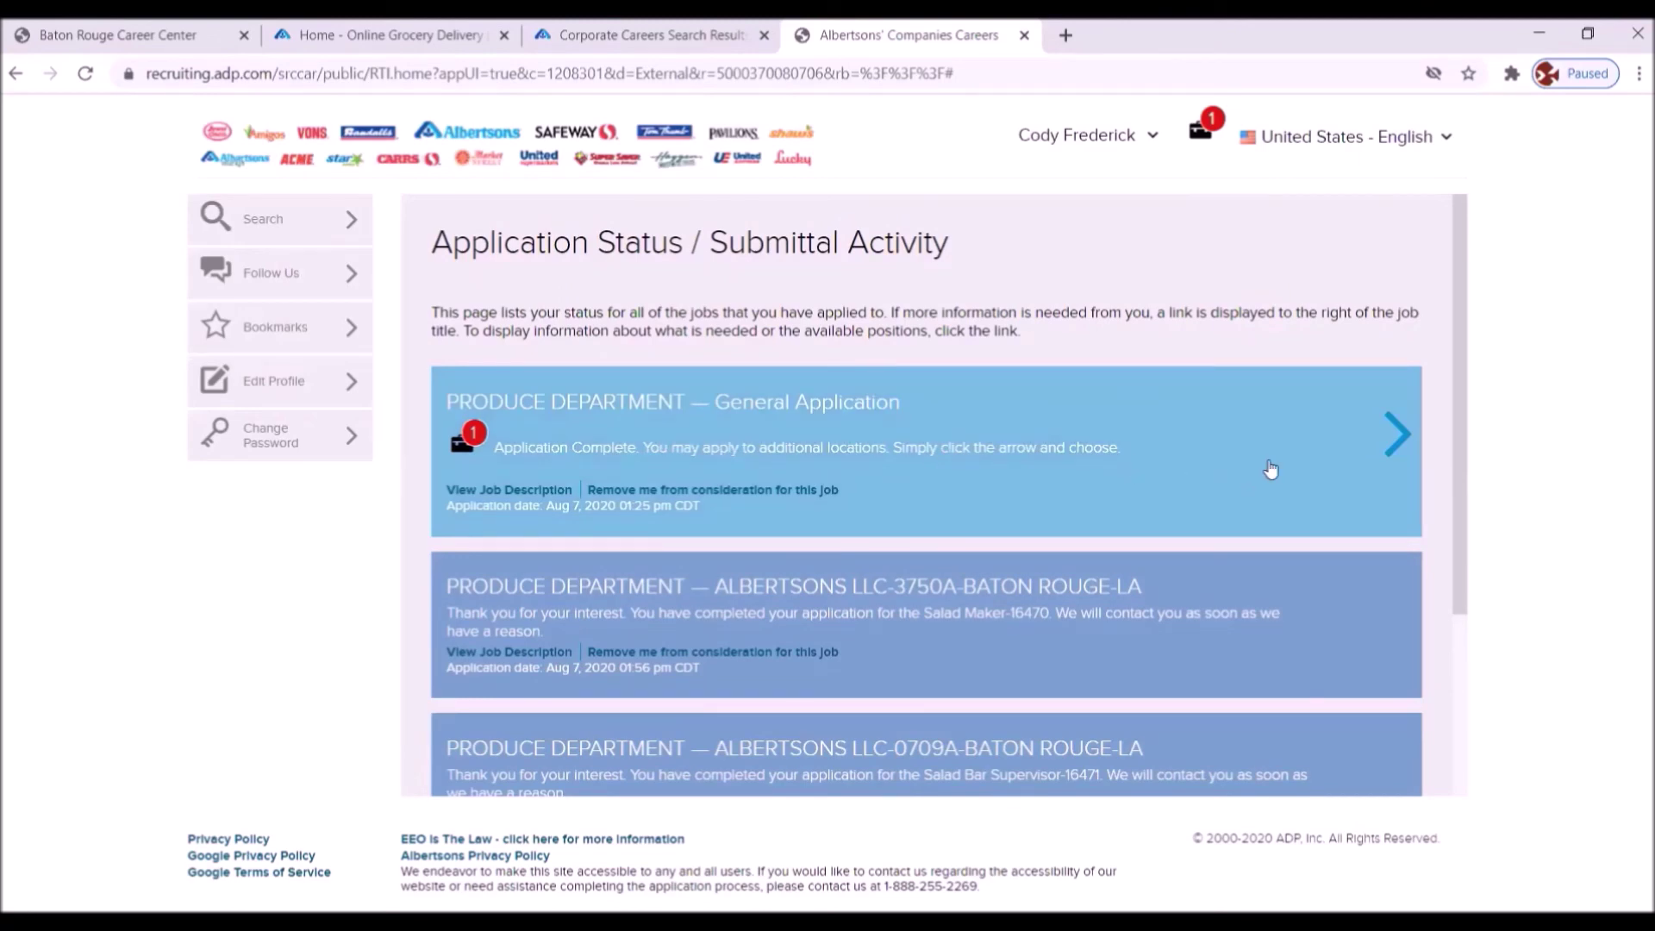
scroll(1360, 546, down, 1)
scroll(1355, 534, down, 3)
- Switch back to the Baton Rouge Career Center tab with Ctrl+1
key(ctrl+1)
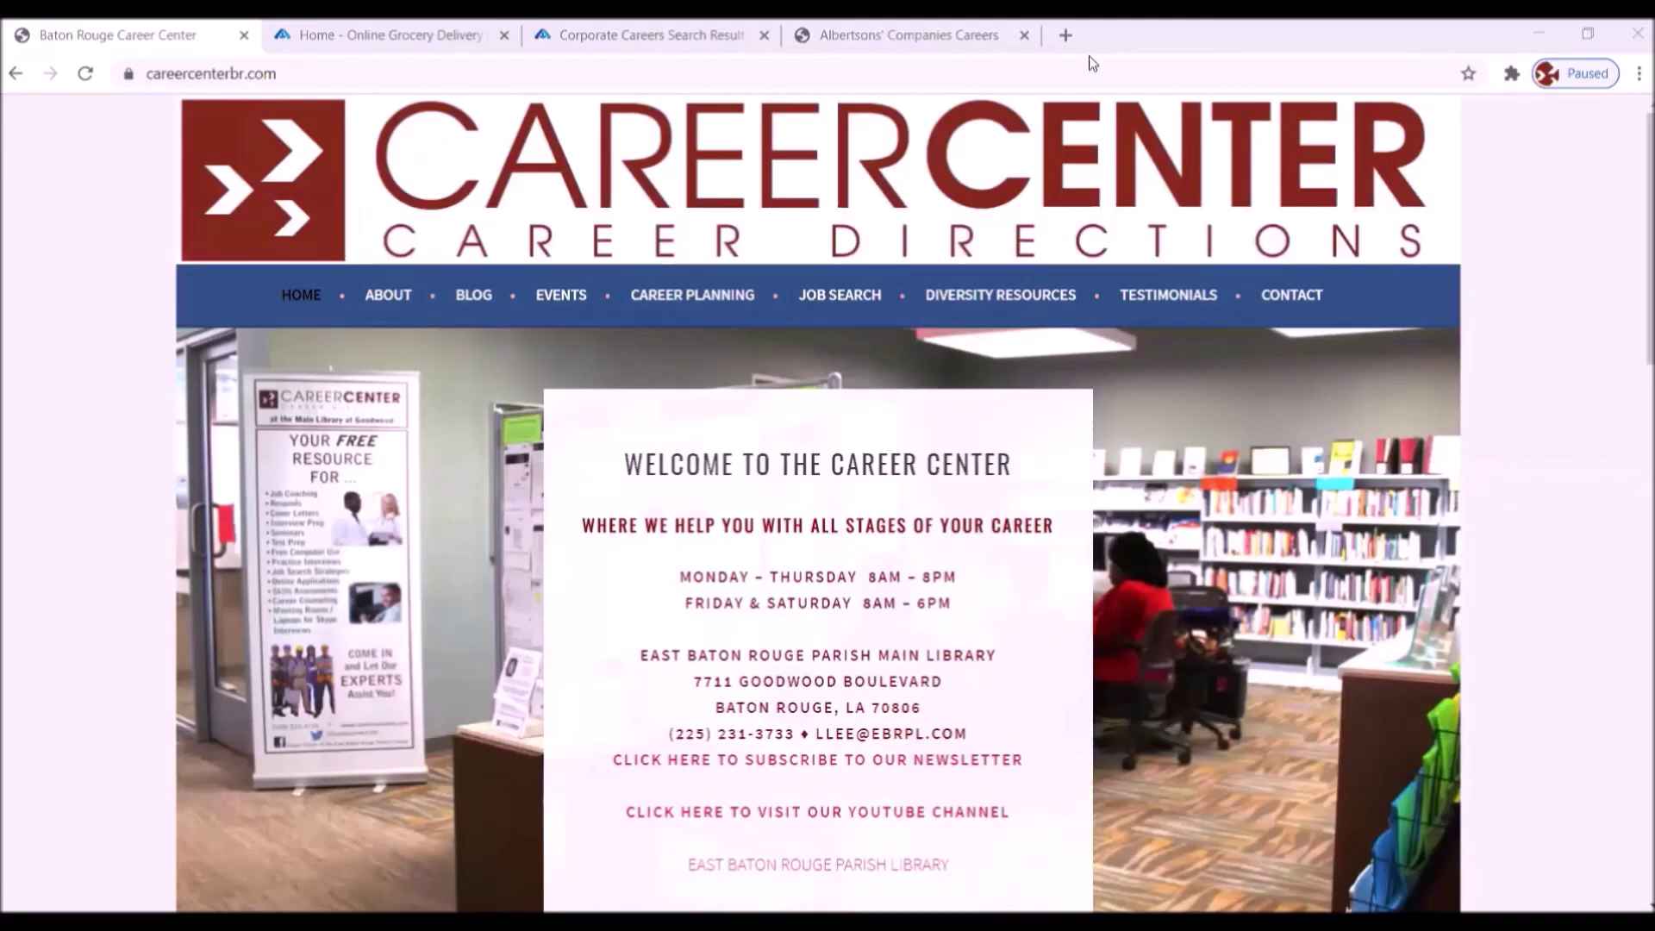